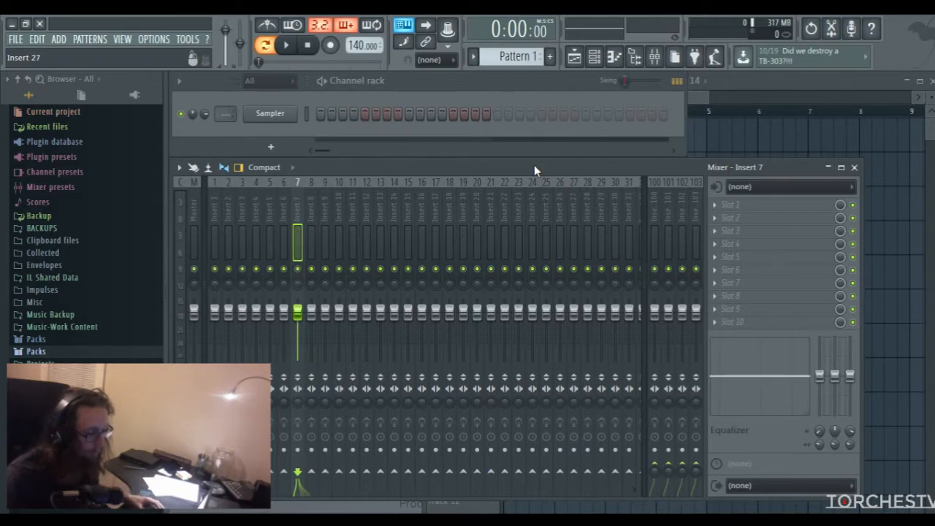
left_click(699, 97)
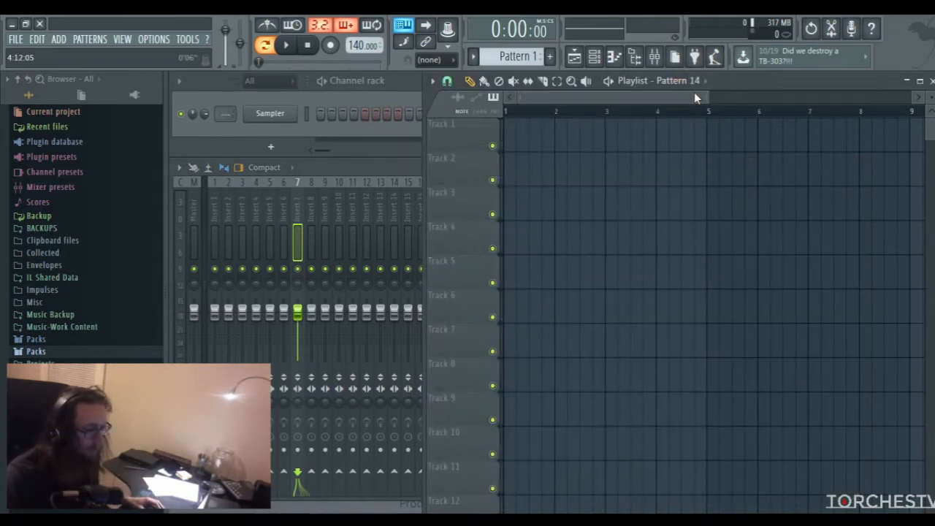
left_click(408, 86)
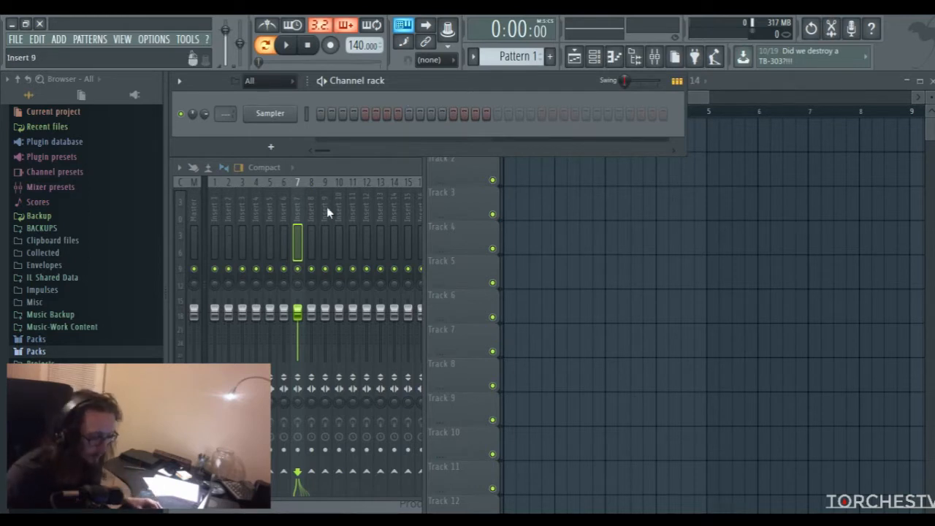
left_click(78, 352)
scroll(73, 329, "down", 8)
scroll(68, 319, "up", 10)
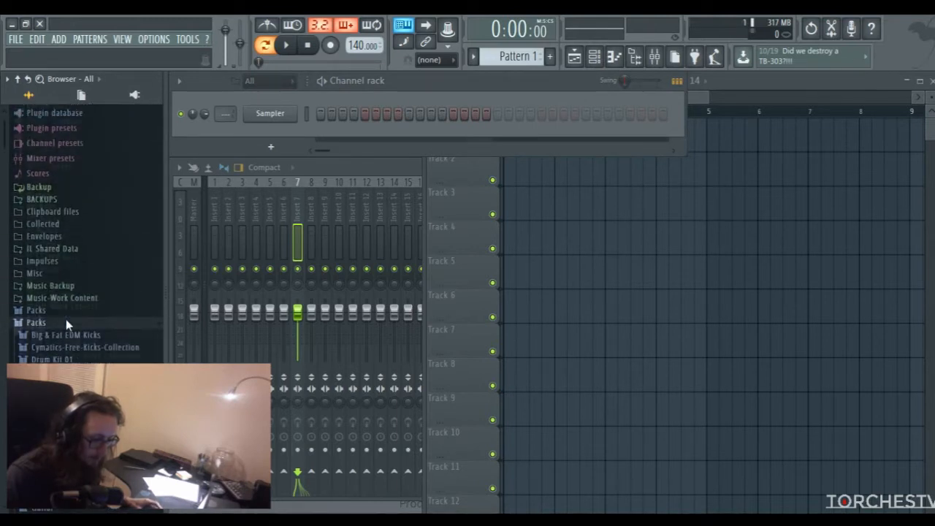
scroll(65, 320, "down", 1)
left_click(60, 290)
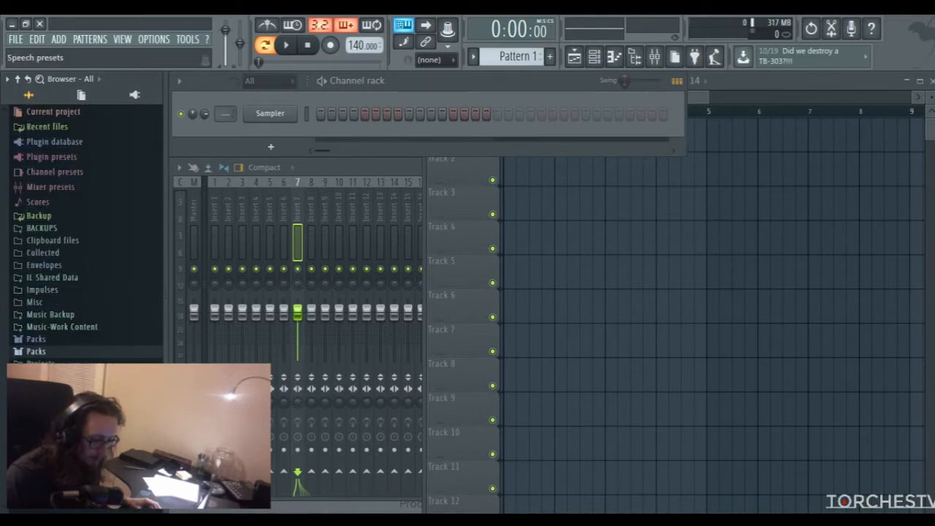
Open the Kick folder under Samples > Drums in the browser and go through its sample list
left_click(66, 413)
scroll(67, 358, "down", 4)
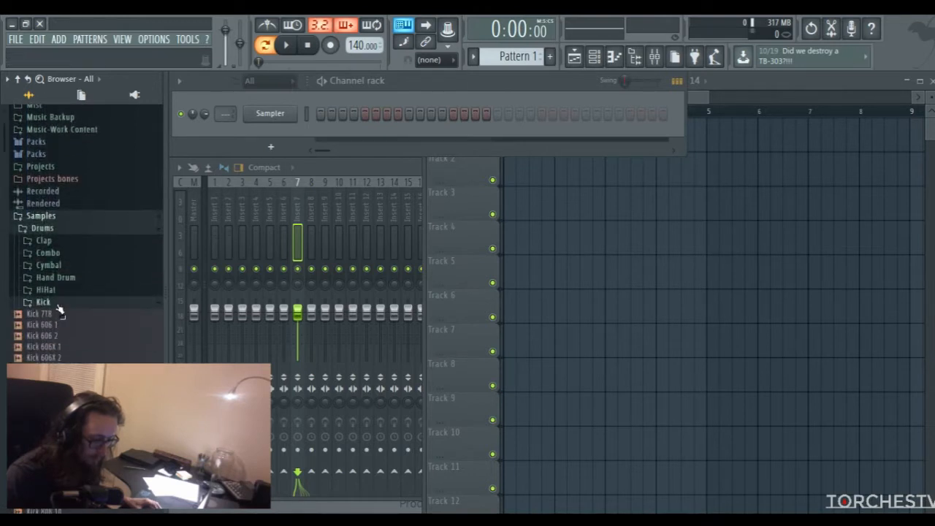
scroll(59, 311, "up", 2)
scroll(98, 338, "down", 8)
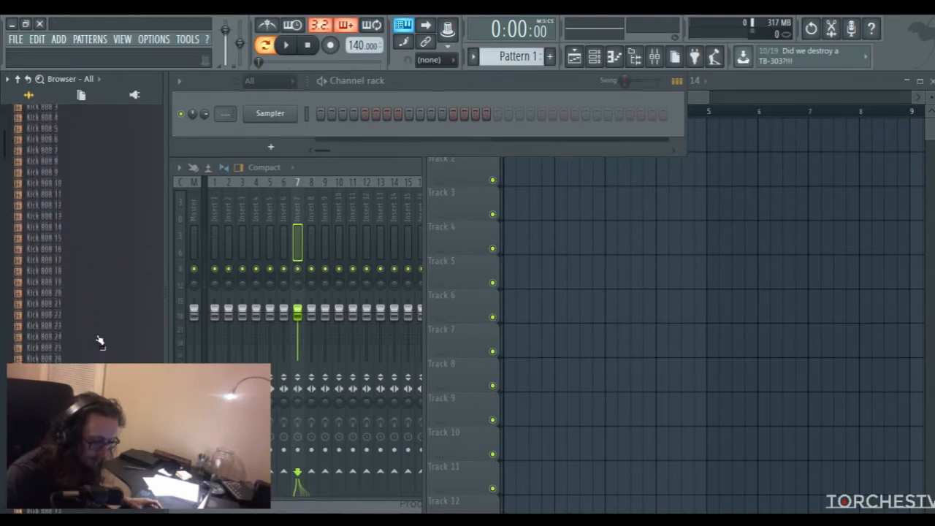
scroll(73, 325, "down", 10)
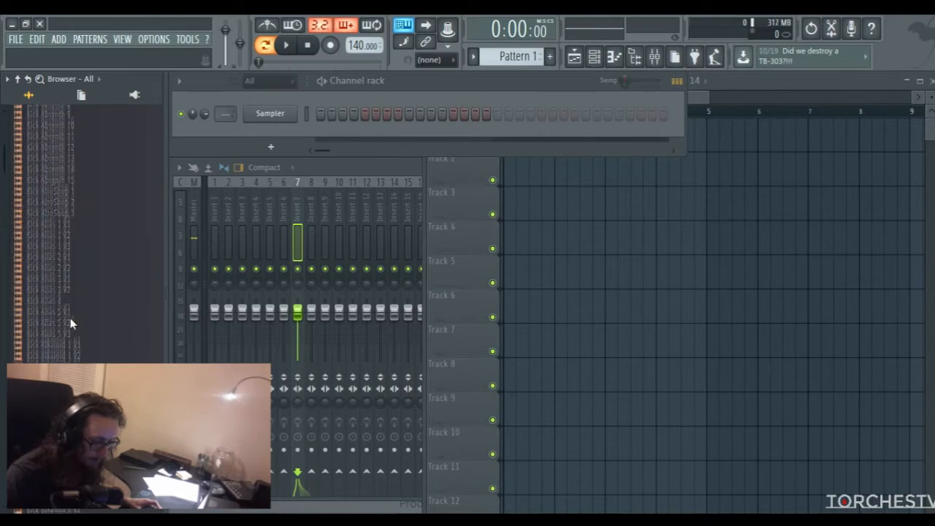
Audition several kick samples and load Kick Ame 6 into the existing Sampler channel
left_click(70, 306)
scroll(70, 308, "down", 5)
left_click(67, 307)
left_click(55, 339)
scroll(53, 336, "down", 6)
left_click(49, 281)
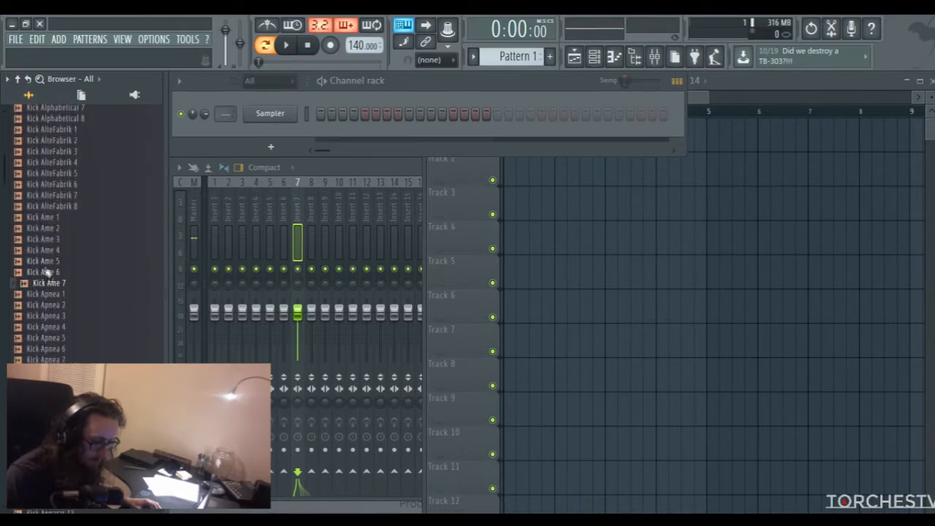
left_click(44, 272)
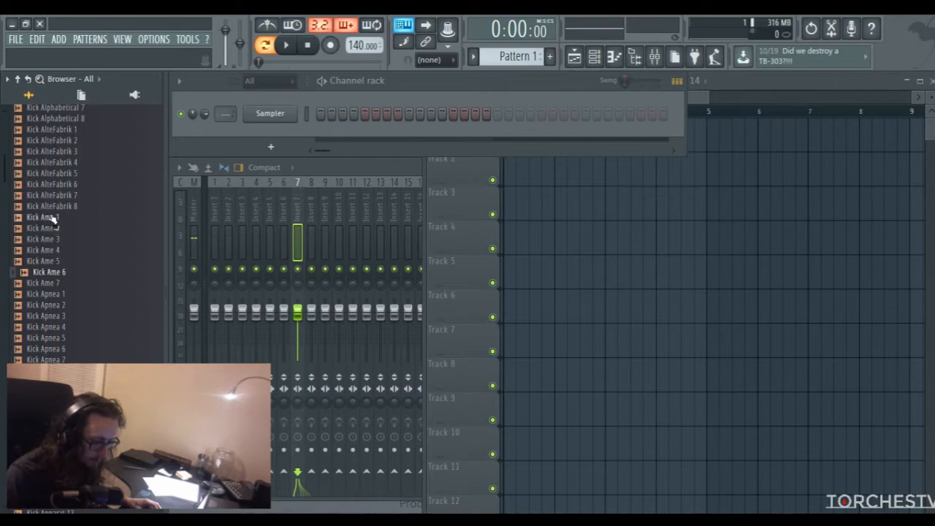
left_click(56, 273)
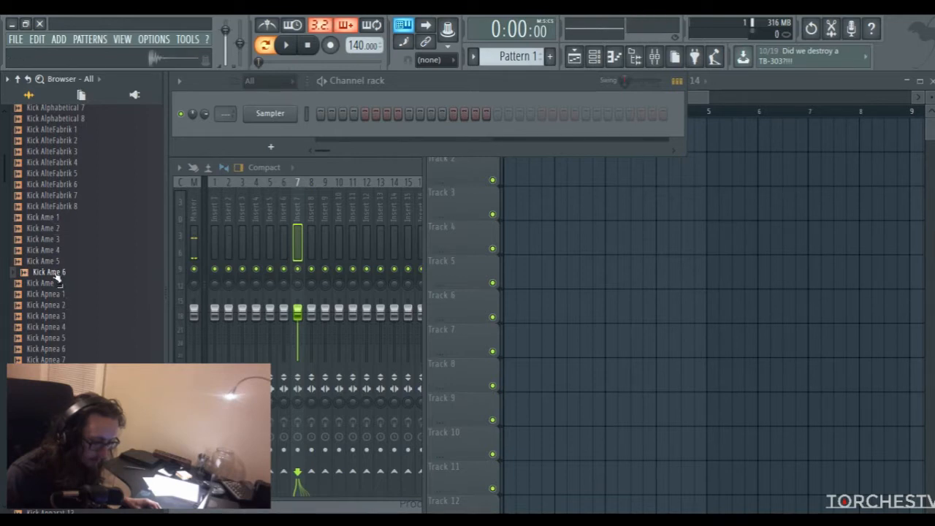
left_click_drag(54, 274, 288, 121)
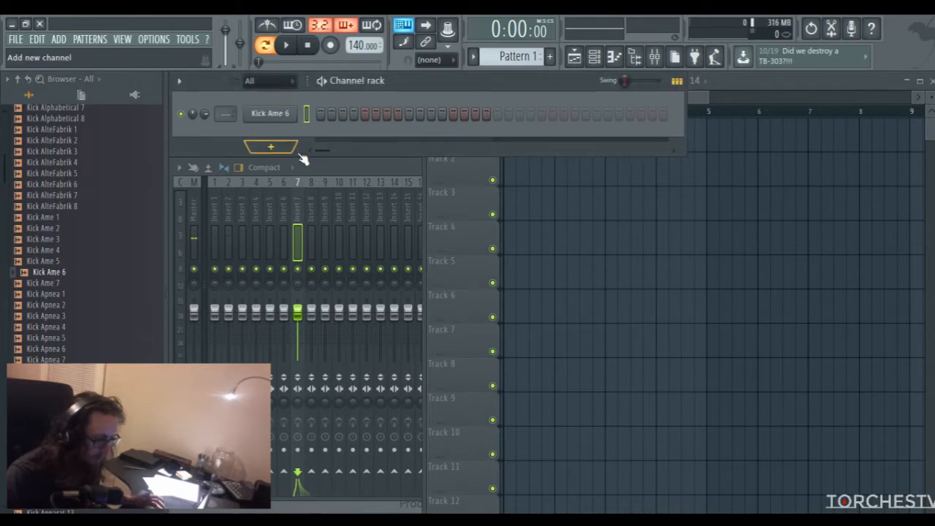
Open the dynamic snares folder of the FutureLoops - Snares & Claps pack in the browser
scroll(73, 250, "up", 2)
scroll(73, 252, "up", 15)
scroll(76, 271, "up", 5)
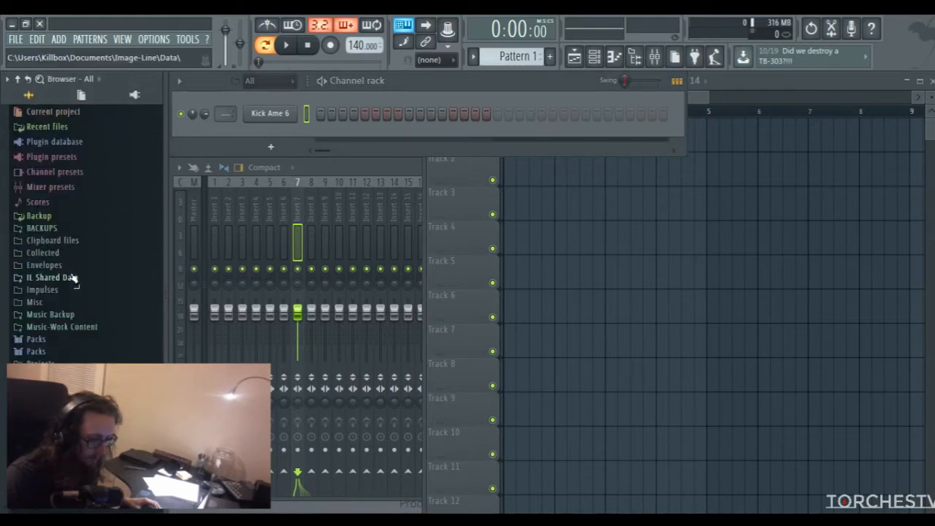
left_click(44, 352)
scroll(43, 347, "down", 6)
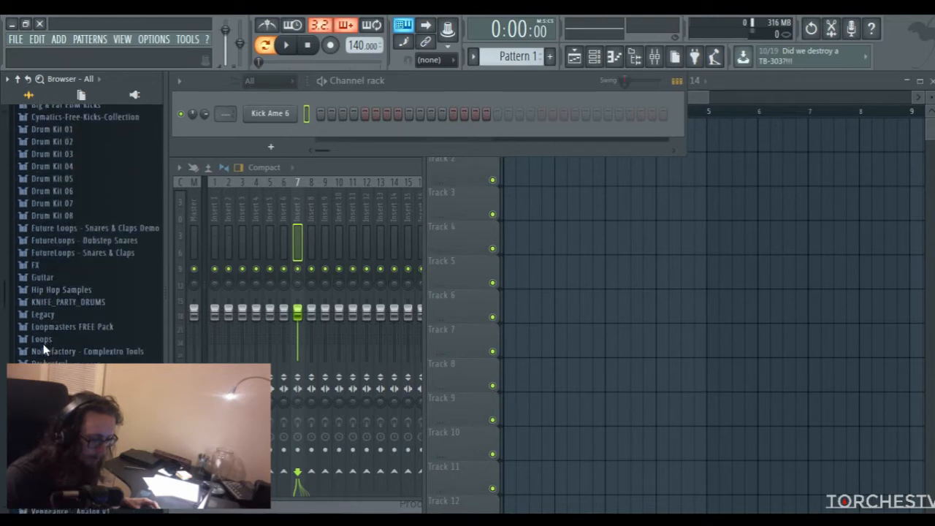
left_click(75, 249)
scroll(74, 248, "down", 8)
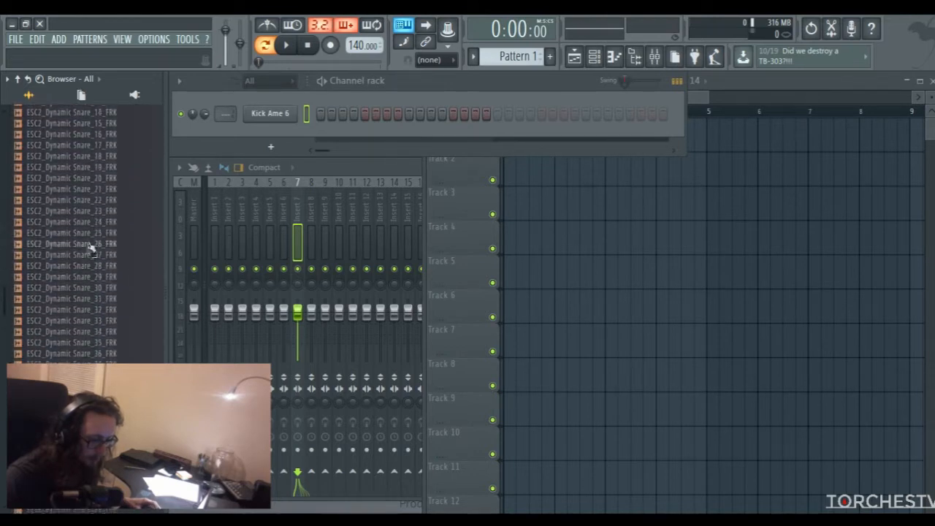
Audition several dynamic snares and add ESC2_Dynamic Snare_22_FRK as a new channel below the kick
left_click(72, 260)
left_click(73, 249)
left_click(75, 238)
key("Down")
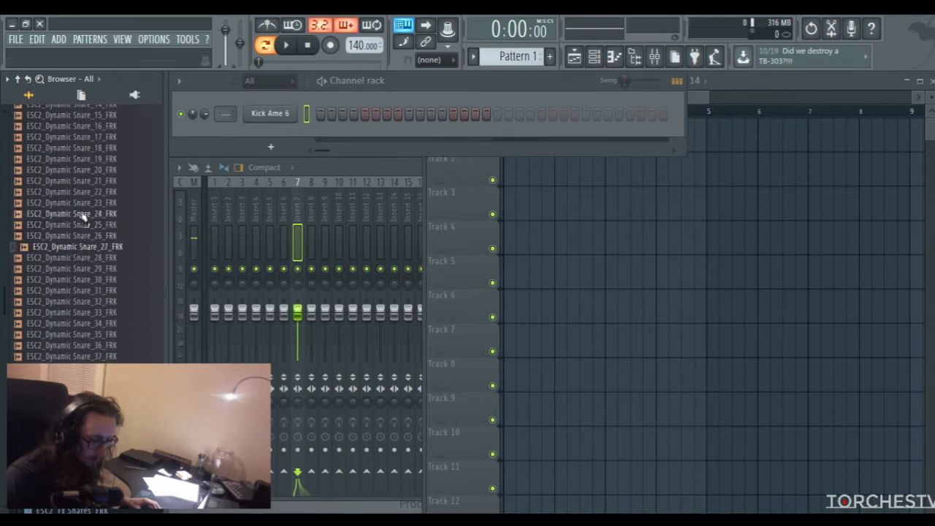
left_click(86, 191)
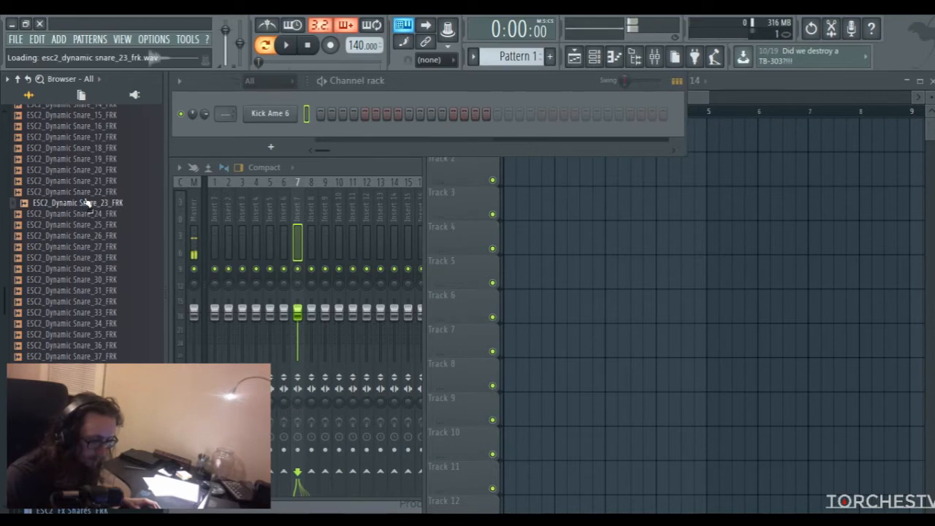
left_click_drag(86, 192, 271, 139)
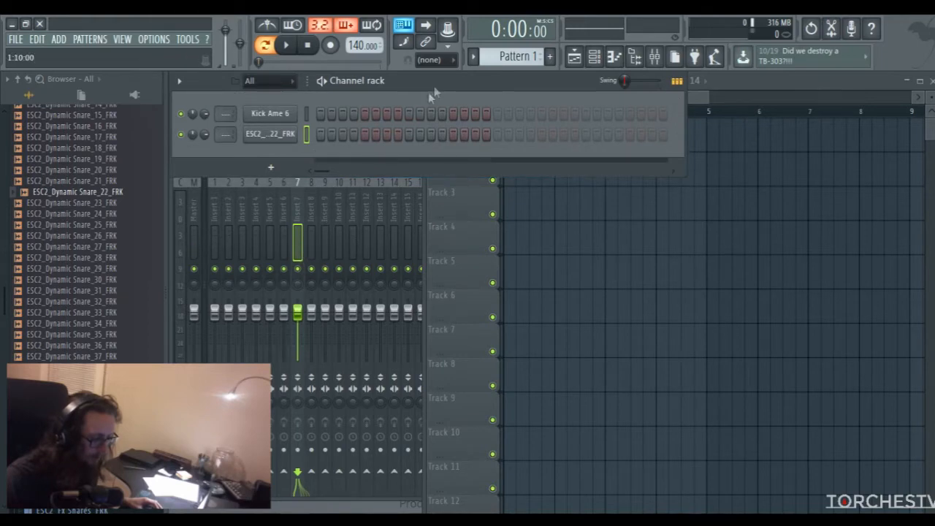
Collapse the dynamic snares folder and the FutureLoops - Snares & Claps pack in the browser
scroll(102, 211, "up", 8)
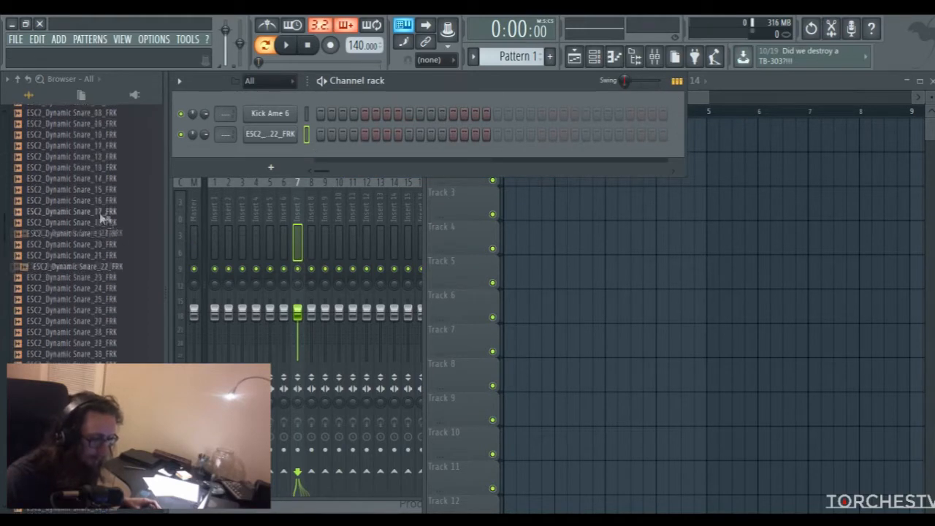
left_click(98, 210)
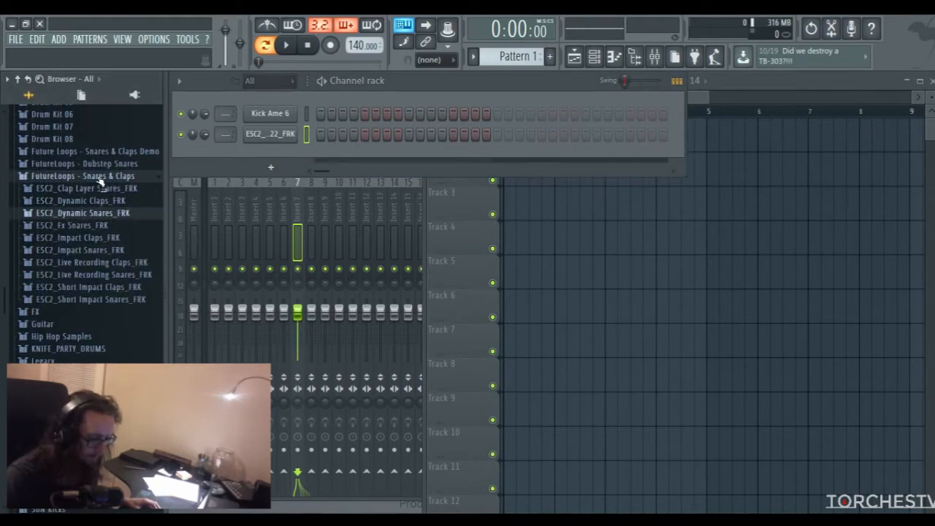
left_click(98, 175)
Program the kick on steps 1 and 9 and the snare on steps 5 and 13 of Pattern 1
left_click(320, 113)
left_click(365, 134)
left_click(409, 113)
left_click(453, 135)
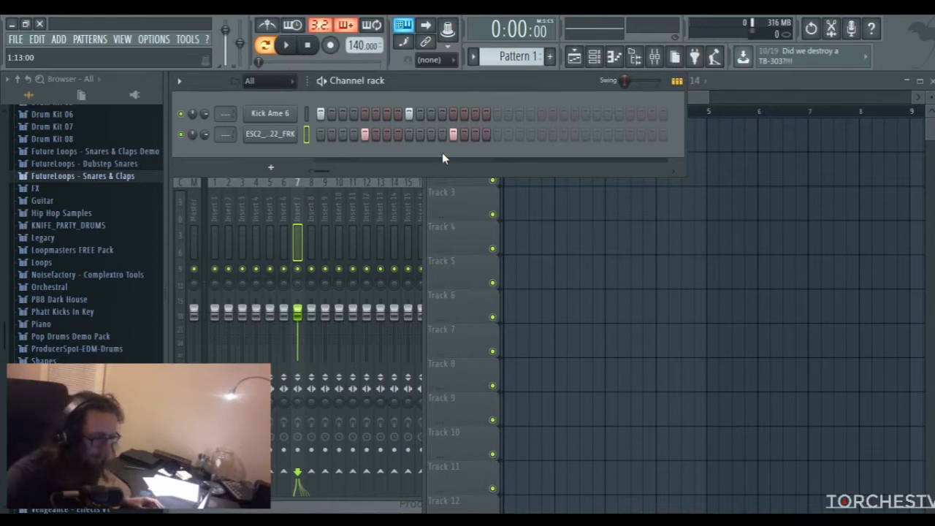
Route the kick channel to mixer track 2 and the snare channel to track 3, and play the pattern briefly
mouse_move(224, 113)
left_mouse_down()
mouse_move(225, 102)
mouse_move(225, 126)
left_mouse_up()
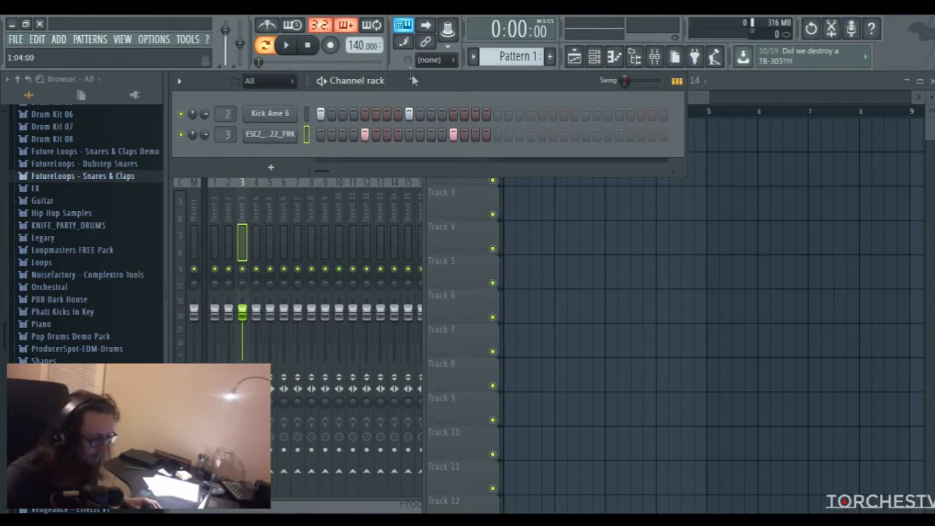
key("space")
Set the project tempo to 110 BPM and listen to the drum pattern
key("space")
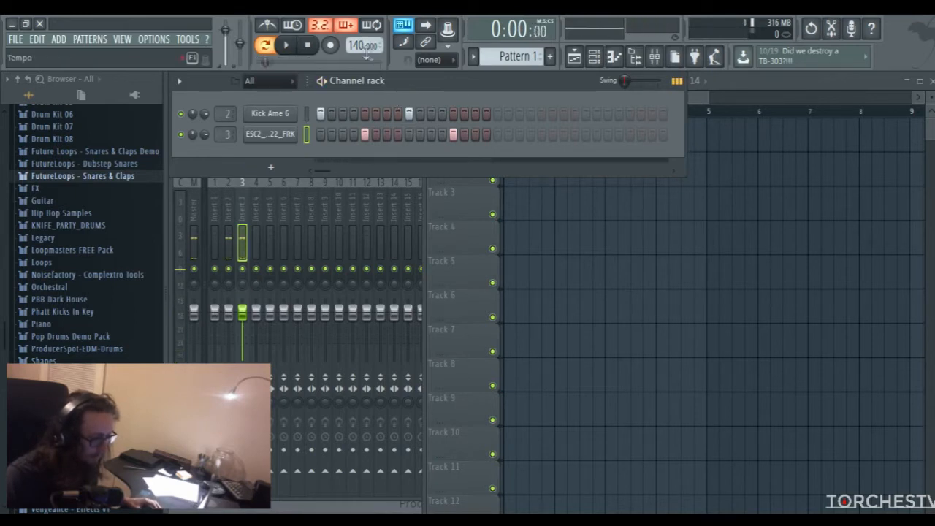
left_click_drag(358, 46, 358, 67)
key("space")
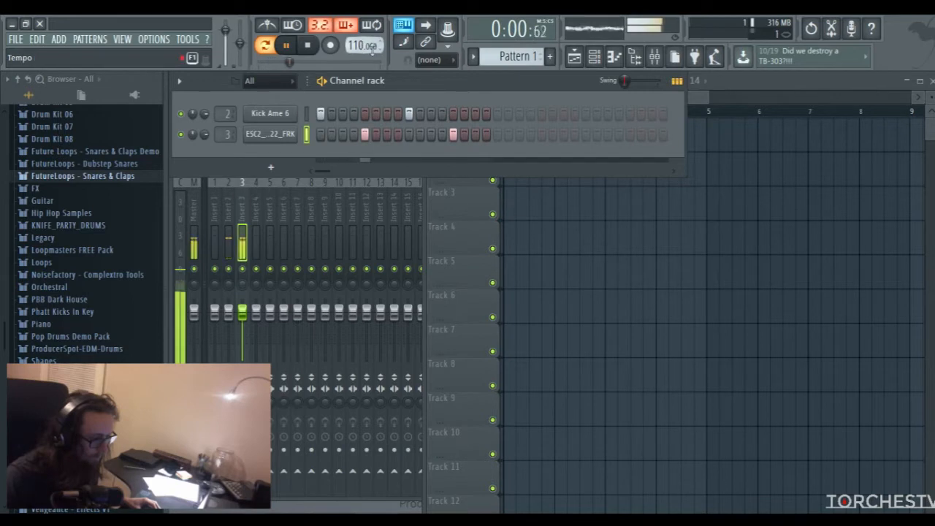
key("space")
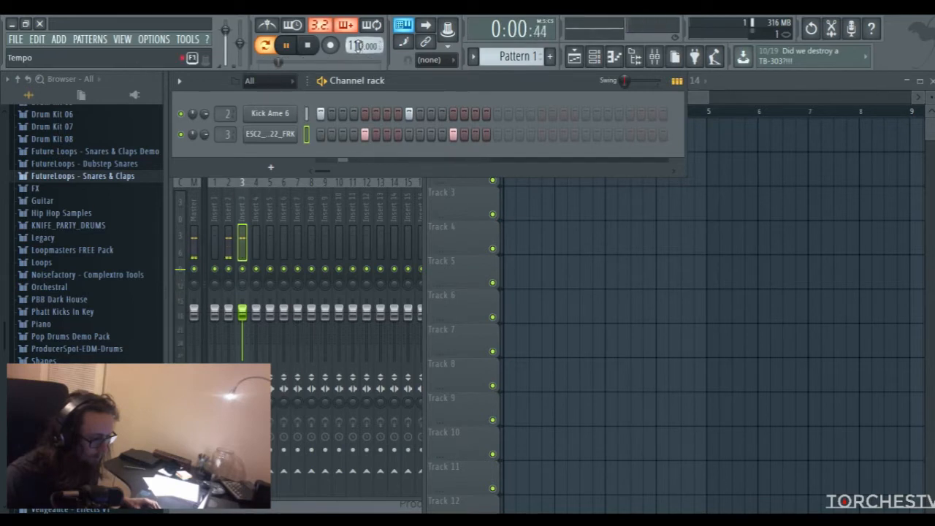
Enable the snare channel's volume envelope with attack, sustain and release at zero and a shortened decay
left_click(270, 134)
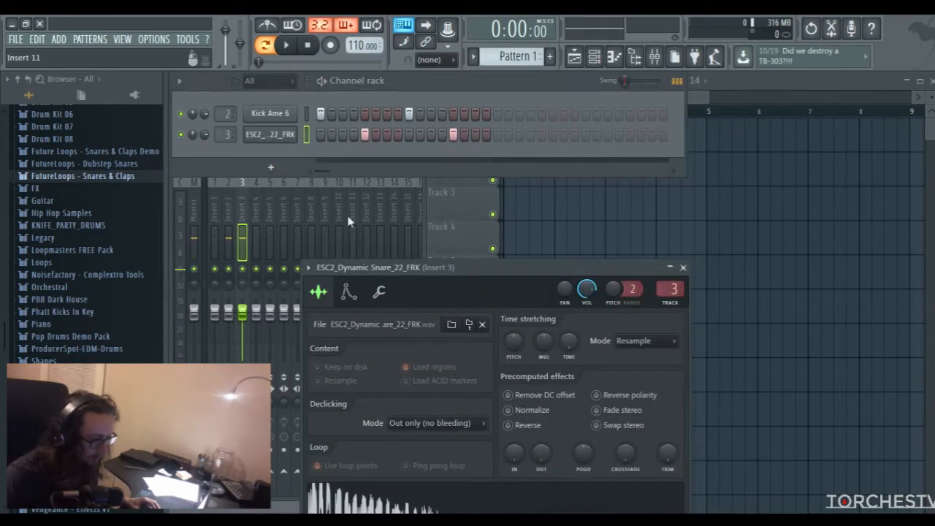
left_click_drag(415, 270, 388, 144)
left_click(317, 167)
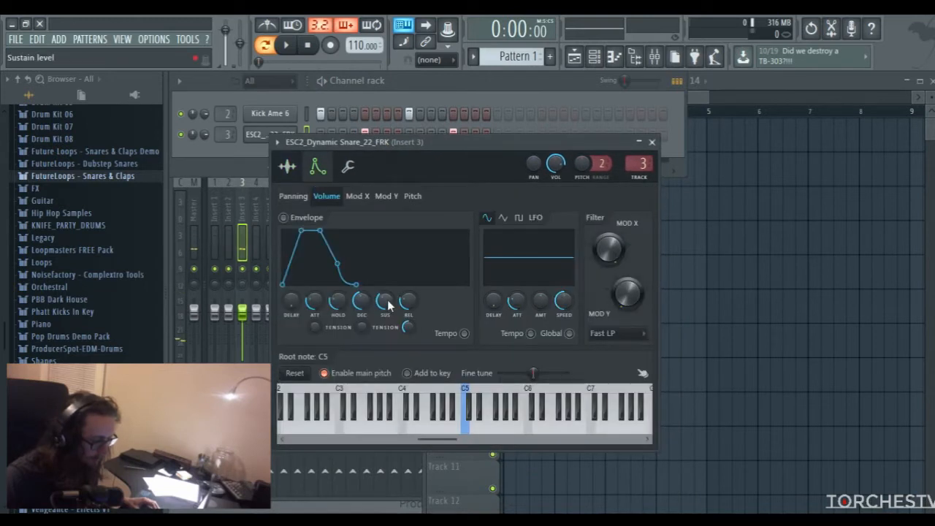
left_click_drag(316, 302, 316, 332)
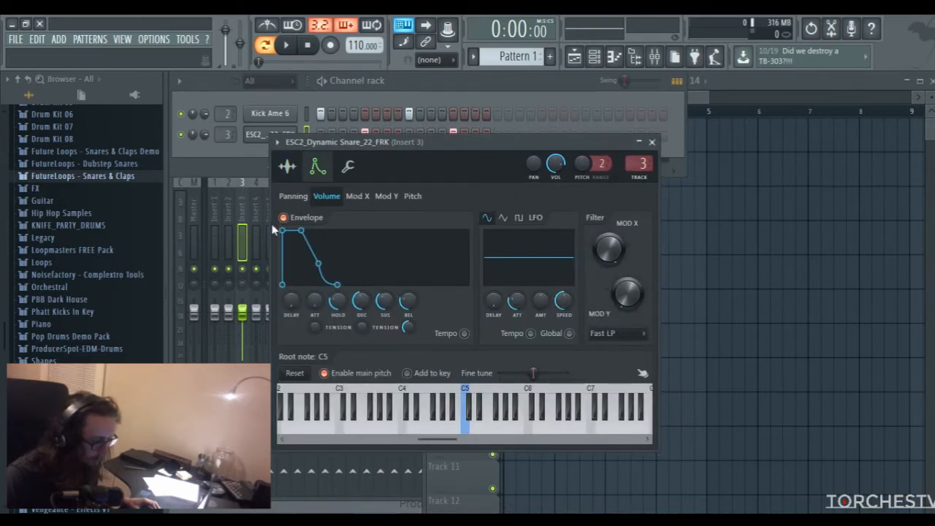
left_click_drag(409, 301, 384, 322)
Reduce the snare envelope's hold time to almost zero during playback and close the channel settings
key("space")
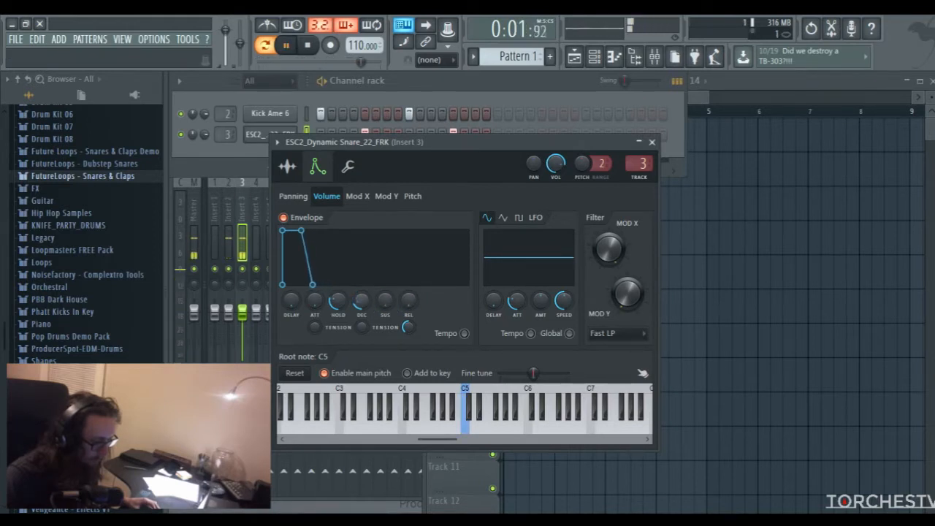
left_click_drag(338, 301, 338, 321)
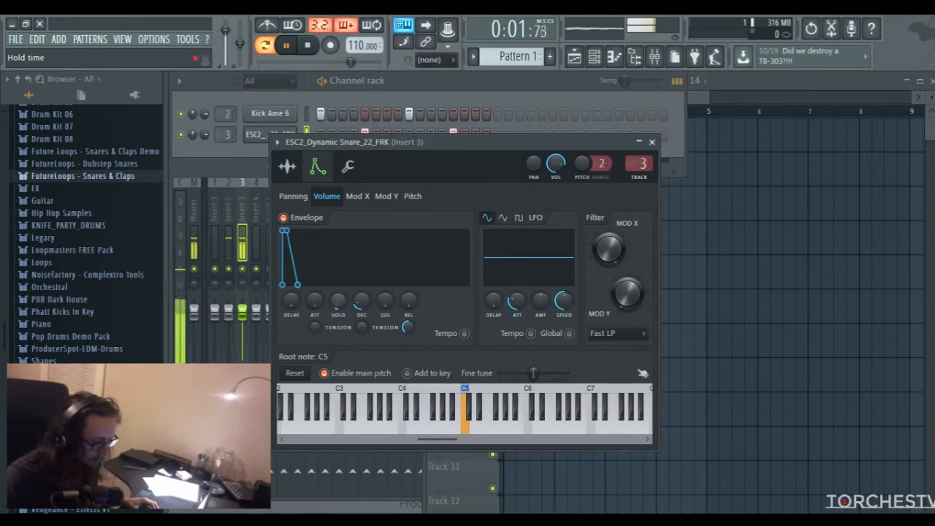
left_click(652, 142)
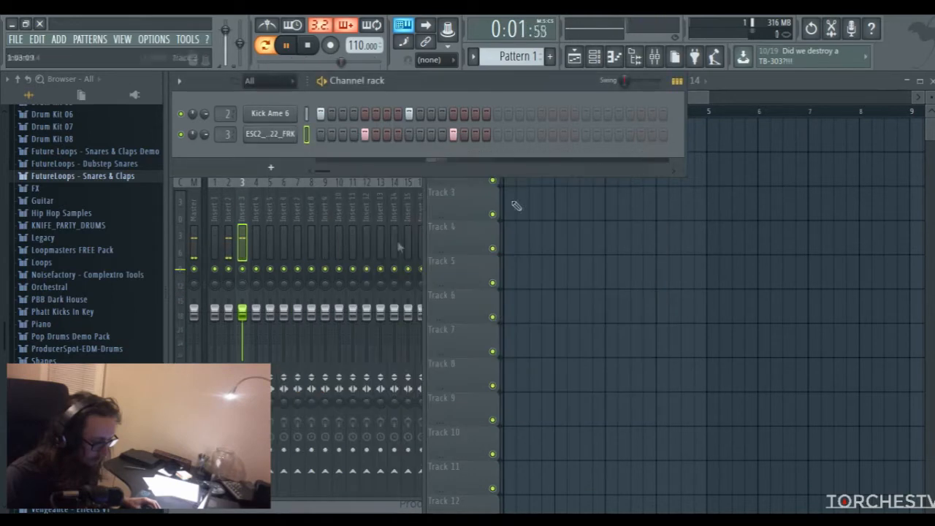
Balance the drums in the mixer by slightly raising the Insert 2 fader and lowering the Insert 3 fader
left_click(242, 314)
key("space")
key("space")
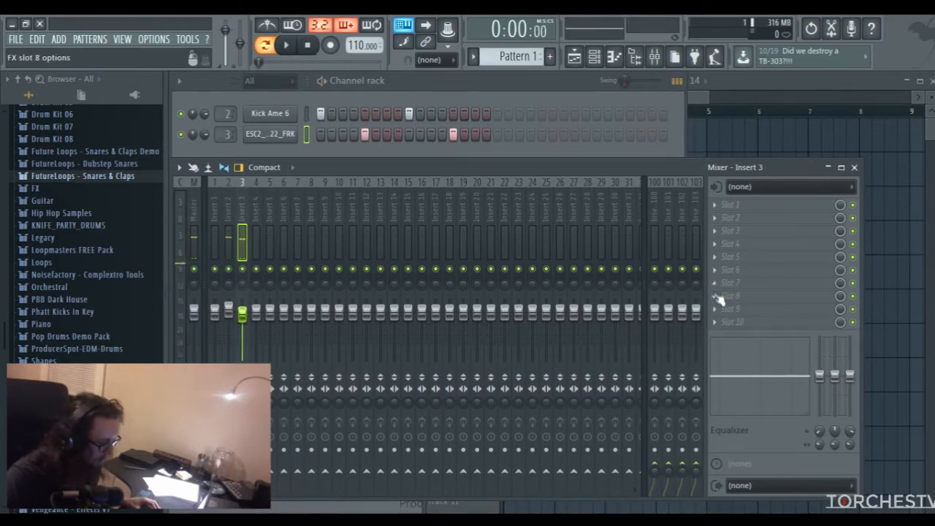
Add TAL Reverb II Plugin to slot 8 of Insert 3, set its wet level to -23.0 dB and play the pattern
left_click(727, 296)
left_click(554, 480)
left_click_drag(582, 301, 582, 300)
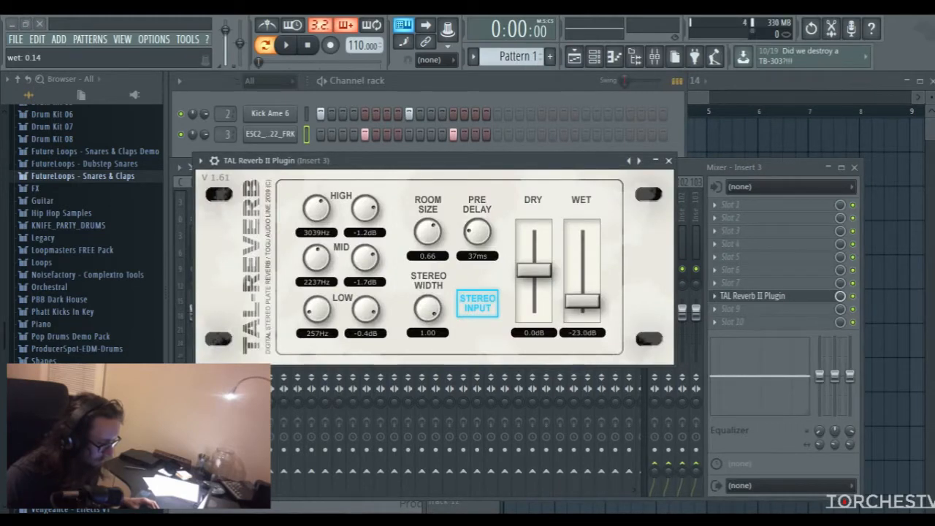
left_click(702, 170)
key("space")
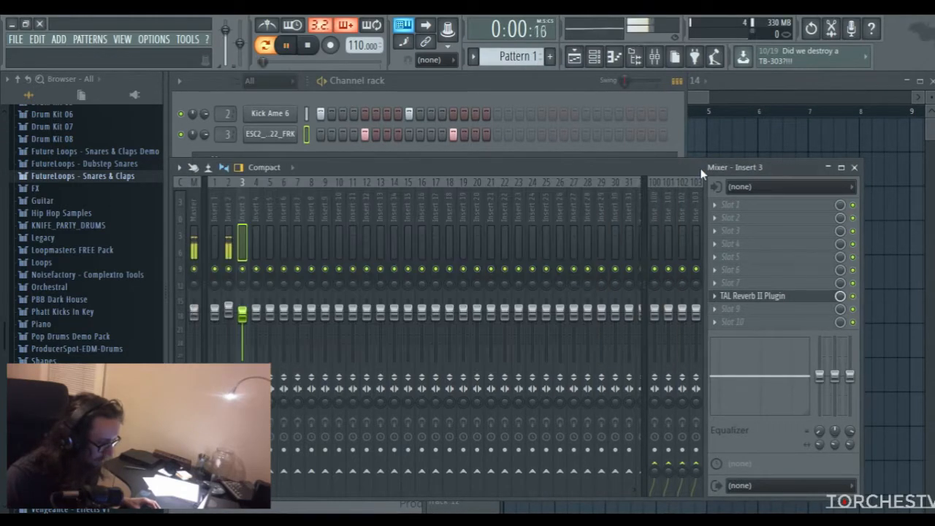
Reopen the snare's reverb during playback and lower its wet level to -24.5 dB
left_click(737, 299)
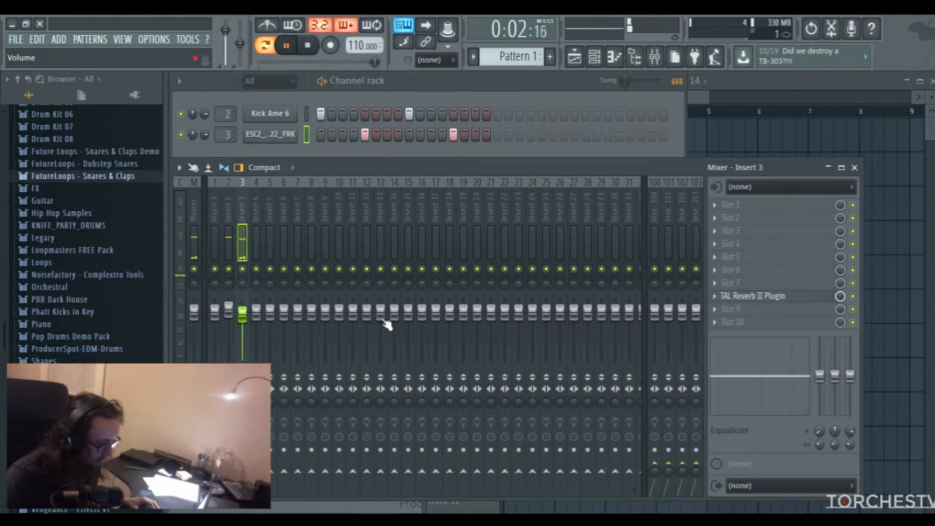
left_click(730, 296)
left_click_drag(582, 301, 582, 303)
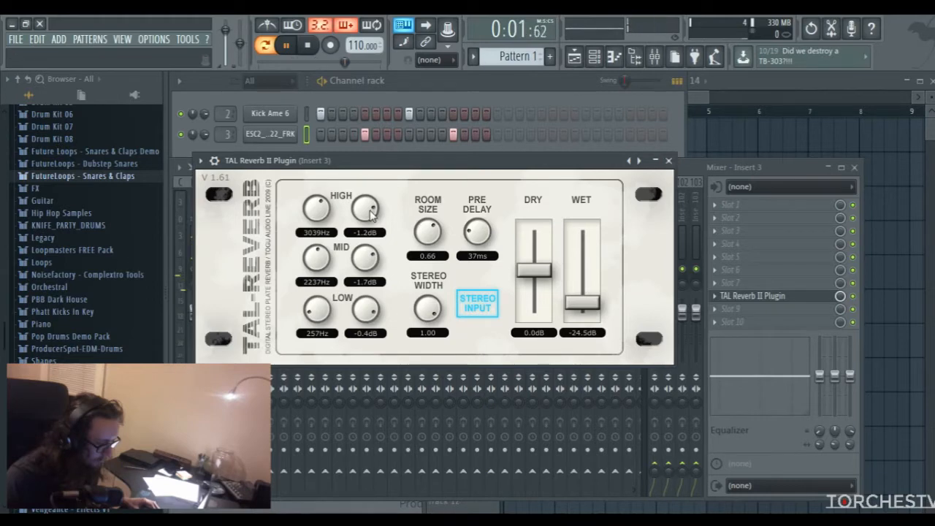
Close the snare's reverb window, stop playback and bring the channel rack to the front
left_click(668, 160)
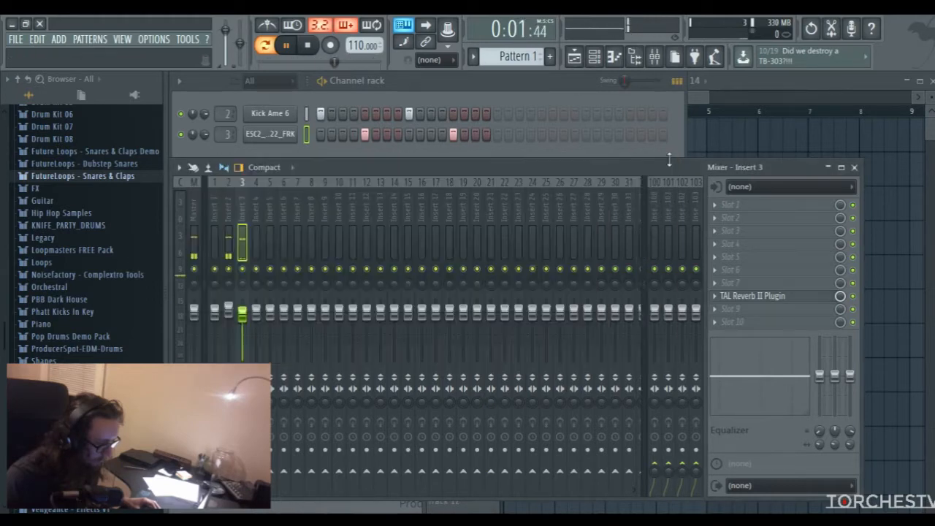
key("F5")
key("space")
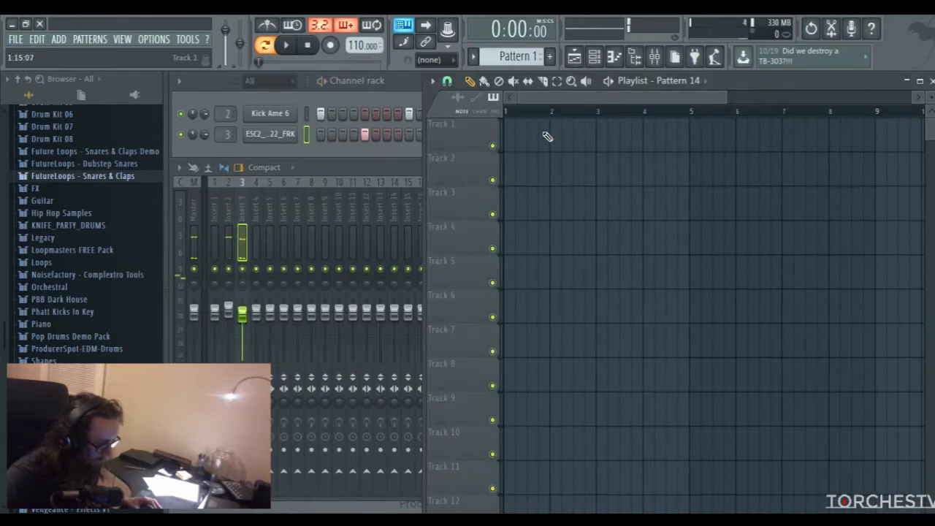
left_click(191, 201)
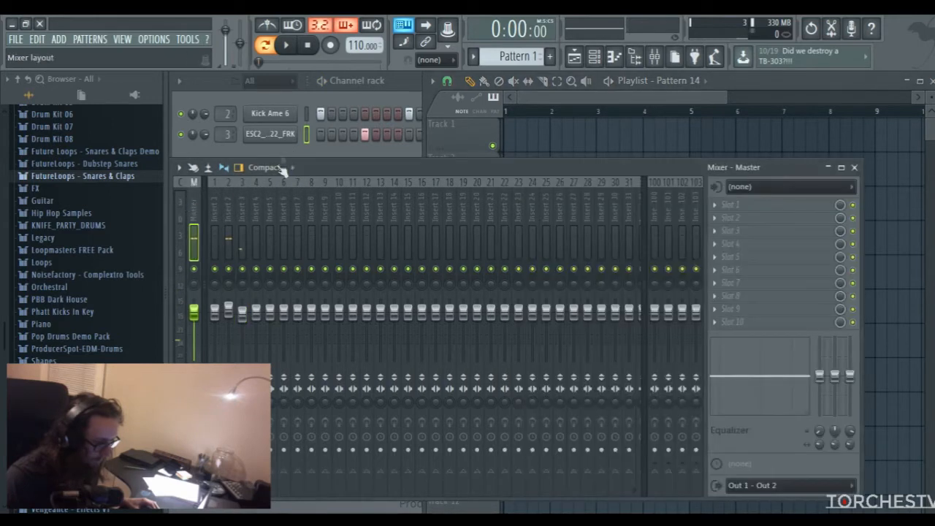
left_click(396, 92)
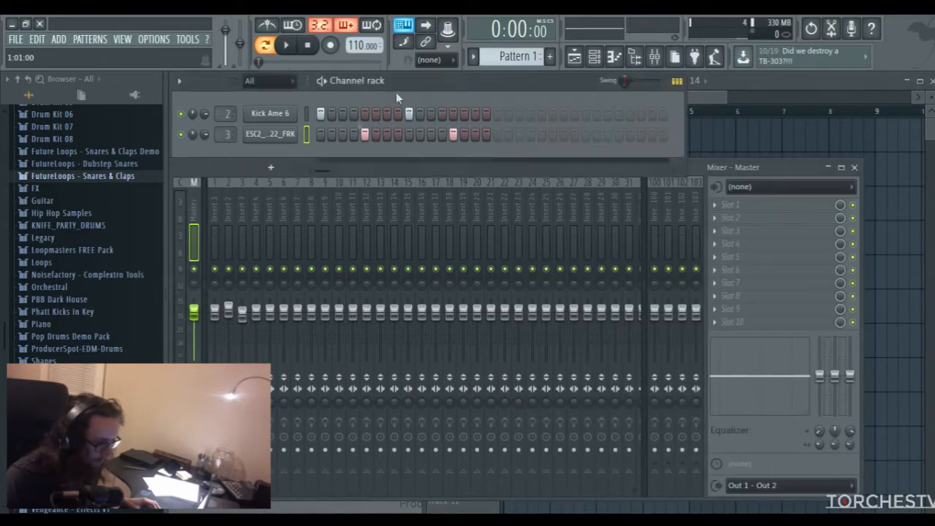
Browse the sample library to the HiHat folder under Samples > Drums
left_click(104, 180)
scroll(77, 249, "down", 10)
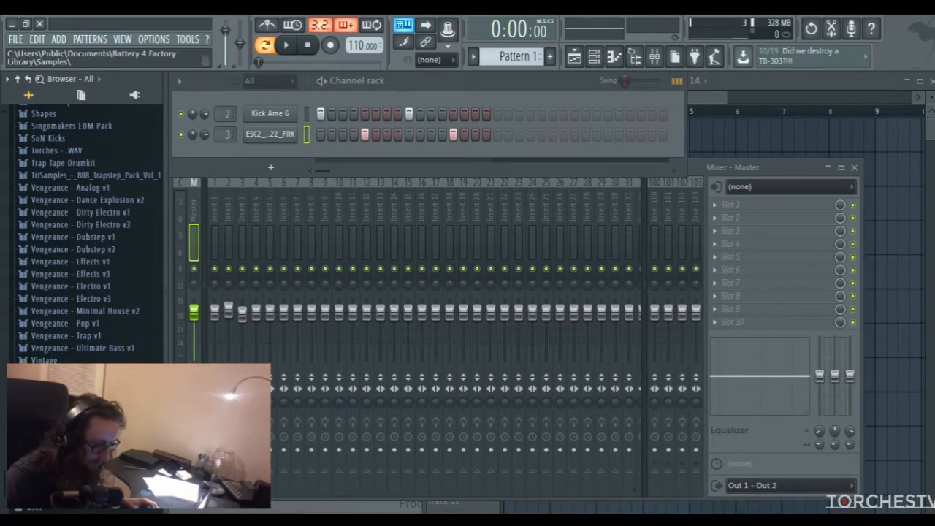
left_click(66, 418)
scroll(67, 388, "down", 3)
left_click(64, 320)
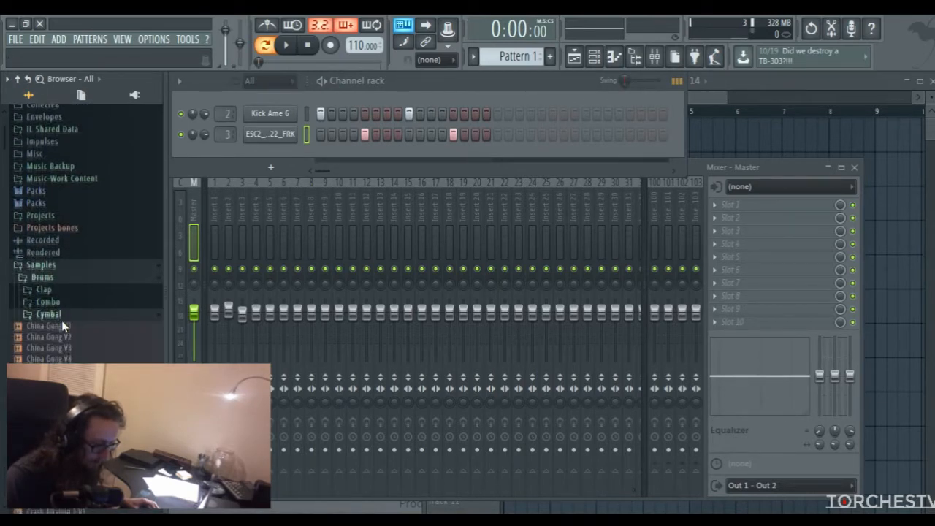
left_click(60, 324)
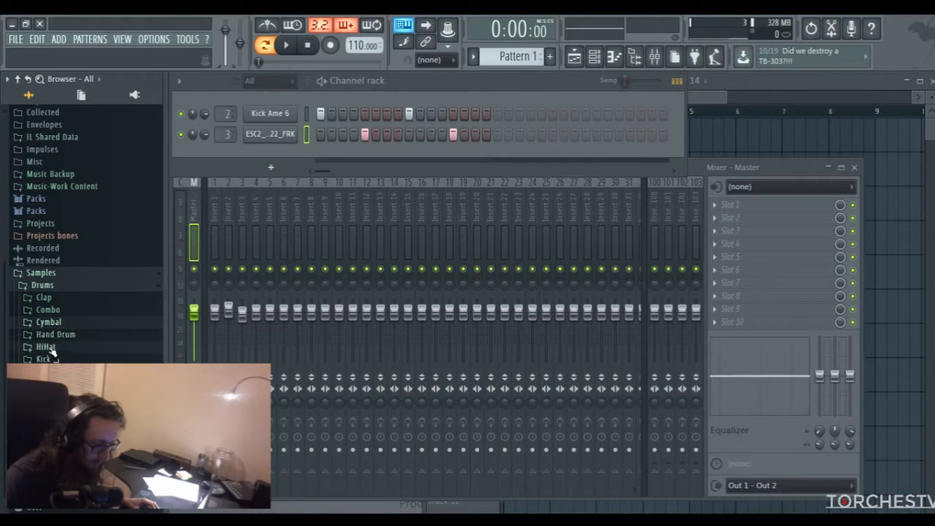
left_click(48, 347)
Audition several closed hi-hat samples and add ClosedHH AfroShop 1 as a new channel below the snare
scroll(63, 289, "down", 8)
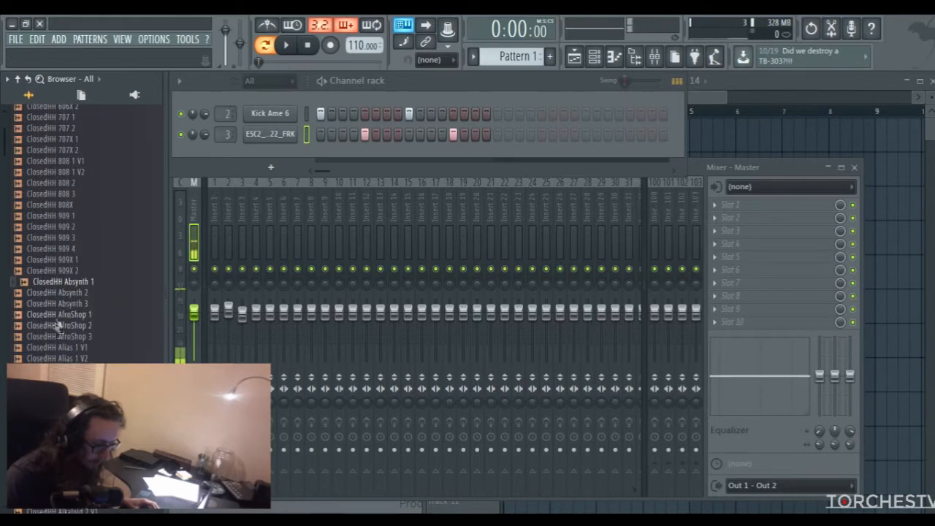
left_click(53, 327)
left_click(50, 349)
left_click(59, 336)
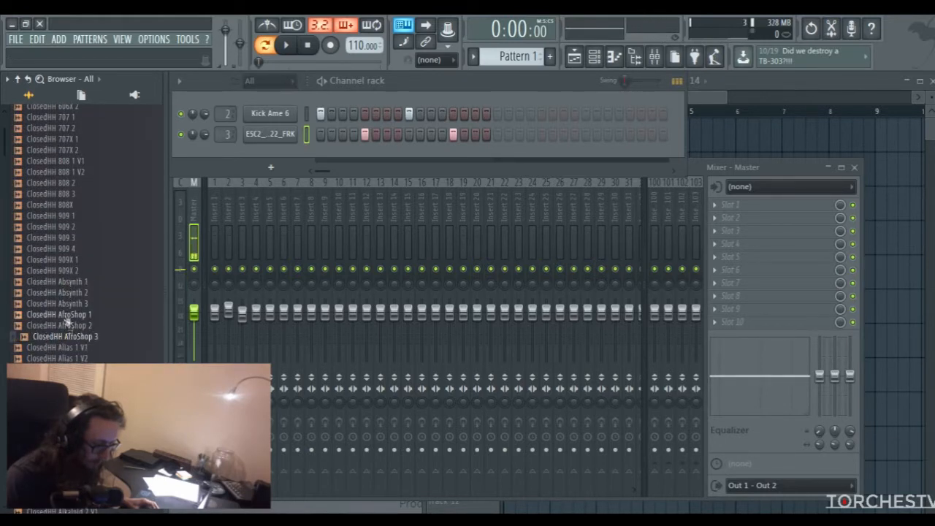
left_click(62, 315)
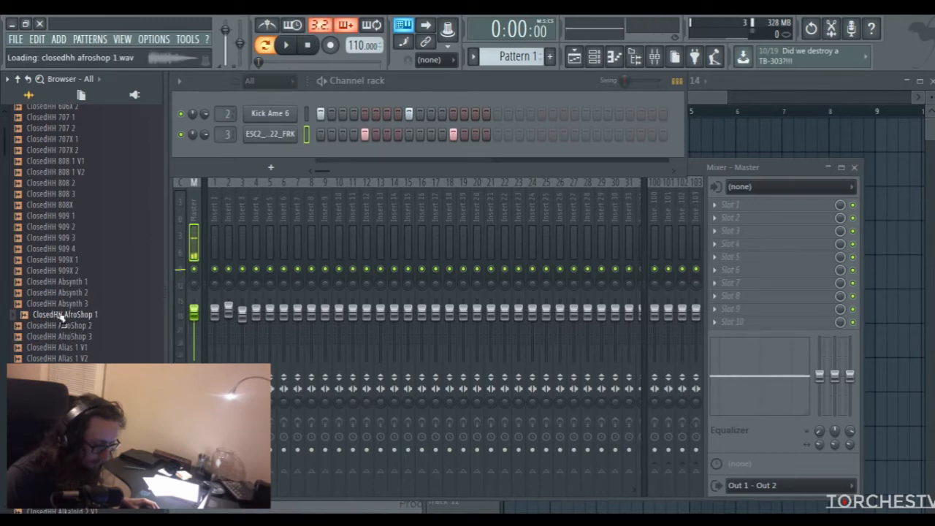
left_click_drag(62, 315, 276, 159)
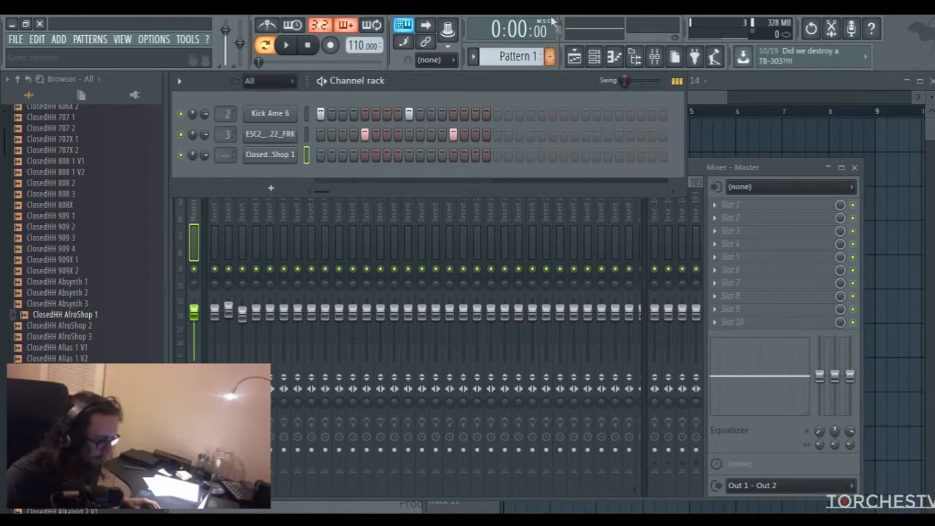
Create Pattern 2 and place the closed hi-hat on steps 3, 7, 11 and 15
left_click(551, 59)
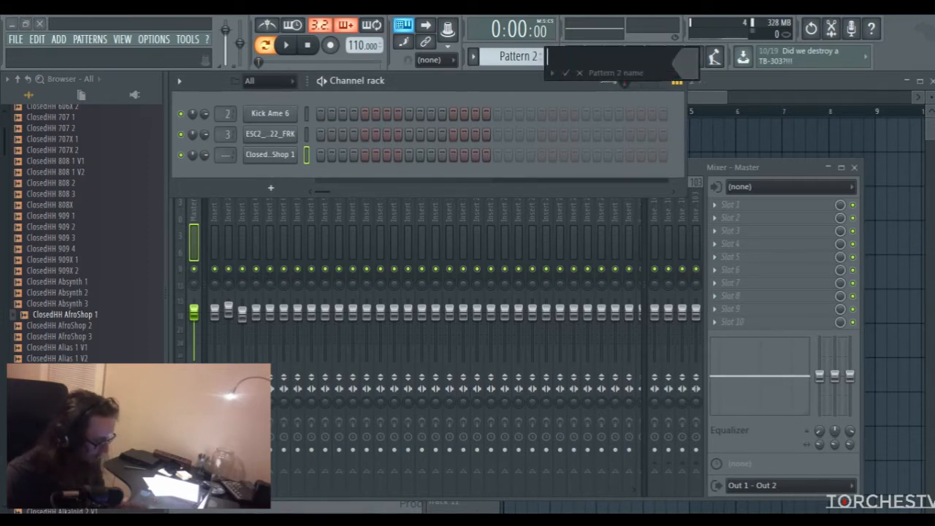
left_click(344, 156)
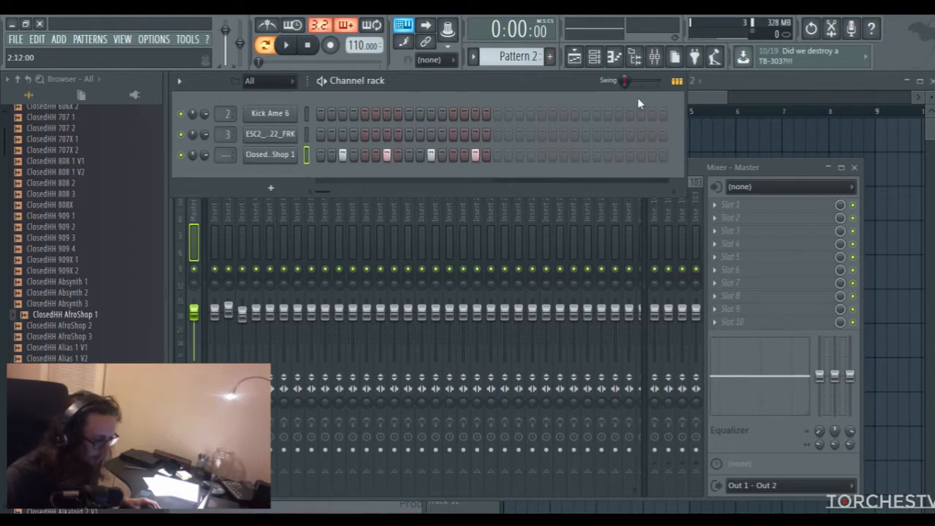
Fill bars 1 to 4 of the playlist with Pattern 1 on Track 1 and Pattern 2 on Track 2
left_click(710, 94)
scroll(520, 67, "up", 1)
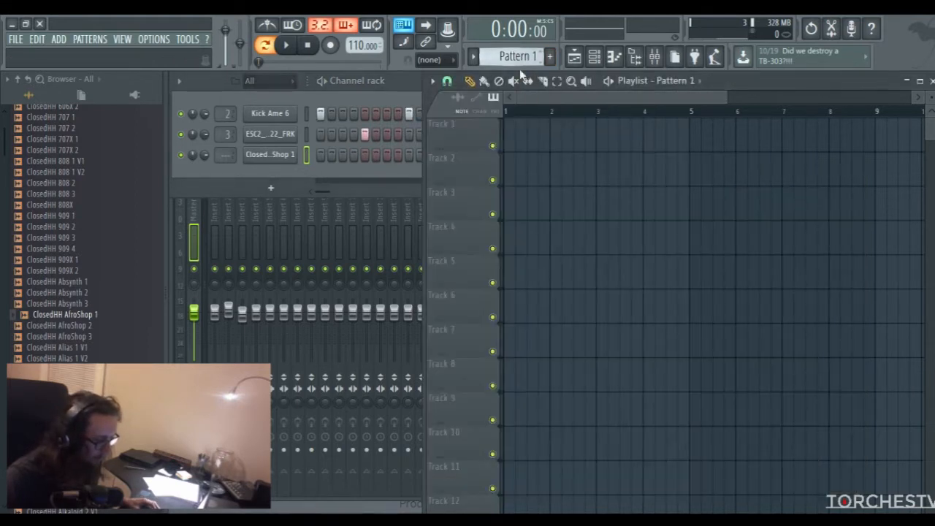
left_click(509, 133)
left_click_drag(566, 137, 658, 138)
scroll(520, 61, "down", 1)
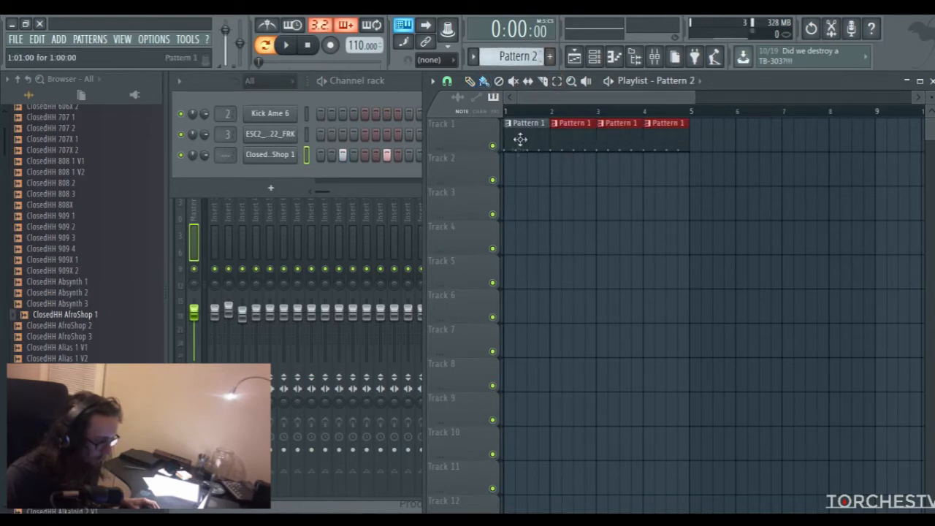
left_click_drag(515, 182, 656, 177)
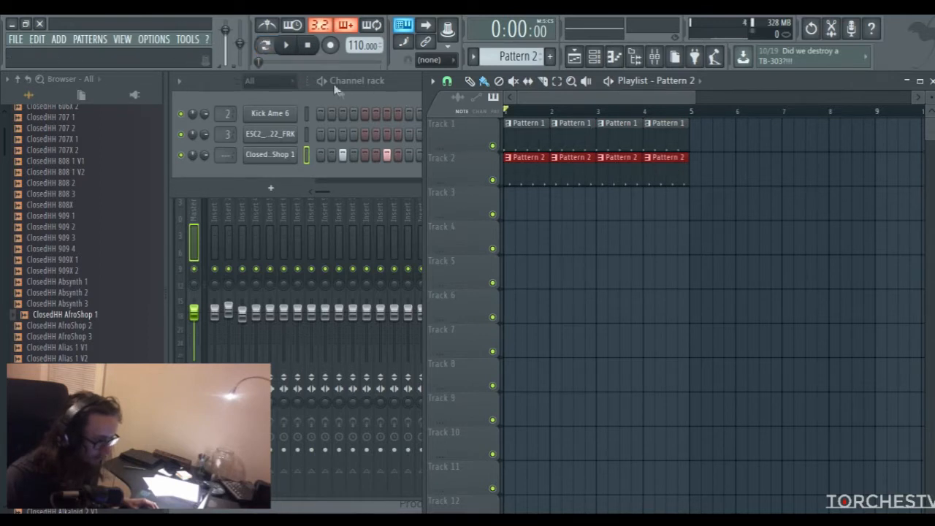
Play the arrangement while routing the closed hi-hat channel to mixer Insert 6, and stop playback
key("space")
left_click_drag(206, 155, 227, 141)
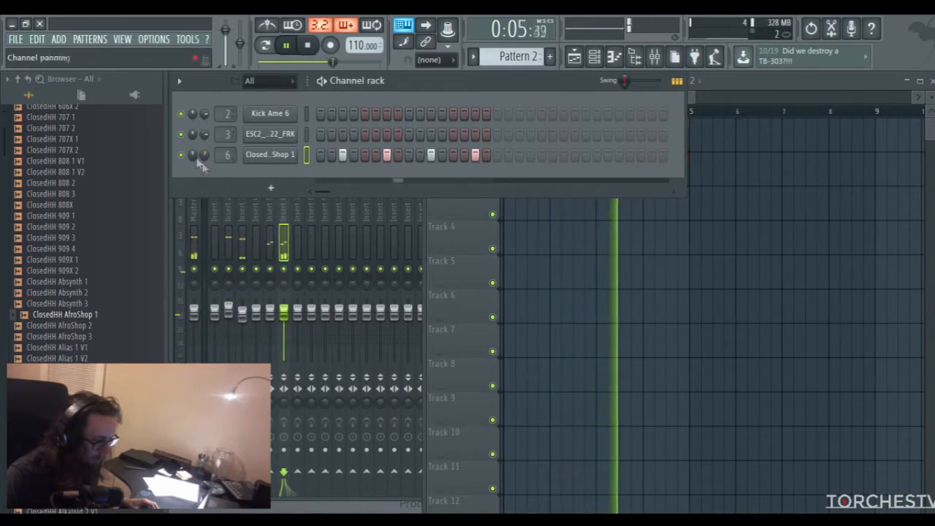
left_click(289, 314)
key("space")
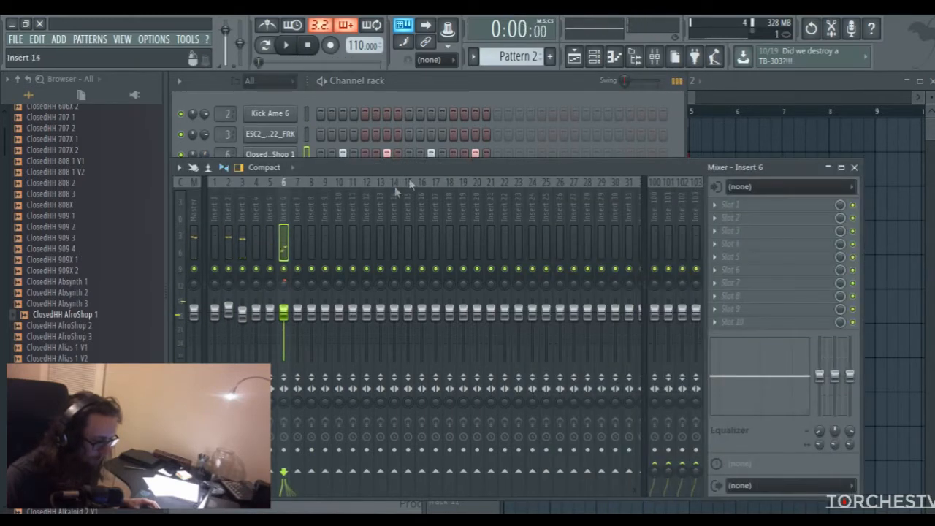
Delete all Pattern 1 and Pattern 2 clips from Tracks 1 and 2 of the playlist
left_click(726, 85)
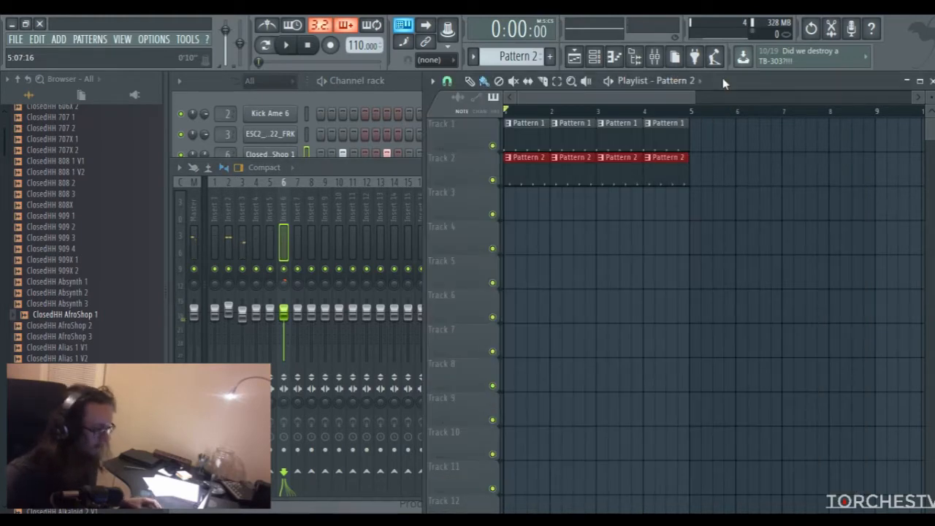
right_click(685, 133)
right_click(685, 163)
right_click(541, 139)
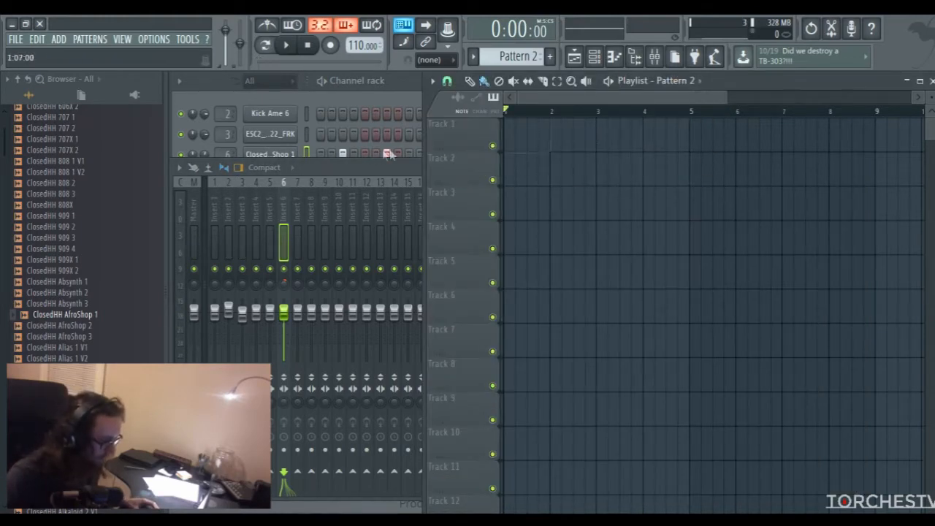
Add a reFX Nexus instrument channel to the channel rack and move its window upward into full view
left_click(399, 86)
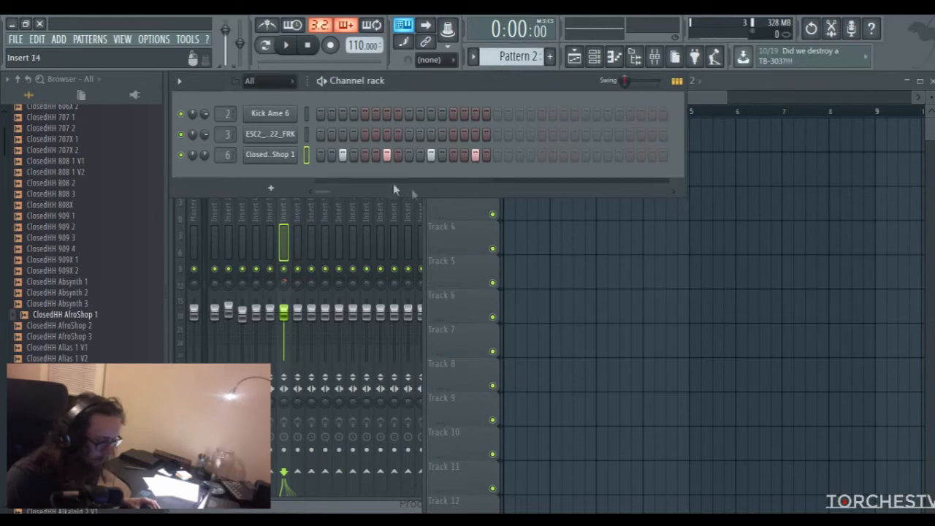
left_click(280, 191)
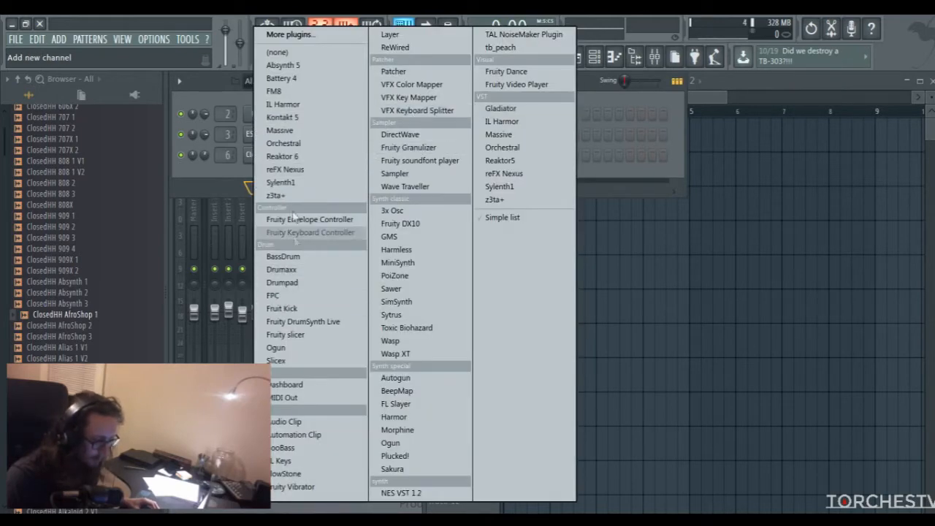
left_click(311, 176)
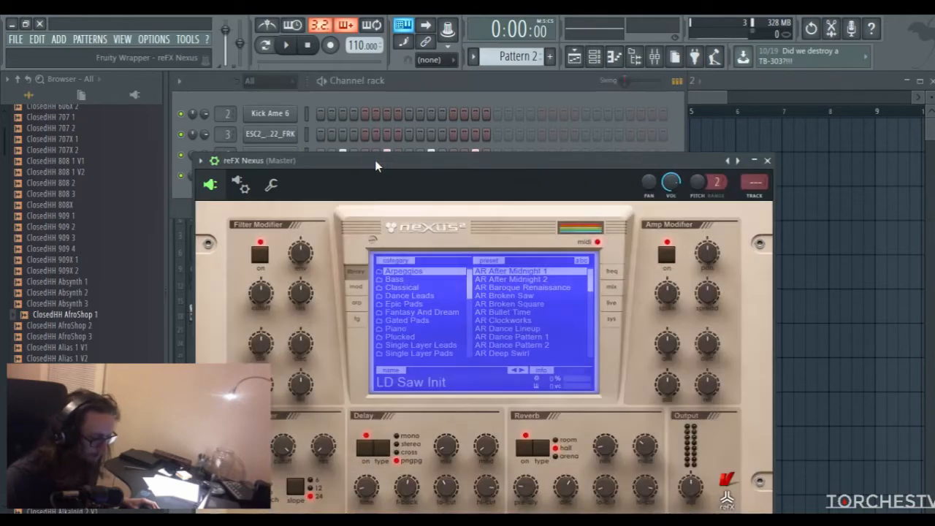
left_click_drag(375, 160, 368, 110)
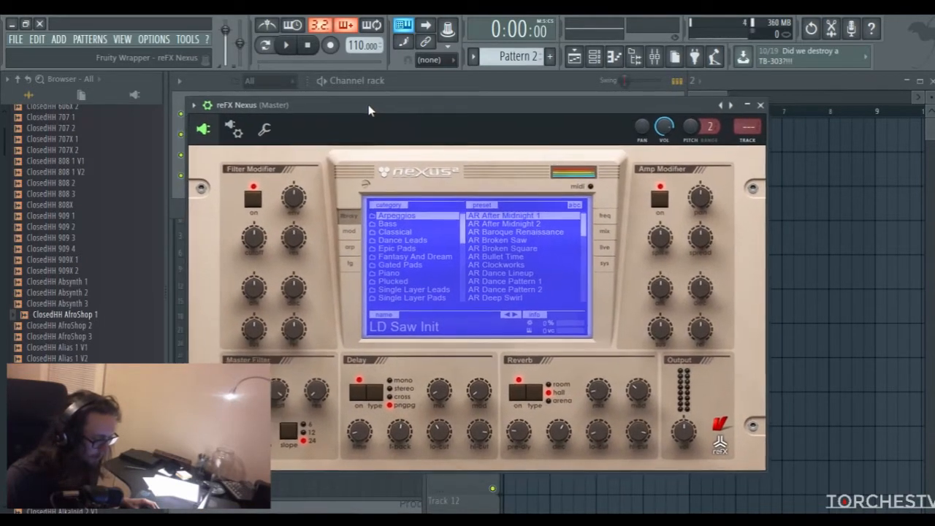
Load the preset PN Ballad Grand Piano from the Piano category in Nexus, audition it and close the plugin
left_click(412, 272)
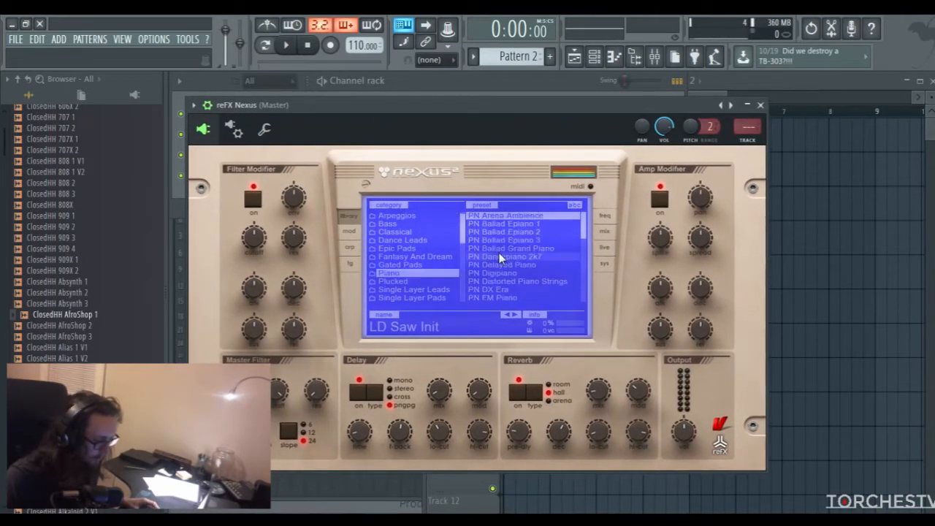
left_click(547, 249)
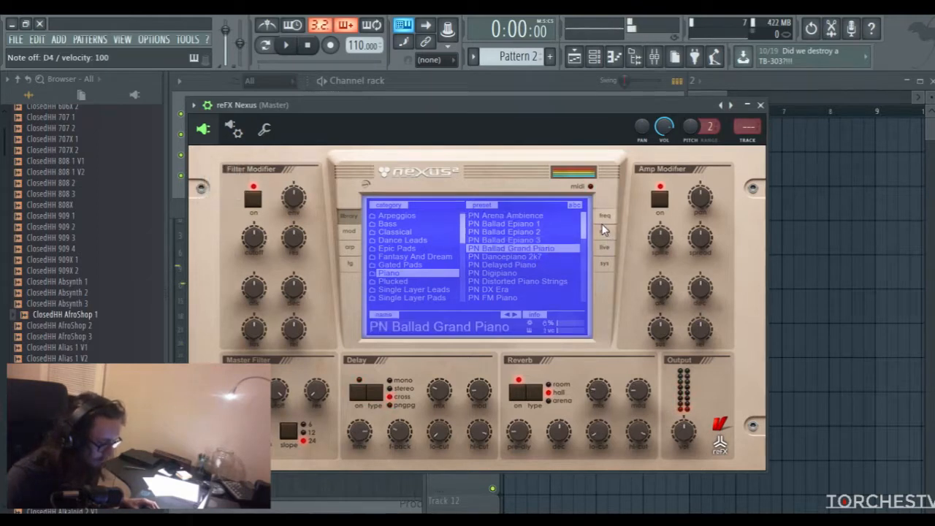
left_click(760, 104)
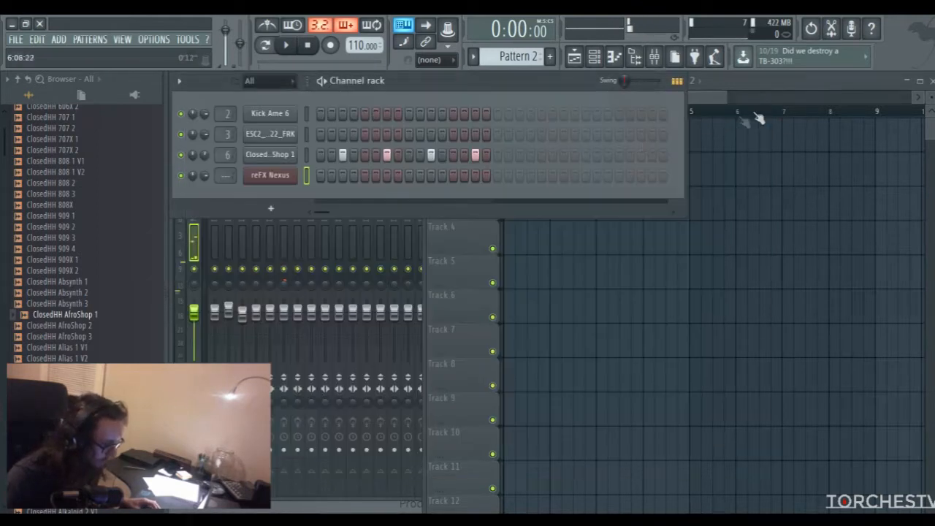
Create Pattern 3 and open the piano roll for the reFX Nexus channel, auditioning a key
left_click(548, 56)
key("Return")
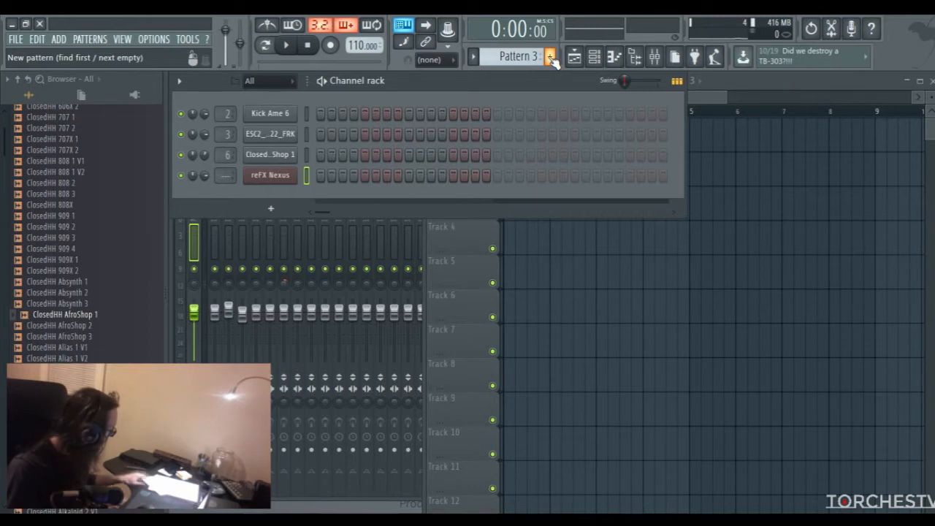
right_click(282, 175)
left_click(314, 180)
left_click_drag(466, 98, 472, 97)
left_click(264, 255)
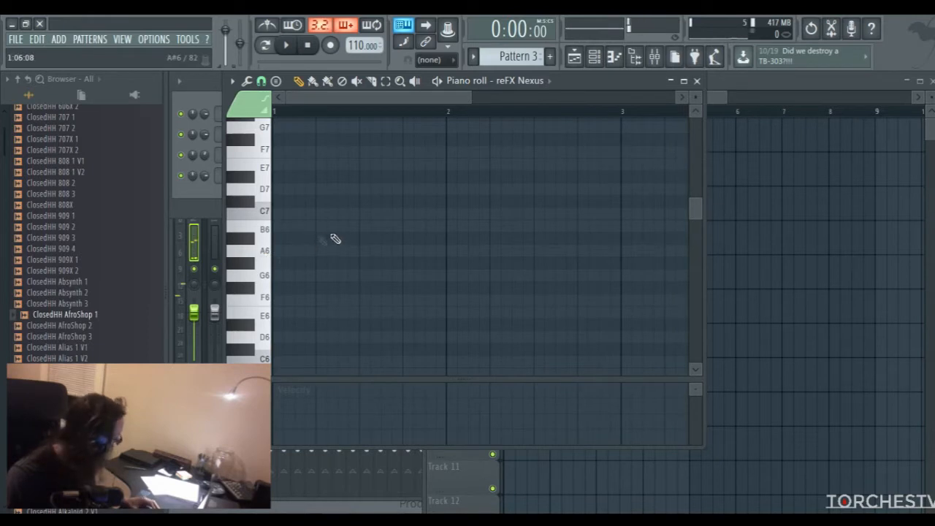
Draw a B5 note filling the whole first bar and raise its velocity
scroll(271, 241, "down", 5)
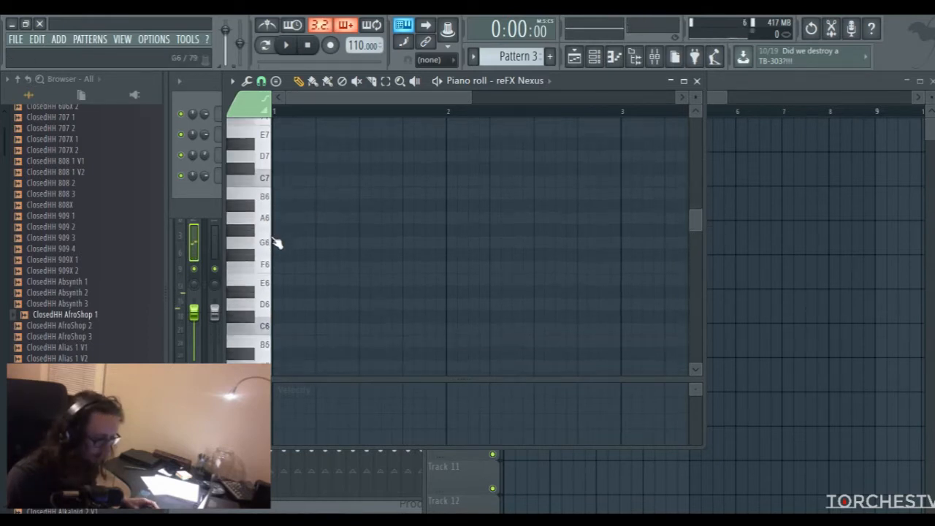
left_click(291, 264)
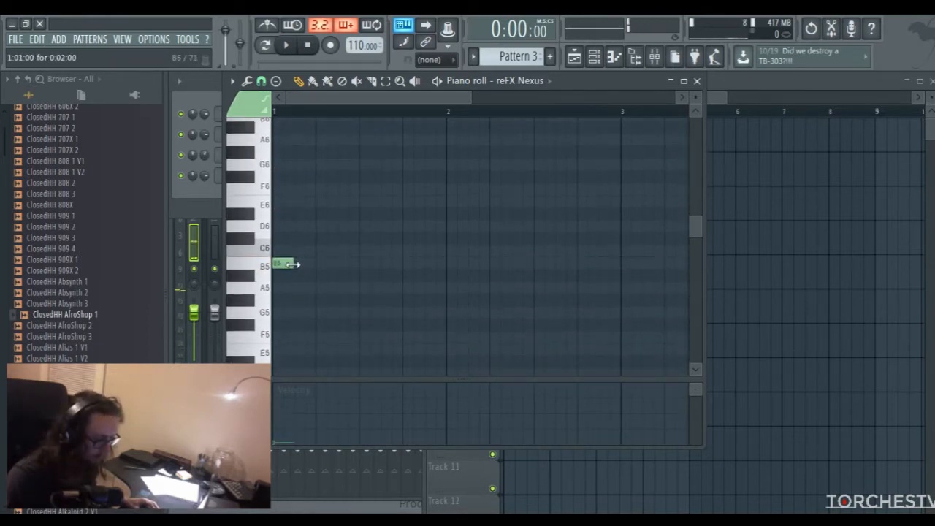
left_click_drag(292, 264, 436, 274)
left_click_drag(298, 422, 279, 410)
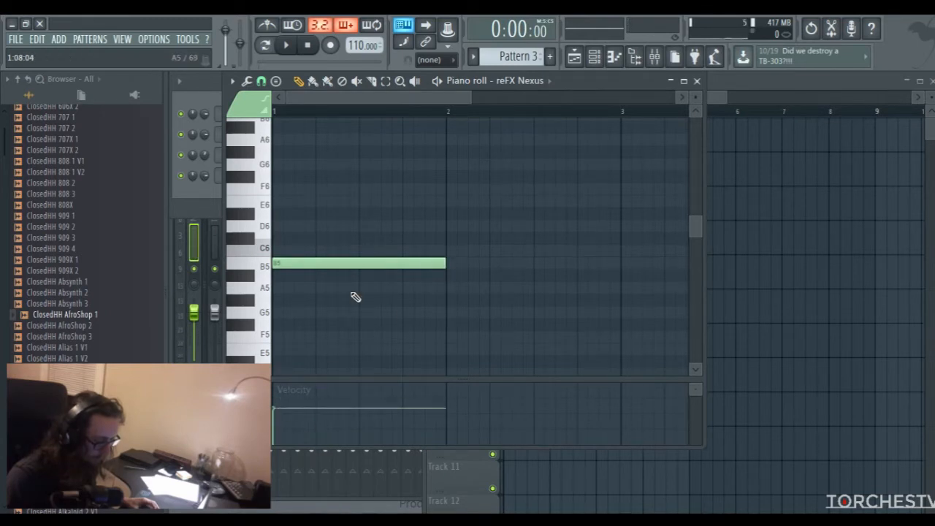
Stack one-bar notes on F#6, B6 and D7 above the B5 note to complete the first chord
scroll(306, 269, "up", 3)
left_click(286, 238)
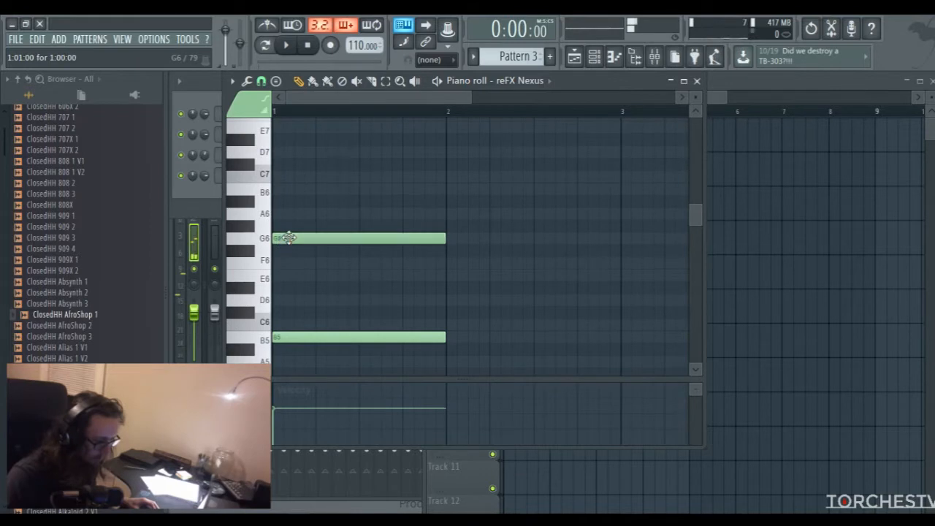
left_click_drag(290, 238, 290, 250)
left_click(286, 189)
left_click(282, 152)
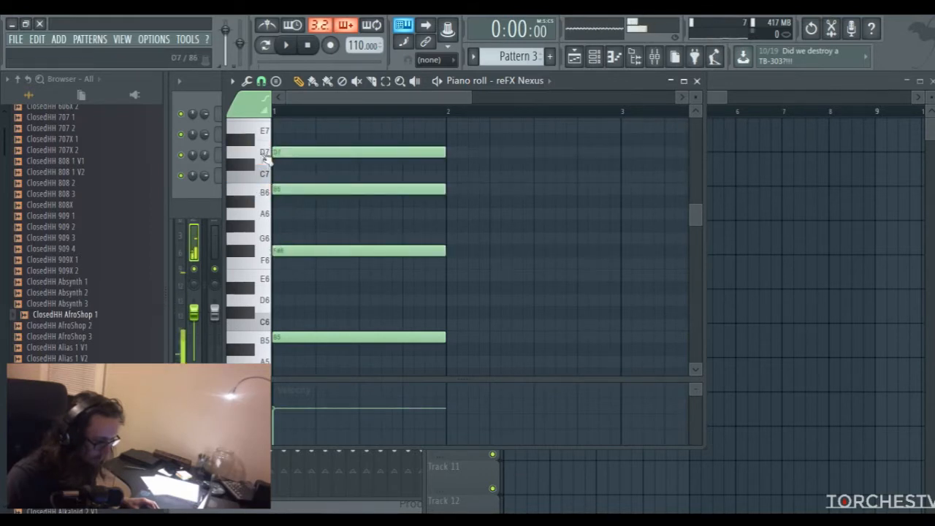
left_click_drag(470, 97, 471, 100)
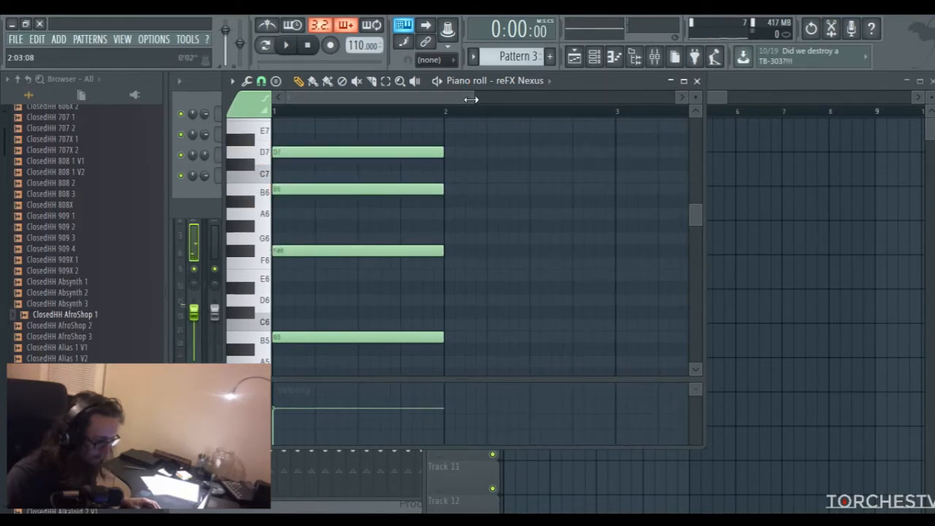
Shorten all four notes of the first chord to 14 steps, playing the pattern before and after the change
key("space")
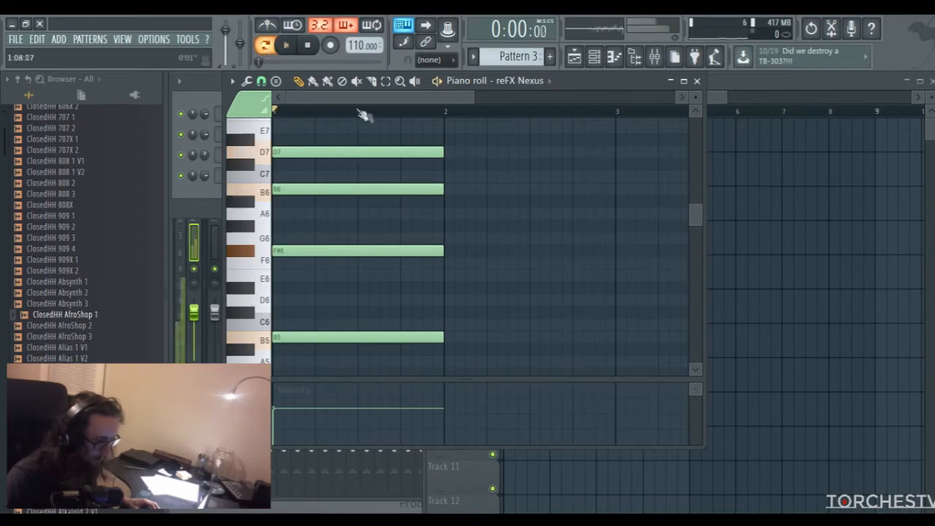
key("space")
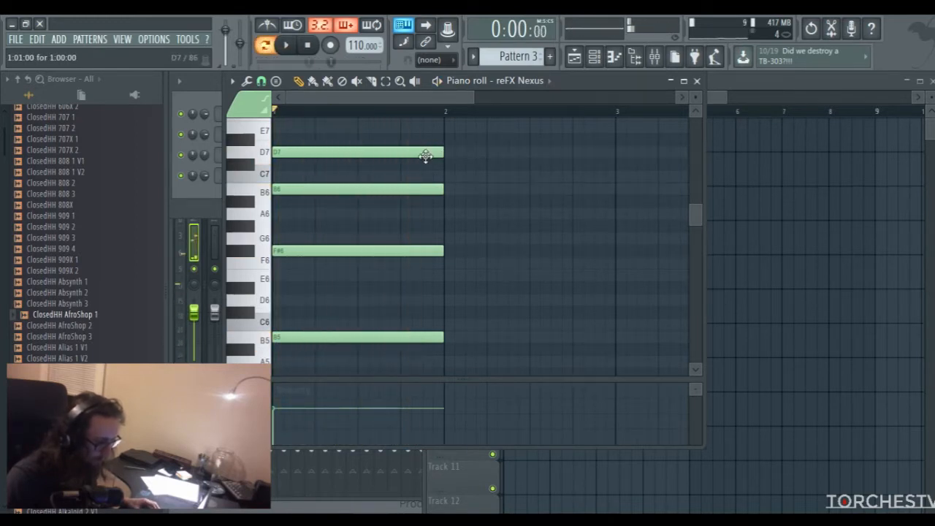
key("ctrl+a")
left_click_drag(443, 153, 422, 159)
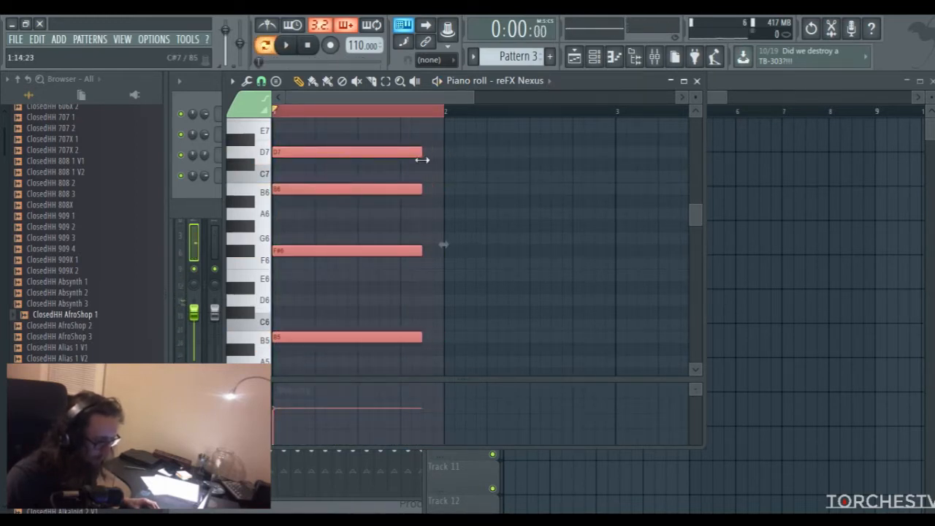
key("space")
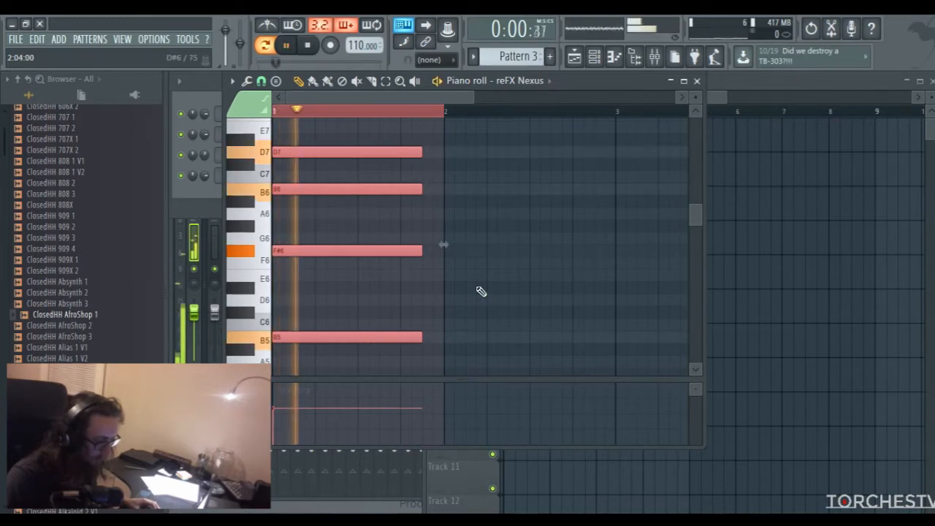
key("space")
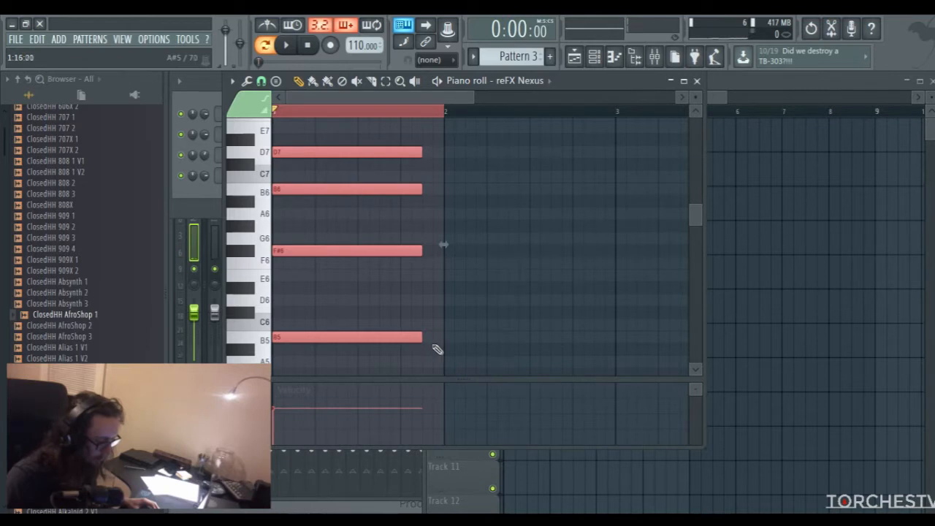
Draw a second chord of B5, E6, G6 and B6 from step 15 of bar 1 to the end of bar 2, and audition it
left_click(432, 341)
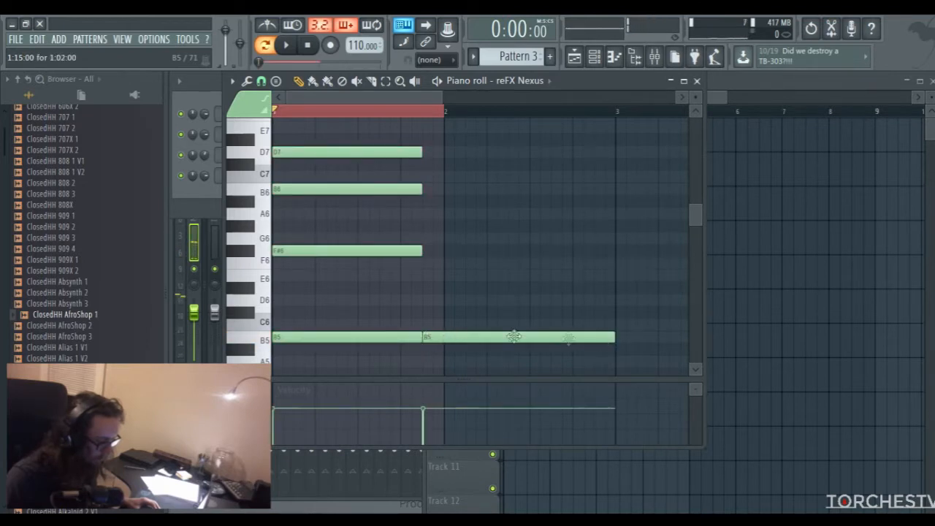
left_click(413, 111)
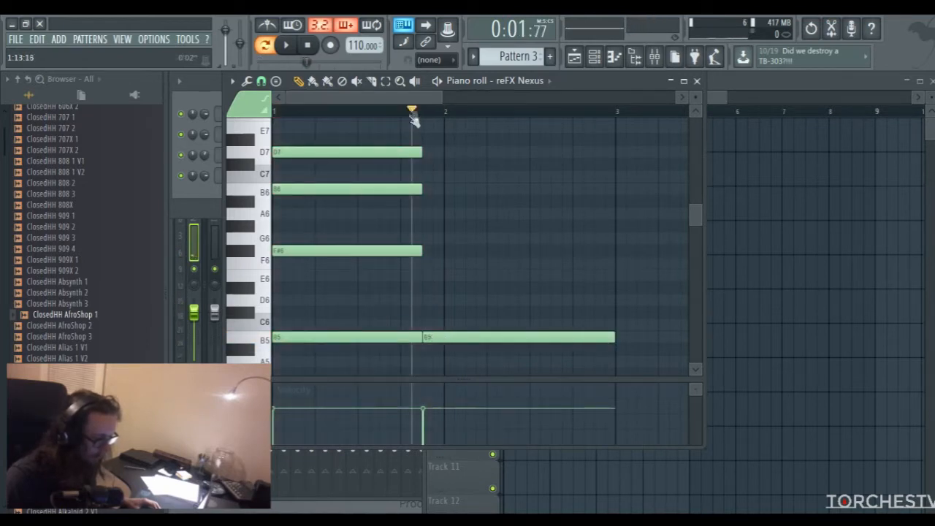
left_click(455, 337)
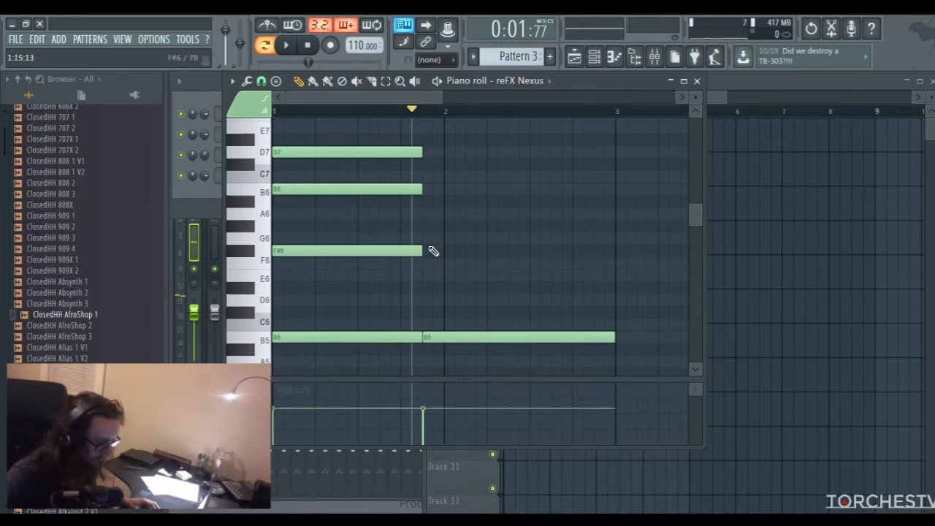
left_click(428, 276)
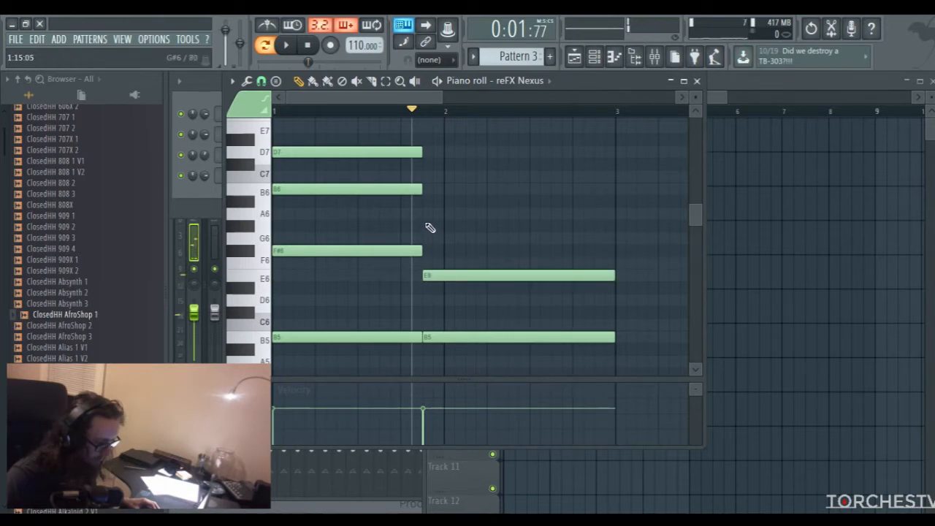
left_click(432, 239)
left_click(428, 189)
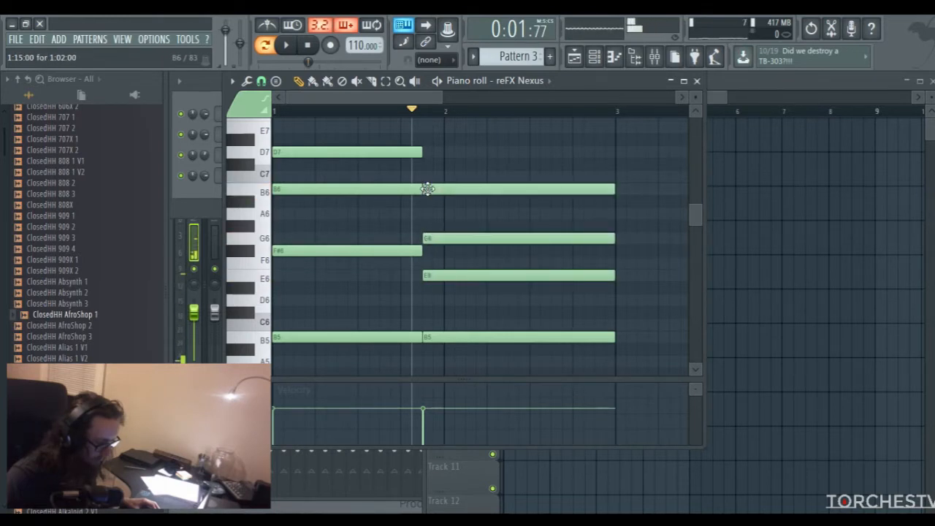
left_click(295, 115)
key("space")
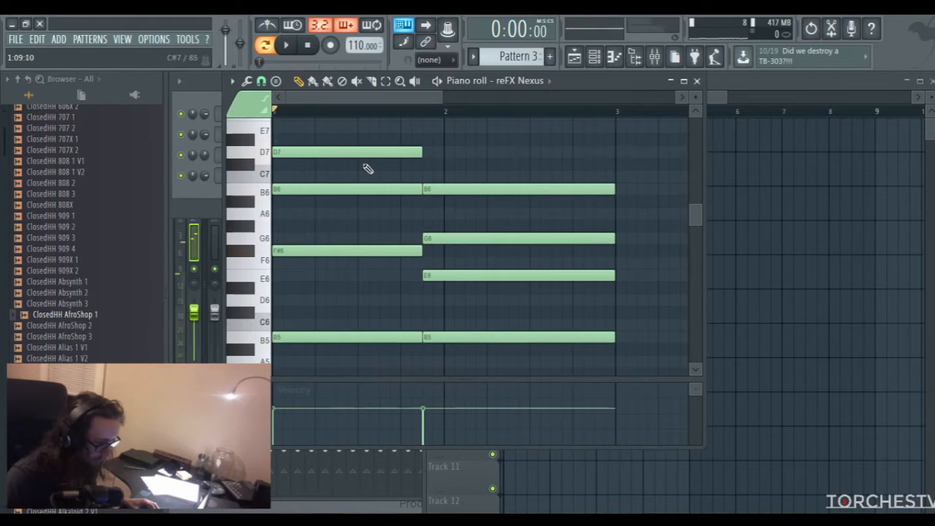
Add an E7 on top of the second chord, delete its E6 and play the two chords back
scroll(445, 202, "up", 1)
key("space")
left_click(436, 170)
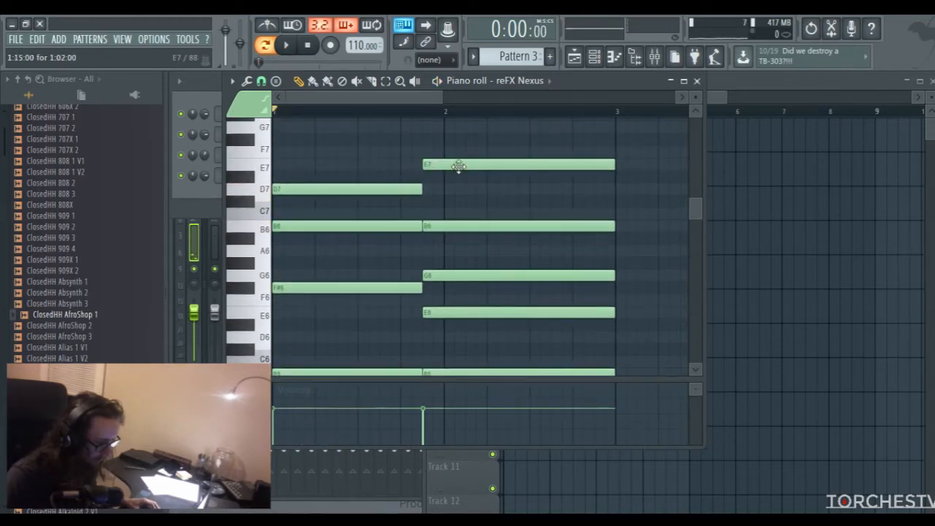
scroll(482, 197, "down", 1)
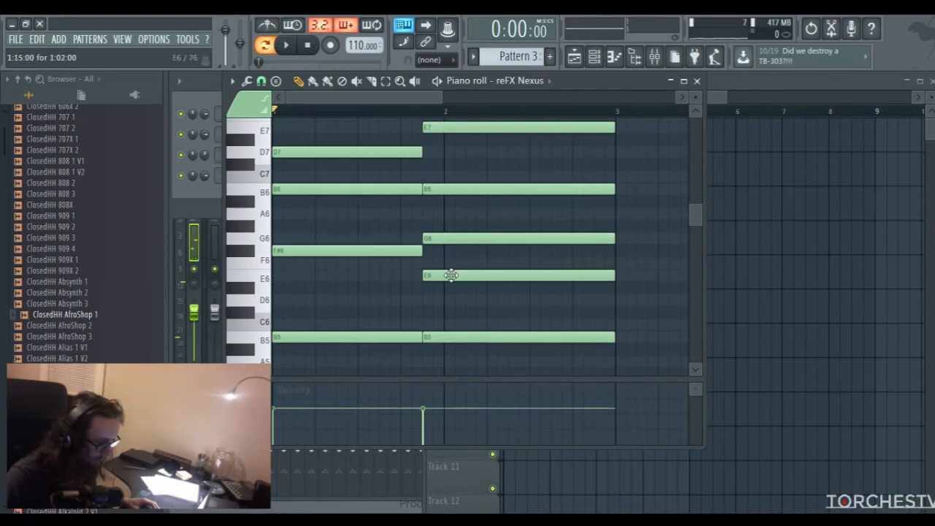
right_click(450, 275)
key("space")
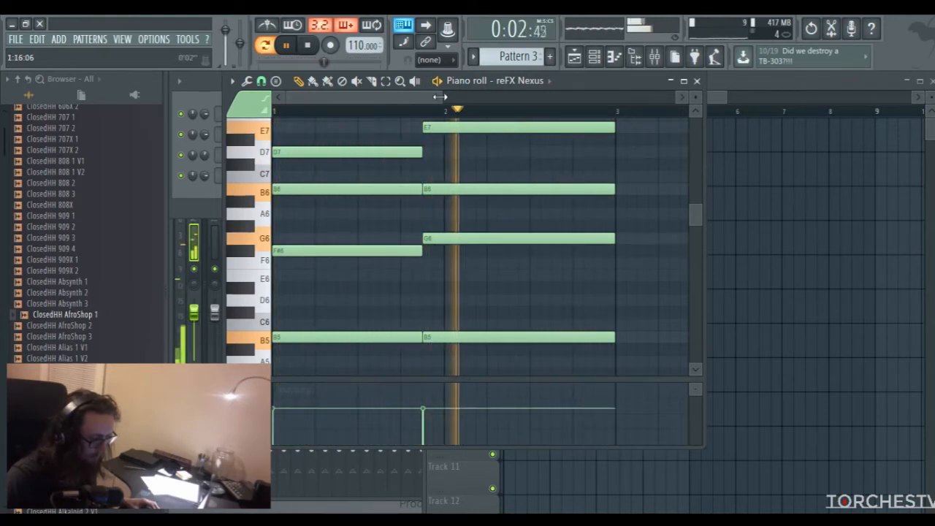
left_click_drag(442, 96, 604, 97)
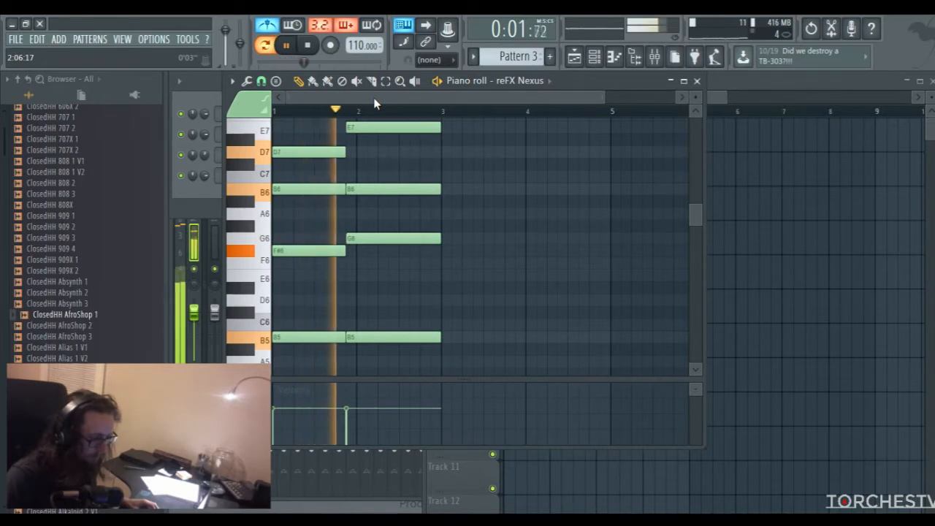
key("space")
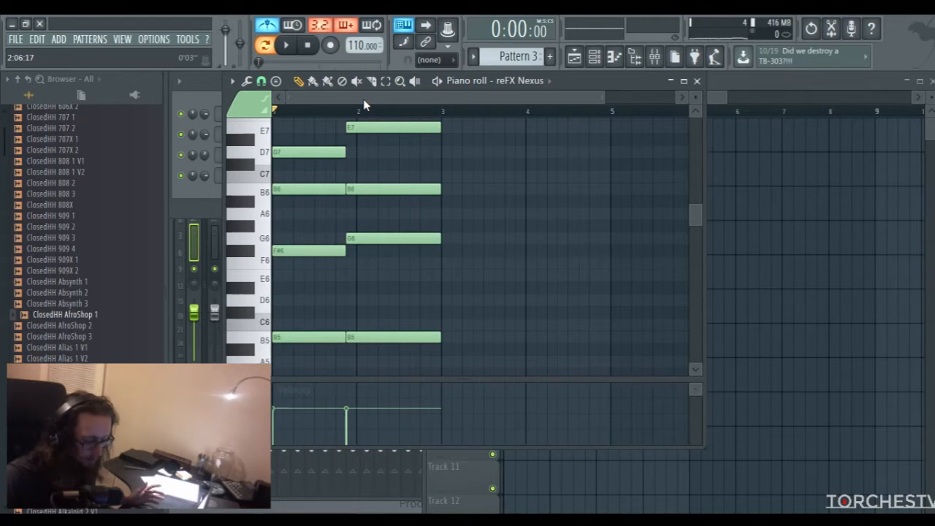
Select both chords and duplicate the two-bar progression three times to fill eight bars
key("ctrl+a")
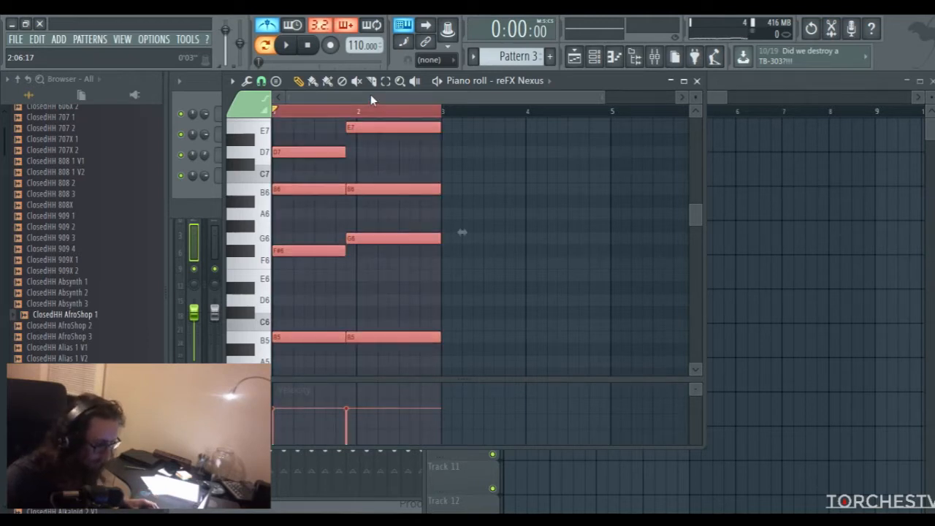
left_click_drag(387, 96, 333, 100)
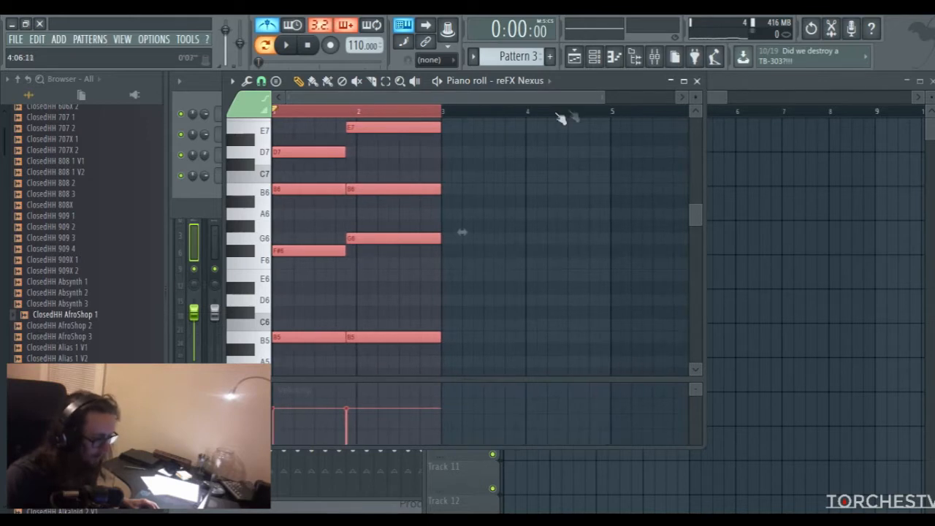
left_click_drag(602, 97, 531, 97)
left_click_drag(697, 217, 696, 210)
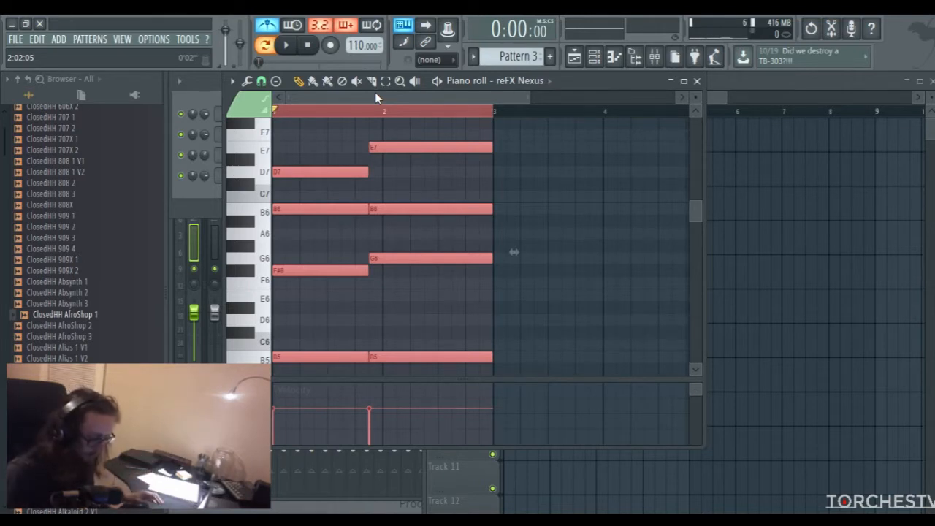
left_click_drag(378, 92, 499, 86)
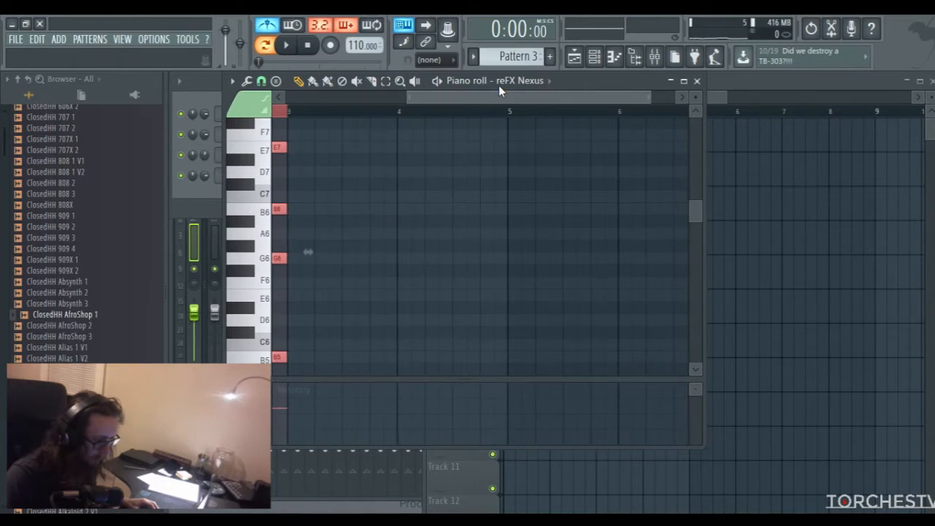
key("ctrl+b")
left_click_drag(409, 100, 316, 115)
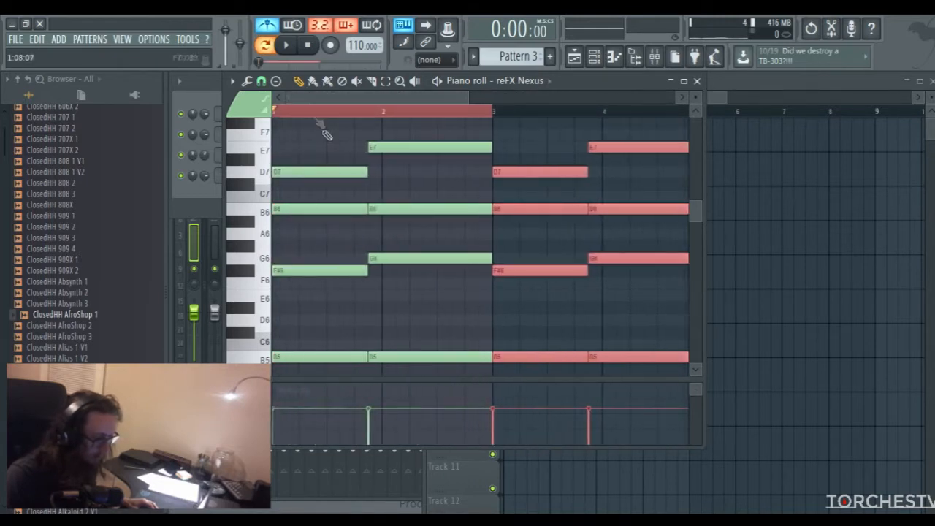
left_click_drag(428, 97, 611, 94)
key("ctrl+b")
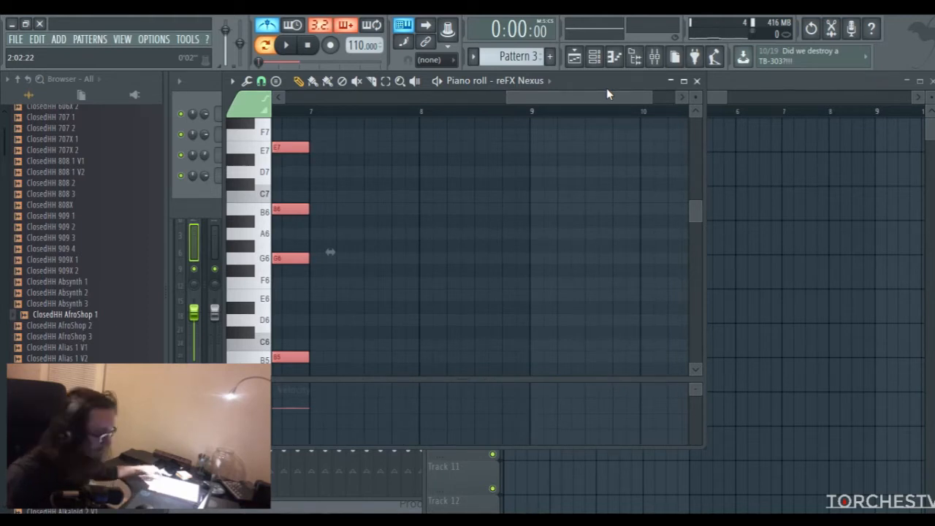
key("ctrl+b")
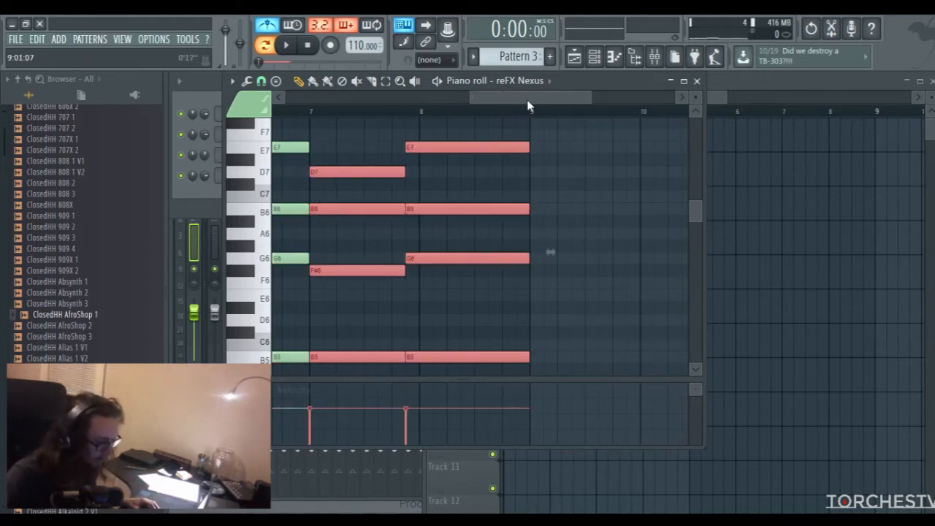
Deselect the notes and rework the chord at bar 7, moving its B5 to D6 and replacing its B6 with A6
left_click_drag(526, 99, 494, 148)
left_click(491, 308)
right_click(498, 310)
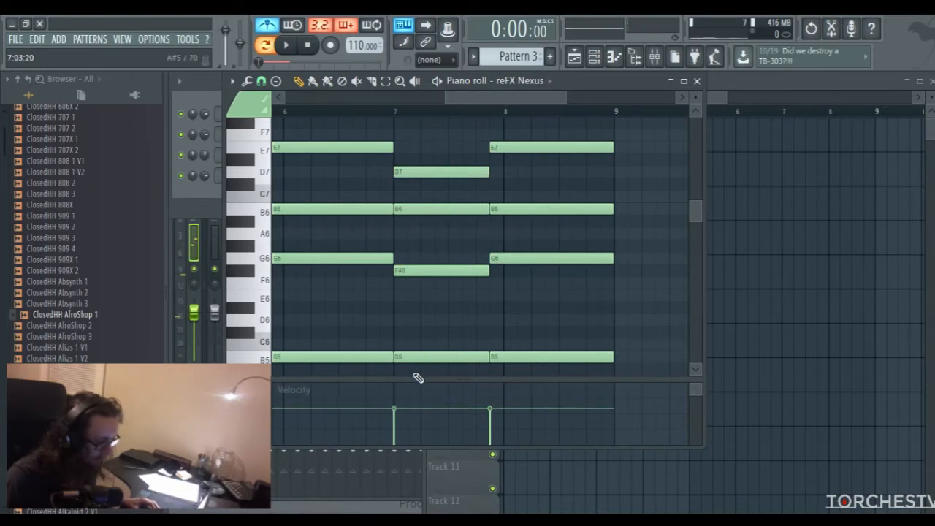
left_click(265, 363)
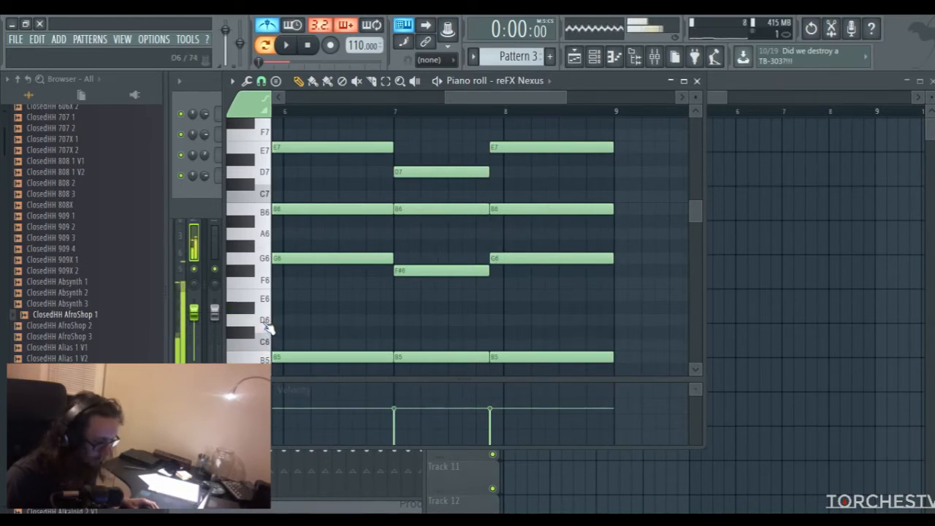
left_click_drag(435, 356, 434, 315)
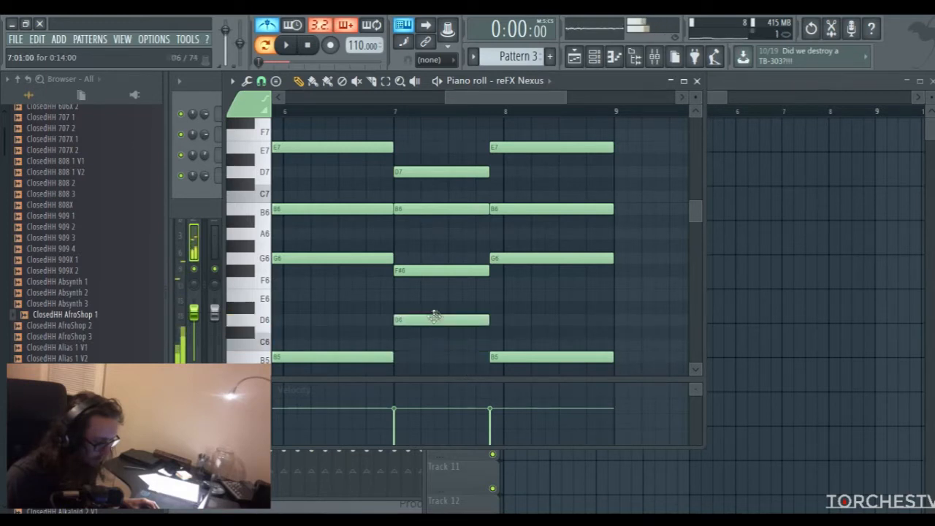
left_click(398, 236)
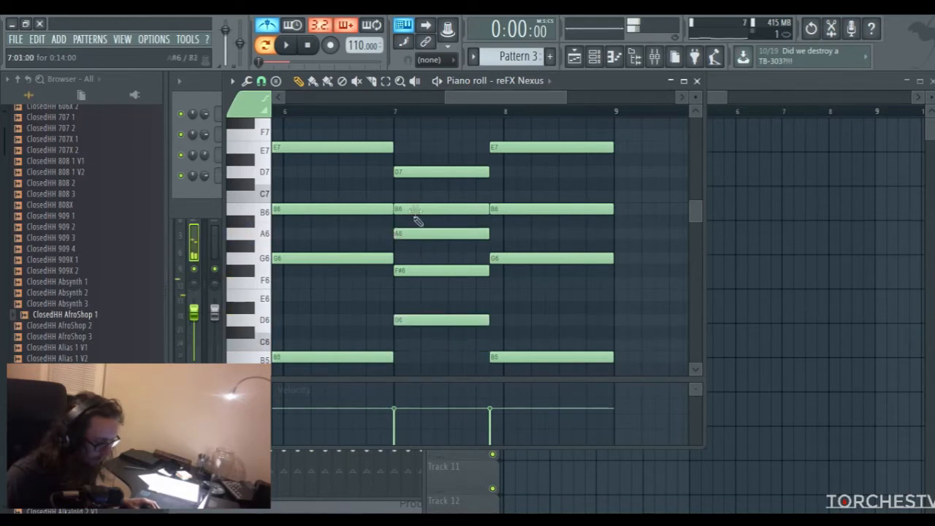
right_click(408, 209)
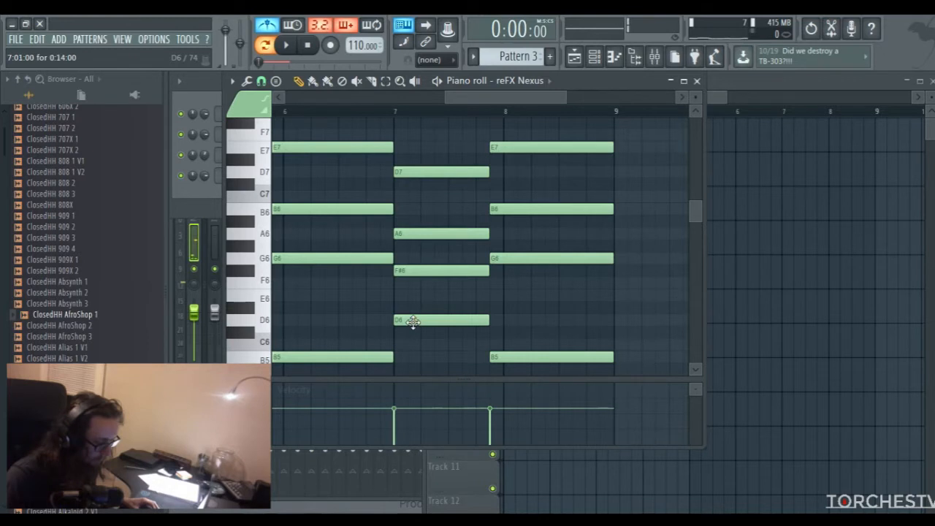
Change the last chord's notes by moving B5 to A5, G6 to E6, B6 to A6 and E7 to C#7
scroll(549, 294, "down", 3)
left_click_drag(521, 286, 524, 305)
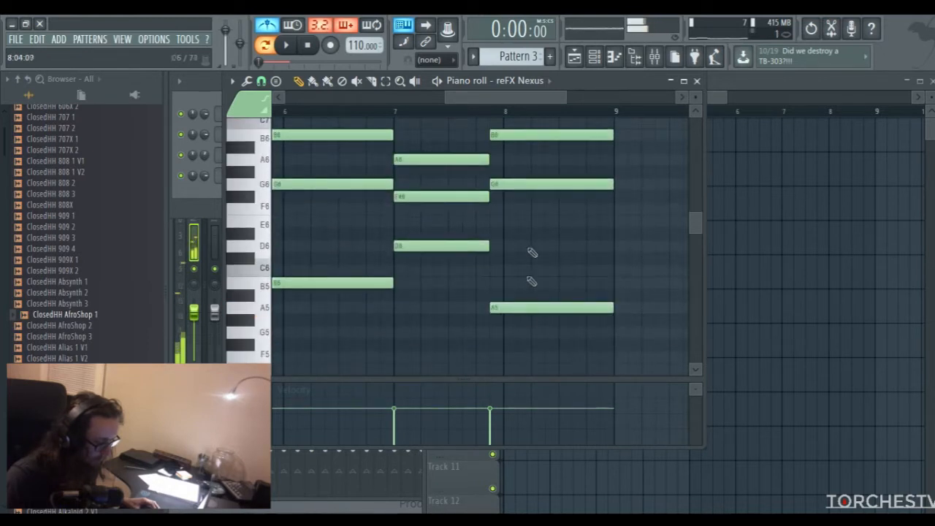
left_click_drag(516, 184, 519, 221)
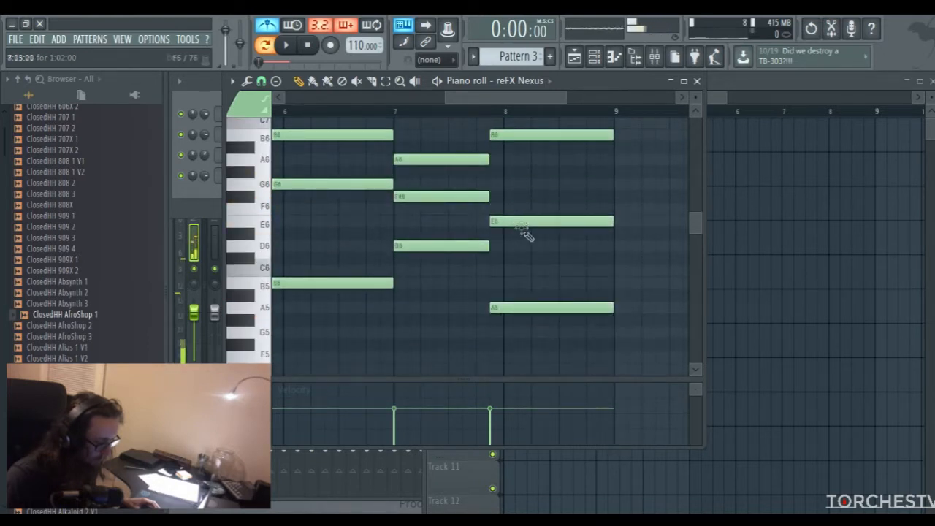
scroll(519, 213, "up", 1)
left_click_drag(493, 173, 502, 199)
scroll(502, 199, "up", 1)
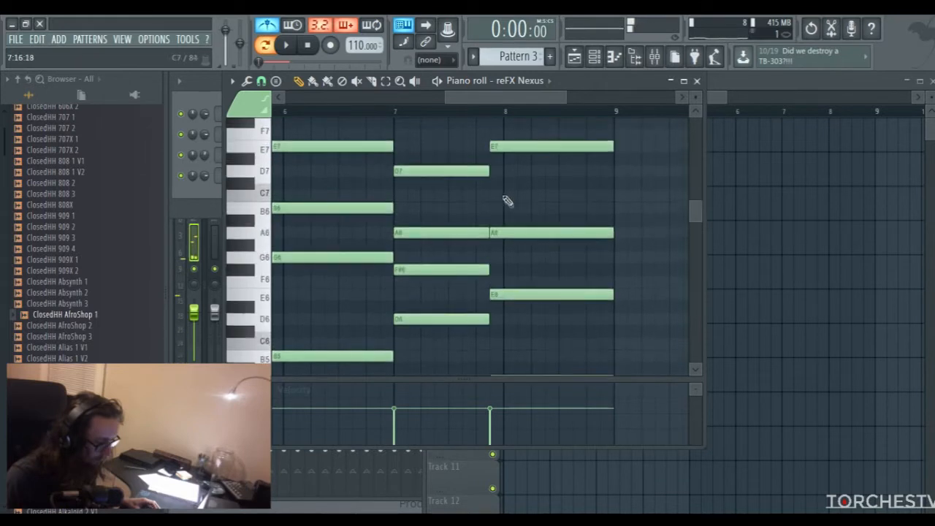
left_click_drag(501, 153, 502, 190)
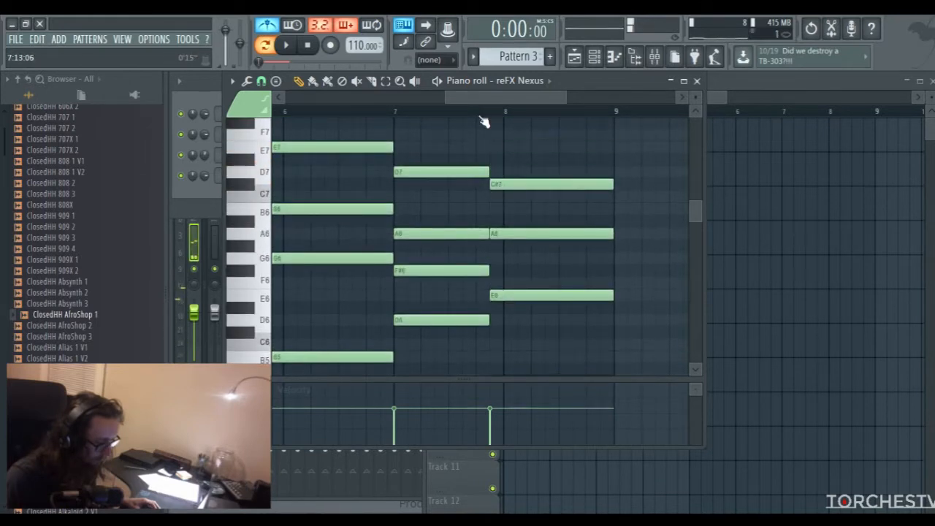
Clear the time selection over the first two bars and play the eight-bar progression from the start
left_click_drag(481, 97, 318, 98)
left_click_drag(406, 98, 592, 99)
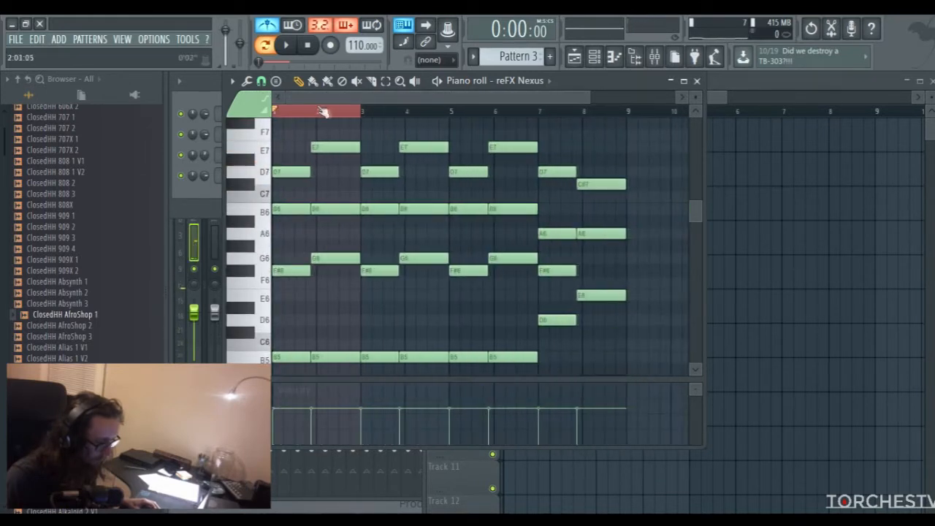
left_click(277, 113)
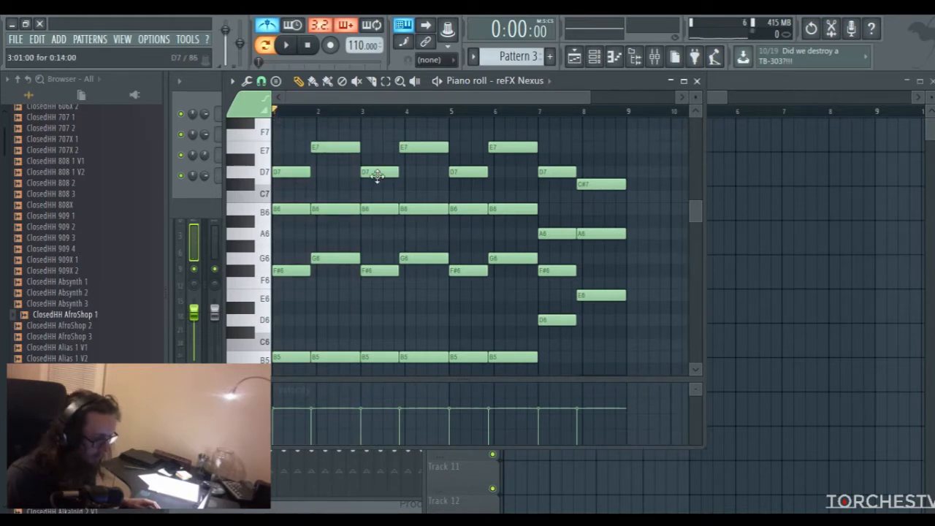
key("space")
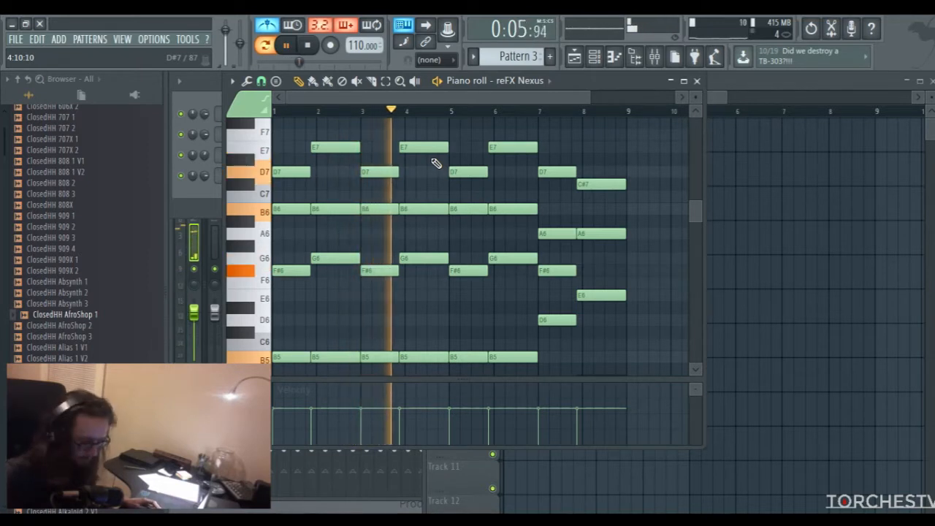
Stop playback, close the piano roll and place the Pattern 3 clip at bar 1 on Track 2 of the playlist
scroll(544, 252, "down", 3)
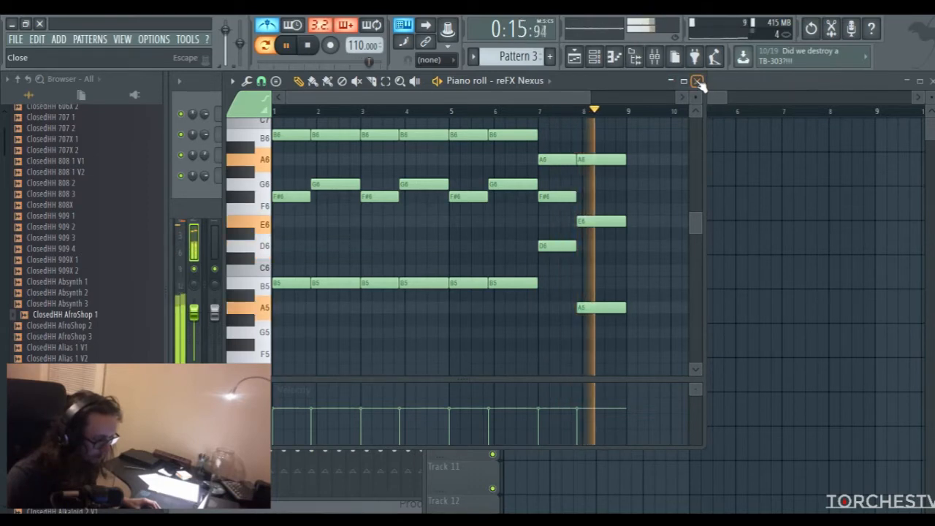
key("space")
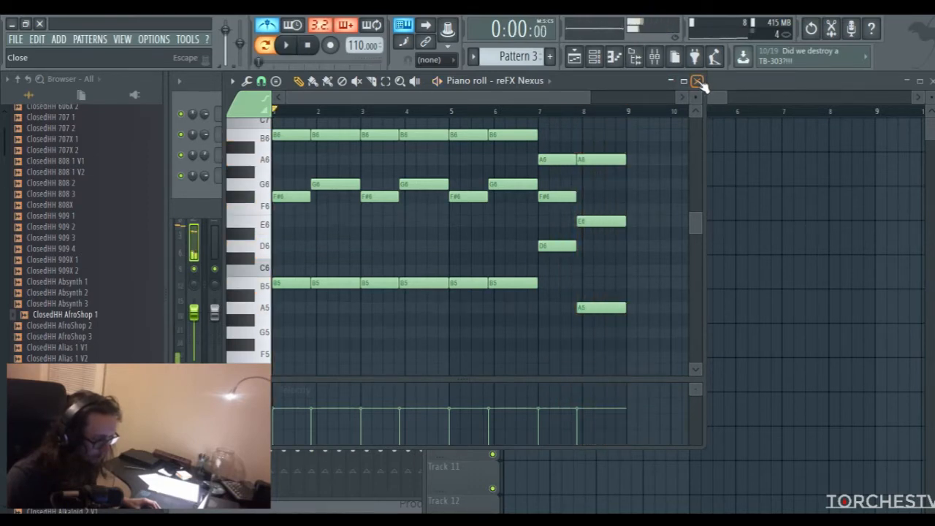
left_click(697, 81)
left_click(511, 138)
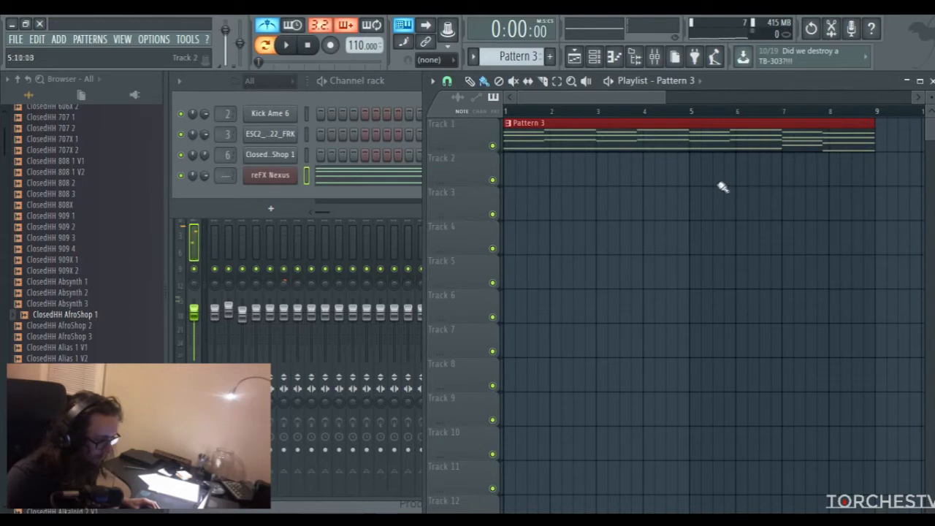
left_click_drag(661, 98, 793, 98)
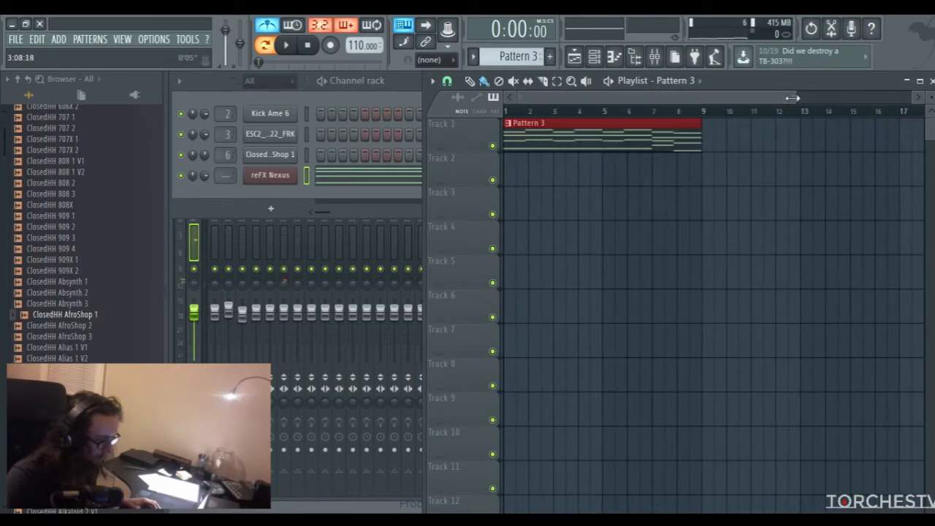
left_click_drag(530, 157, 528, 169)
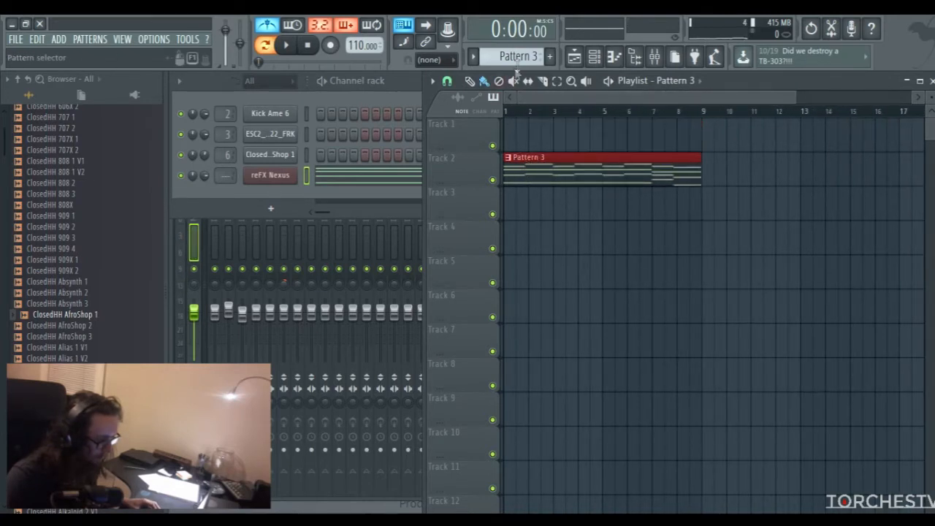
Paint Pattern 1 across bars 5 to 8 on Track 1 and move the Pattern 3 clip down to Track 4
left_click_drag(518, 57, 517, 64)
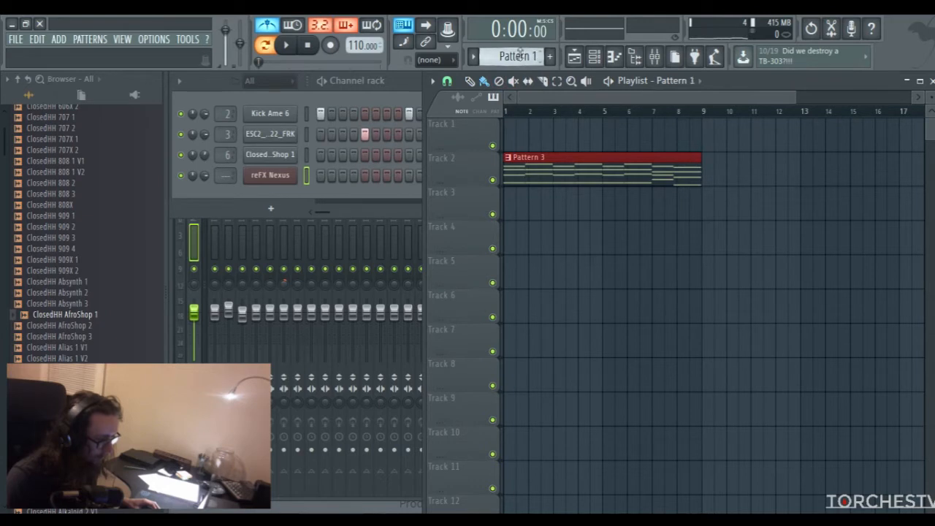
left_click_drag(612, 139, 689, 141)
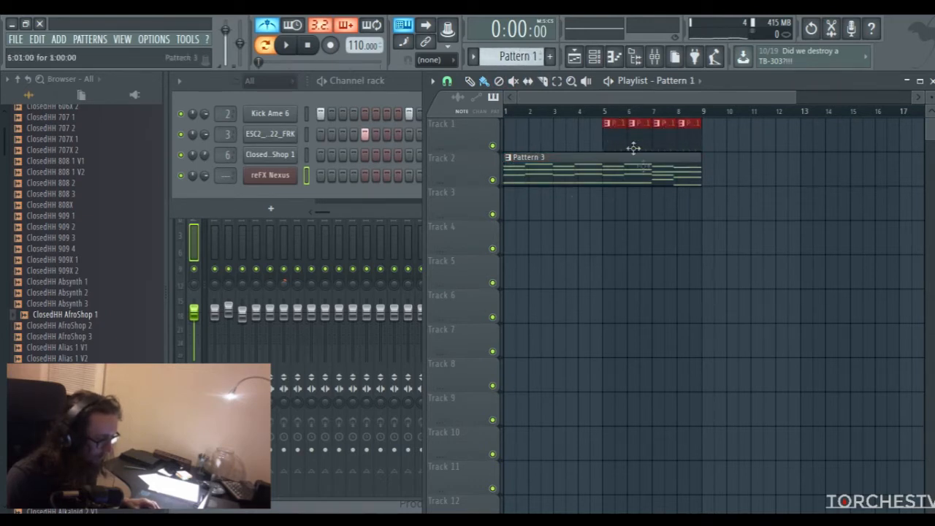
left_click_drag(582, 176, 574, 262)
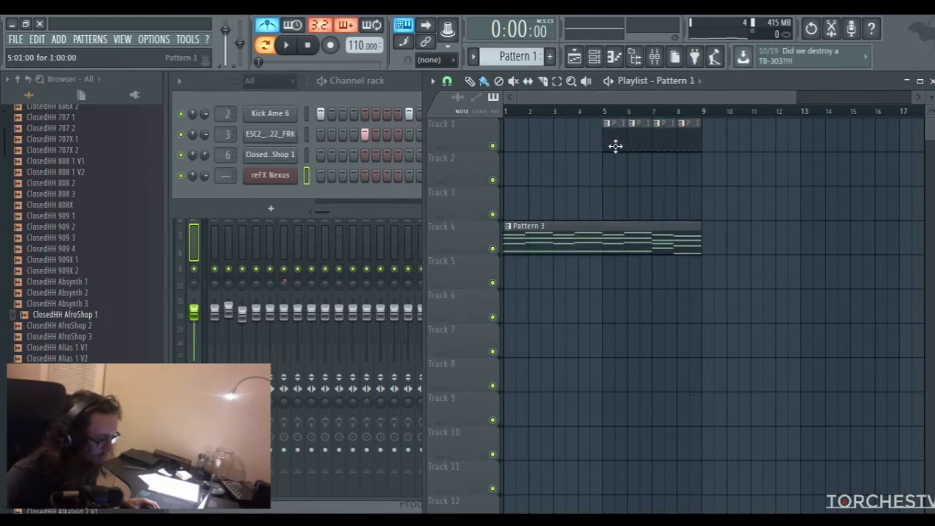
Select Pattern 2, route the reFX Nexus channel to mixer insert 10 and bring the mixer into view
scroll(513, 58, "down", 1)
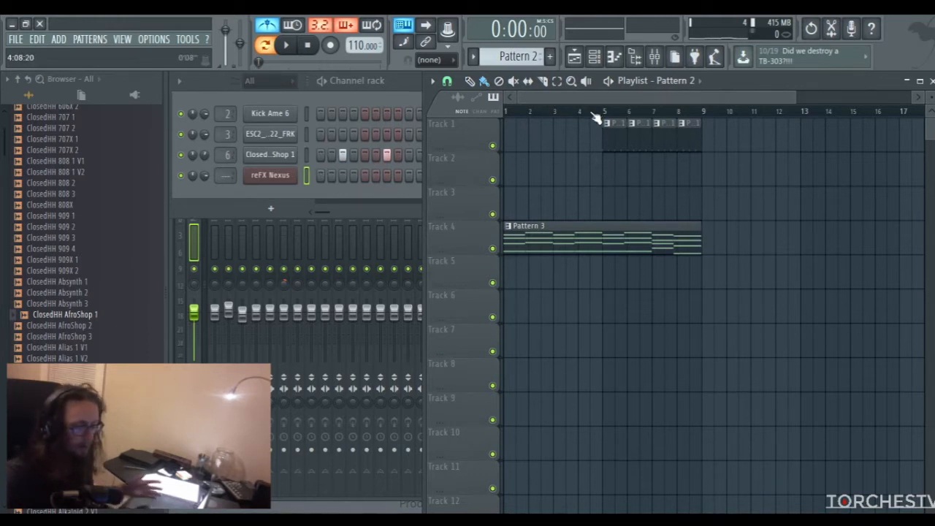
left_click_drag(225, 175, 225, 155)
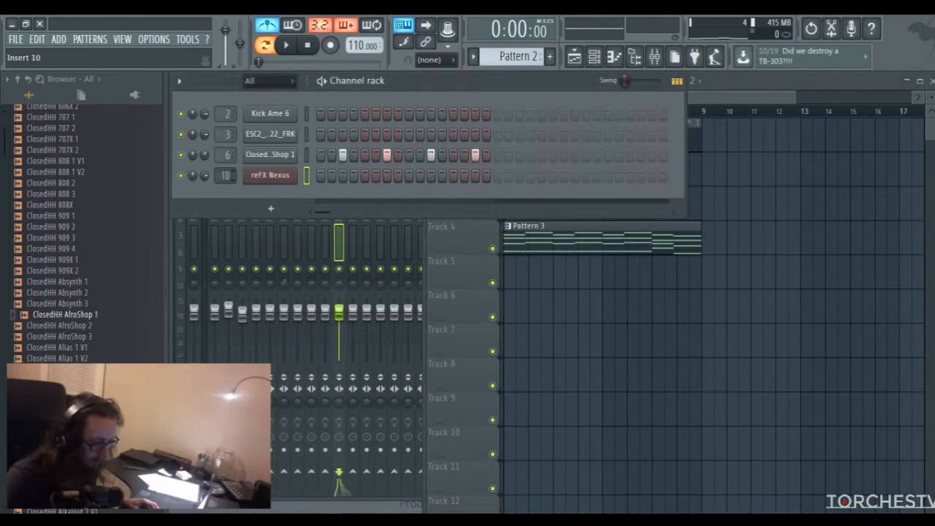
left_click(338, 247)
left_click_drag(360, 172, 396, 149)
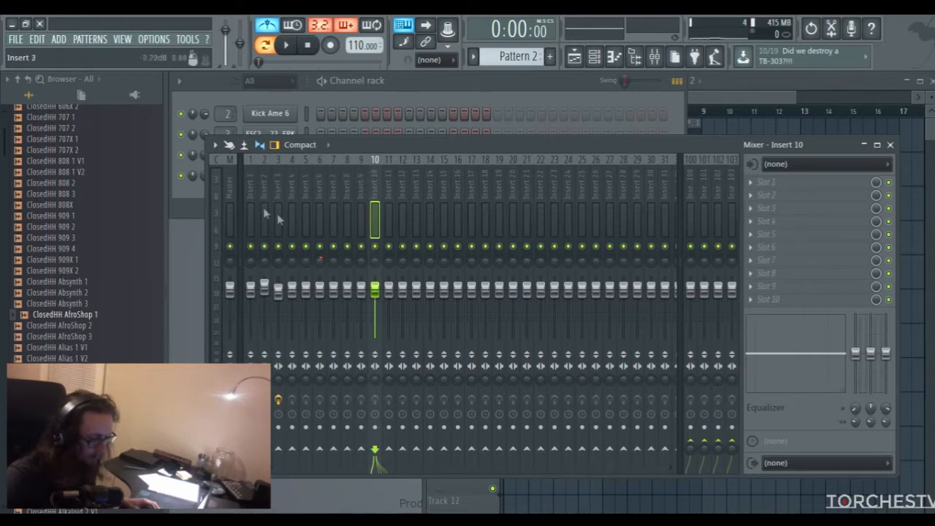
left_click(428, 97)
left_click(705, 104)
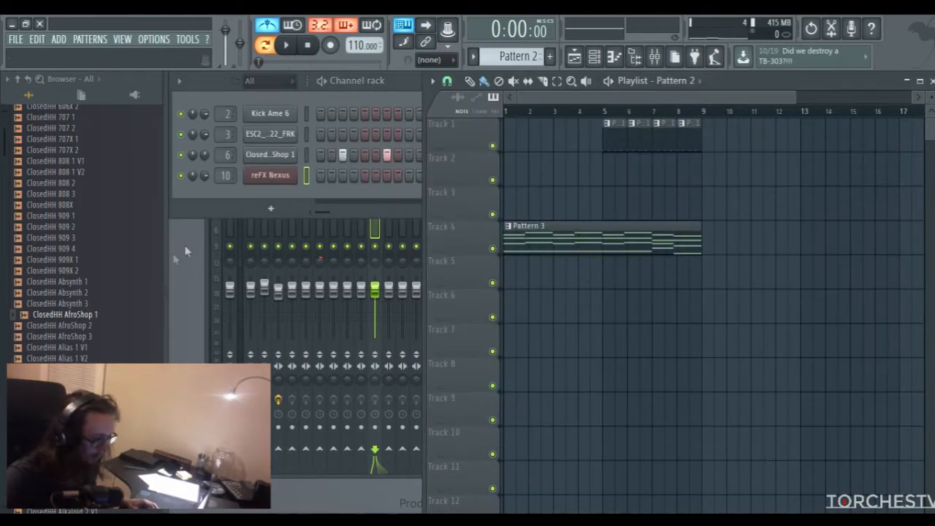
left_click(210, 240)
left_click(249, 184)
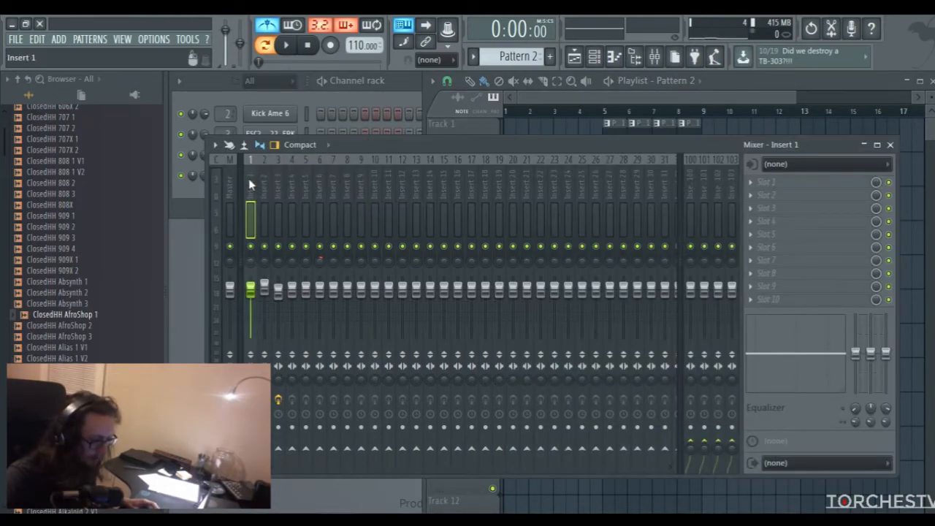
left_click(819, 166)
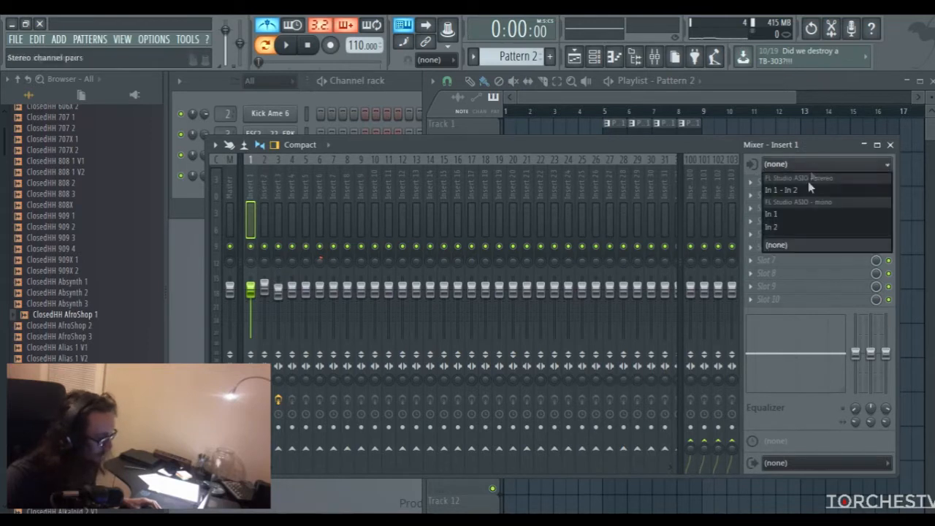
left_click(785, 146)
left_click(740, 103)
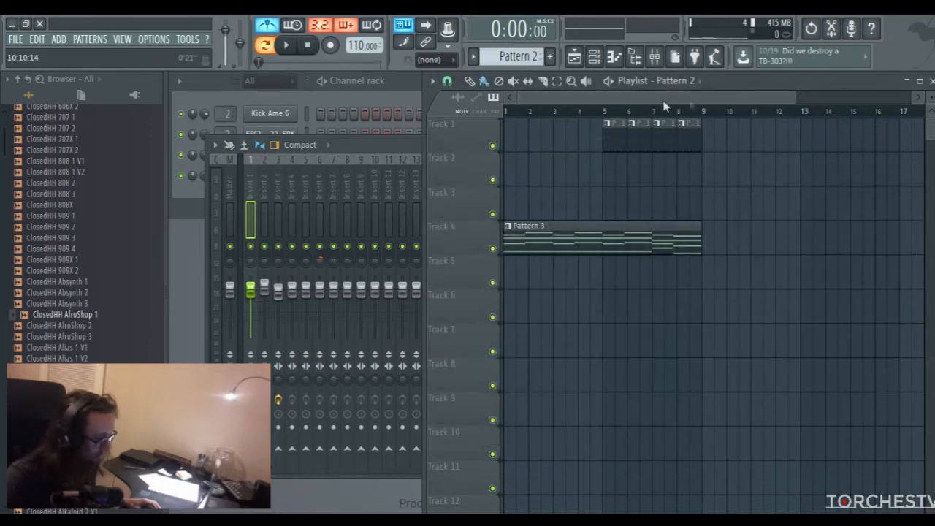
left_click_drag(792, 97, 737, 97)
Select mixer track Insert 3 and play the arrangement from bar 5 to hear the drums with the chords
left_click(277, 189)
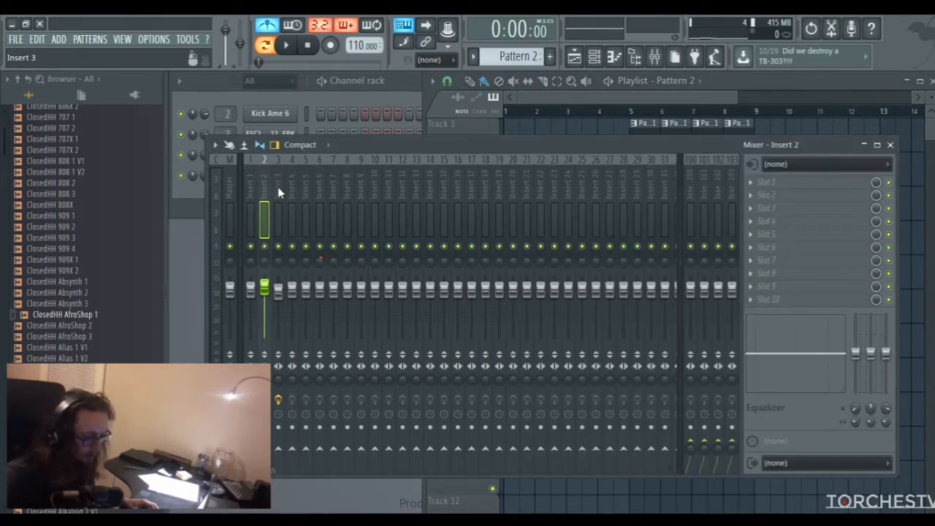
left_click(668, 101)
left_click(633, 113)
key("space")
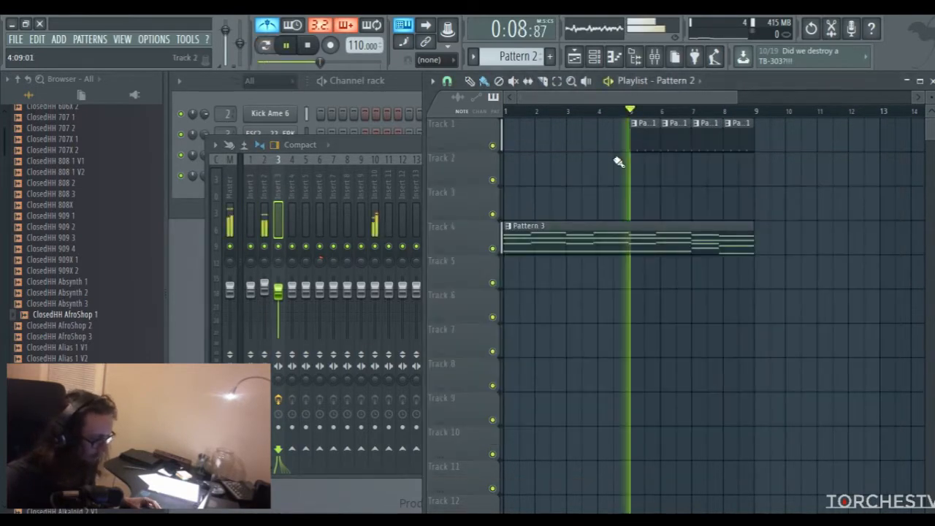
left_click(367, 147)
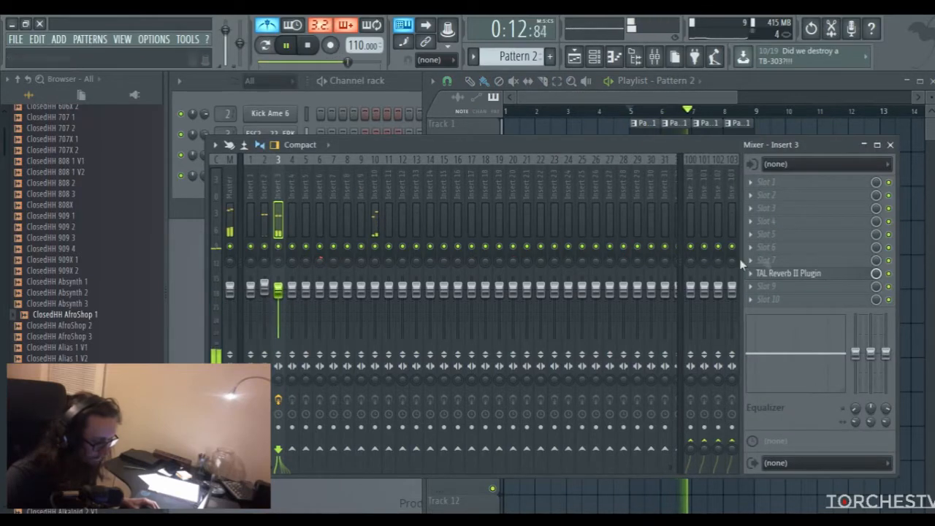
Add Fruity Parametric EQ 2 to slot 4 of Insert 3 and boost band 3 by about 3.8 dB at 200 Hz
left_click(760, 221)
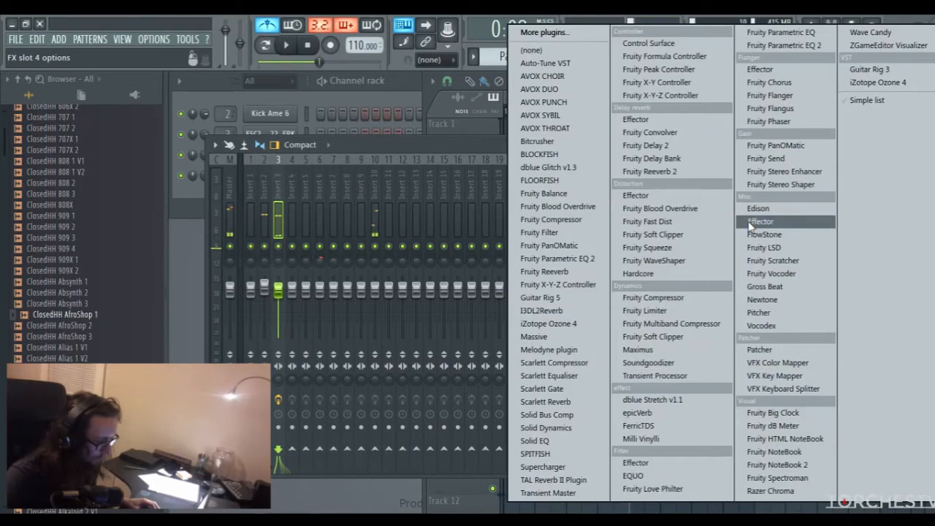
left_click(557, 258)
key("space")
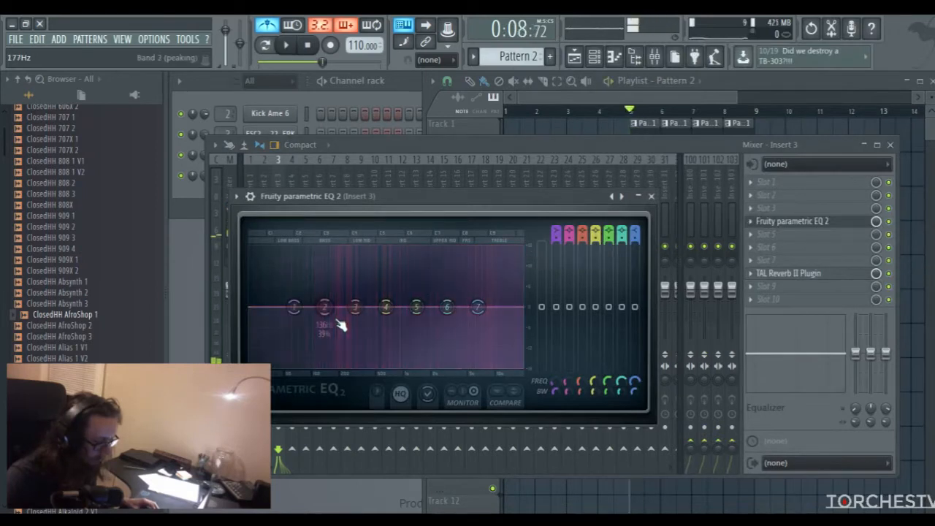
left_click_drag(354, 309, 343, 299)
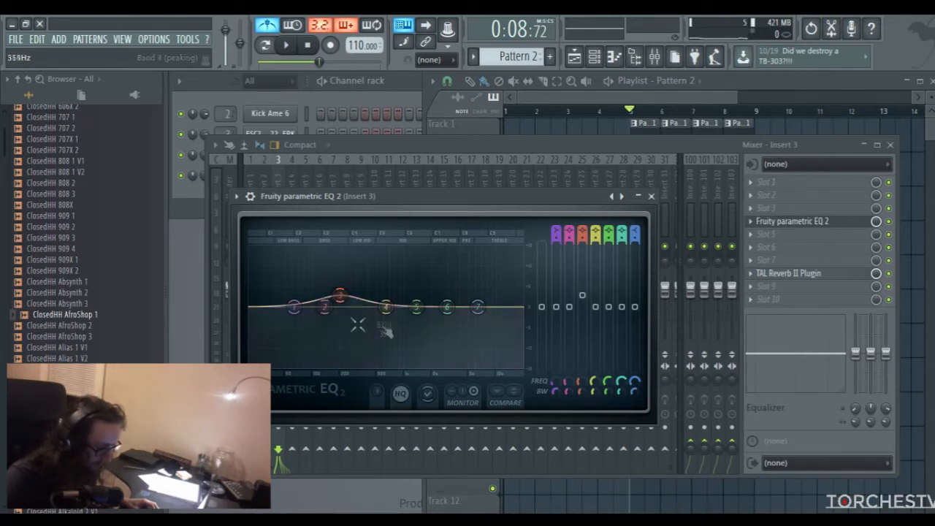
key("space")
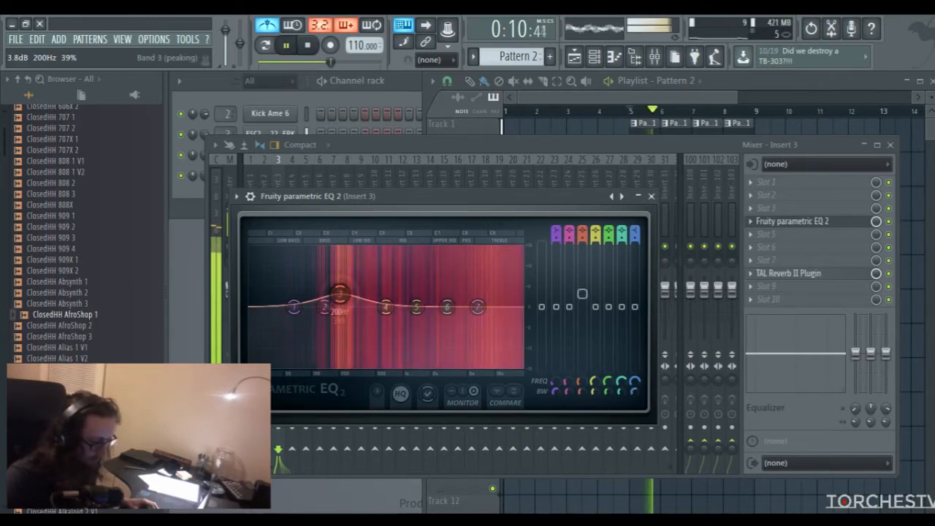
left_click(650, 196)
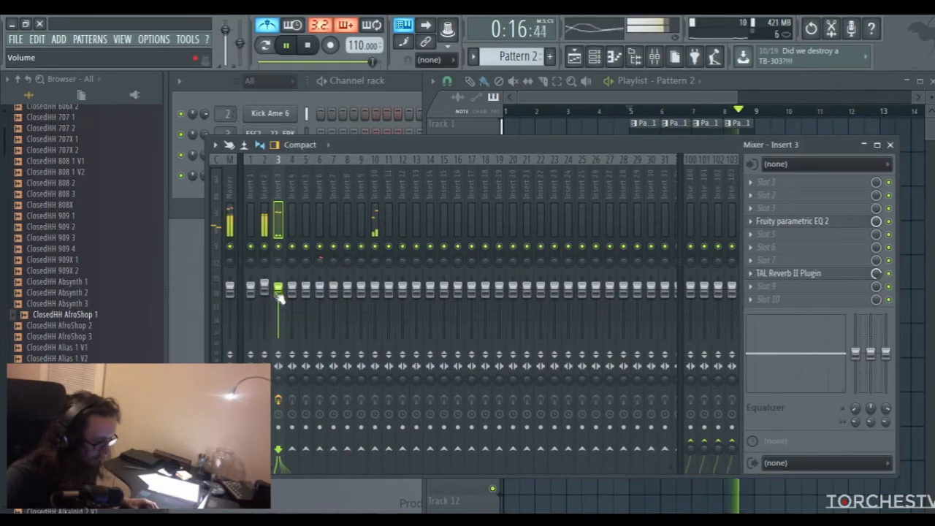
Boost band 6 and slightly lower band 7 in Insert 3's EQ, close it and stop playback
left_click(792, 221)
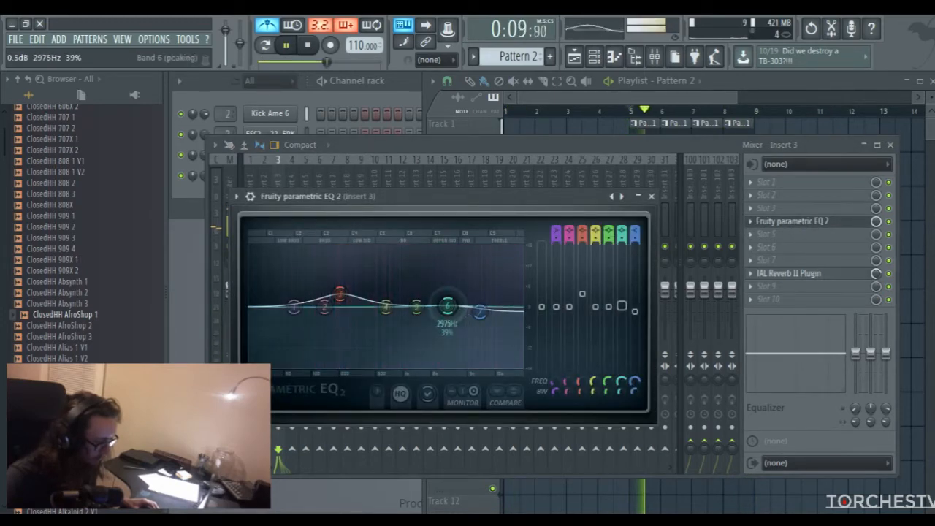
left_click_drag(447, 305, 479, 316)
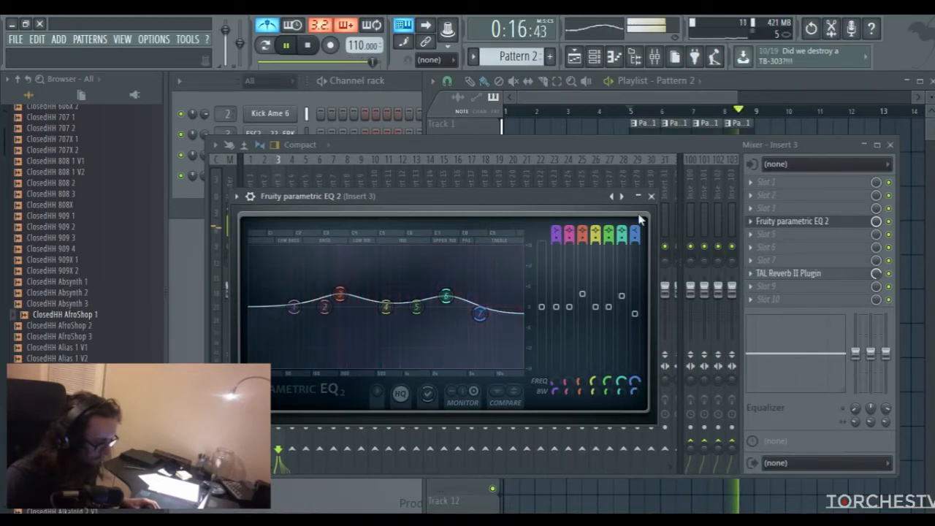
left_click(650, 196)
key("space")
Place a second Pattern 3 clip on Track 4 starting at bar 9
left_click_drag(633, 100, 649, 102)
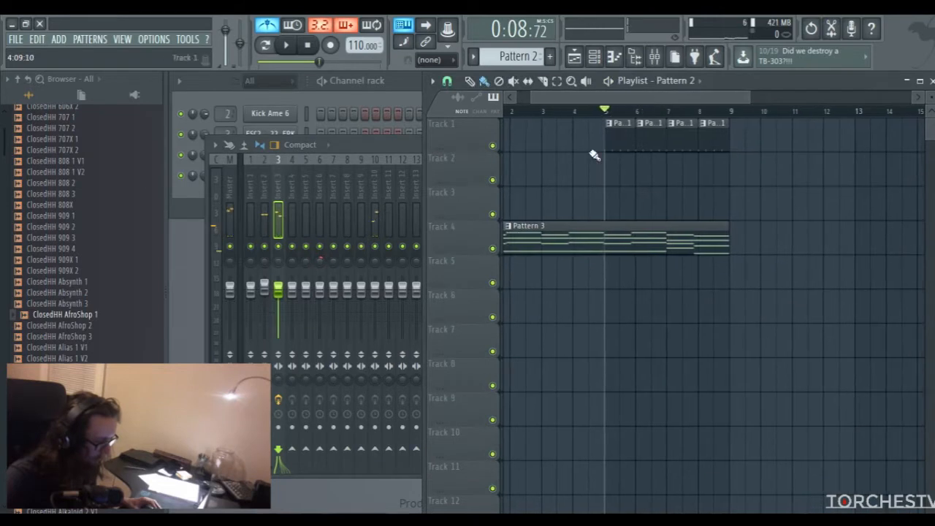
left_click_drag(648, 103, 593, 103)
left_click_drag(734, 97, 807, 99)
left_click(576, 239)
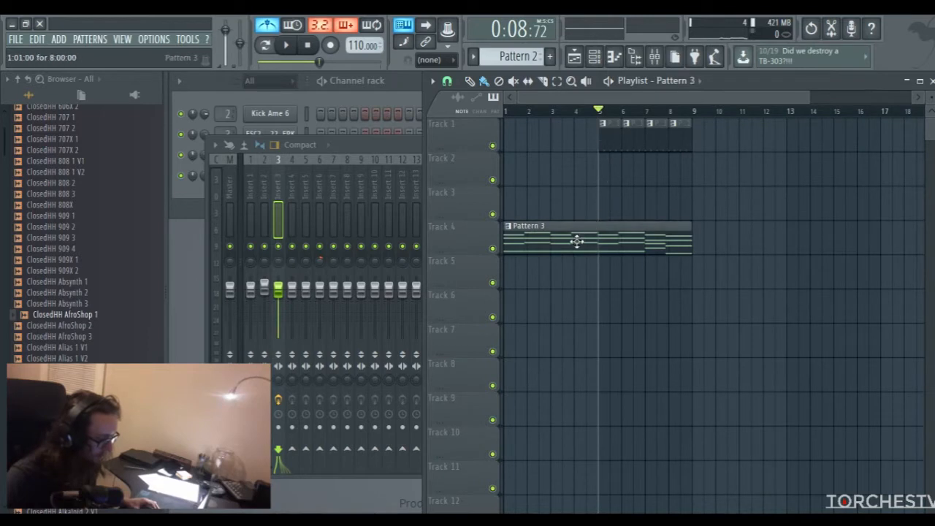
left_click(699, 242)
Delete the Pattern 1 clips at bars 5 to 8 on Track 1 and clear any stray clip there
left_click_drag(647, 100, 674, 96)
right_click(559, 140)
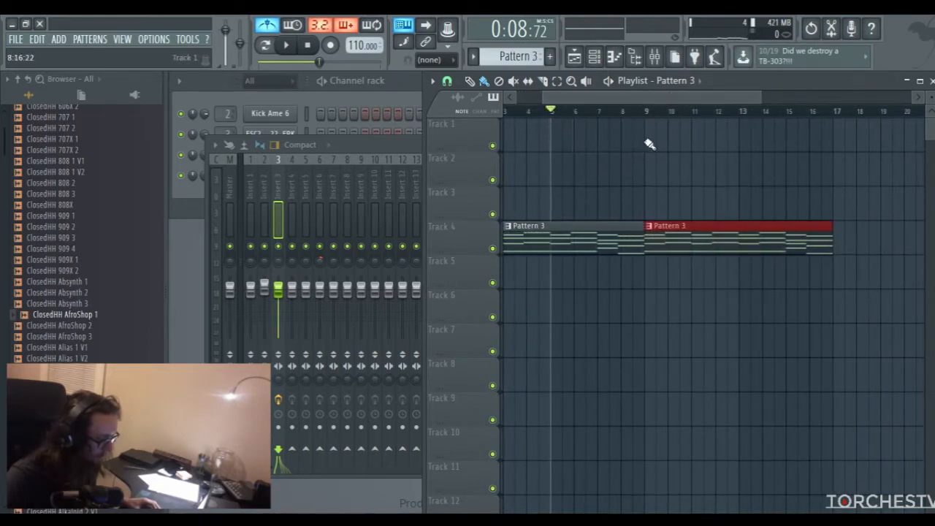
left_click(649, 144)
right_click(682, 151)
Paint Pattern 1 over bars 9 to 16 on Track 1 and Pattern 2 over bars 13 to 16 on Track 2
scroll(515, 58, "up", 2)
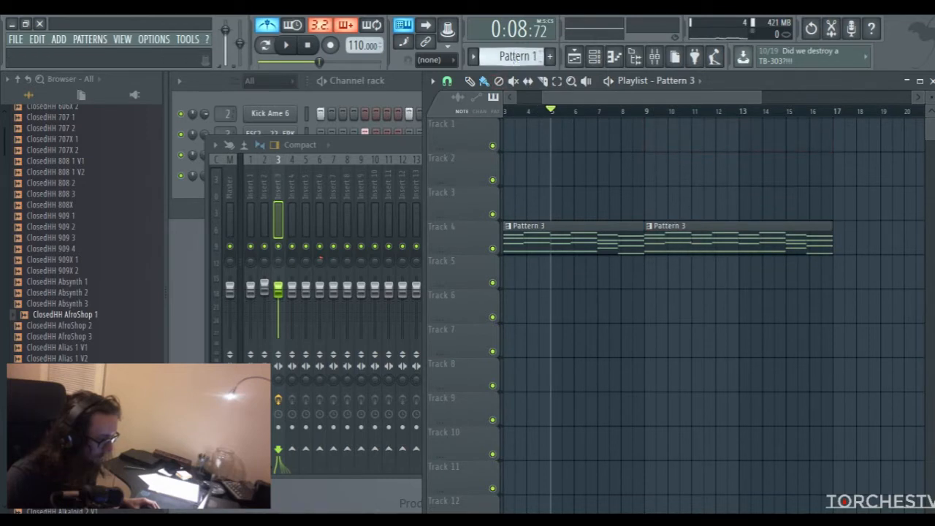
left_click_drag(651, 143, 811, 149)
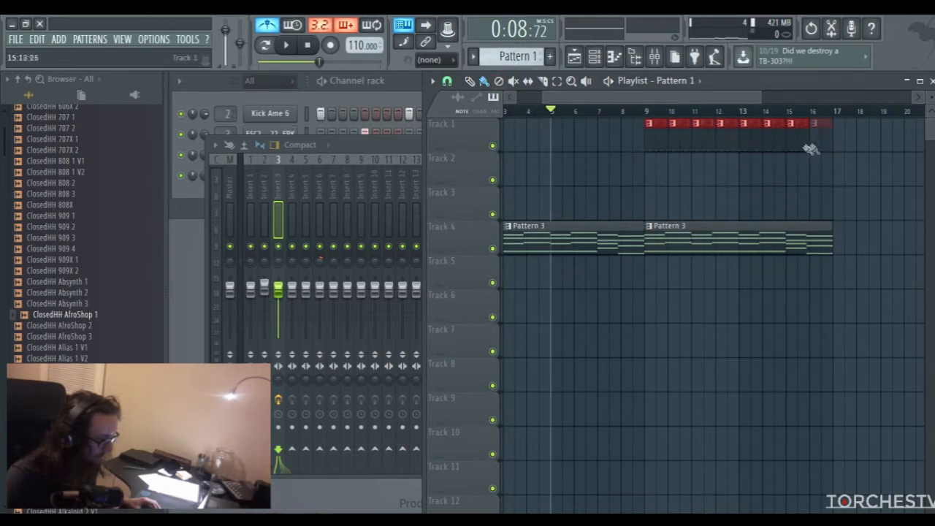
scroll(538, 64, "down", 1)
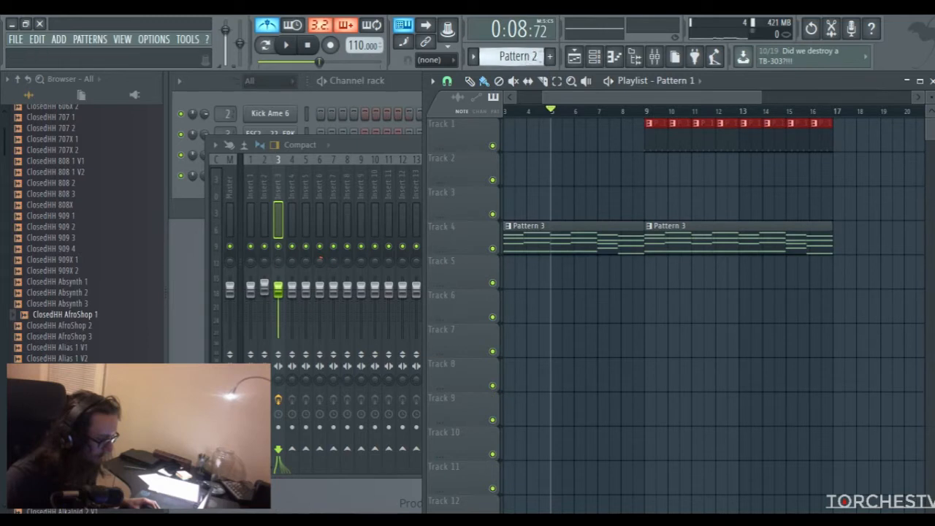
left_click_drag(742, 182, 821, 182)
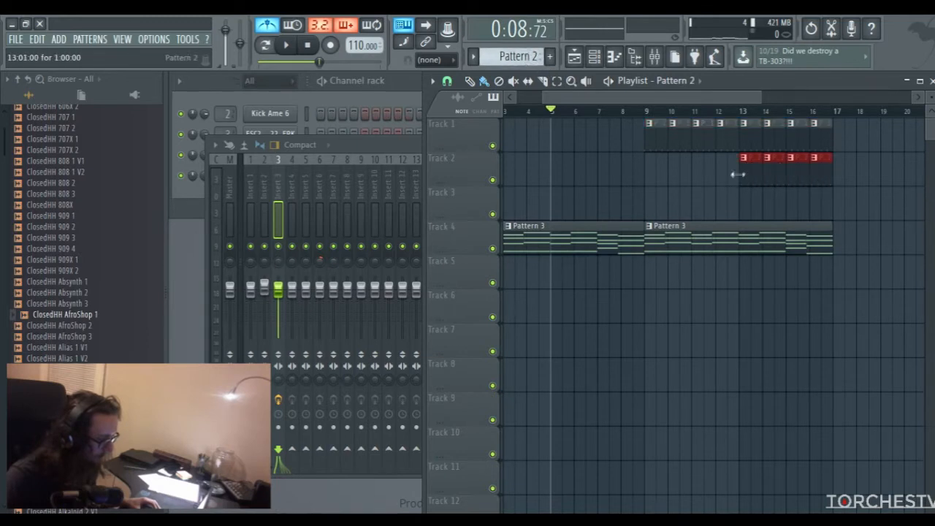
Play the sixteen-bar arrangement from the start to check how the drum patterns enter over the chords
scroll(746, 117, "down", 3)
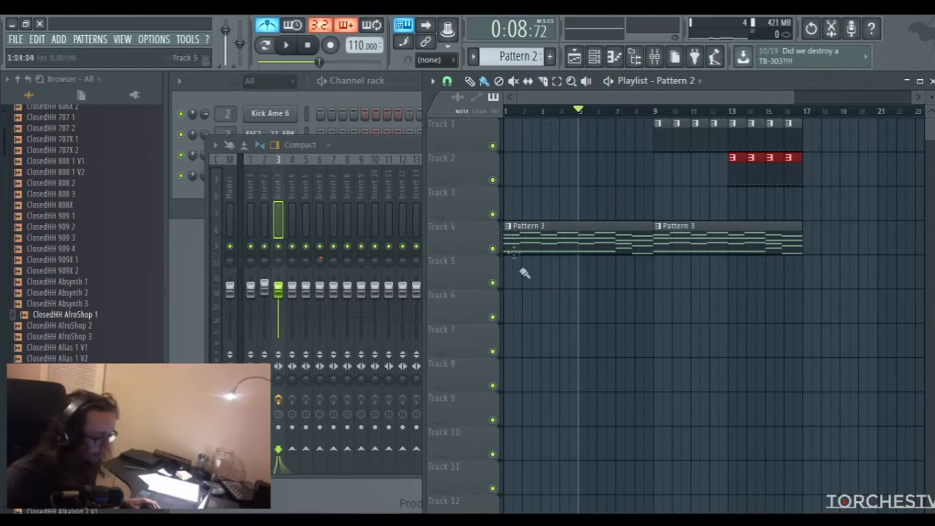
key("space")
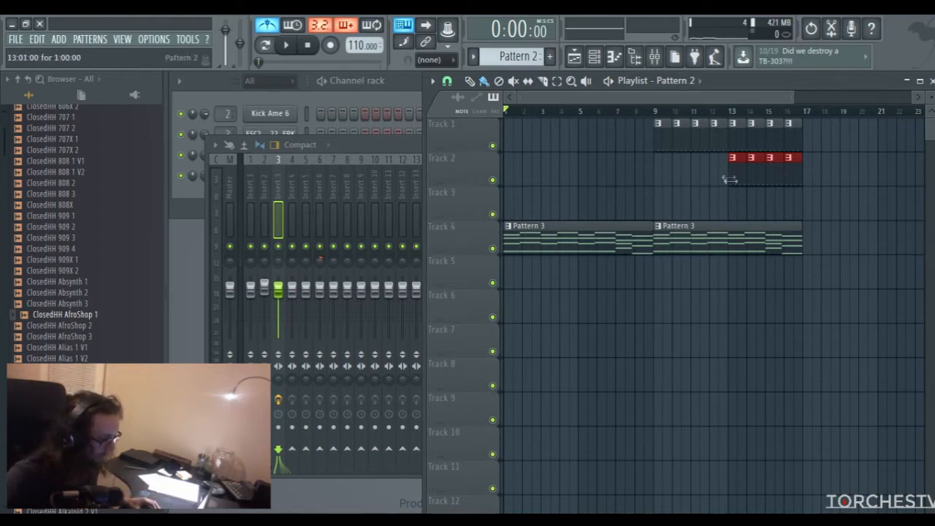
key("space")
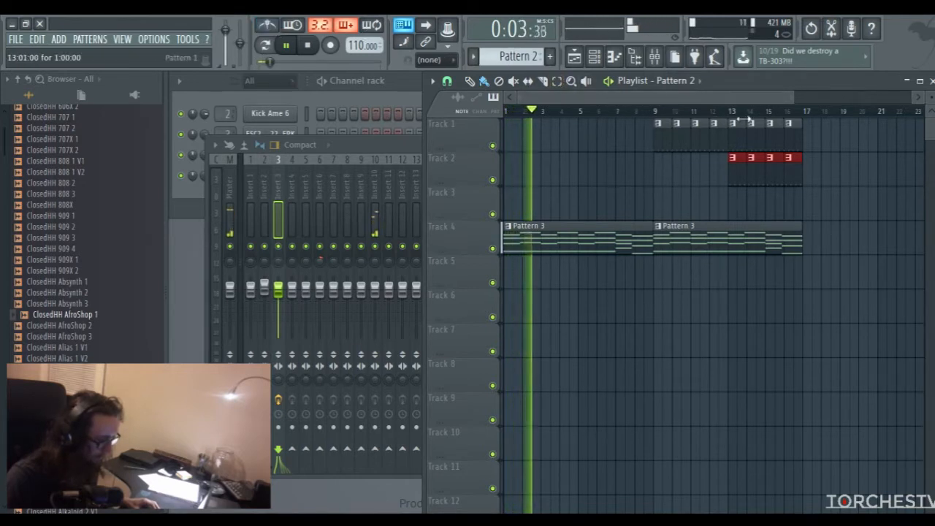
Play the arrangement from bar 9 and lower the Insert 3 fader to about -0.8 dB
left_click(656, 113)
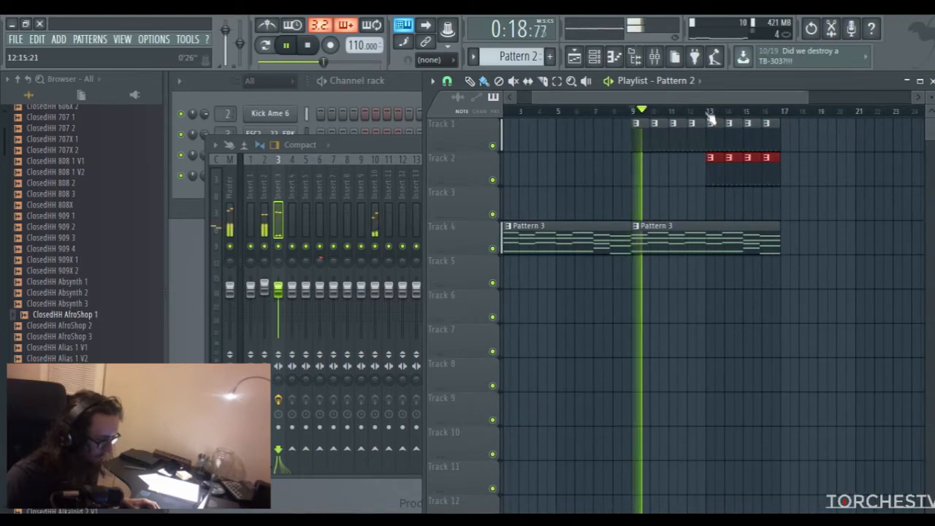
left_click(278, 290)
left_click_drag(278, 290, 281, 294)
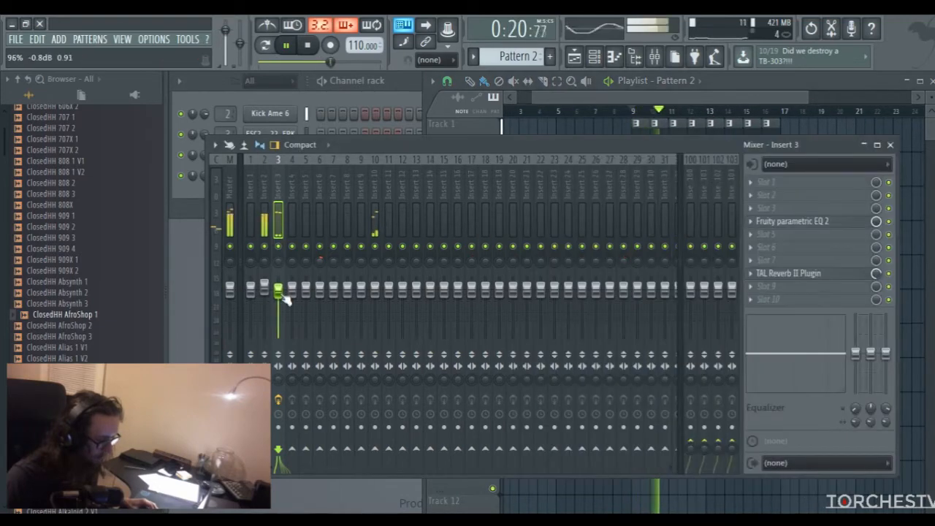
left_click_drag(657, 98, 672, 100)
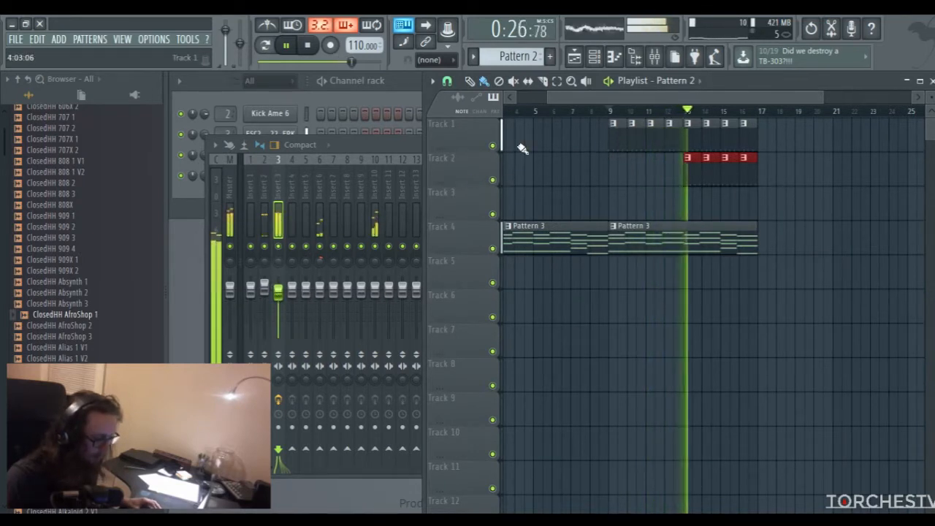
Lower the Insert 6 fader to about -1.0 dB, adjust the Insert 10 panning slightly and stop playback
left_click(322, 292)
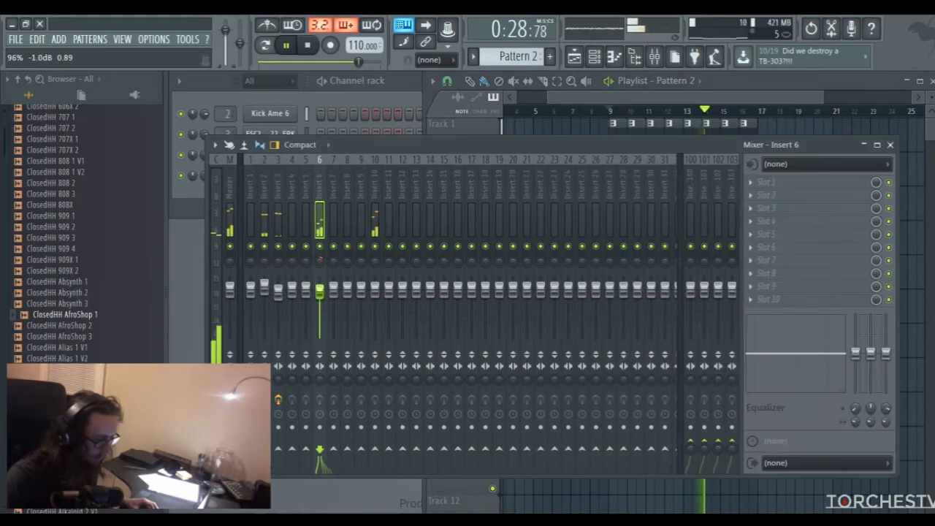
left_click(375, 262)
left_click(678, 99)
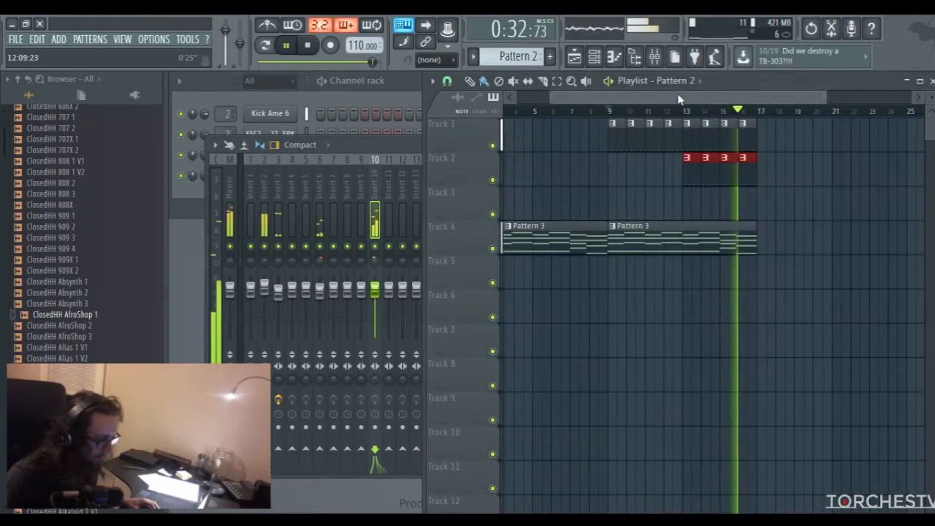
left_click_drag(678, 100, 512, 100)
key("space")
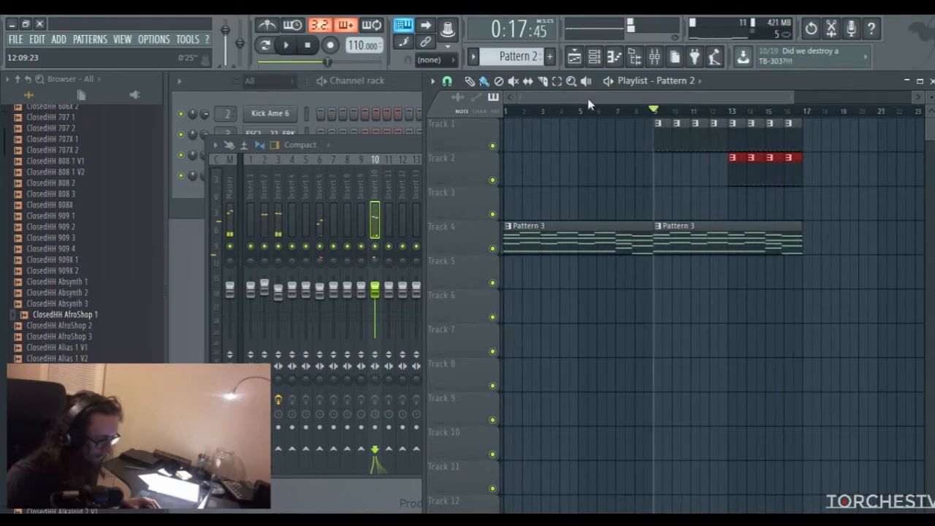
Add a second reFX Nexus channel and load the SY Cosmic Dreamer preset from the Fantasy And Dream category
left_click(398, 91)
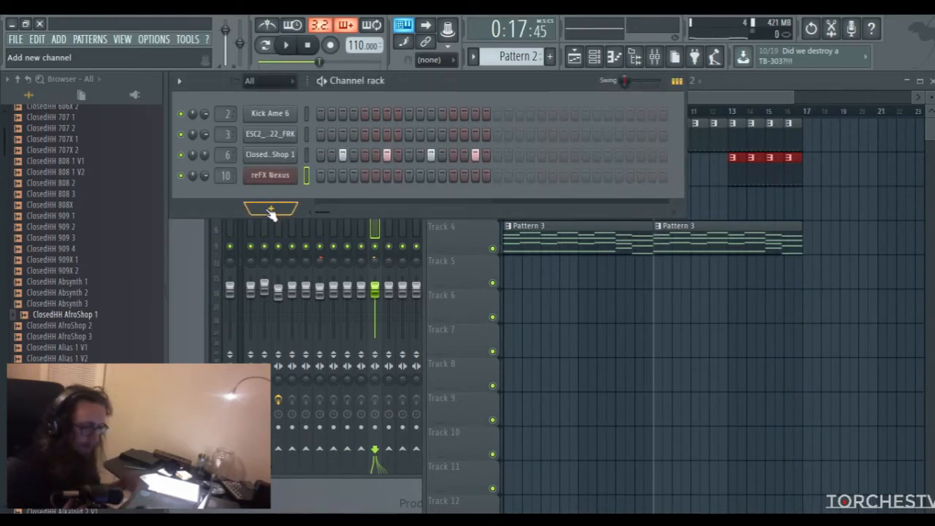
left_click(270, 210)
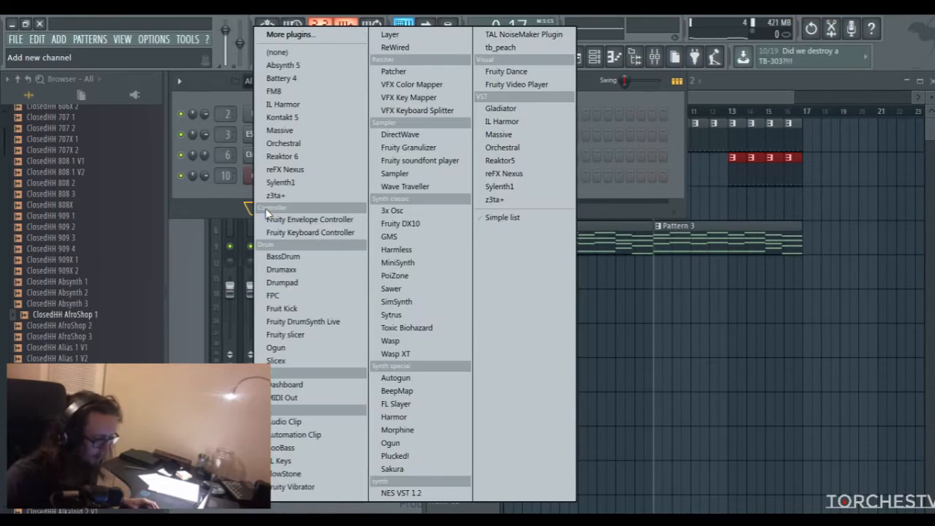
left_click(293, 170)
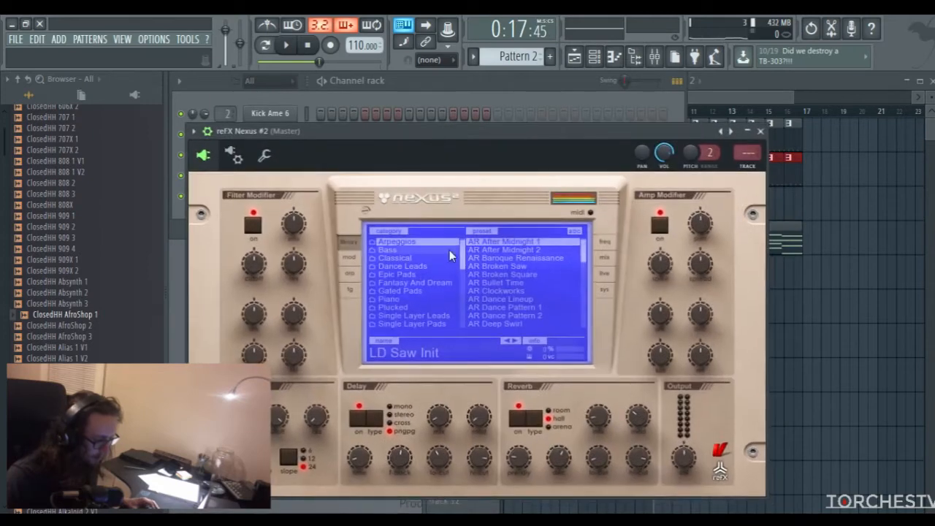
left_click(421, 284)
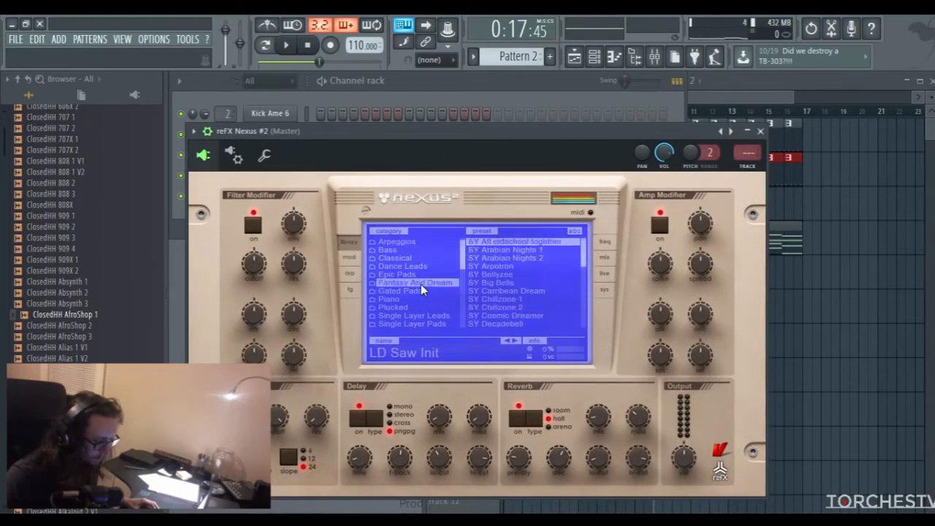
left_click(514, 316)
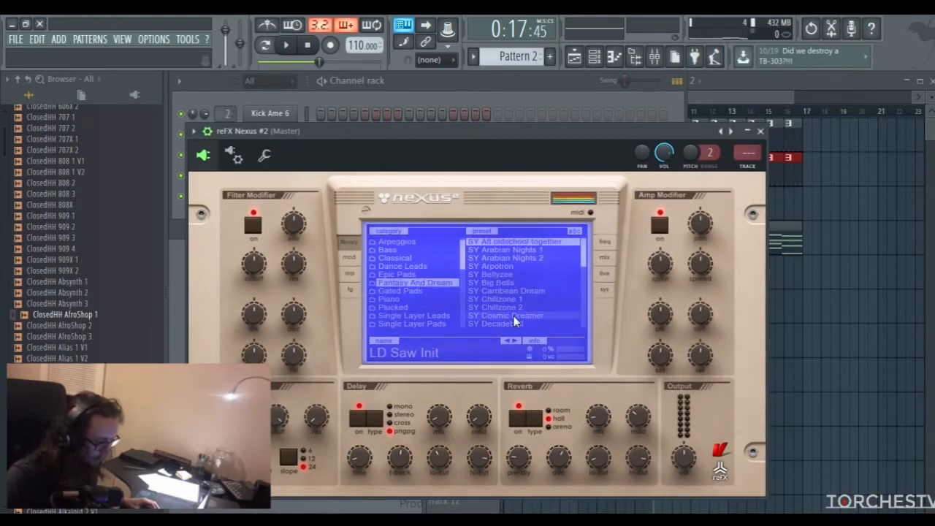
left_click(761, 131)
Copy all the chord notes of Pattern 3 from the first reFX Nexus channel's piano roll
left_click(583, 241)
double_click(582, 242)
key("ctrl+a")
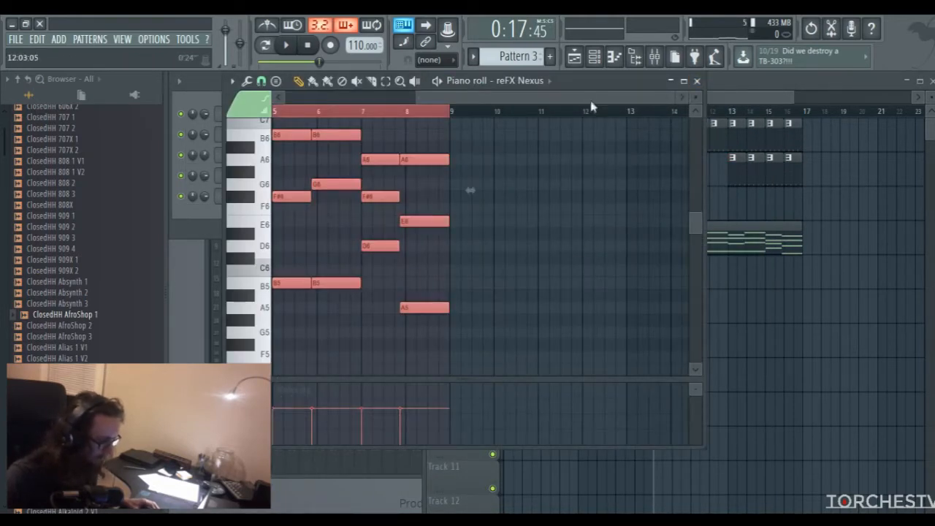
left_click_drag(590, 103, 196, 93)
scroll(425, 271, "up", 5)
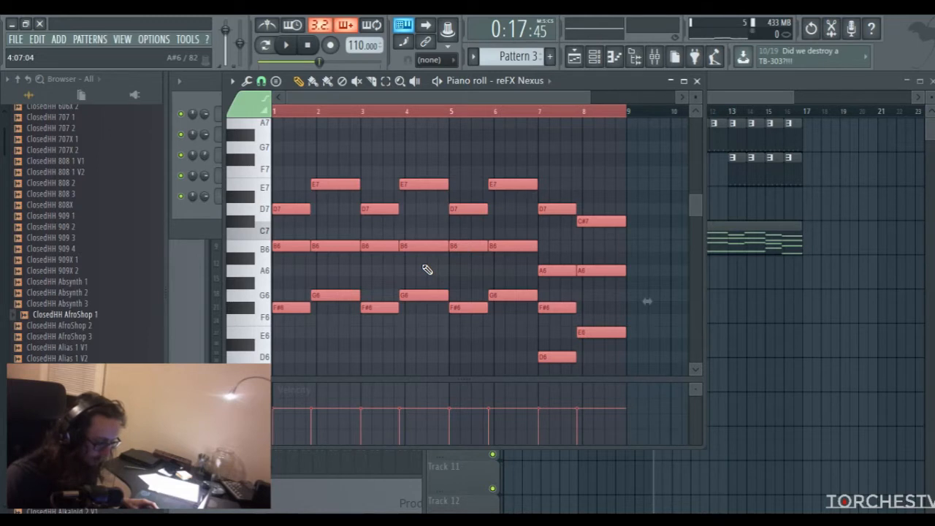
left_click(697, 81)
Create Pattern 4 and route the reFX Nexus #2 channel to mixer track 11
left_click(550, 56)
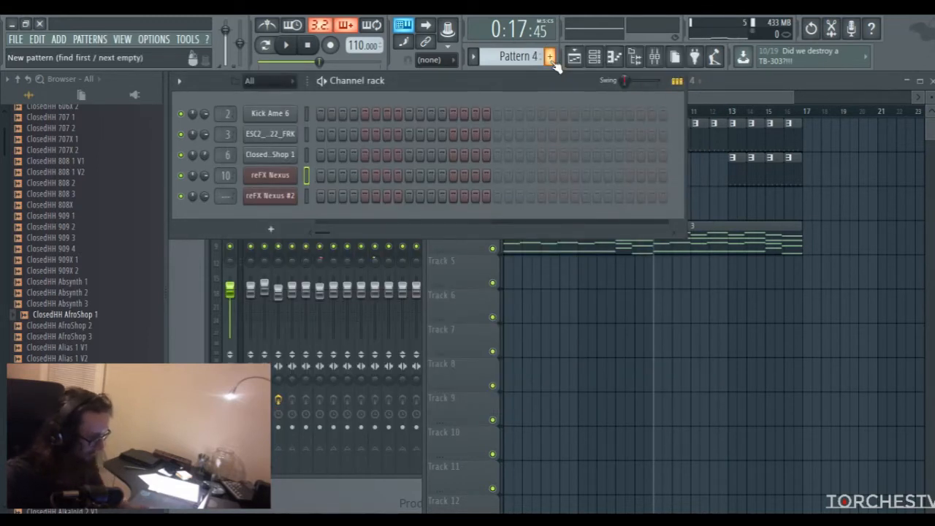
left_click_drag(230, 196, 230, 168)
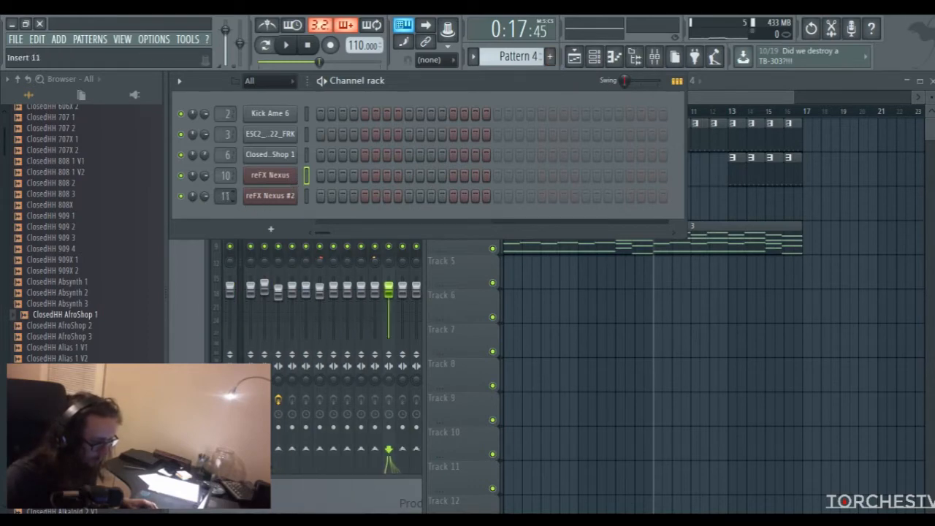
Paste the copied chords into the reFX Nexus #2 piano roll in Pattern 4 and play the pattern on its own
right_click(278, 204)
left_click(300, 197)
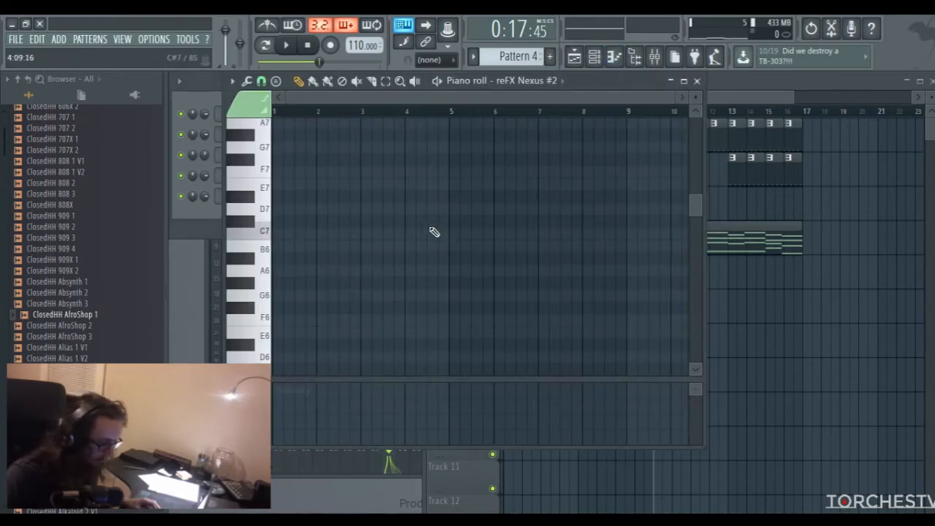
key("ctrl+v")
left_click(263, 46)
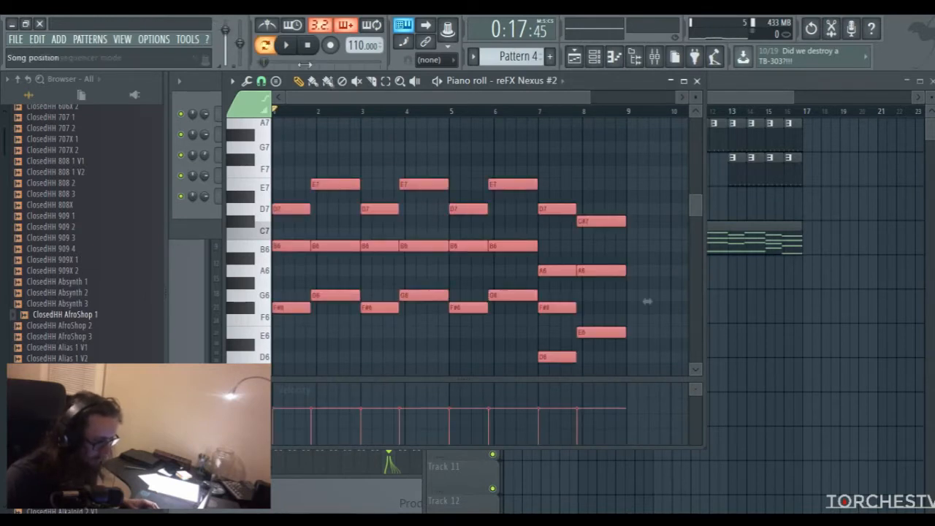
key("space")
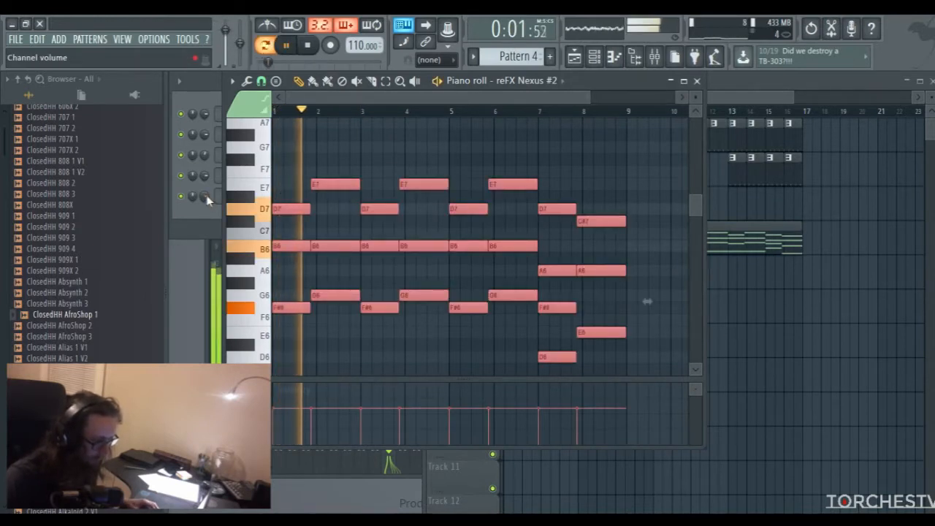
Lower the Insert 11 fader to about -5.9 dB and replay Pattern 4 to check the level
key("F9")
key("space")
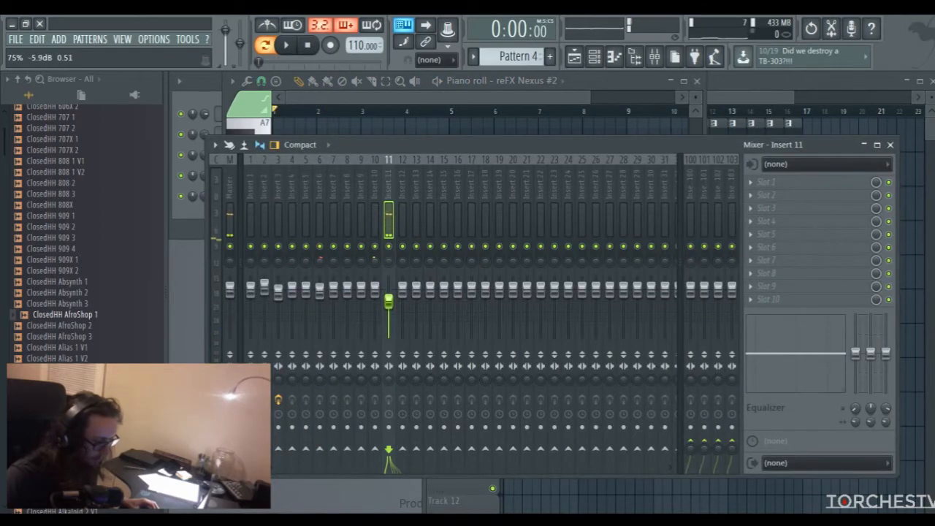
left_click(439, 132)
key("space")
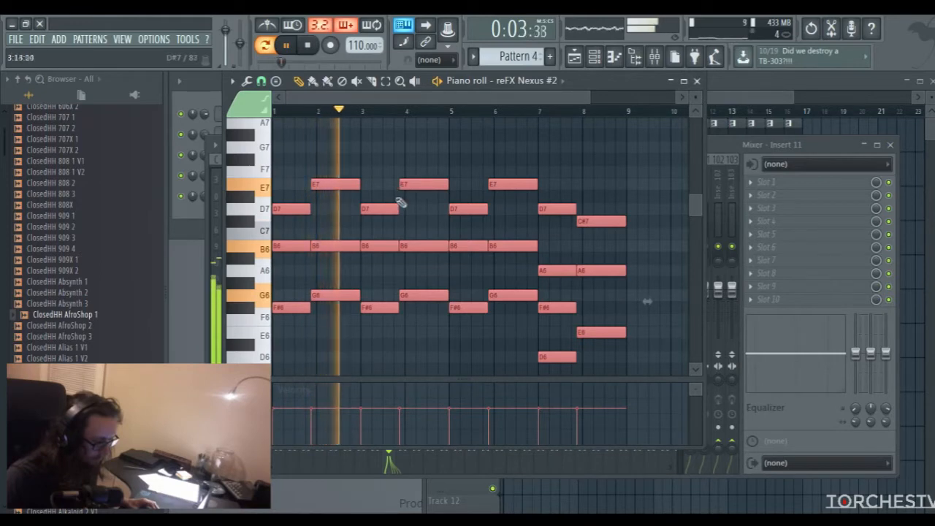
left_click(697, 81)
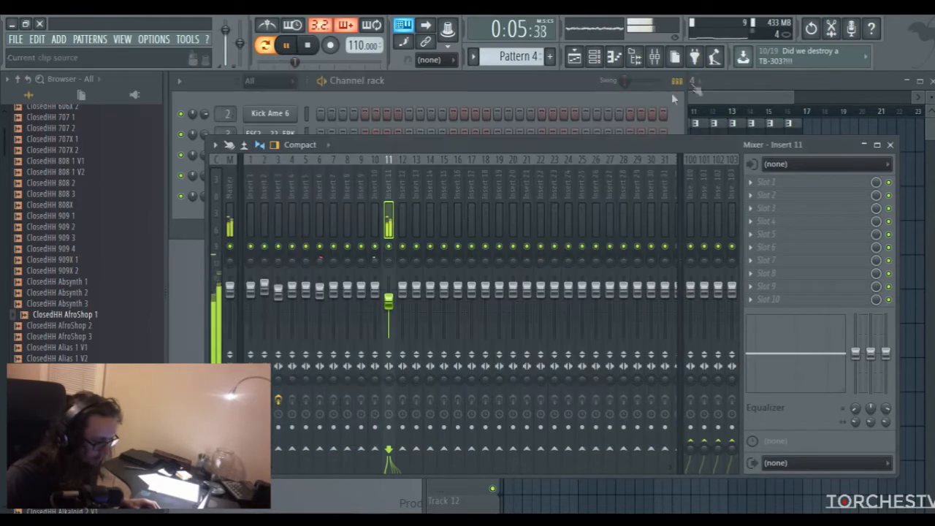
Shape the reFX Nexus #2 amp modifier during playback, setting the sustain to -54 and reducing the decay
left_click(412, 87)
left_click(272, 195)
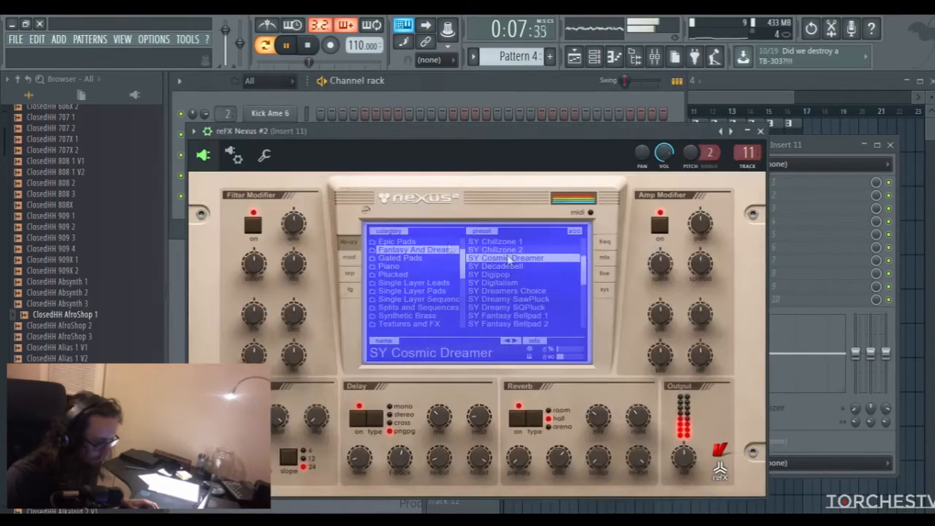
mouse_move(706, 317)
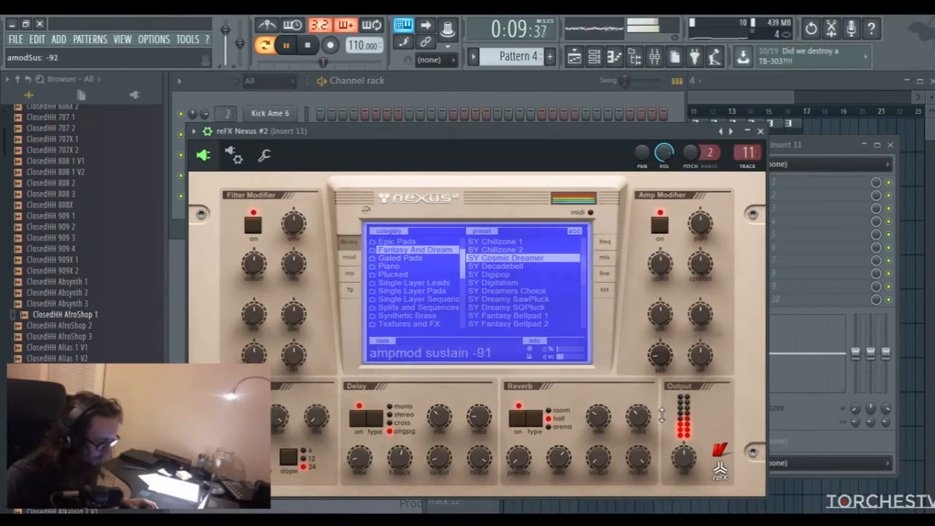
left_click_drag(699, 317, 698, 330)
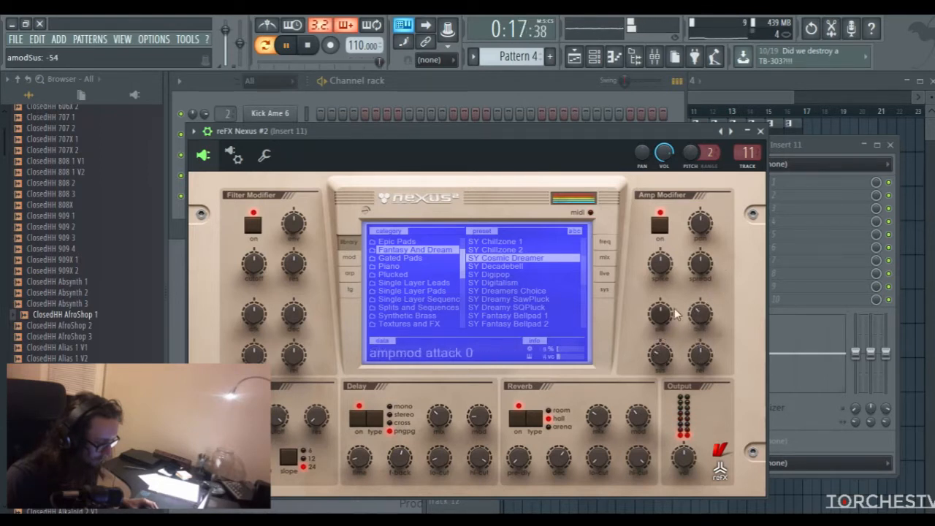
left_click(762, 133)
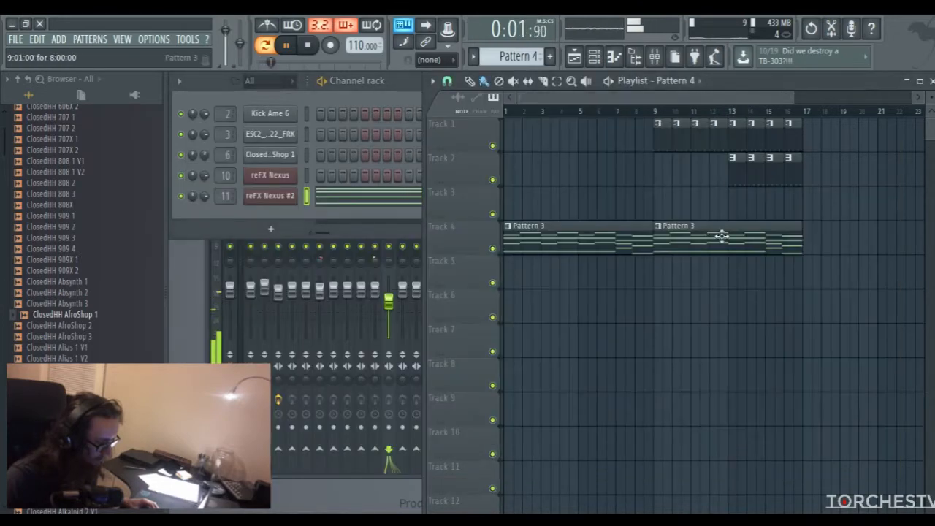
Place Pattern 4 clips on Track 5 at bars 1 and 9 and play the full arrangement from the start
left_click(510, 281)
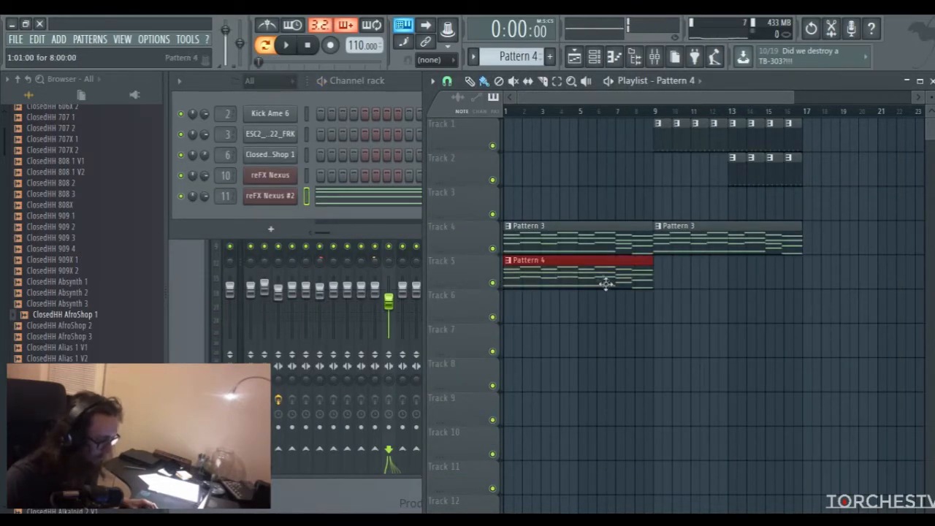
left_click(661, 279)
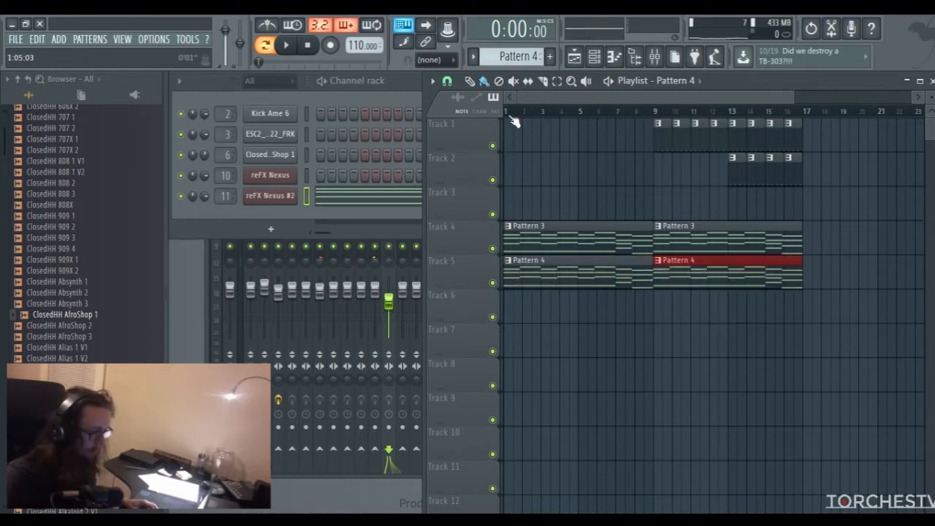
mouse_move(507, 112)
left_mouse_down()
mouse_move(803, 125)
mouse_move(510, 117)
left_mouse_up()
left_click(547, 112)
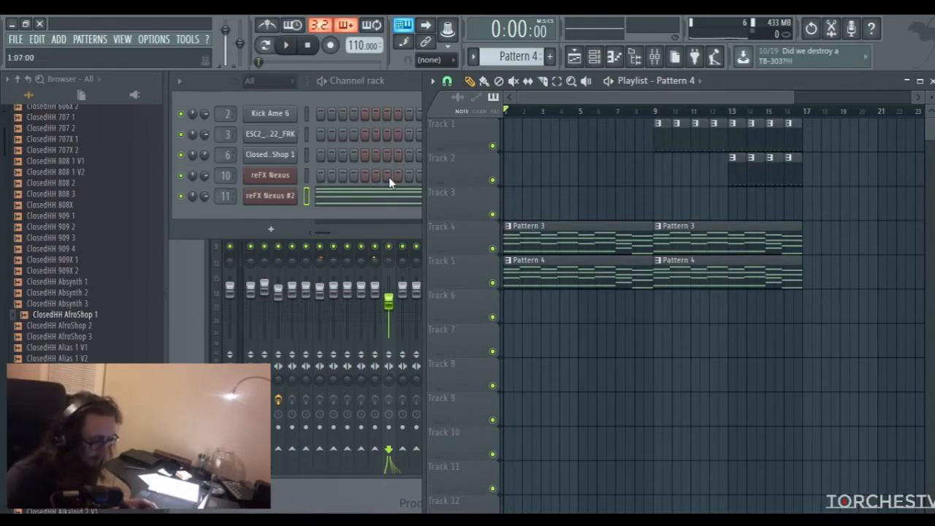
Tweak the reFX Nexus #2 filter modifier cutoff and create an automation clip for it, leaving the cutoff at 0
left_click(278, 199)
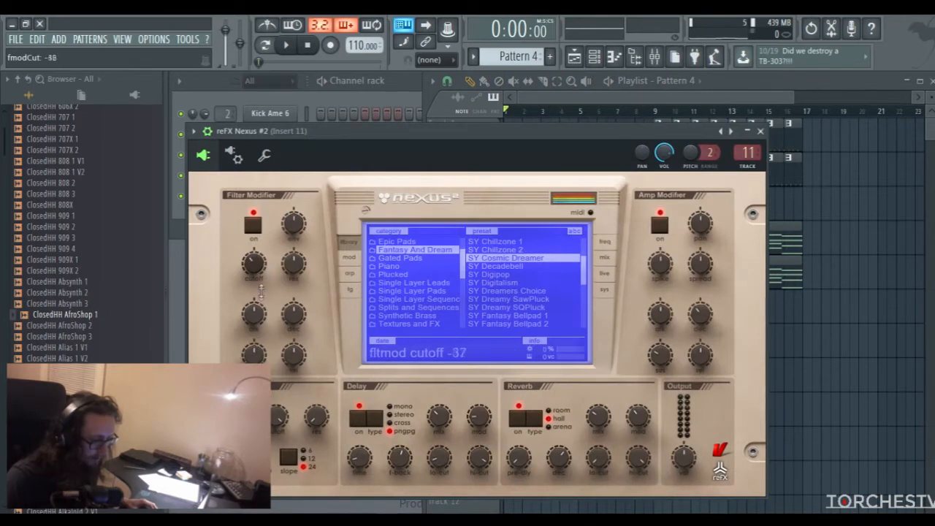
left_click_drag(260, 276, 252, 331)
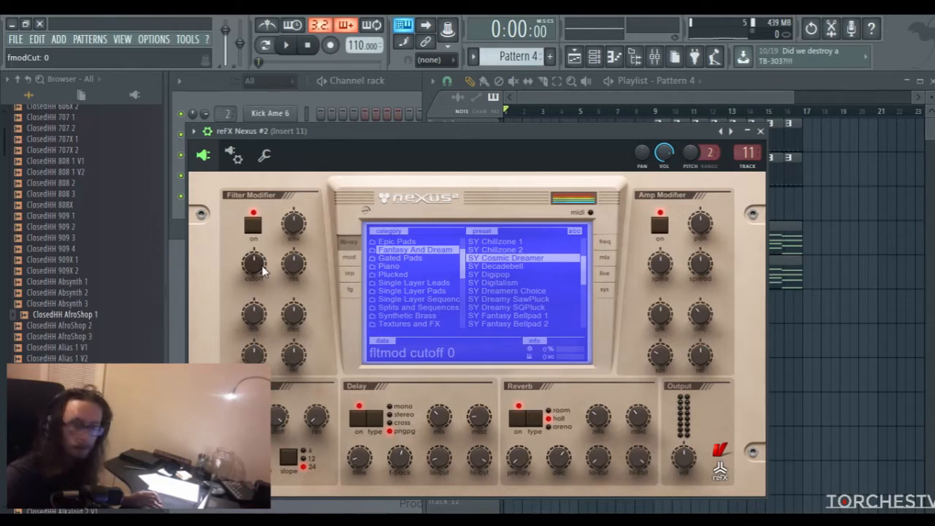
left_click_drag(413, 132, 439, 133)
mouse_move(282, 268)
left_mouse_down()
mouse_move(278, 328)
mouse_move(281, 272)
left_mouse_up()
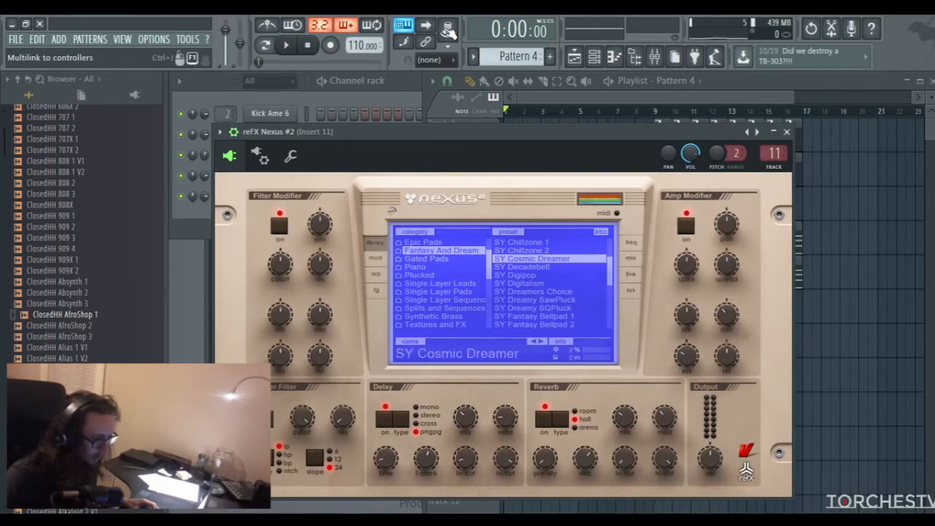
left_click(448, 30)
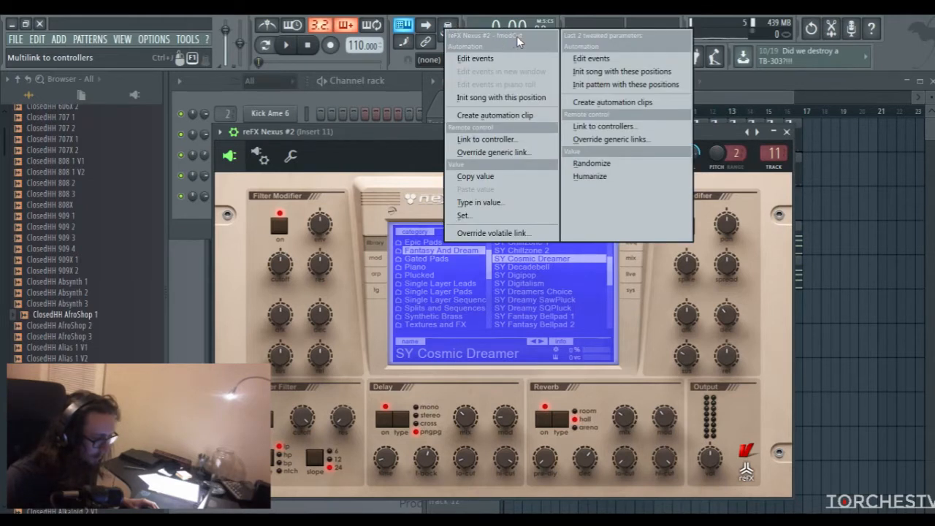
left_click(478, 116)
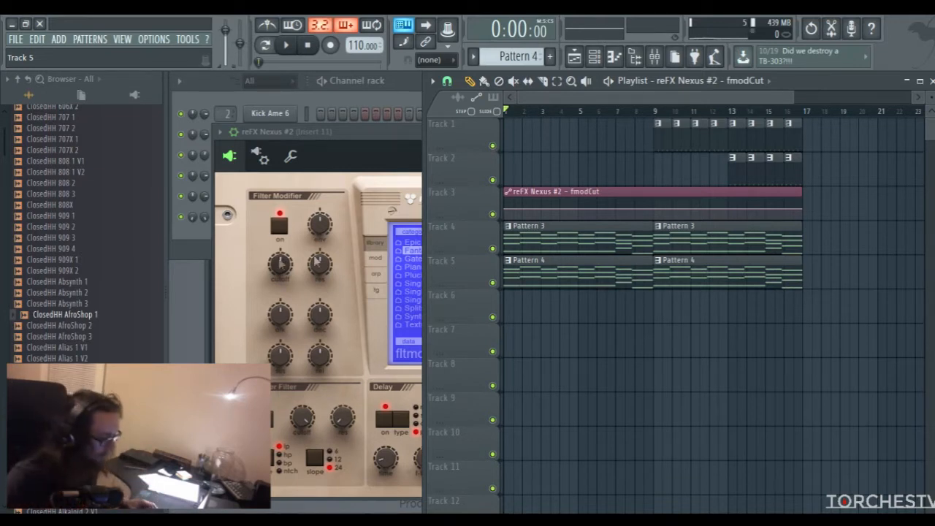
Add a control point at bar 9 of the Nexus #2 cutoff automation clip and paste the start point's 50% value onto it
right_click(507, 212)
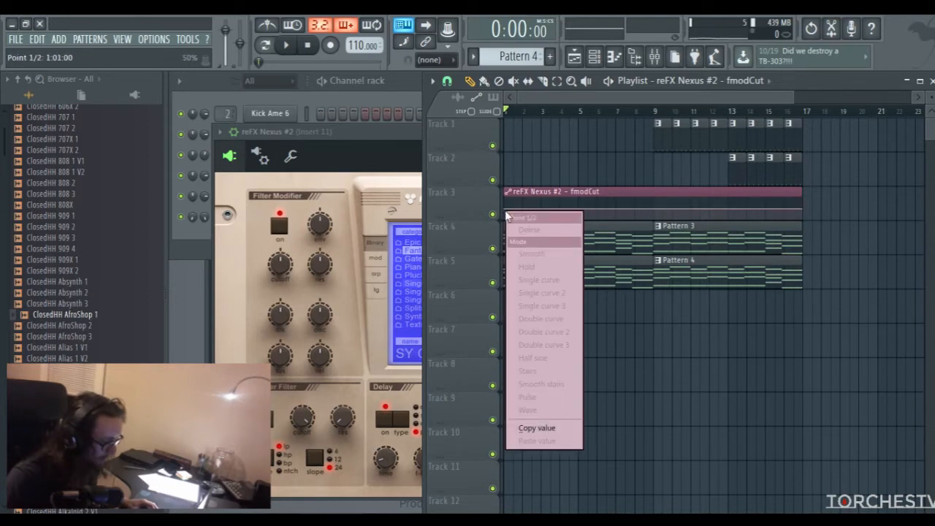
left_click(537, 428)
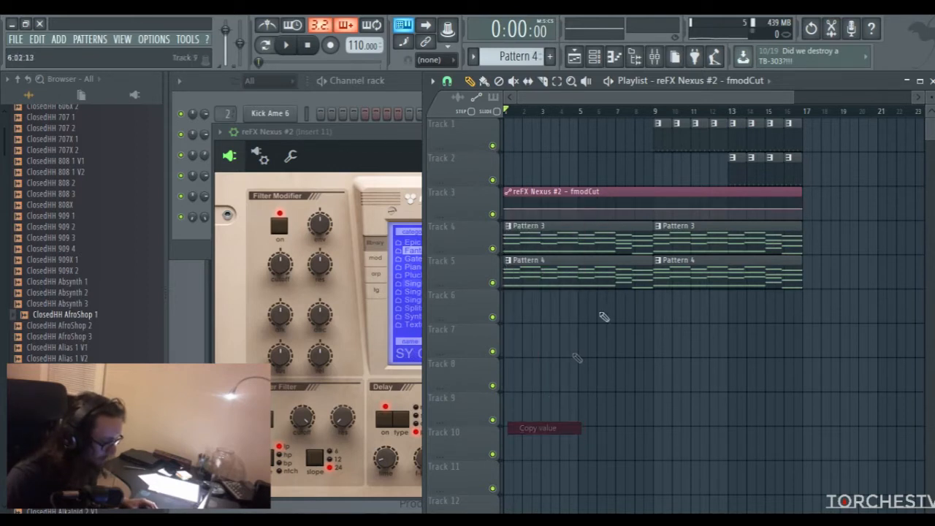
right_click(654, 210)
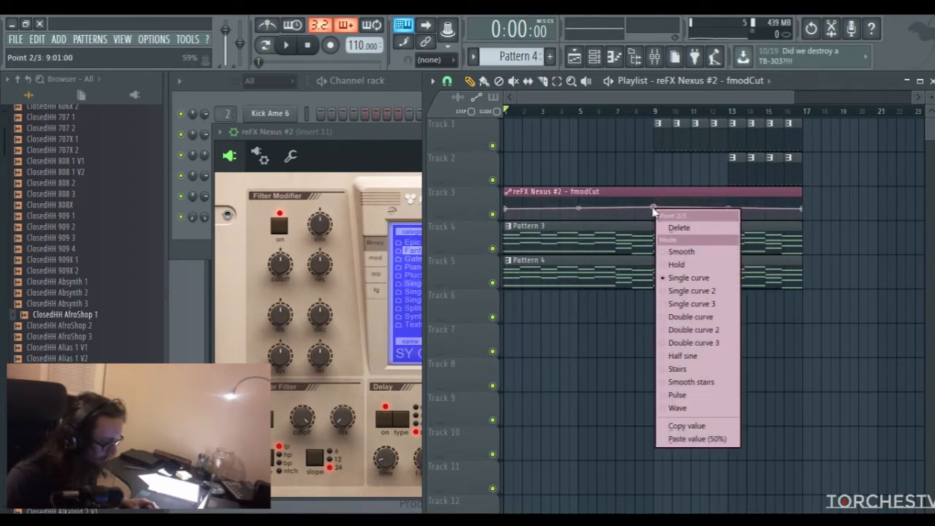
left_click(684, 439)
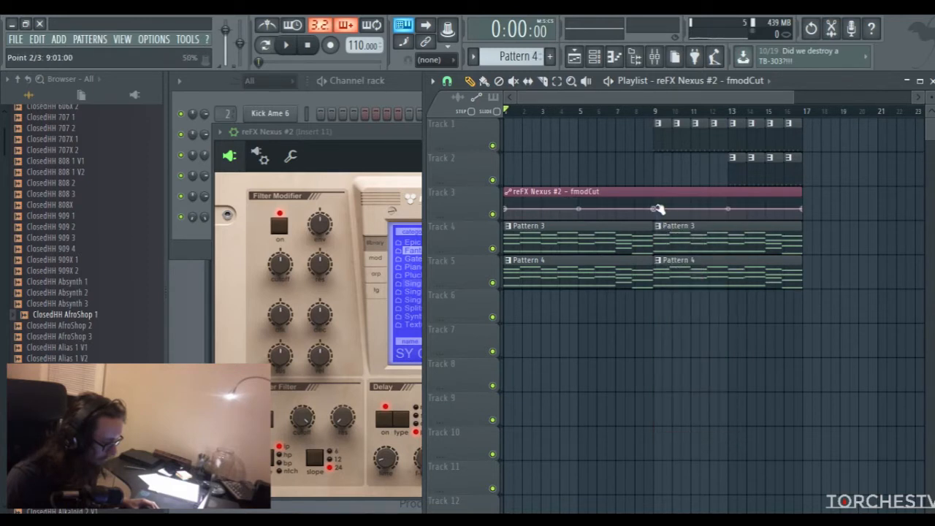
Lower the cutoff automation's start point to 3% and drop the bar 9 point close to the bottom, so the cutoff rises mainly after bar 9
left_click_drag(656, 210, 658, 219)
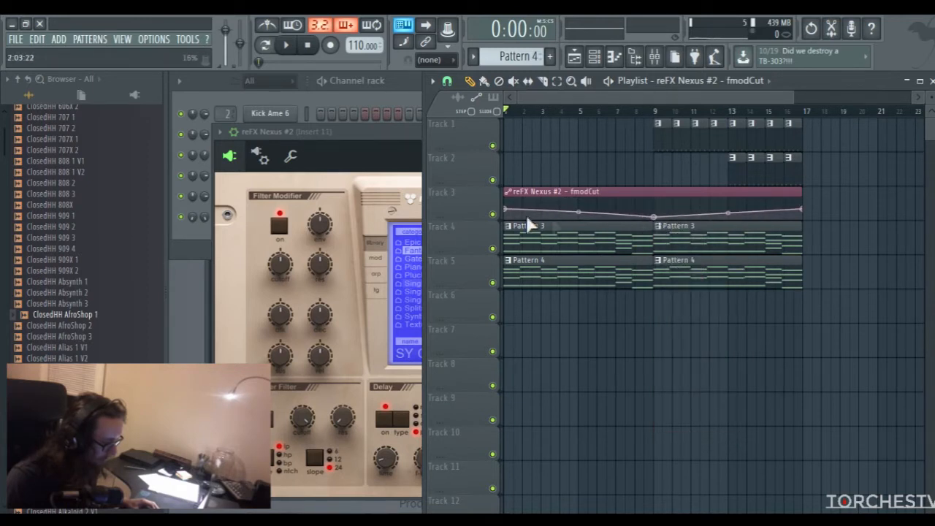
left_click_drag(507, 212, 507, 220)
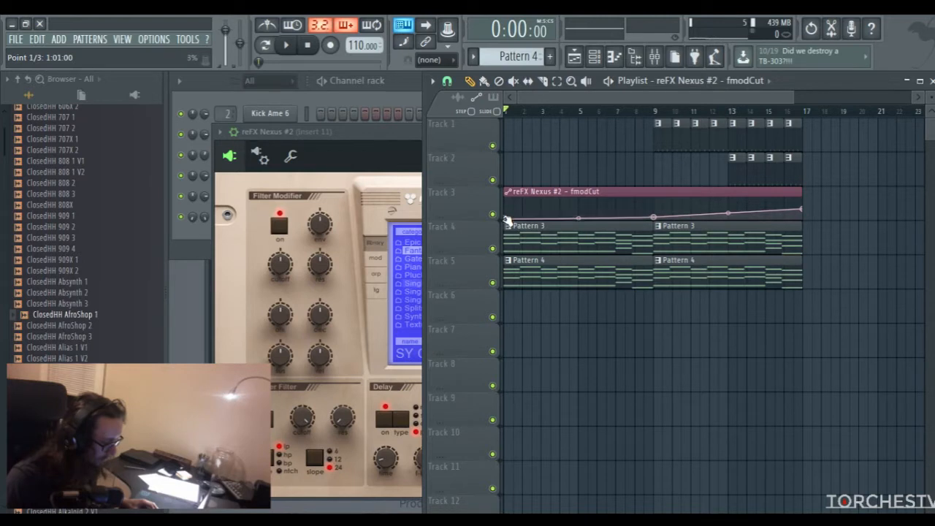
left_click(573, 82)
left_click_drag(572, 153, 733, 280)
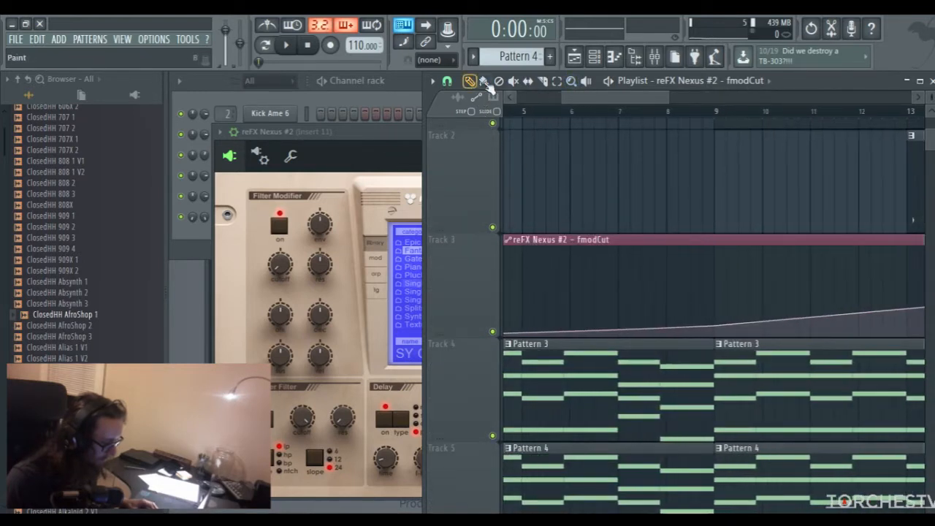
left_click_drag(561, 97, 518, 99)
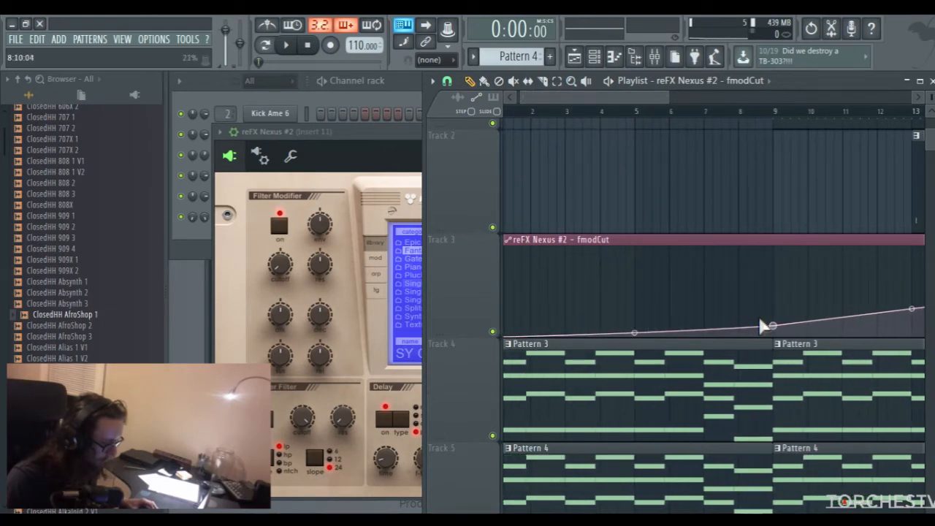
left_click_drag(774, 326, 774, 330)
left_click_drag(671, 98, 779, 106)
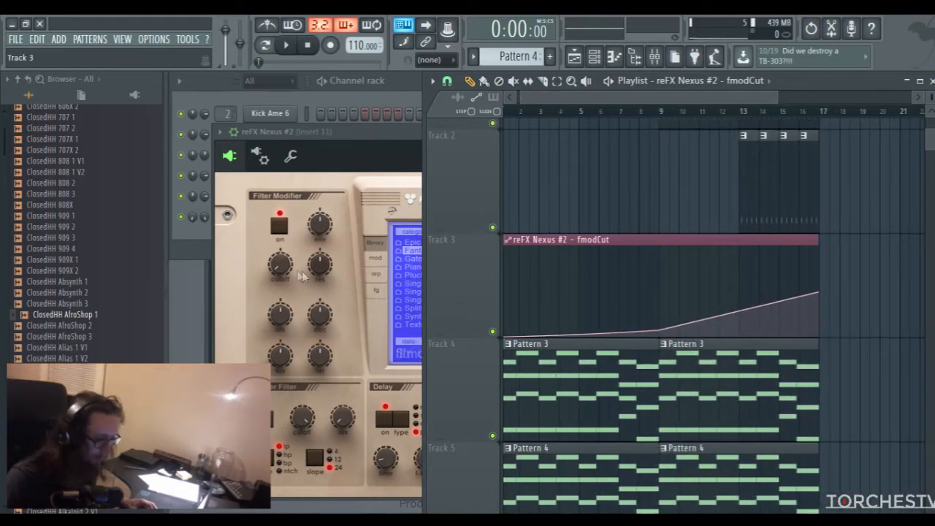
Try the reFX Nexus #2 filter cutoff knob, close the plugin, and play the arrangement from bar 9 to hear the automation
left_click_drag(283, 266, 284, 249)
left_click_drag(285, 207, 288, 189)
left_click(786, 131)
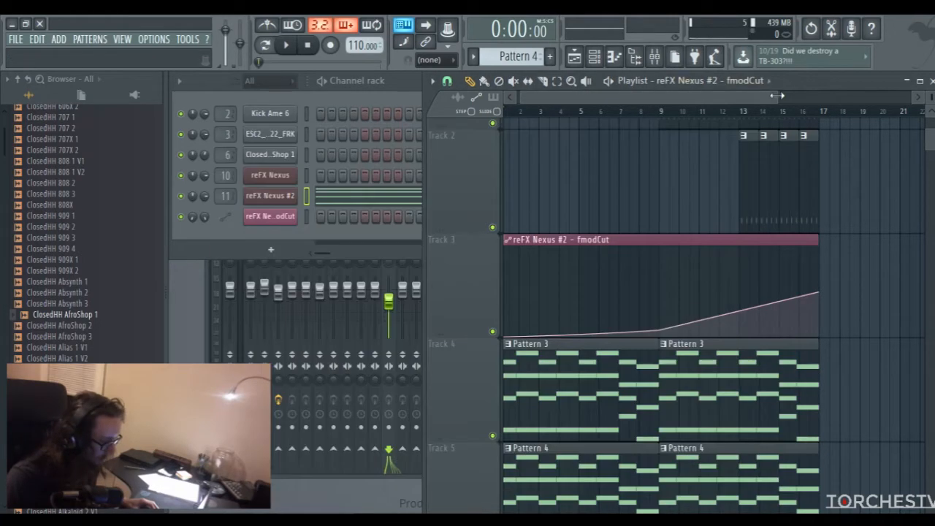
left_click_drag(776, 96, 847, 96)
left_click(628, 111)
key("space")
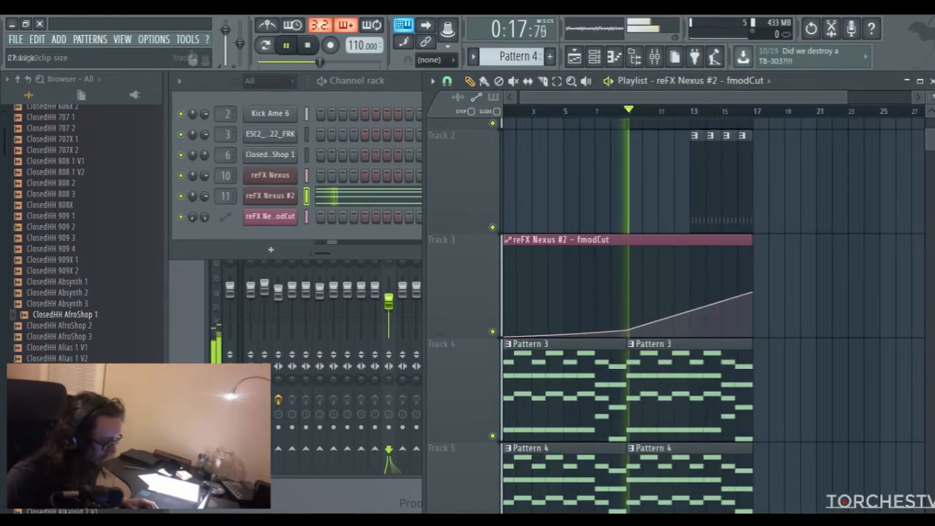
scroll(840, 190, "down", 3)
scroll(830, 205, "up", 2)
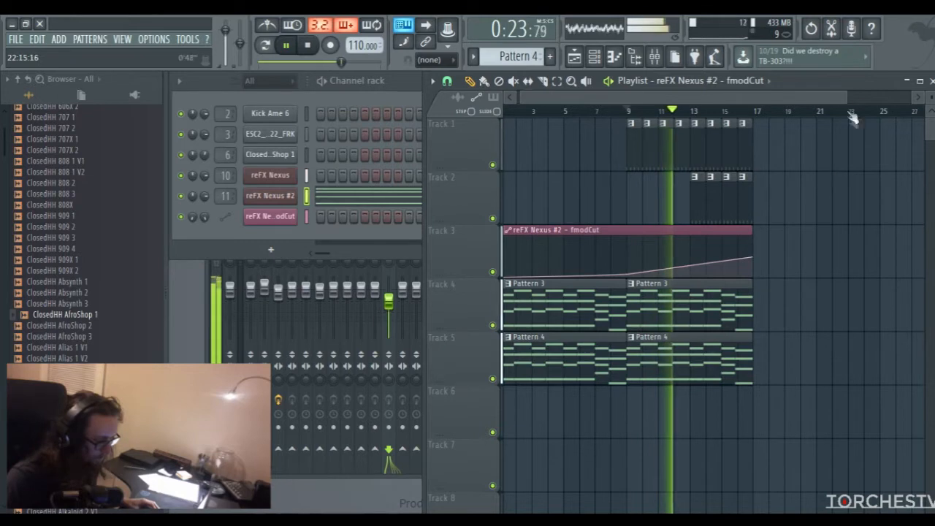
scroll(813, 105, "down", 2)
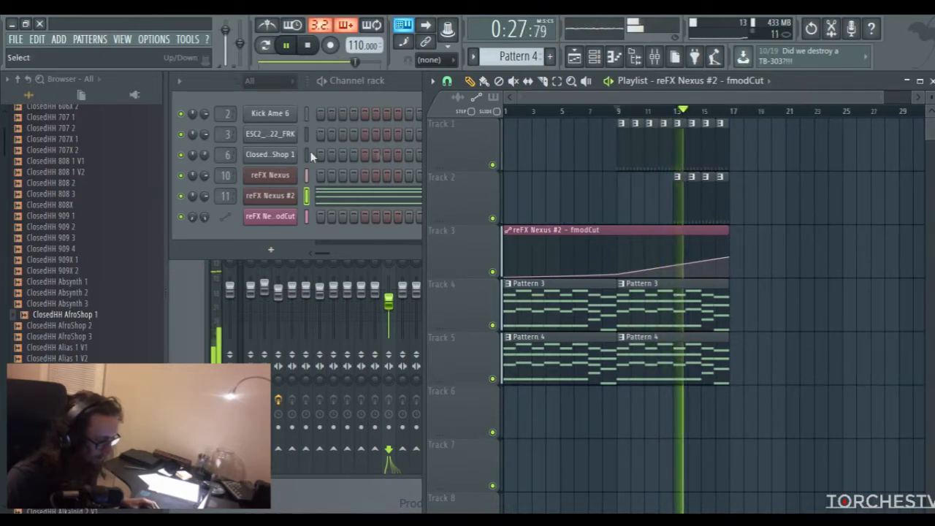
Set the ClosedHH AfroShop 1 channel volume to 50% during playback
left_click(204, 154)
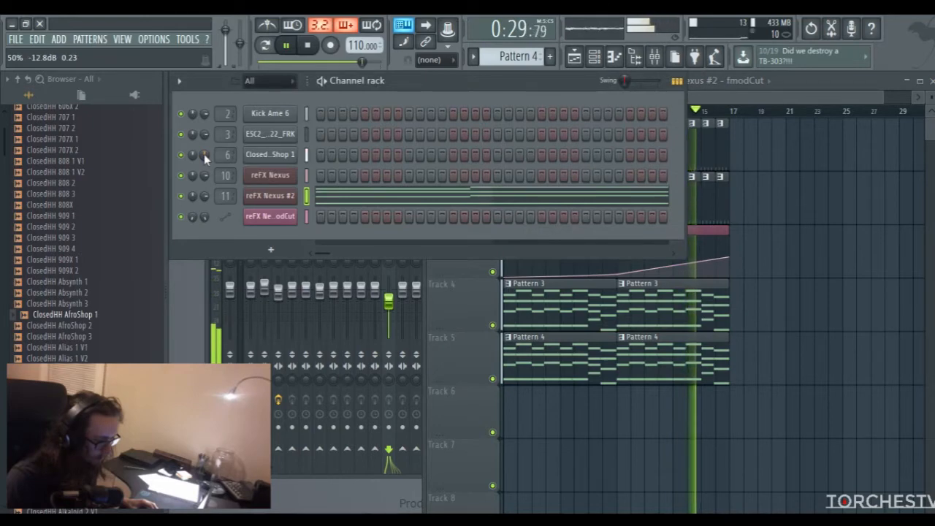
left_click(728, 102)
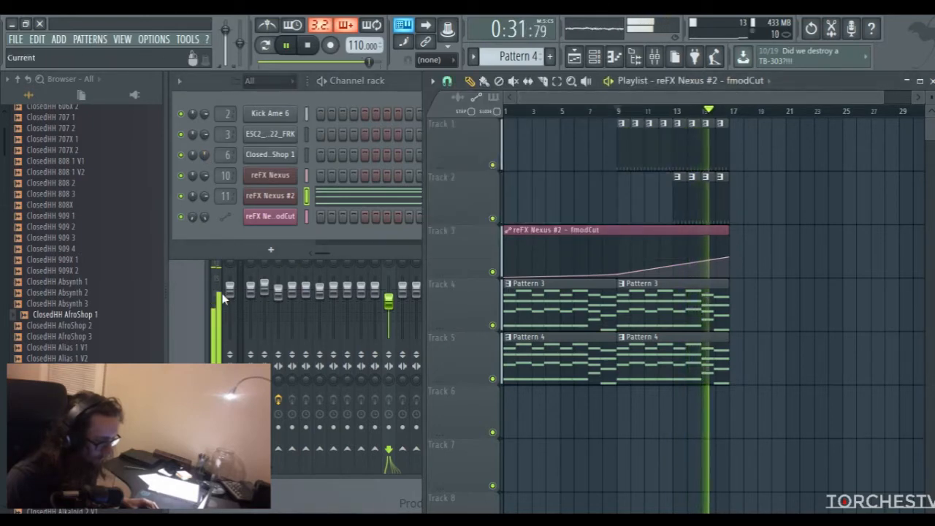
Load Fruity Compressor on kick mixer Insert 2 with a -14.4 dB threshold, 5.0:1 ratio and 3.5 dB gain
left_click(241, 294)
left_click(265, 285)
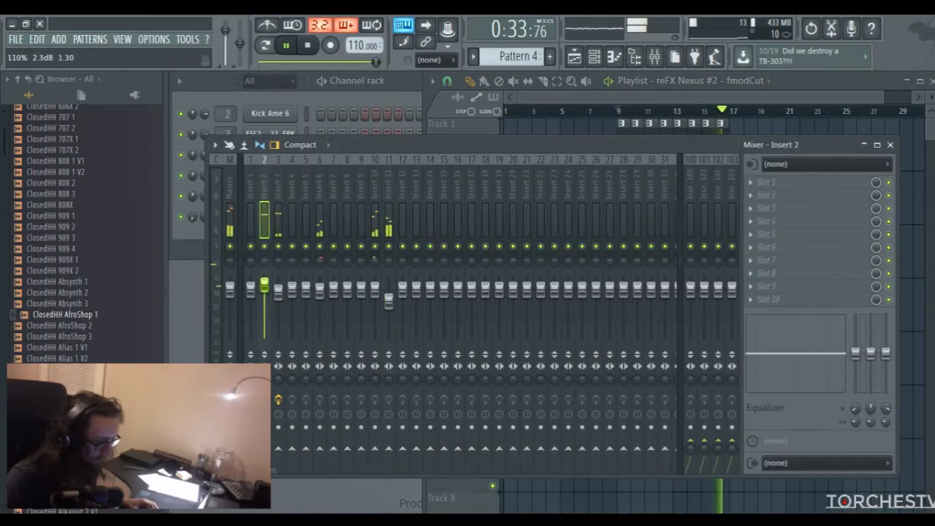
key("space")
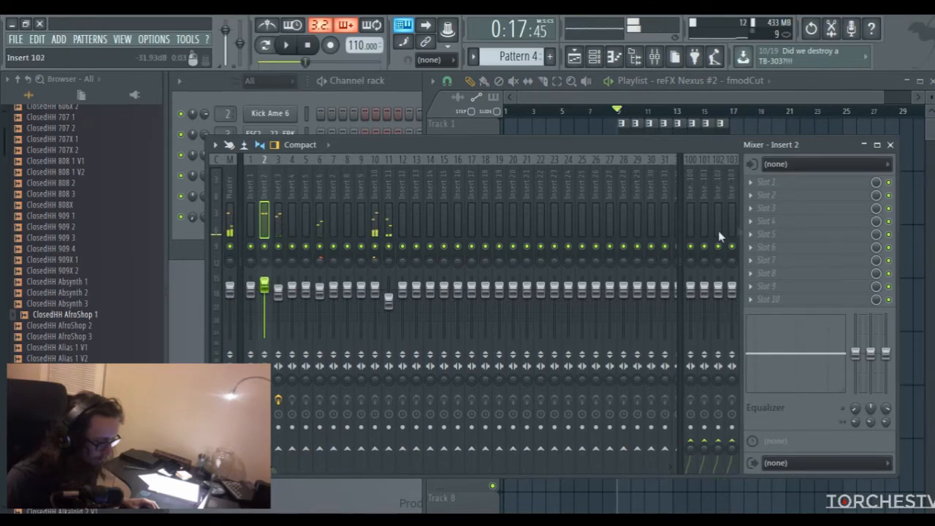
left_click(757, 235)
left_click(551, 219)
left_click_drag(470, 205, 472, 208)
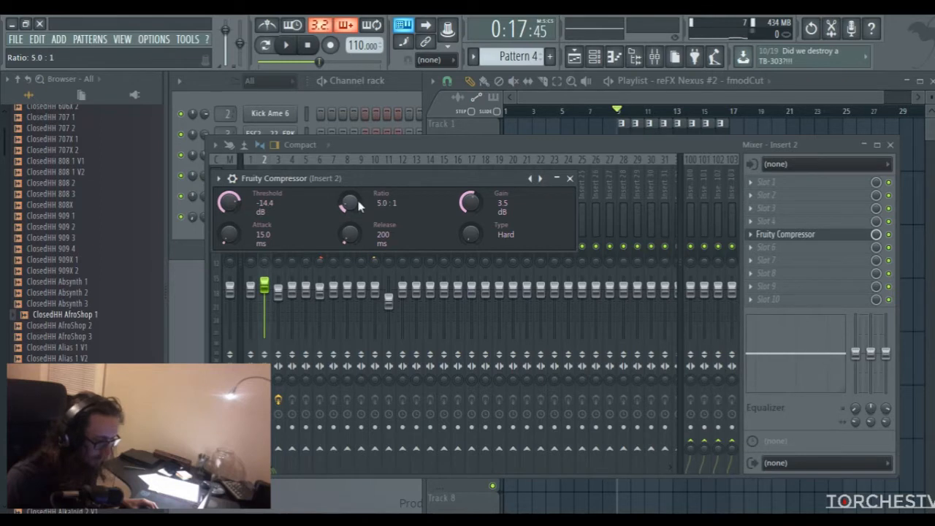
left_click(570, 179)
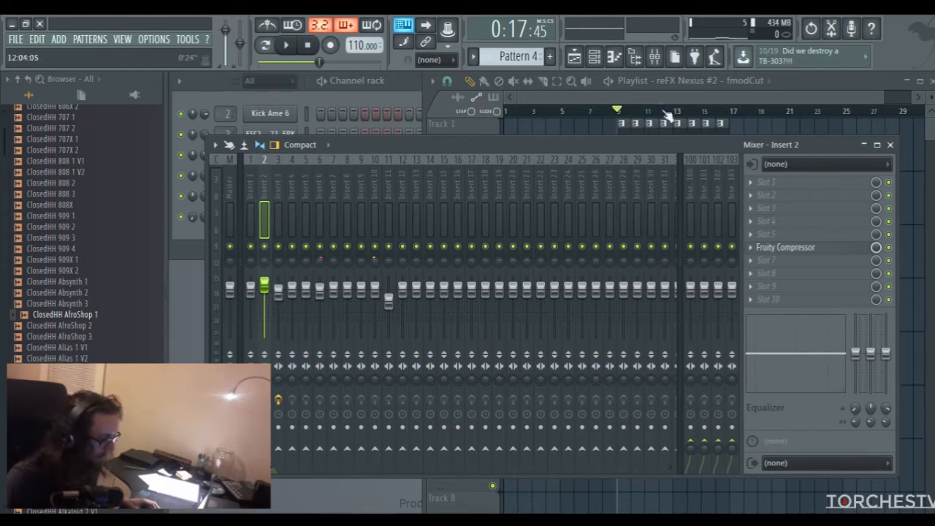
Solo Insert 2 to compare the kick with and without the compressor, and listen to the full mix again
right_click(264, 246)
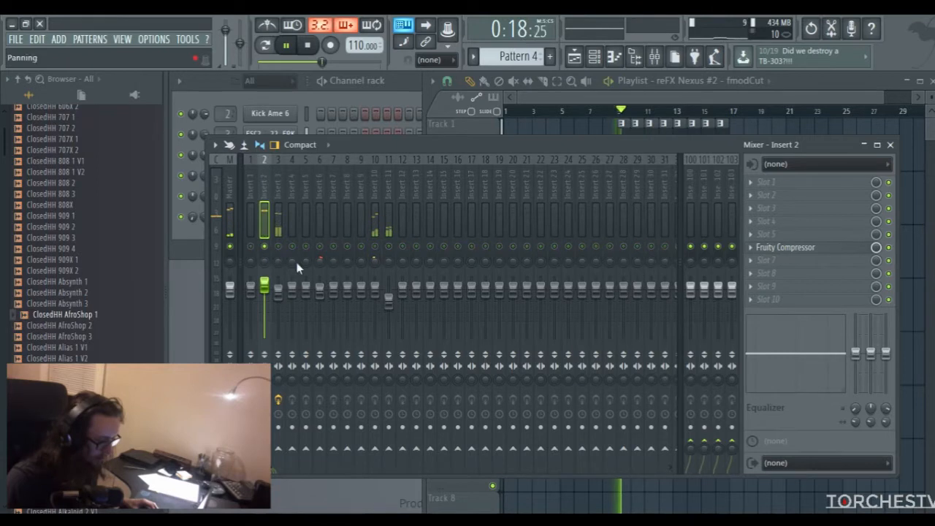
left_click(888, 247)
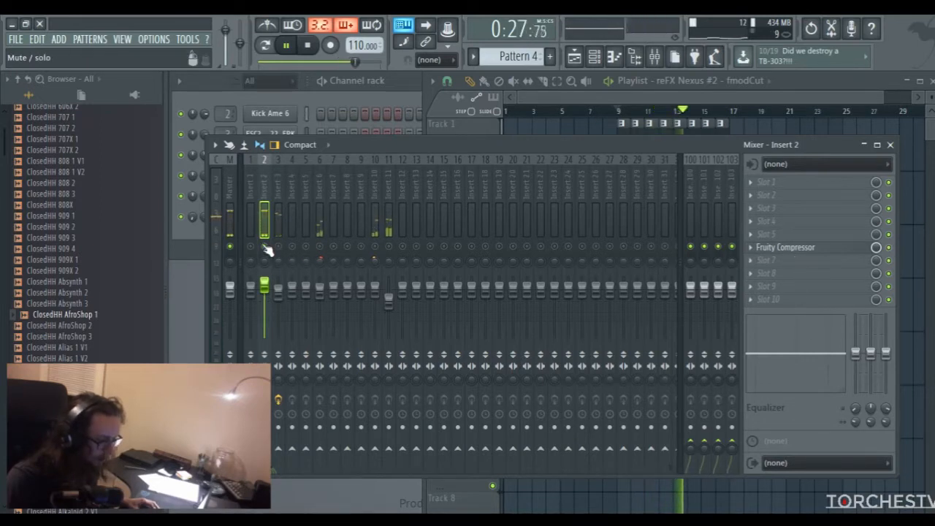
left_click(652, 98)
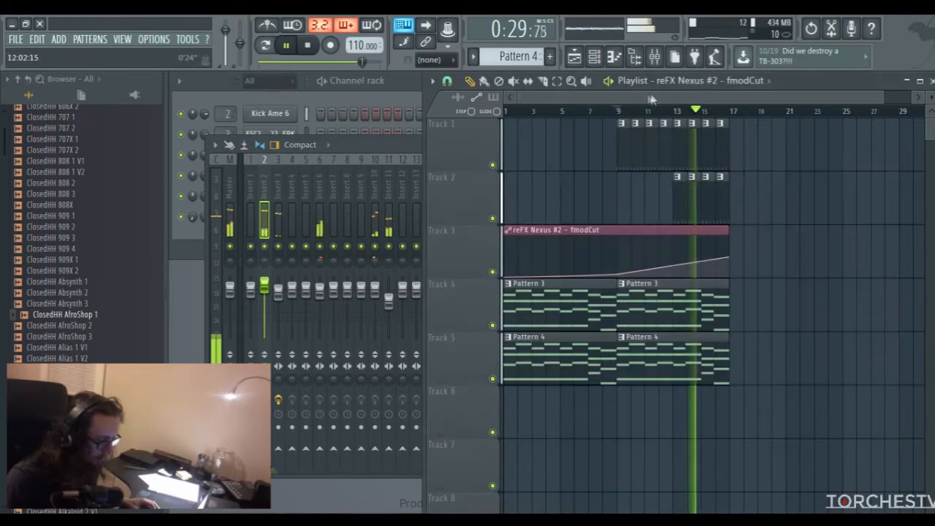
left_click(358, 147)
left_click_drag(358, 148, 356, 150)
left_click(648, 92)
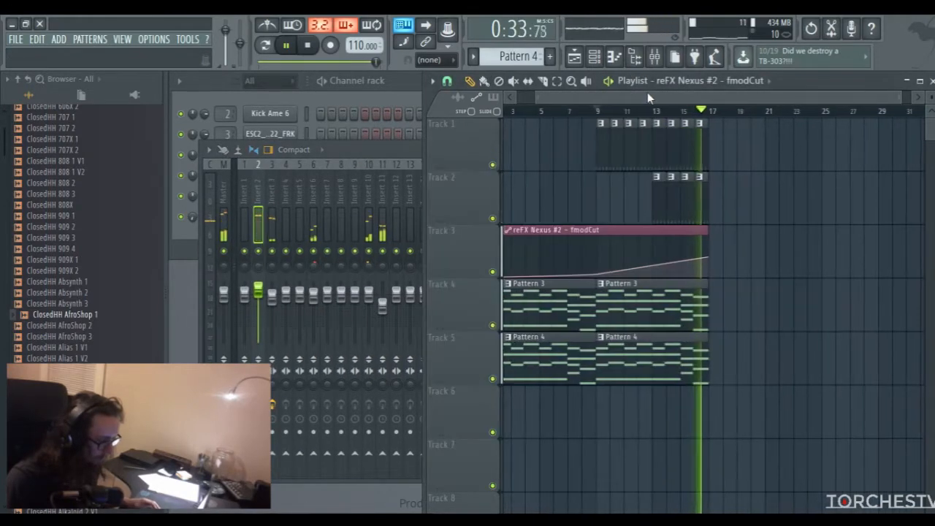
key("space")
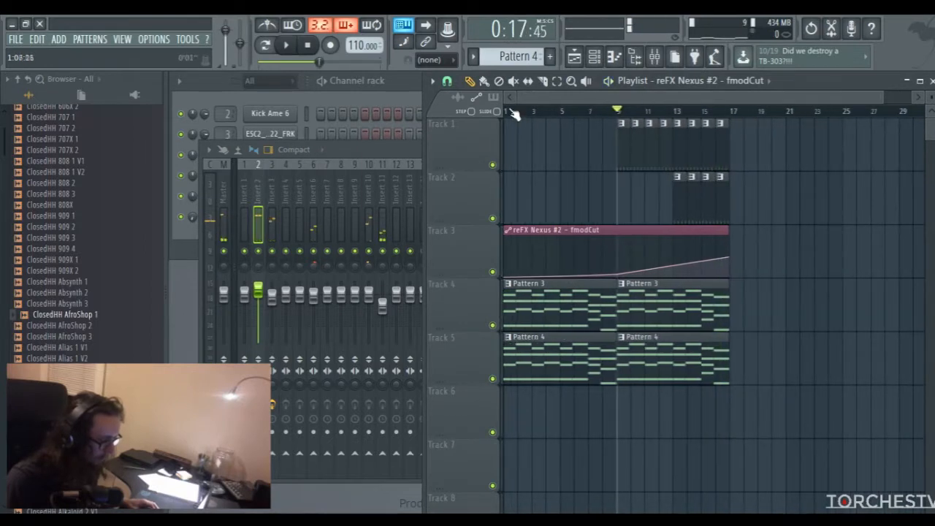
left_click_drag(514, 114, 727, 120)
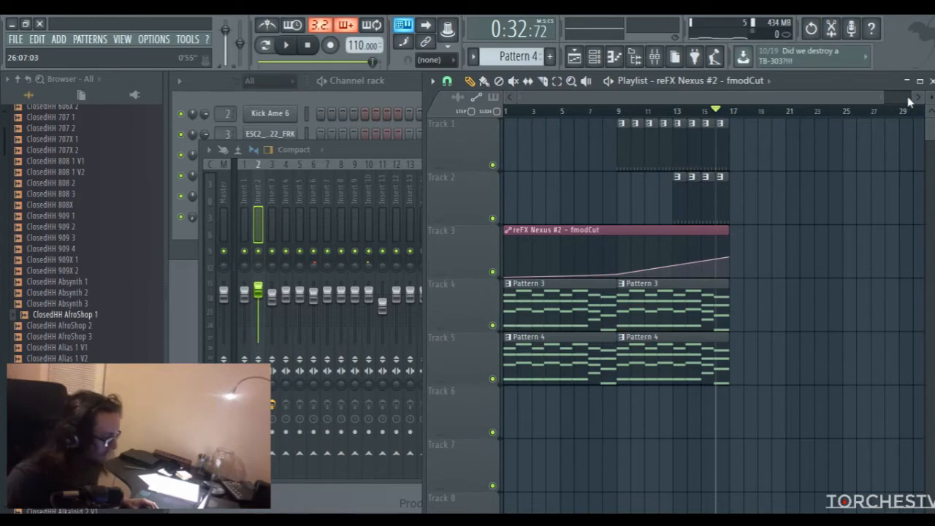
left_click_drag(883, 98, 906, 98)
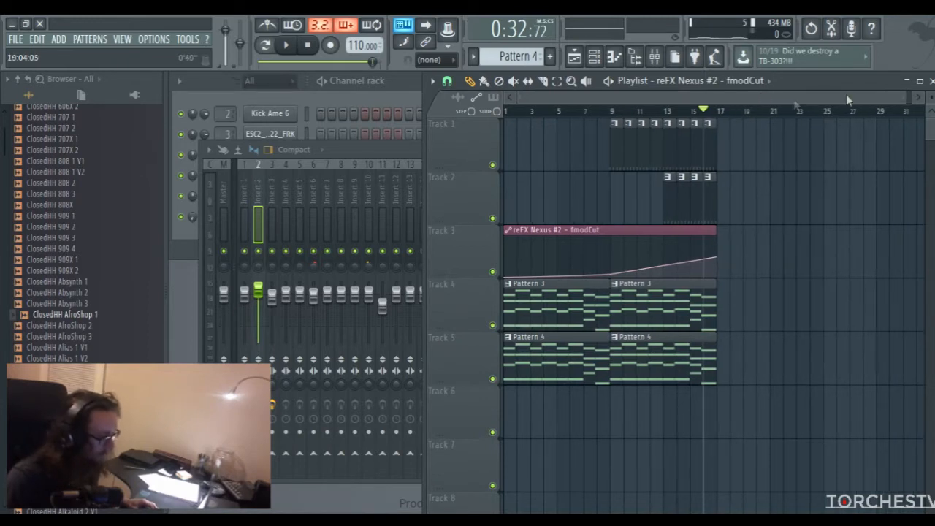
left_click_drag(906, 98, 802, 98)
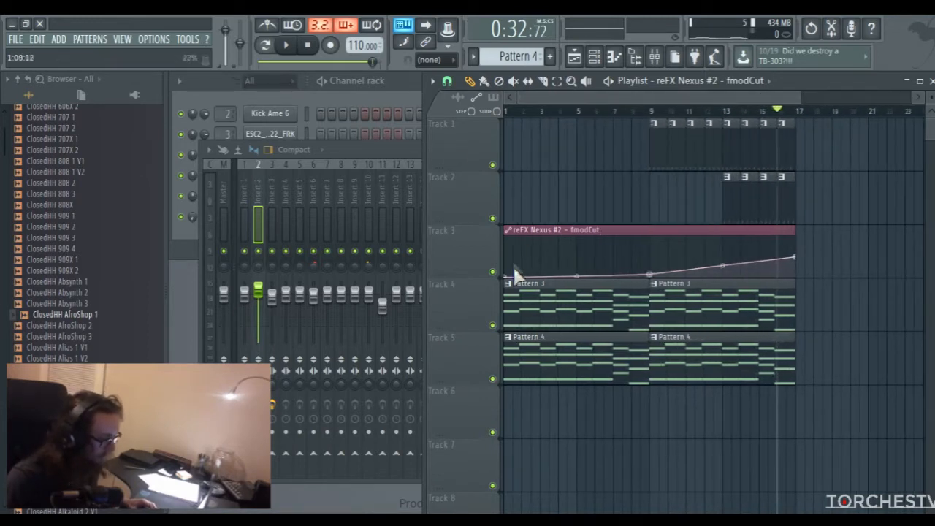
Add a third reFX Nexus channel to the channel rack and reposition its plugin window
left_click(402, 86)
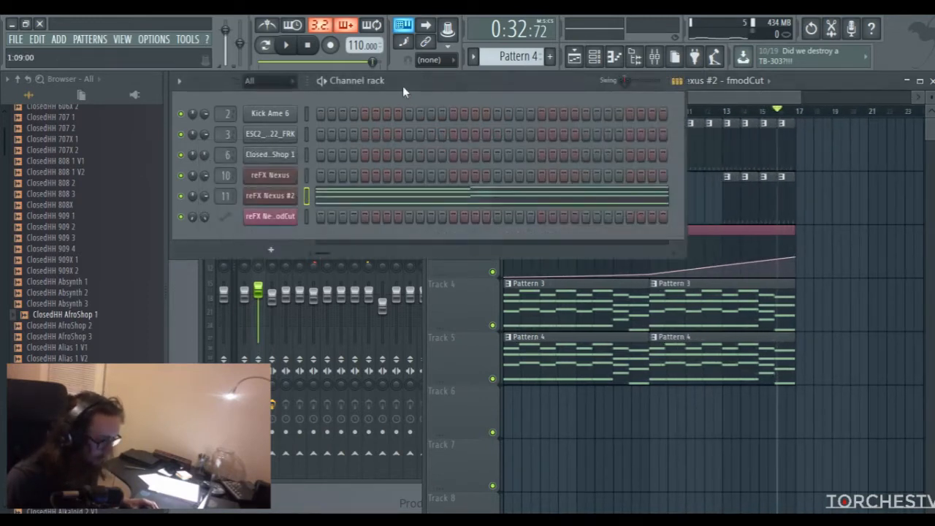
left_click(273, 251)
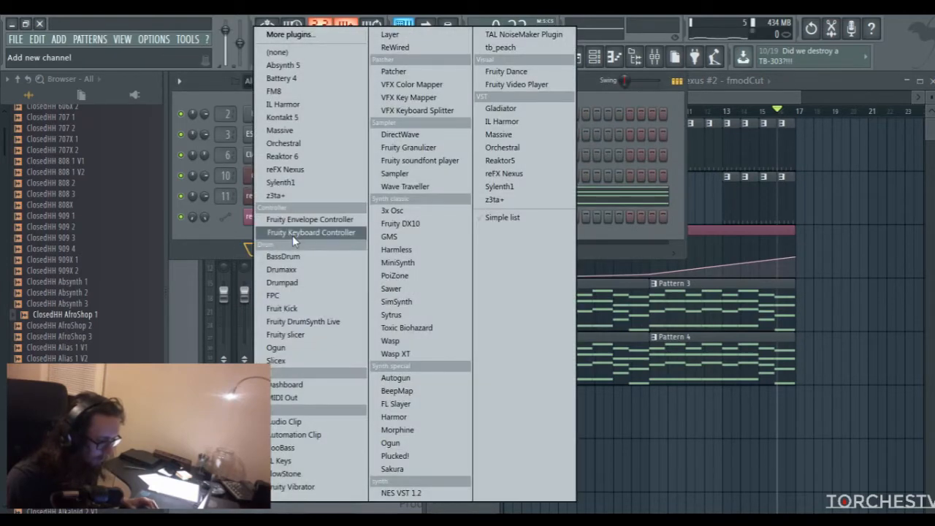
left_click(296, 170)
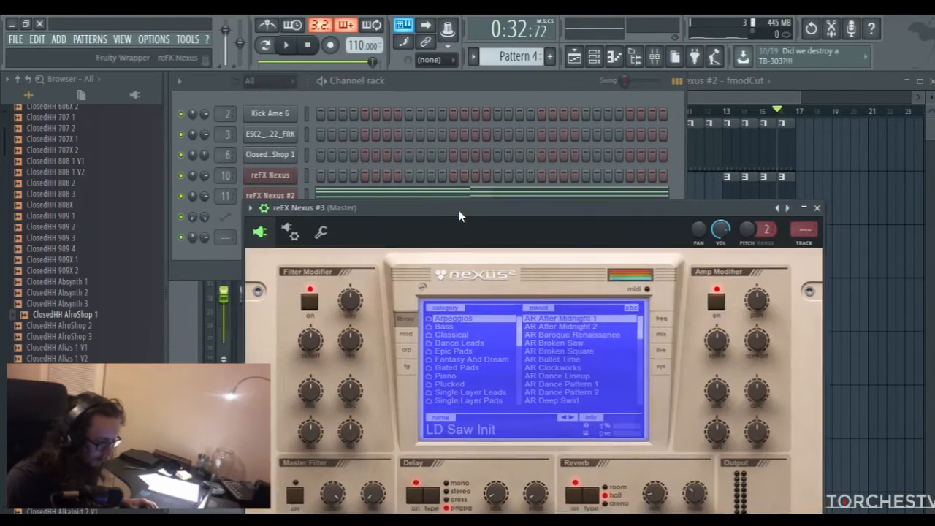
left_click_drag(459, 210, 413, 124)
Load the LD B-Type Lead preset from the XP SID category in reFX Nexus #3
left_click_drag(476, 243, 476, 300)
left_click(418, 298)
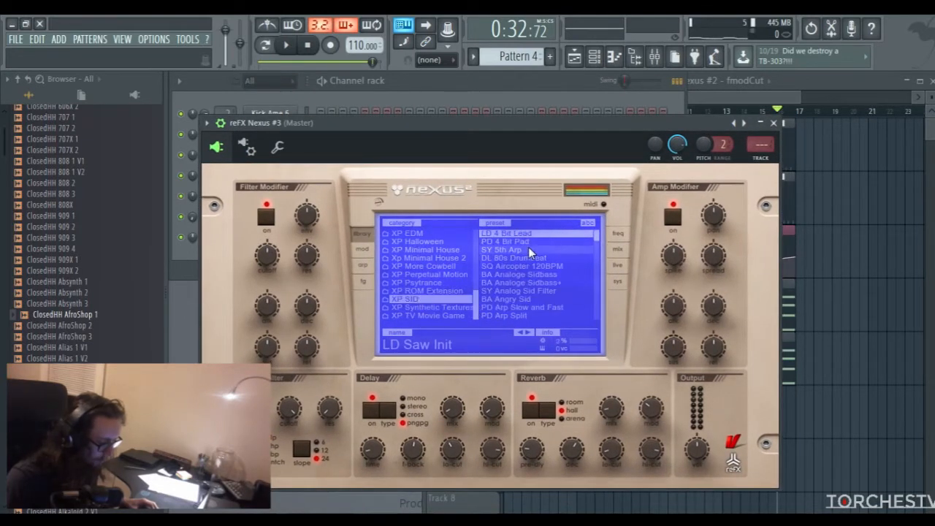
scroll(554, 263, "down", 3)
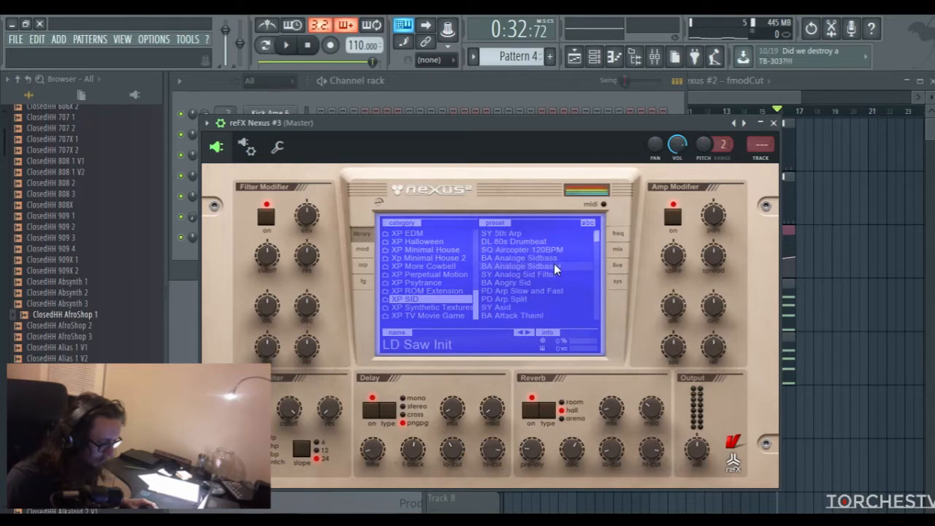
scroll(555, 260, "down", 3)
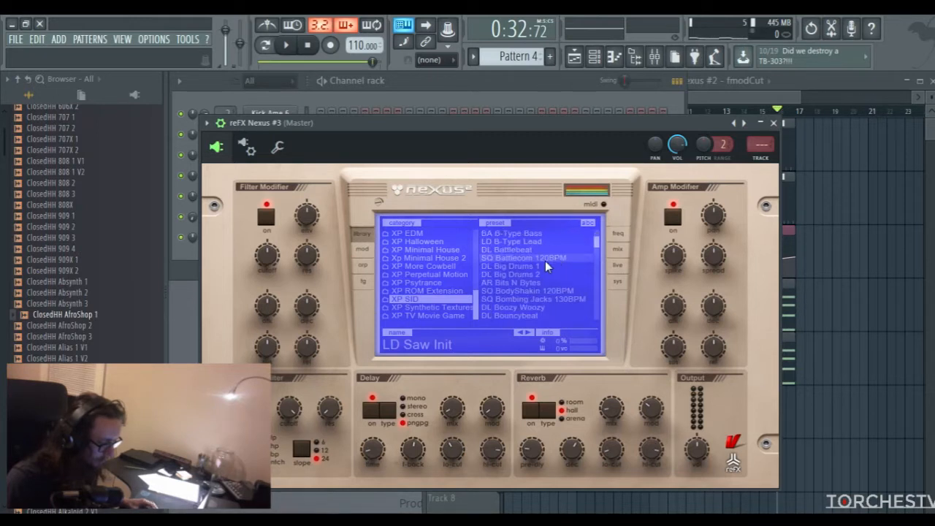
left_click(521, 249)
left_click(521, 245)
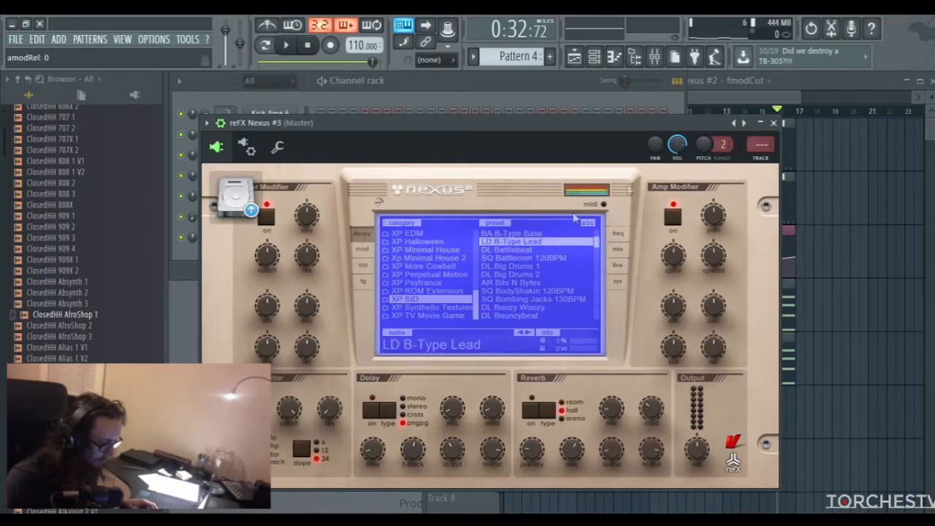
Close the plugin, open the piano roll for reFX Nexus #3 and create an empty Pattern 5
left_click(774, 123)
right_click(292, 223)
left_click(314, 238)
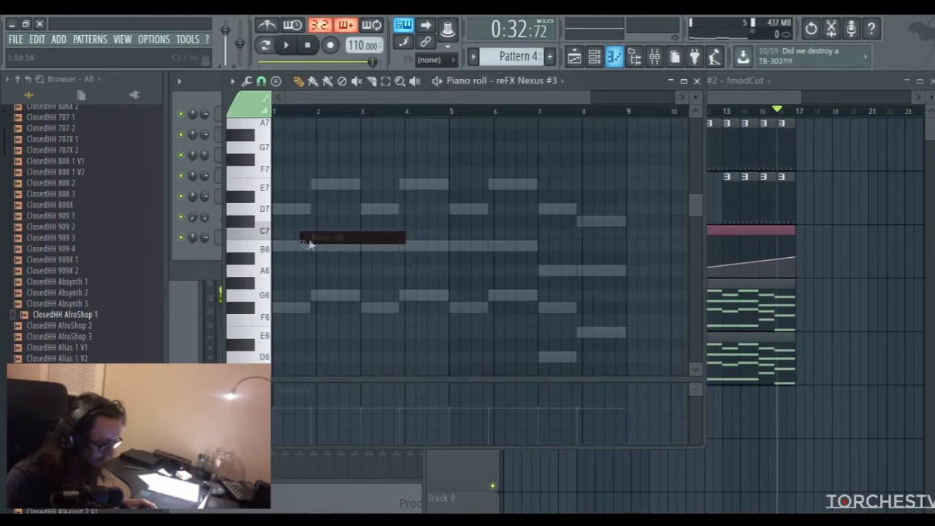
left_click(261, 209)
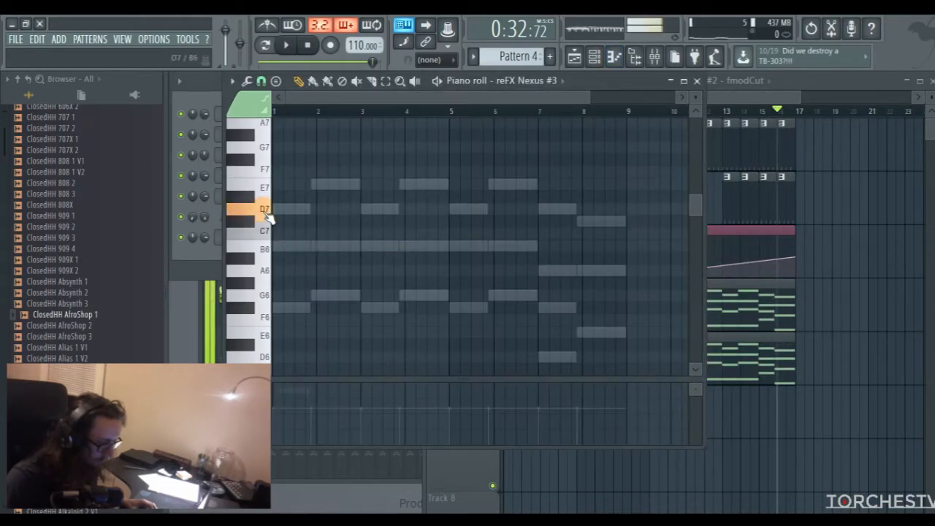
left_click(551, 58)
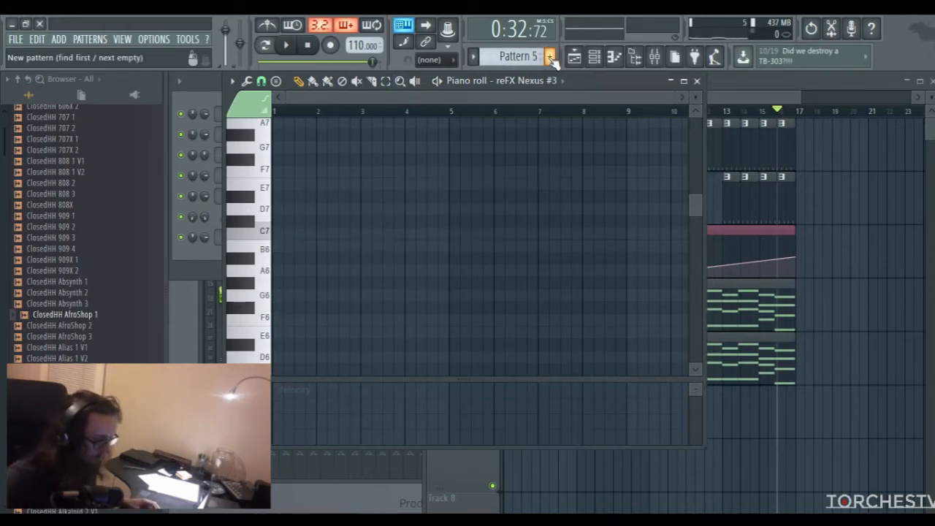
Draw a D6 note in bar 1, an A5 note in bar 2 and two short B5 notes in bar 3
scroll(279, 220, "down", 4)
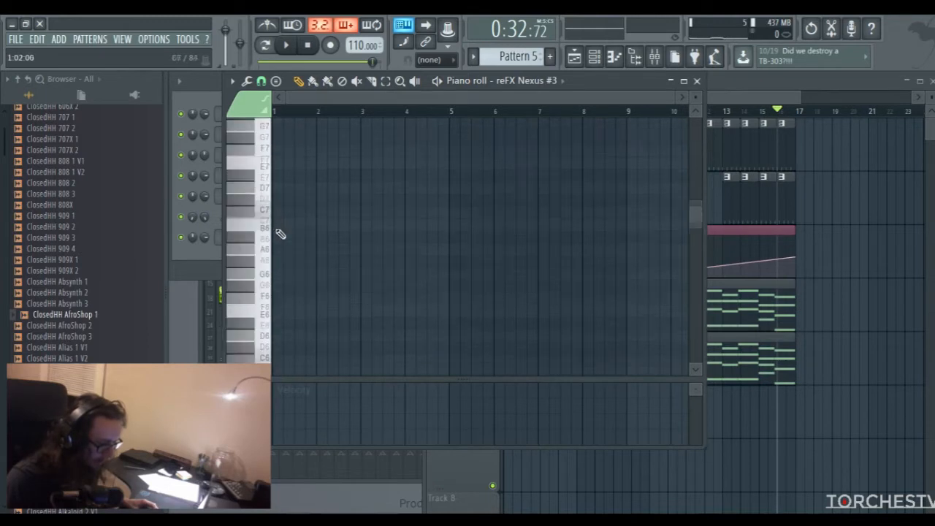
left_click(261, 248)
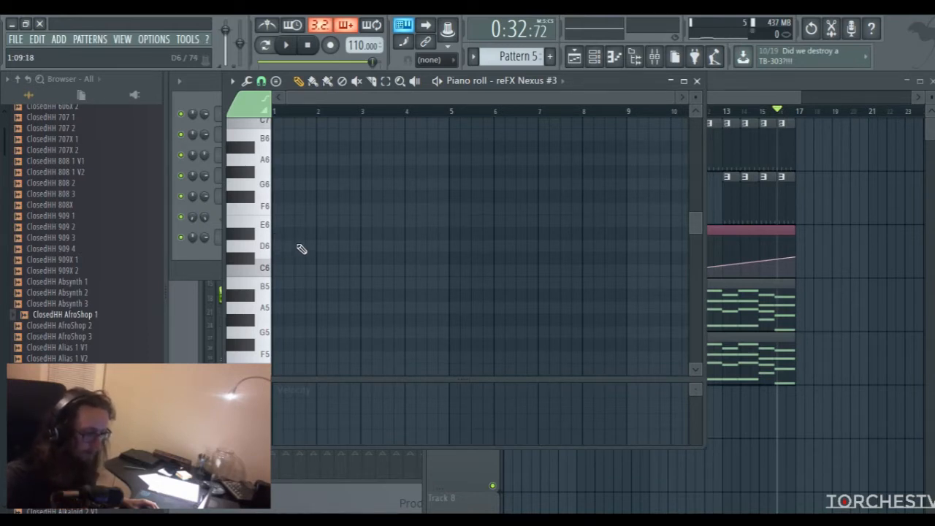
left_click(264, 247)
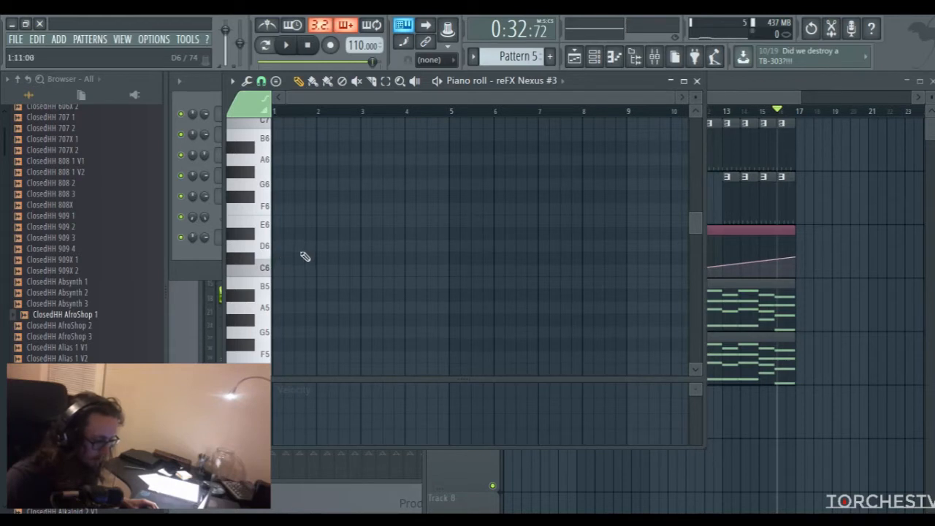
left_click(296, 247)
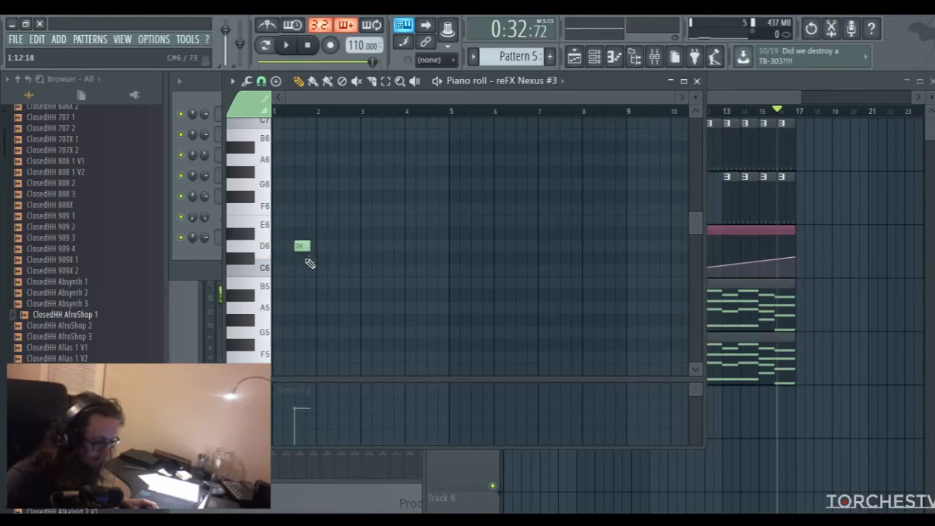
left_click(341, 308)
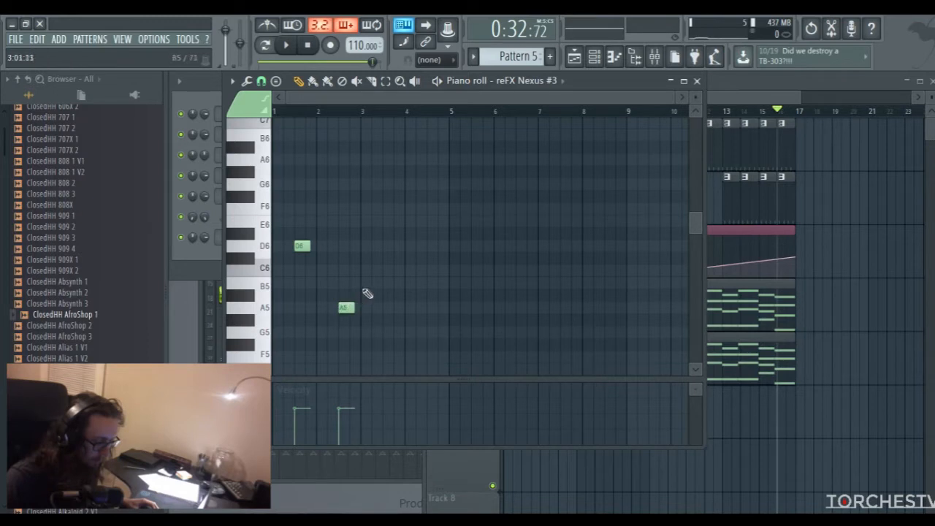
left_click(374, 284)
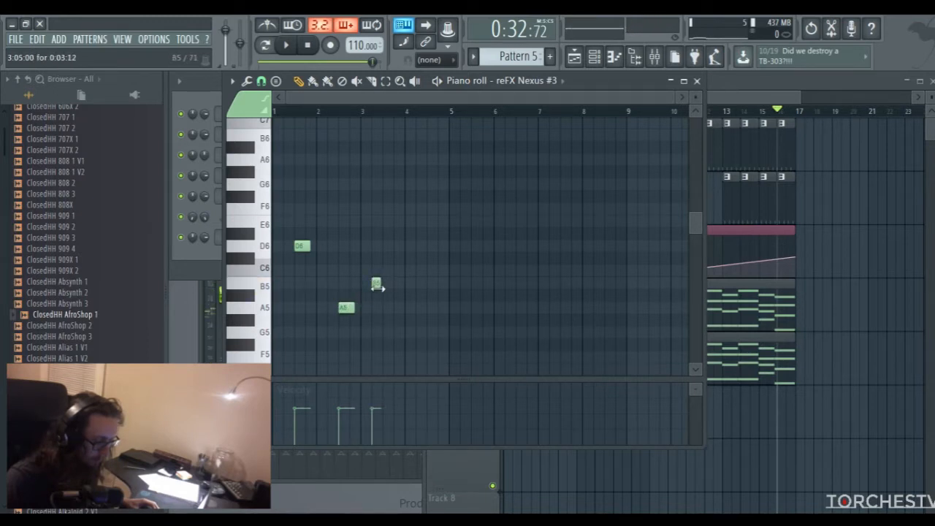
left_click(397, 284)
Preview the notes in pattern mode with the metronome, then shorten D6 and A5 and move both into bar 1 at steps 3 and 7
left_click(268, 46)
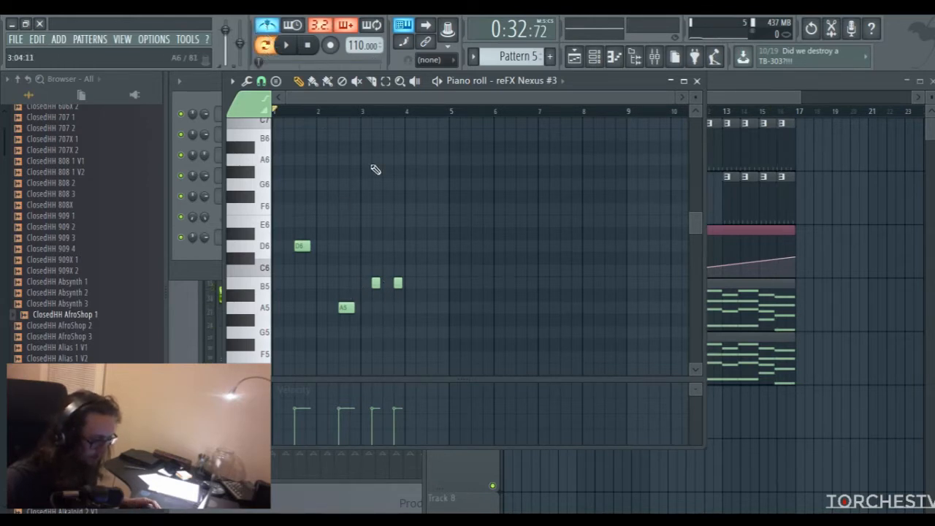
key("space")
key("space")
left_click_drag(672, 97, 456, 97)
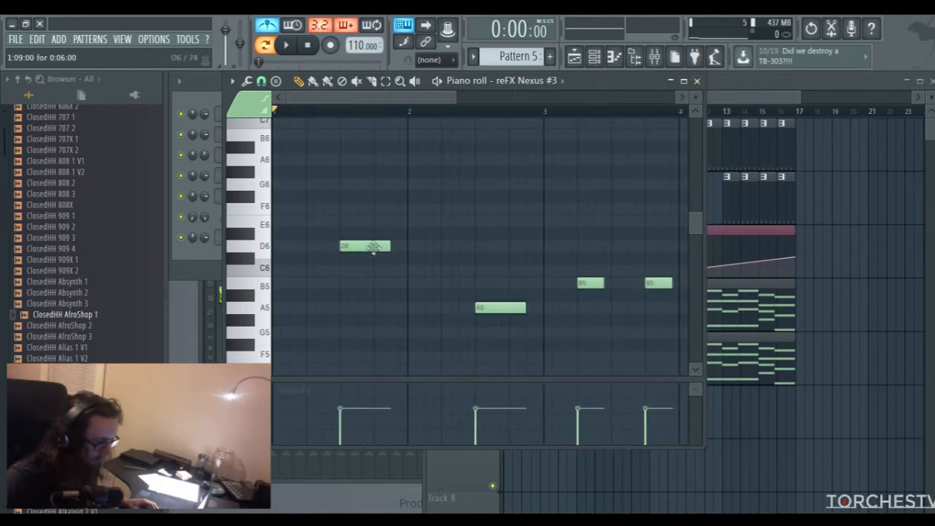
left_click_drag(374, 248, 324, 247)
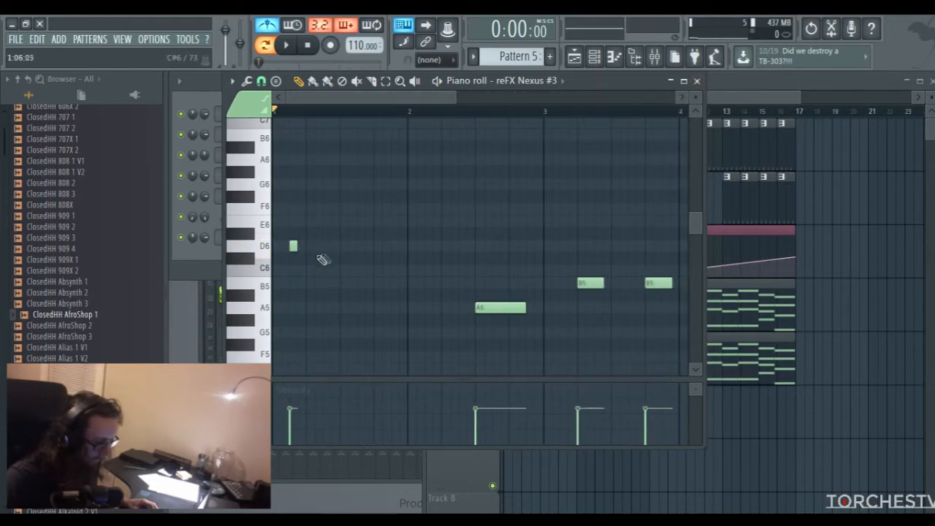
left_click_drag(481, 304, 329, 308)
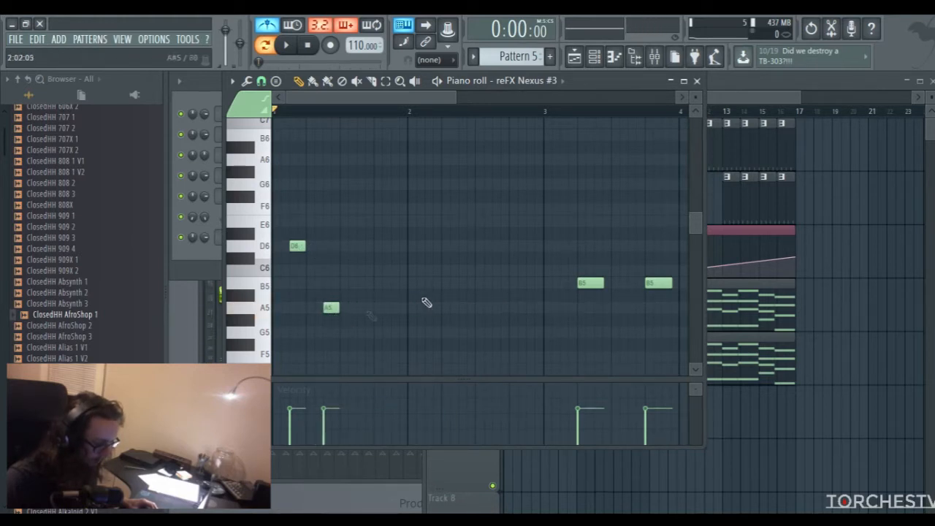
Replace the bar 3 B5 notes with three short B5 notes in bar 1 at steps 10, 12 and 15
right_click(659, 283)
left_click(359, 284)
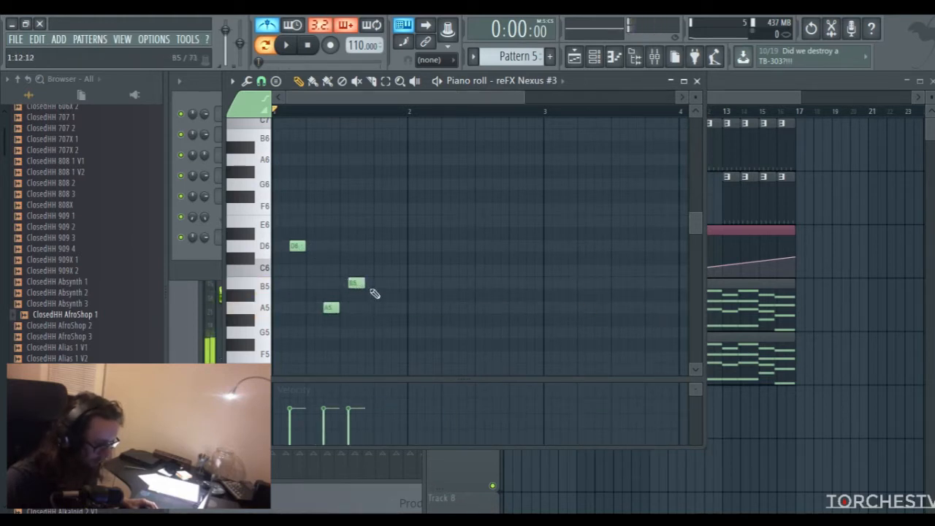
left_click(369, 283)
left_click(394, 283)
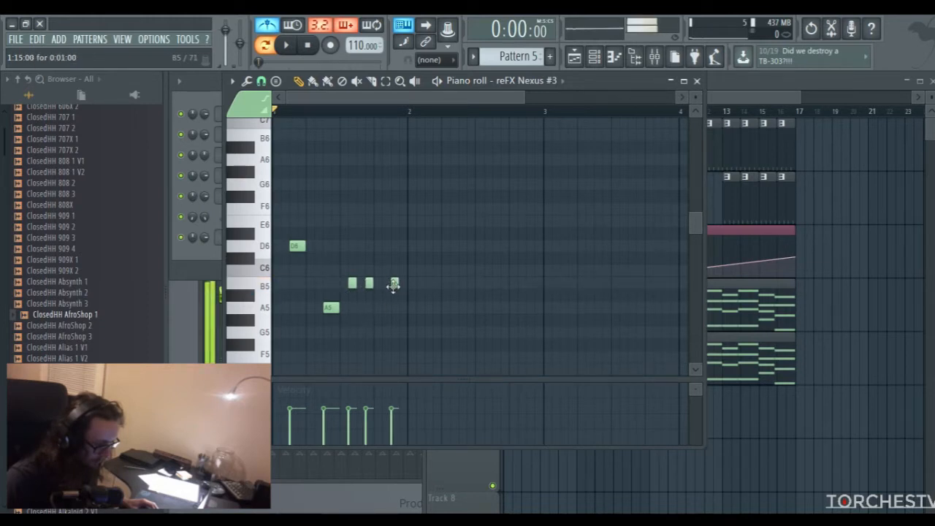
double_click(400, 283)
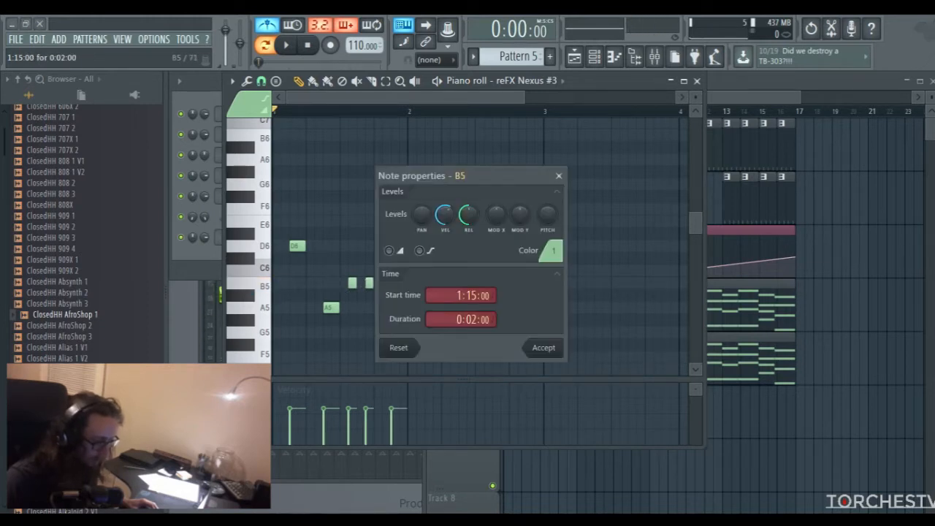
left_click(558, 176)
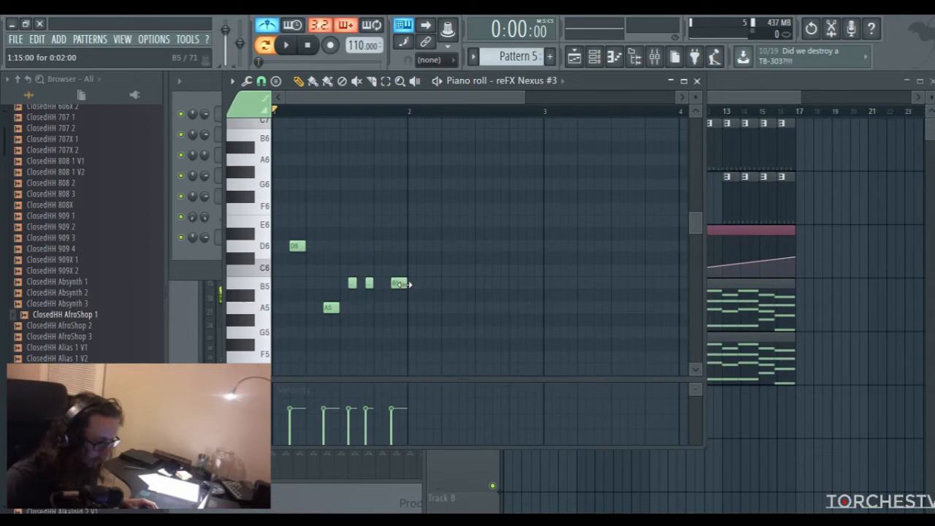
Listen to bar 1 and shorten its D6 and A5 notes
key("space")
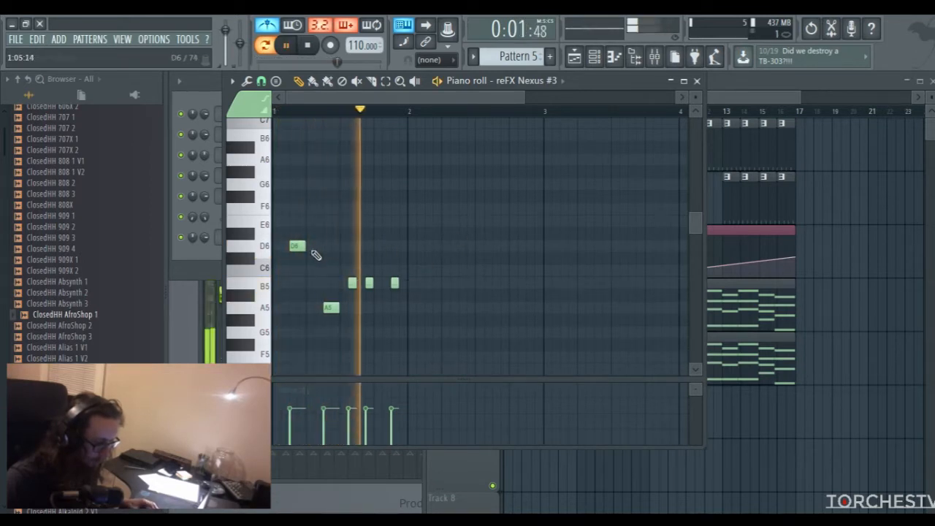
key("space")
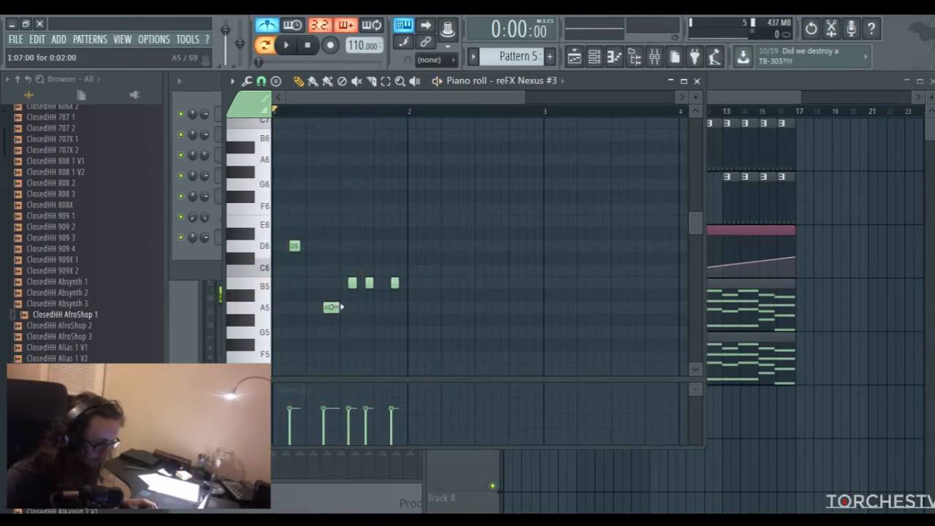
key("space")
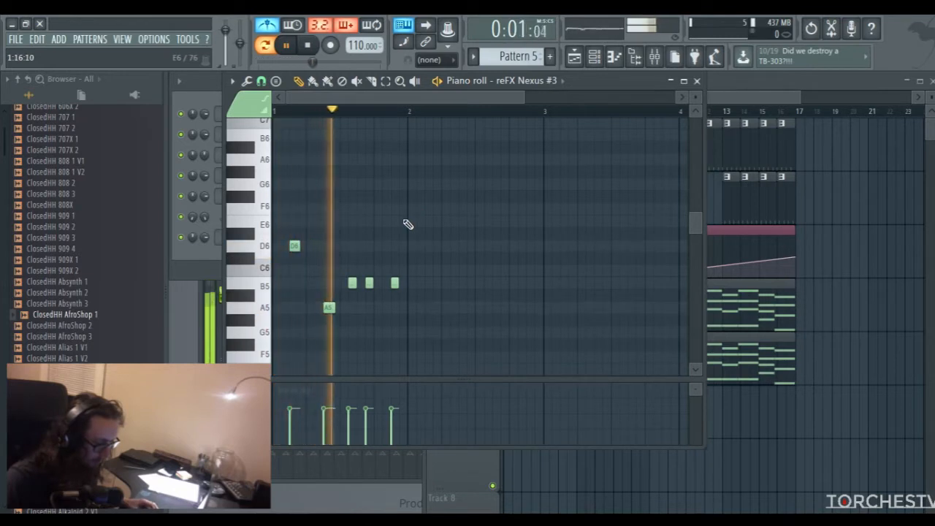
key("space")
Continue the melody in bar 2 with E6 at step 3, A5 at step 7 and short B5 notes at steps 10, 12, 15 and 16
left_click(431, 209)
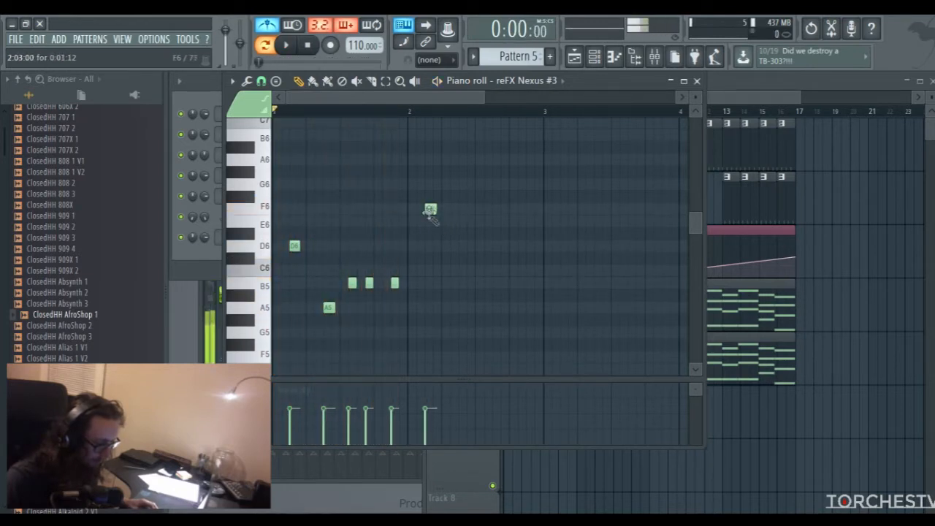
left_click_drag(433, 208, 430, 219)
left_click(464, 307)
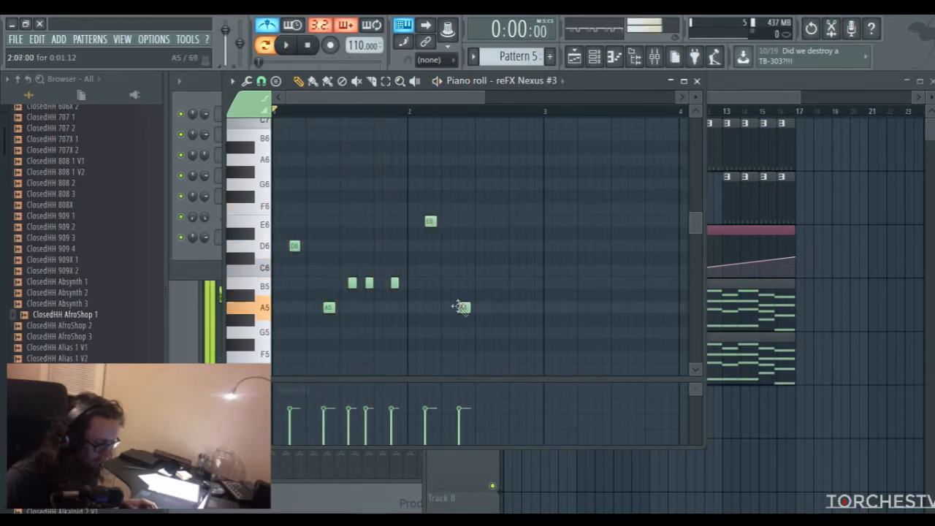
left_click(489, 283)
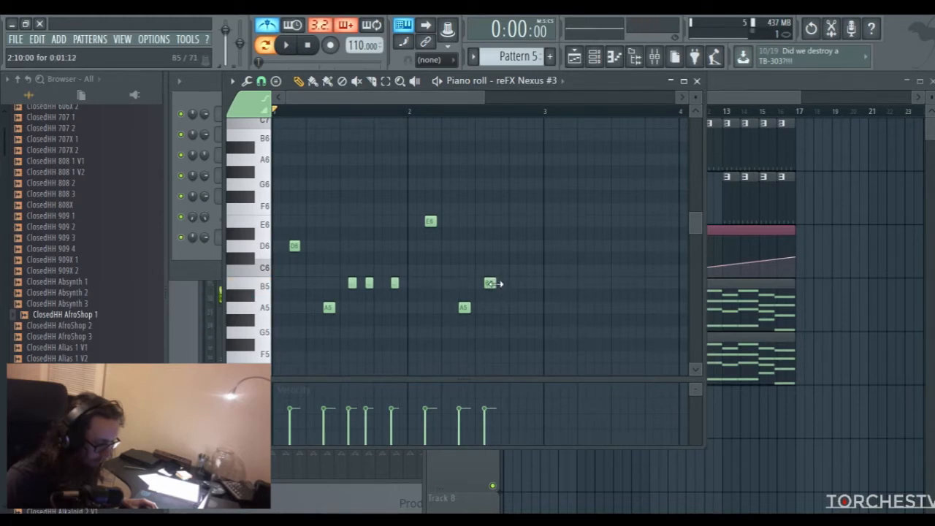
left_click(504, 283)
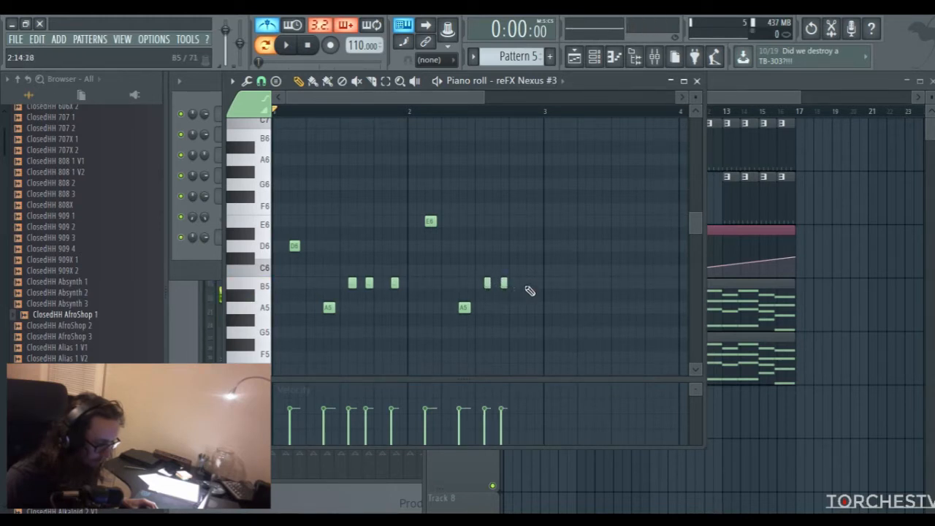
left_click(538, 284)
Listen to the melody and load the AR Bits N Bytes preset in reFX Nexus #3
key("space")
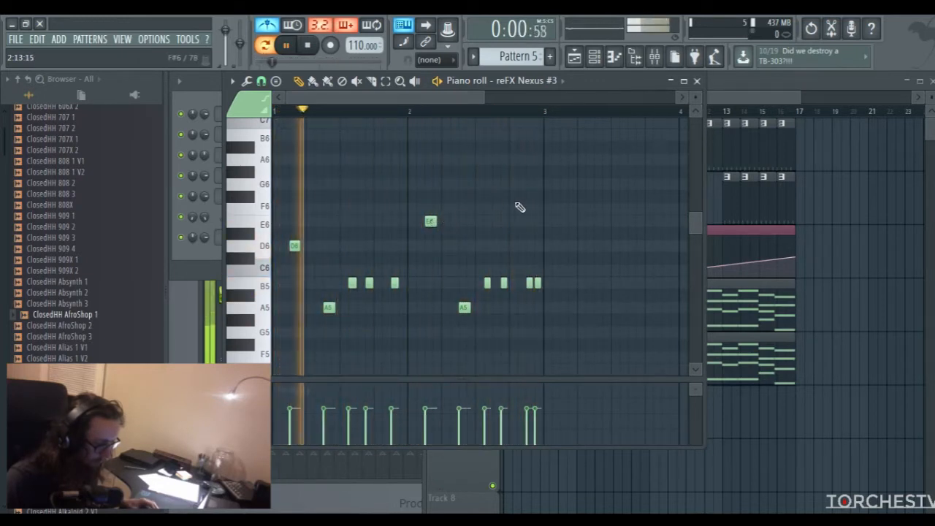
left_click(697, 80)
key("space")
left_click(260, 240)
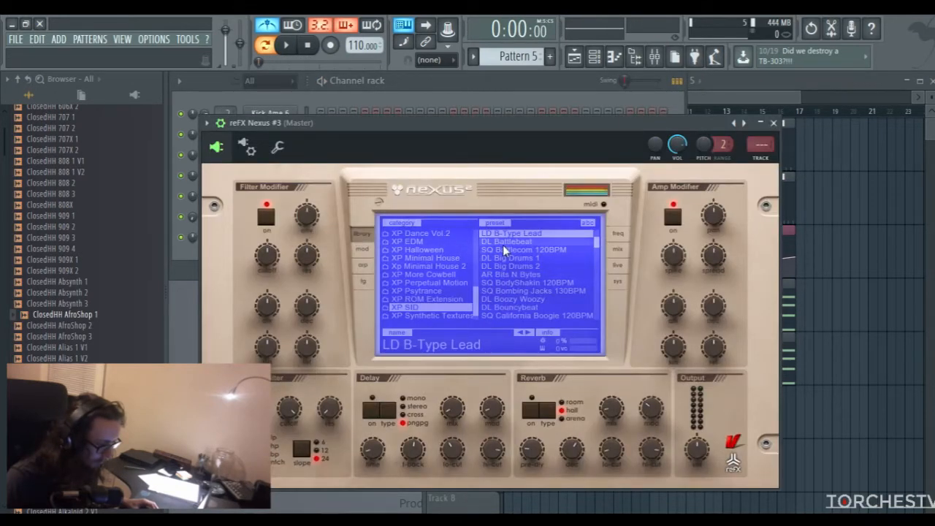
left_click(499, 274)
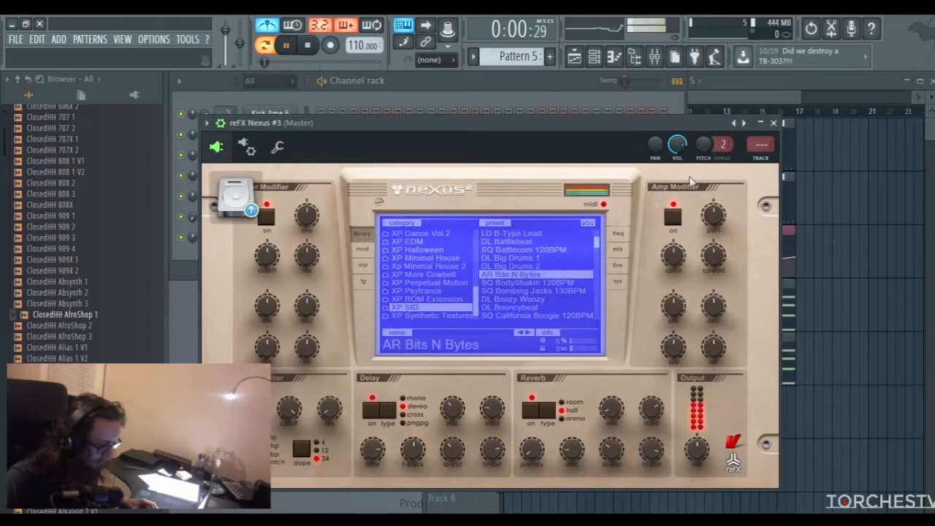
left_click(773, 123)
Transpose all reFX Nexus #3 notes in Pattern 5 up one octave and play them back
left_click(345, 241)
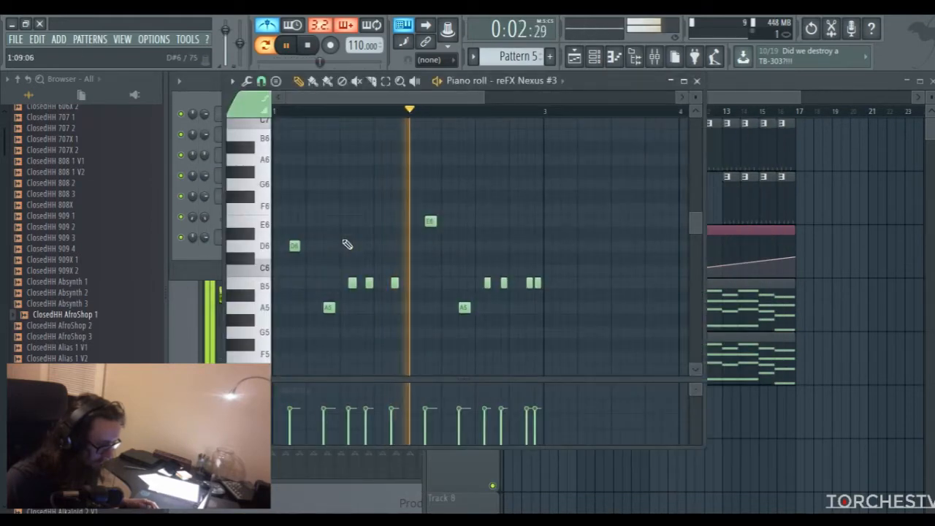
key("ctrl+a")
scroll(307, 267, "up", 1)
key("space")
left_click_drag(295, 283, 295, 131)
key("space")
scroll(570, 160, "up", 2)
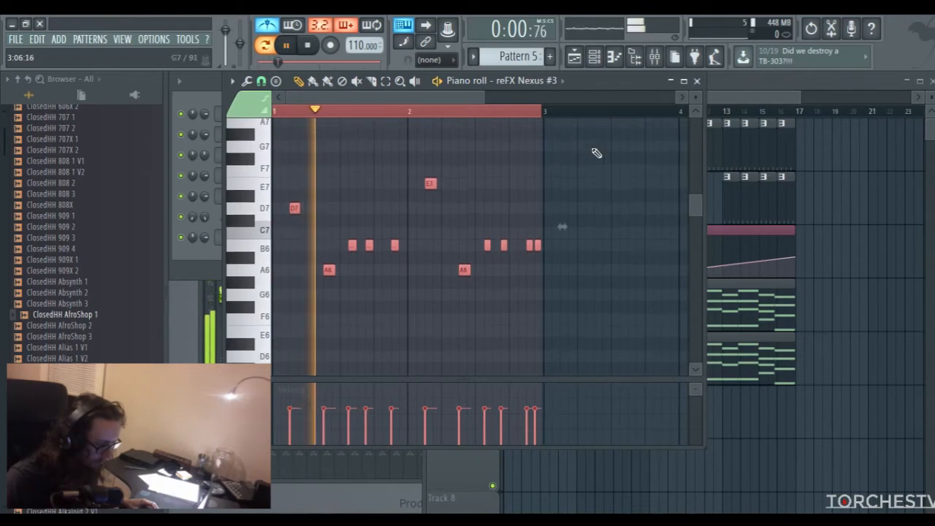
Route reFX Nexus #3 to mixer insert 12 and shorten all of its notes in Pattern 5
left_click(697, 81)
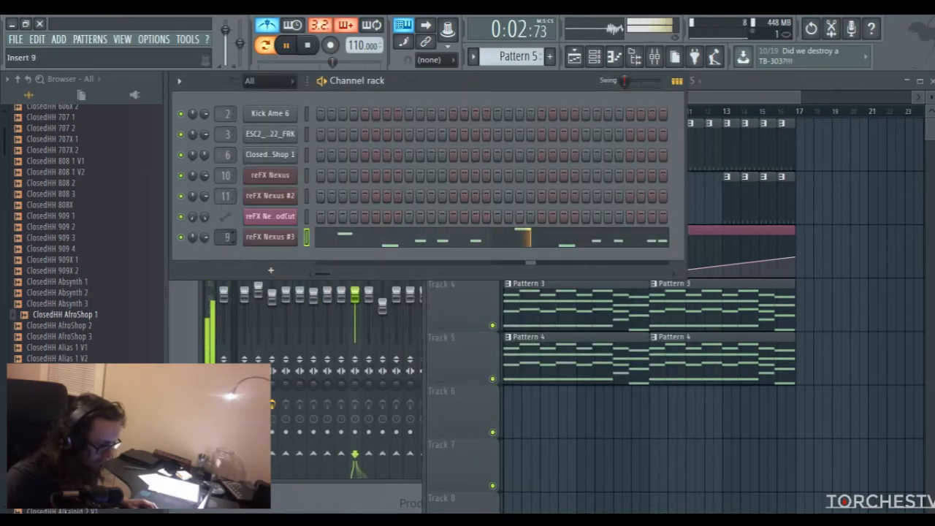
left_click(348, 240)
key("ctrl+a")
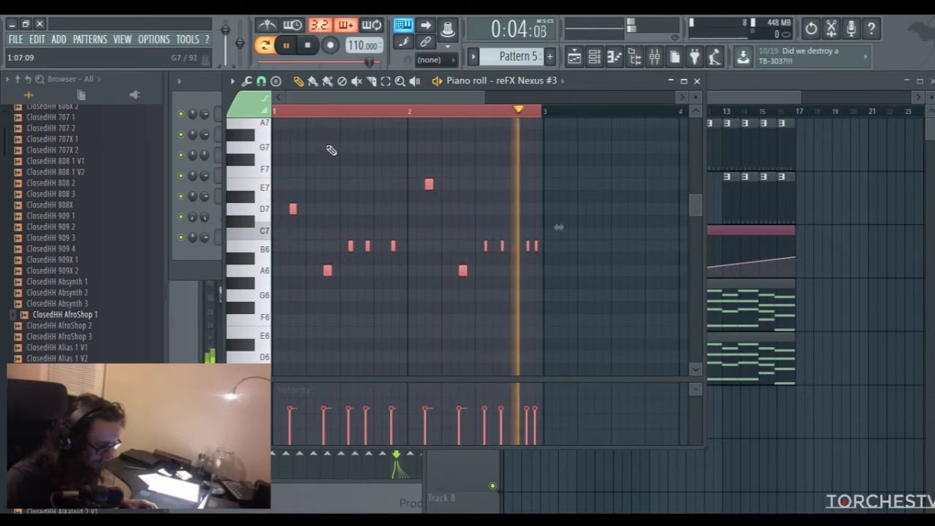
Set the reverb mix of reFX Nexus #3 to 13
left_click(697, 80)
left_click(269, 237)
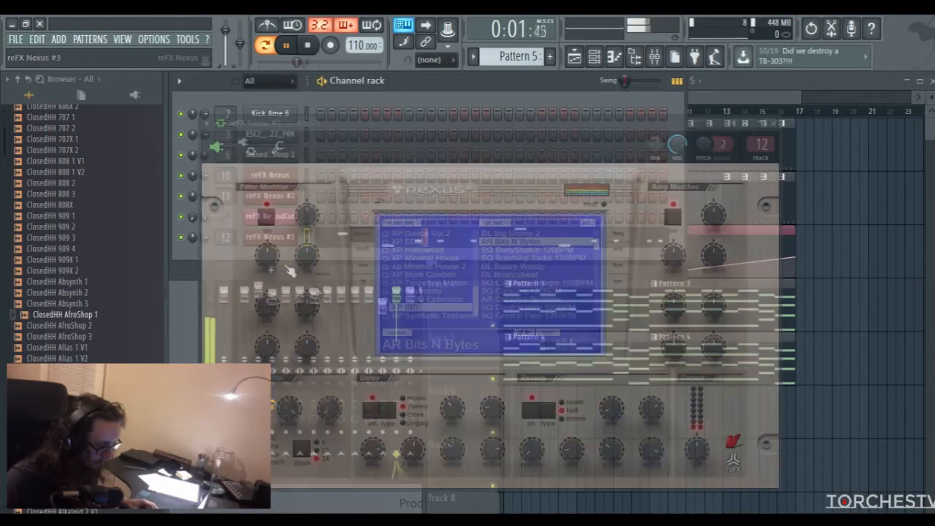
left_click_drag(613, 410, 615, 404)
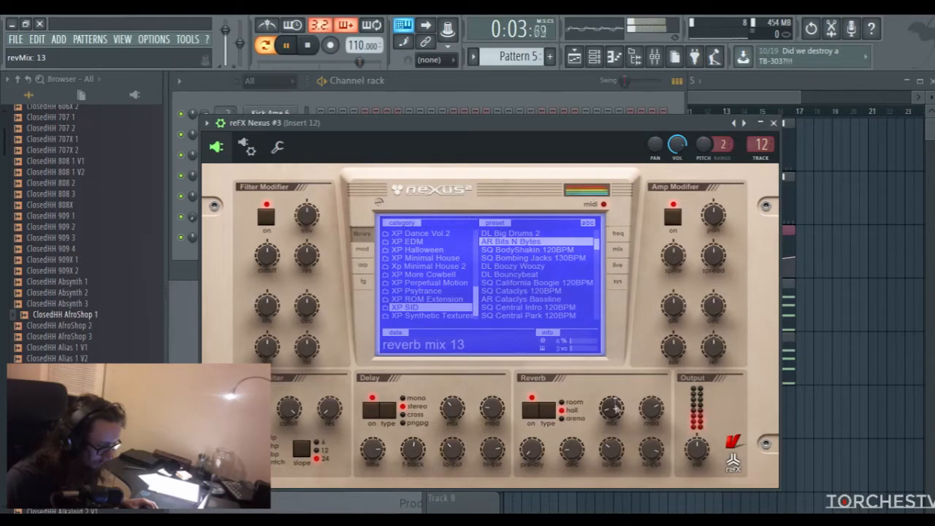
left_click(774, 123)
Paint Pattern 5 clips on Track 6 from bar 5 to bar 17 and play the song from bar 4
left_click(757, 102)
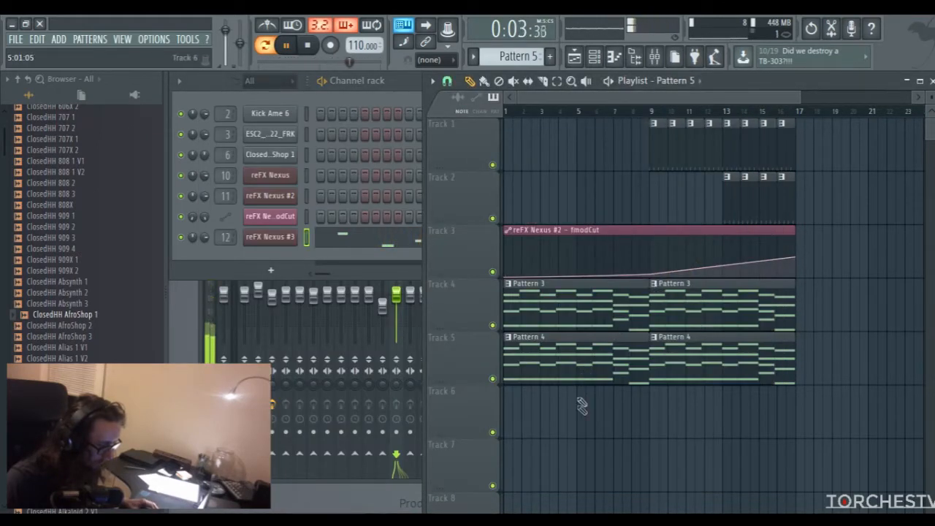
left_click(483, 81)
key("space")
left_click_drag(581, 408, 765, 422)
left_click(561, 111)
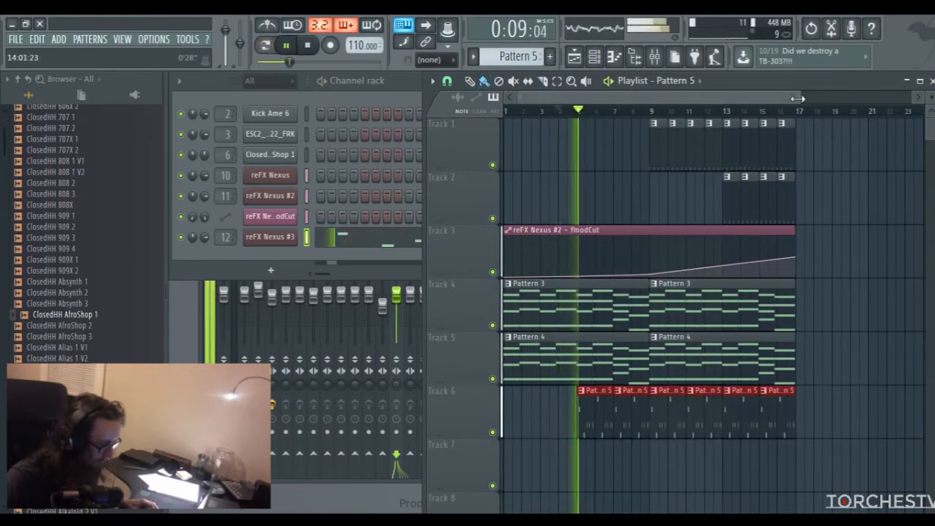
Lower the reFX Nexus #3 channel volume to 71% while the song plays
left_click_drag(797, 97, 811, 97)
left_click(203, 238)
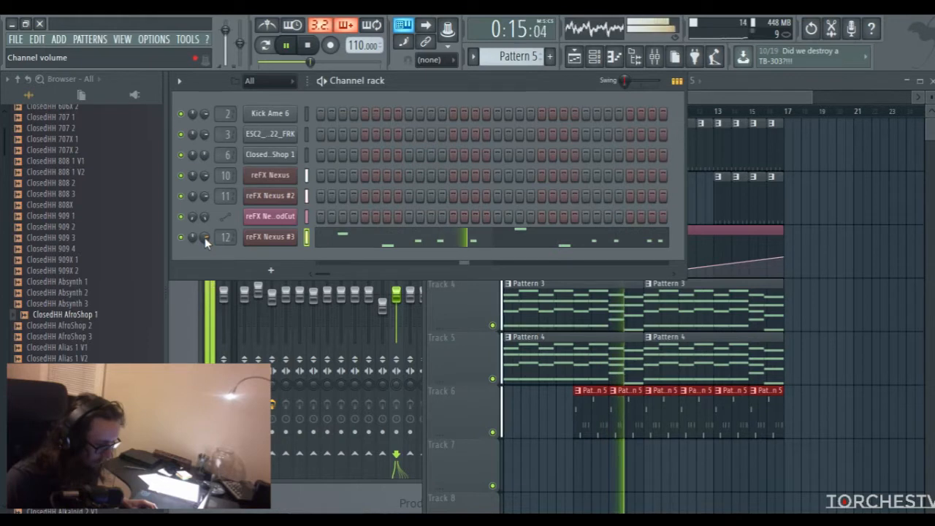
left_click_drag(205, 237, 205, 241)
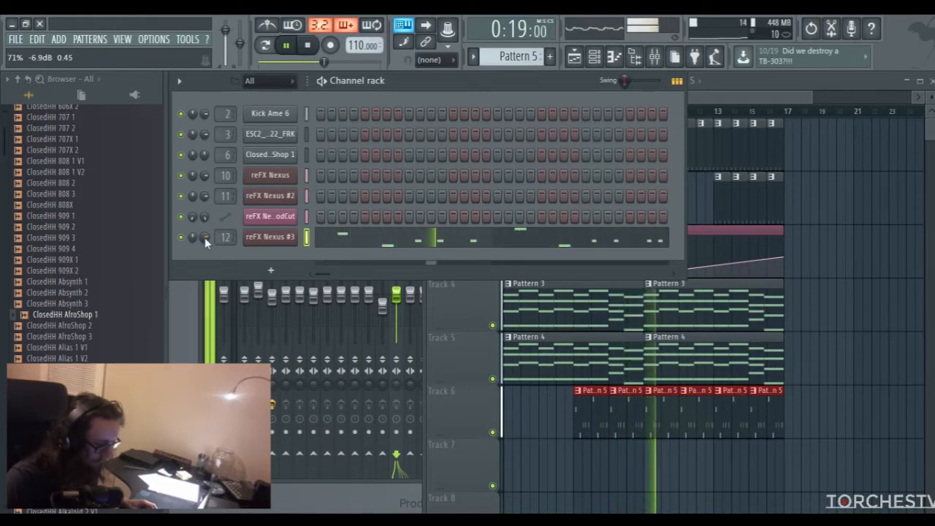
left_click_drag(685, 100, 422, 101)
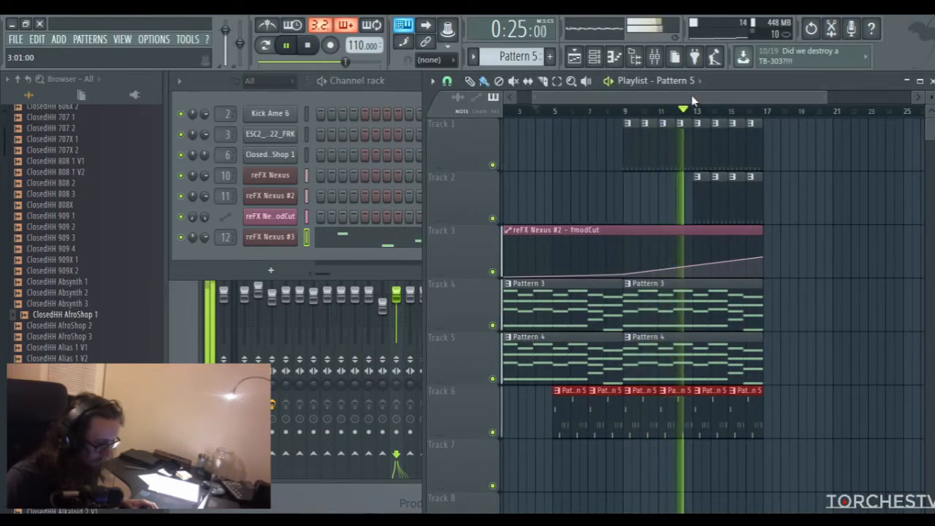
Add Fruity Reeverb to slot 6 of mixer insert 12 and play the song to hear it
key("space")
left_click_drag(691, 98, 658, 99)
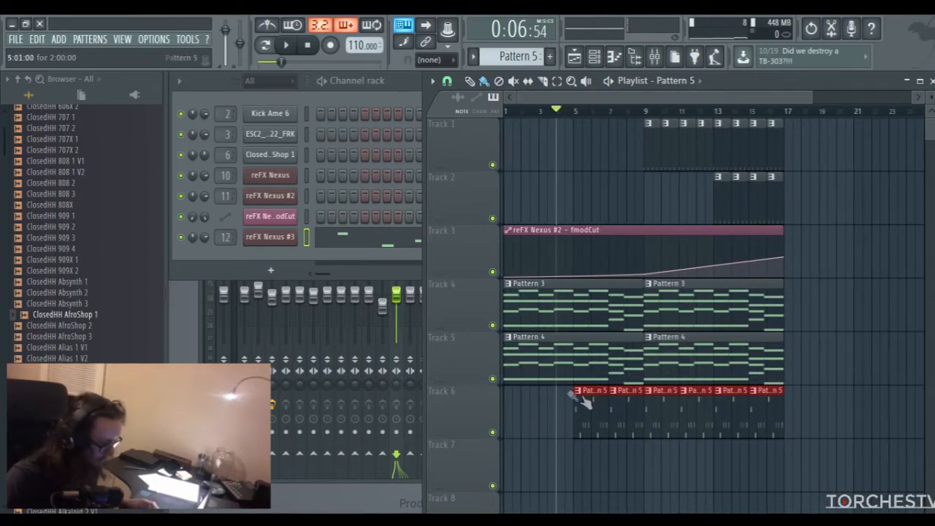
left_click(399, 301)
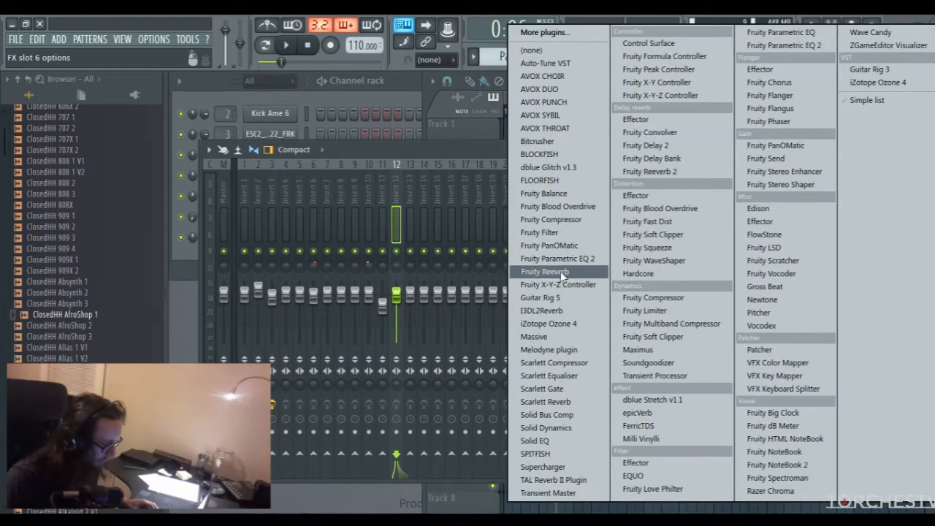
left_click(563, 272)
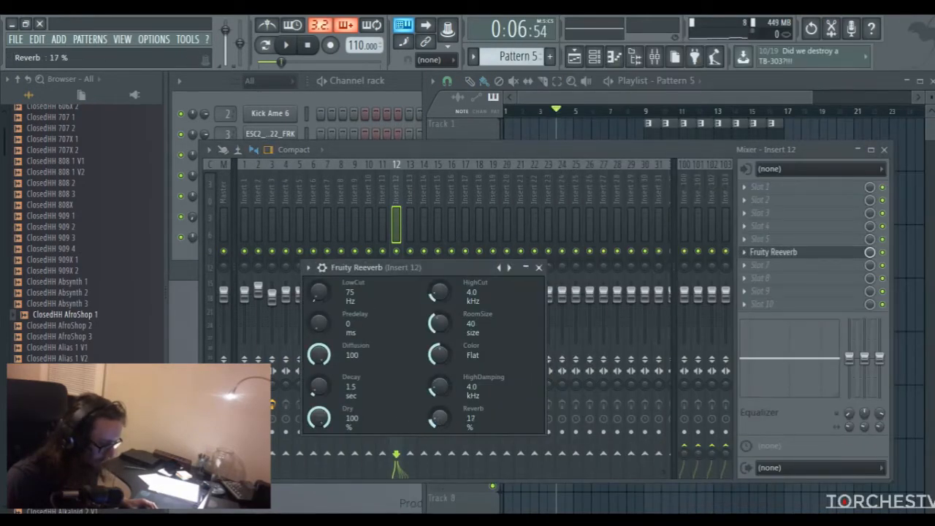
key("space")
left_click(539, 268)
left_click(592, 99)
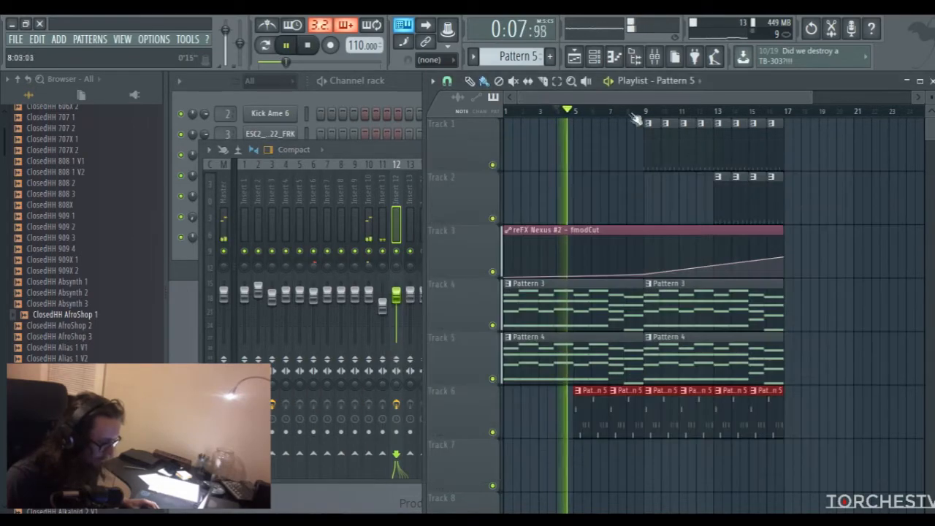
Add Fruity Parametric EQ 2 to slot 4 of mixer insert 12
left_click(397, 151)
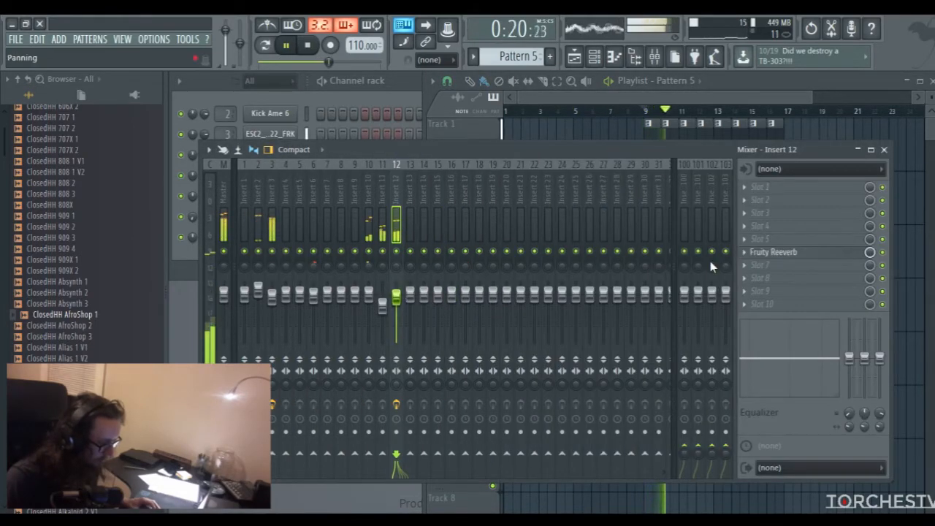
key("space")
left_click(745, 231)
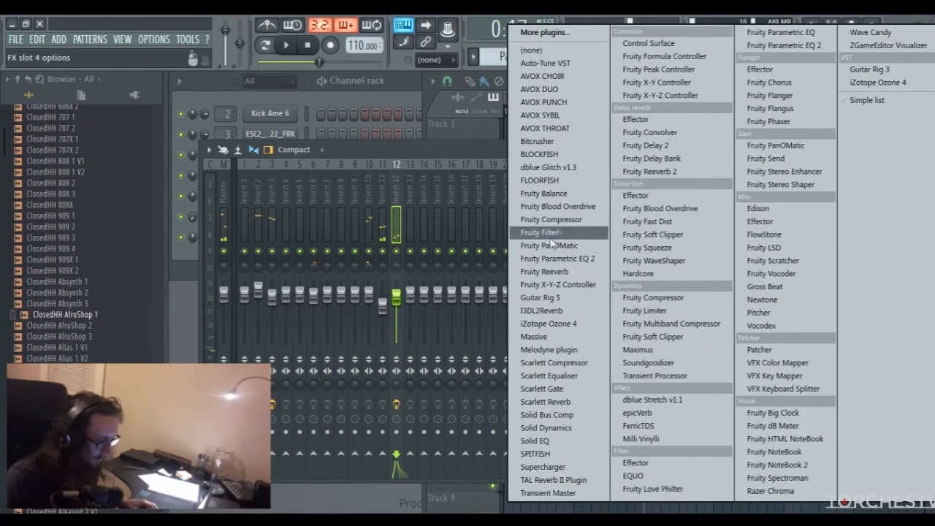
left_click(541, 257)
key("space")
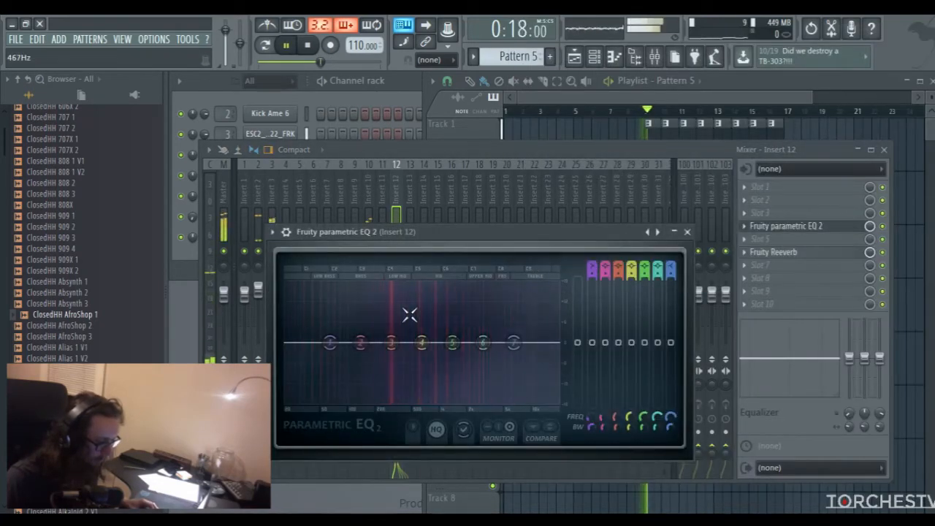
key("space")
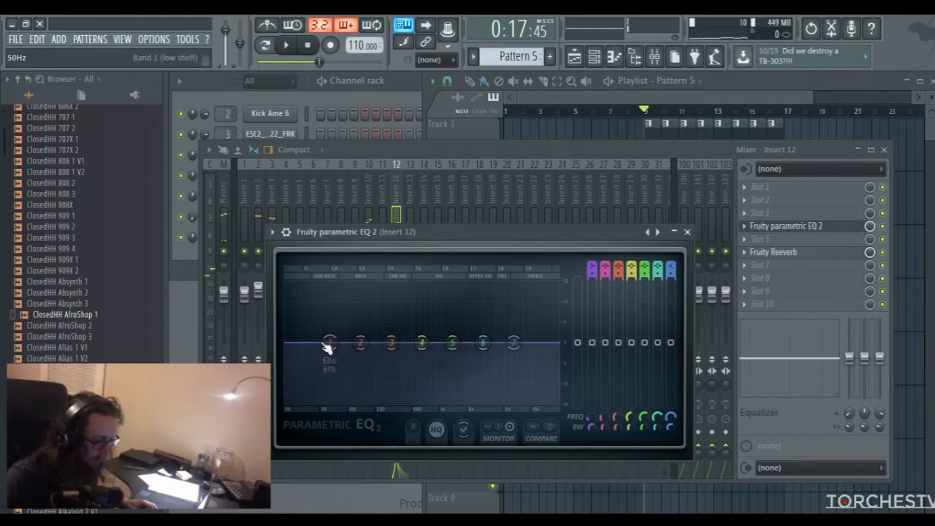
Make band 1 of the insert 12 EQ a high pass at just under 100 Hz, checking it against playback
left_click_drag(592, 264, 592, 282)
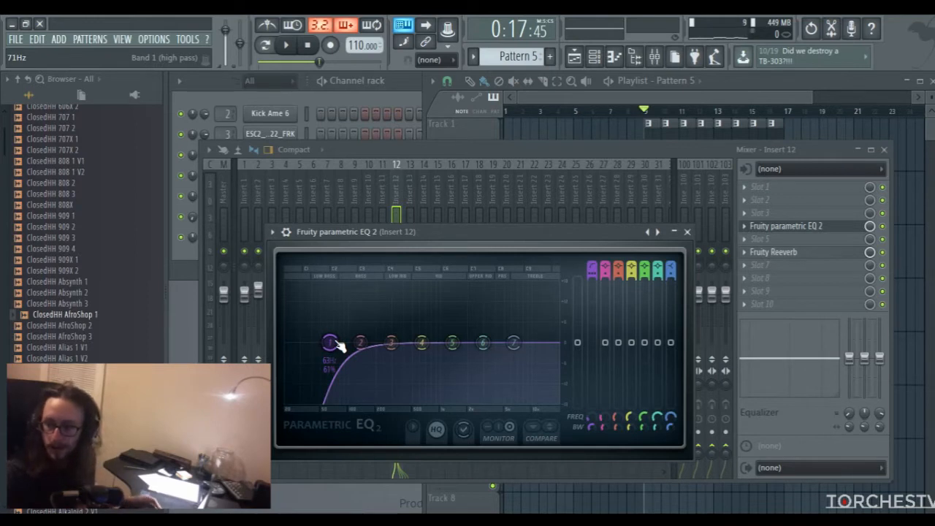
left_click_drag(331, 343, 352, 343)
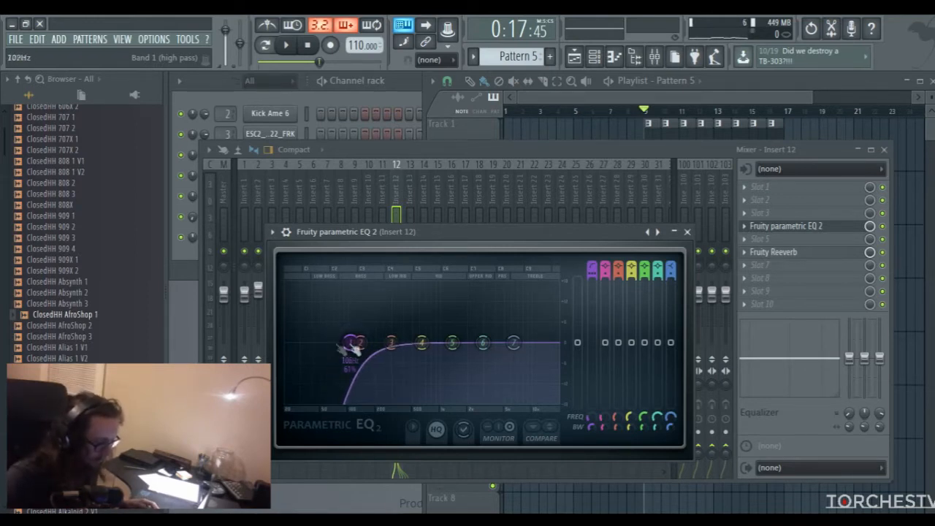
key("space")
left_click_drag(352, 344, 345, 342)
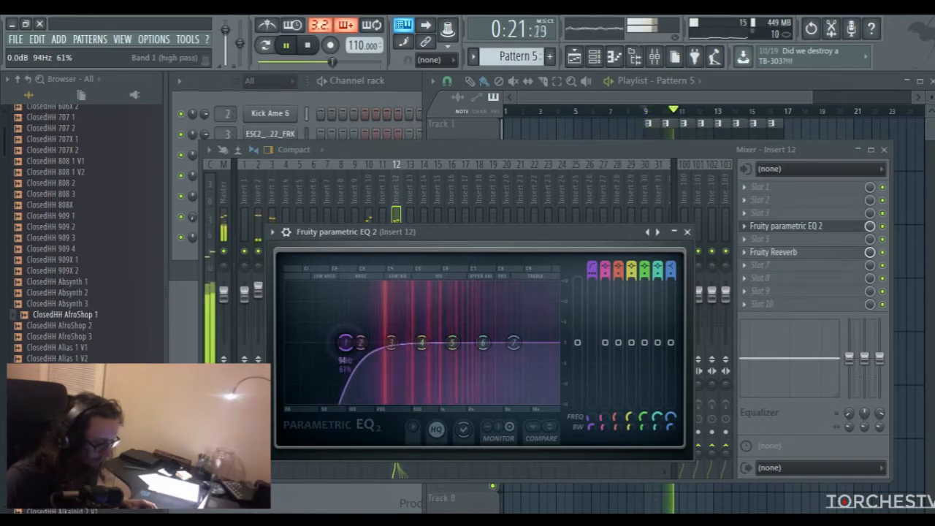
key("space")
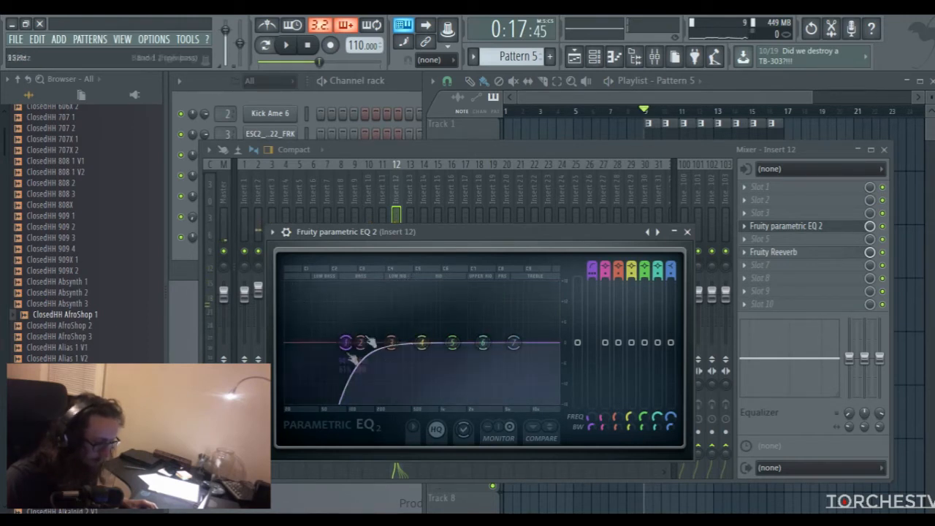
left_click_drag(346, 342, 348, 342)
key("space")
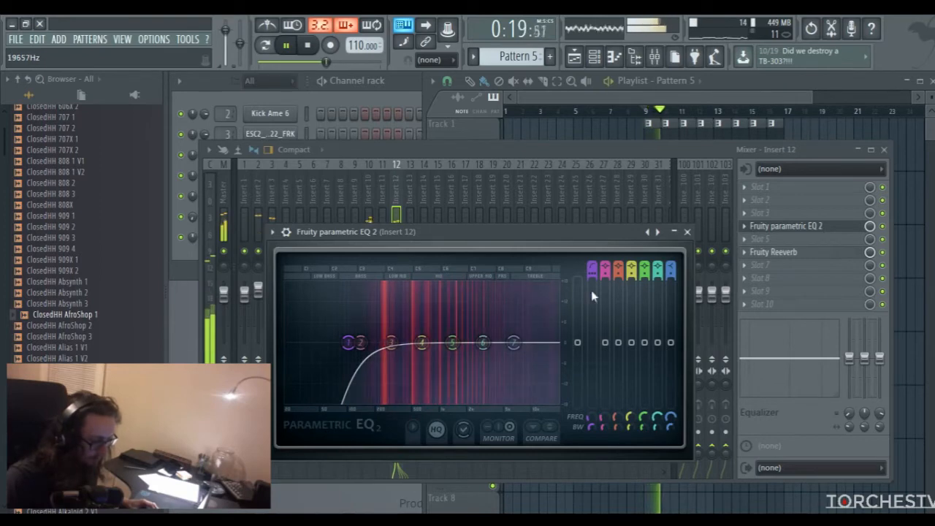
left_click(687, 232)
key("space")
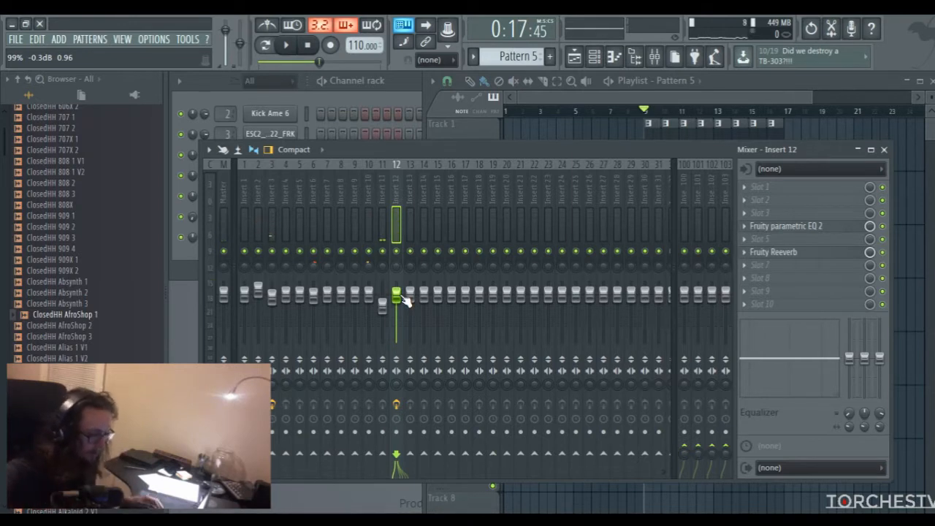
Create a new empty pattern with the default name Pattern 6
left_click(653, 106)
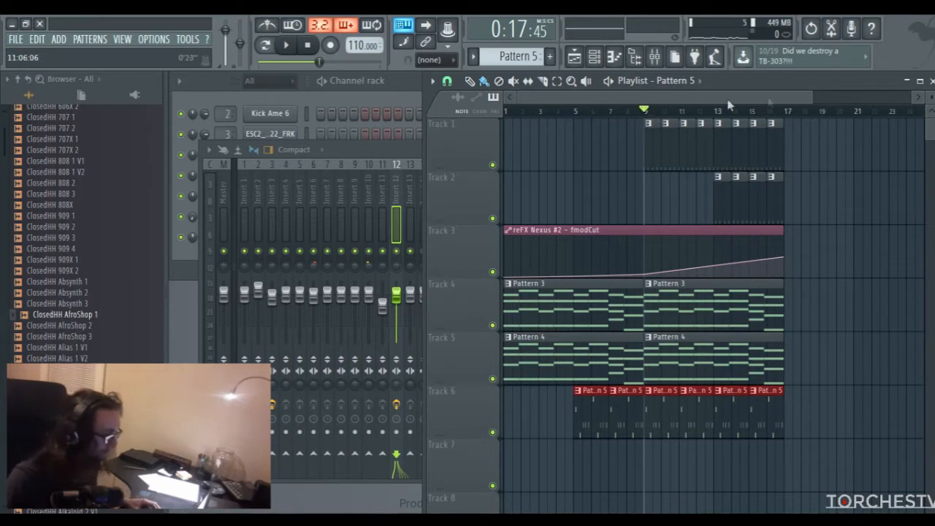
left_click_drag(812, 97, 853, 96)
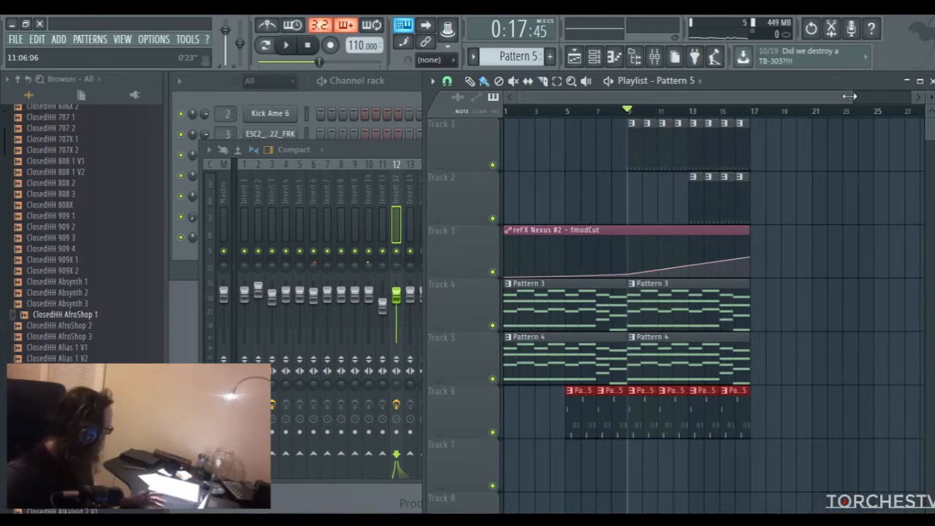
left_click_drag(752, 98, 778, 98)
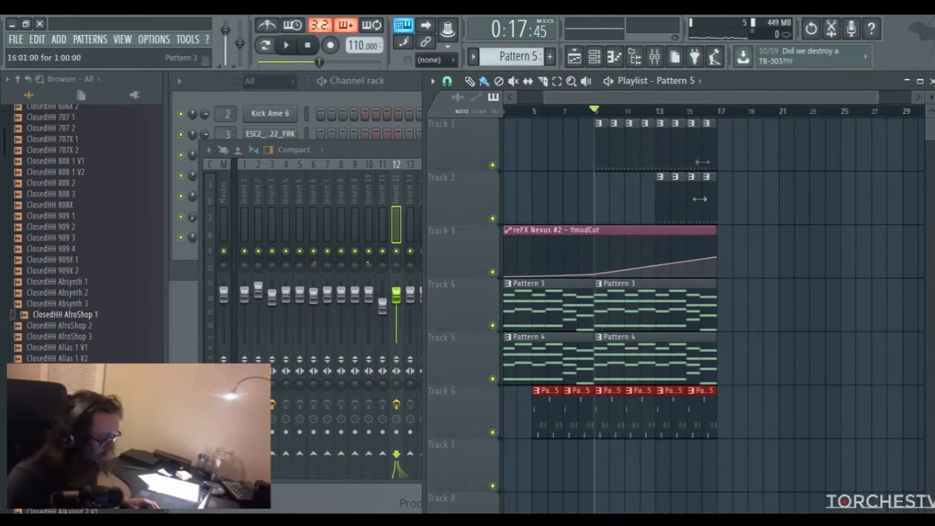
left_click_drag(703, 99, 722, 99)
left_click(549, 57)
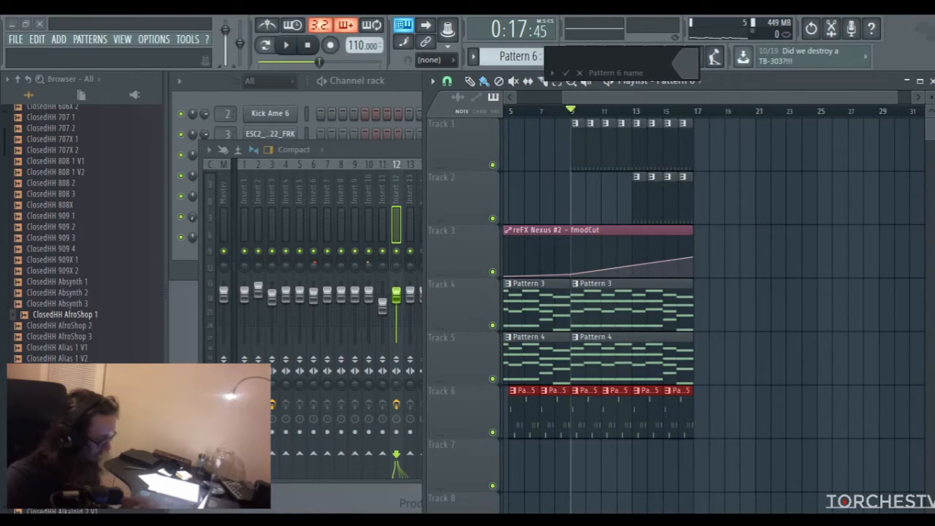
key("Return")
Examine the reFX Nexus chord notes of Pattern 3 in the piano roll
double_click(612, 320)
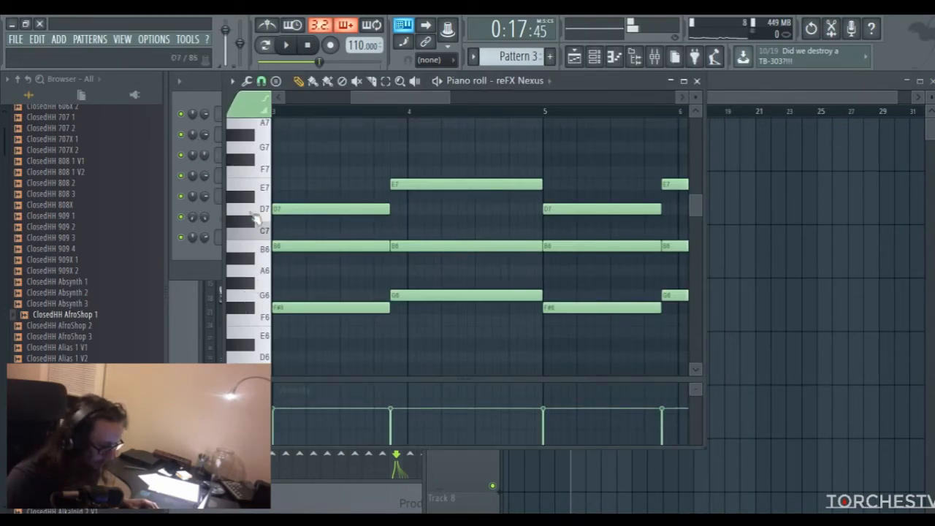
scroll(281, 285, "down", 3)
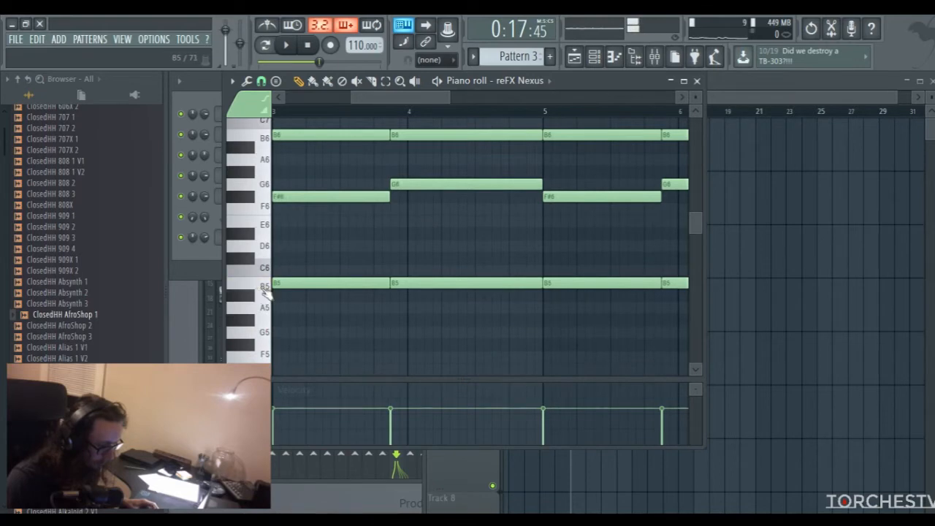
left_click(697, 80)
left_click_drag(706, 101, 716, 104)
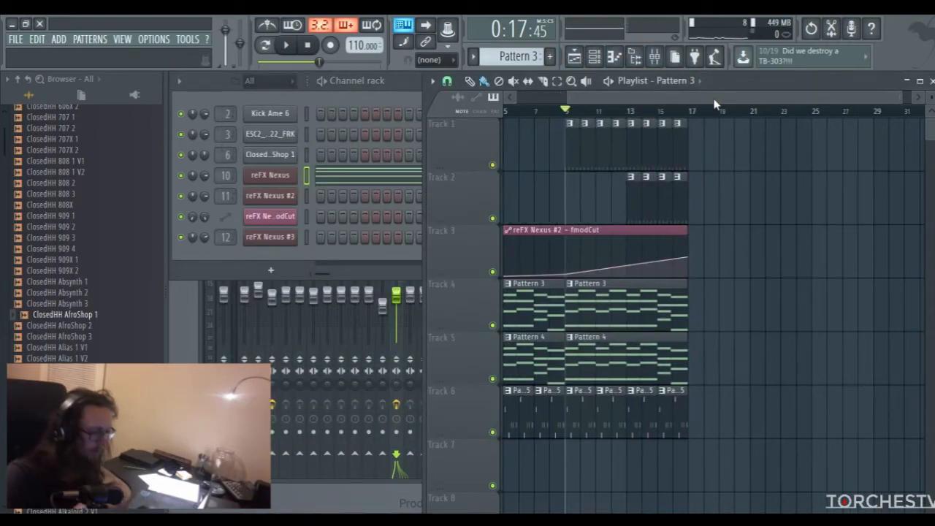
Switch back to the empty Pattern 6 and open the piano roll of the reFX Nexus channel
left_click(550, 57)
key("Return")
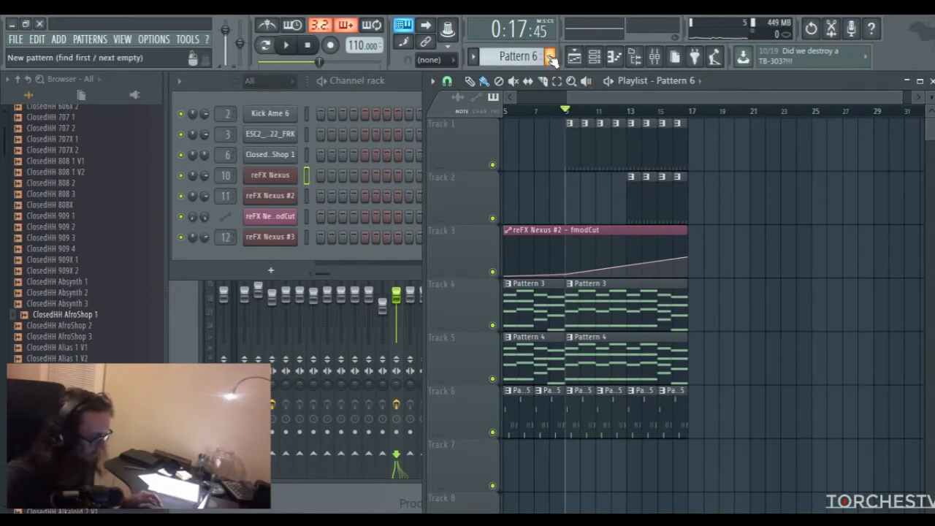
right_click(293, 176)
left_click(315, 175)
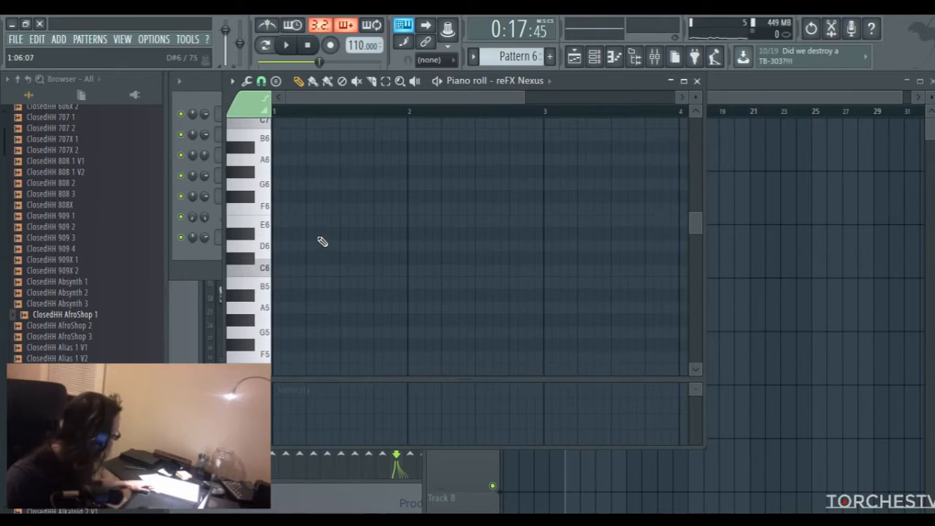
Draw an A5 note across bar 1 and a D6 note of the same length across bar 2
left_click(283, 310)
left_click_drag(278, 307, 371, 307)
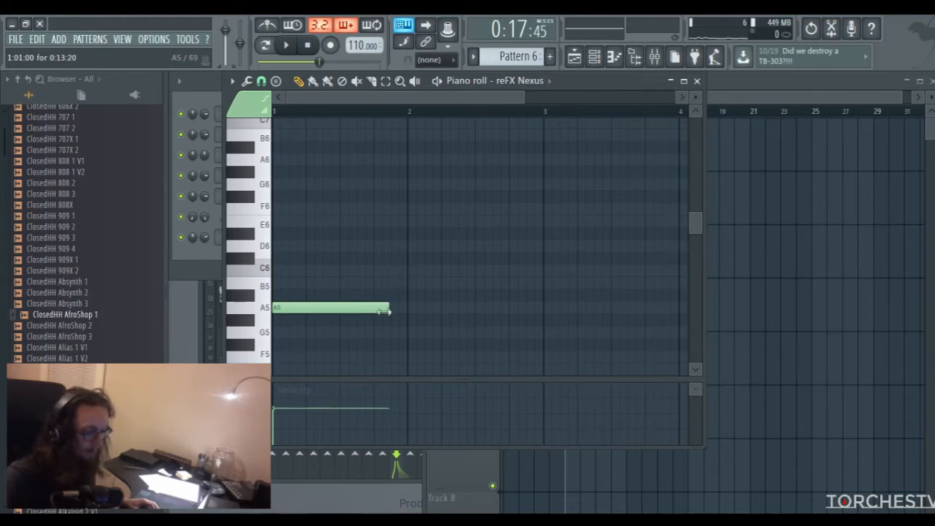
left_click_drag(409, 245, 408, 218)
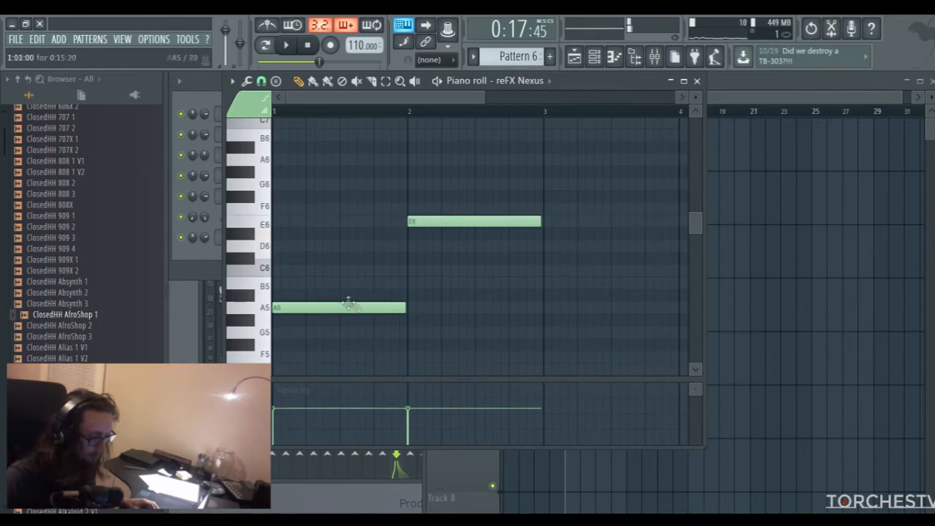
left_click_drag(421, 220, 417, 255)
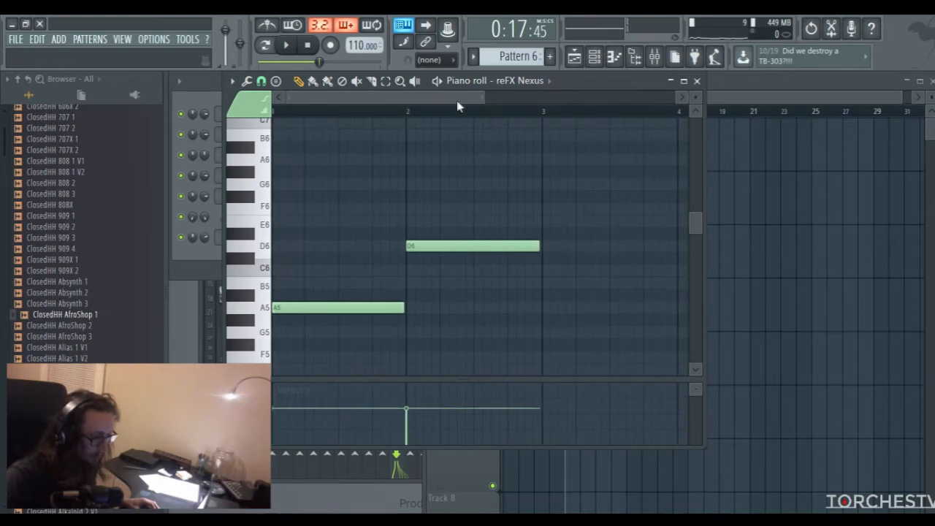
Shorten the A5 note to 0:13:20 and move the D6 note earlier so it starts where A5 ends
left_click_drag(479, 95, 541, 97)
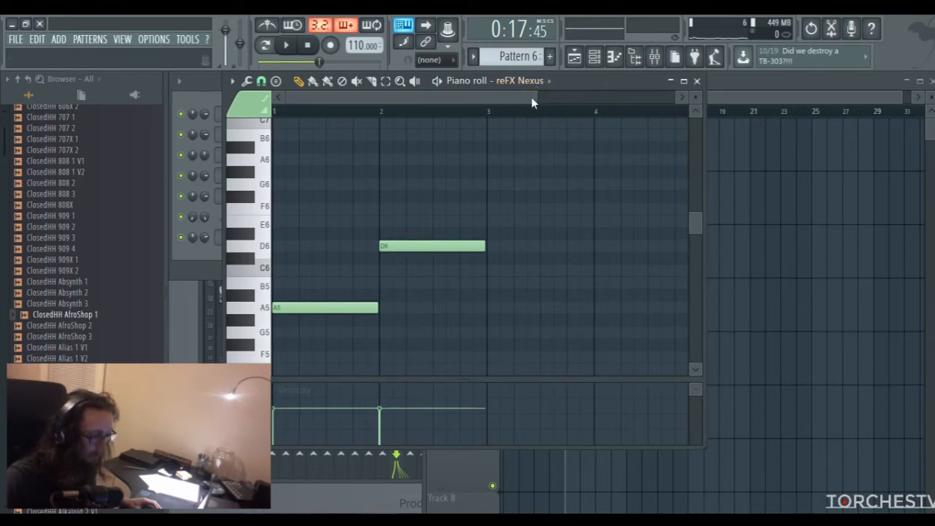
left_click_drag(533, 97, 437, 102)
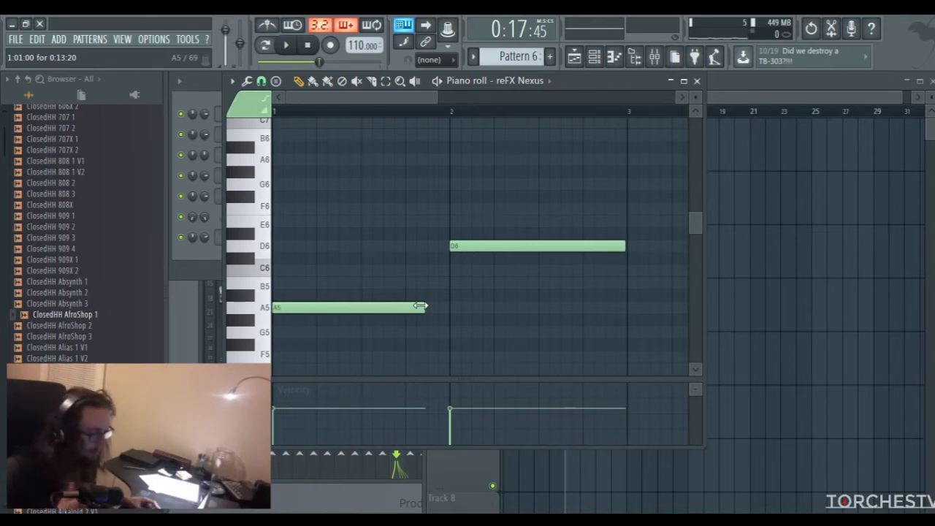
left_click_drag(501, 246, 479, 246)
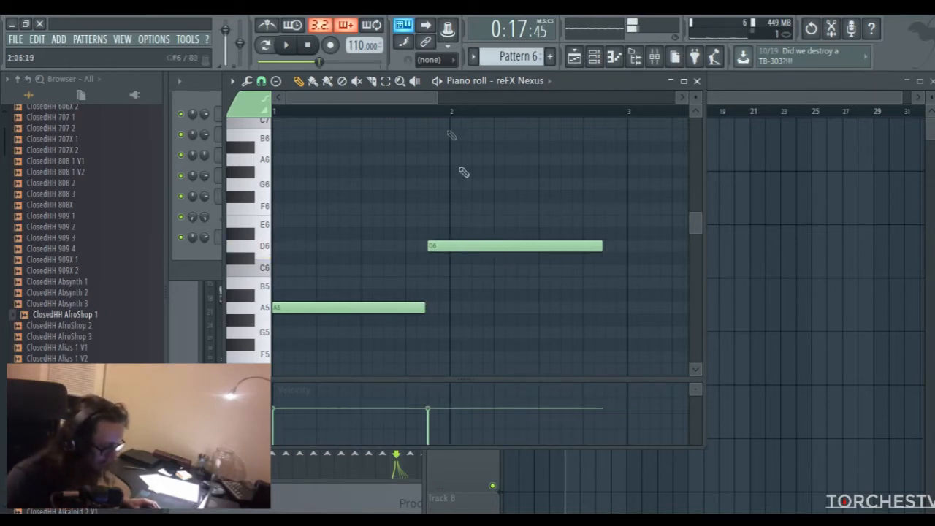
Add an F5 note directly after D6 at 2:15:00 and extend it to the end of bar 4
left_click_drag(440, 94, 575, 226)
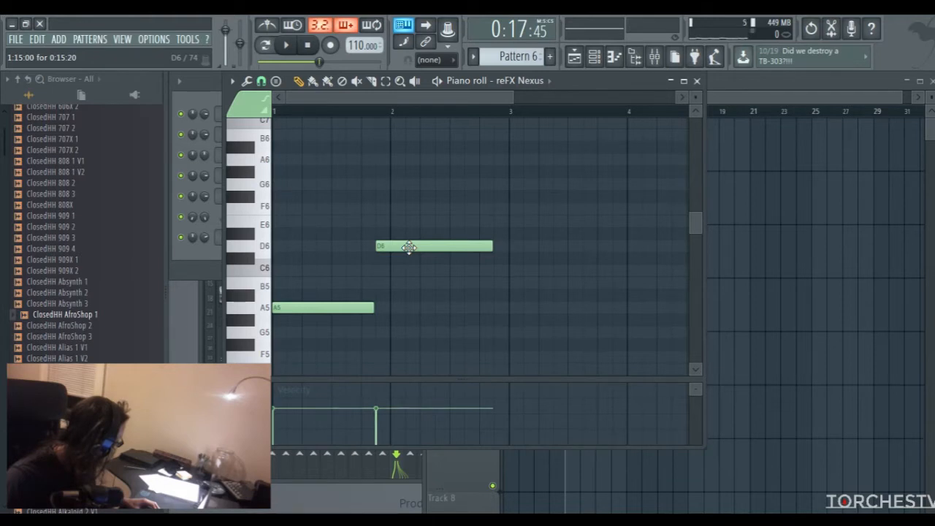
left_click(501, 363)
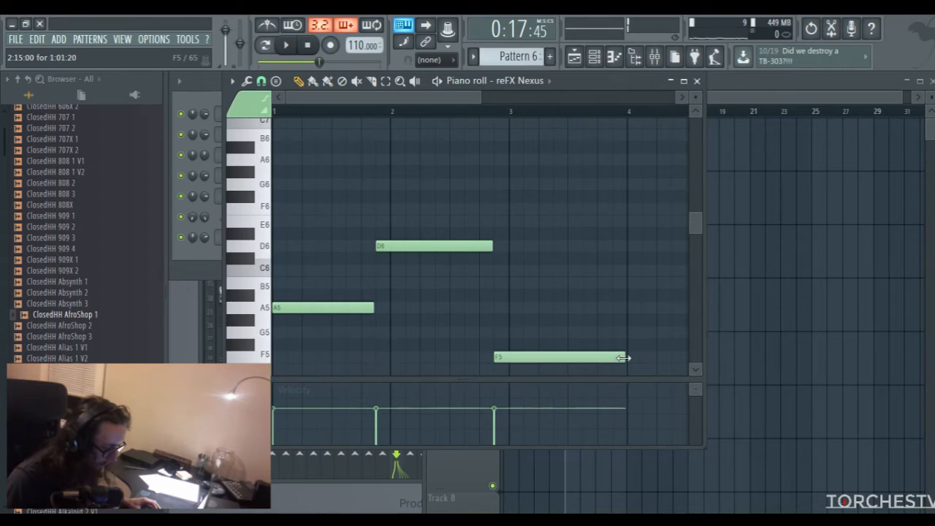
left_click_drag(481, 98, 529, 98)
left_click_drag(556, 358, 650, 358)
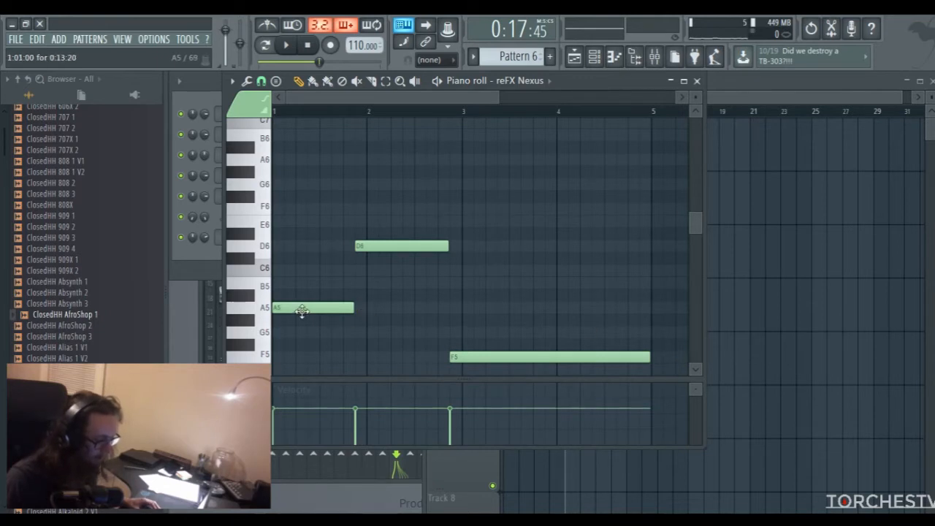
Stack E6, A6 and C7 notes of equal length above the first A5 note
left_click_drag(286, 235, 269, 217)
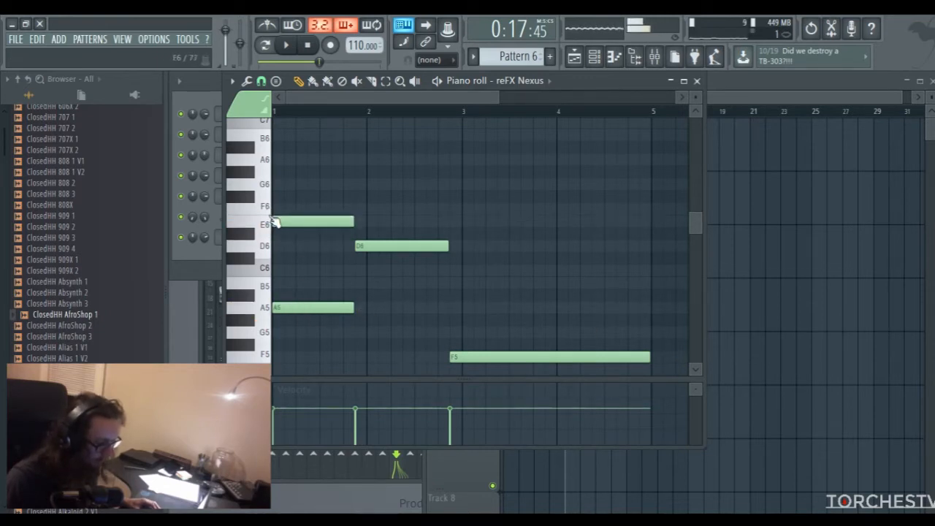
left_click(284, 160)
left_click(280, 131)
Stack F6 and A6 notes of equal length above the D6 note
left_click(382, 246)
scroll(379, 285, "up", 1)
scroll(378, 287, "up", 1)
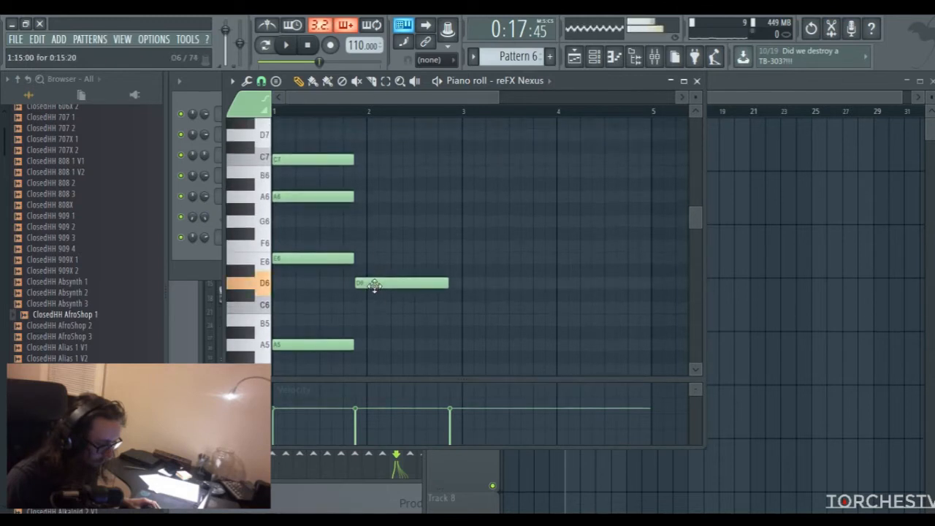
left_click(355, 244)
left_click_drag(356, 211, 357, 192)
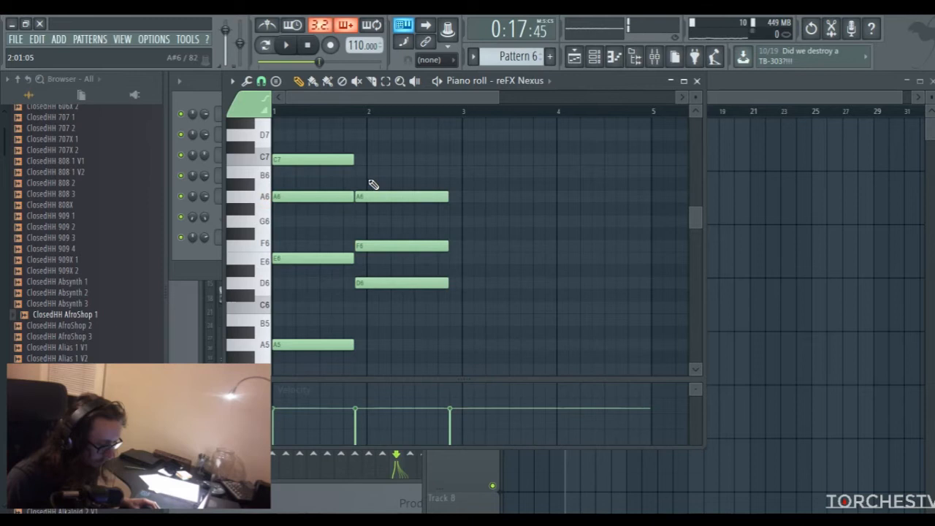
scroll(396, 267, "down", 3)
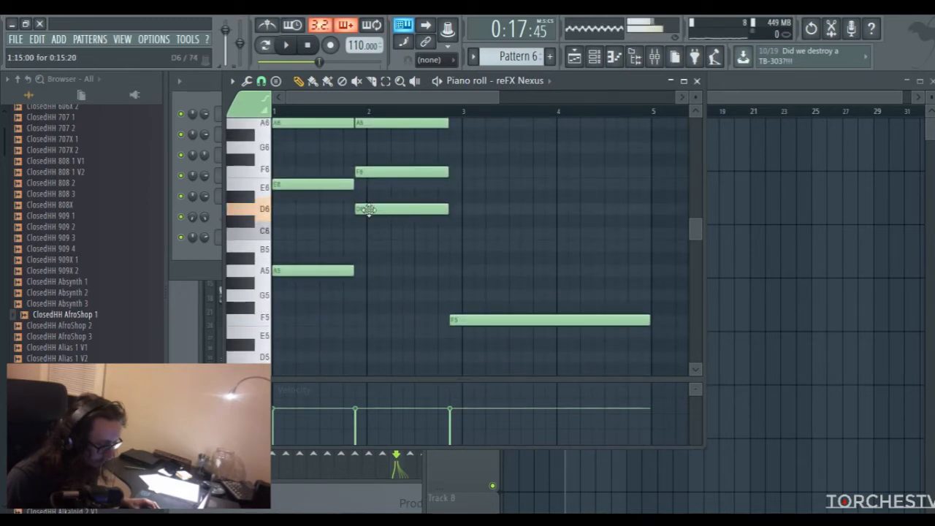
Add an A5 note to the second chord and stack C6, F6 and A6 notes above the F5 note in the third chord
left_click(366, 271)
left_click(481, 322)
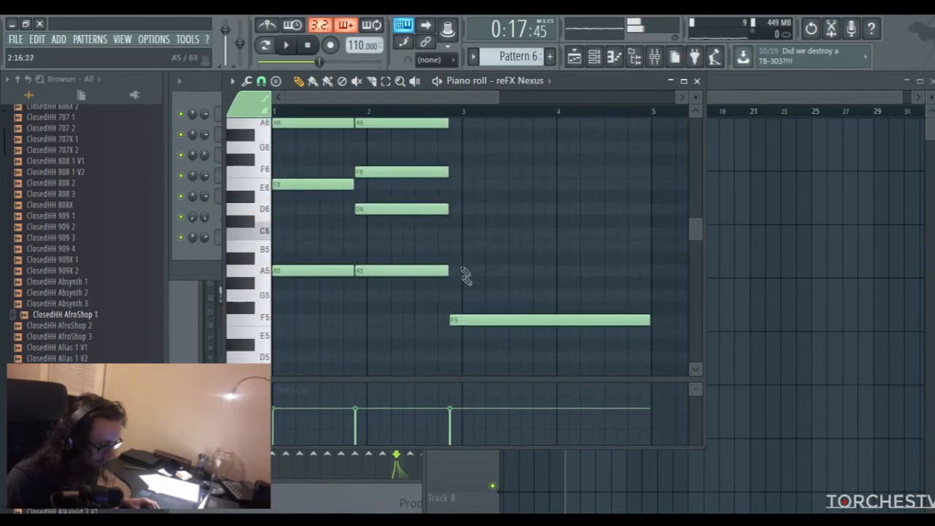
left_click(455, 233)
left_click(455, 172)
left_click(453, 122)
scroll(463, 239, "up", 3)
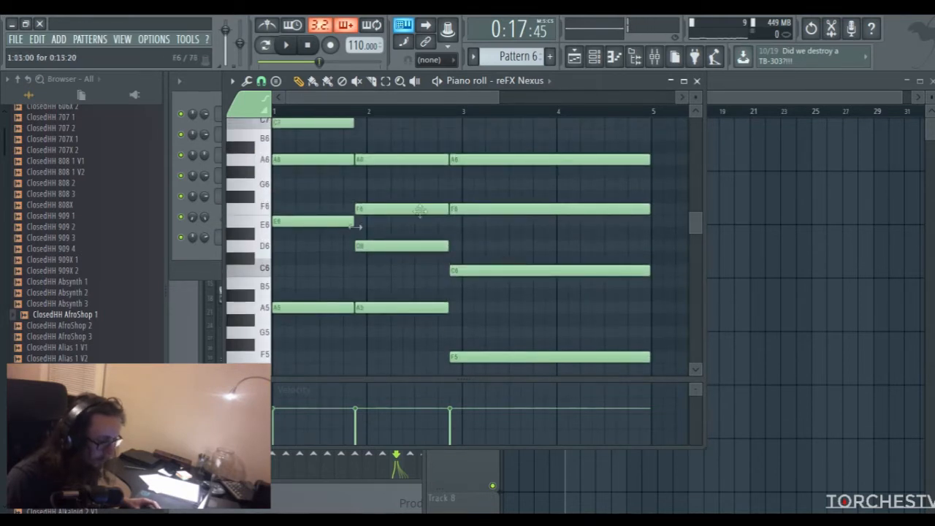
scroll(382, 250, "up", 3)
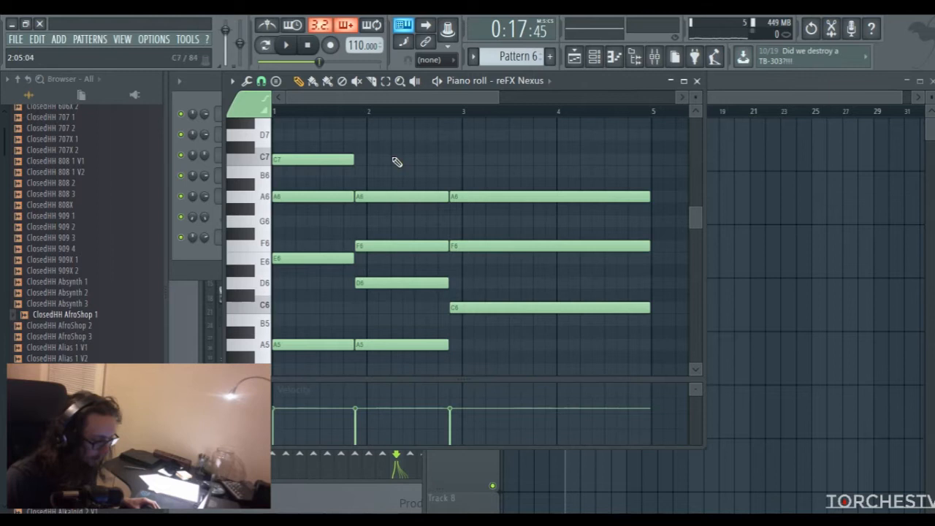
Delete the second chord's A5 note and redraw it, shortened to end where the third chord starts
scroll(430, 295, "down", 3)
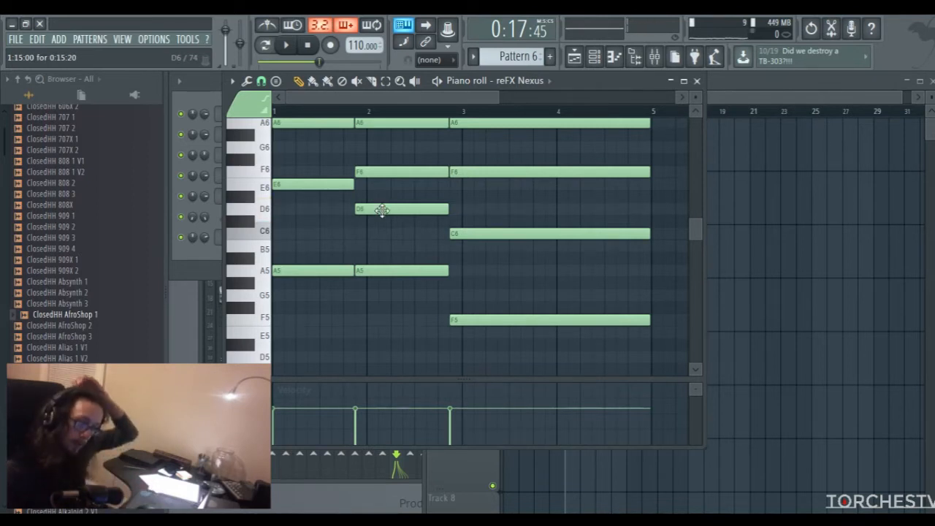
scroll(379, 210, "up", 2)
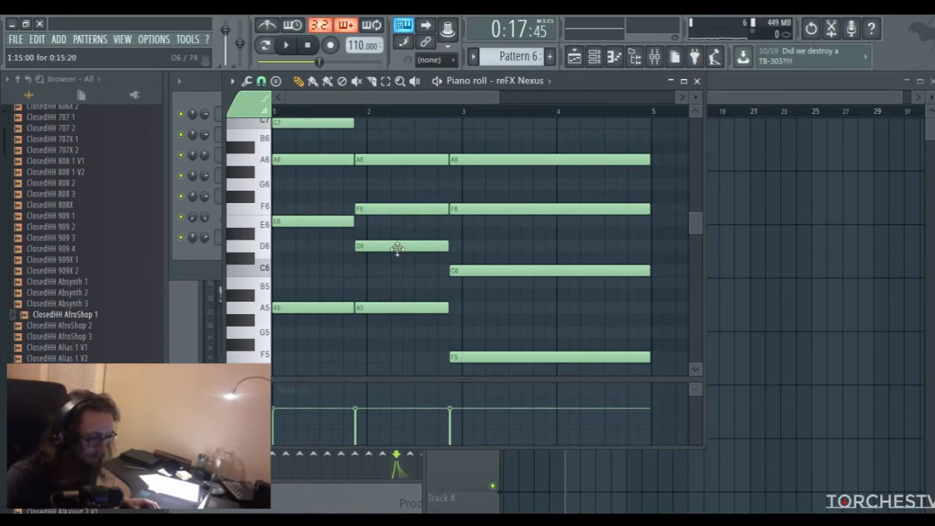
right_click(394, 307)
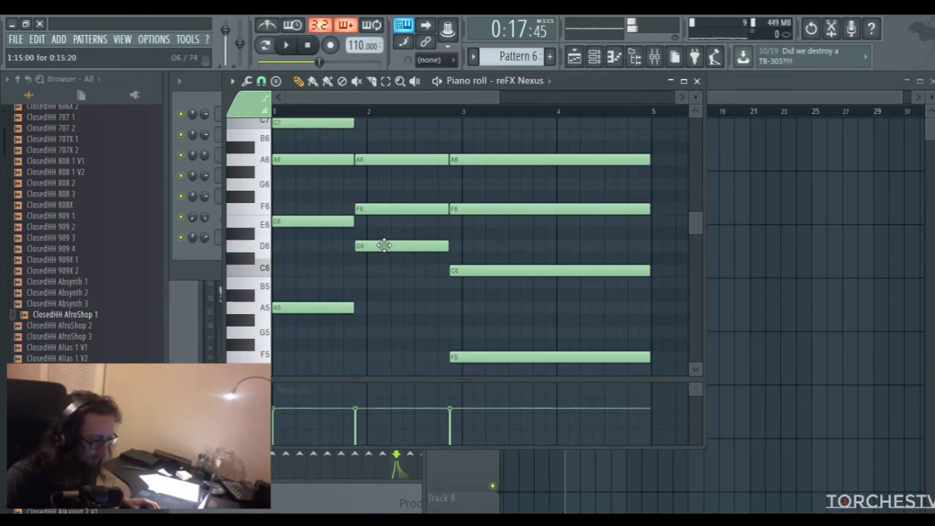
left_click(360, 312)
left_click_drag(550, 309, 450, 316)
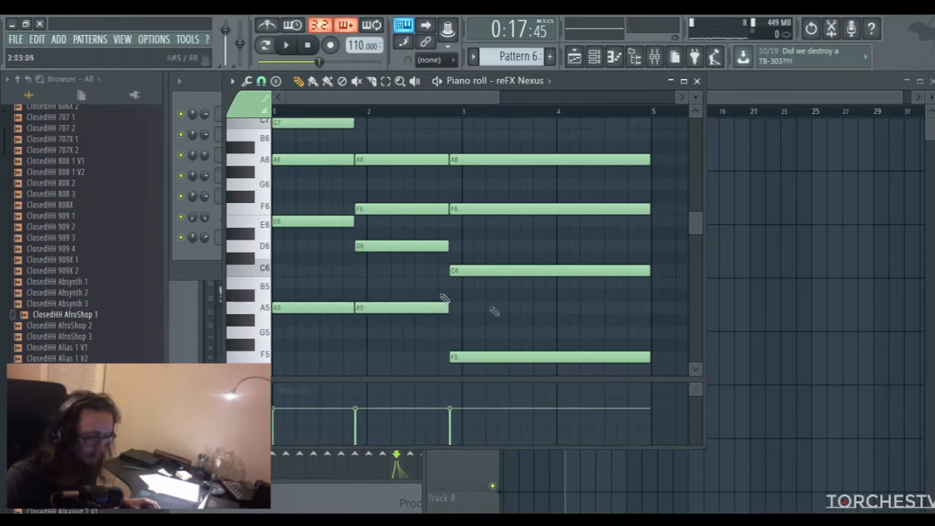
Audition the progression and top the second chord with a D7 note and the third chord with a C7 note
scroll(459, 313, "up", 3)
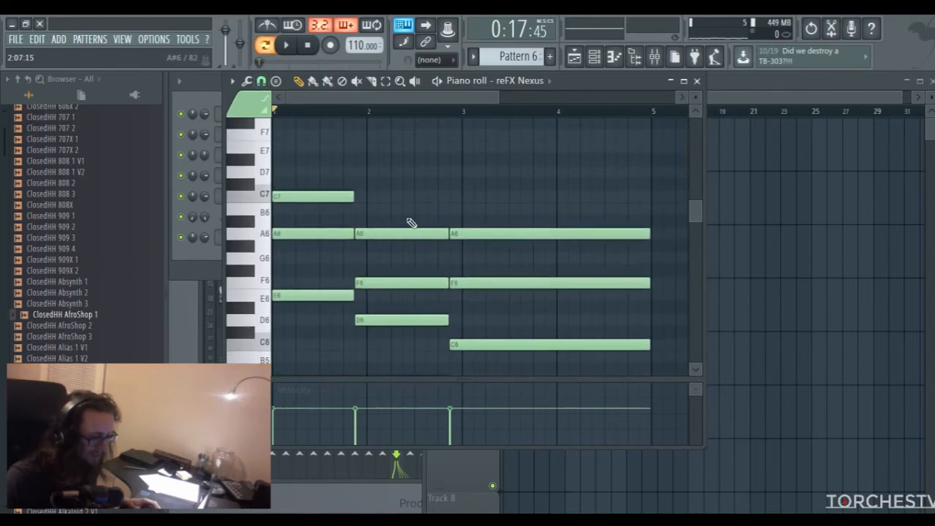
scroll(412, 223, "down", 2)
key("space")
scroll(442, 232, "down", 2)
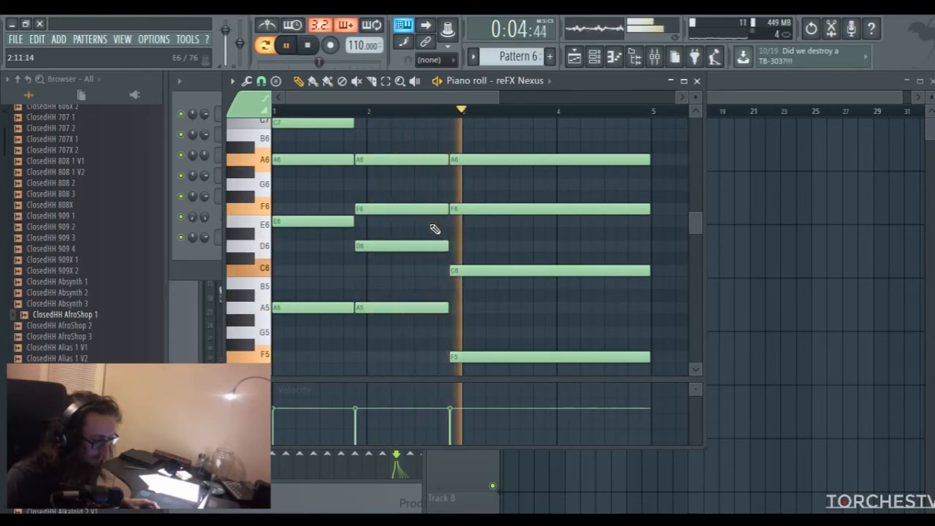
scroll(431, 227, "up", 4)
key("space")
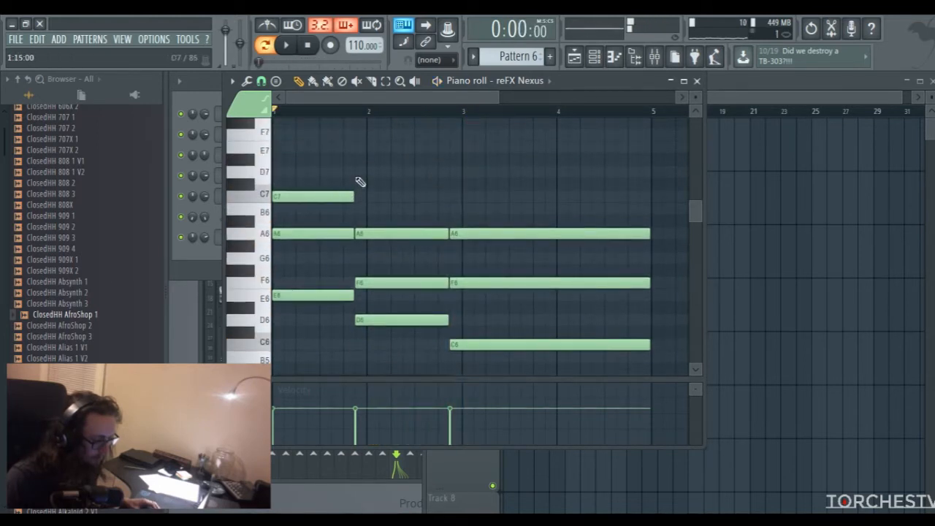
left_click(452, 196)
Delete the D6 note from the second chord and the C6 note from the third chord
scroll(519, 254, "down", 4)
right_click(398, 243)
scroll(511, 226, "up", 3)
scroll(512, 255, "down", 3)
right_click(516, 271)
Play back the revised chord progression, the second time with the metronome on
key("space")
scroll(515, 281, "up", 3)
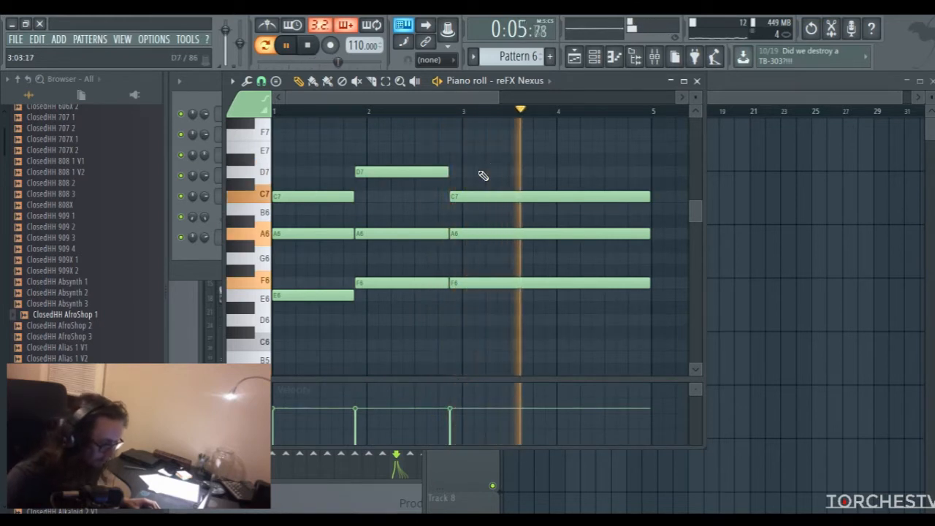
key("space")
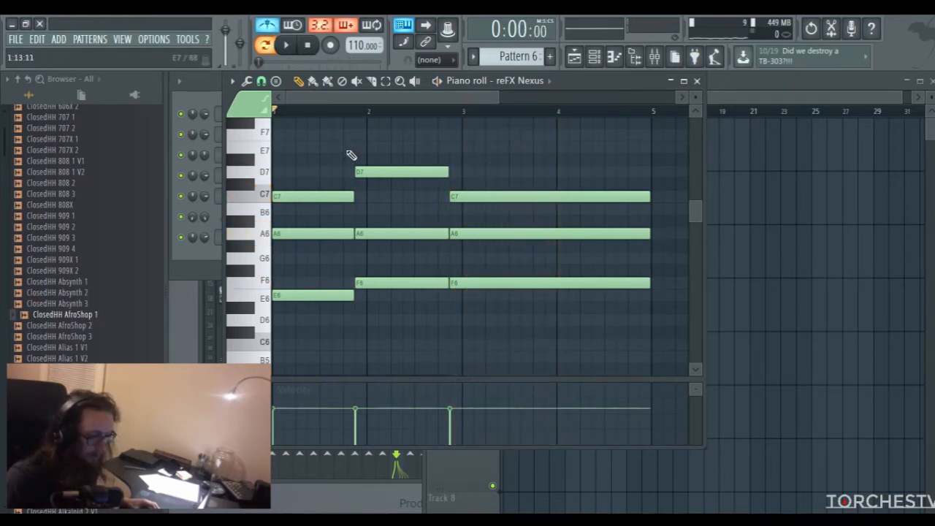
key("space")
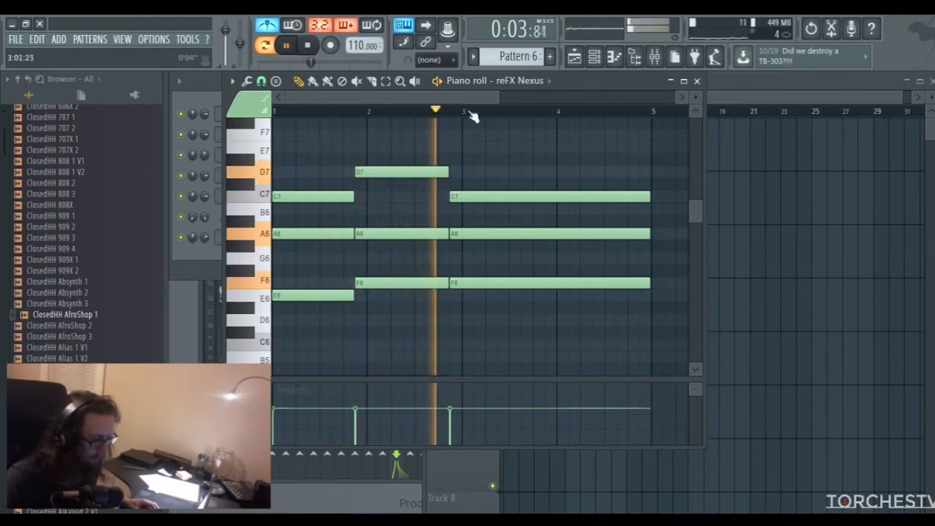
left_click_drag(461, 100, 408, 100)
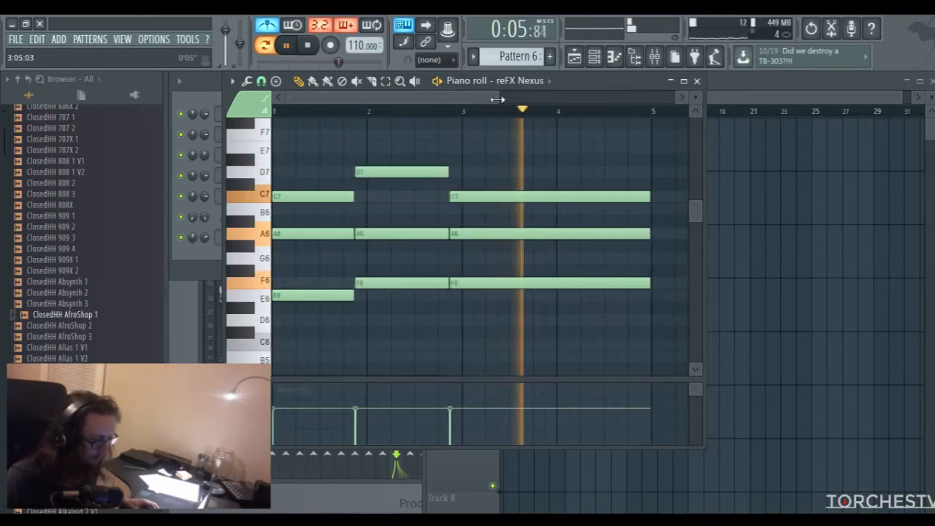
left_click_drag(497, 99, 584, 98)
scroll(513, 182, "down", 3)
scroll(523, 181, "up", 1)
key("space")
Select all the notes of the four-bar progression, duplicate them into bars 5 to 8, and clear the selection
key("ctrl+a")
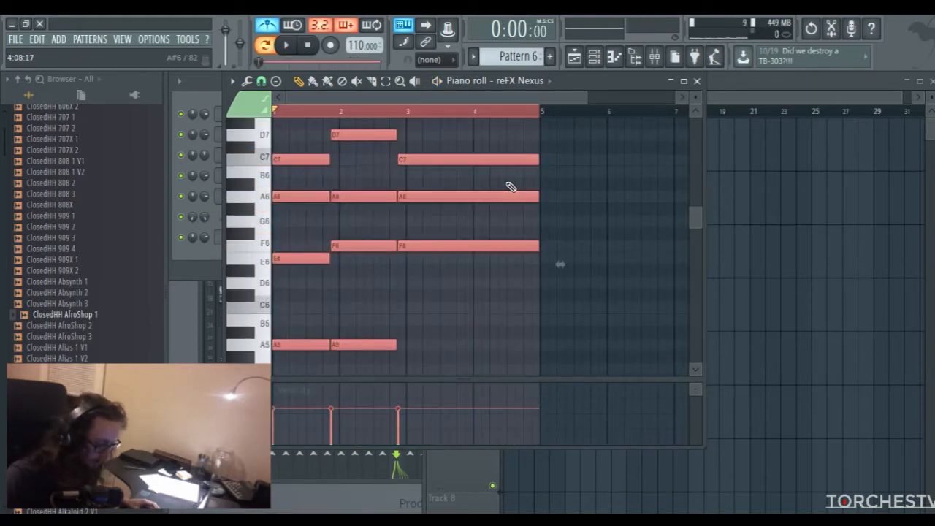
left_click_drag(408, 92, 473, 83)
key("ctrl+b")
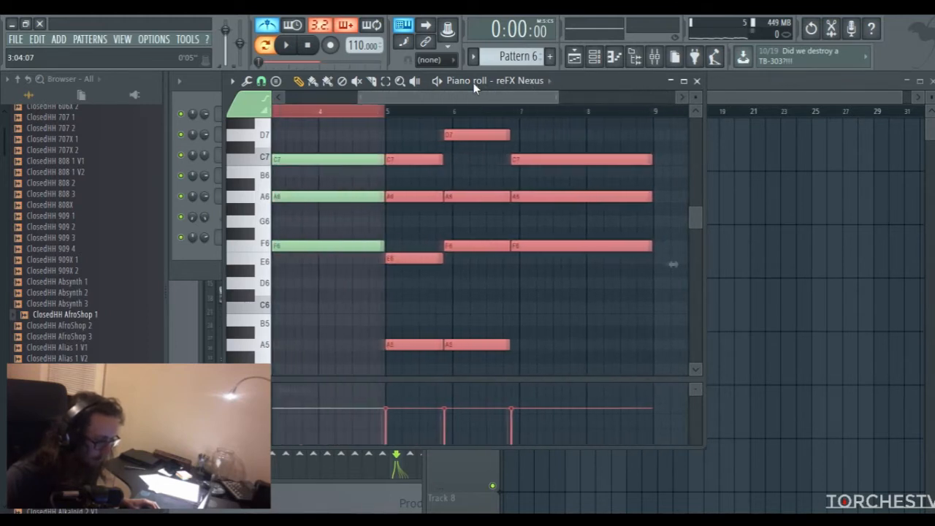
left_click(396, 112)
left_click_drag(400, 98, 408, 94)
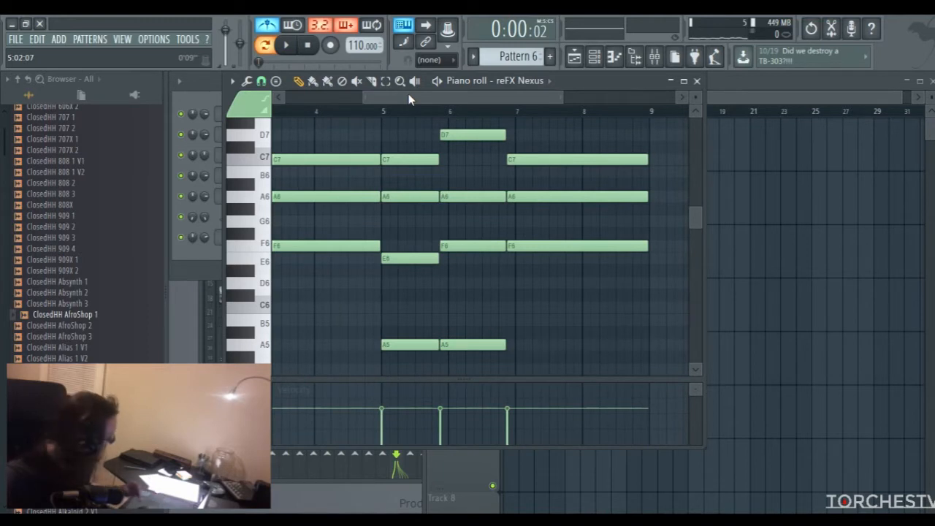
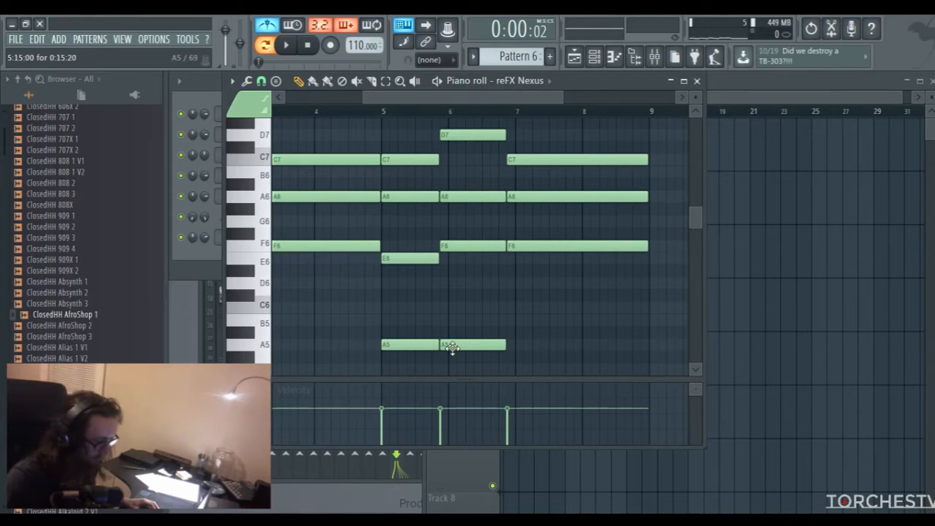
Lower the F6 note of the chord just before bar 6 to E6 and its D7 note to C7
left_click_drag(465, 249, 458, 257)
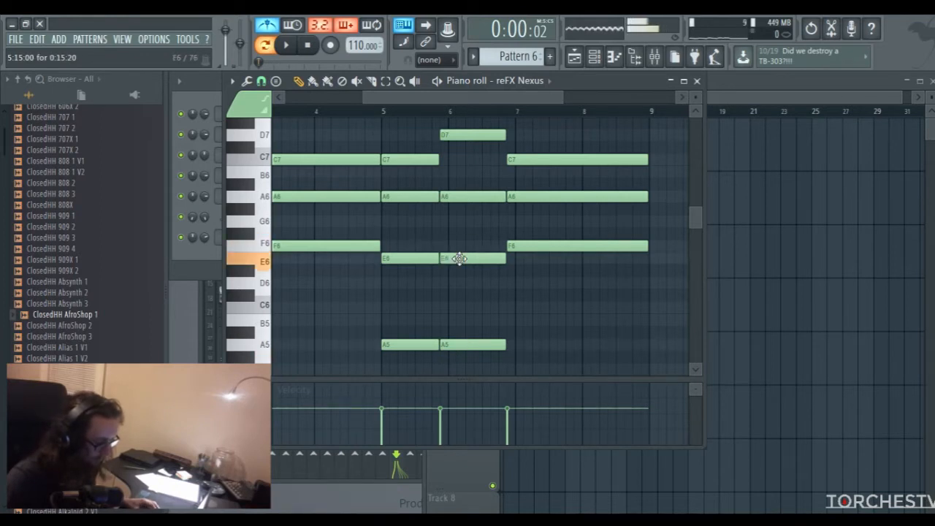
left_click_drag(465, 134, 463, 165)
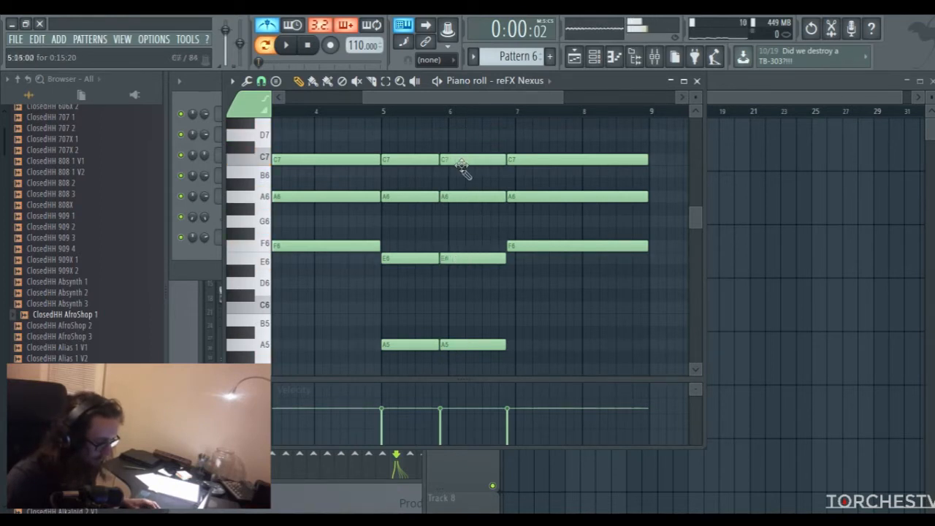
scroll(499, 317, "up", 3)
scroll(484, 307, "down", 4)
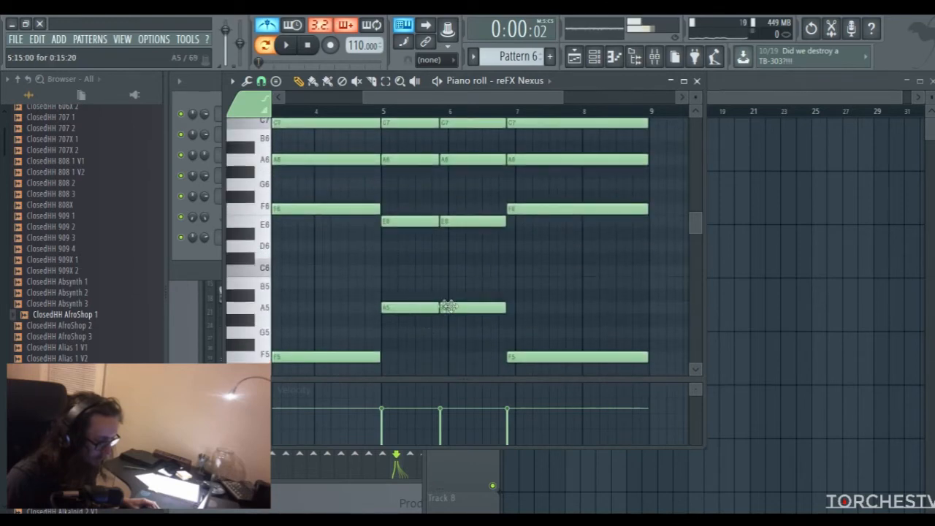
scroll(475, 219, "up", 4)
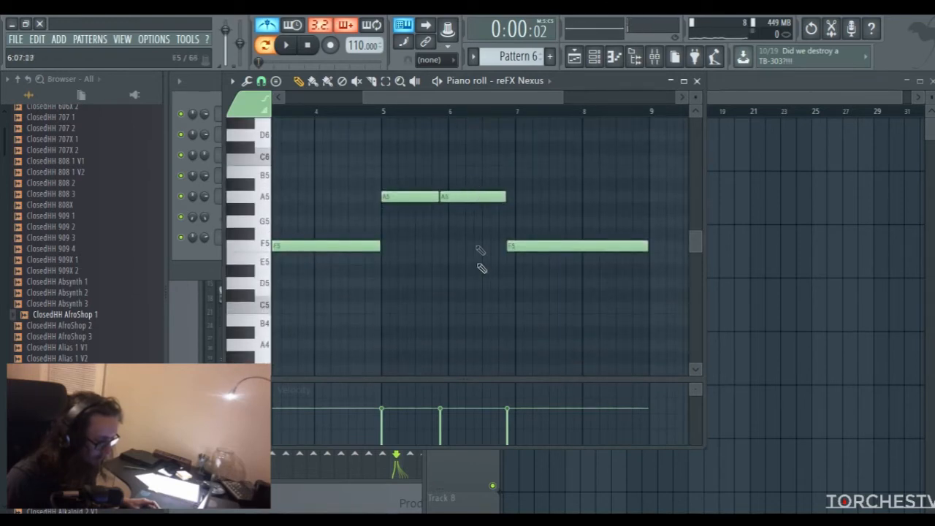
scroll(424, 344, "down", 4)
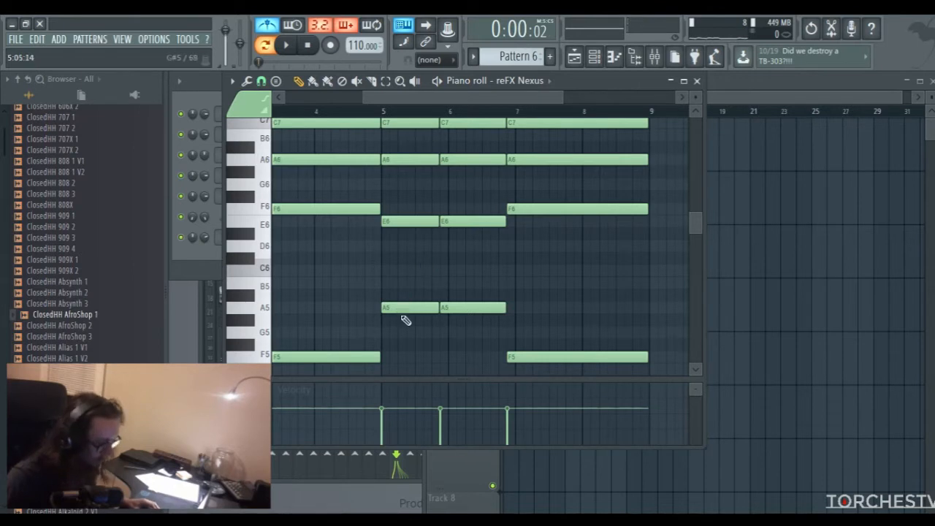
Lower the chord at bar 5 so that its notes are G5, D6, G6 and B6
left_click_drag(398, 307, 398, 336)
left_click_drag(401, 219, 400, 246)
left_click_drag(403, 159, 398, 184)
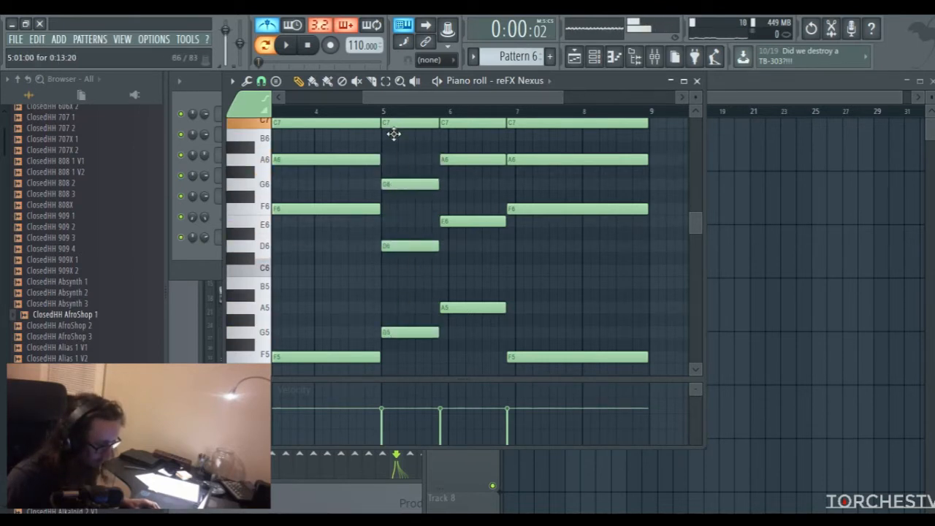
left_click_drag(395, 130, 393, 141)
Play back the eight-bar progression with the revised chords in bars 5 and 6
left_click_drag(420, 100, 332, 108)
left_click_drag(489, 96, 535, 96)
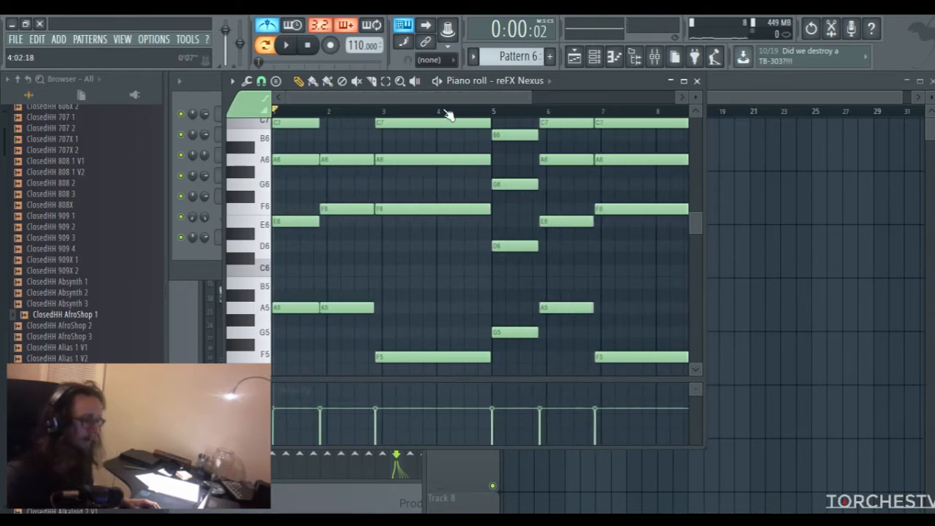
key("space")
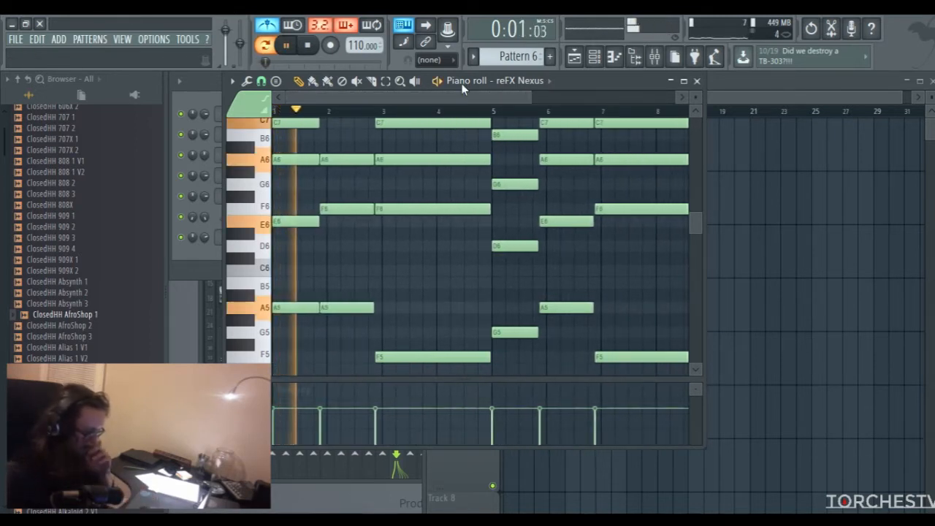
scroll(475, 177, "up", 1)
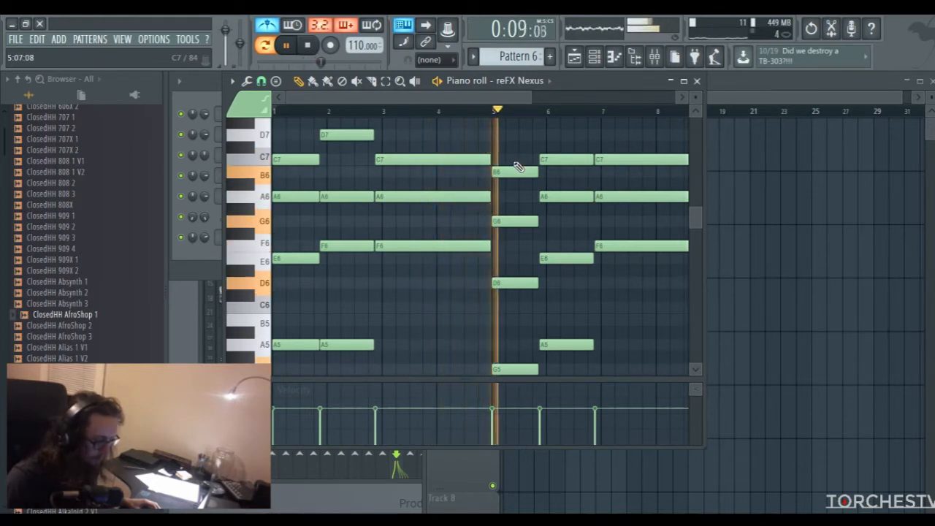
left_click_drag(470, 97, 506, 97)
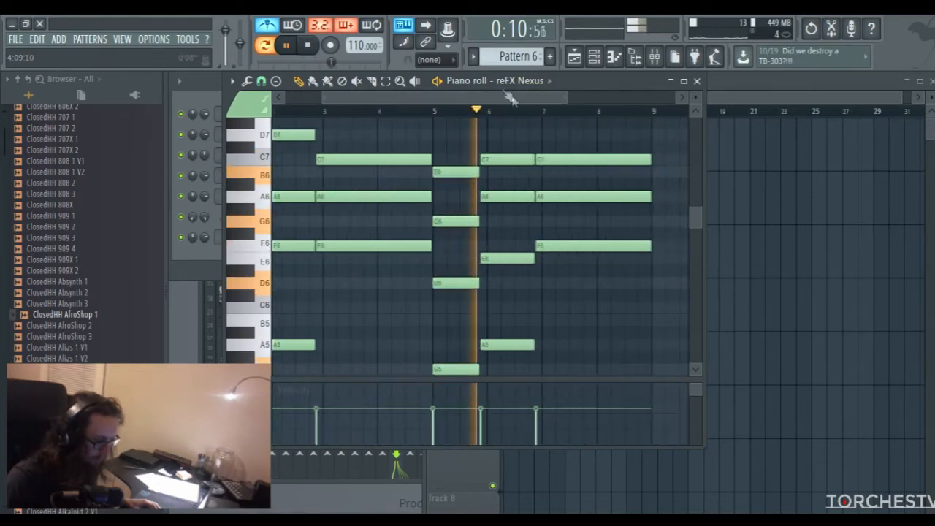
Replace the last chord's C7 note with a C6 note aligned to the chord's start, and stop playback
right_click(568, 160)
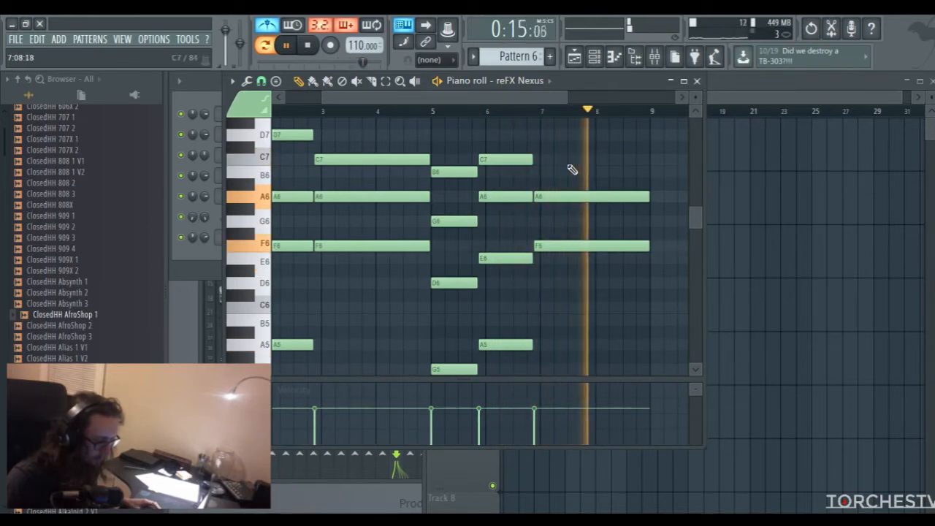
scroll(572, 170, "down", 3)
scroll(564, 190, "up", 1)
key("space")
left_click(541, 246)
left_click_drag(541, 241, 539, 229)
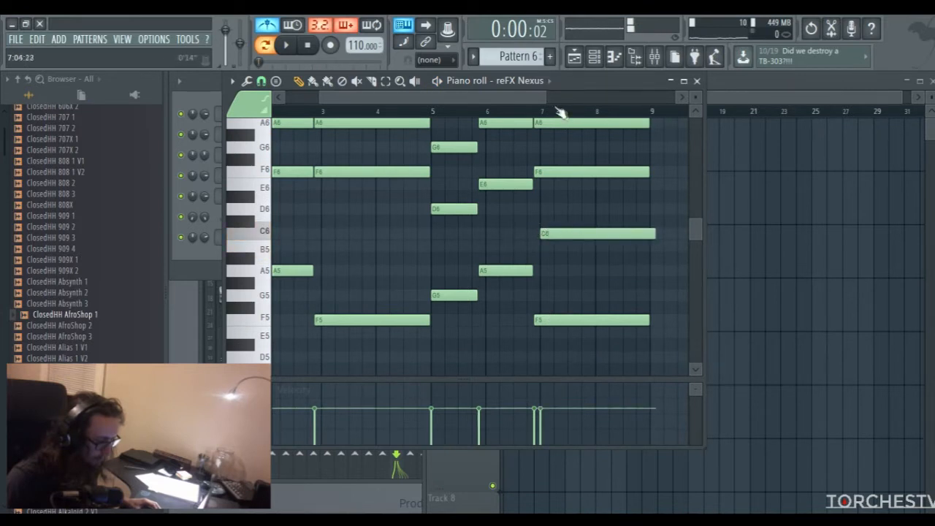
left_click_drag(544, 102, 523, 103)
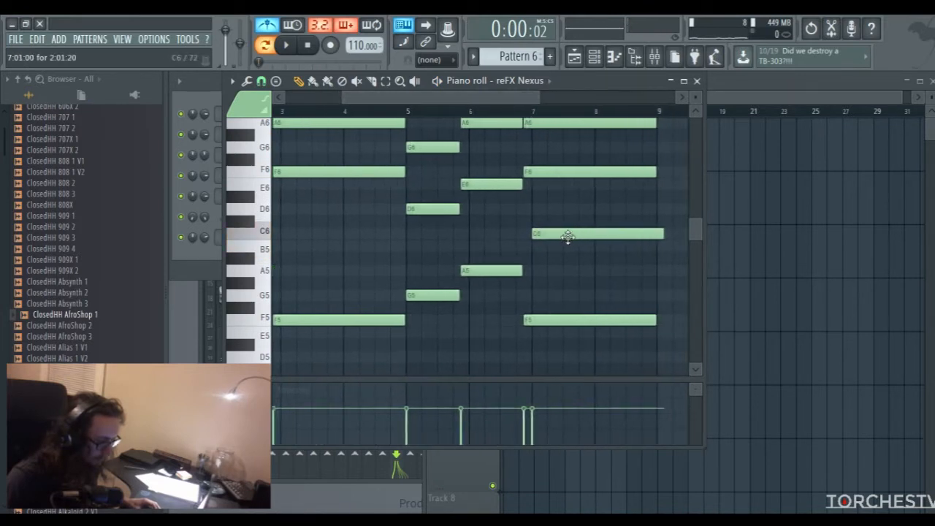
left_click_drag(537, 98, 502, 96)
left_click_drag(594, 231, 580, 232)
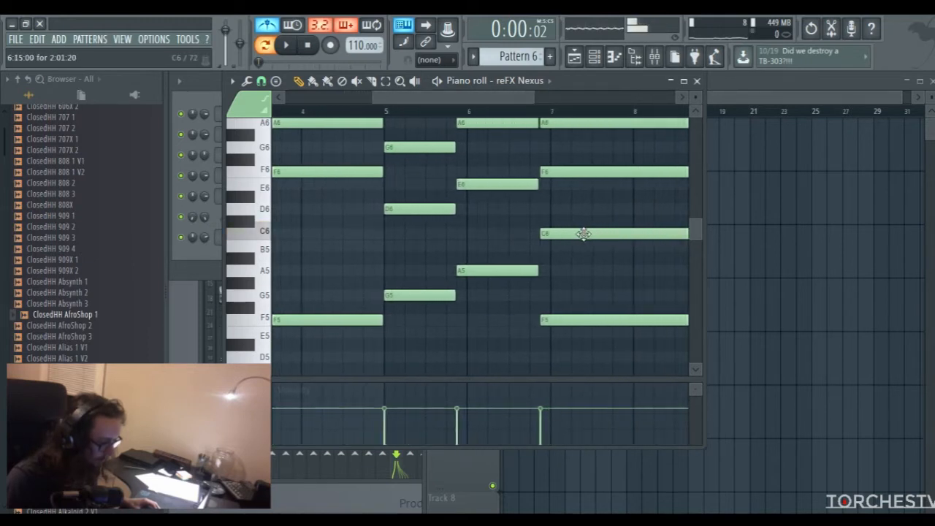
Try a C7 note on top of the last chord, delete it, and audition the chord both ways
scroll(604, 219, "up", 3)
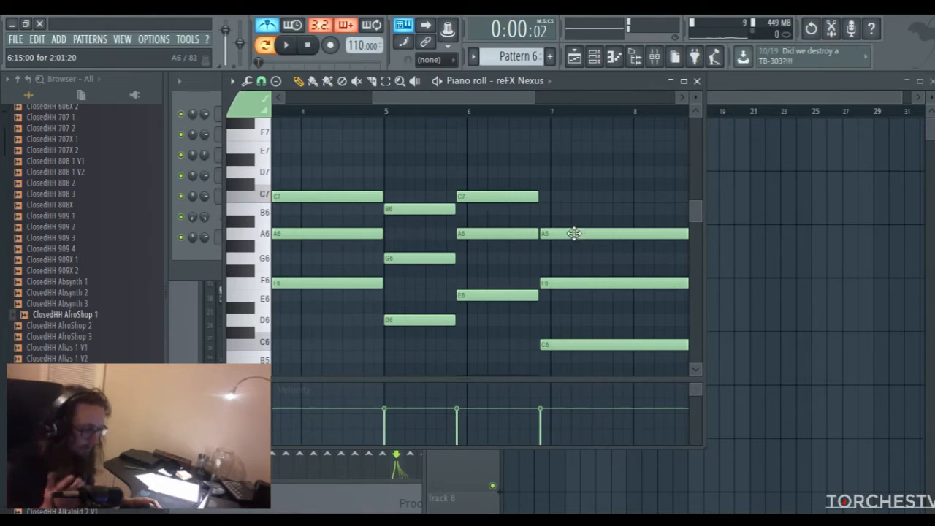
left_click(544, 199)
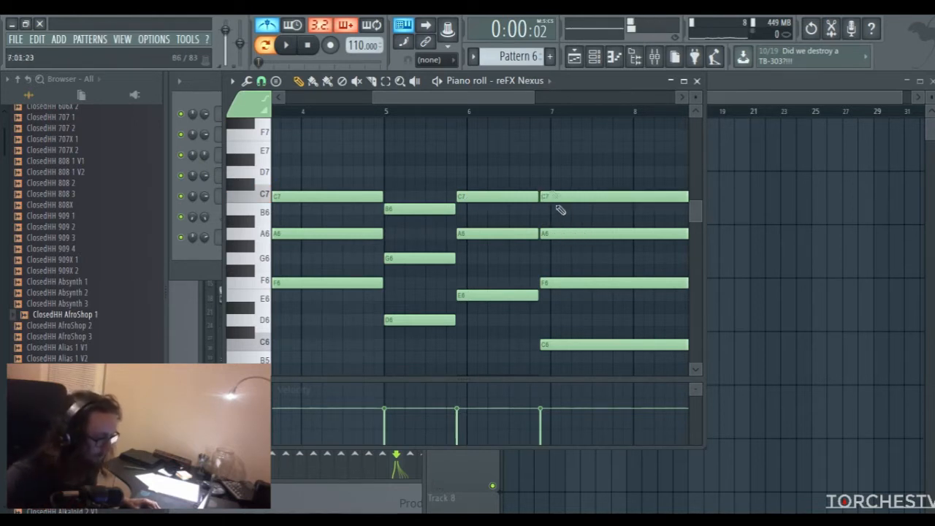
key("space")
left_click_drag(504, 100, 515, 95)
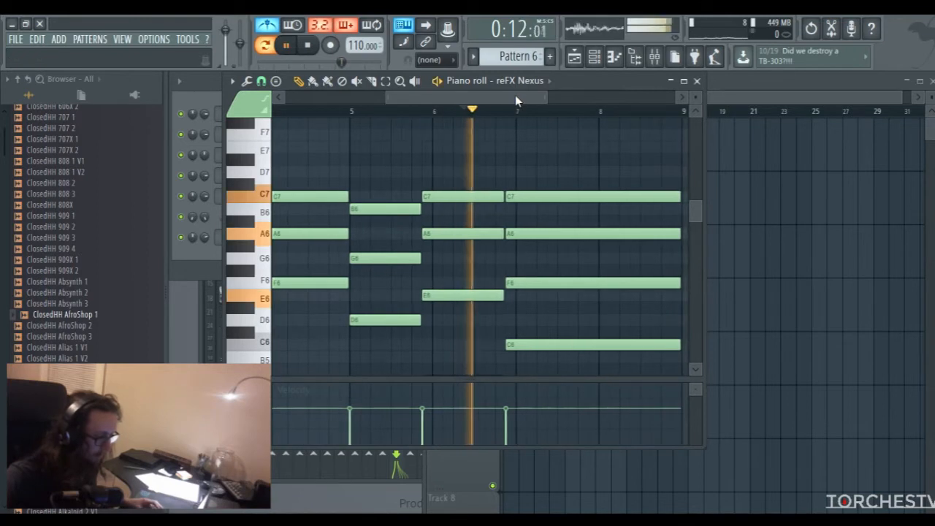
key("space")
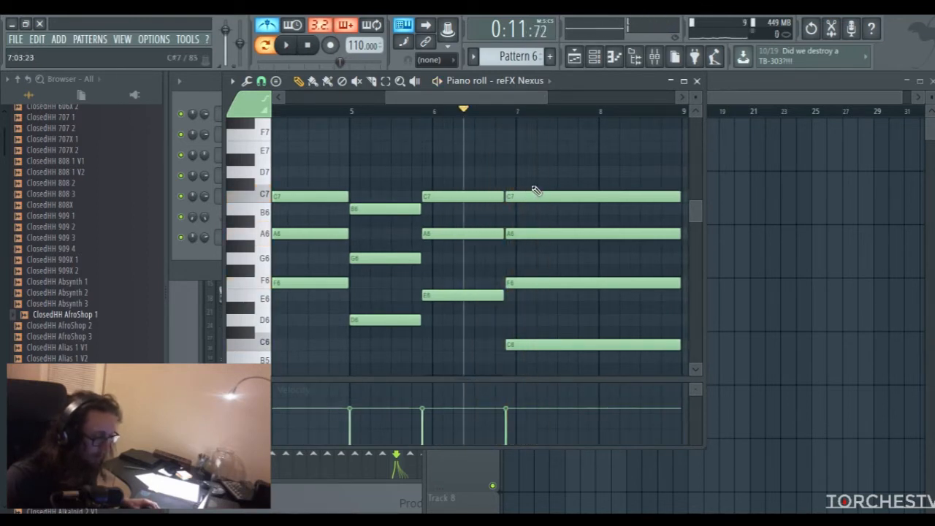
right_click(535, 195)
key("space")
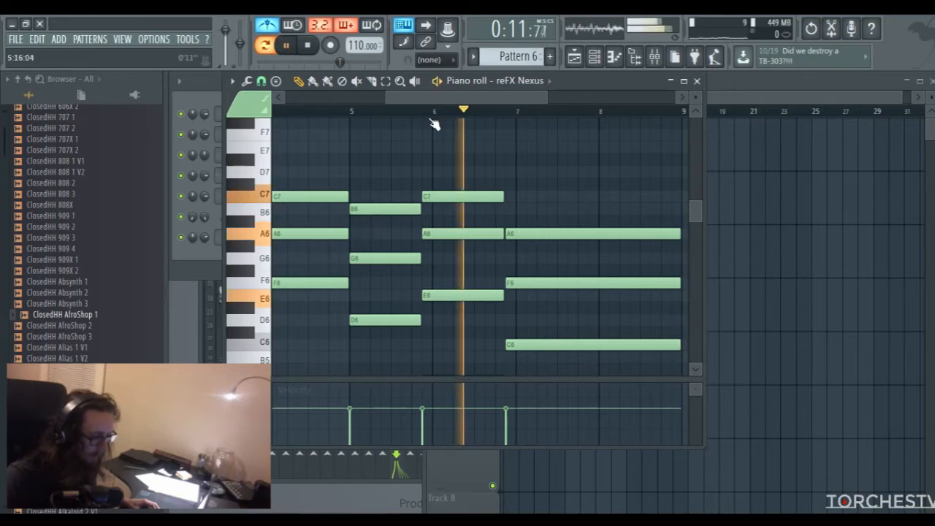
key("space")
Close the piano roll and place a Pattern 6 clip on Track 4 of the playlist at bar 17
left_click(697, 80)
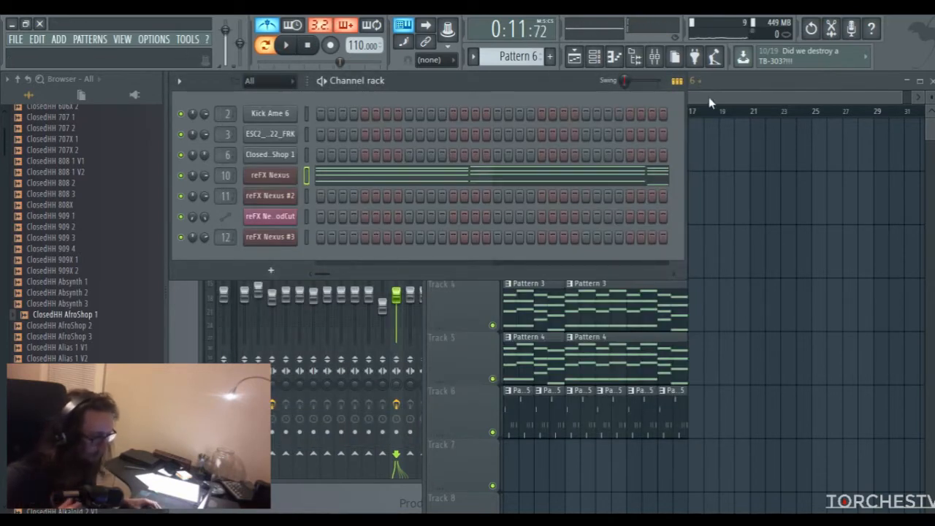
left_click(706, 103)
left_click_drag(687, 98, 743, 93)
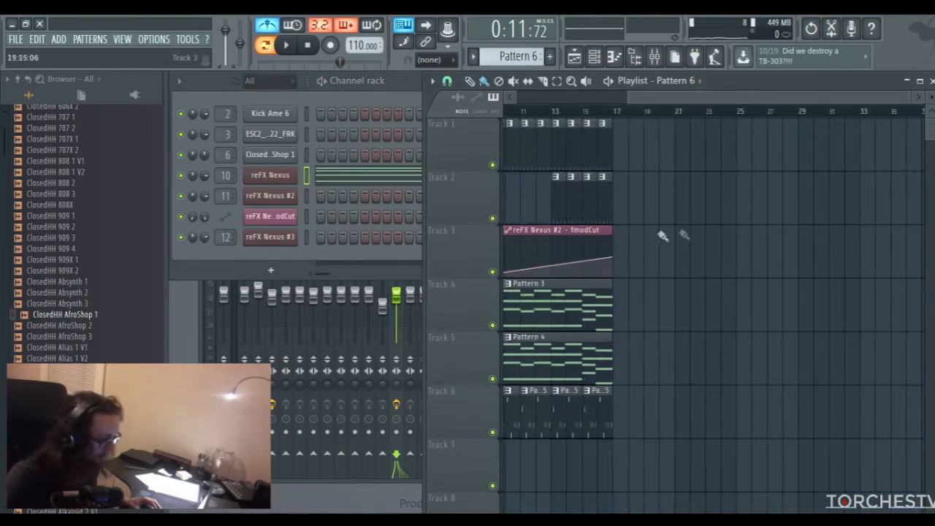
left_click(618, 312)
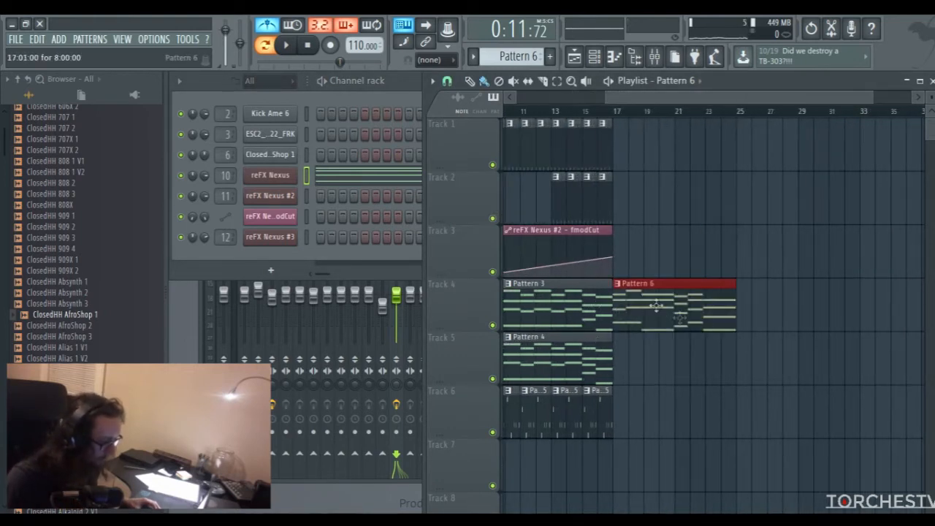
Copy all the reFX Nexus notes of Pattern 6 and close the piano roll
double_click(647, 299)
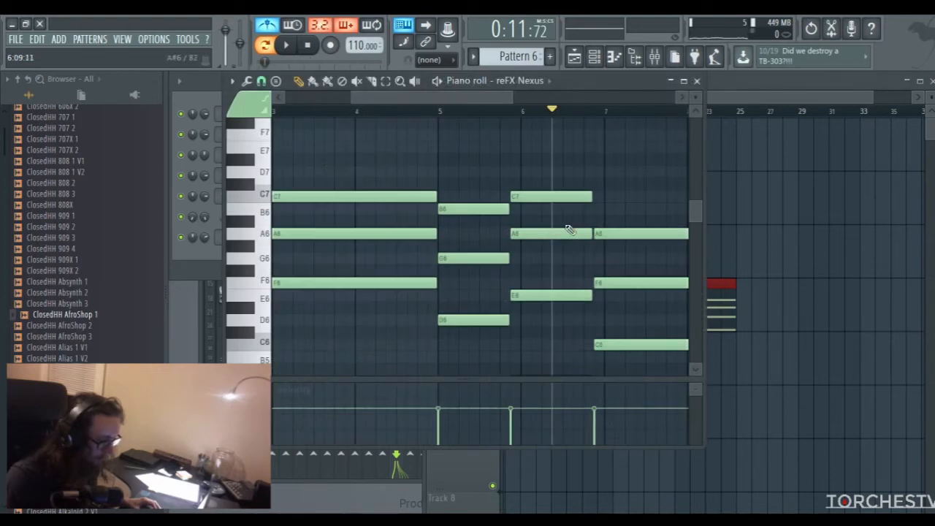
key("ctrl+a")
left_click(698, 82)
Create Pattern 7 and paste the copied chord progression into the reFX Nexus #2 piano roll
left_click(672, 290)
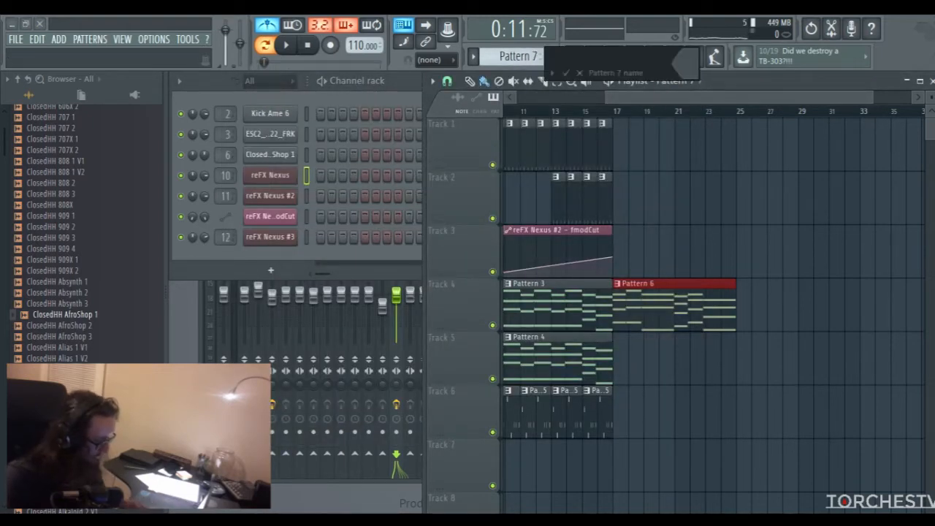
left_click(549, 57)
right_click(277, 195)
left_click(311, 193)
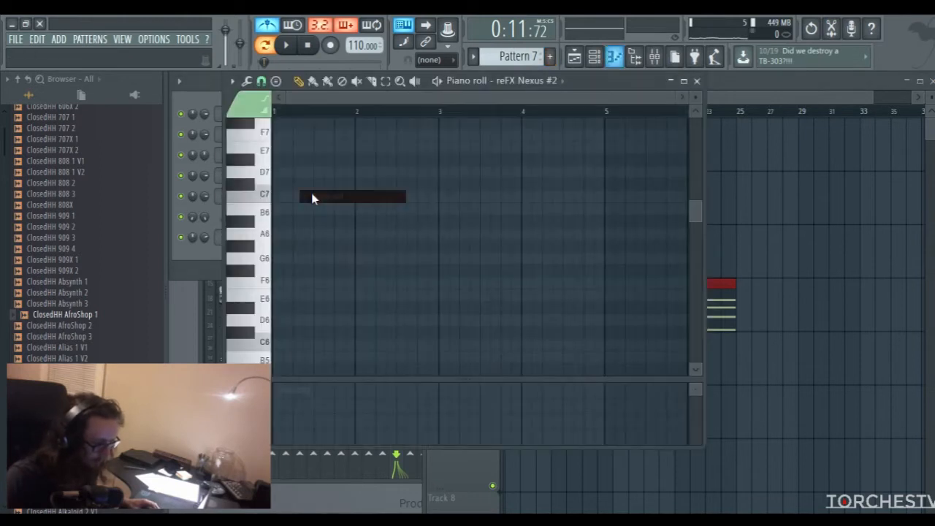
key("ctrl+v")
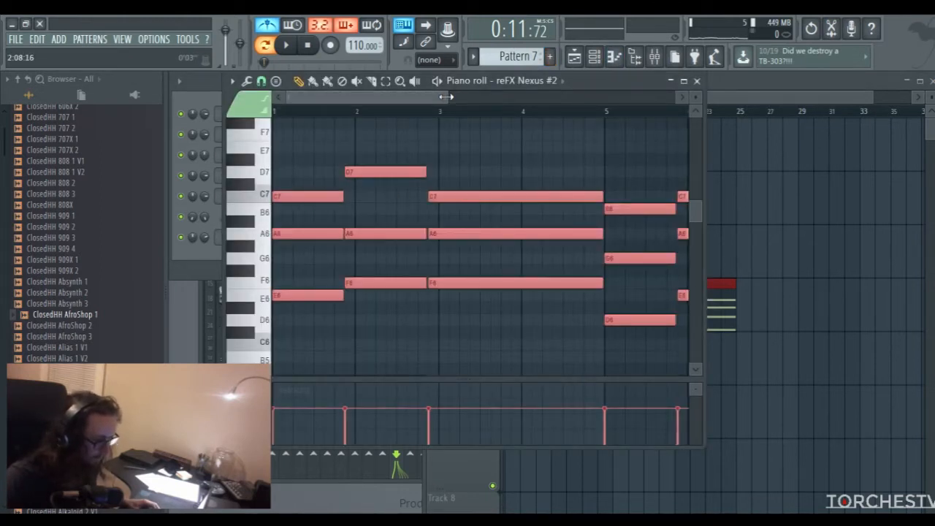
Play back the pasted progression in Pattern 7, stop it, and switch to song mode
left_click_drag(449, 96, 534, 98)
left_click(286, 45)
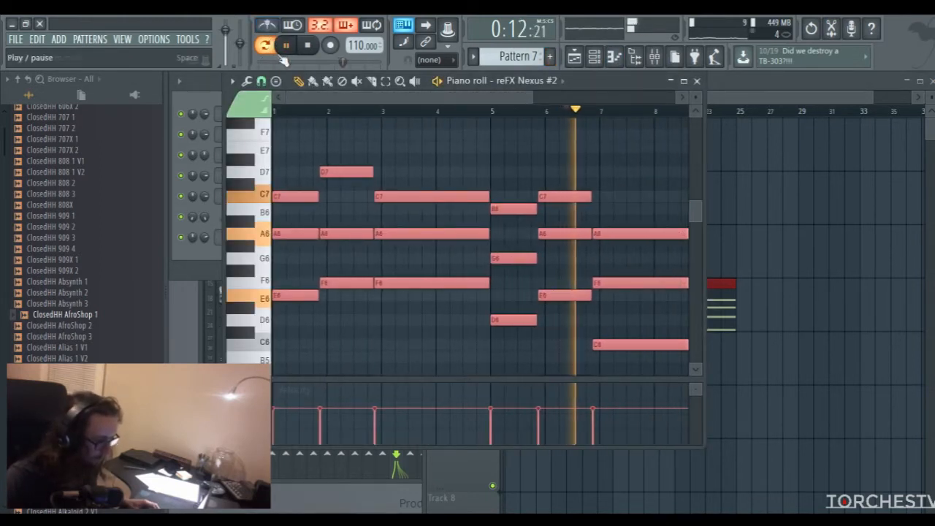
key("space")
Place a Pattern 7 clip on Track 5 at bar 17 and play the song from there
left_click(685, 82)
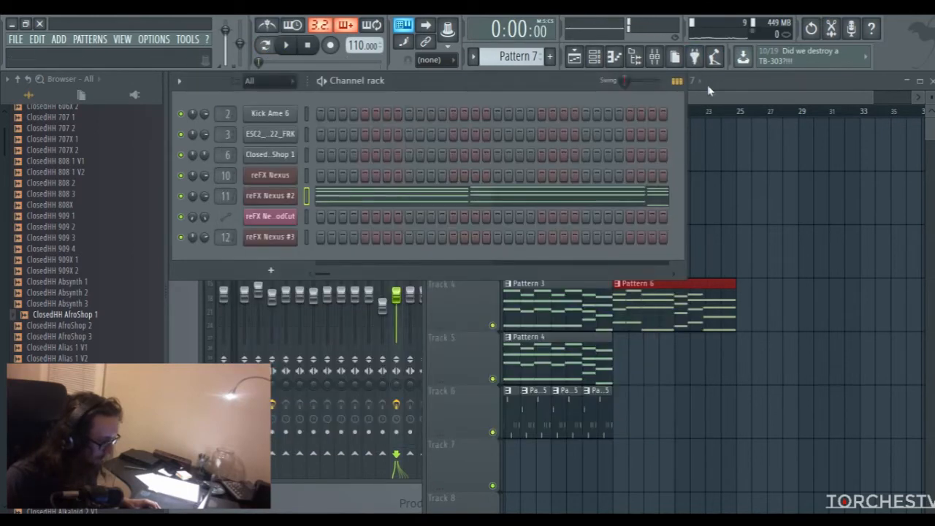
left_click(619, 358)
left_click(613, 116)
key("space")
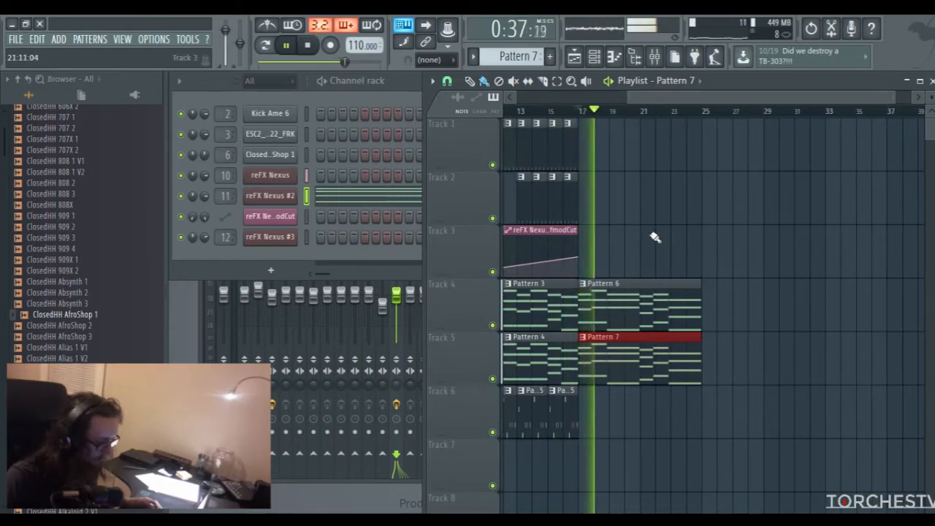
Raise the reFX Nexus #2 channel volume slightly while listening to the new section, and stop playback
left_click_drag(204, 197, 204, 193)
left_click_drag(708, 102, 690, 99)
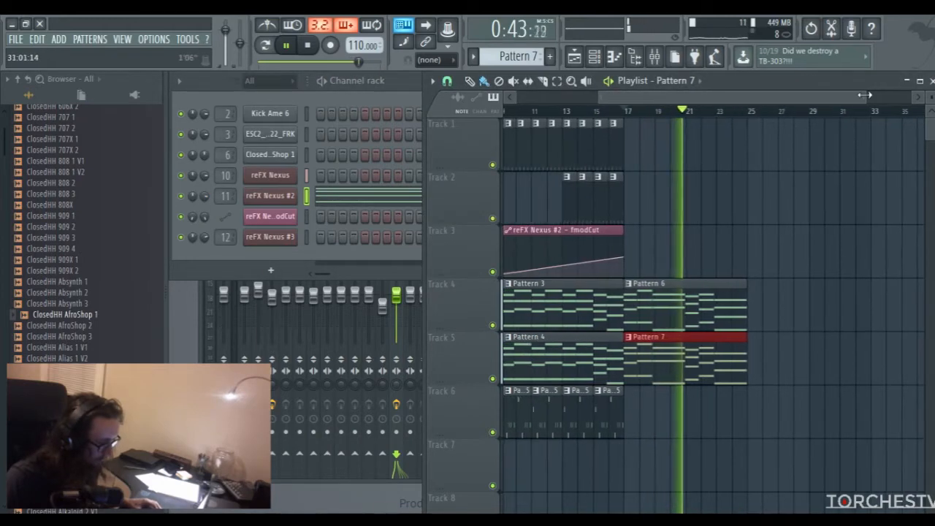
left_click_drag(864, 95, 898, 95)
key("space")
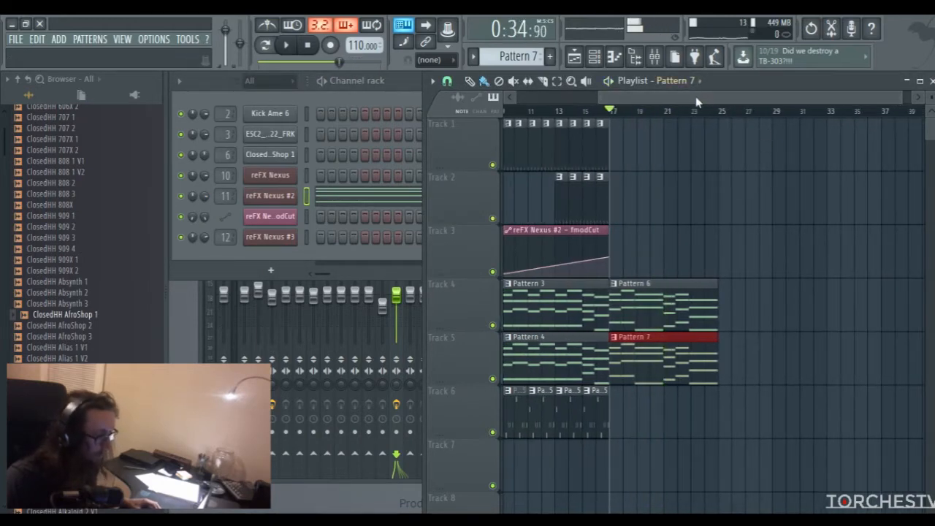
left_click_drag(697, 102, 684, 101)
left_click(310, 46)
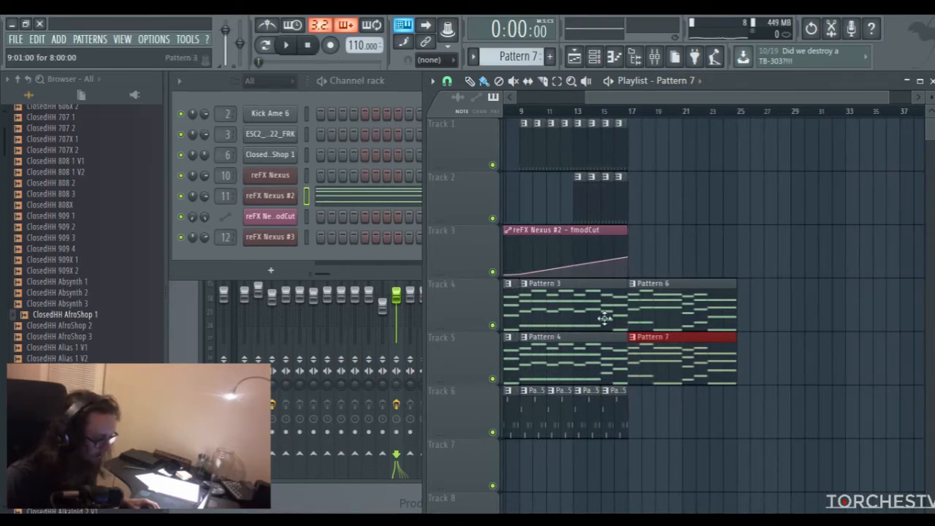
Extend the reFX Nexus #2 fmodCut automation clip to bar 25 and add an end point at the bar 17 level
left_click_drag(623, 230, 730, 228)
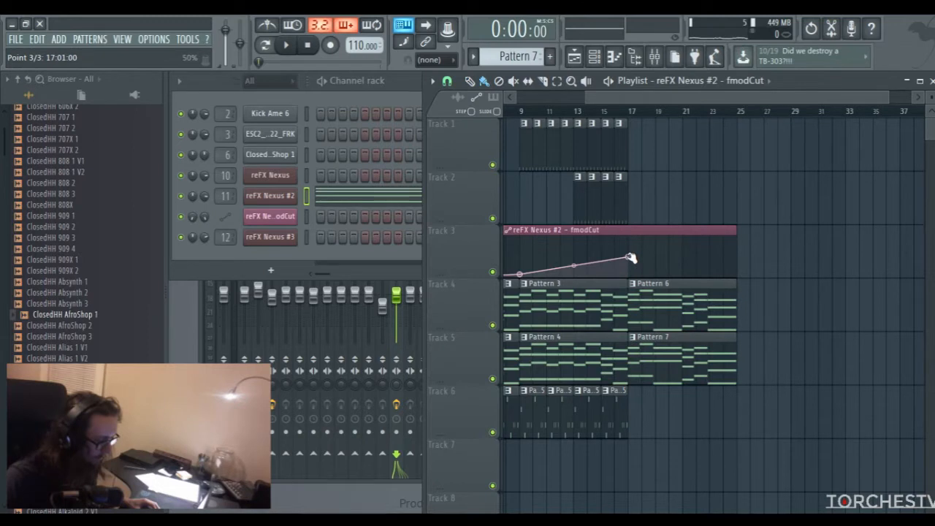
right_click(736, 257)
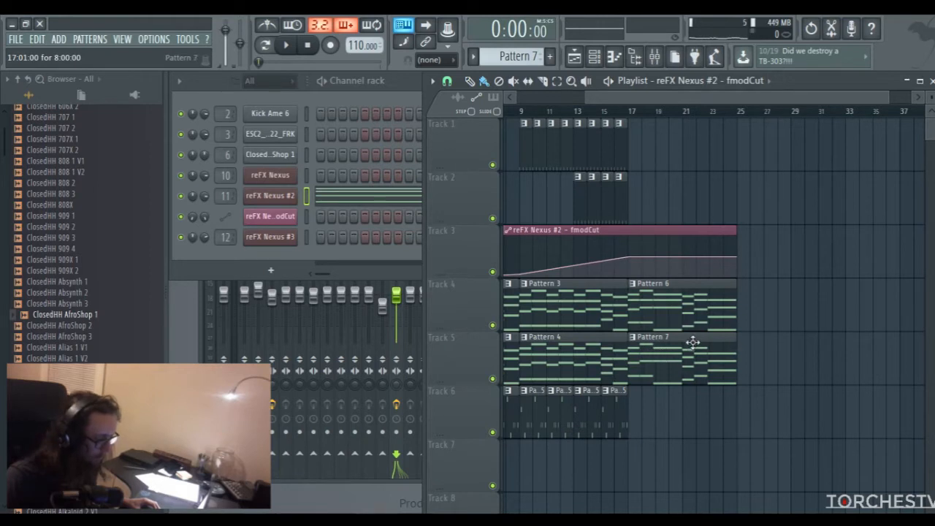
Duplicate the Pattern 6 clip on Track 4 and the Pattern 7 clip on Track 5 at bar 25
left_click(689, 306)
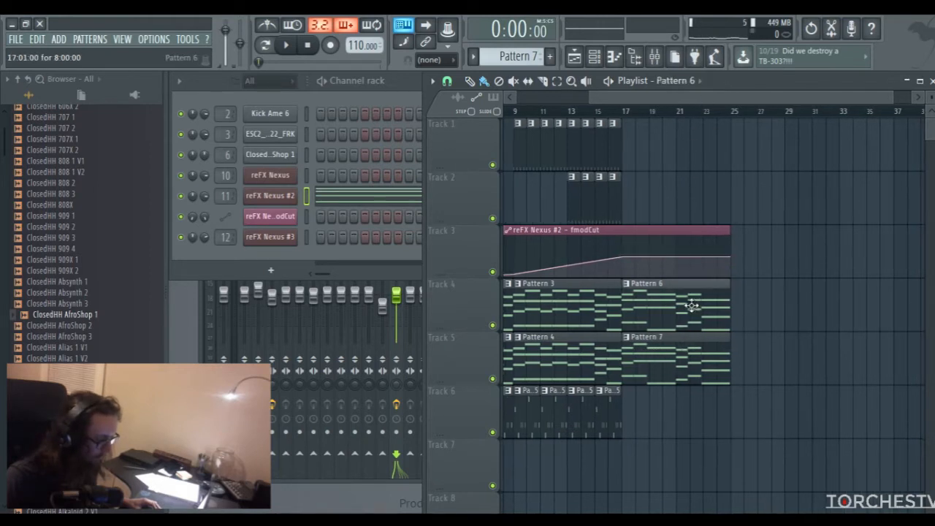
left_click(735, 311)
left_click(705, 358)
left_click(737, 358)
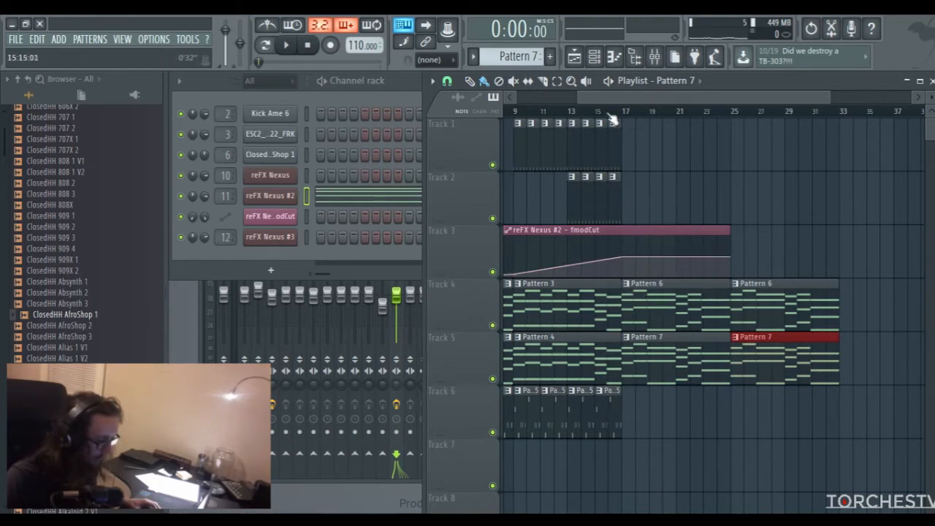
Try a Pattern 5 clip on Track 6 at bar 17, play the song from there, and remove the clip
left_click(607, 411)
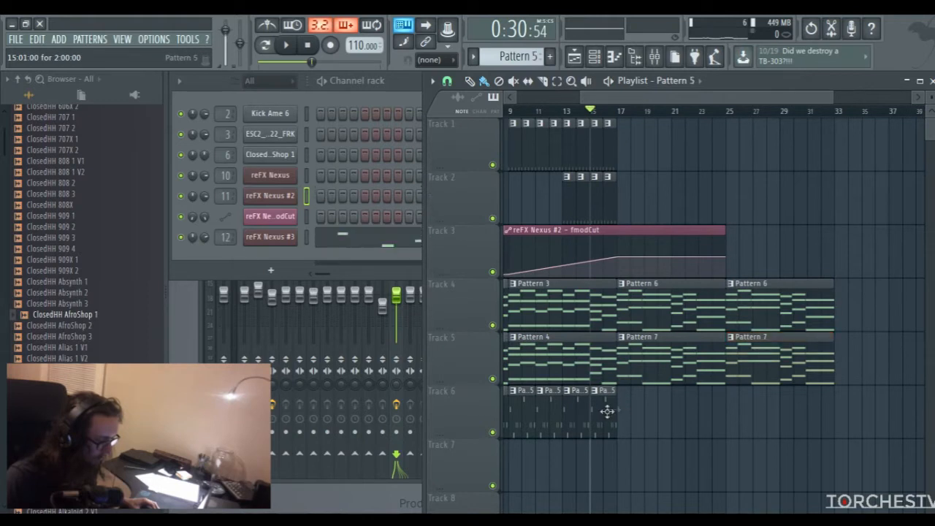
left_click(620, 113)
key("space")
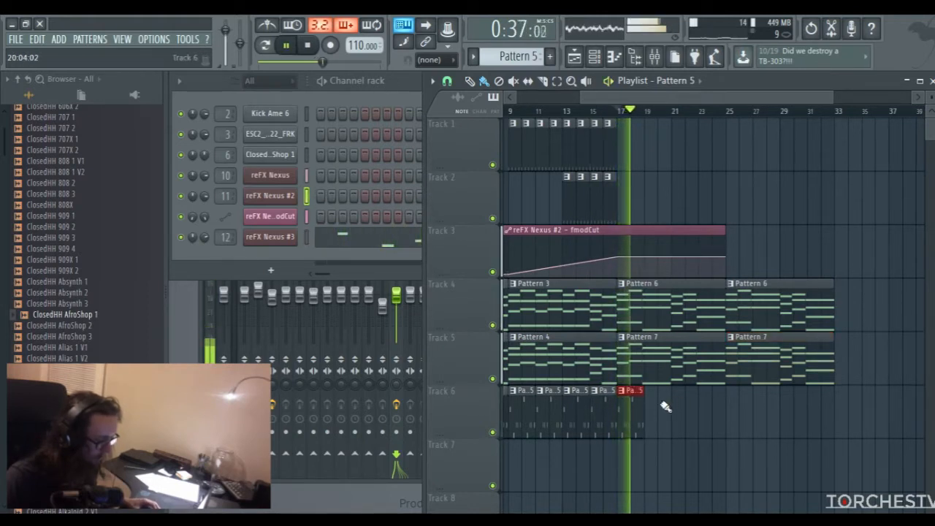
key("space")
right_click(637, 407)
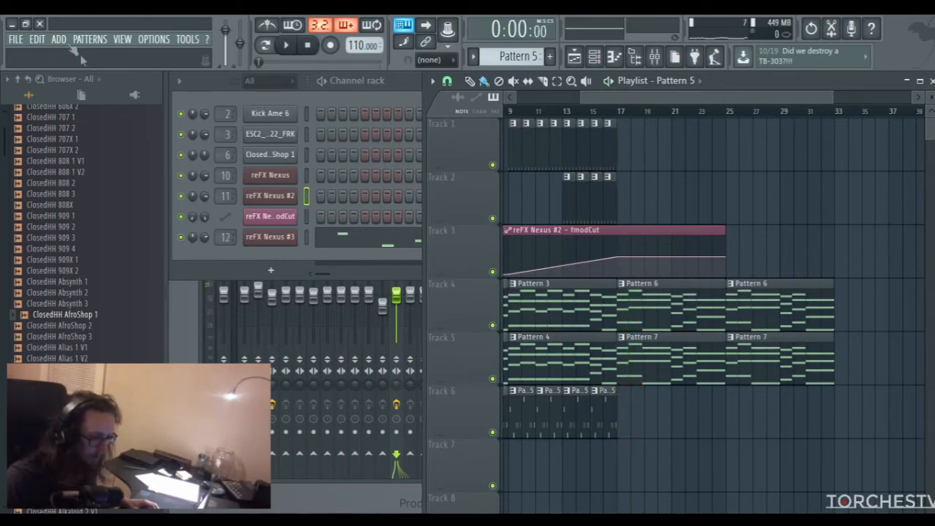
Add another reFX Nexus channel and browse the presets in its Plucked category
left_click(288, 272)
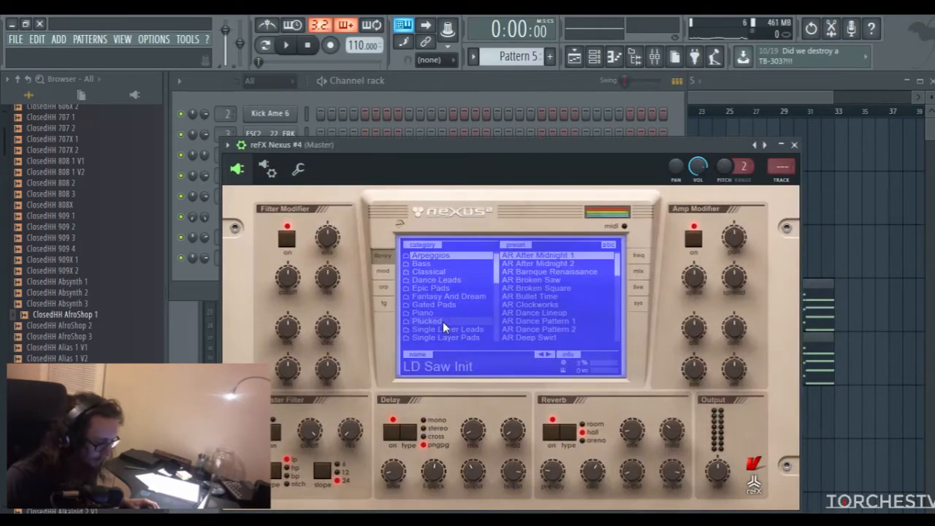
left_click(442, 321)
left_click_drag(539, 155, 520, 117)
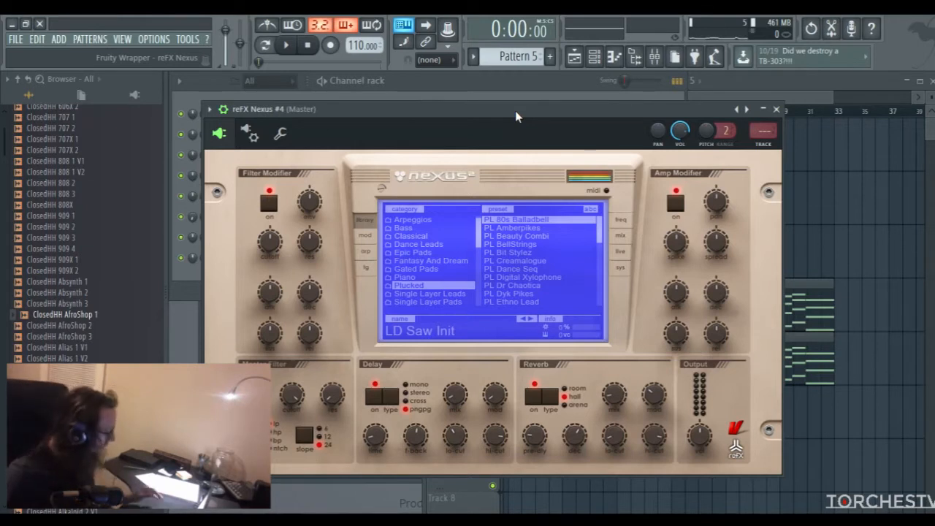
scroll(563, 259, "down", 3)
scroll(563, 259, "down", 5)
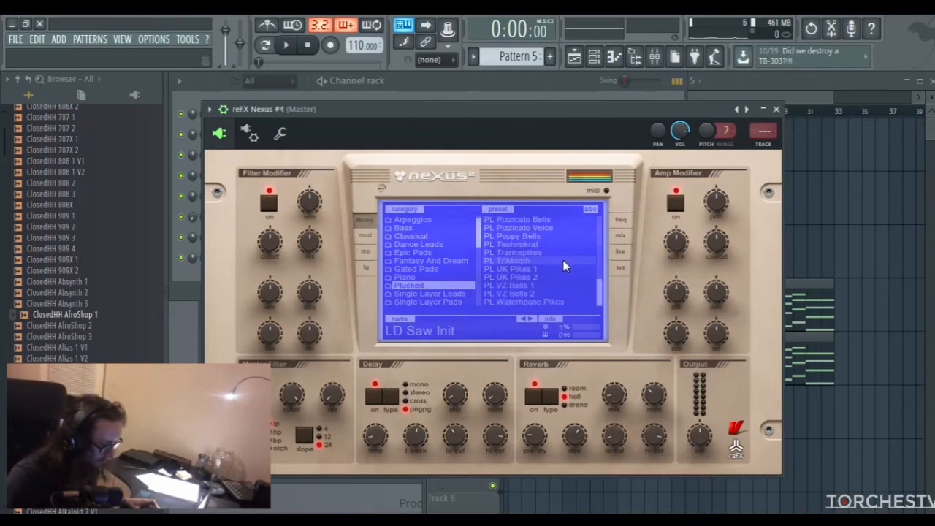
Audition PL UK Pikes 1 and PL UK Pikes 2, load the PL Waterhouse Pikes preset, and close the plugin window
left_click(539, 269)
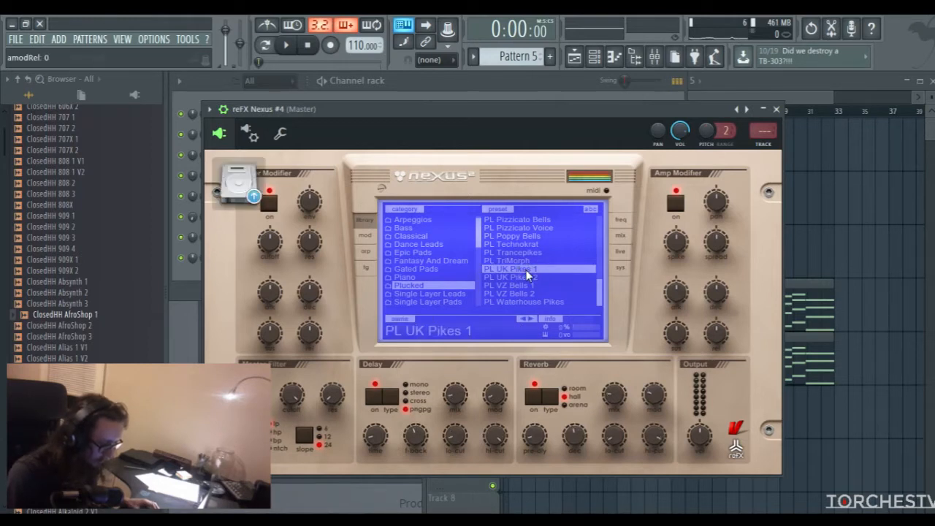
left_click(526, 277)
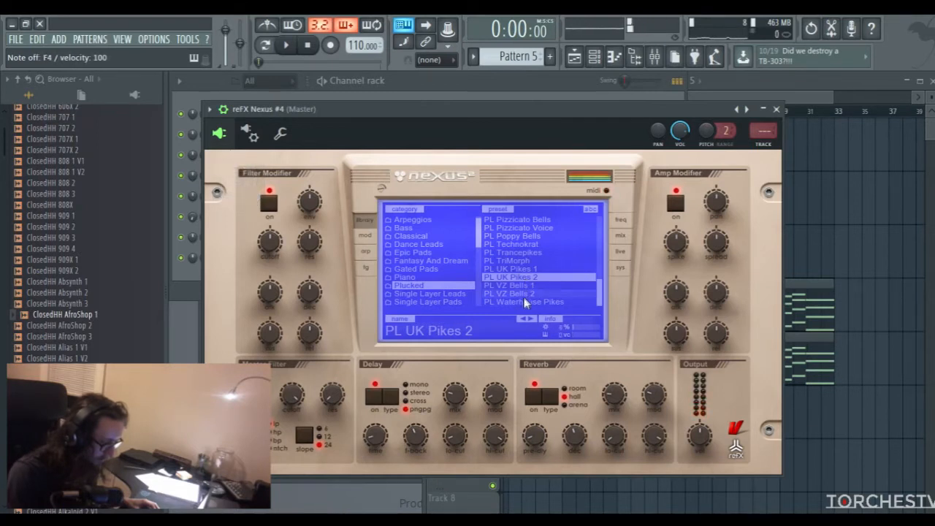
left_click(522, 301)
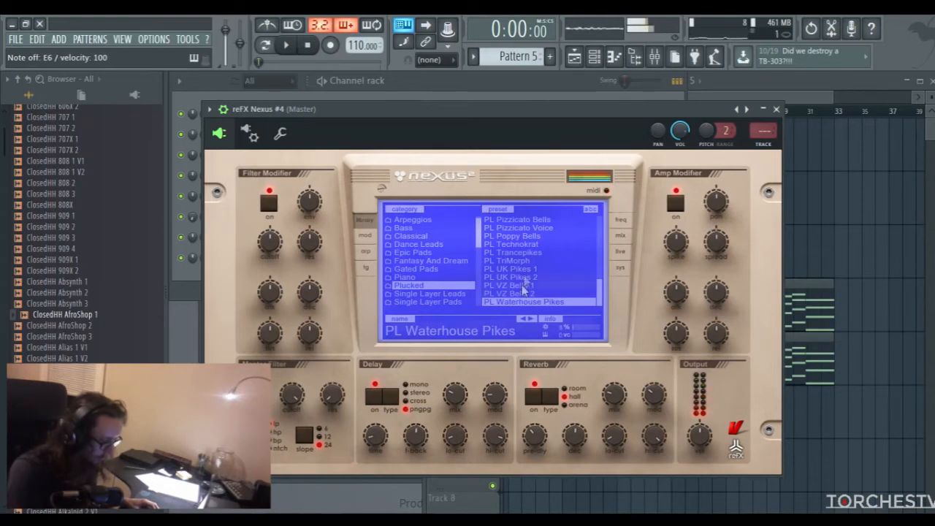
left_click(777, 109)
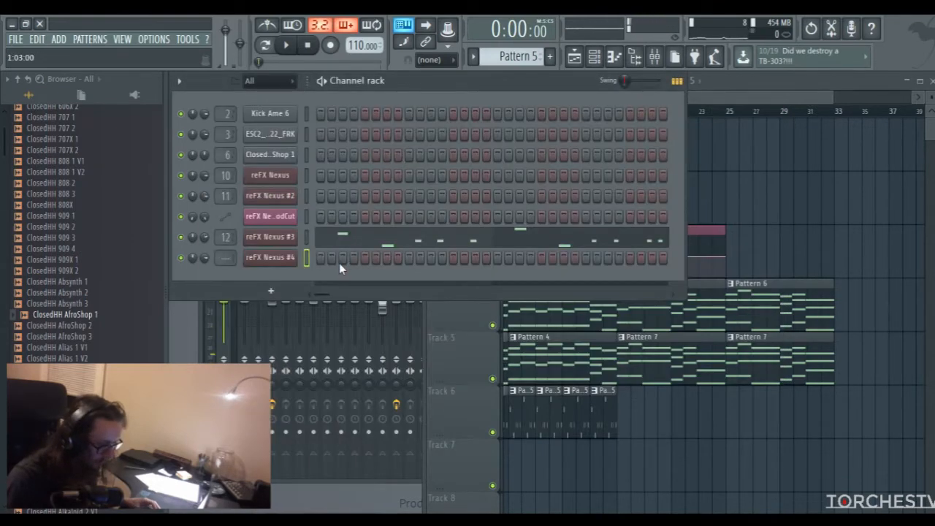
Create Pattern 8, route reFX Nexus #4 to mixer track 13, and open that channel's piano roll
left_click(550, 57)
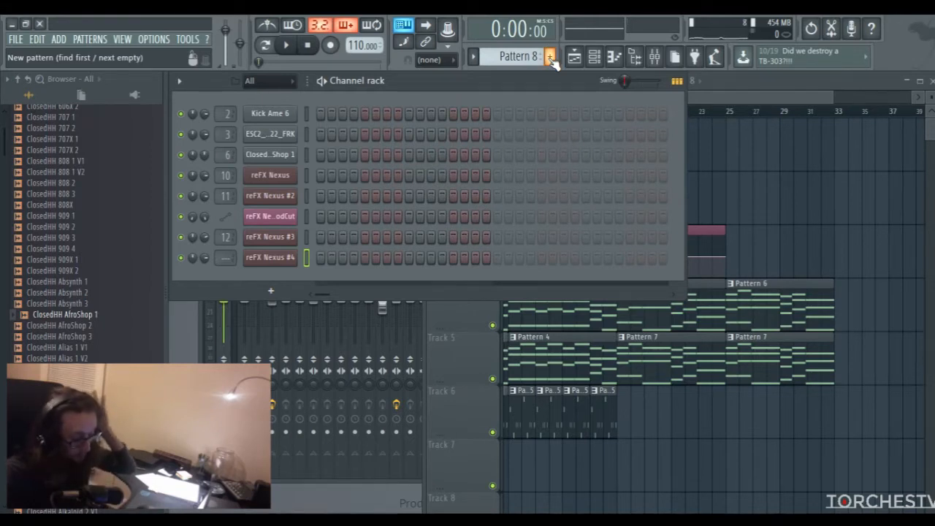
mouse_move(226, 258)
left_mouse_down()
mouse_move(226, 228)
mouse_move(229, 257)
left_mouse_up()
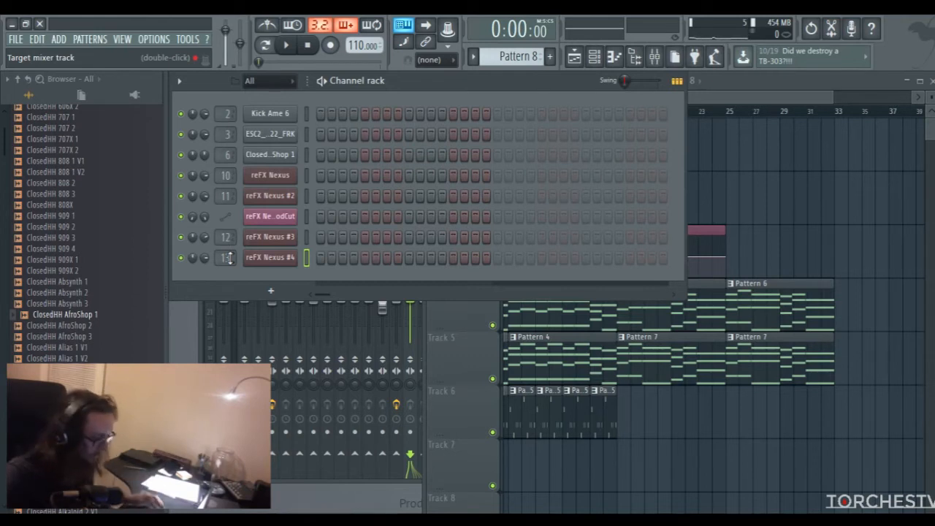
right_click(276, 264)
left_click(315, 260)
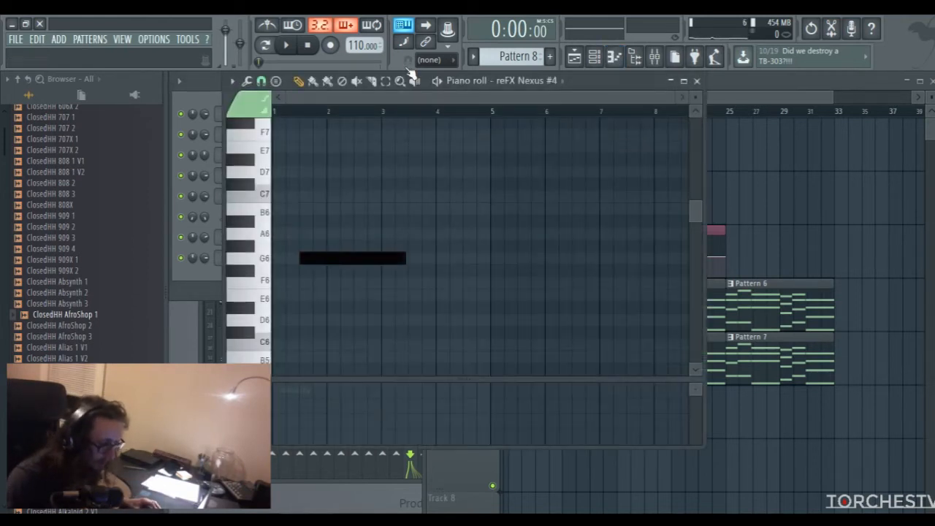
Audition single notes between C6 and D7 on the piano roll keyboard with the pluck sound
left_click(262, 176)
left_click(252, 252)
left_click(255, 235)
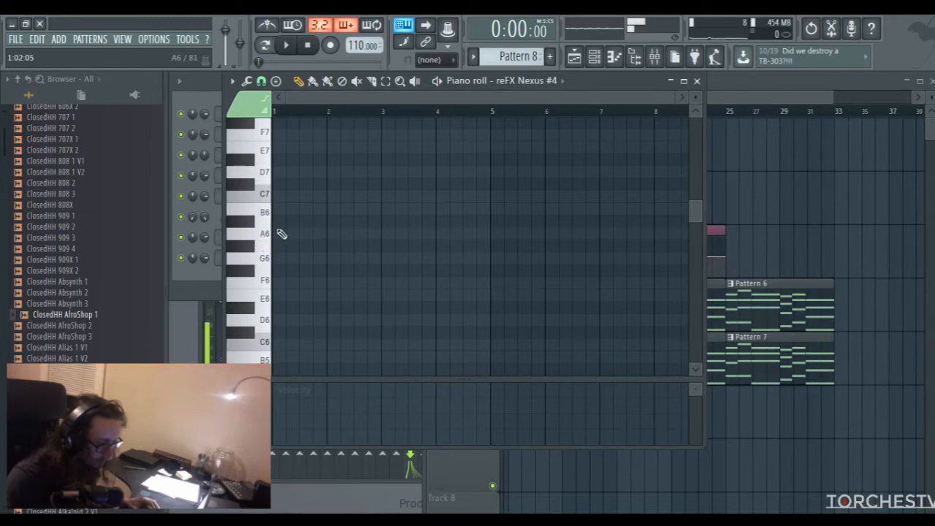
left_click(263, 344)
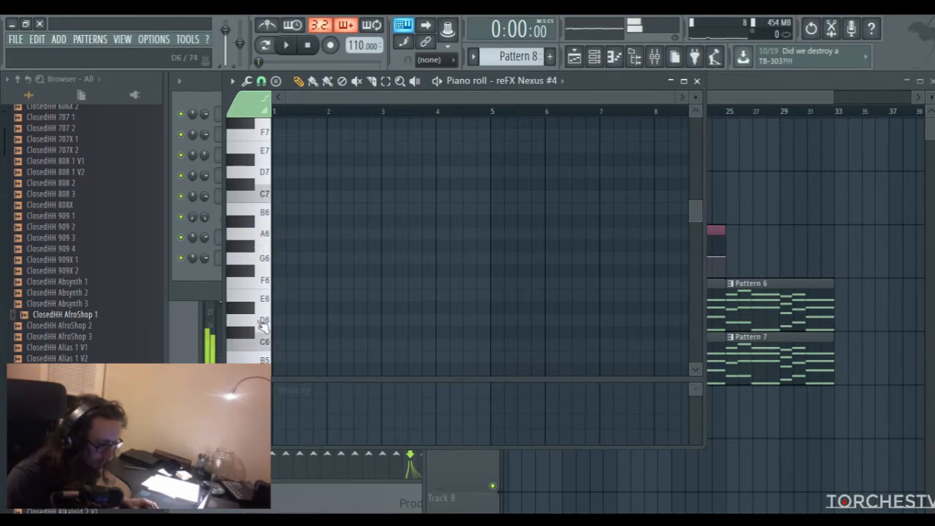
left_click(263, 201)
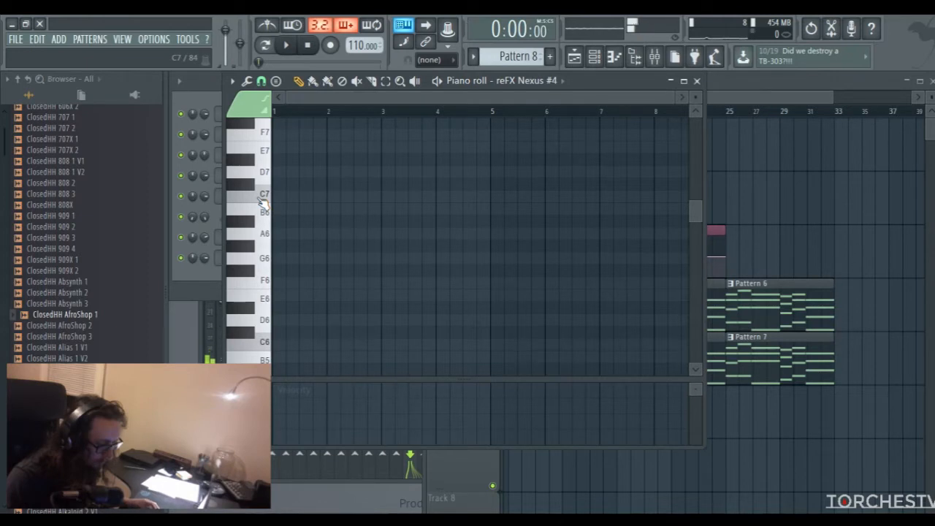
Select bars 17 to 25 in the playlist, listen to the chord section, and return to the piano roll
key("space")
left_click_drag(721, 100, 716, 102)
left_click(627, 112)
left_click_drag(627, 112, 721, 115)
key("space")
left_click(389, 95)
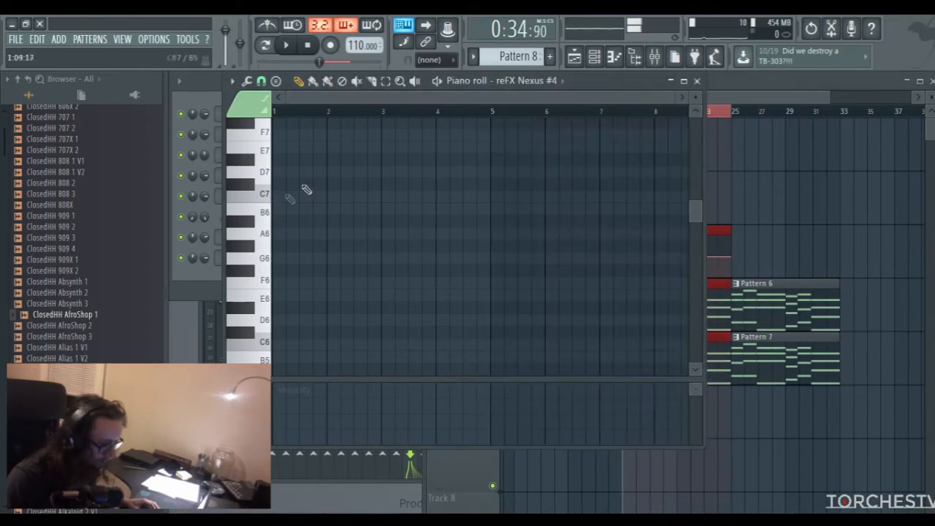
Sketch a six-note pluck melody of F6, F6, E6, E6, C6 and D6 across bars 1 and 2 of Pattern 8
left_click(252, 285)
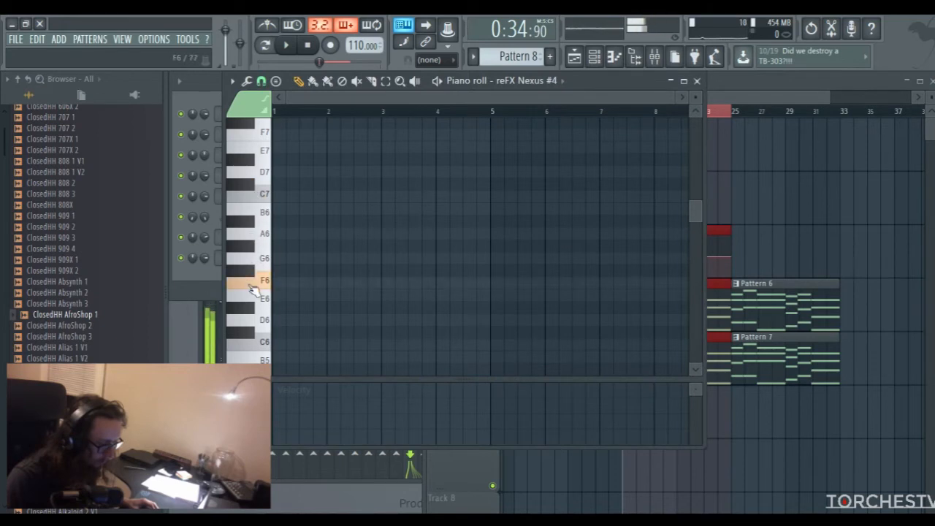
left_click(286, 284)
left_click_drag(399, 284, 297, 292)
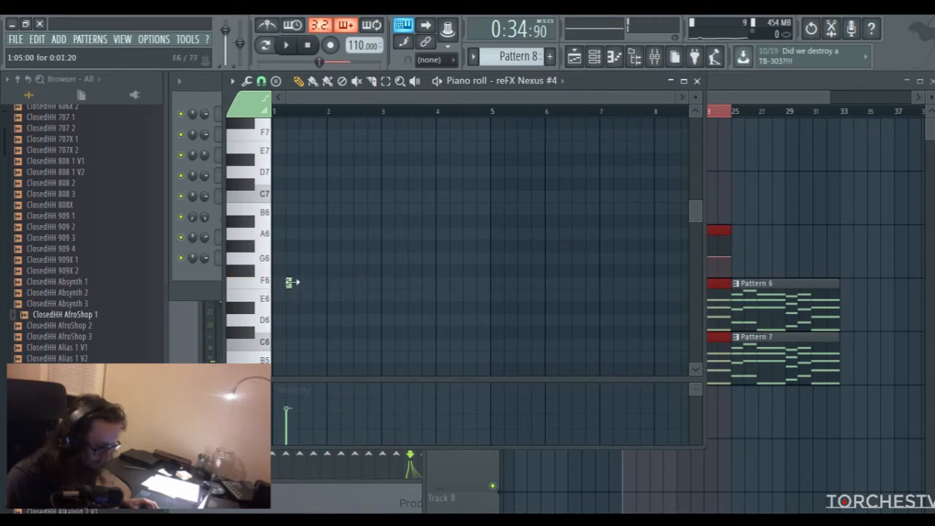
left_click_drag(294, 283, 302, 285)
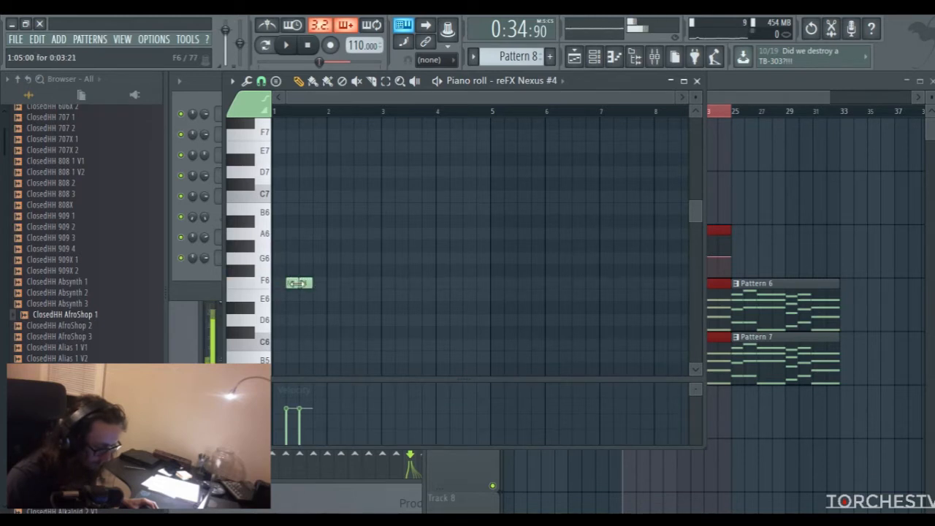
scroll(344, 261, "down", 2)
left_click(319, 258)
left_click(331, 258)
left_click_drag(343, 296, 359, 284)
left_click(356, 282)
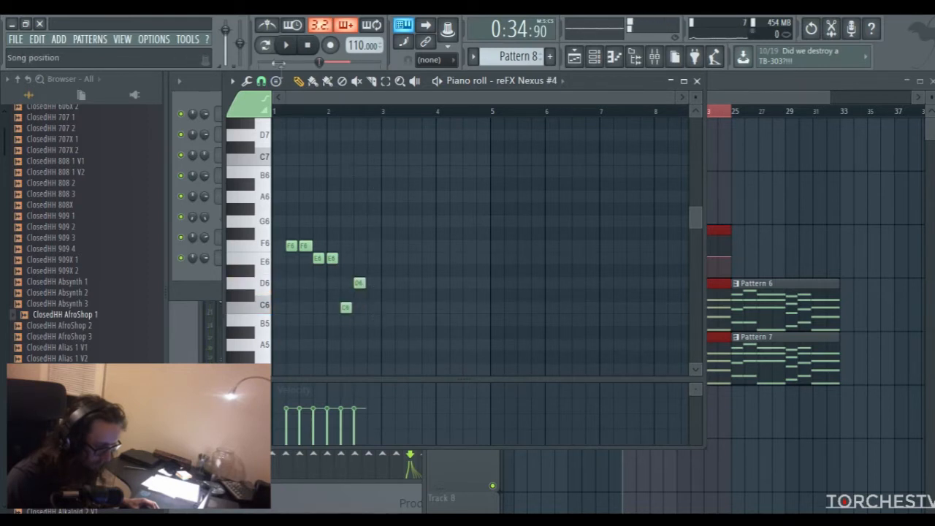
Enable the metronome, switch to pattern mode, and briefly play back Pattern 8
left_click(267, 26)
left_click(265, 46)
key("space")
key("space")
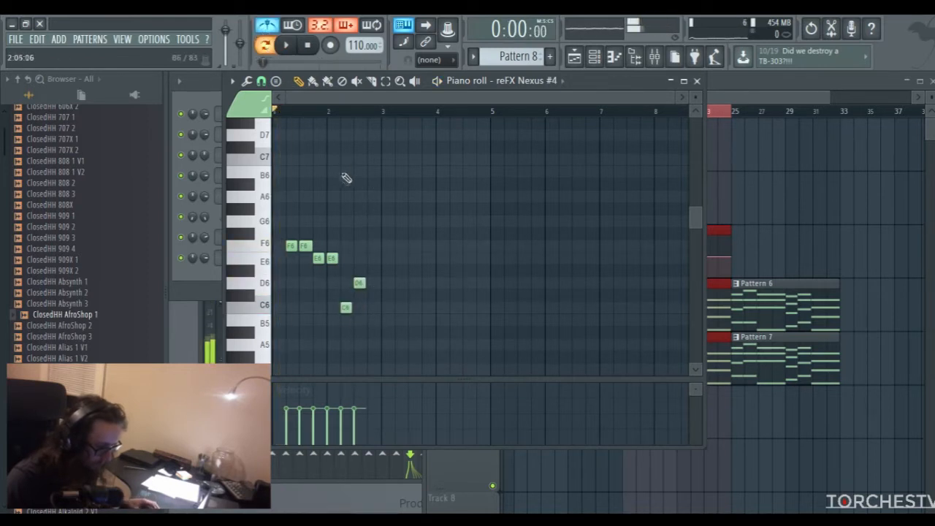
Delete all six notes of the sketched melody from Pattern 8
left_click_drag(673, 98, 450, 107)
right_click(335, 246)
right_click(369, 247)
right_click(416, 259)
right_click(445, 258)
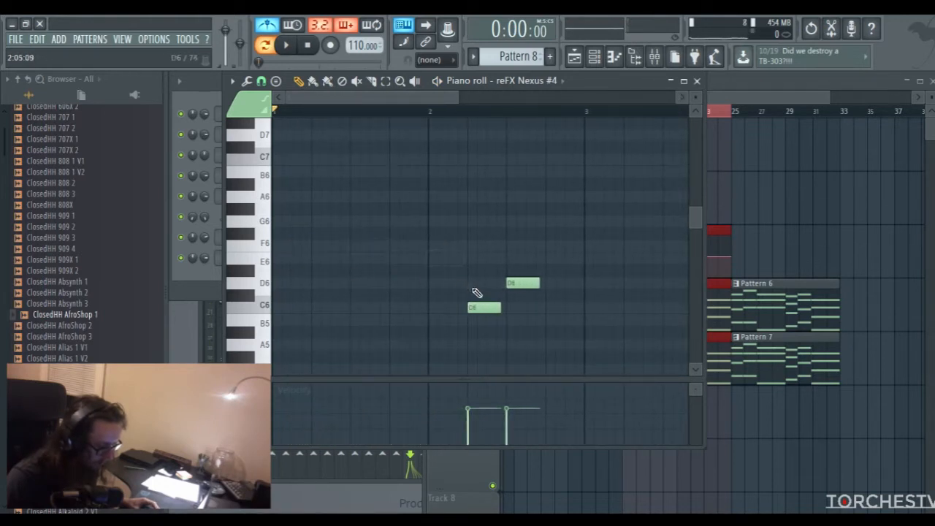
right_click(483, 307)
right_click(523, 283)
Place two short F6 notes followed by two short E6 notes in bar 1 of Pattern 8 and play them back
left_click(306, 247)
left_click(317, 247)
left_click(336, 259)
left_click(357, 258)
key("space")
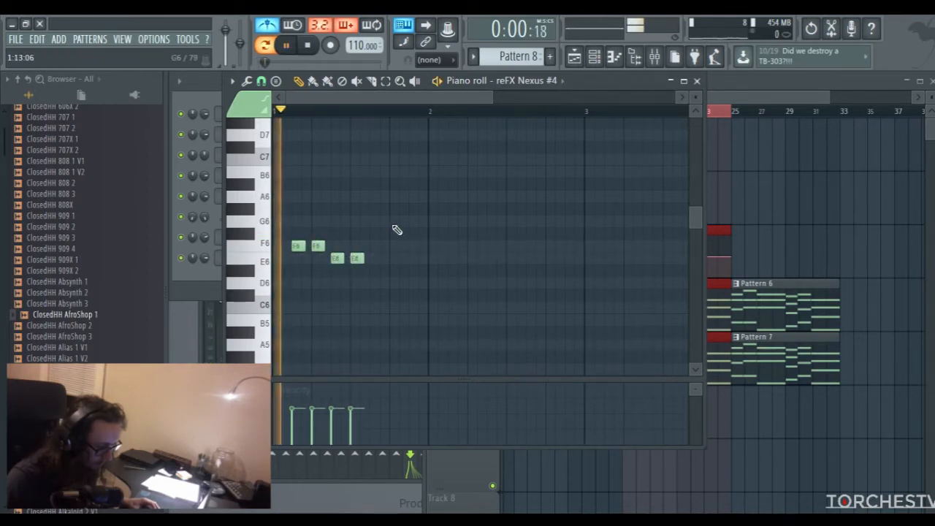
key("space")
Add C6 and D6 notes after the E6 pair, move the D6 directly behind a shortened C6, and check by playback
left_click(396, 283)
key("space")
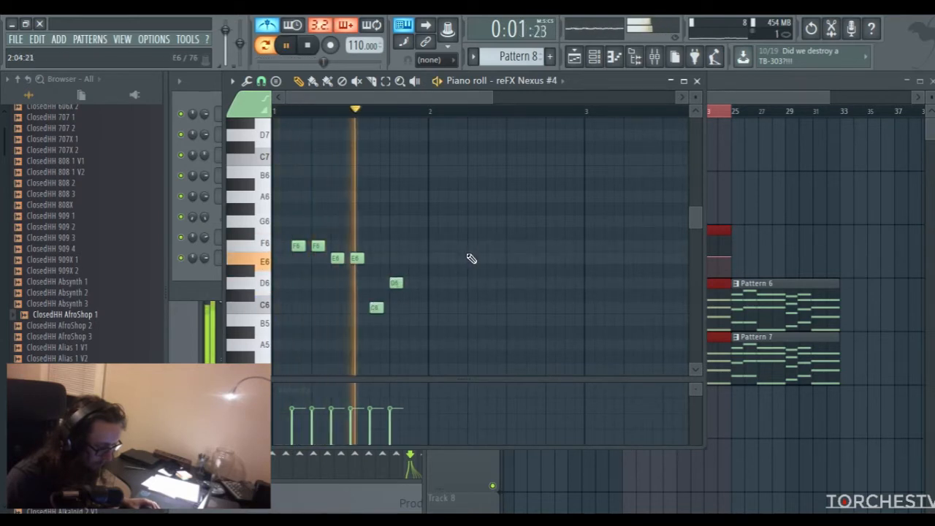
key("space")
left_click_drag(397, 284, 387, 283)
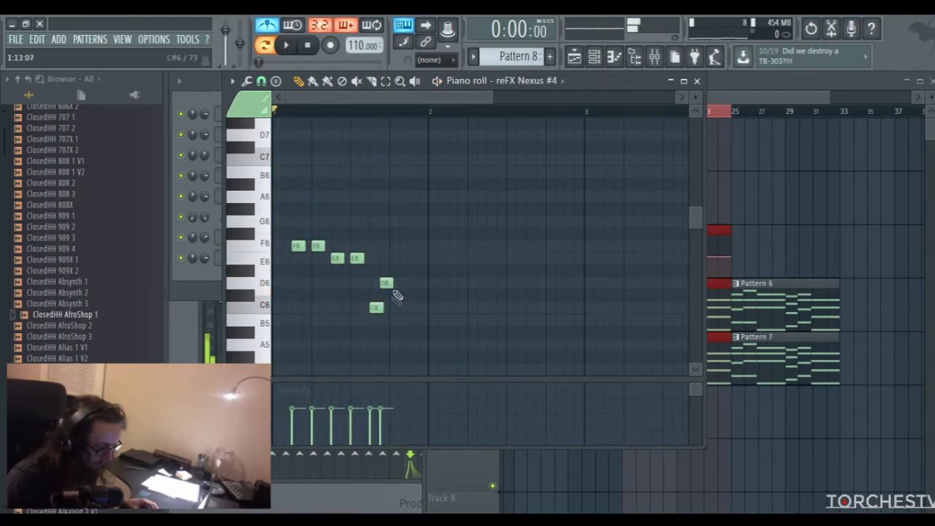
key("space")
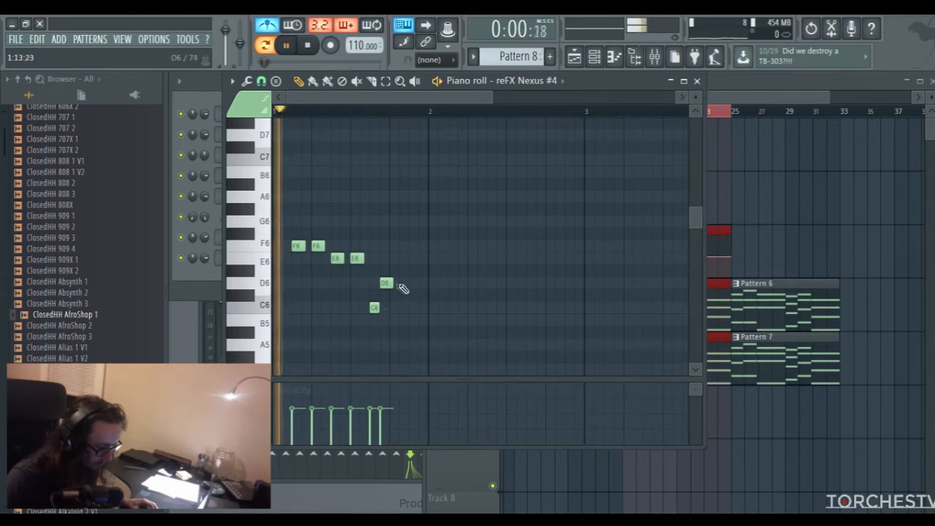
key("space")
Shorten the D6 note, add a short A5 near the end of bar 1, and play the phrase
left_click(410, 344)
key("space")
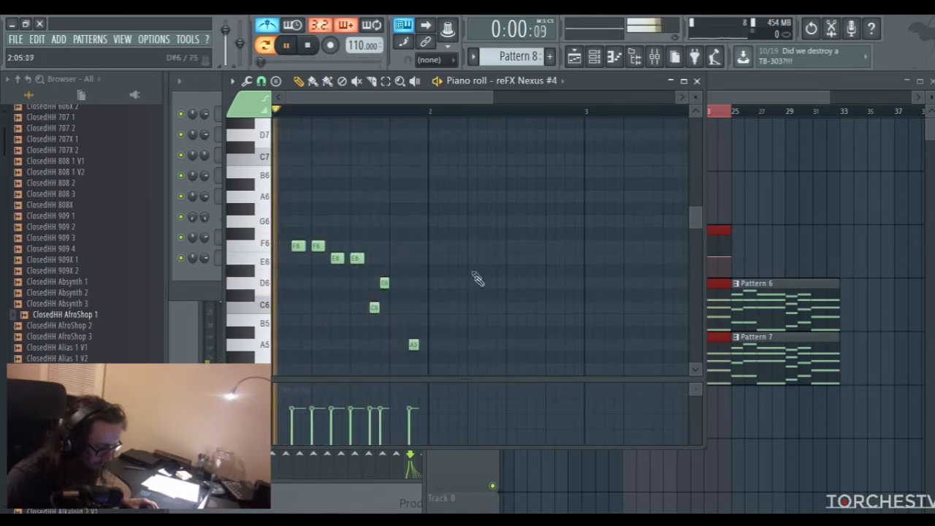
scroll(485, 249, "down", 2)
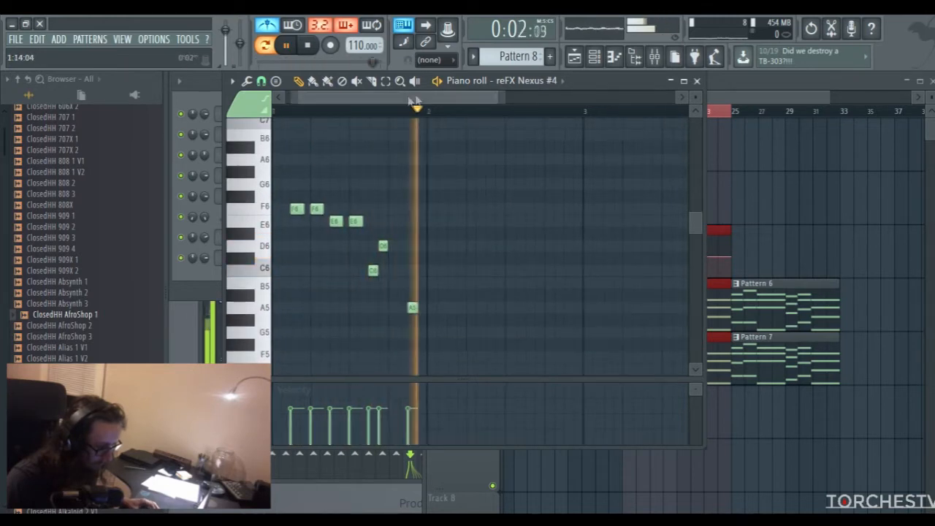
key("space")
Continue the melody in bar 2 with a G5, two A5 notes, and very short F6 and E6 notes
scroll(453, 241, "right", 1)
left_click(408, 332)
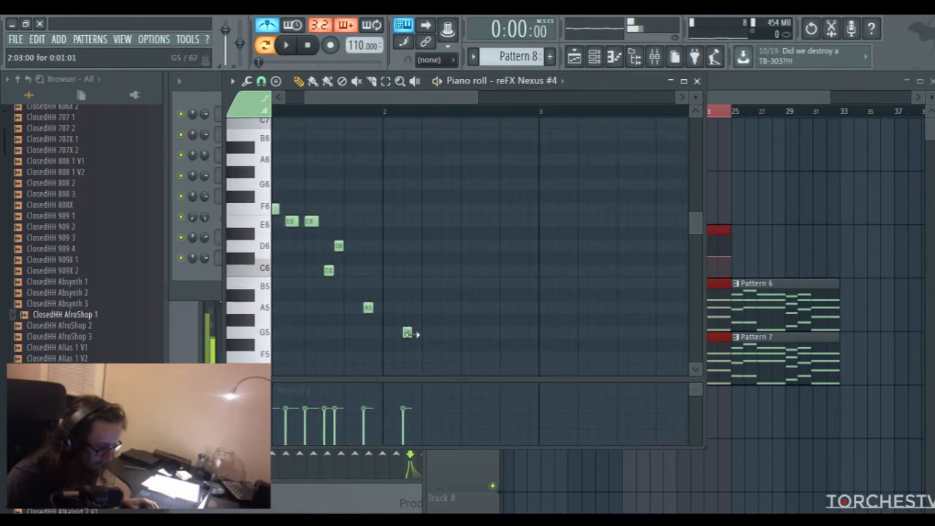
left_click(447, 307)
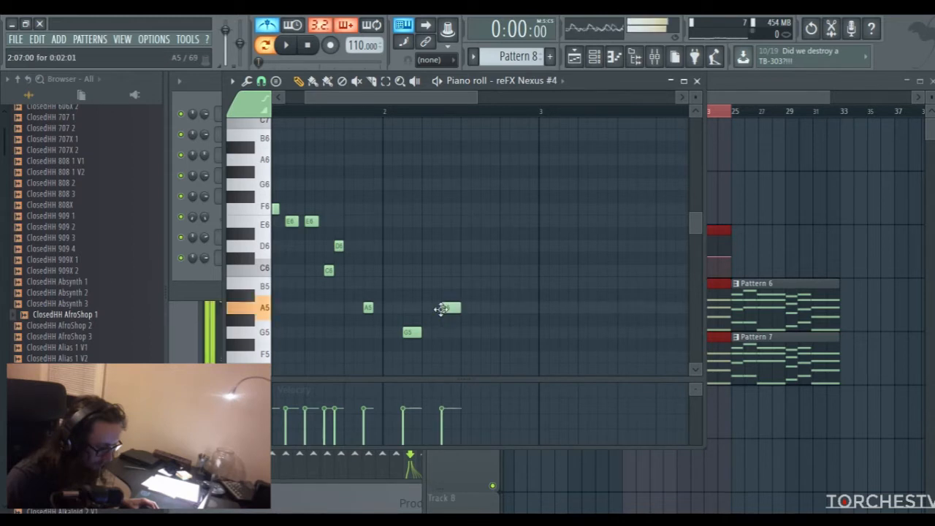
left_click(468, 307)
left_click_drag(486, 222, 489, 206)
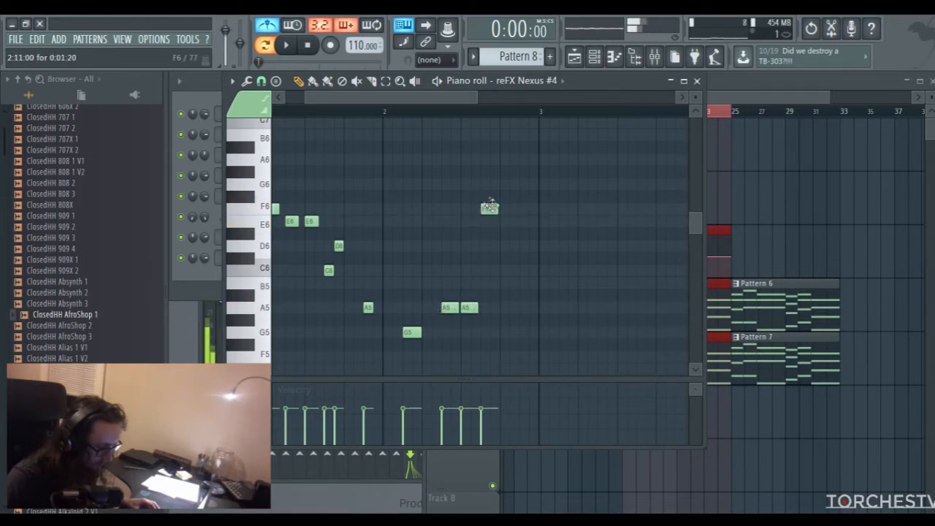
left_click(494, 221)
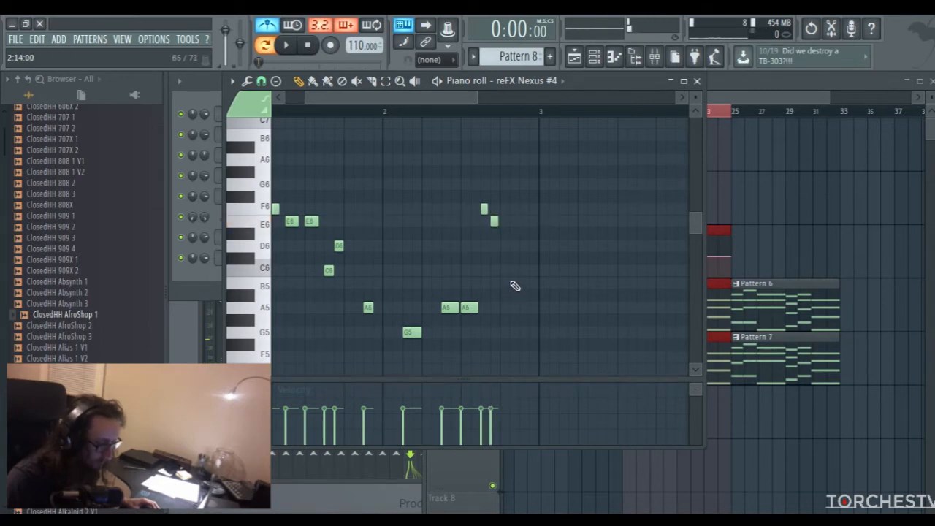
Add a very short C6 note near the end of bar 2 in Pattern 8 and play the melody back
left_click_drag(526, 284, 526, 271)
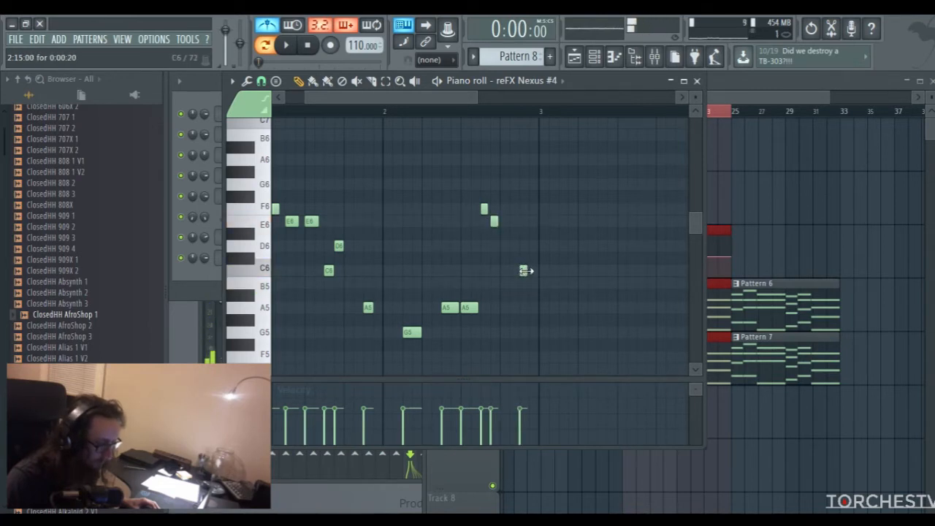
key("space")
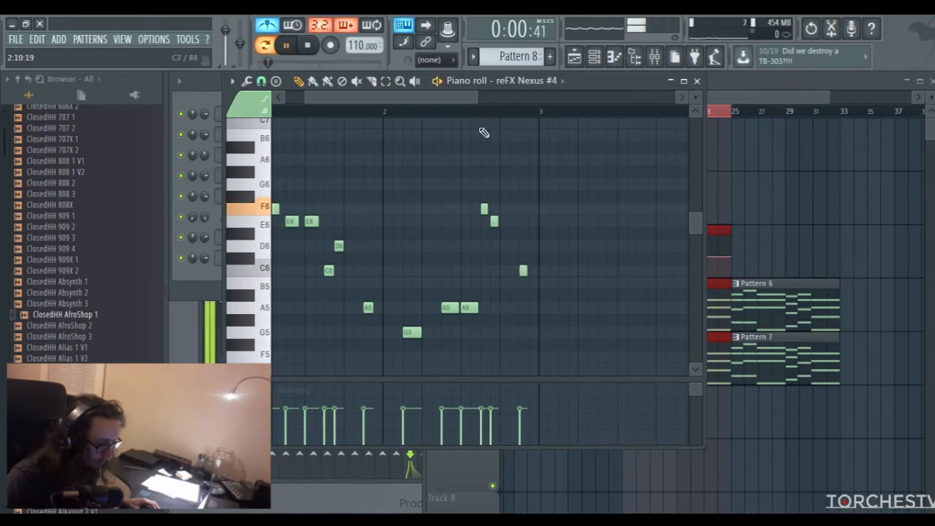
left_click_drag(477, 99, 480, 101)
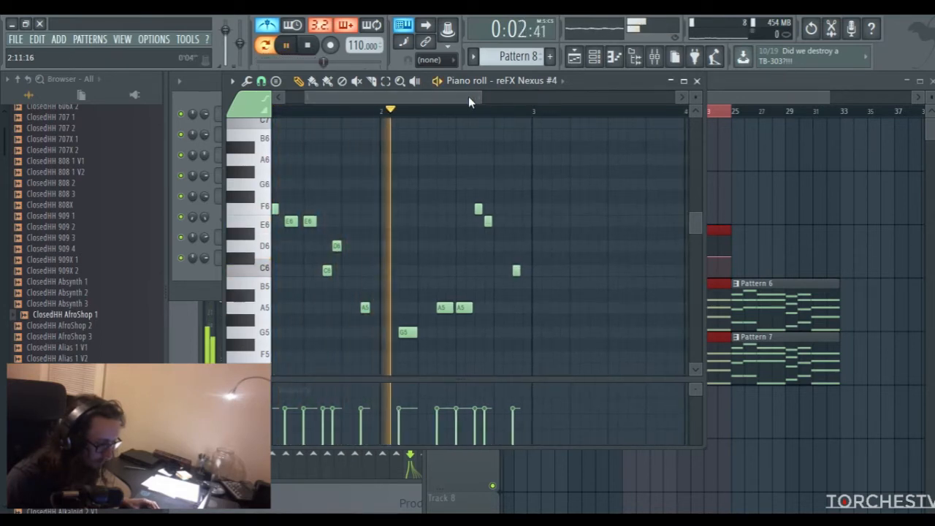
scroll(475, 97, "right", 2)
scroll(474, 97, "right", 3)
key("space")
Fill bar 3 of the melody with two C6 notes, an E6, very short C6 and D6 notes, and an A5 near the end
left_click(497, 271)
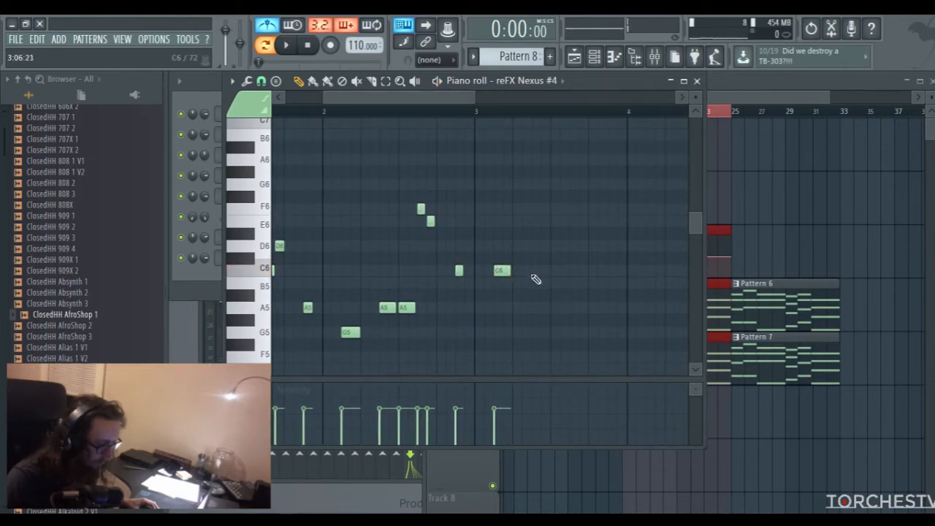
left_click(537, 271)
left_click_drag(557, 209, 561, 221)
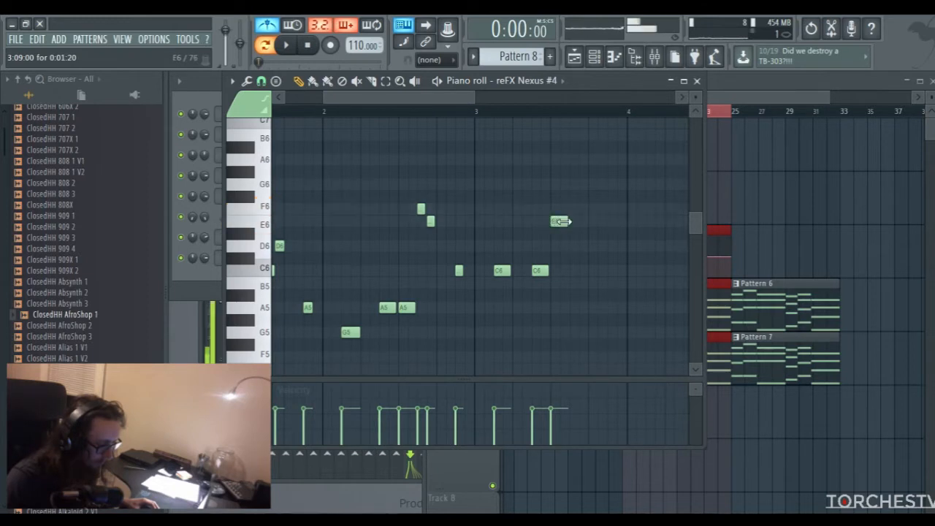
left_click(580, 271)
left_click(581, 245)
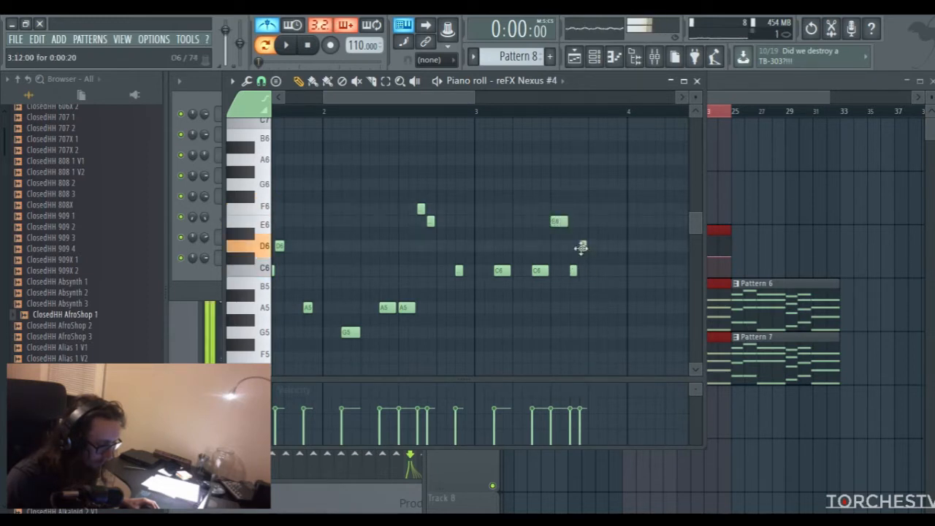
left_click(610, 307)
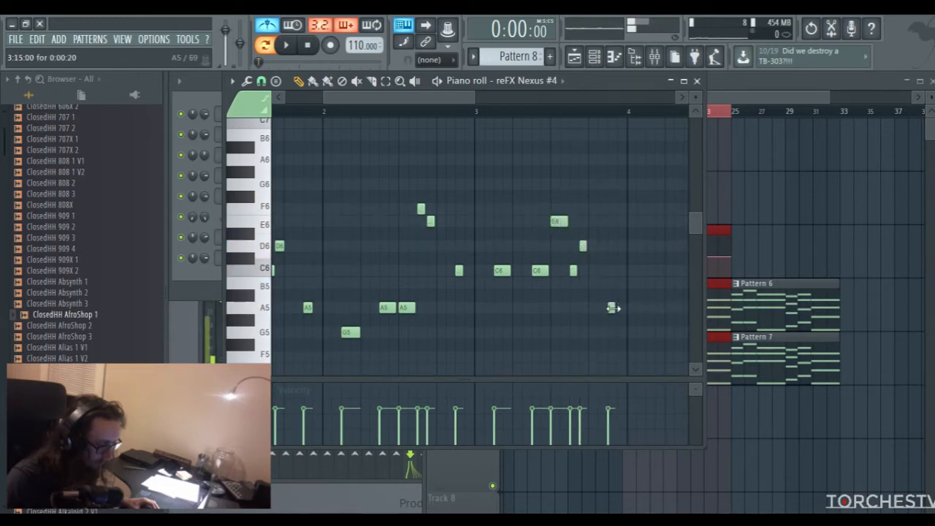
left_click_drag(431, 98, 371, 106)
left_click_drag(438, 100, 468, 103)
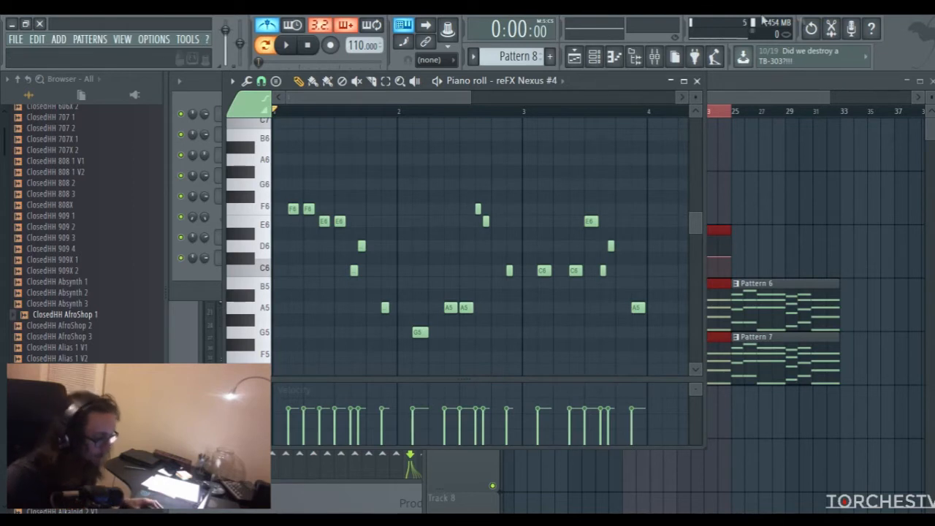
Play the playlist arrangement from bar 17 to hear the Pattern 6 and Pattern 7 chords, and stop playback
left_click(770, 101)
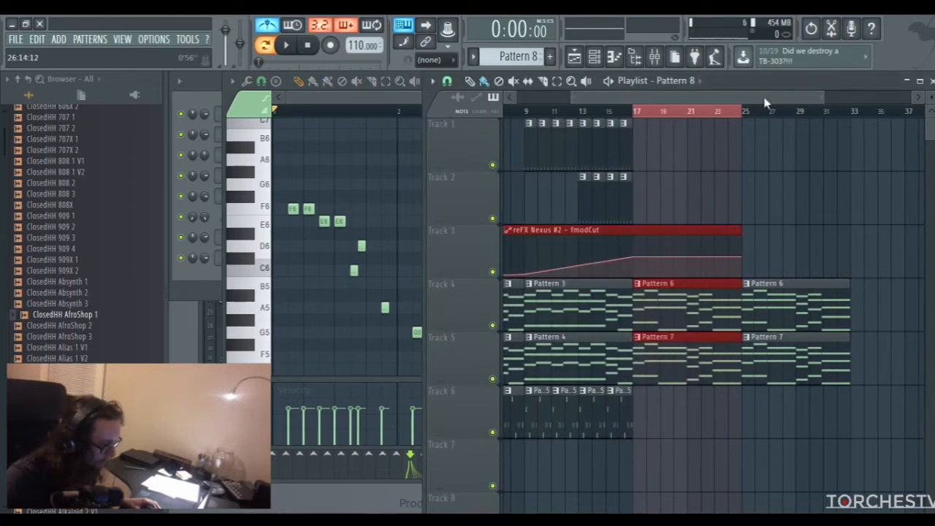
left_click_drag(764, 99, 766, 96)
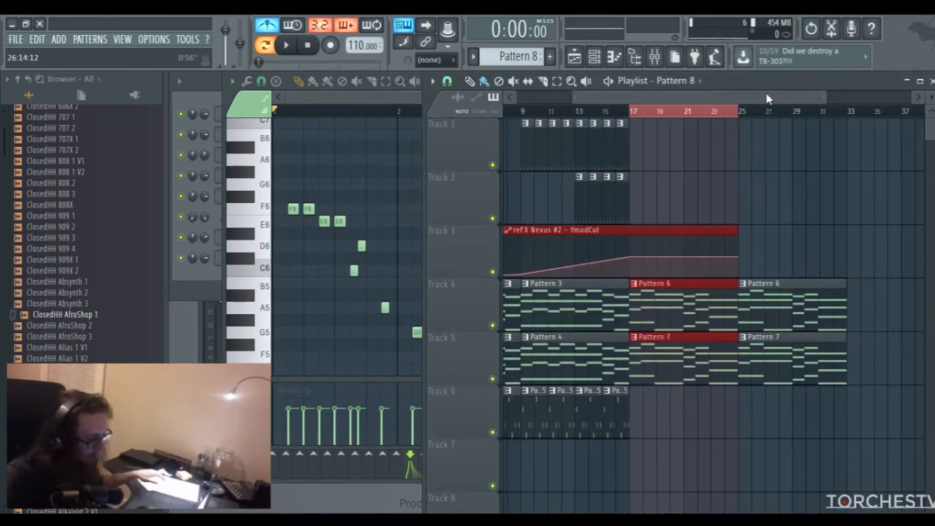
left_click(637, 111)
key("space")
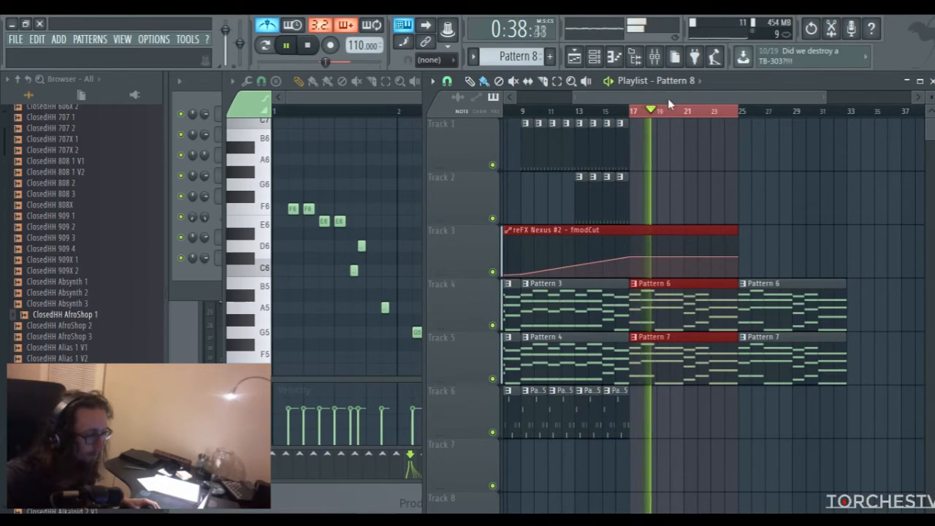
left_click(309, 45)
Audition the C6 and A5 notes in bar 3 of the piano roll, return to pattern mode, and play back Pattern 8
left_click(331, 103)
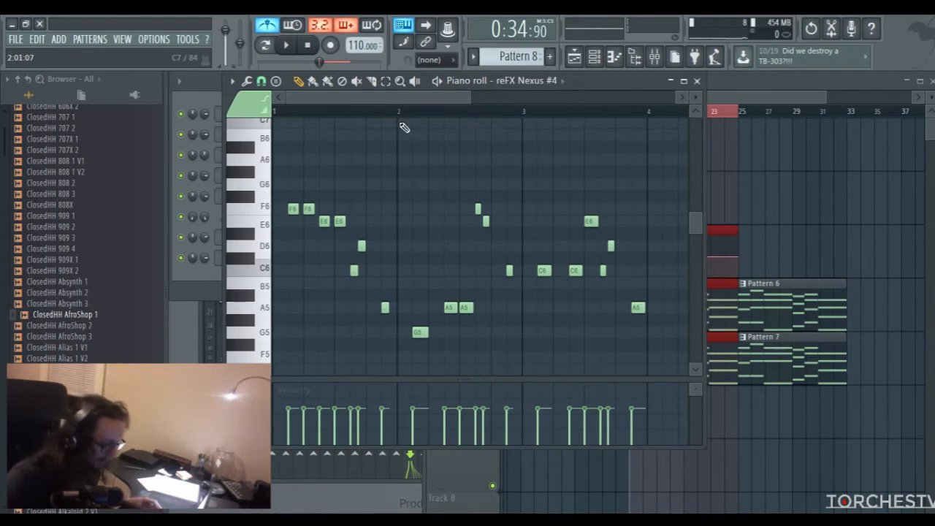
left_click_drag(460, 96, 521, 96)
left_click(407, 271)
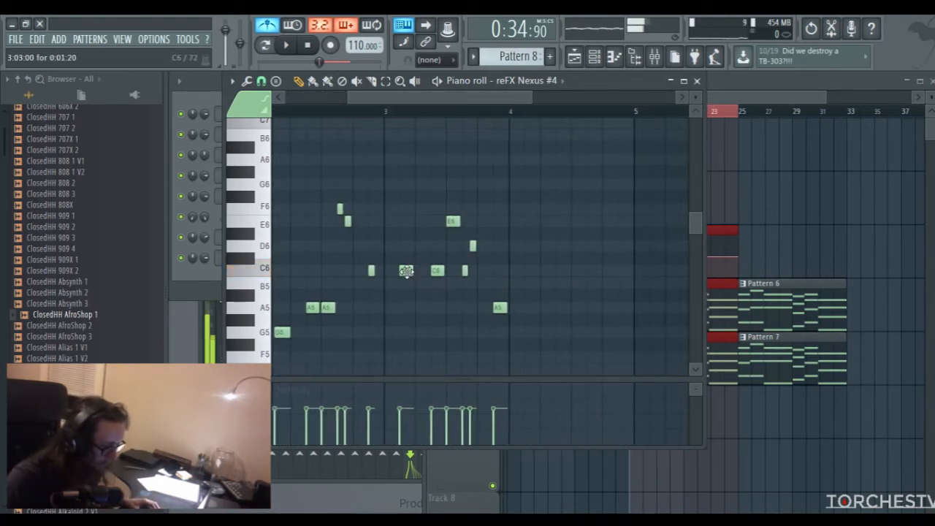
left_click(502, 308)
left_click_drag(475, 98, 276, 108)
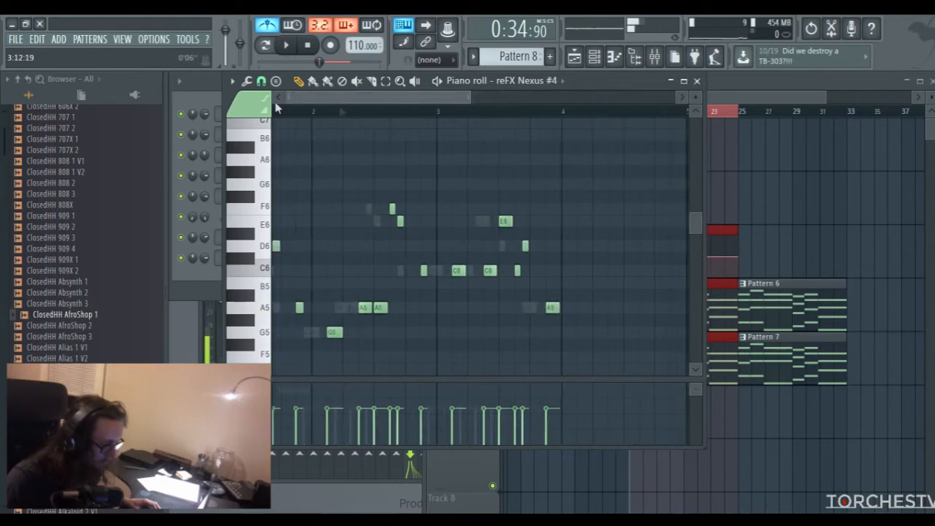
left_click(265, 45)
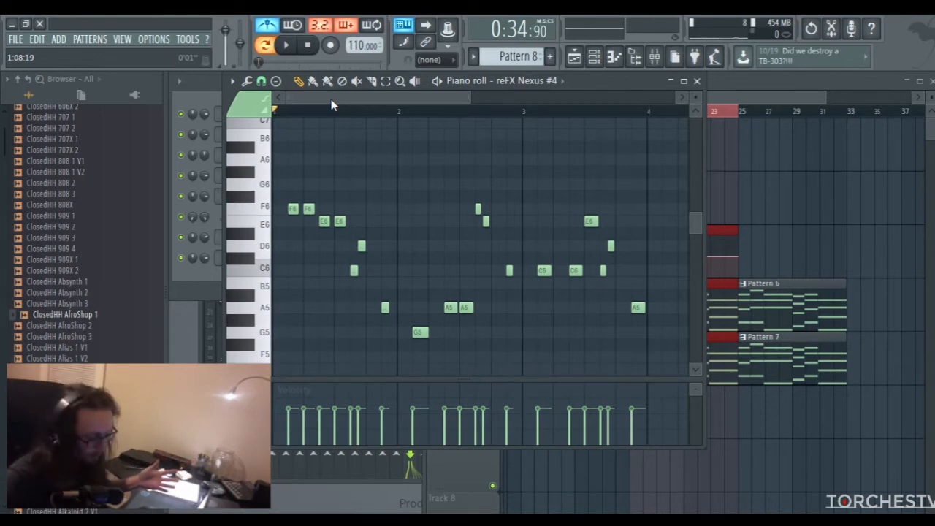
key("space")
left_click_drag(388, 93, 483, 101)
key("space")
Write bar 4 of the melody with two G5 notes, two A5 notes, very short F6 and E6 notes, and a closing B5
left_click(480, 332)
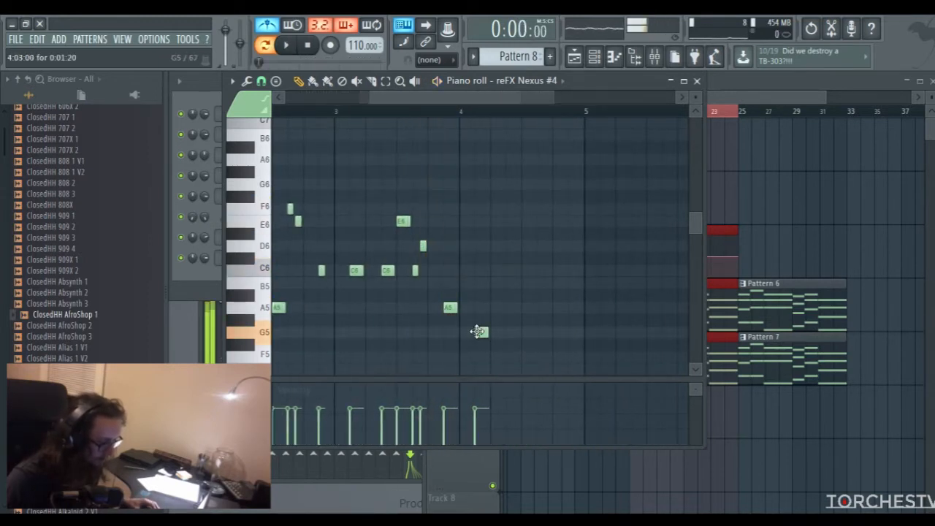
left_click(497, 332)
left_click(511, 308)
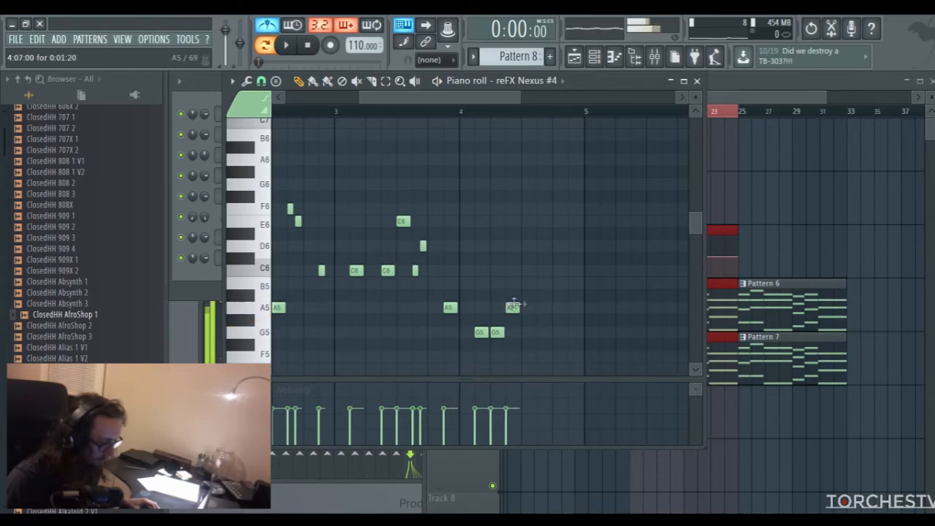
left_click(527, 307)
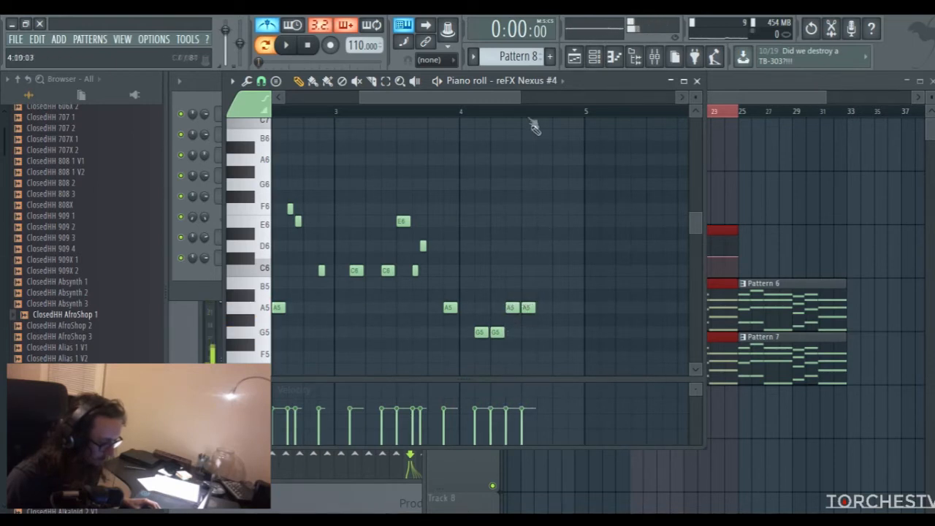
left_click_drag(520, 97, 497, 97)
left_click(564, 209)
left_click(576, 220)
left_click_drag(605, 295, 602, 280)
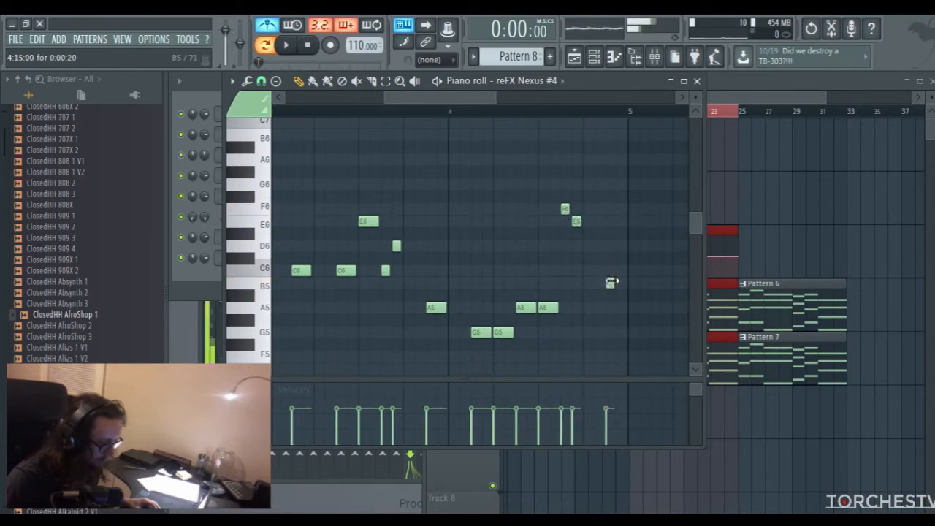
Write bar 5 with two D6 notes, two G6 notes, very short C6 and D6 notes, and a short A5 near the end
scroll(490, 120, "right", 3)
left_click_drag(493, 222, 490, 247)
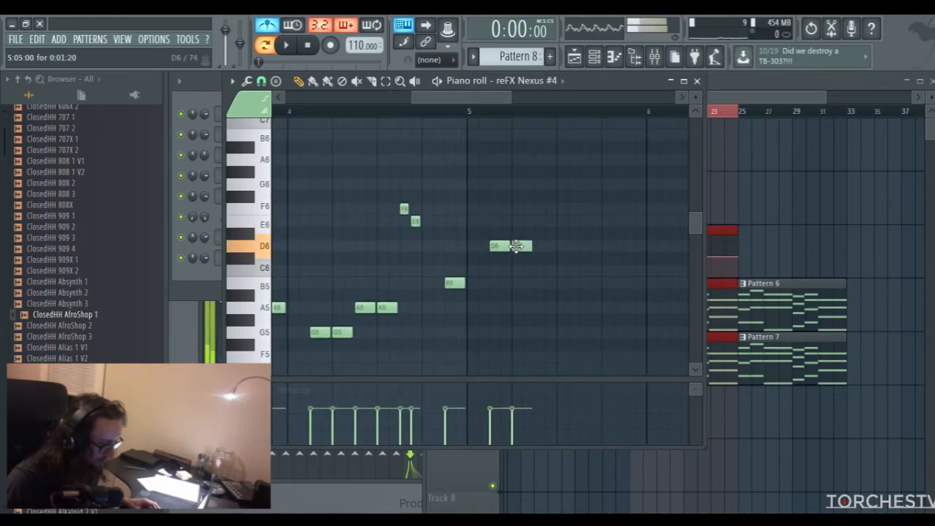
left_click_drag(532, 179, 534, 191)
left_click(562, 189)
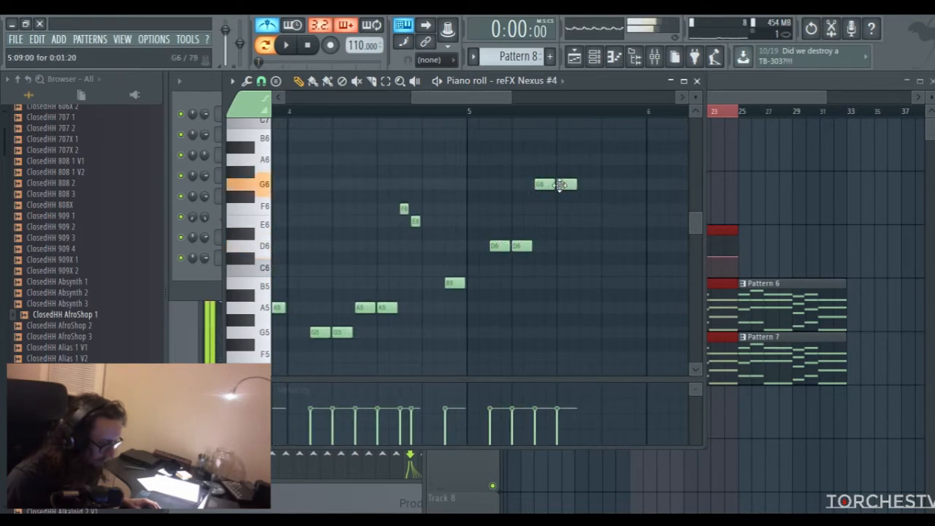
left_click_drag(583, 253, 592, 275)
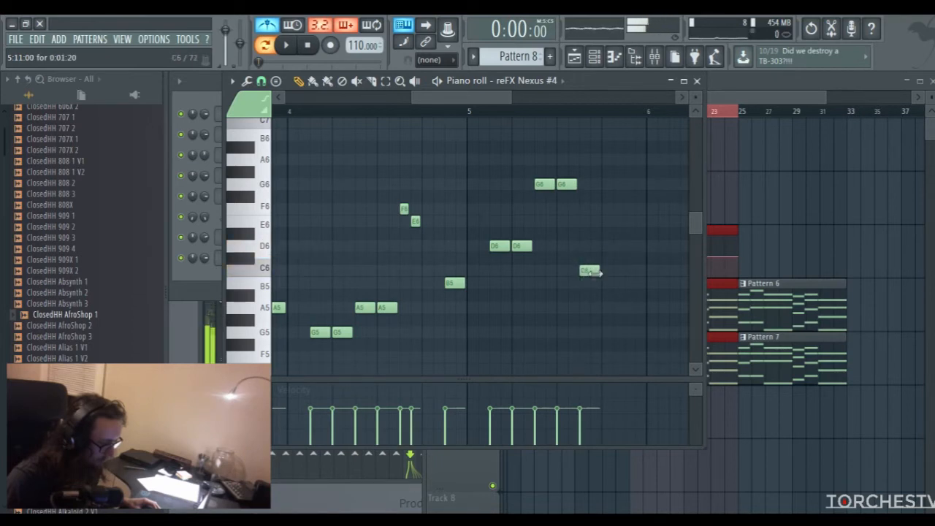
left_click(589, 243)
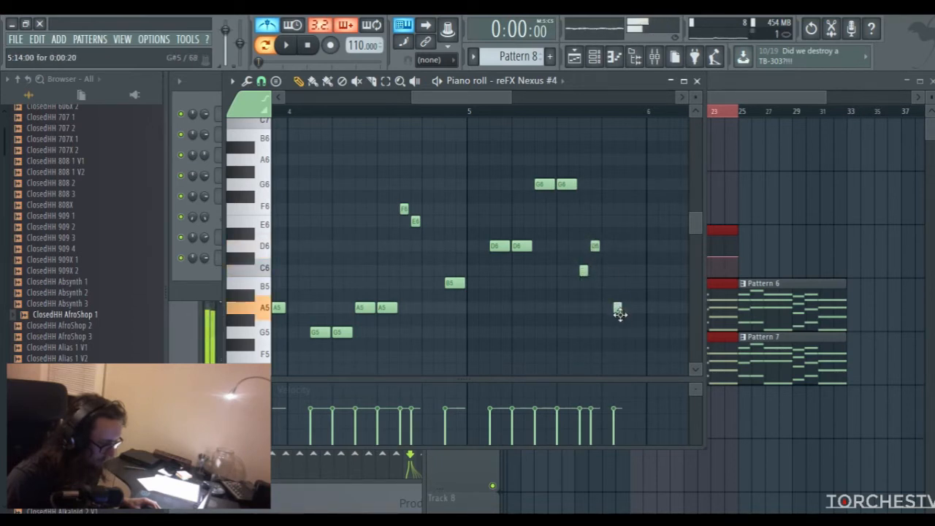
Write bar 6 with very short notes: a G5, two spaced A5 notes, an F6 and E6 pair, and a C6 near the end
scroll(513, 96, "down", 2)
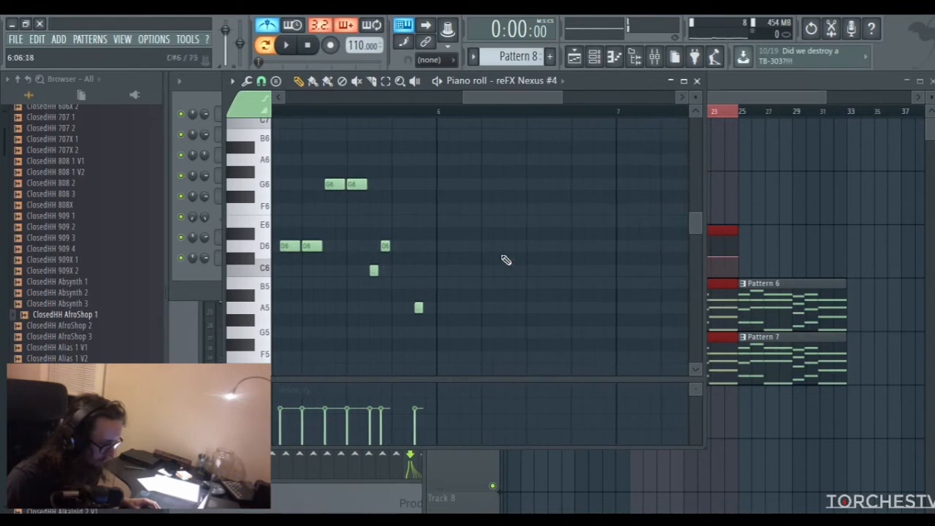
left_click(505, 307)
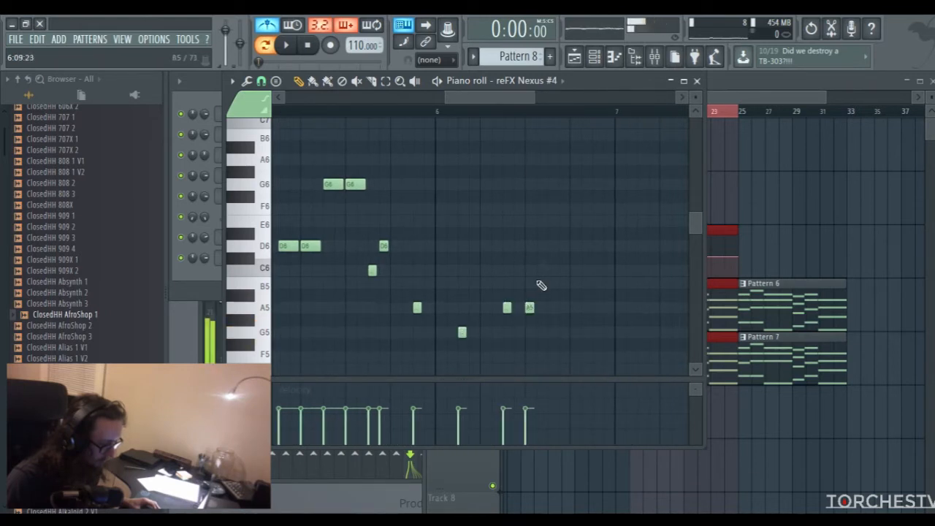
left_click_drag(546, 220, 546, 203)
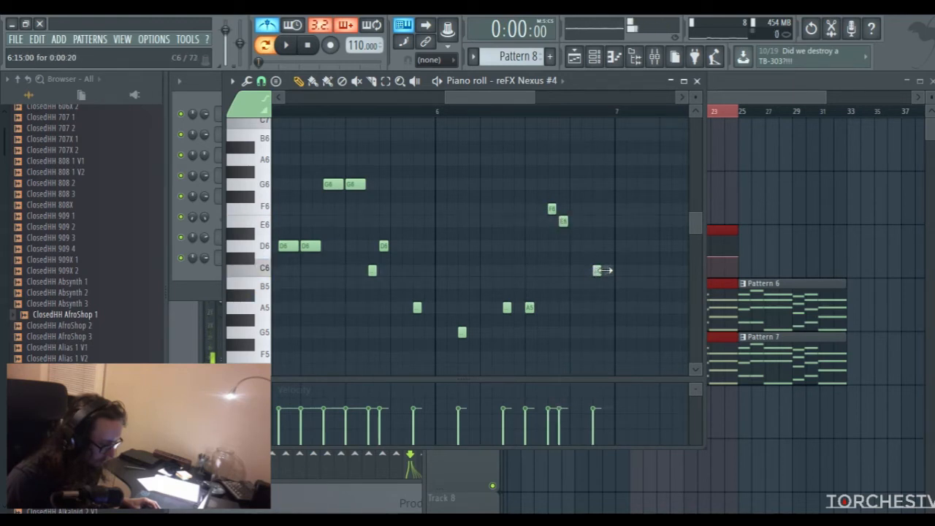
Write bar 7 with three consecutive C6 notes, an E6, very short C6 and D6 notes, and a short A5 near the end
left_click_drag(526, 96, 550, 98)
left_click(532, 271)
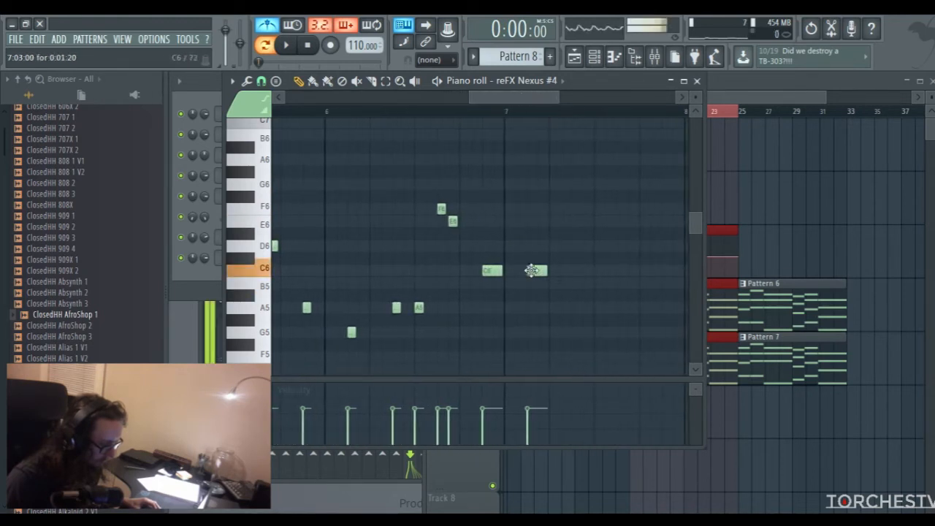
left_click(553, 270)
left_click_drag(597, 209, 595, 222)
left_click_drag(503, 103, 527, 102)
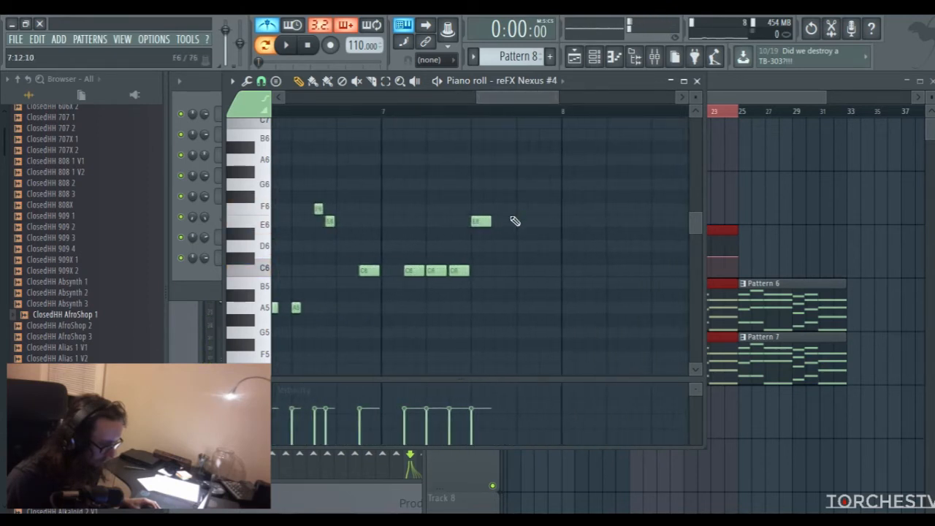
left_click(496, 270)
left_click(507, 233)
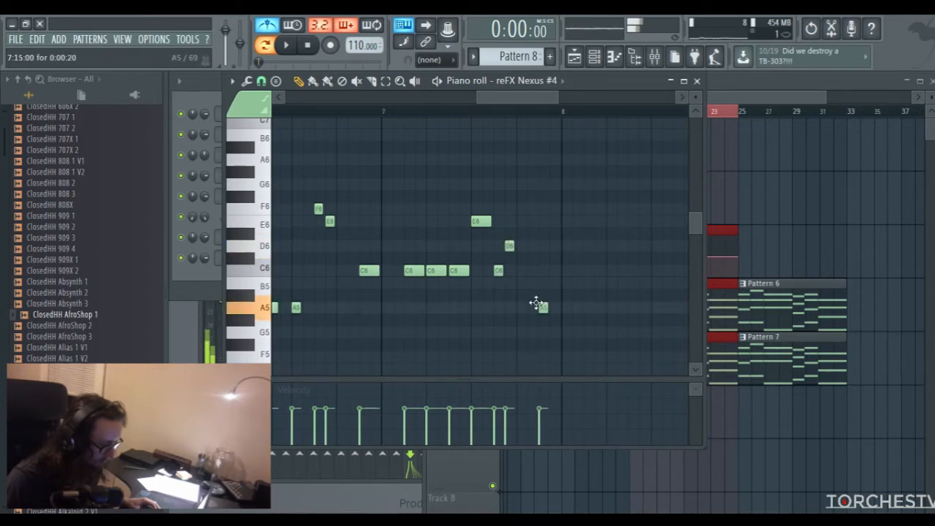
Complete bar 8 with very short notes: a G5, two spaced A5 notes, an F6 and E6 pair, and a final C6
left_click(585, 333)
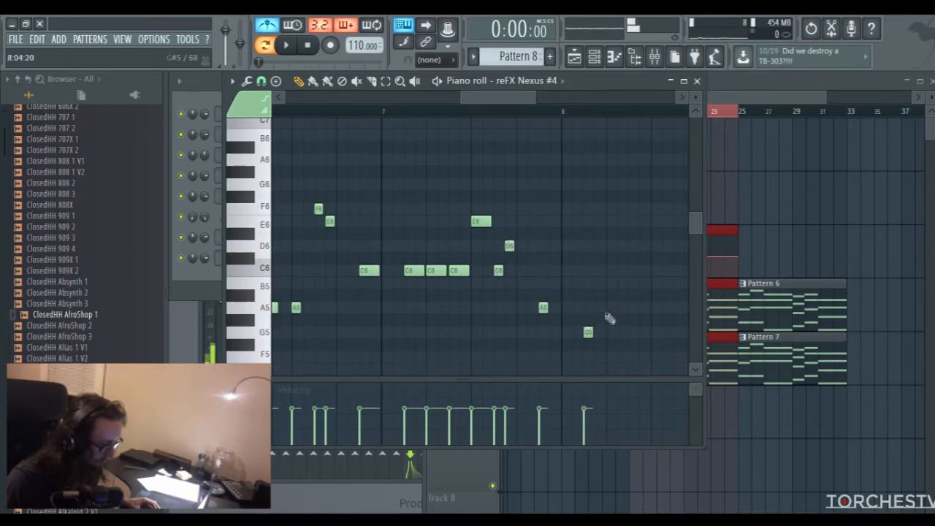
left_click(630, 307)
left_click_drag(500, 98, 534, 99)
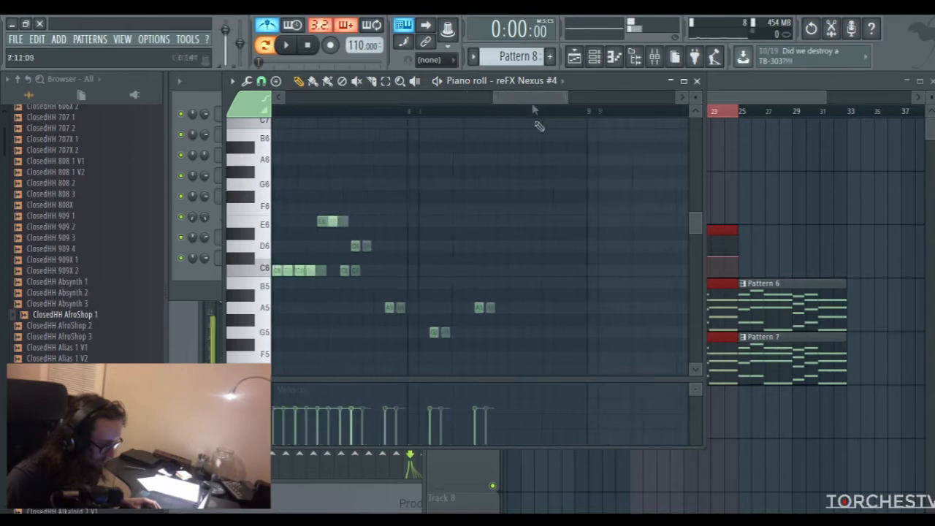
left_click(475, 308)
left_click(496, 209)
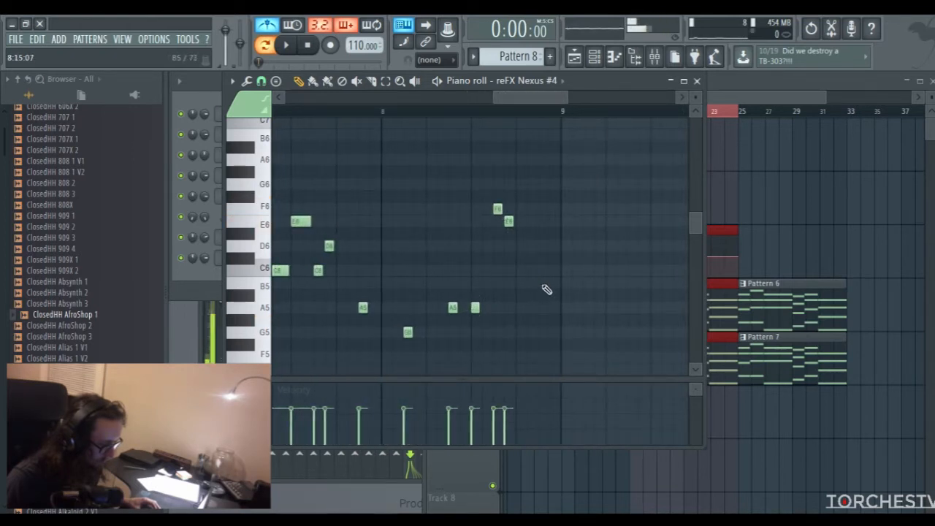
Raise the velocities of all melody notes across the eight bars to an even level of about 76%
left_click_drag(520, 97, 567, 117)
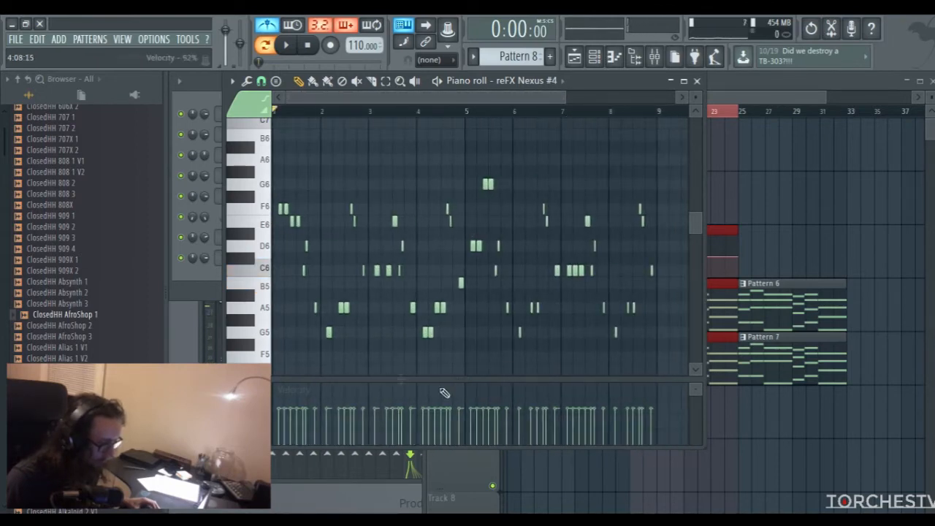
left_click_drag(622, 407, 274, 414)
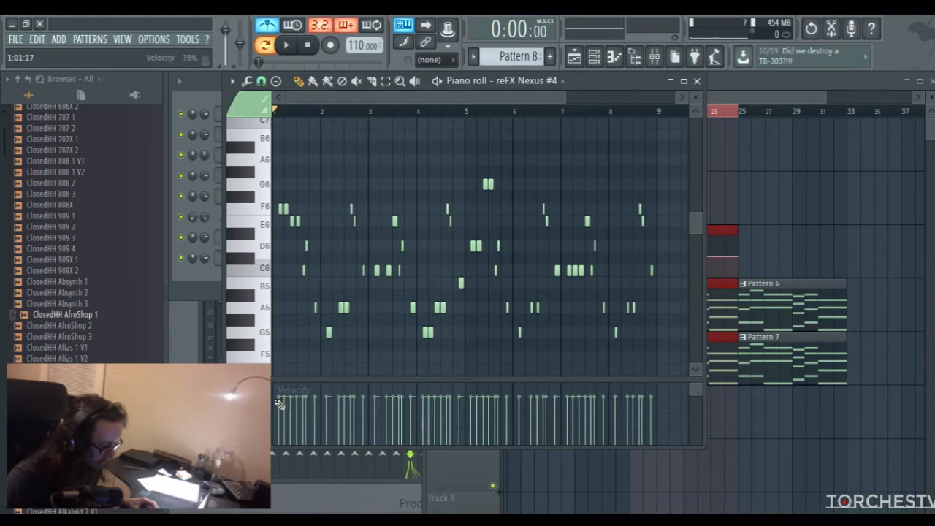
left_click_drag(367, 414, 665, 411)
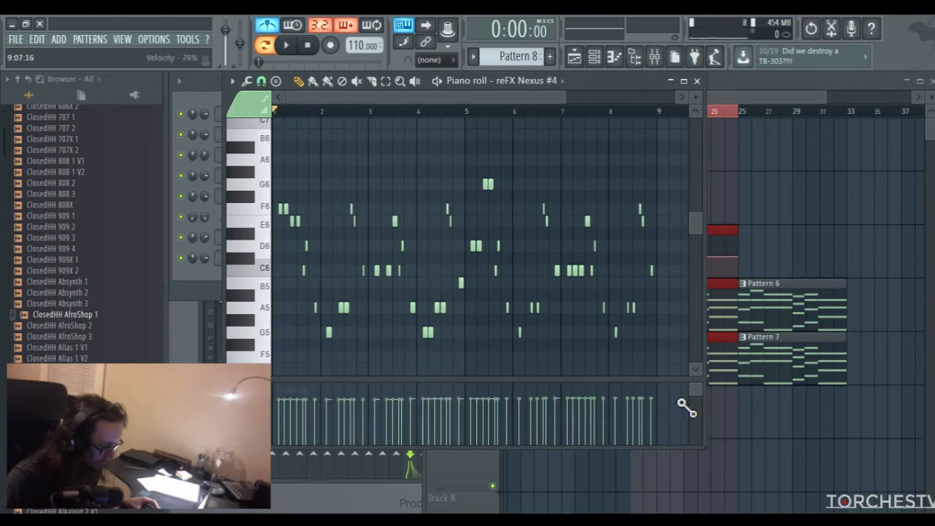
Play back the Nexus melody of Pattern 8 in the piano roll to check it
key("space")
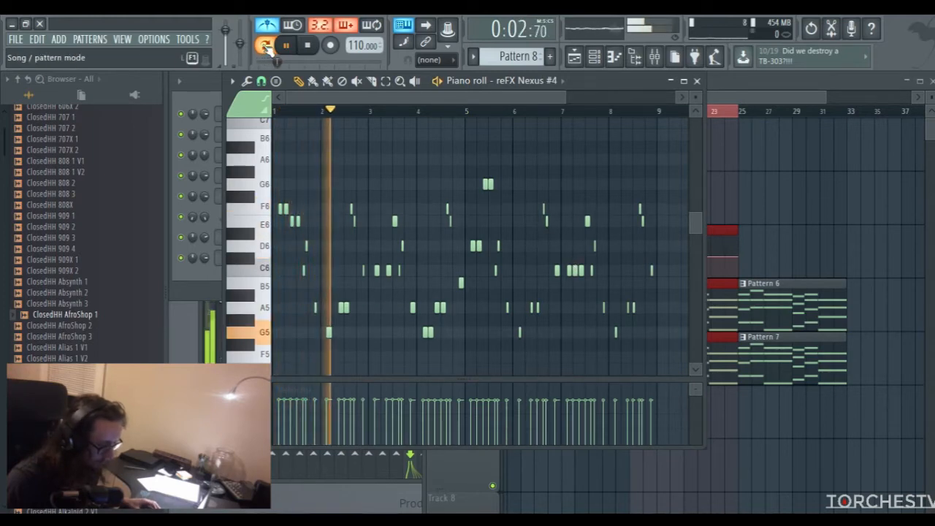
scroll(390, 99, "up", 3)
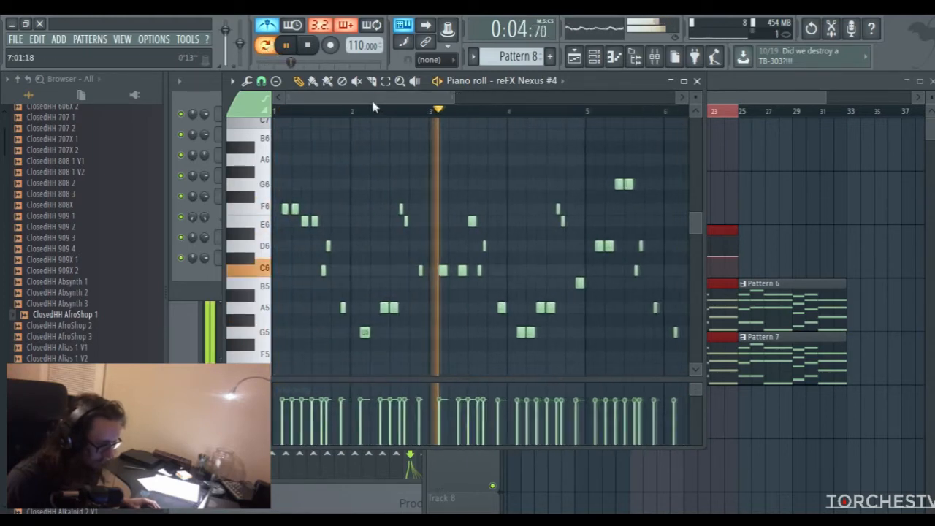
key("space")
Switch to song mode and place Pattern 8 on Track 6 so that it starts at bar 17
left_click(266, 50)
left_click(738, 91)
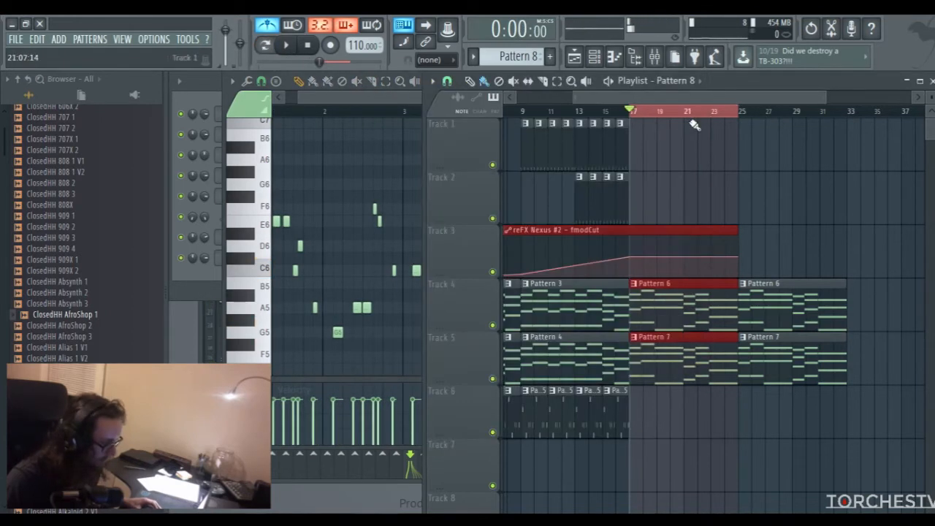
left_click(641, 420)
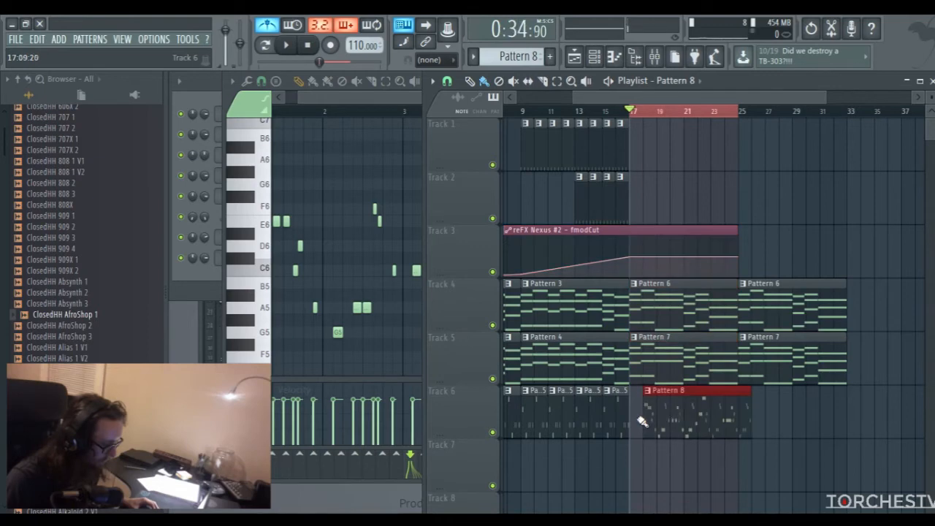
left_click_drag(669, 414, 678, 406)
Play the arrangement from bar 17 while following the Pattern 8 melody in the piano roll
key("space")
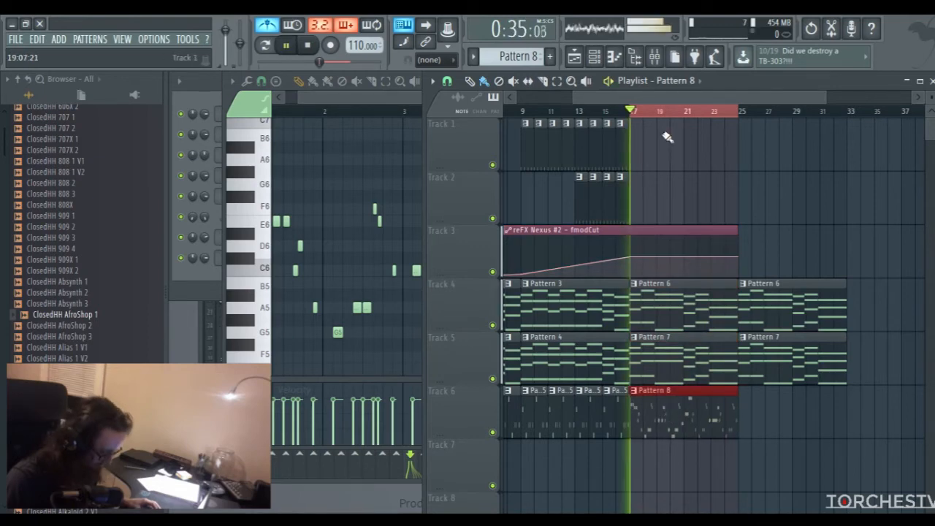
left_click_drag(355, 97, 336, 99)
left_click_drag(456, 98, 476, 98)
left_click(268, 25)
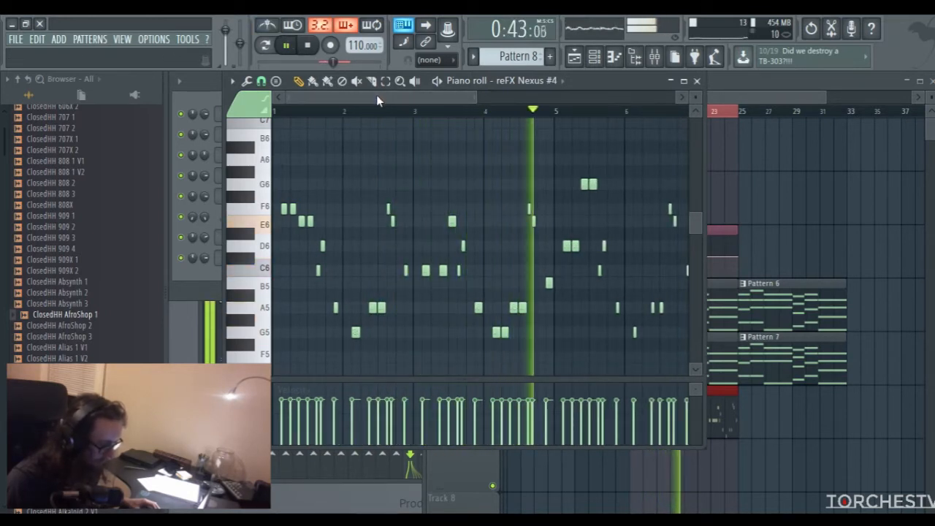
left_click_drag(378, 98, 459, 96)
left_click(697, 81)
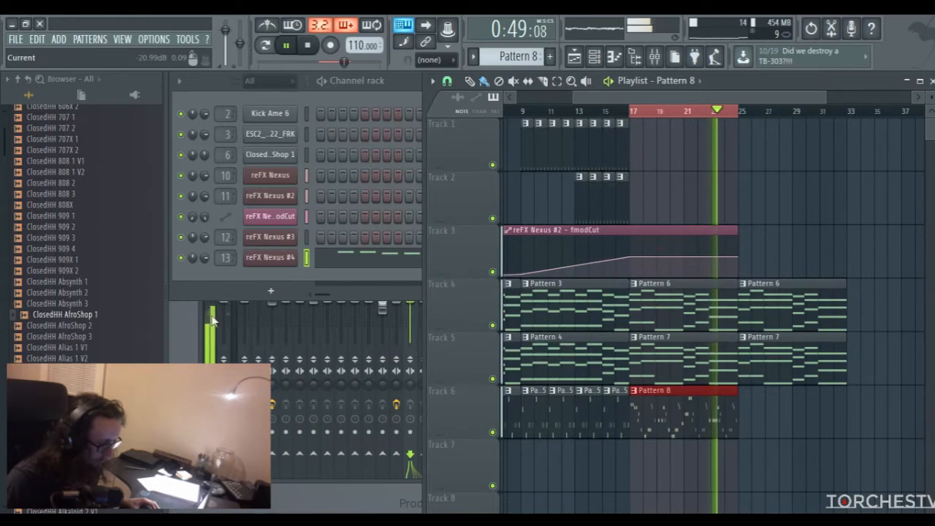
On Insert 13, slightly boost the built-in equalizer around 3.4 kHz and load Fruity Parametric EQ 2 into slot 5
key("F9")
left_click_drag(786, 358, 803, 356)
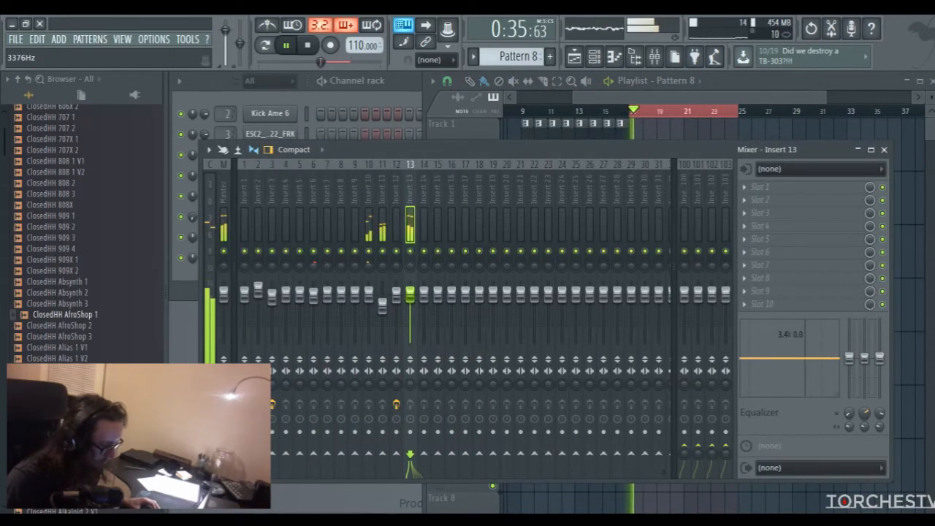
left_click(760, 239)
left_click(588, 260)
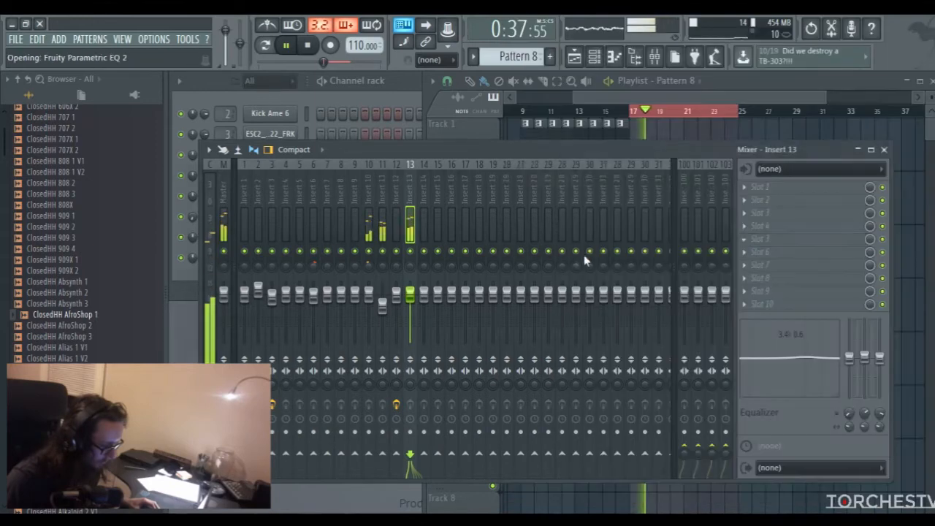
Shape Insert 13's Parametric EQ 2 with a gentle upper-mid boost on band 6 and a steep low cut on band 1
mouse_move(393, 254)
left_mouse_down()
mouse_move(378, 255)
mouse_move(382, 241)
left_mouse_up()
left_click_drag(240, 254, 236, 296)
mouse_move(503, 177)
left_mouse_down()
mouse_move(503, 192)
mouse_move(503, 172)
left_mouse_up()
left_click_drag(236, 253, 255, 253)
key("space")
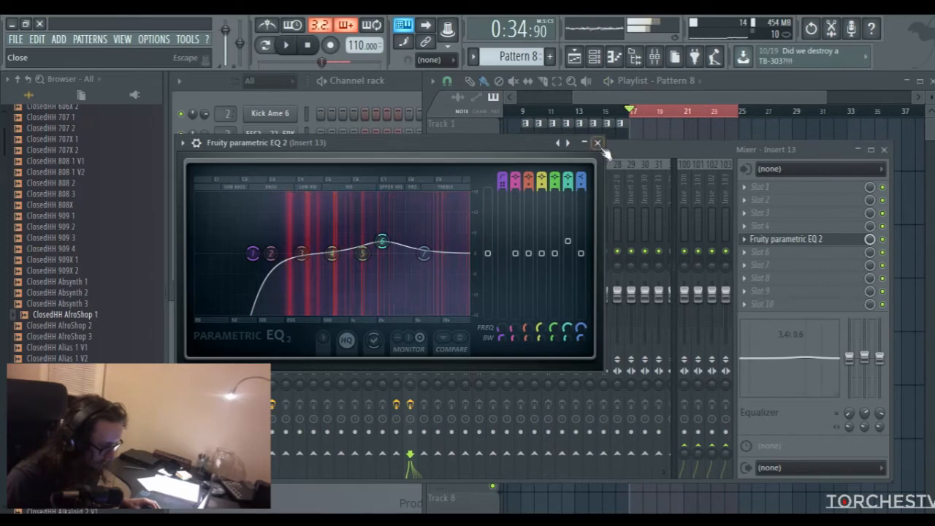
left_click(597, 142)
Clear the time selection and repeat Pattern 8 on Track 6 at bar 25
left_click(617, 106)
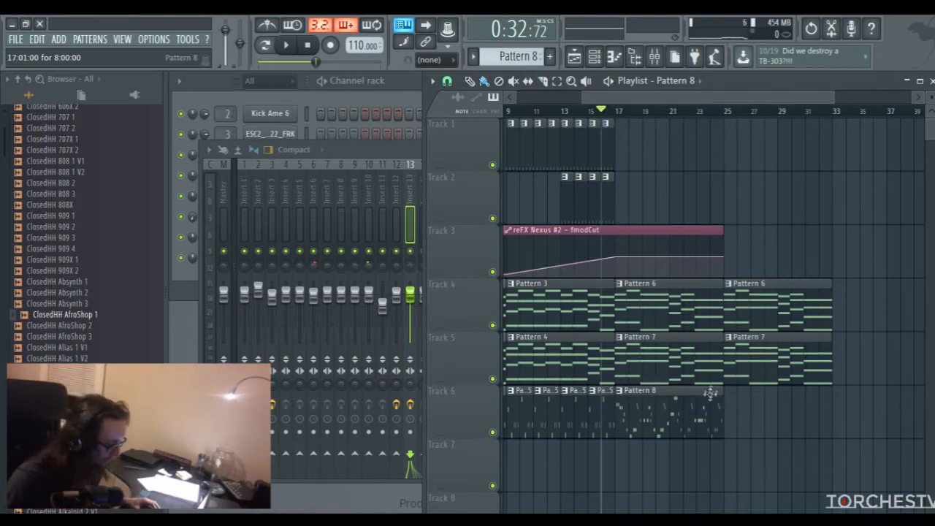
left_click(731, 404)
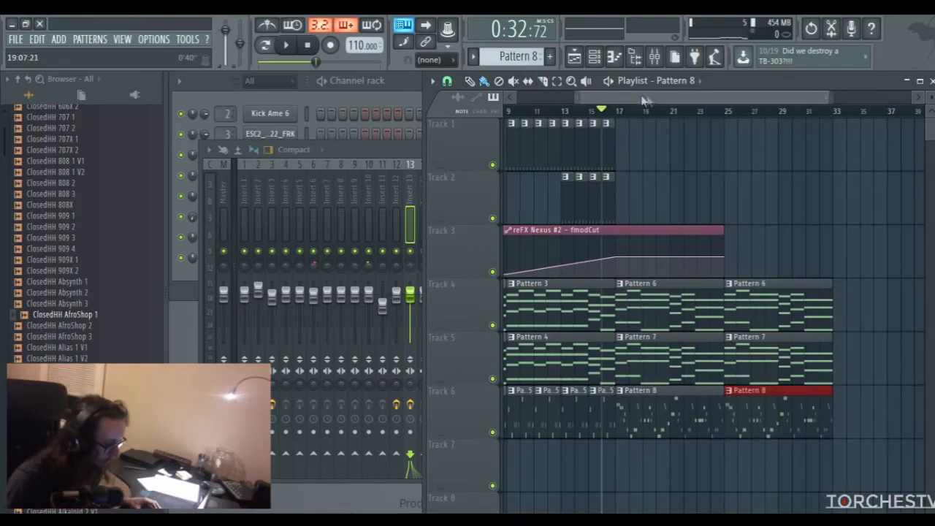
Paint Pattern 2 along Track 2 and Pattern 1 along Track 1 from bar 21 through bar 32
scroll(599, 190, "up", 1)
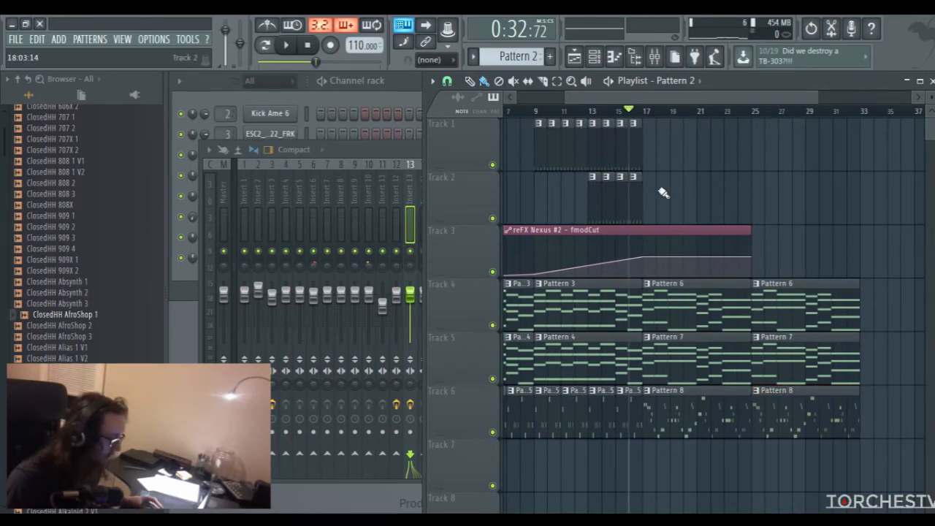
left_click_drag(705, 200, 844, 205)
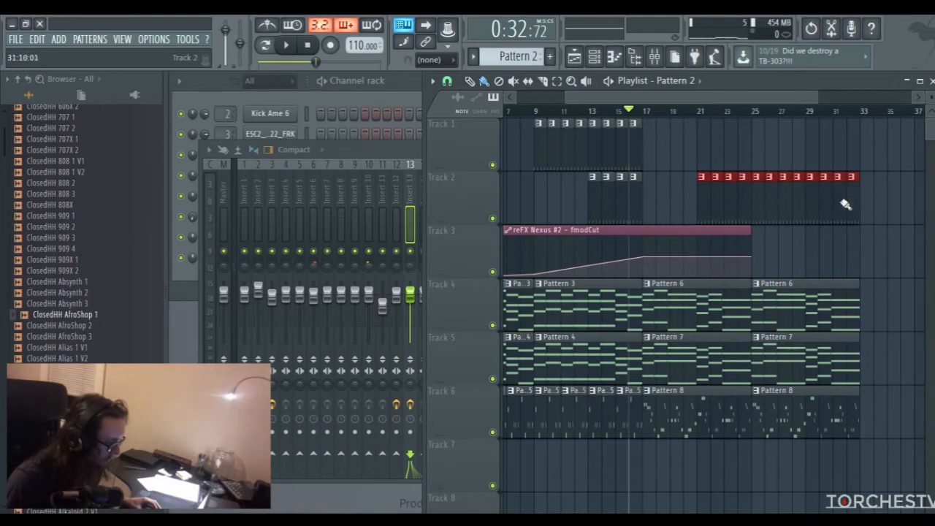
left_click(593, 151)
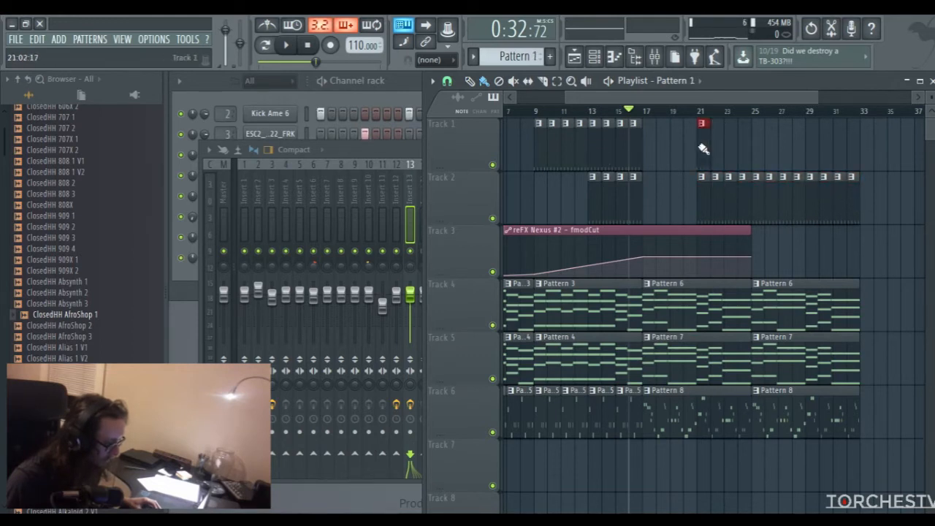
left_click_drag(703, 149, 833, 159)
Play the arrangement from about bar 15 and raise Insert 13's fader to about 104% (0.8 dB)
mouse_move(721, 96)
left_mouse_down()
mouse_move(741, 97)
mouse_move(733, 97)
left_mouse_up()
left_click(596, 111)
left_click_drag(639, 101, 646, 96)
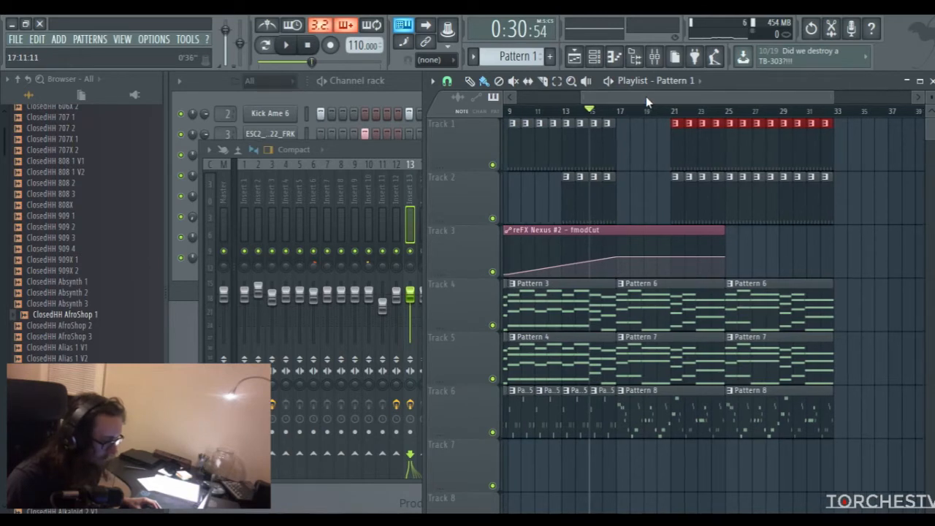
key("space")
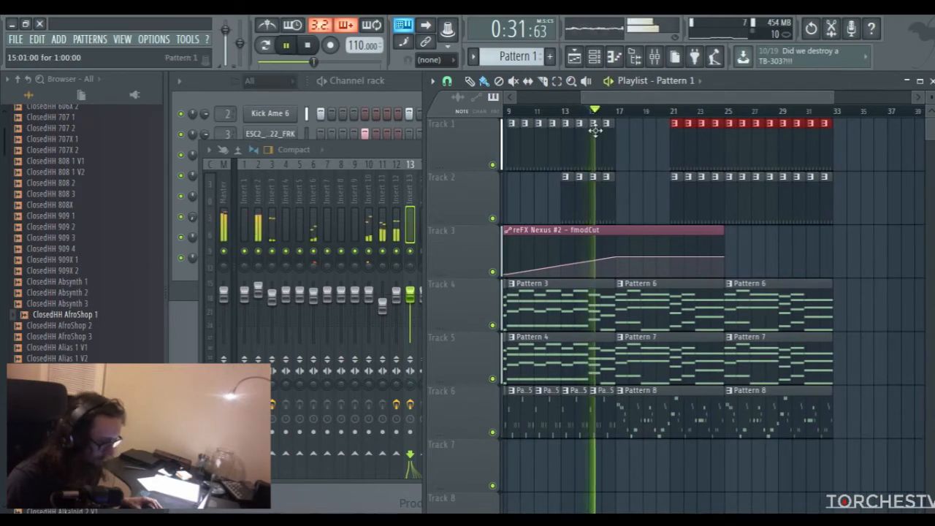
left_click(363, 153)
left_click_drag(419, 294, 413, 298)
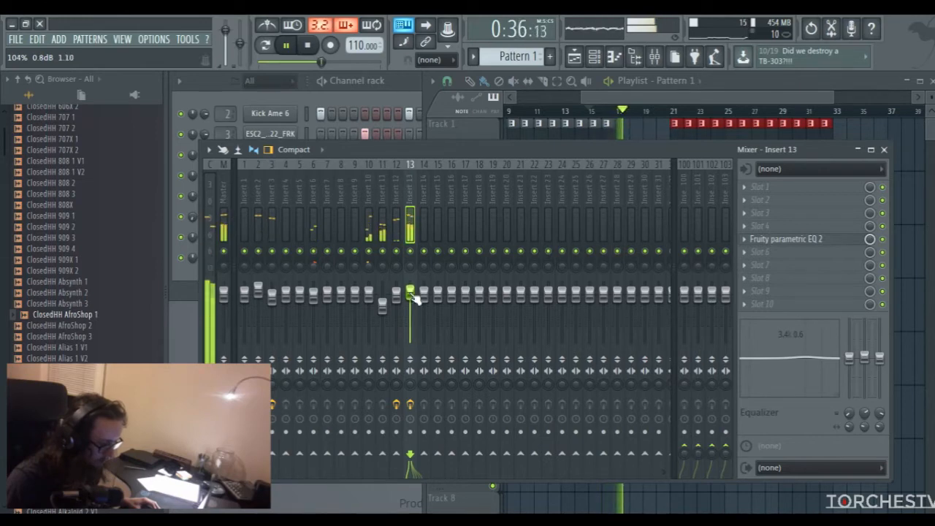
Delete the Pattern 1 clips from bars 21 to 24 on Track 1, so the drums start at bar 25
left_click(640, 100)
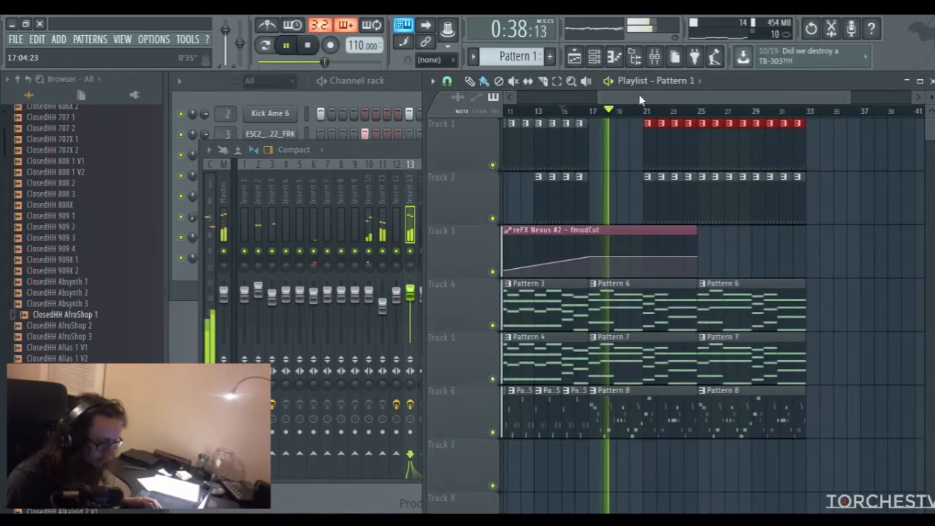
left_click_drag(640, 100, 648, 93)
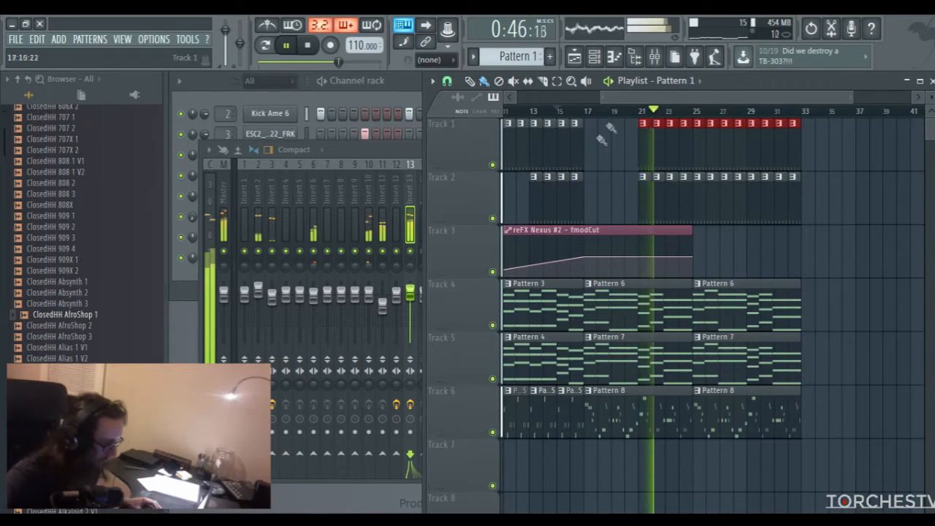
left_click_drag(642, 142, 693, 150)
left_click_drag(679, 97, 684, 96)
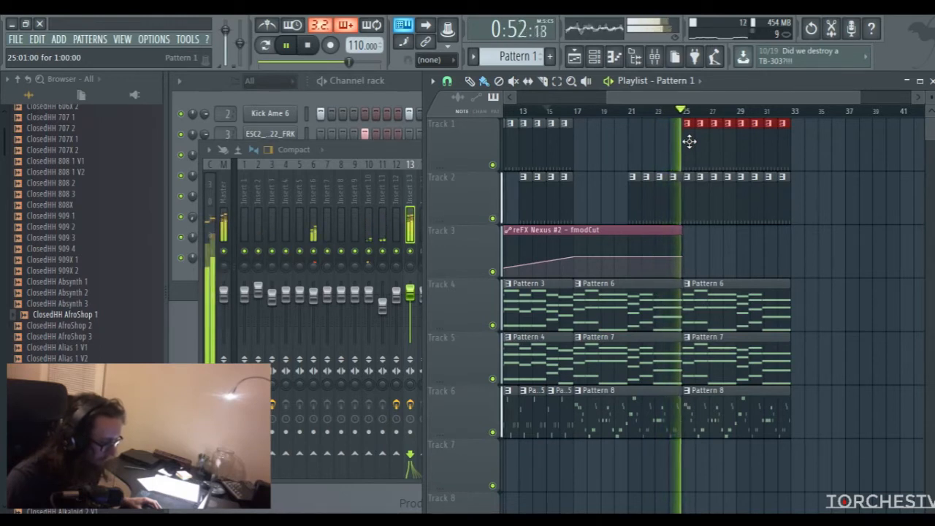
key("space")
Place a single Pattern 1 clip at bar 24 on Track 1 and make it a unique pattern
left_click(670, 145)
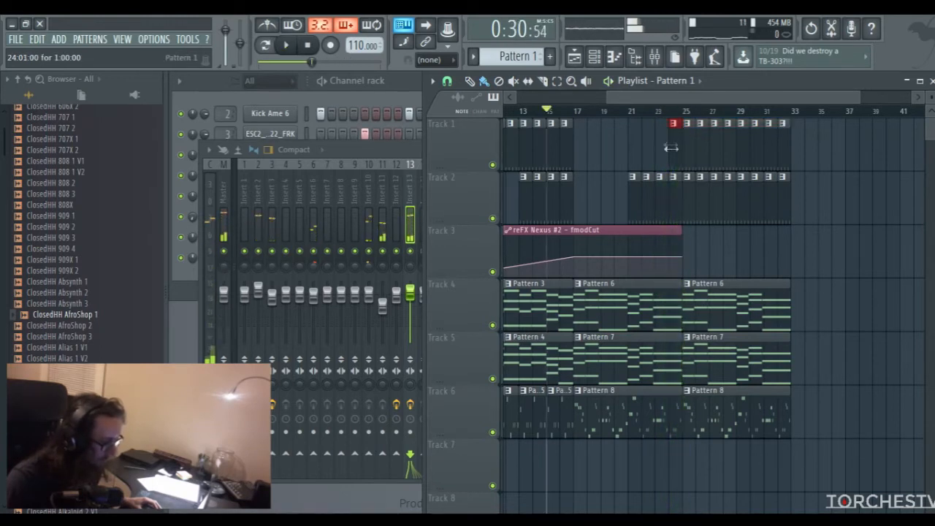
right_click(678, 129)
left_click(687, 211)
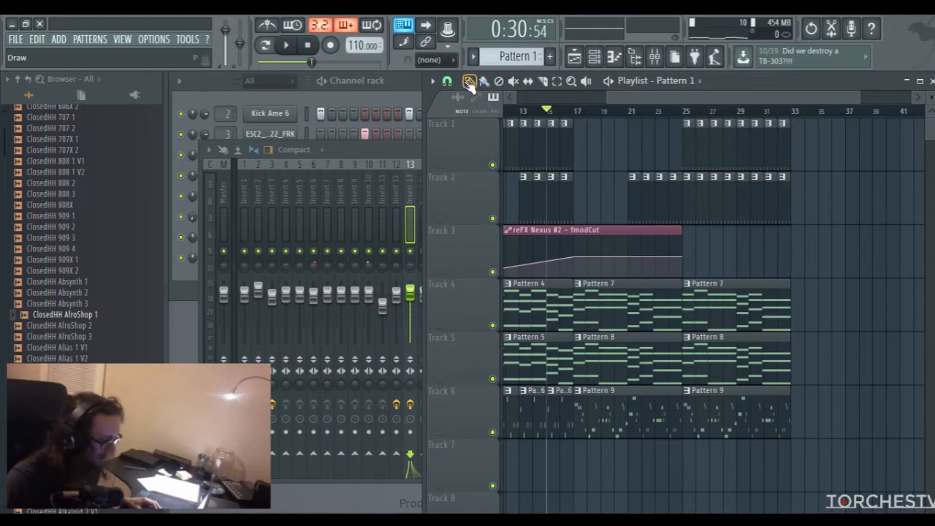
right_click(678, 132)
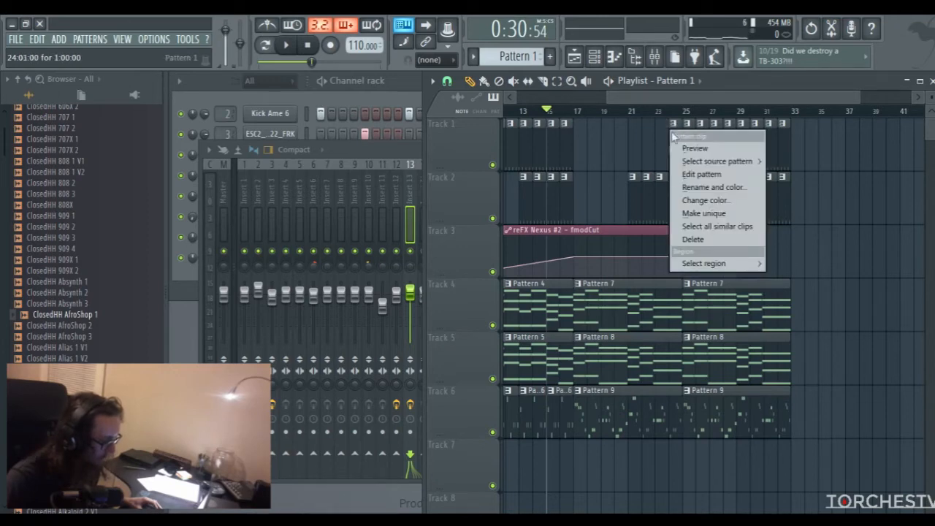
left_click(690, 210)
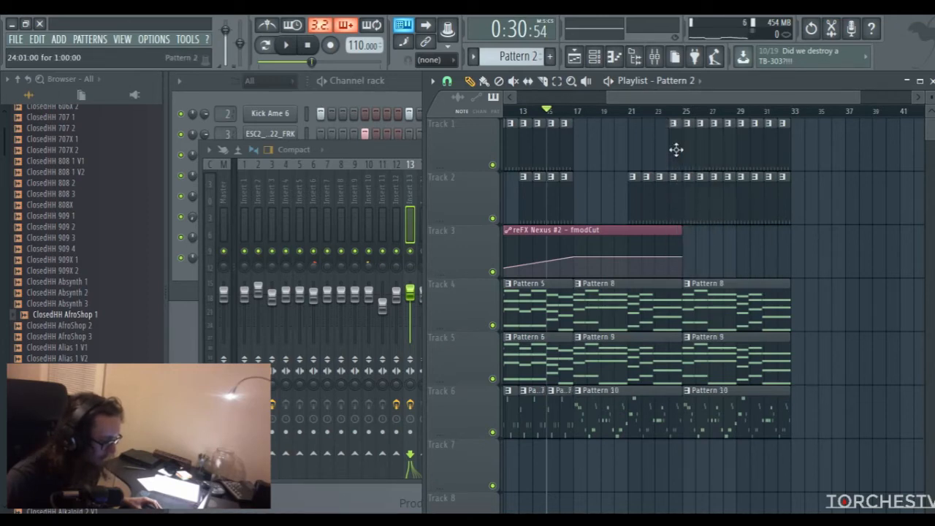
Rework the unique pattern into a fill: clear the kick on step 1 and snare on step 5, add a kick on 14 and snares on 12 and 16
double_click(677, 150)
left_click(696, 80)
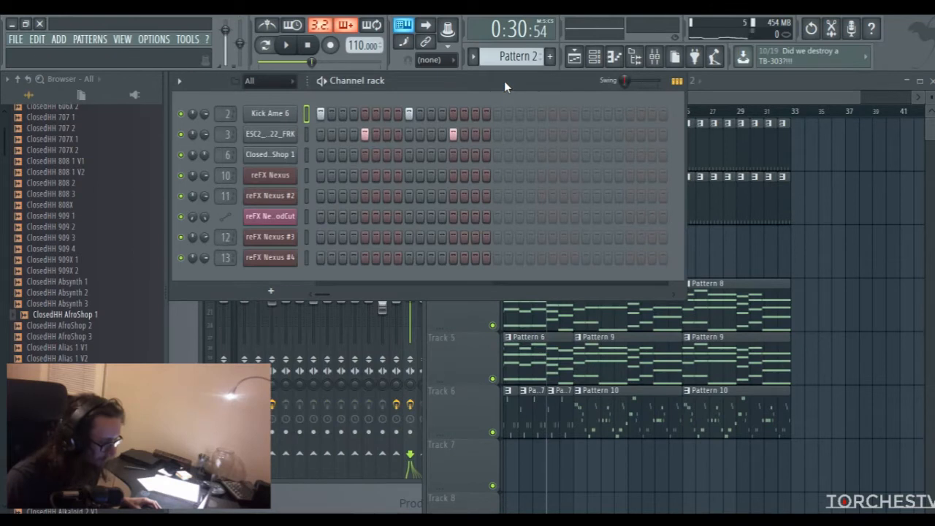
left_click(264, 46)
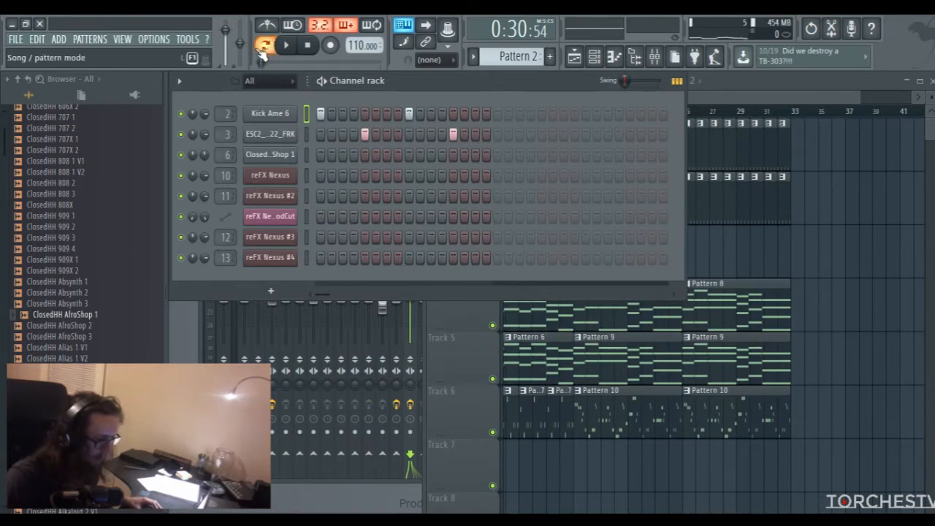
key("space")
key("space")
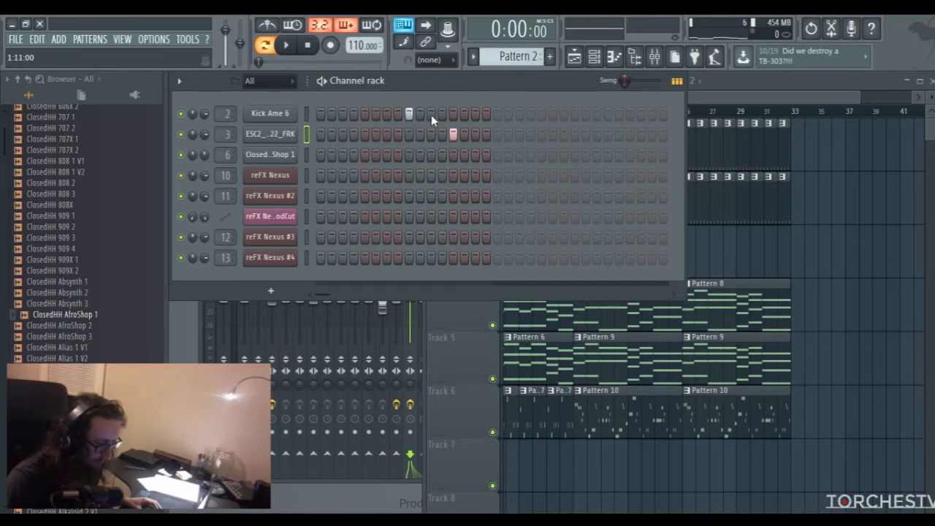
left_click(487, 134)
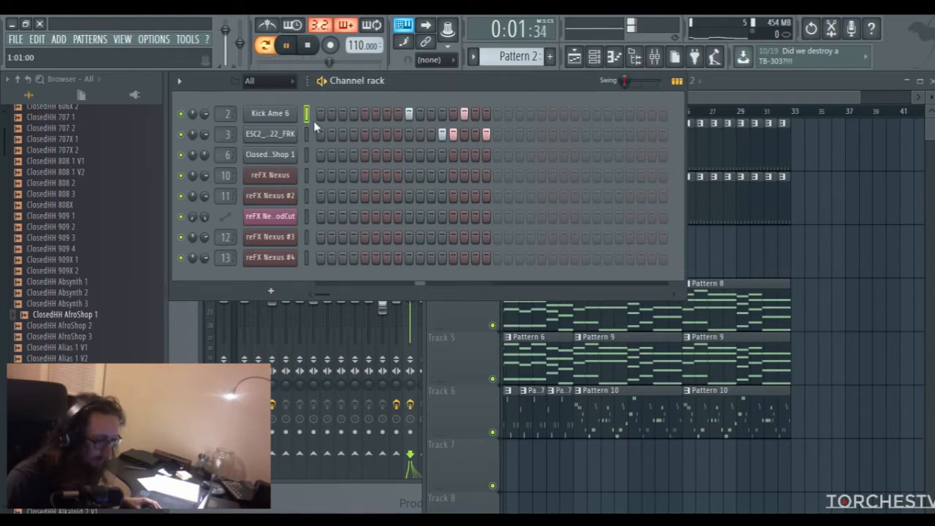
left_click(311, 50)
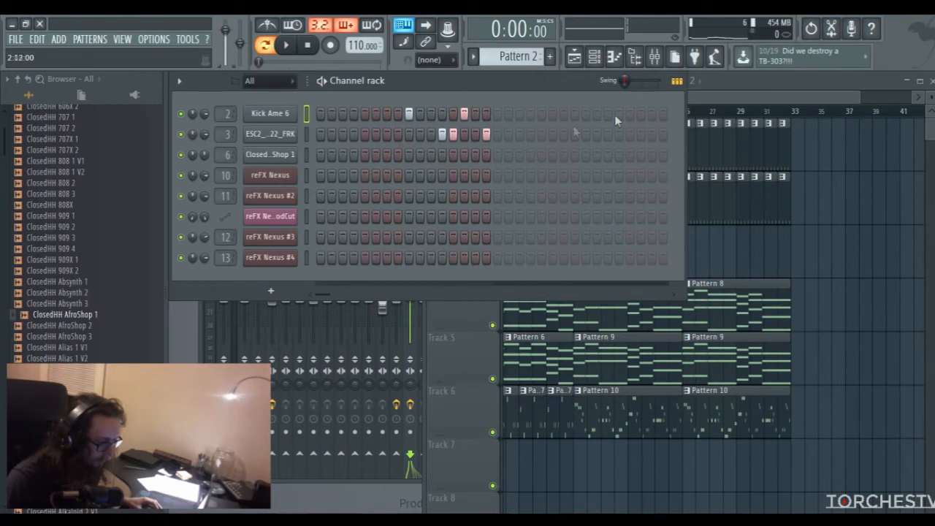
Return to song mode and play the arrangement from bar 23 to check the drum fill leading into bar 25
key("F5")
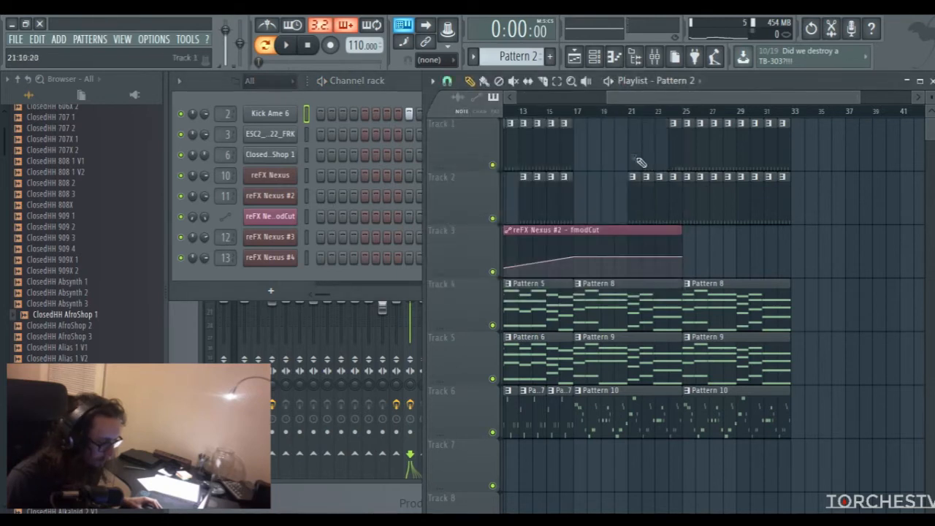
left_click(671, 113)
left_click(271, 48)
mouse_move(642, 99)
left_mouse_down()
mouse_move(654, 98)
mouse_move(644, 102)
left_mouse_up()
left_click(635, 111)
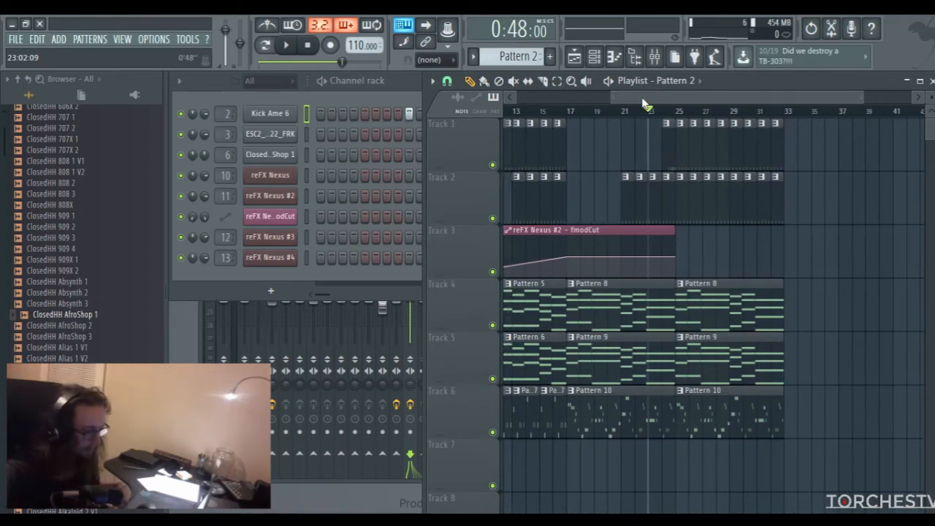
key("space")
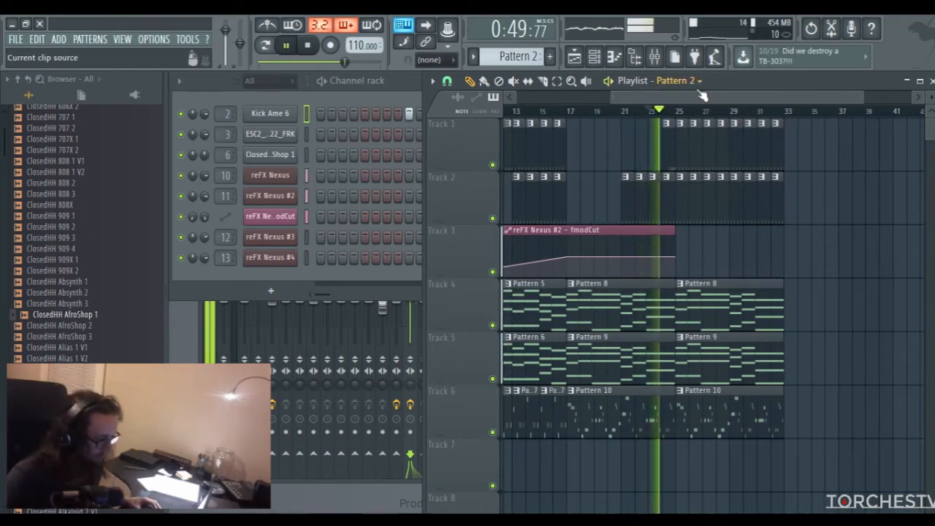
left_click_drag(731, 102, 736, 100)
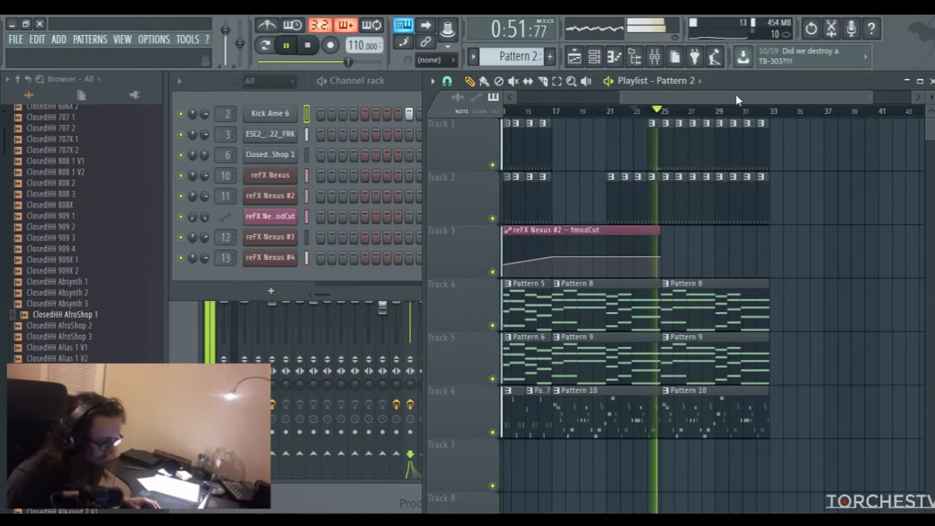
left_click_drag(736, 94, 631, 101)
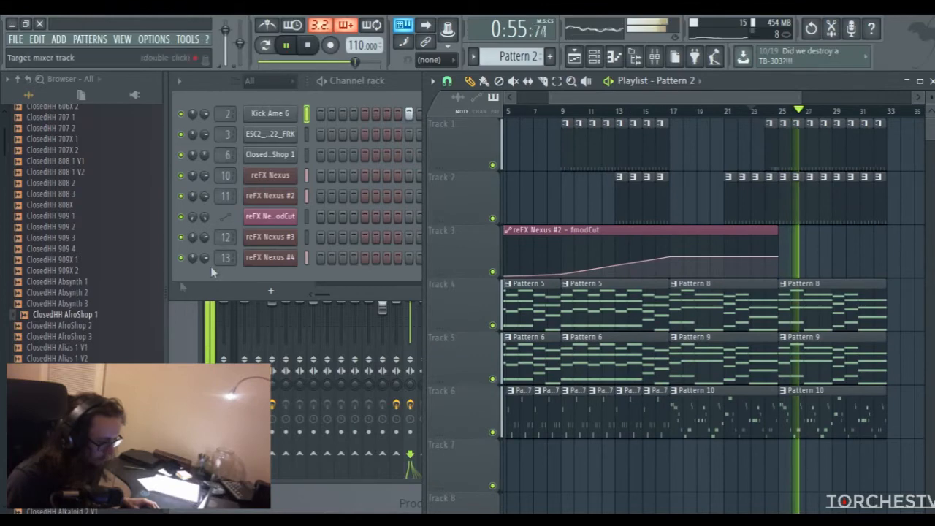
Stop playback and check the Fruity parametric EQ 2 curve on mixer Insert 3
left_click(199, 336)
key("space")
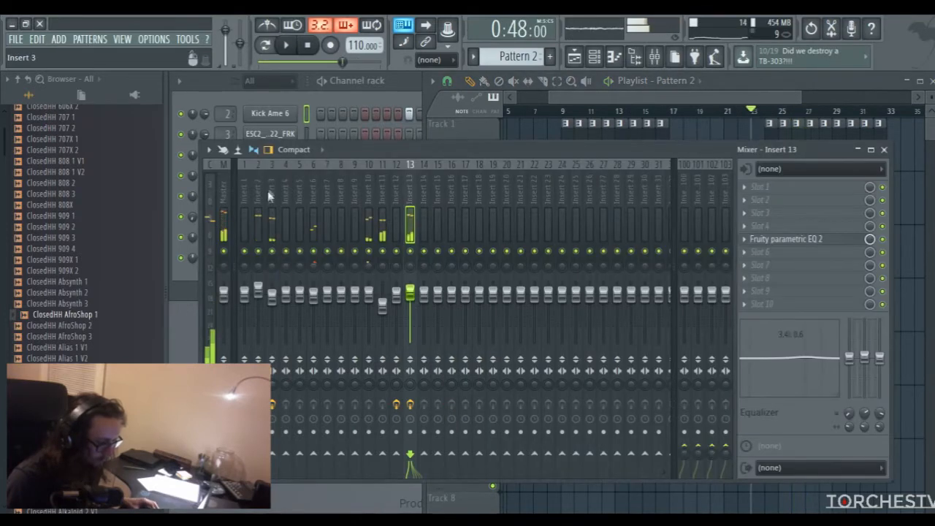
left_click(268, 284)
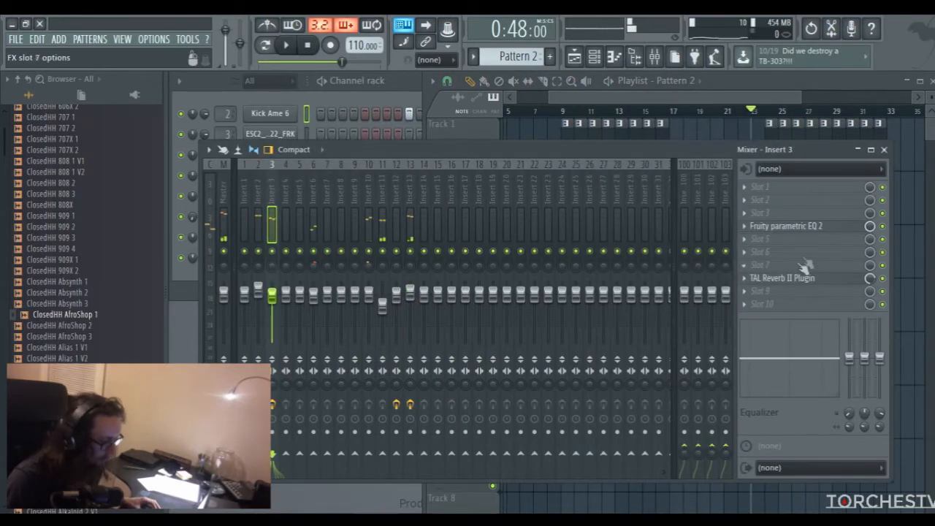
left_click(793, 227)
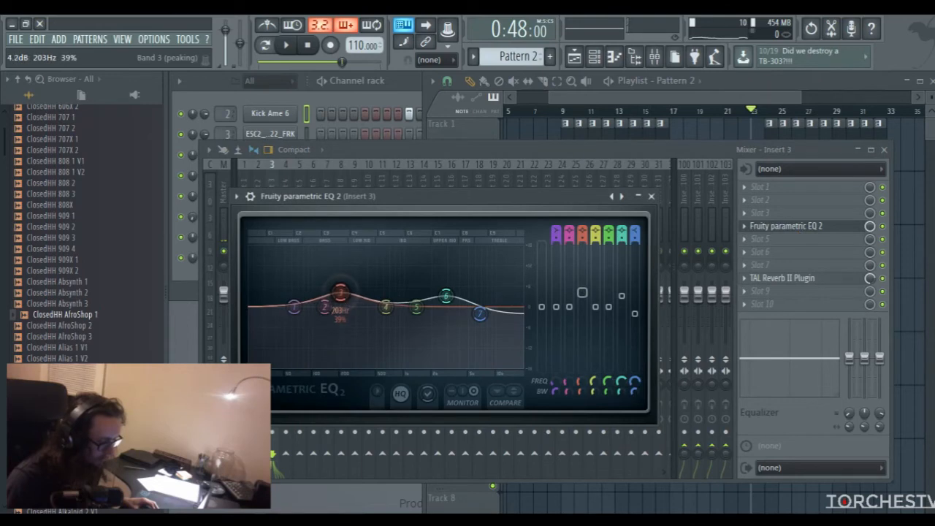
left_click(652, 198)
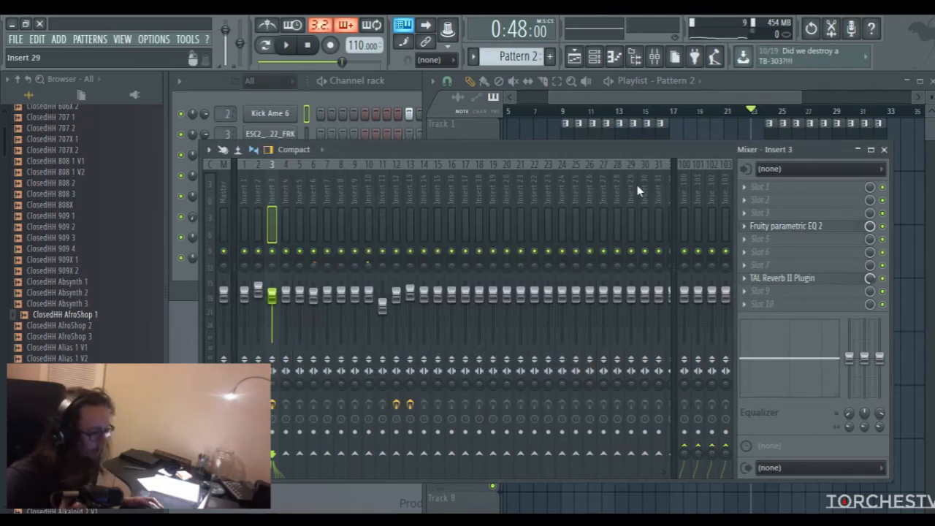
Set the song position to bar 15 in the playlist, shortly before the section change at bar 17
left_click(637, 111)
left_click_drag(678, 101, 607, 105)
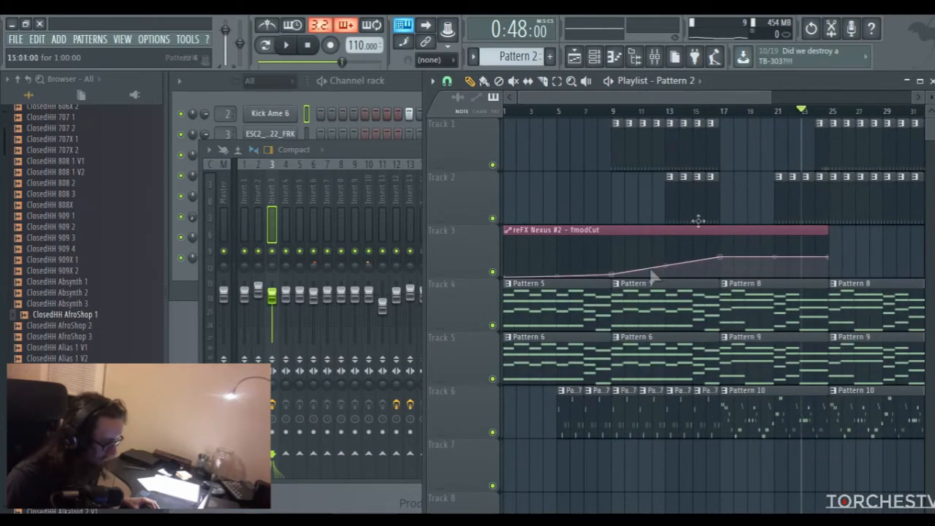
scroll(683, 131, "down", 3)
left_click(664, 110)
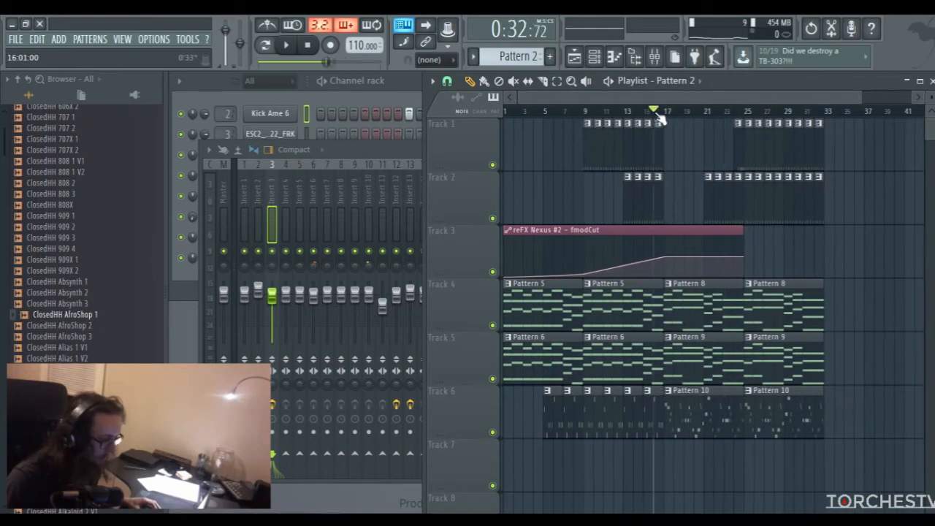
mouse_move(698, 122)
left_mouse_down()
mouse_move(651, 130)
mouse_move(692, 134)
mouse_move(653, 139)
mouse_move(644, 130)
left_mouse_up()
left_click_drag(658, 97, 678, 97)
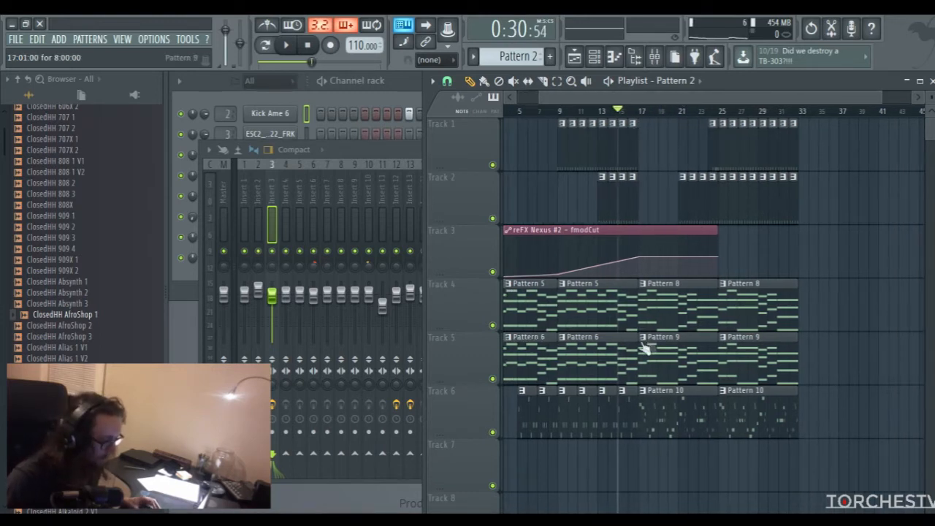
Open Pattern 5's reFX Nexus notes and play the chords from bar 7 to hear how the progression ends
double_click(594, 302)
scroll(503, 235, "up", 3)
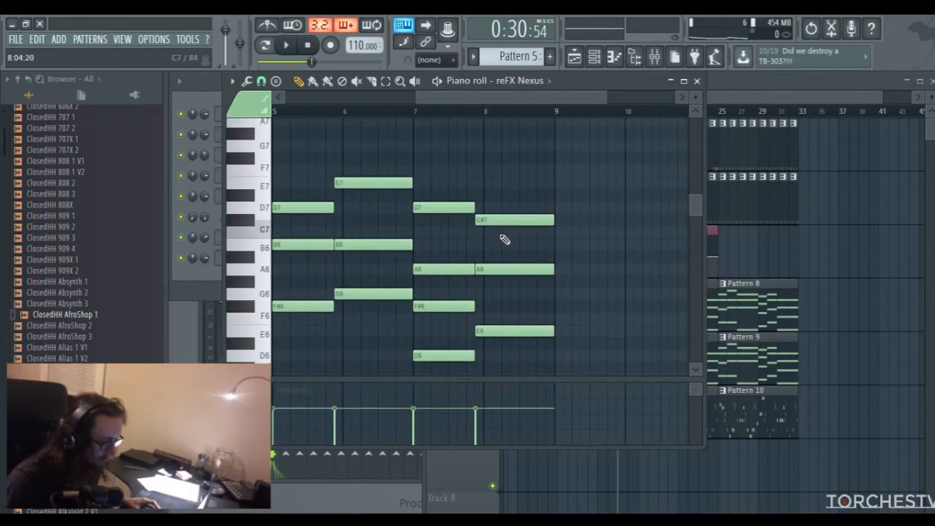
left_click_drag(480, 99, 548, 98)
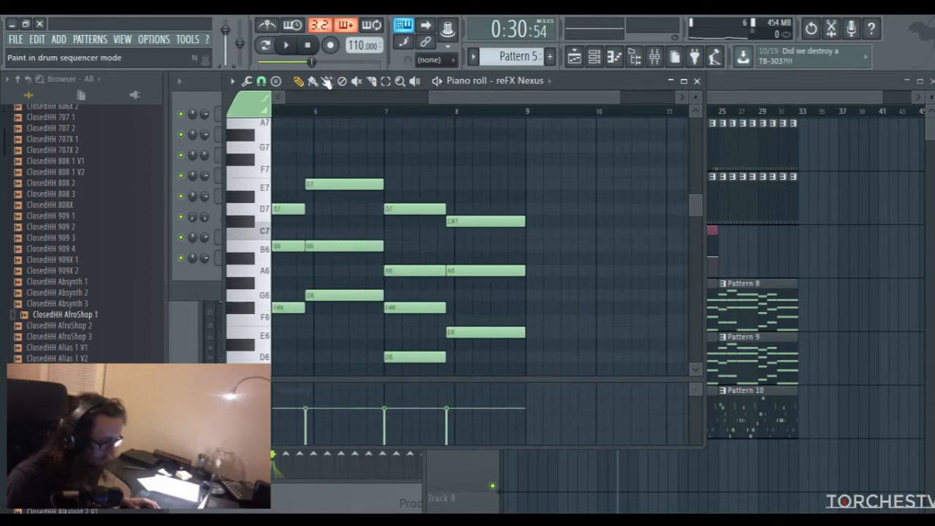
left_click(265, 45)
left_click(385, 109)
left_click_drag(467, 99, 453, 97)
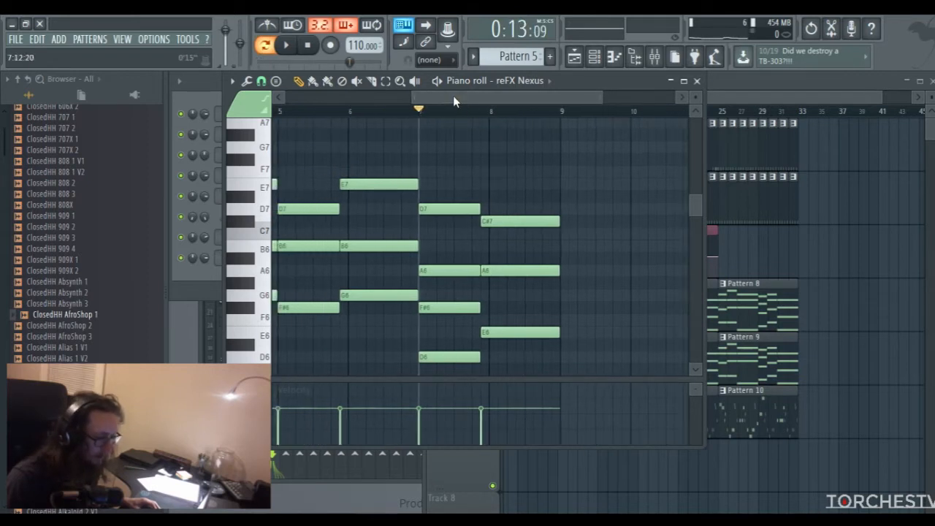
key("space")
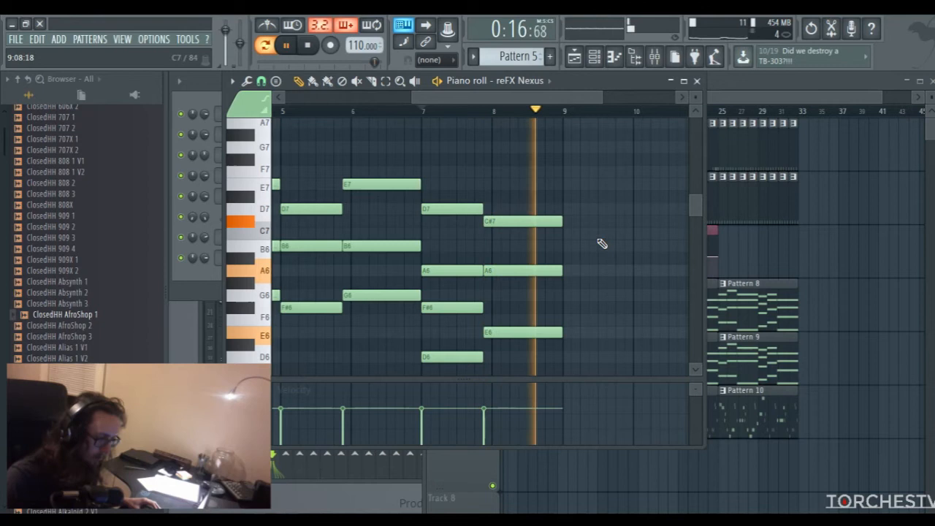
key("space")
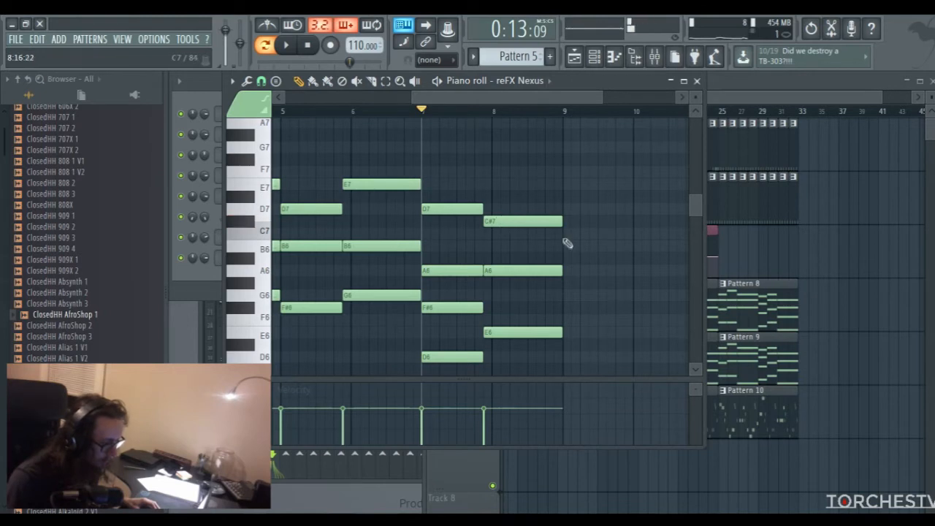
Try a B6 and then a C7 note at bar 9 after the Nexus chords, removing each one and closing the piano roll
left_click(566, 247)
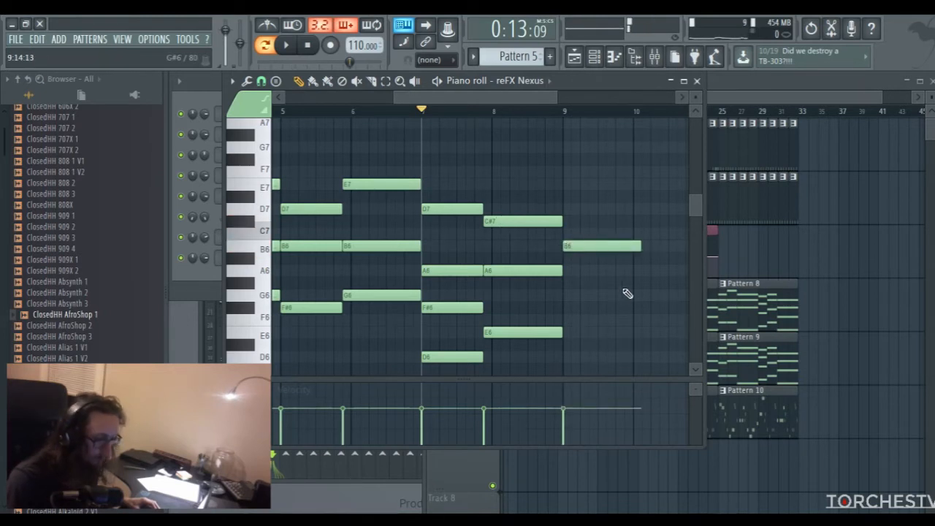
right_click(607, 248)
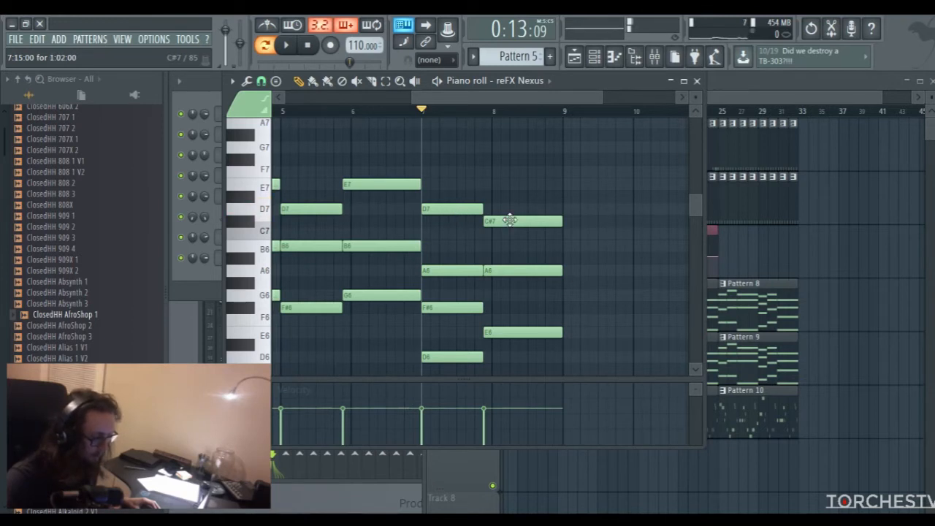
left_click(564, 234)
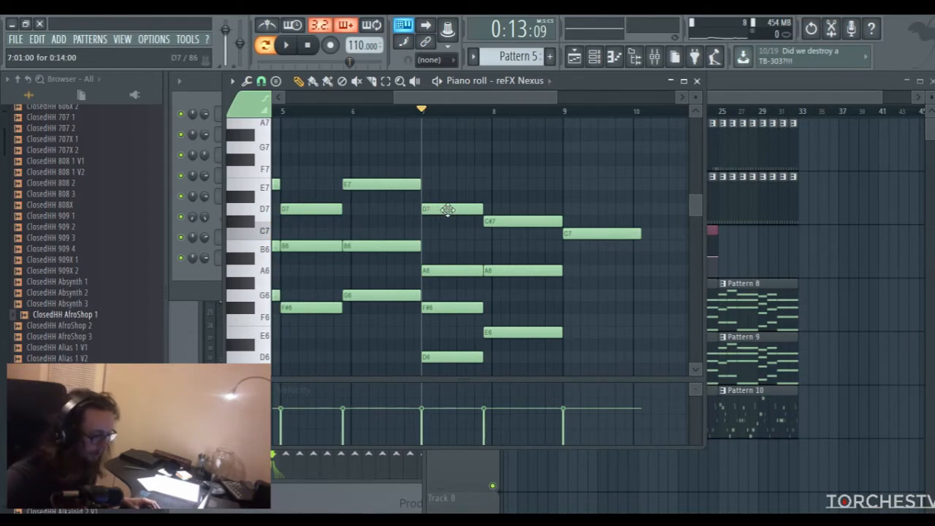
left_click(520, 220)
left_click(583, 235)
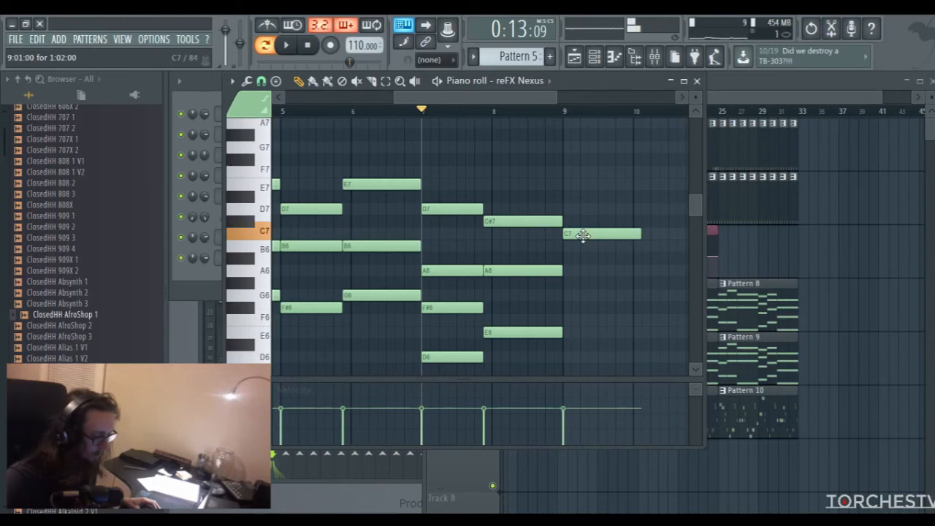
right_click(582, 235)
left_click(697, 80)
Return to song mode with the position at bar 15 and add a 3x Osc instrument channel
left_click_drag(710, 97, 686, 104)
left_click(641, 111)
key("l")
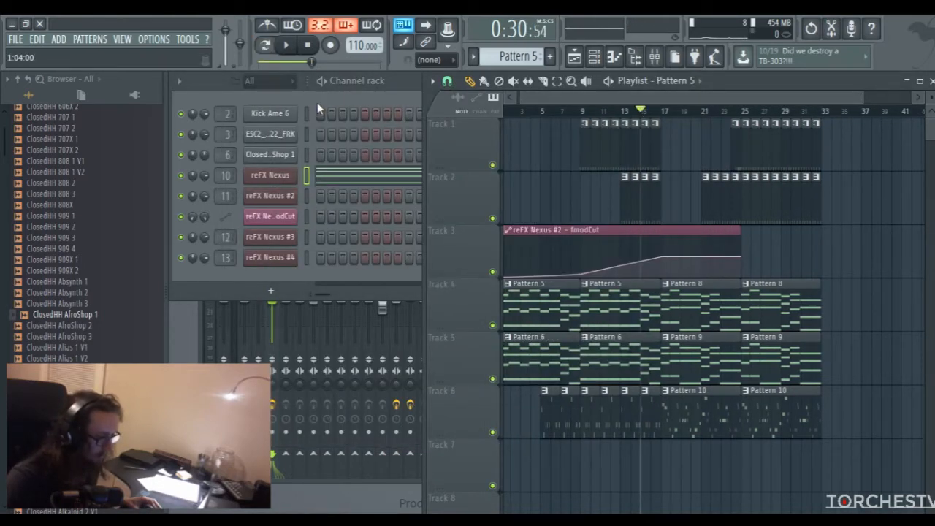
left_click(60, 38)
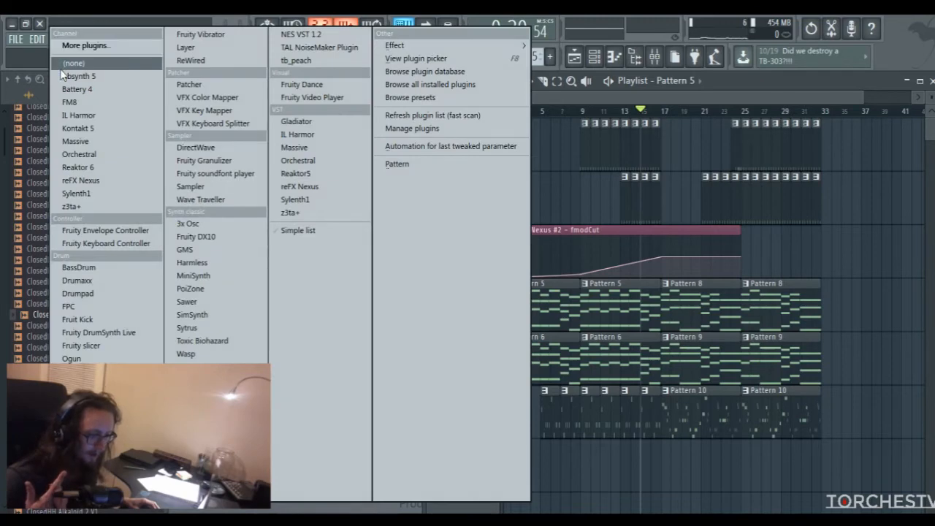
left_click(190, 224)
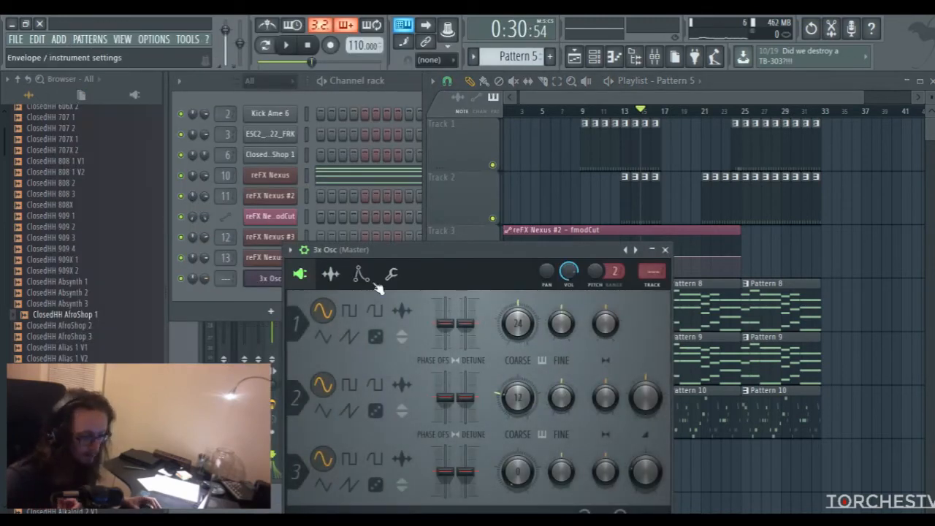
left_click_drag(437, 249, 417, 135)
left_click(648, 136)
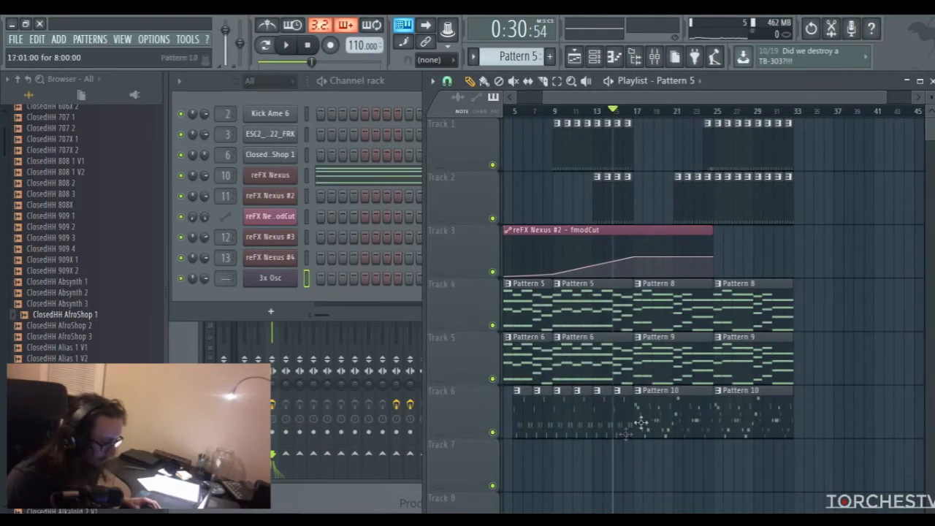
Create a new empty pattern with the default name Pattern 11 and open the 3x Osc channel's piano roll
left_click(549, 56)
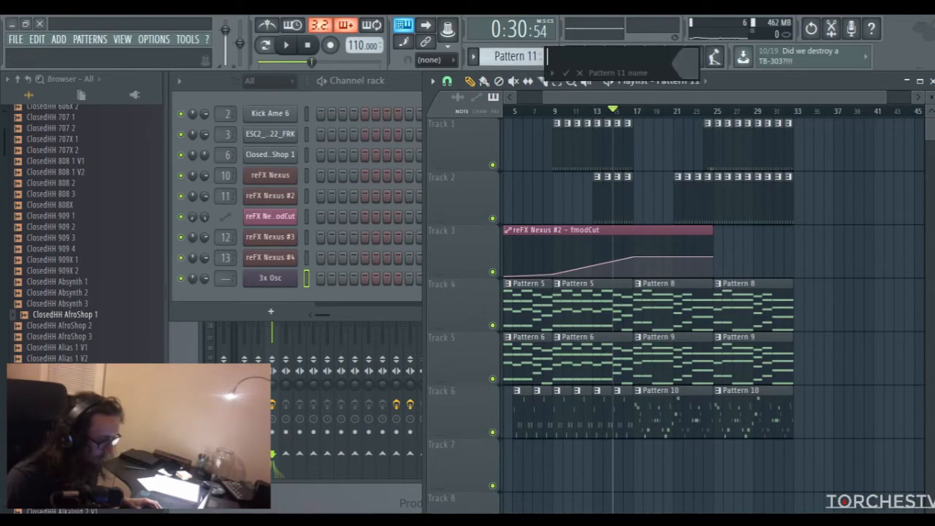
key("Return")
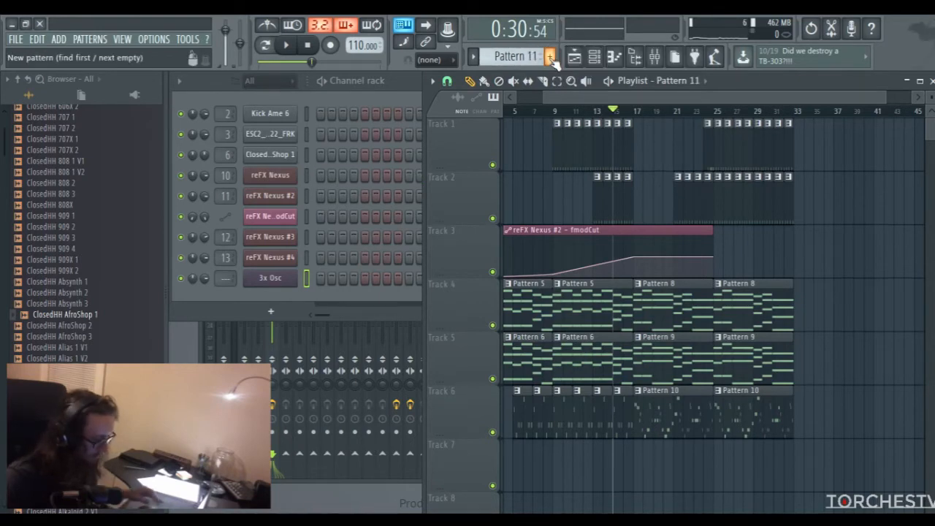
right_click(287, 282)
left_click(314, 275)
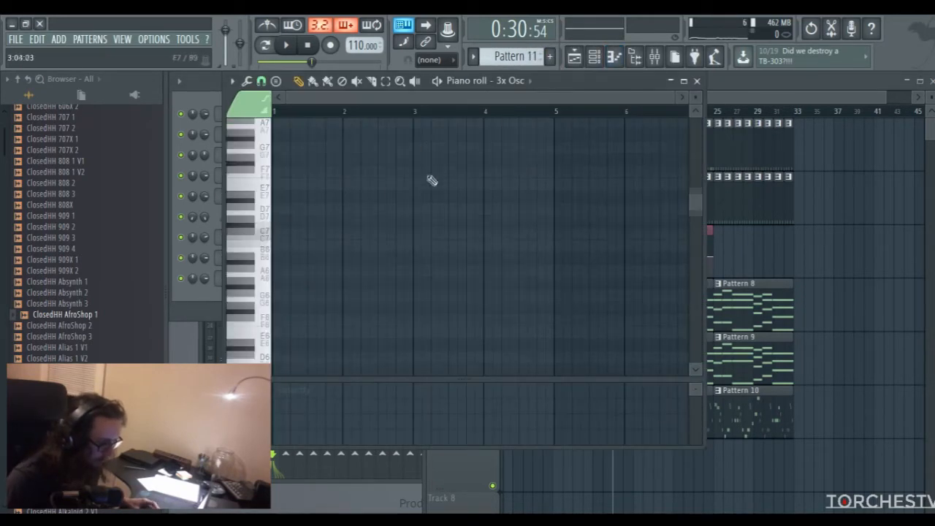
scroll(263, 219, "down", 3)
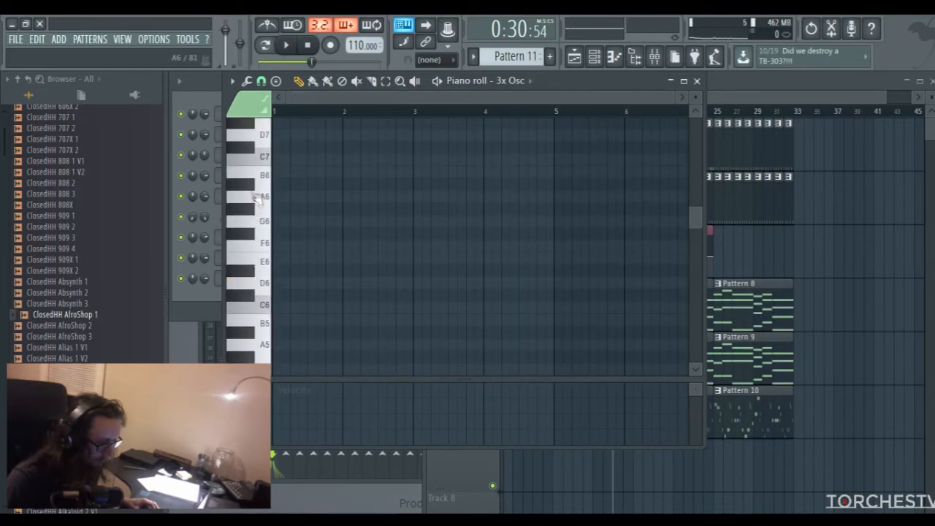
scroll(366, 198, "up", 2)
Draw a two-bar D7 note starting at bar 3 and a short C#7 slide note just before bar 4
left_click(413, 172)
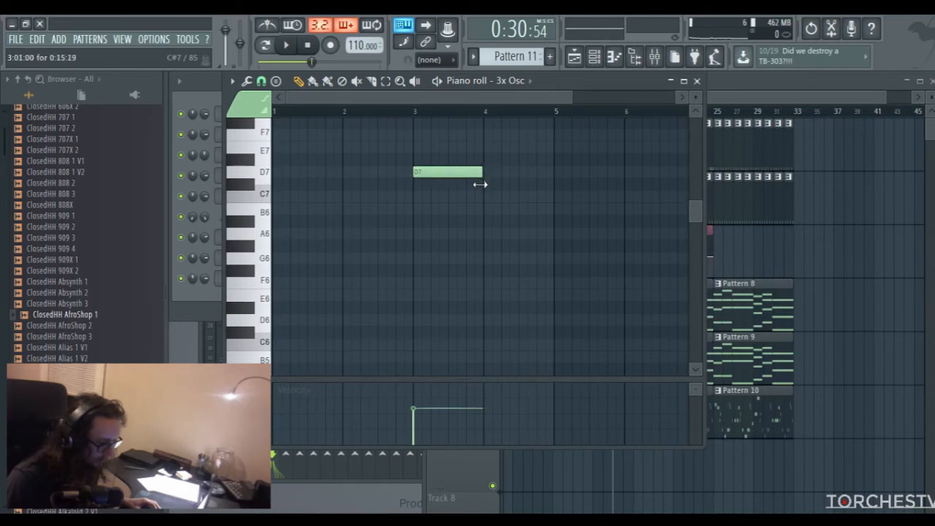
left_click_drag(486, 172, 553, 173)
left_click(476, 185)
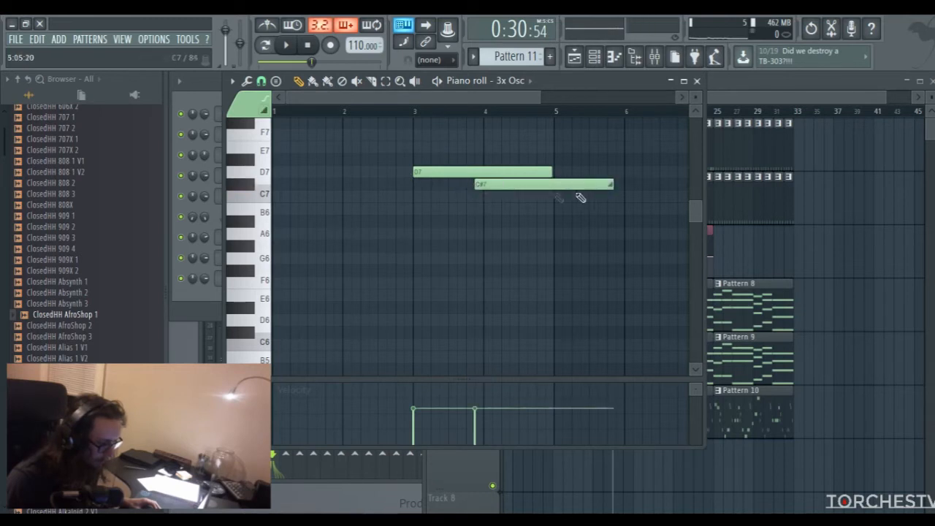
left_click_drag(613, 184, 494, 186)
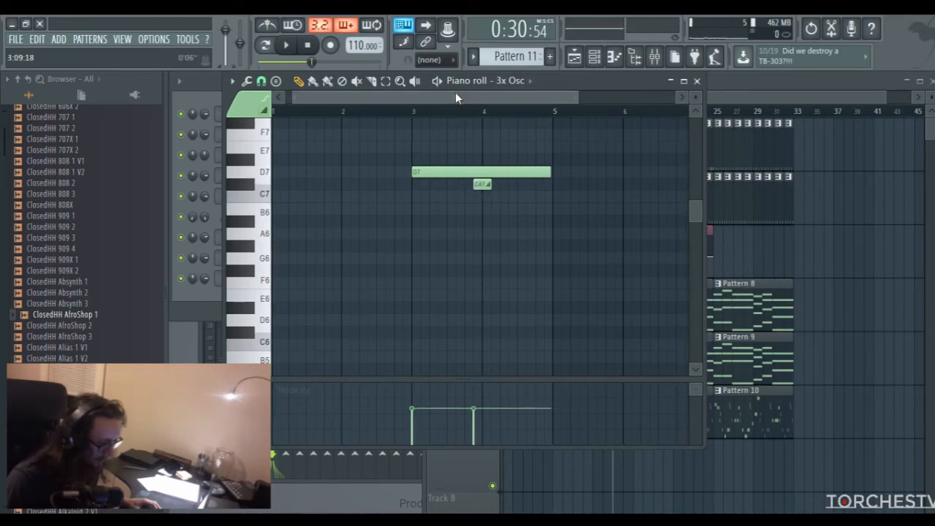
Add a C7 slide note just before bar 5 and a short D7 slide late in bar 5, extending the base D7 note to its end
left_click_drag(452, 92, 479, 92)
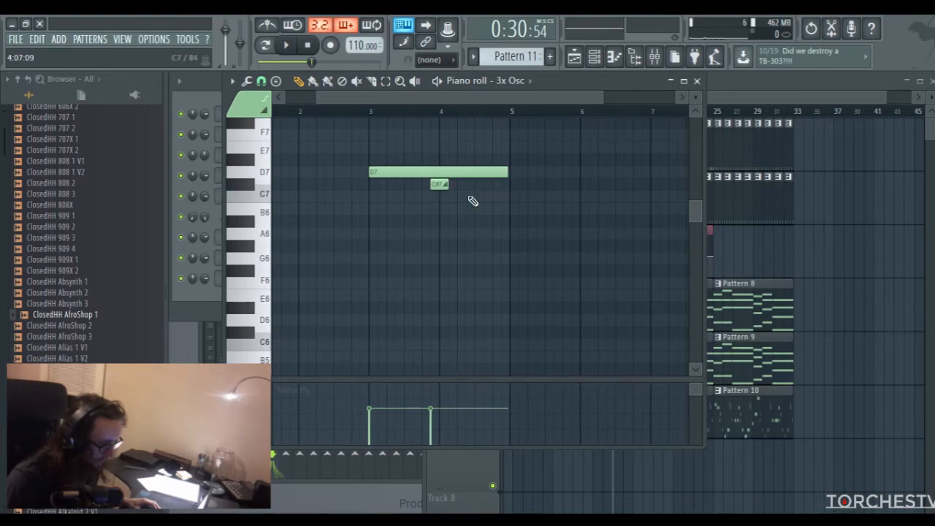
left_click(495, 197)
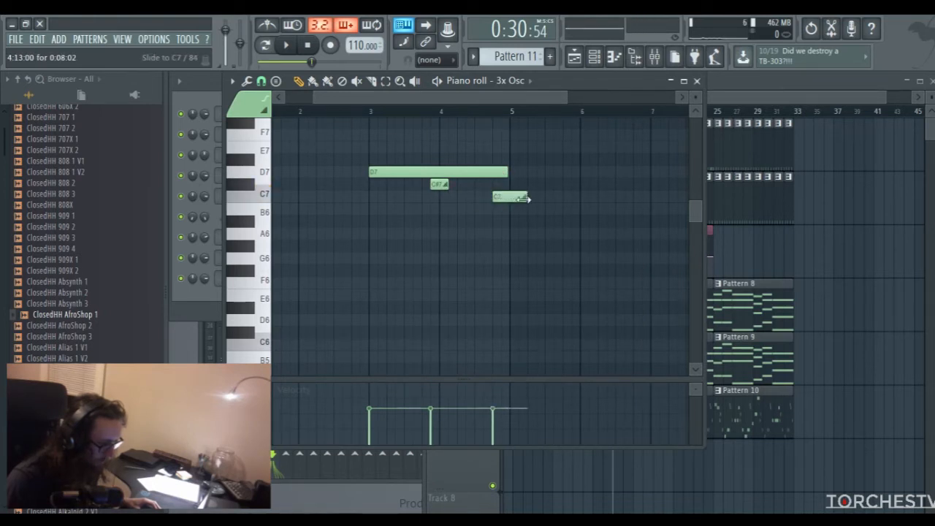
left_click_drag(535, 98, 566, 97)
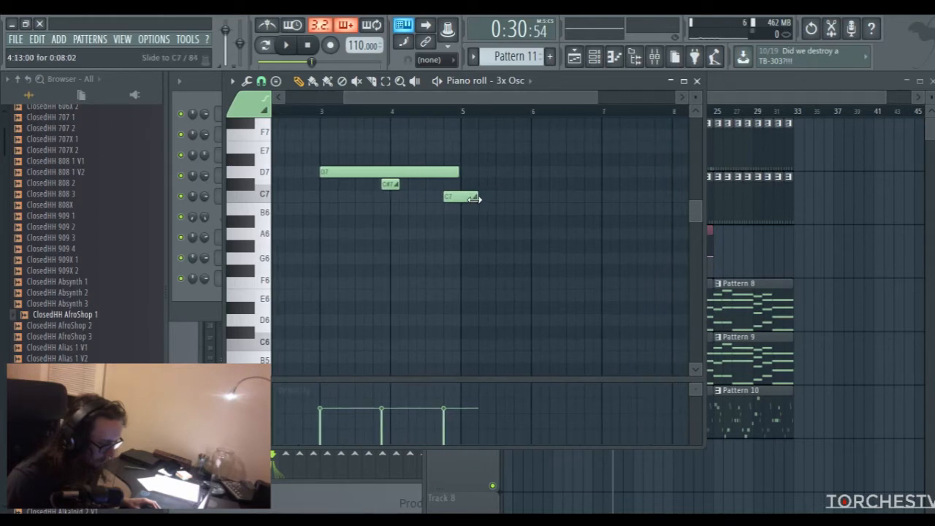
left_click(509, 161)
left_click_drag(513, 162, 514, 179)
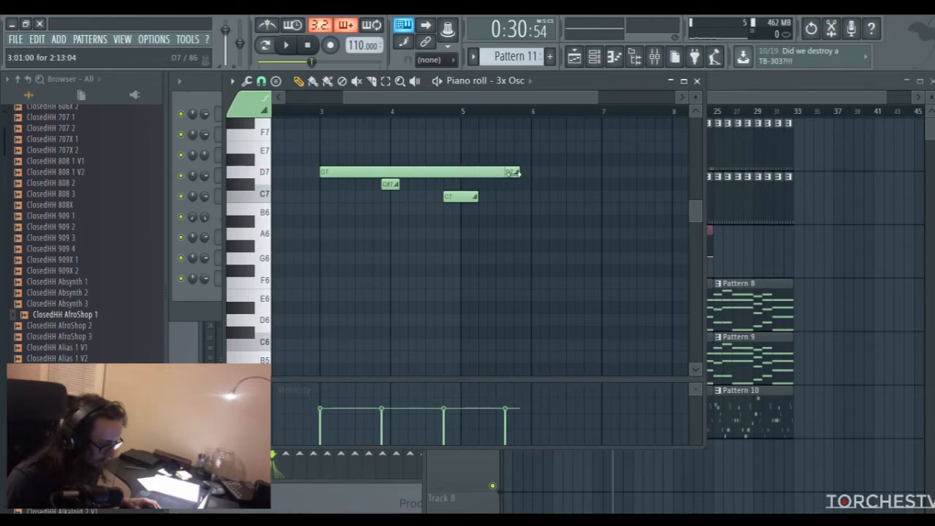
Lower the base D7 note's velocity to zero and add a short C7 slide note just after bar 3, with varied slide velocities
left_click(323, 400)
left_click_drag(320, 401, 320, 404)
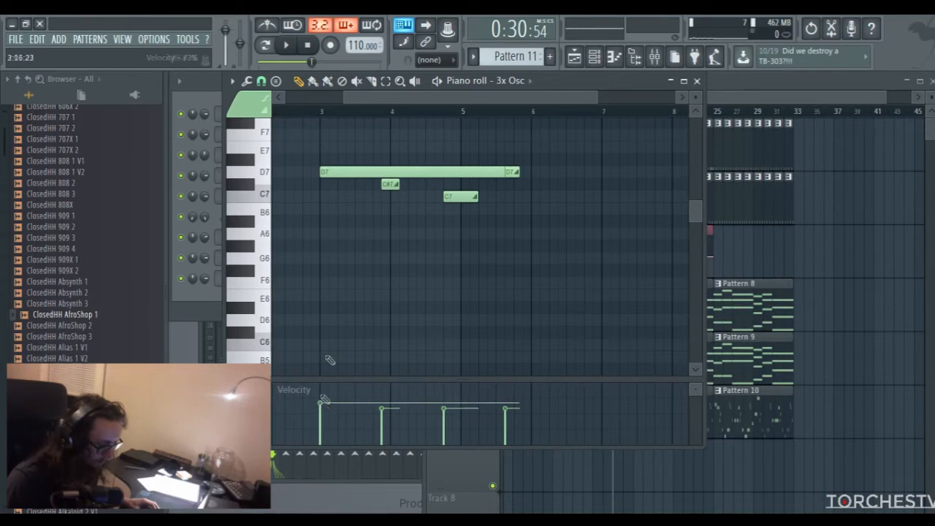
left_click_drag(385, 100, 368, 101)
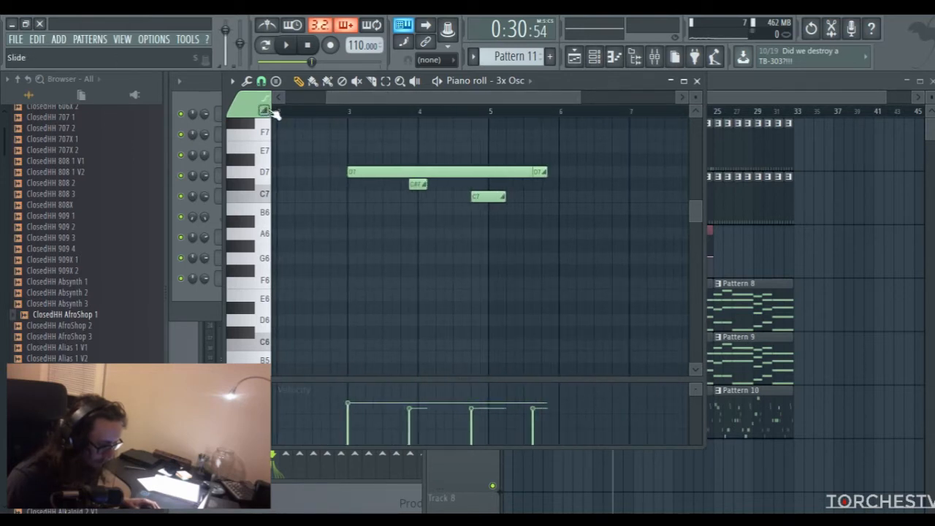
left_click_drag(349, 411, 350, 443)
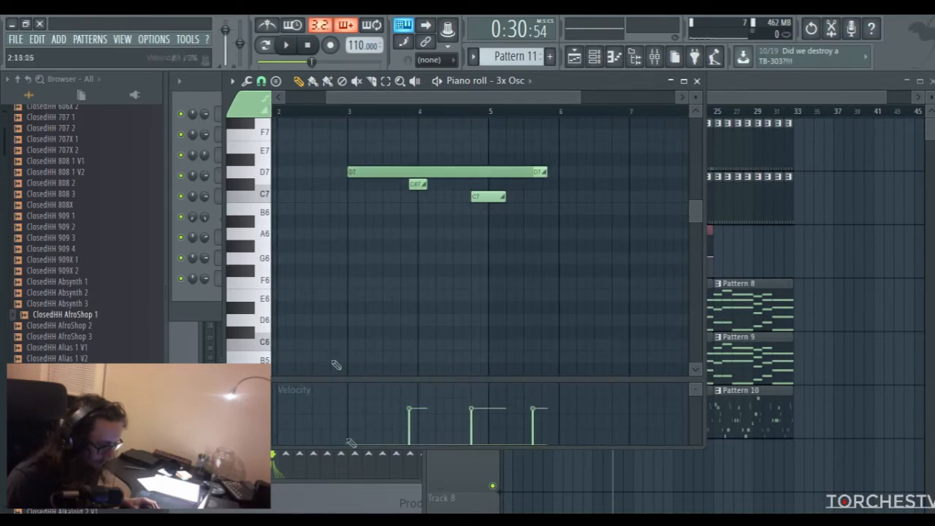
left_click_drag(376, 159, 373, 221)
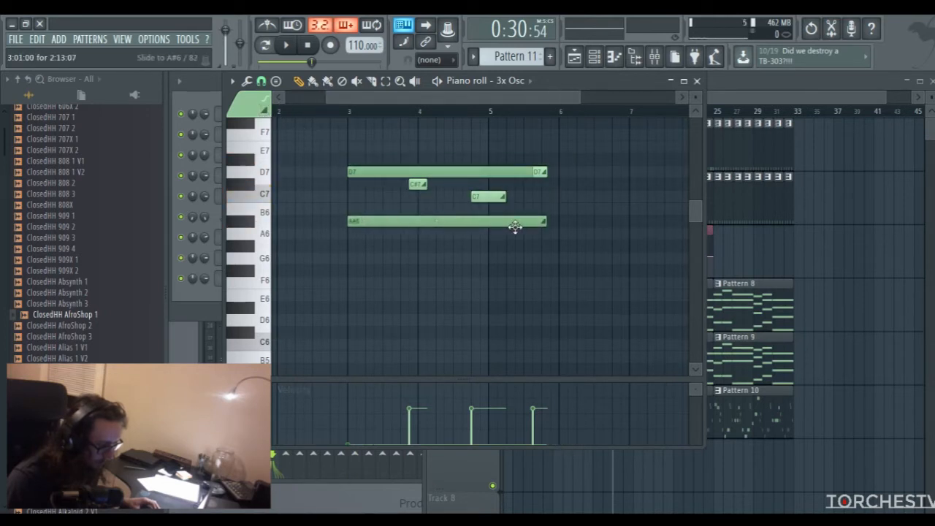
left_click_drag(544, 222, 365, 198)
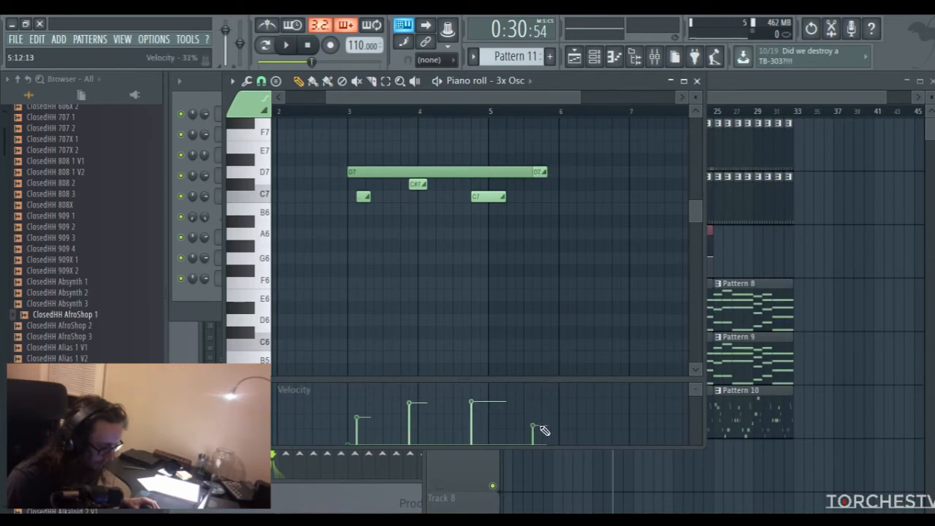
Extend the base D7 note and its final D7 slide to late in bar 6, and lower that slide's velocity to zero
left_click(527, 171)
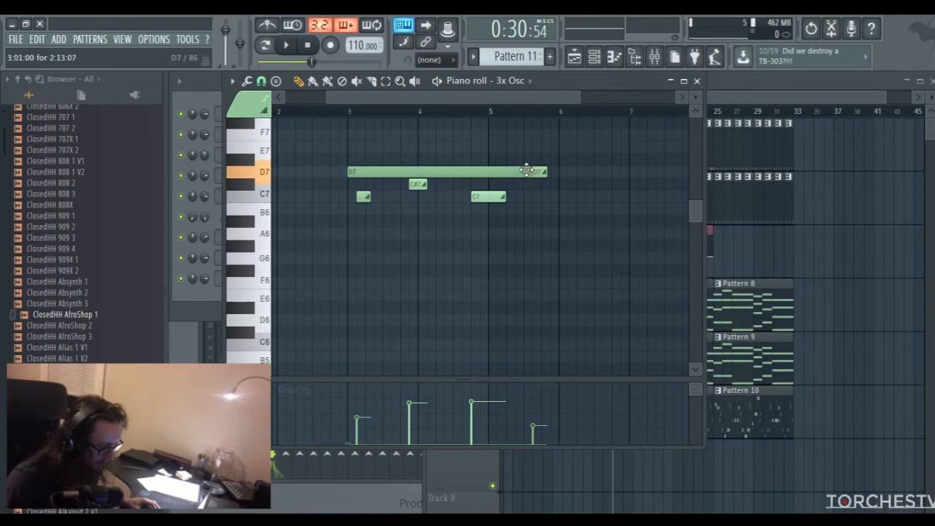
left_click_drag(554, 178, 622, 180)
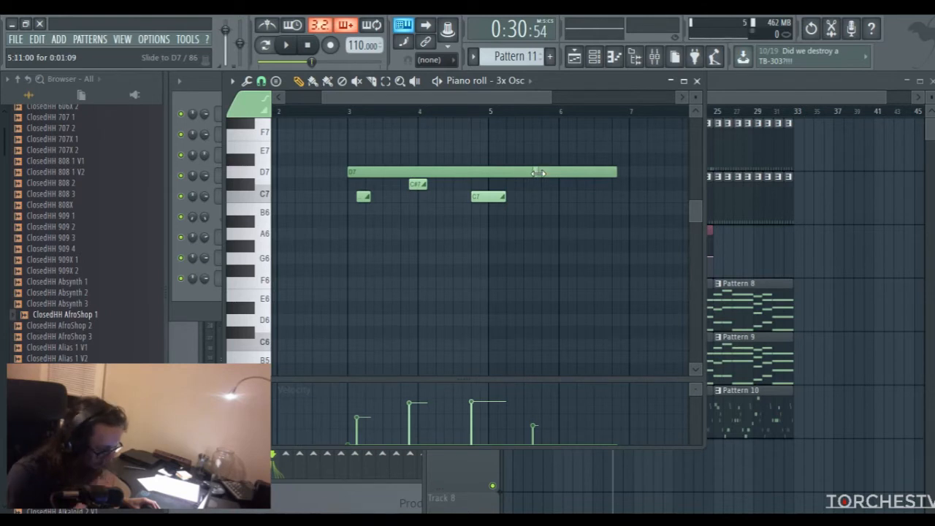
left_click(538, 173)
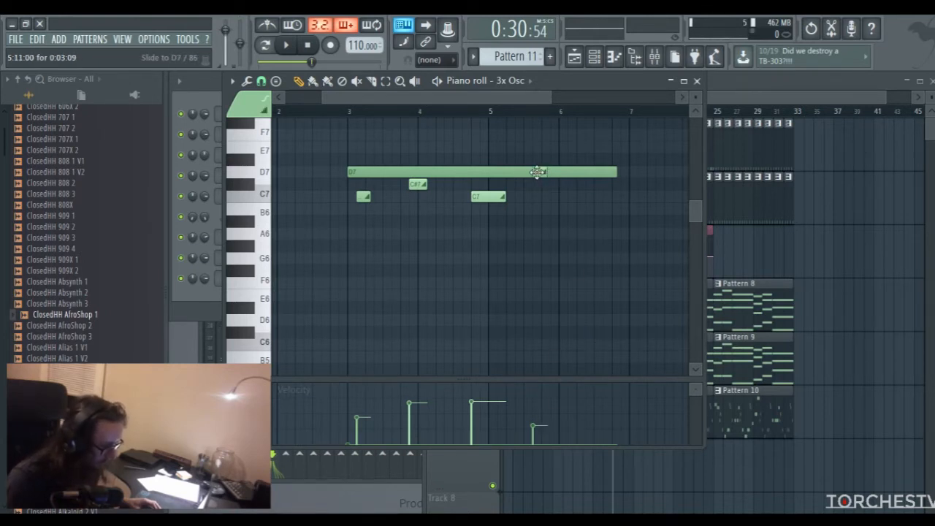
left_click_drag(541, 173, 617, 176)
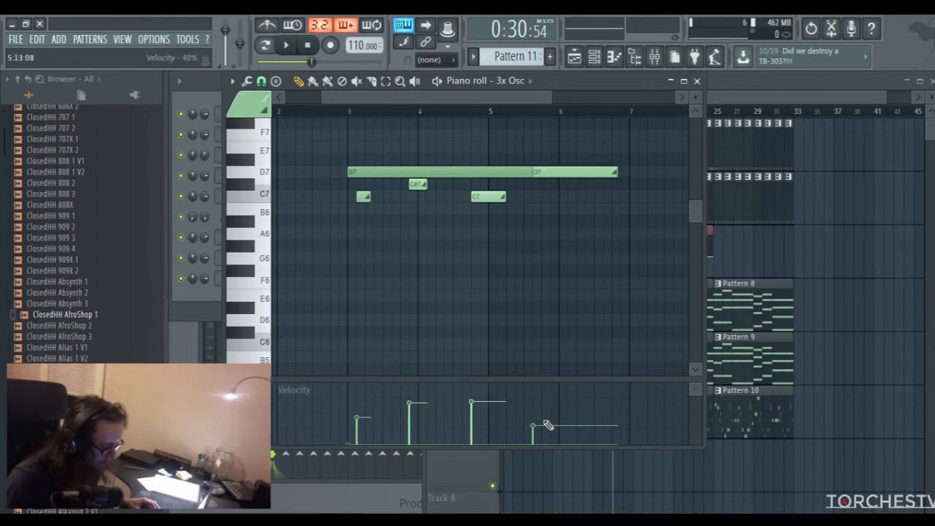
left_click_drag(548, 425, 546, 447)
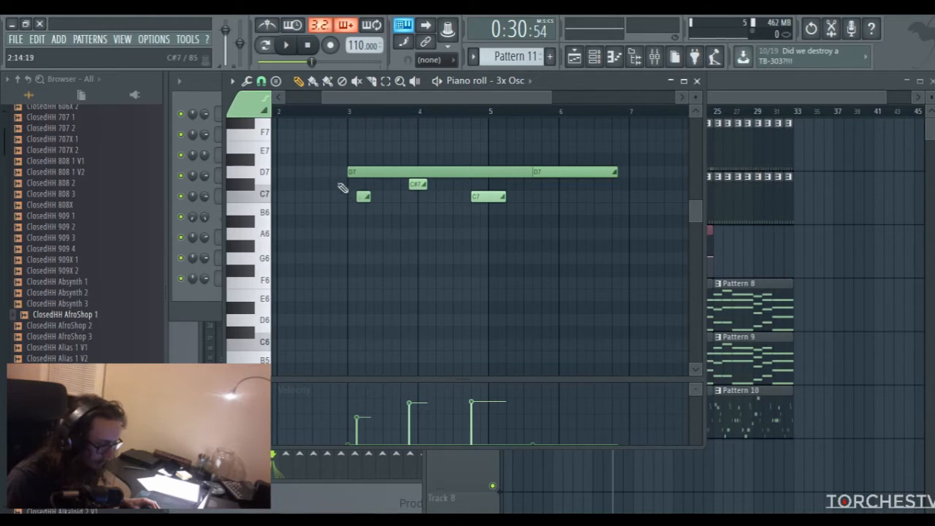
Move the short C7 slide after bar 3 up to D7, and shift the last D7 slide slightly later while shortening it
left_click_drag(363, 196, 351, 171)
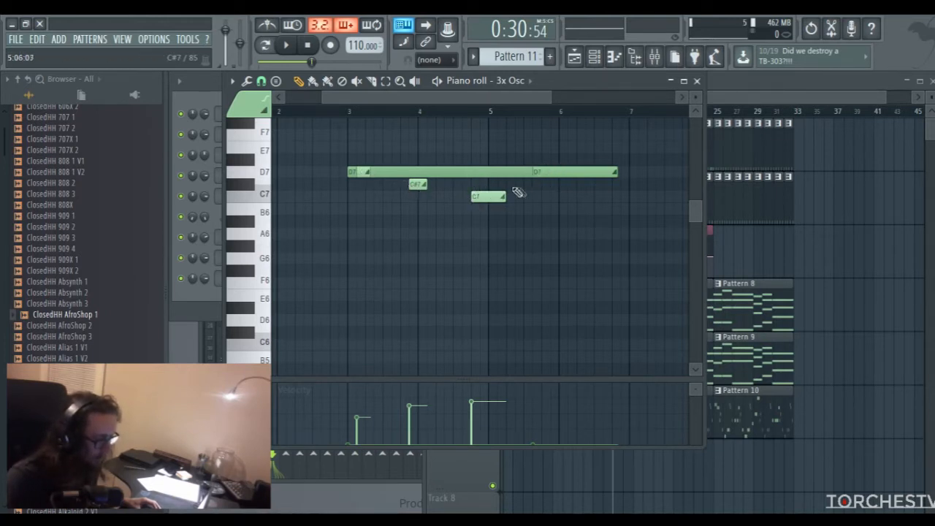
left_click_drag(550, 173, 559, 173)
left_click_drag(624, 173, 553, 186)
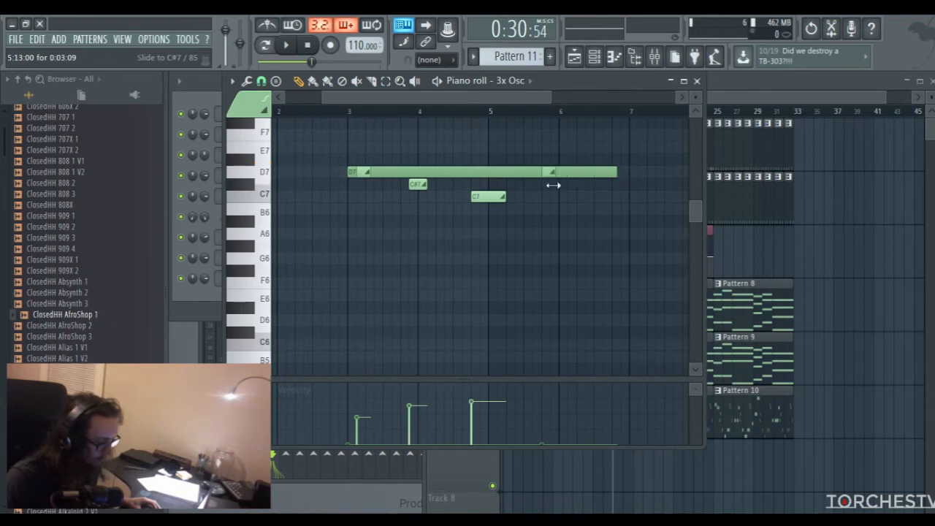
Raise the bar 5 D7 slide's velocity, lengthen it past bar 6, and add a zero-velocity D7 slide reaching the base note's end
left_click(542, 410)
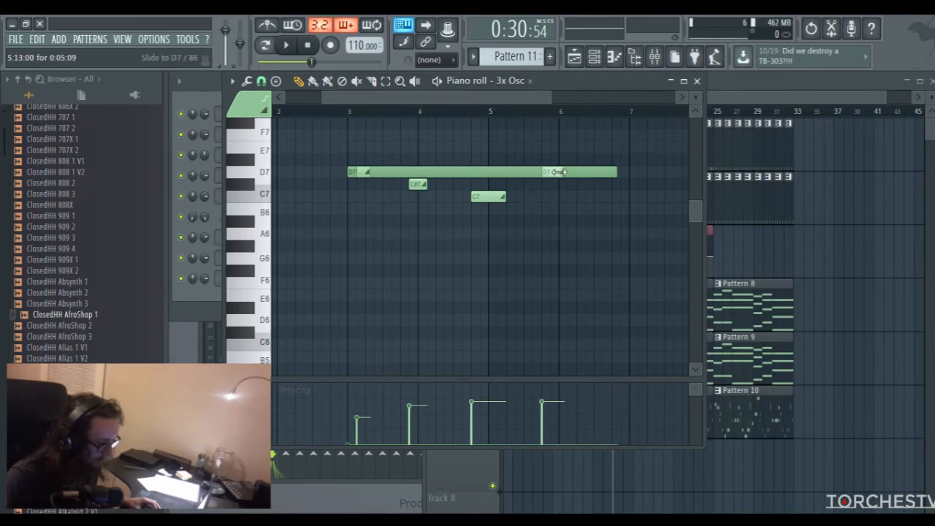
mouse_move(596, 173)
left_mouse_down()
mouse_move(572, 183)
mouse_move(585, 174)
left_mouse_up()
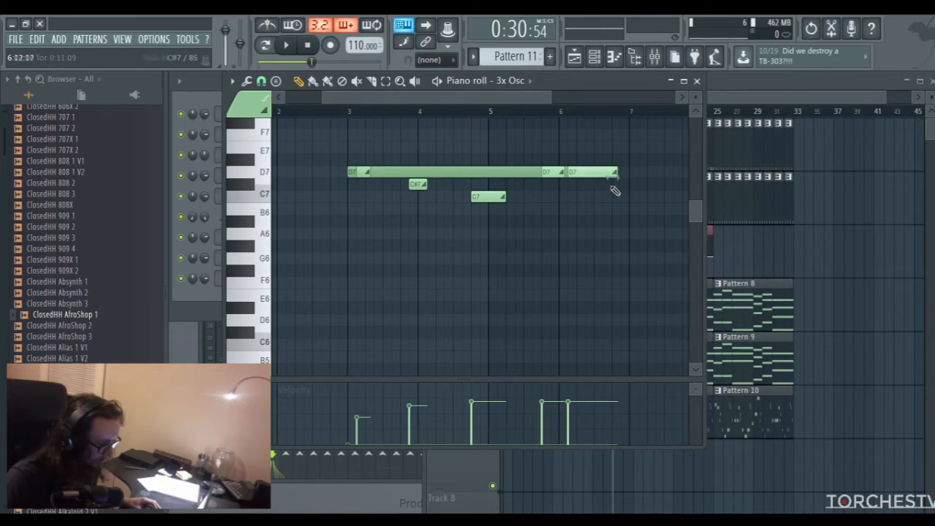
left_click(568, 437)
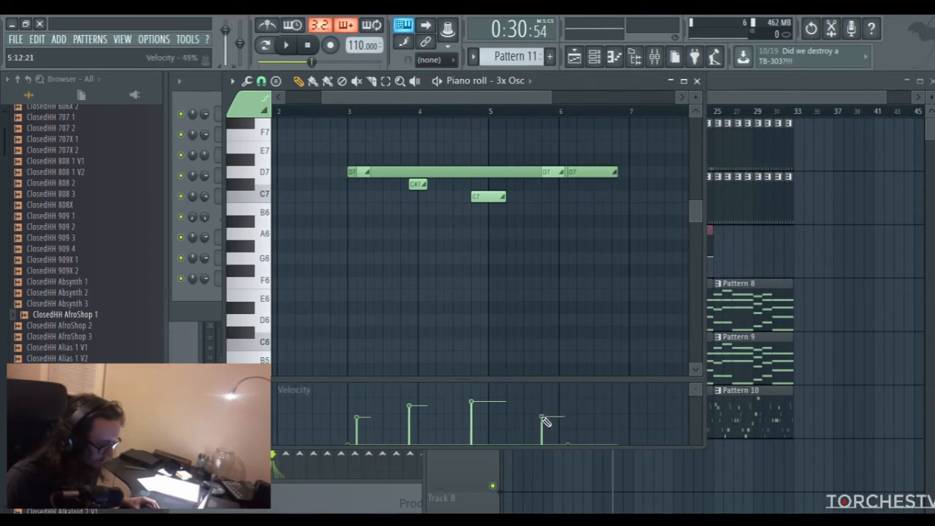
Play the slide pattern from bar 3 and close the piano roll
left_click(349, 113)
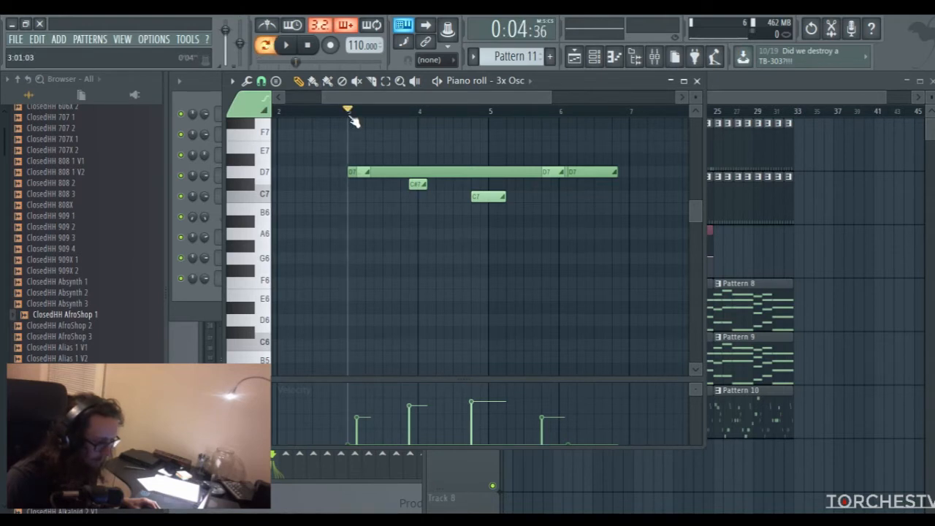
key("space")
left_click_drag(383, 95, 371, 93)
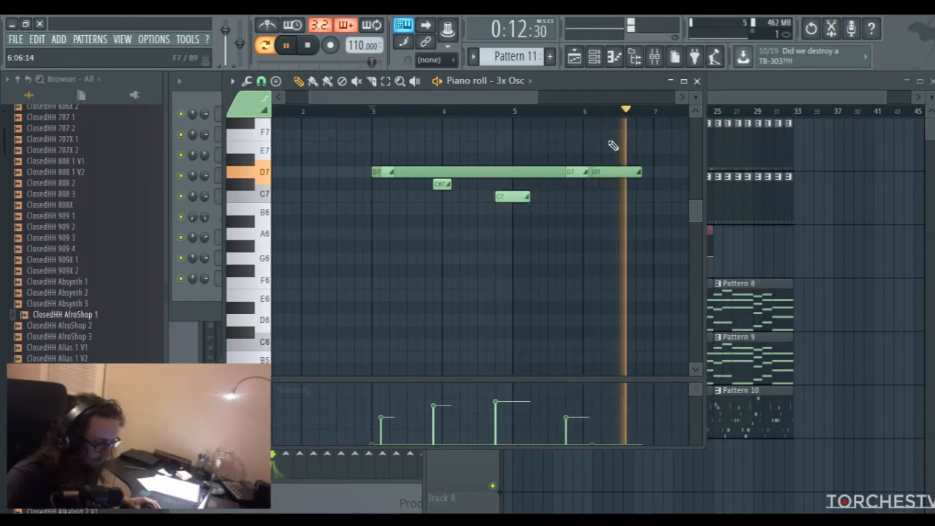
left_click(697, 81)
key("space")
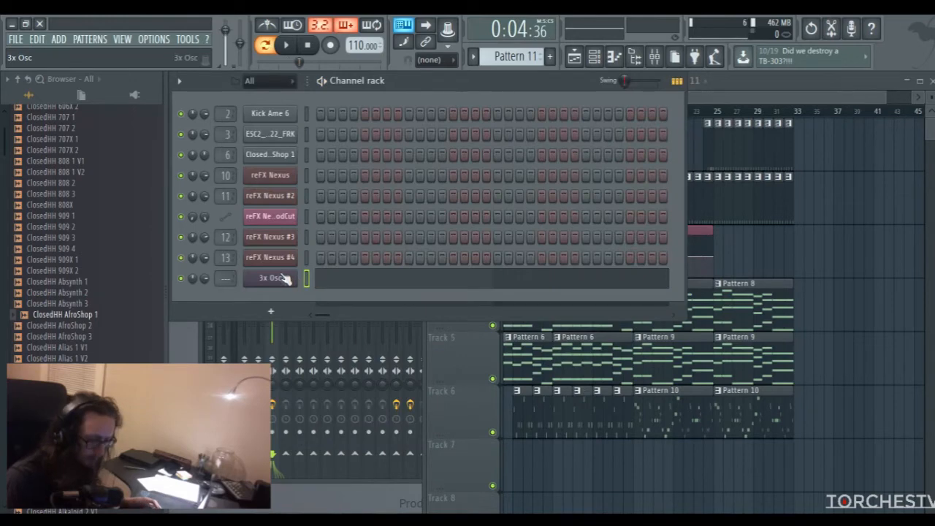
Route the 3x Osc channel to mixer track 14 and switch oscillators 1 and 2 to triangle waves
left_click_drag(225, 278, 225, 244)
left_click(292, 279)
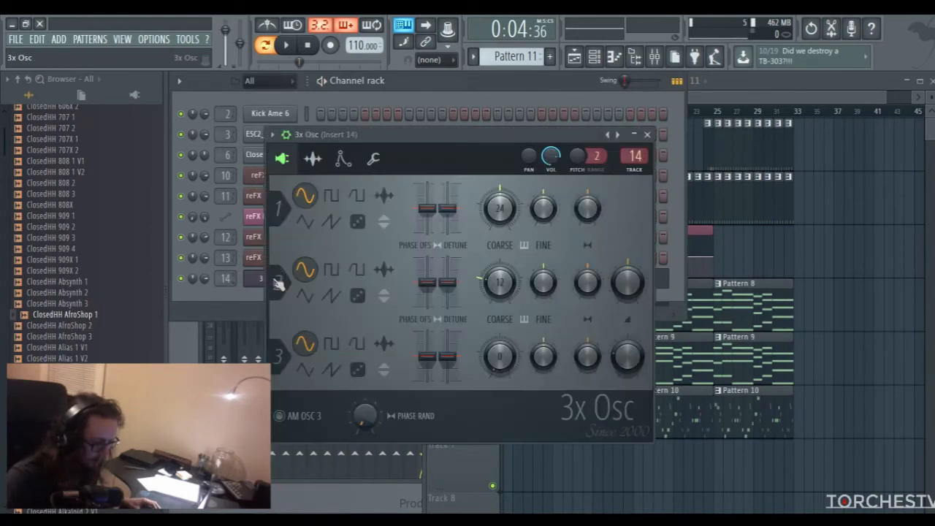
left_click(305, 222)
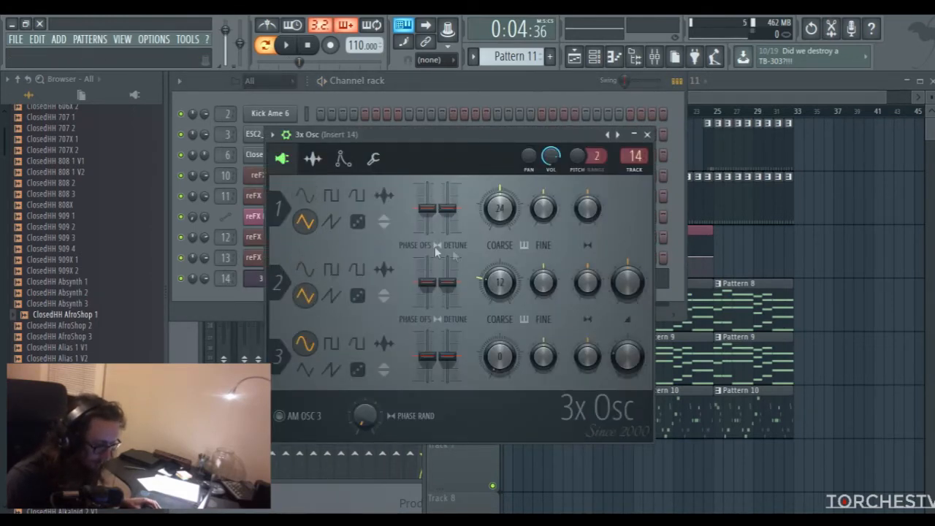
Set oscillator 1's coarse pitch to 12, detune oscillator 2 by +5 cents and audition the pattern
left_click_drag(500, 208, 499, 219)
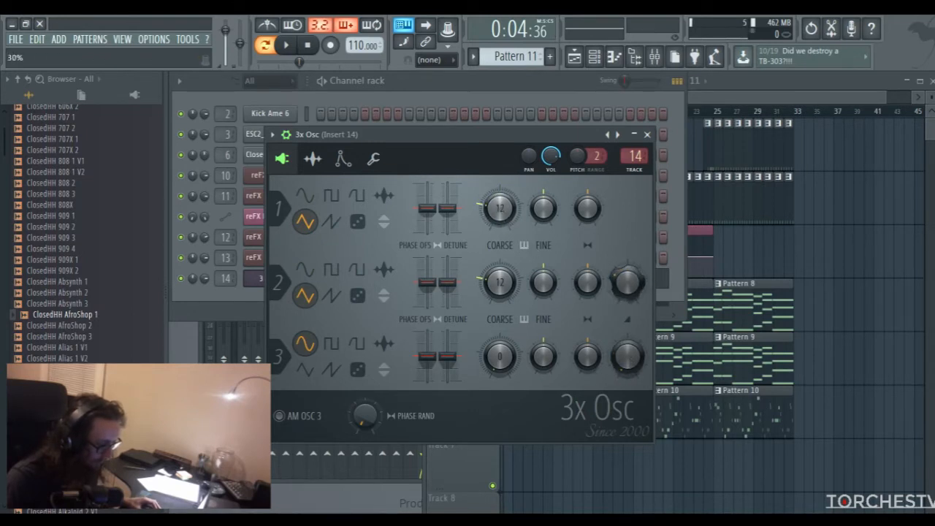
key("space")
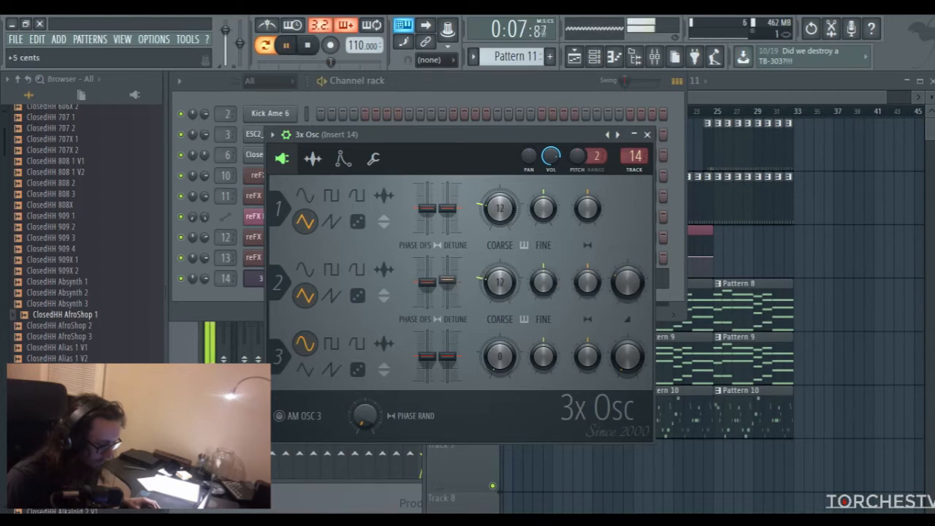
key("space")
Give the 3x Osc pitch a very slight sine LFO amount, audition it and close the instrument window
left_click(342, 158)
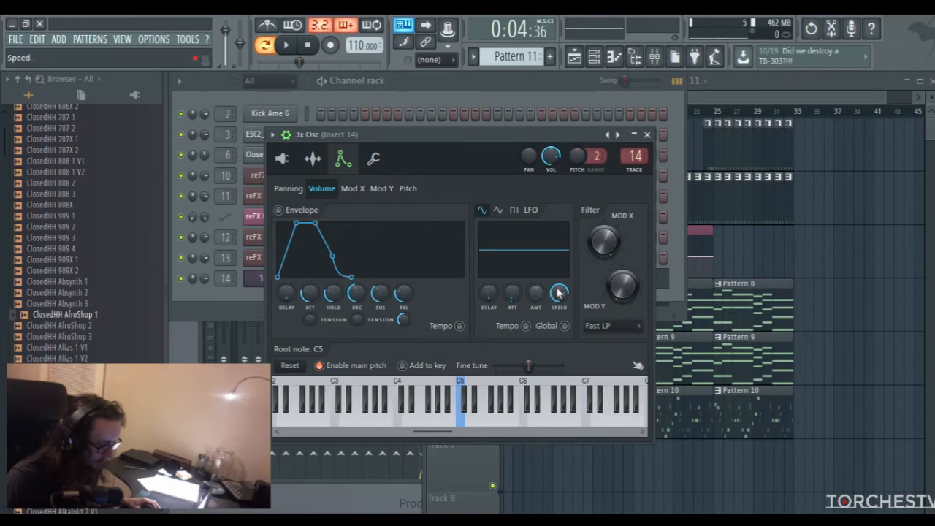
left_click(408, 188)
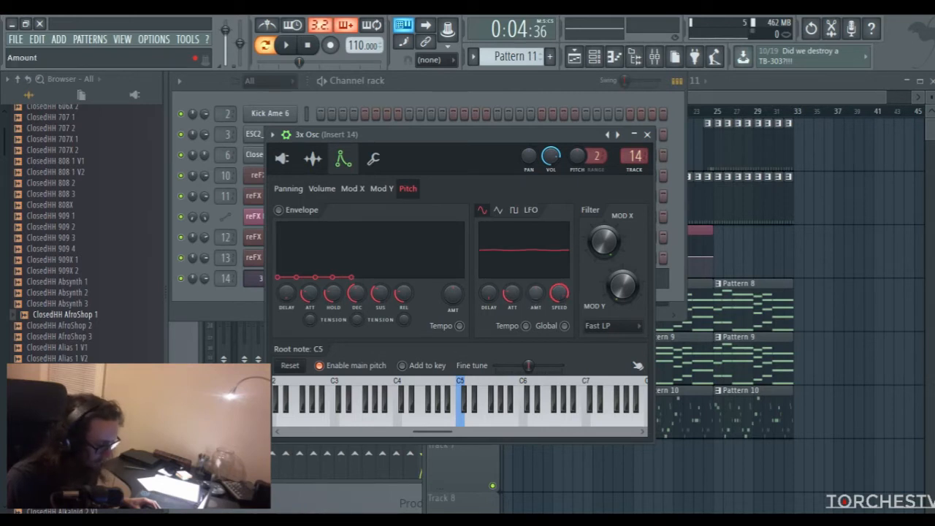
key("space")
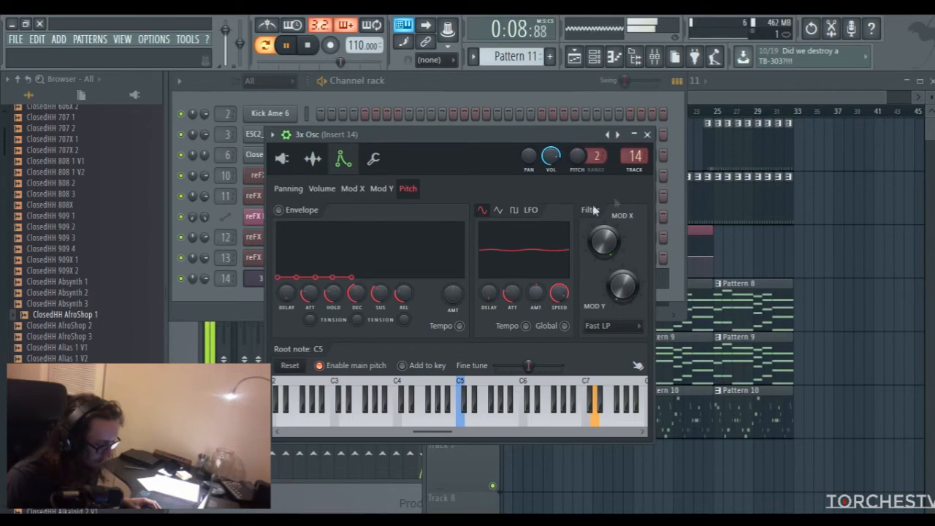
left_click(646, 134)
key("space")
Load Fruity Reeverb into slot 3 of mixer Insert 14 with its default settings and return to the channel rack
left_click(654, 57)
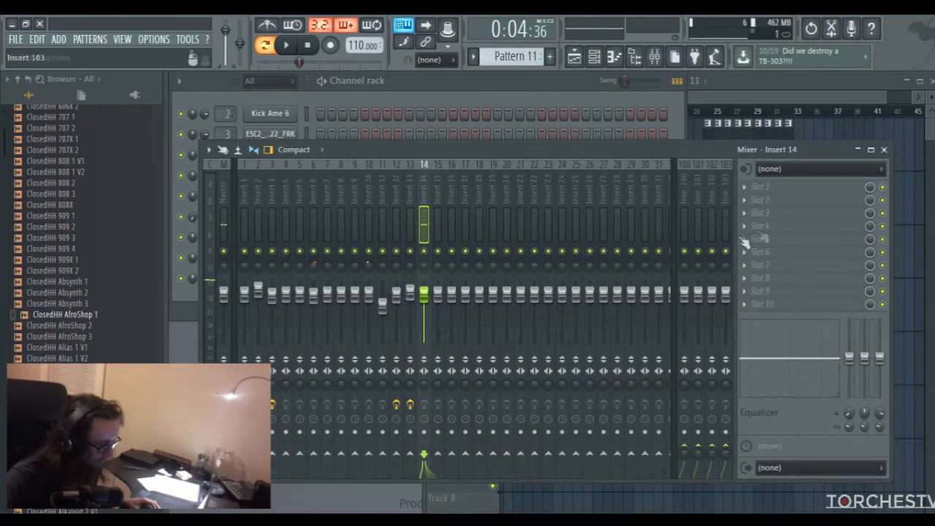
left_click(749, 213)
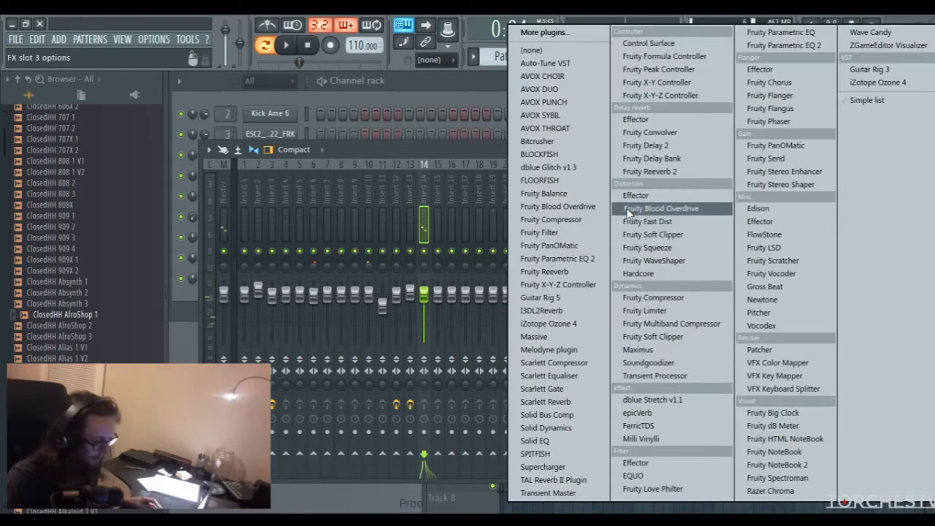
left_click(544, 271)
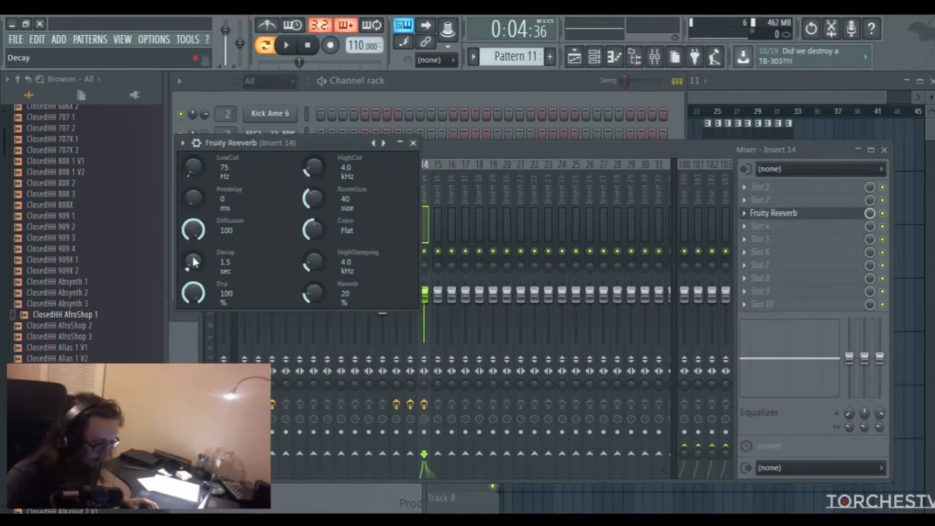
left_click(413, 143)
left_click(428, 80)
Set oscillator 2's coarse pitch to 0 in 3x Osc during playback, and close the instrument window
key("space")
left_click(268, 279)
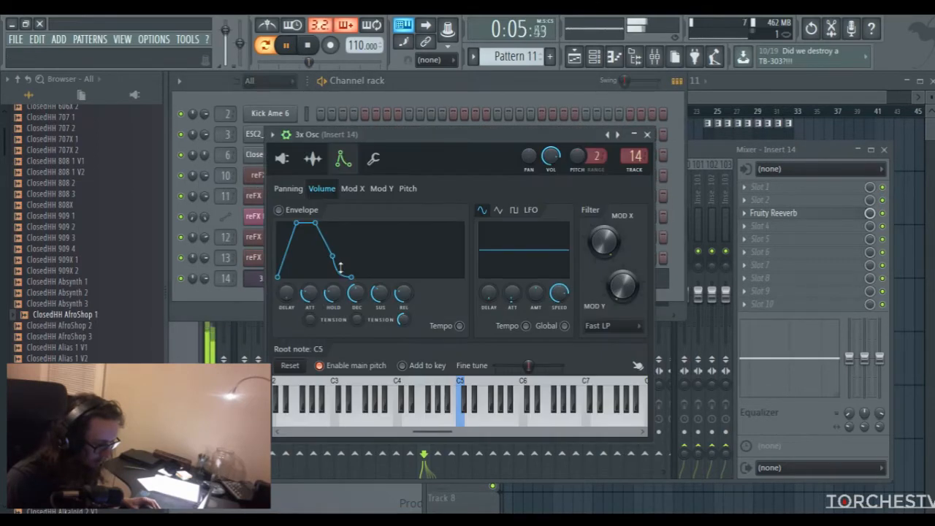
left_click(282, 159)
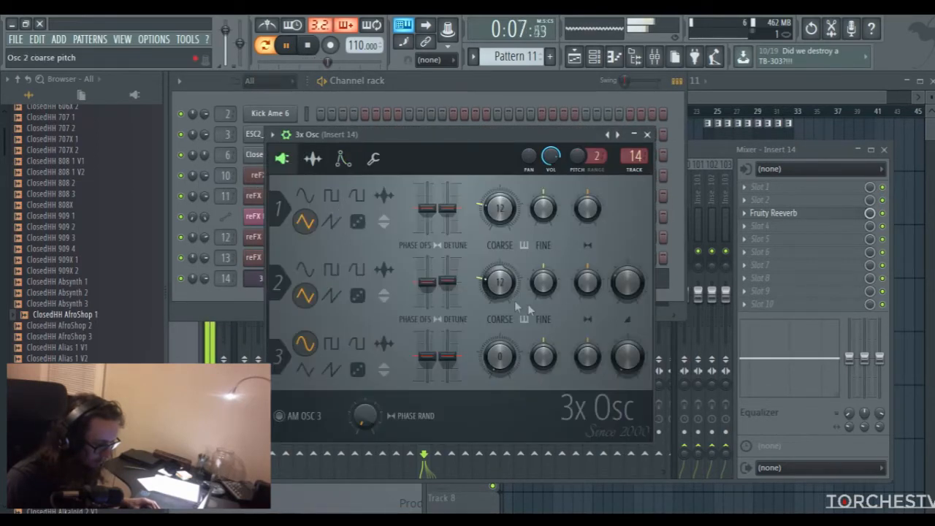
left_click_drag(499, 286, 499, 303)
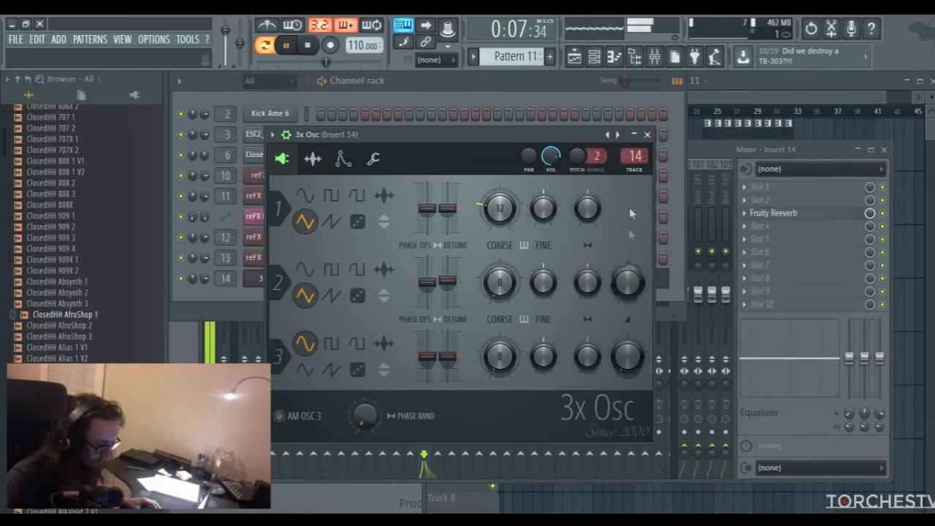
left_click(647, 135)
Raise the reverb level of Fruity Reeverb on Insert 14 to 25% and then a little further while listening
left_click(786, 228)
left_click(782, 213)
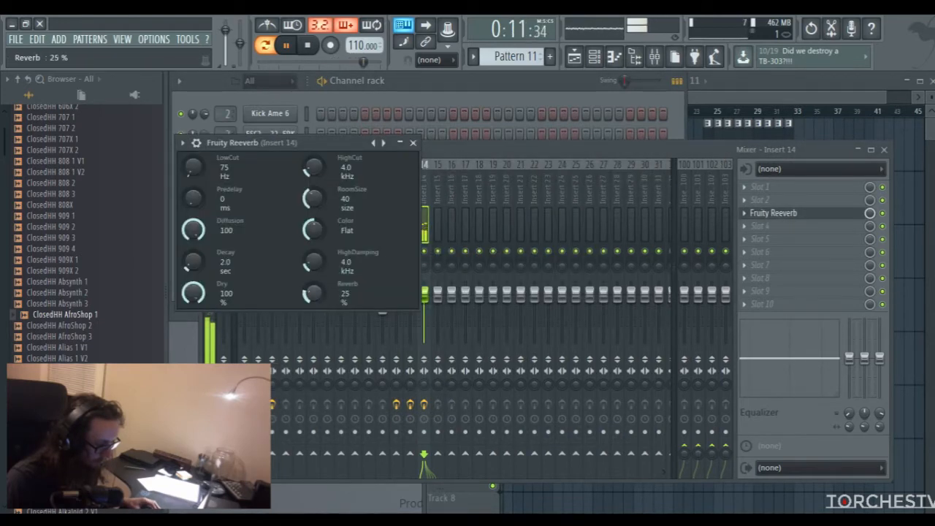
left_click(413, 143)
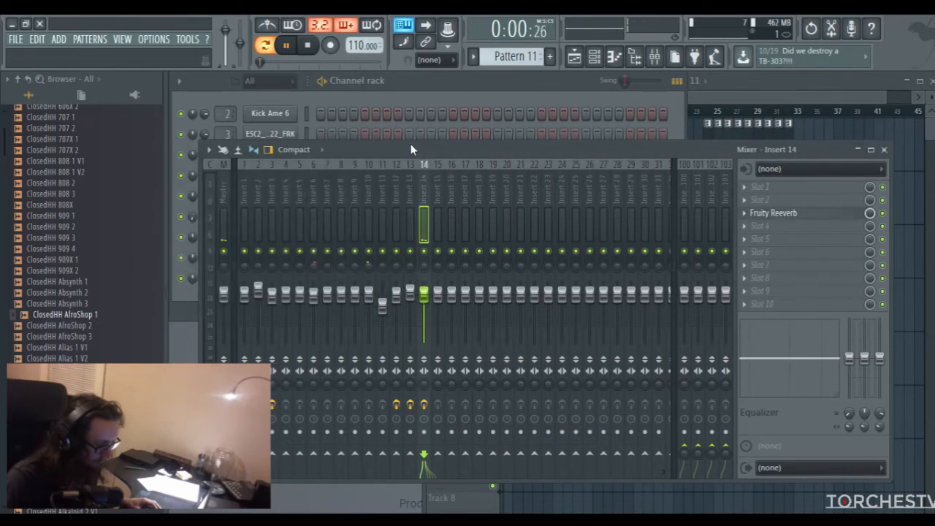
left_click(779, 215)
left_click_drag(314, 293, 314, 285)
left_click(779, 212)
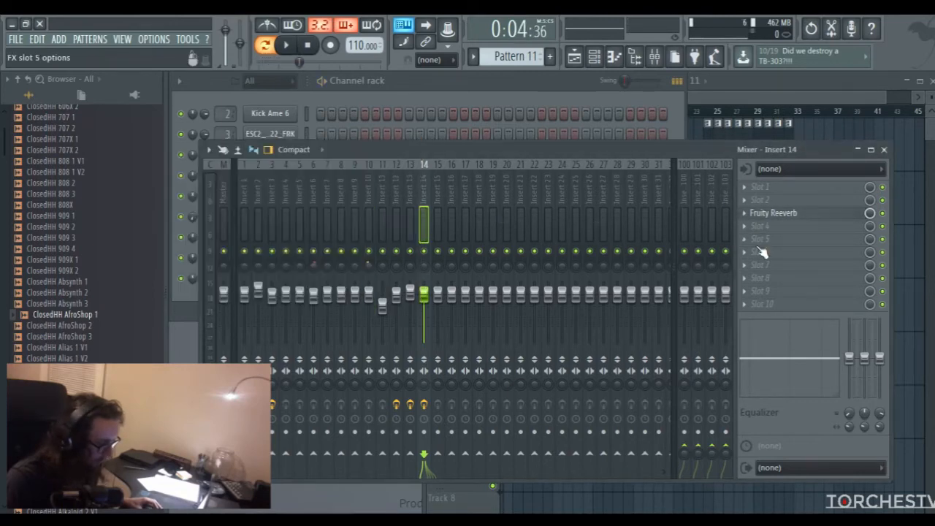
Load Fruity Blood Overdrive into slot 5 of Insert 14, with PreAmp about 0.816 and PostGain about -0.656, and start playback
left_click(762, 239)
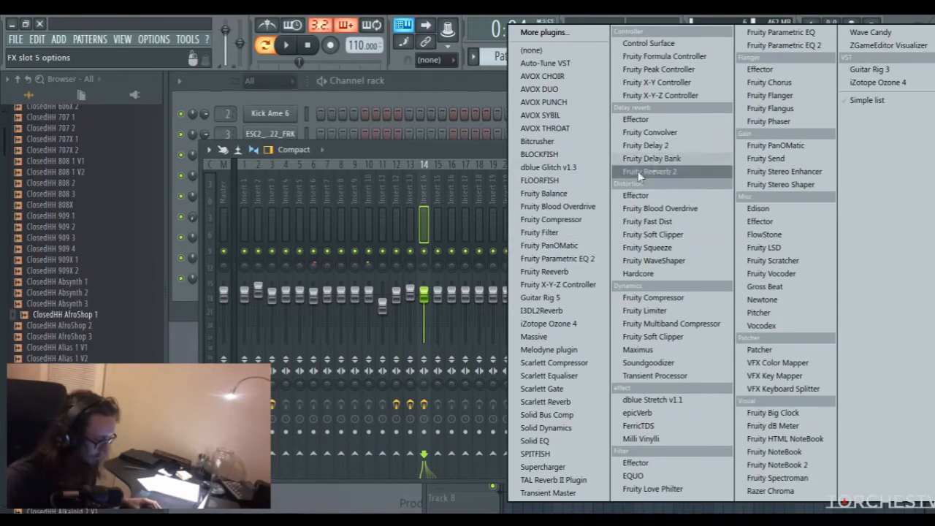
left_click(656, 207)
left_click_drag(470, 203, 469, 187)
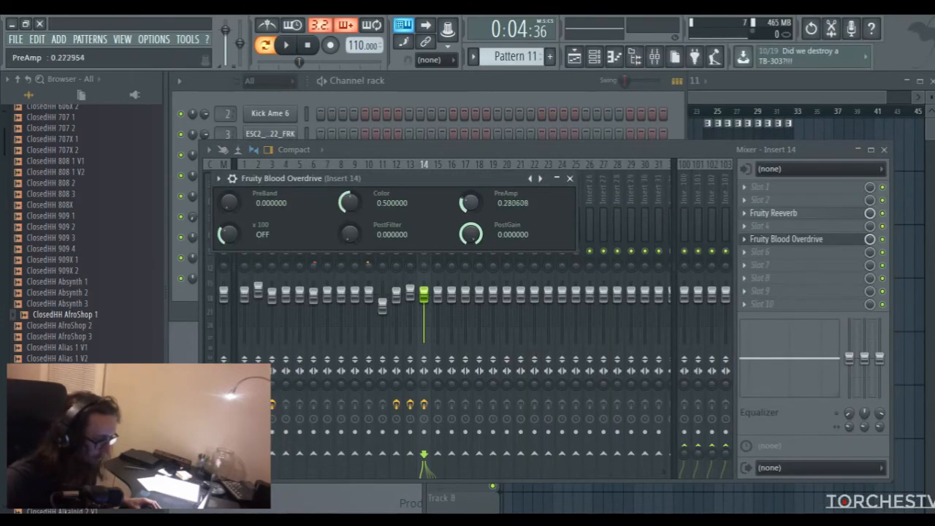
mouse_move(469, 234)
left_mouse_down()
mouse_move(469, 259)
mouse_move(469, 237)
left_mouse_up()
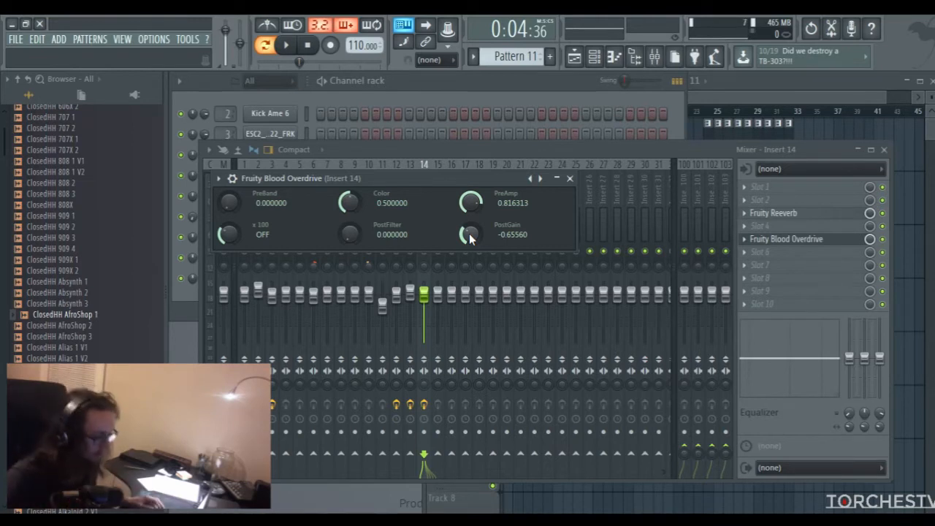
key("space")
Lower the Insert 14 fader to about -3.1 dB and the Blood Overdrive PostGain to about -0.732
left_click(782, 241)
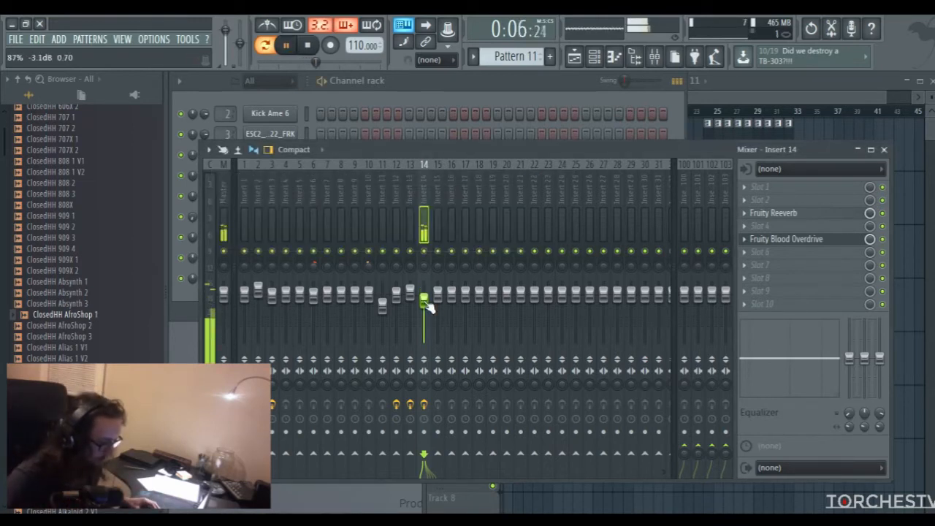
left_click(781, 243)
left_click_drag(470, 234, 469, 238)
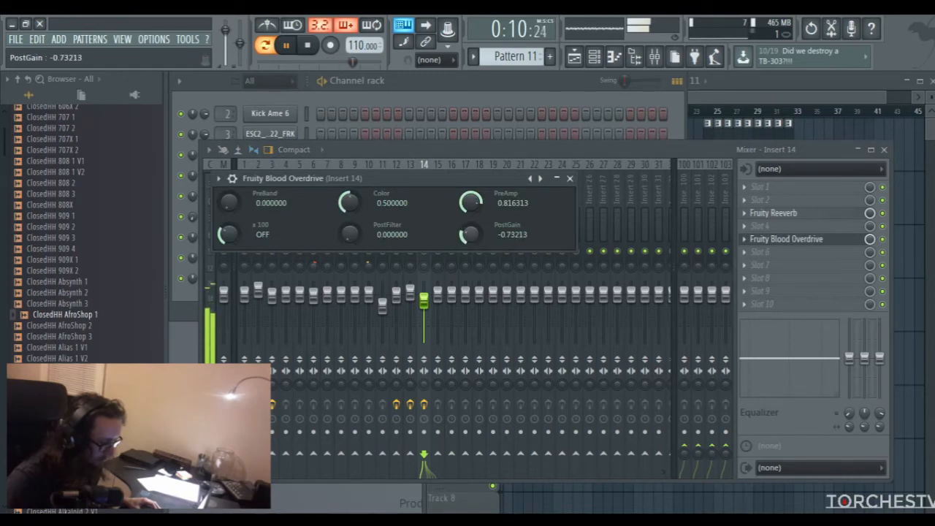
Stop playback, inspect the 3x Osc oscillator settings and pitch envelope, and close the instrument window
left_click(451, 113)
key("space")
left_click(266, 280)
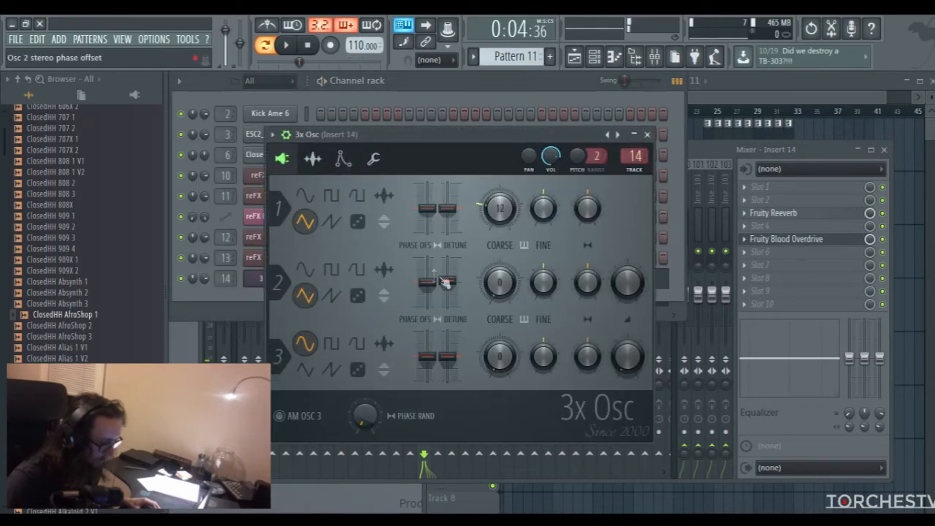
left_click(342, 159)
left_click(407, 190)
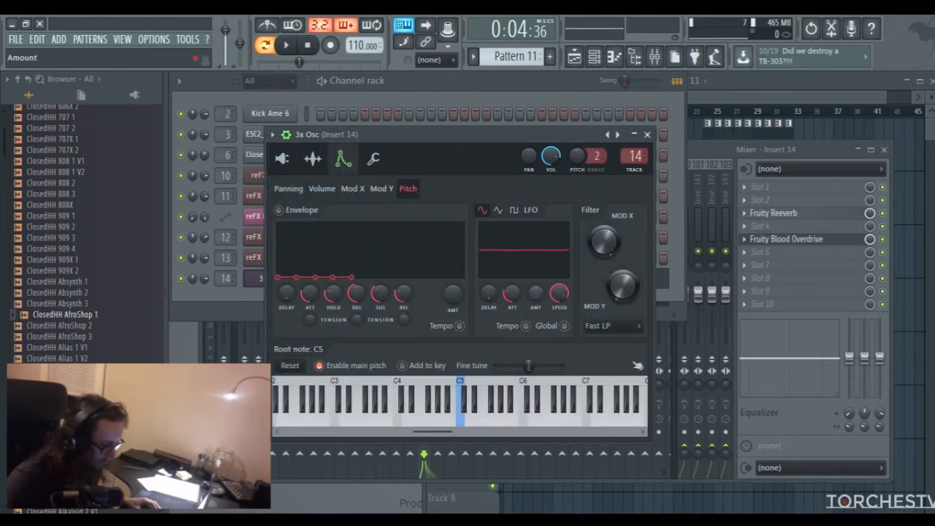
left_click(647, 134)
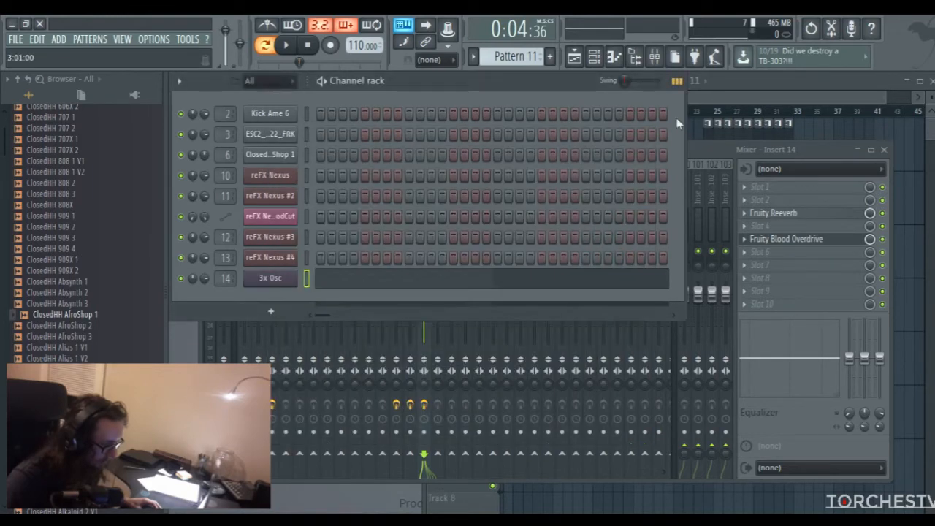
Place a Pattern 11 clip on playlist Track 7 starting at bar 13 and play the song from bar 15
key("F5")
scroll(596, 327, "down", 3)
left_click(589, 355)
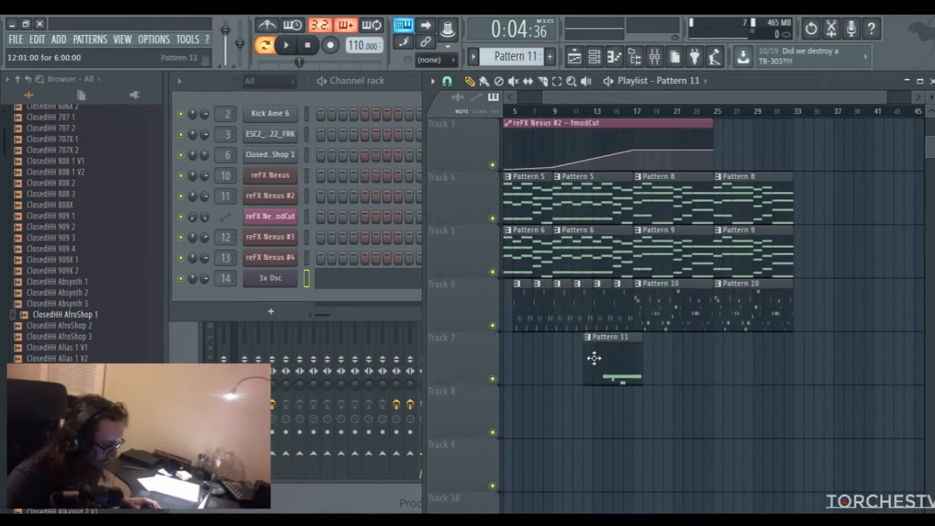
mouse_move(620, 358)
left_mouse_down()
mouse_move(639, 357)
mouse_move(626, 359)
left_mouse_up()
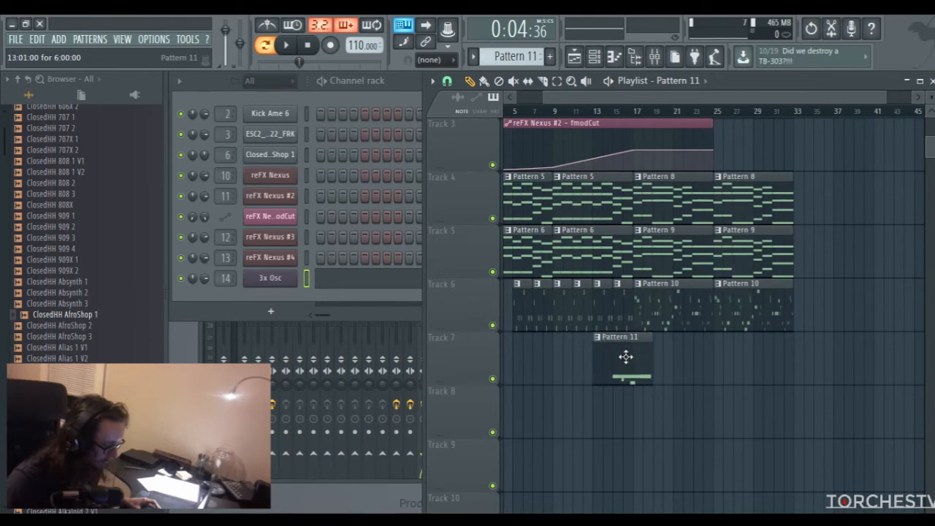
scroll(651, 130, "up", 3)
mouse_move(626, 114)
left_mouse_down()
mouse_move(618, 115)
mouse_move(658, 117)
mouse_move(616, 116)
left_mouse_up()
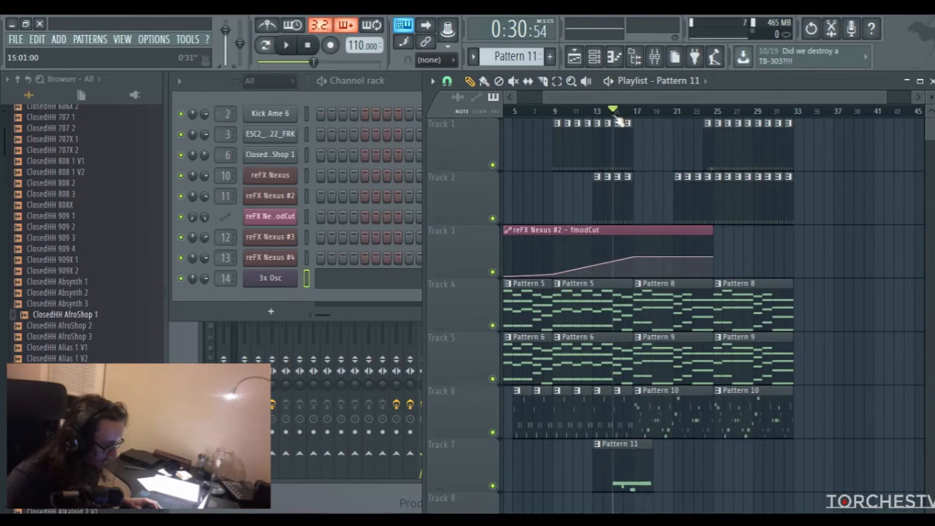
key("space")
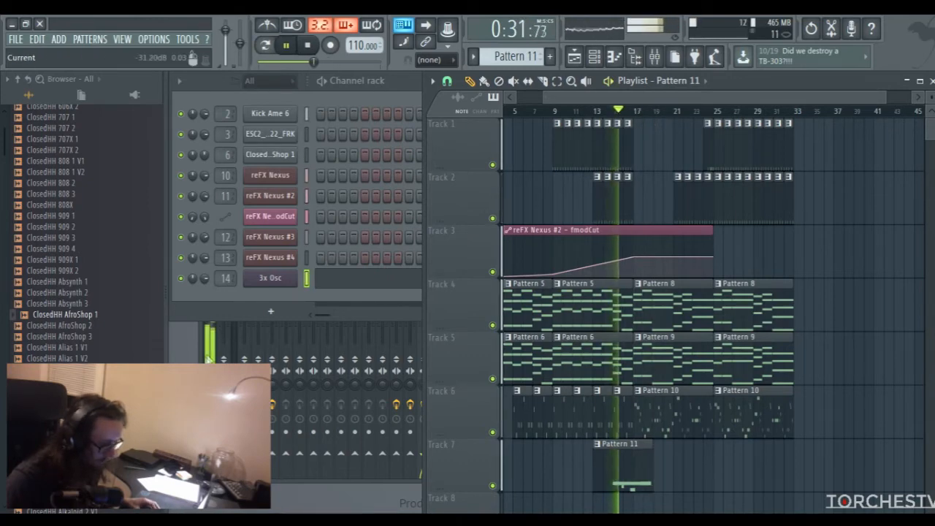
Lower the Insert 14 fader during playback and boost the middle band of its equalizer by about 1.1 dB
key("F9")
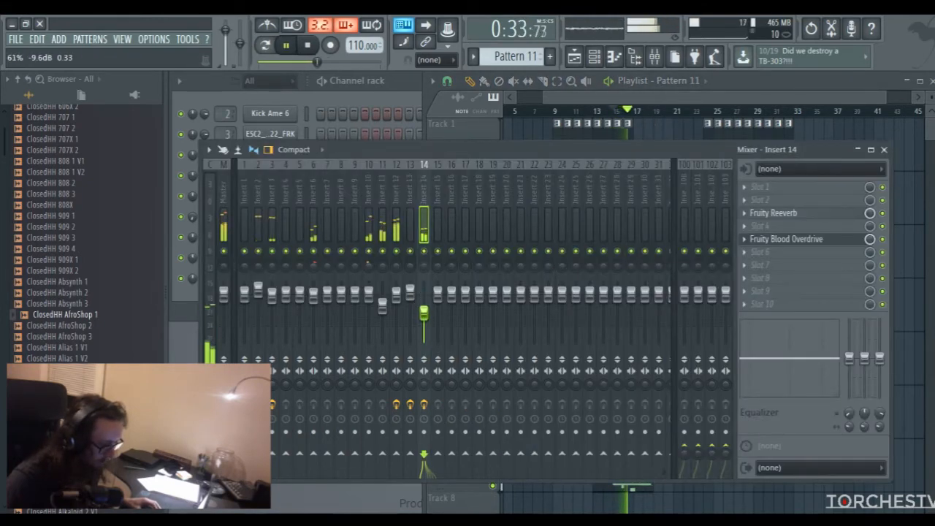
left_click_drag(791, 358, 790, 358)
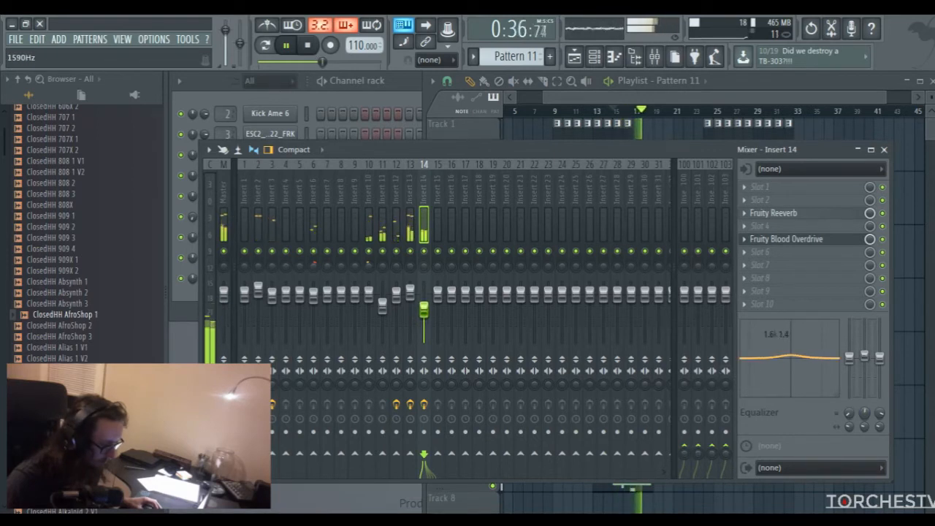
Stop playback and raise the reverb level of Fruity Reeverb on Insert 14 to about 33%
key("space")
left_click(779, 215)
left_click_drag(306, 294, 306, 290)
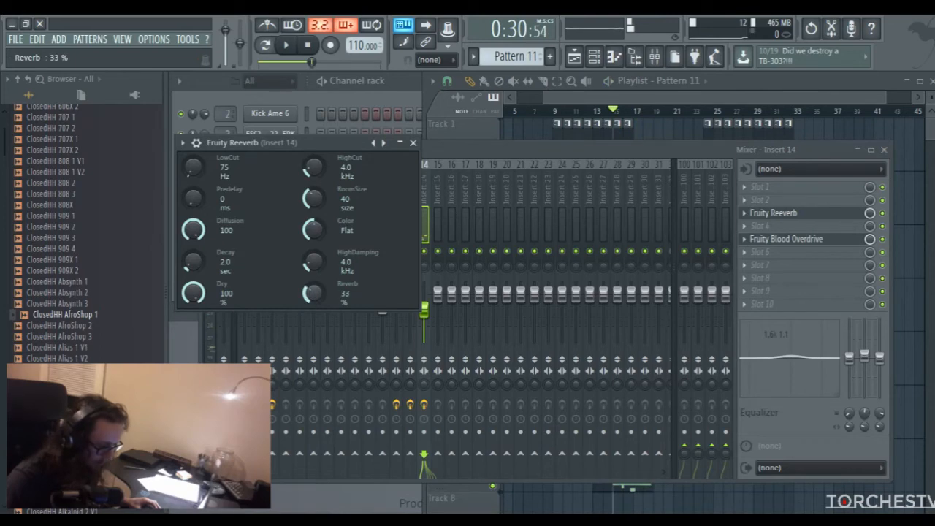
left_click(412, 142)
Audition the lead's D7, C#7 and C7 pitches in the 3x Osc piano roll, and close the piano roll
left_click(398, 86)
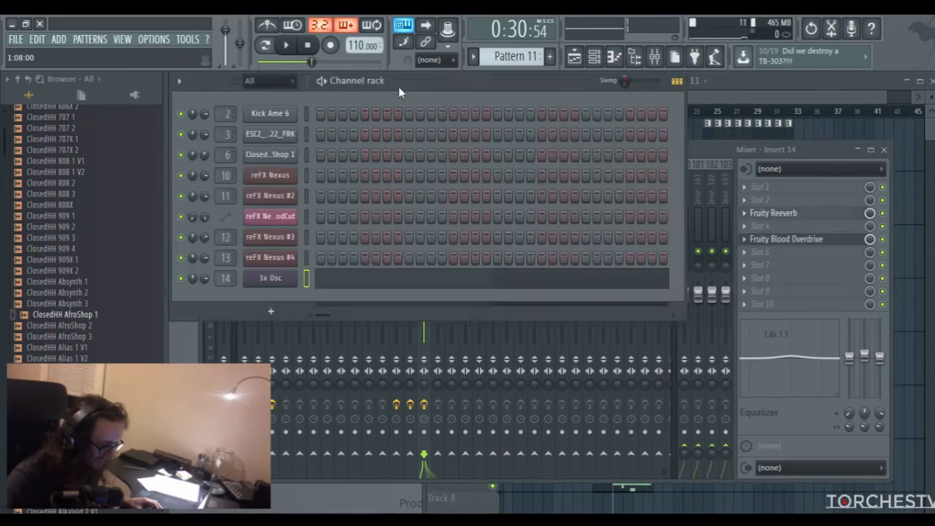
left_click(260, 282)
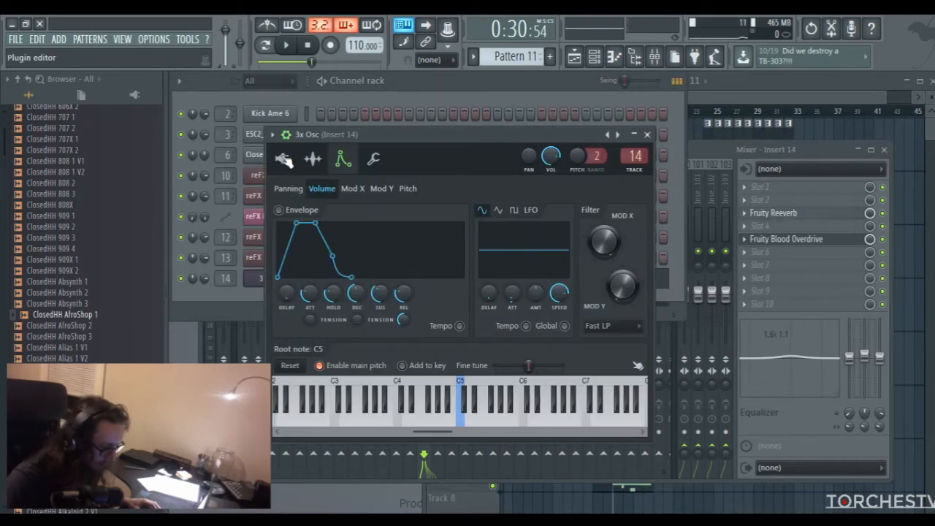
left_click(654, 135)
left_click(348, 280)
scroll(343, 255, "up", 2)
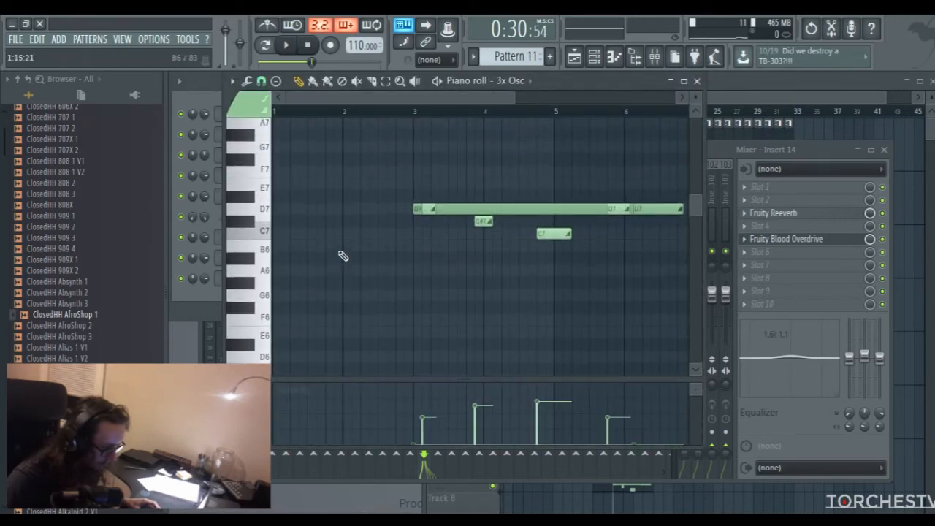
left_click(256, 211)
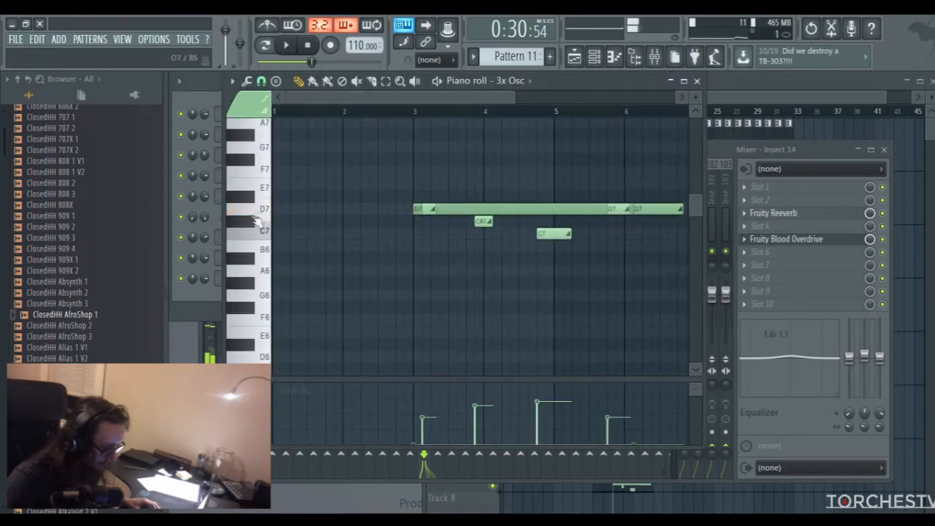
left_click(249, 223)
left_click(251, 237)
left_click(252, 237)
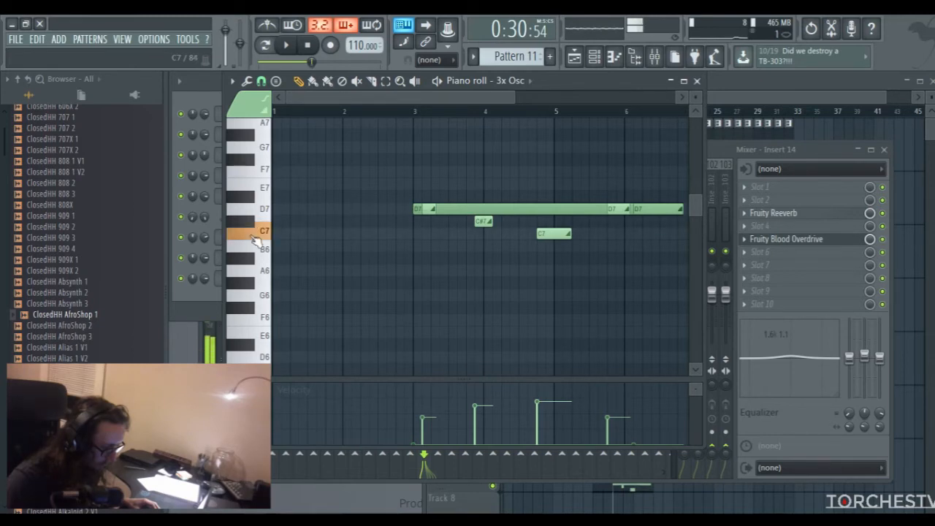
left_click(697, 81)
Review the 3x Osc oscillator page and pitch envelope again, start song playback and close the instrument window
left_click(260, 280)
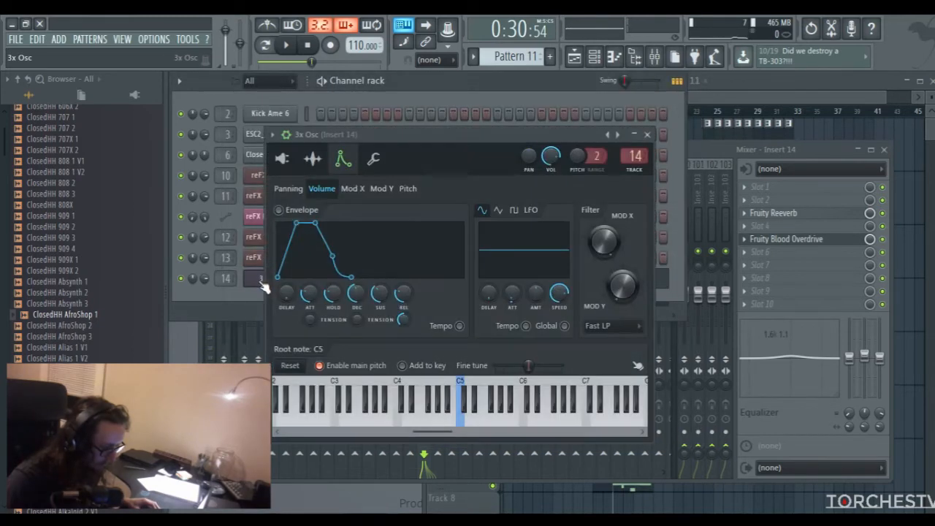
left_click(281, 162)
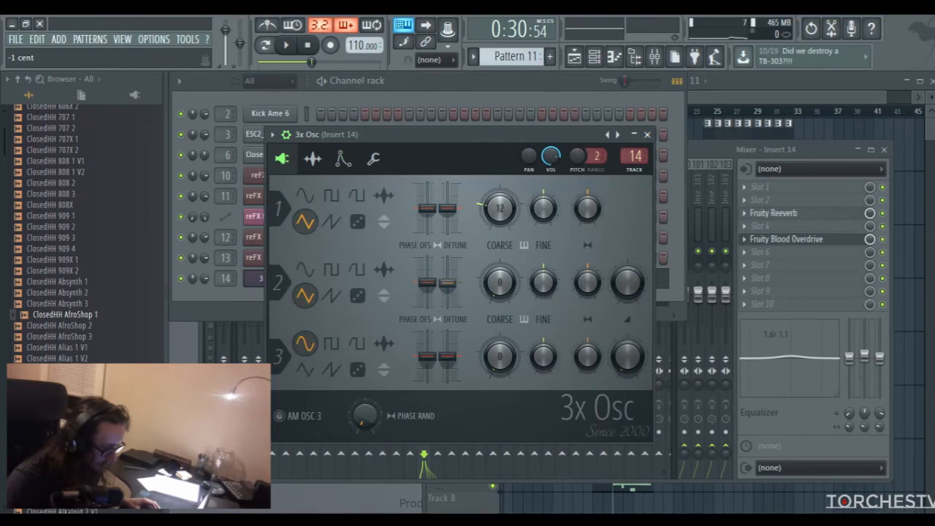
left_click(344, 160)
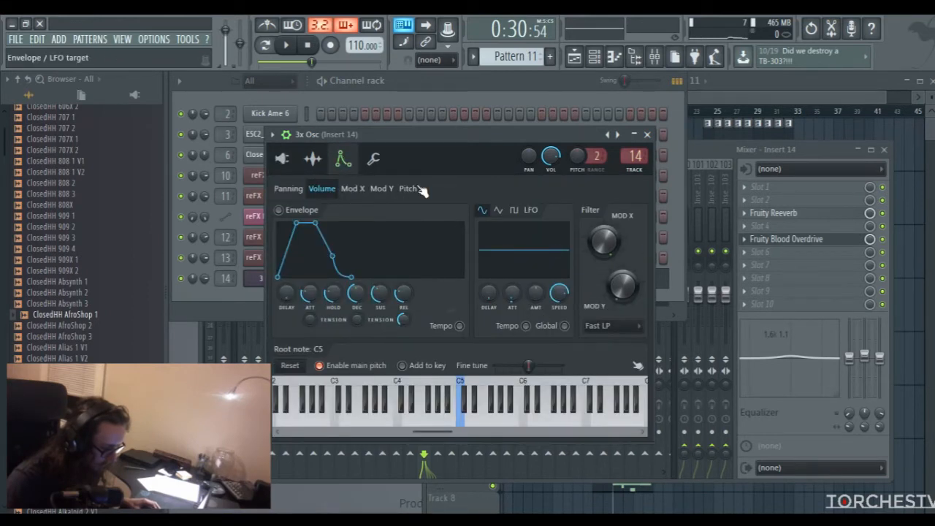
left_click(409, 188)
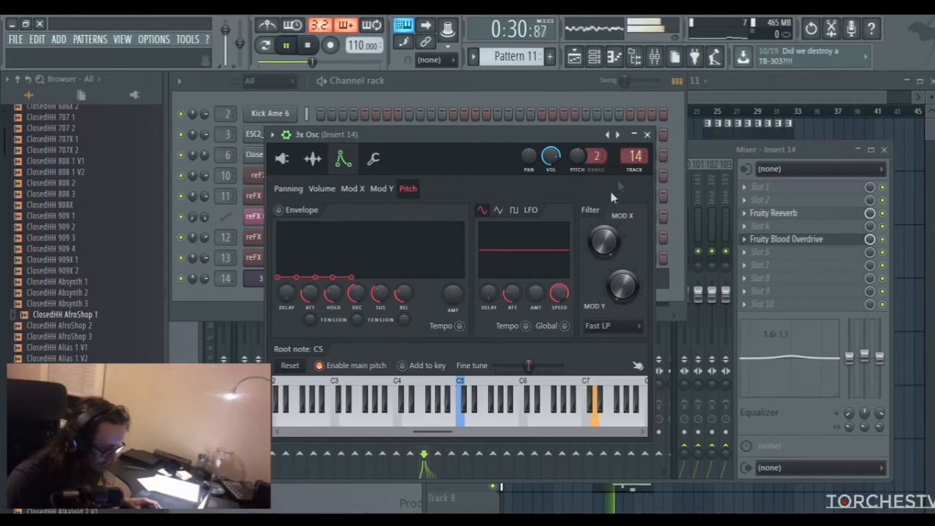
left_click(647, 135)
Set Fruity Reeverb on Insert 14 to a decay of about 2.6 sec and a reverb level of about 36%
left_click(701, 151)
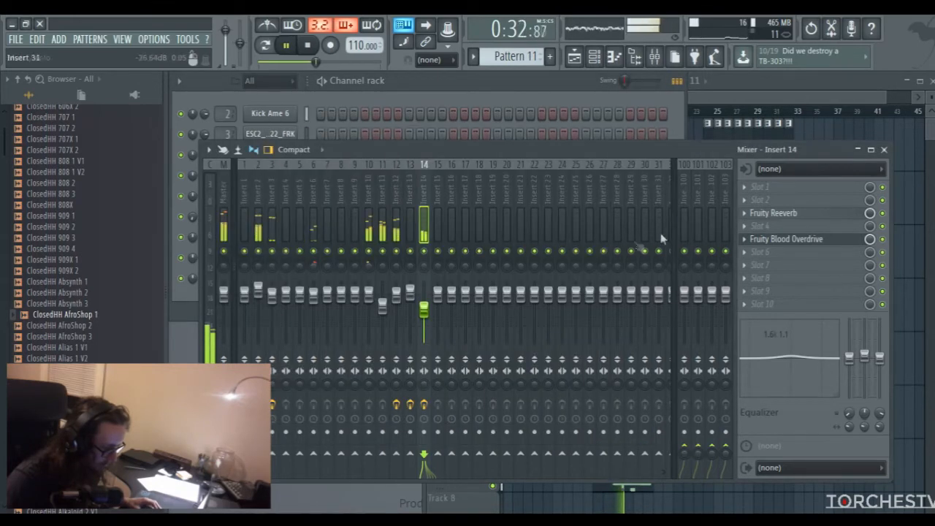
left_click(792, 217)
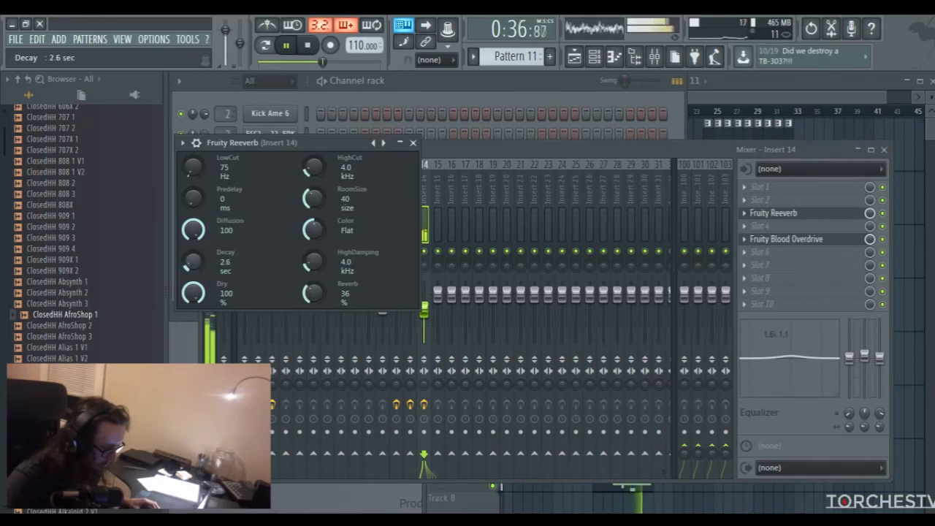
left_click(414, 143)
Set oscillator 2's stereo detune in 3x Osc to about +36 cents while playing the song, and stop playback
left_click(422, 96)
key("space")
left_click(265, 279)
left_click(282, 159)
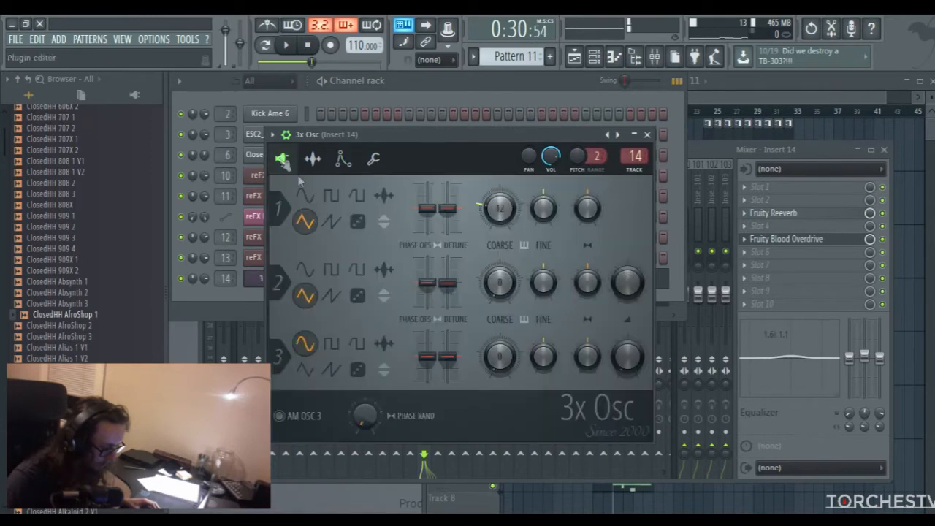
key("space")
left_click_drag(499, 207, 501, 228)
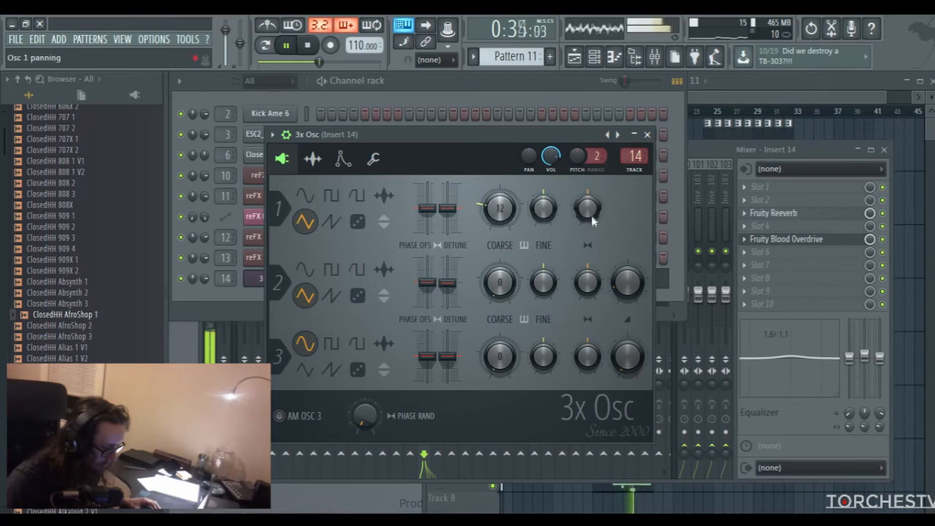
left_click_drag(447, 283, 447, 263)
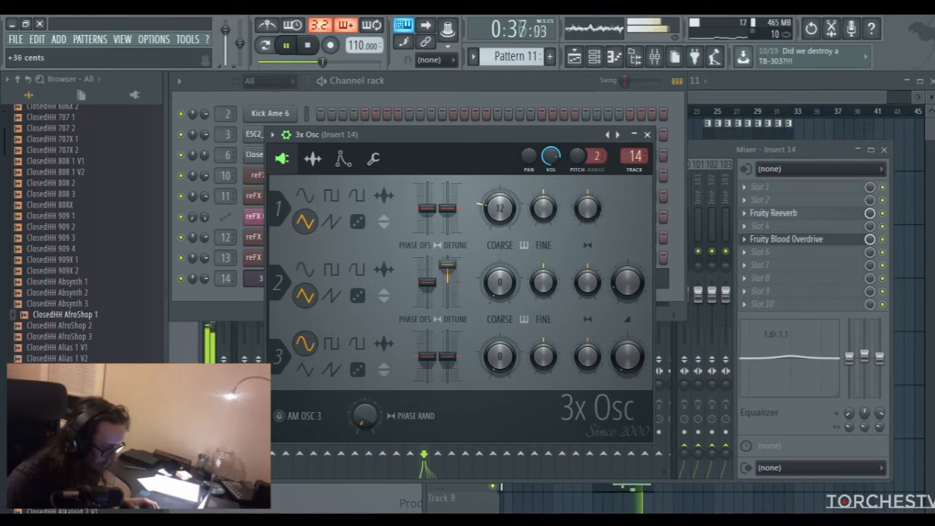
key("space")
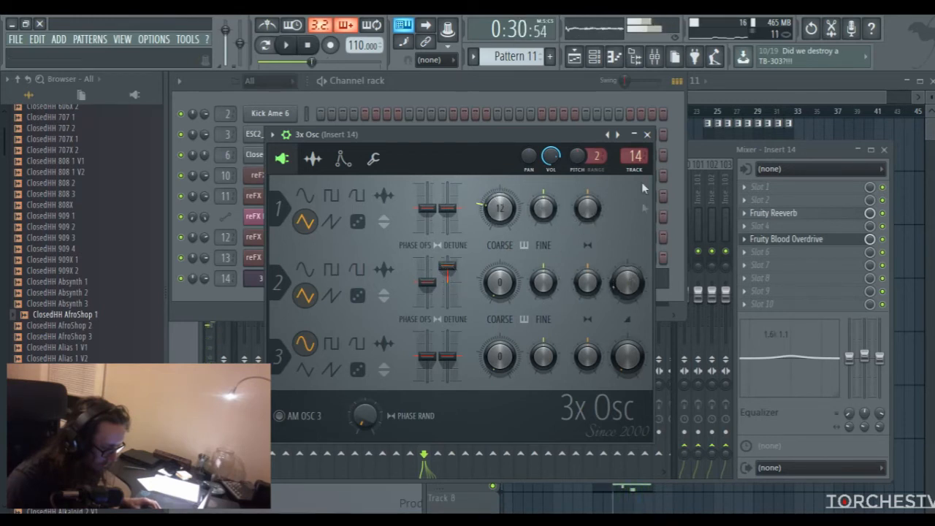
Raise oscillator 2's mix level slightly, close 3x Osc, and lower the Insert 14 fader to about -12.2 dB during playback
left_click_drag(628, 283, 628, 273)
key("space")
left_click(646, 135)
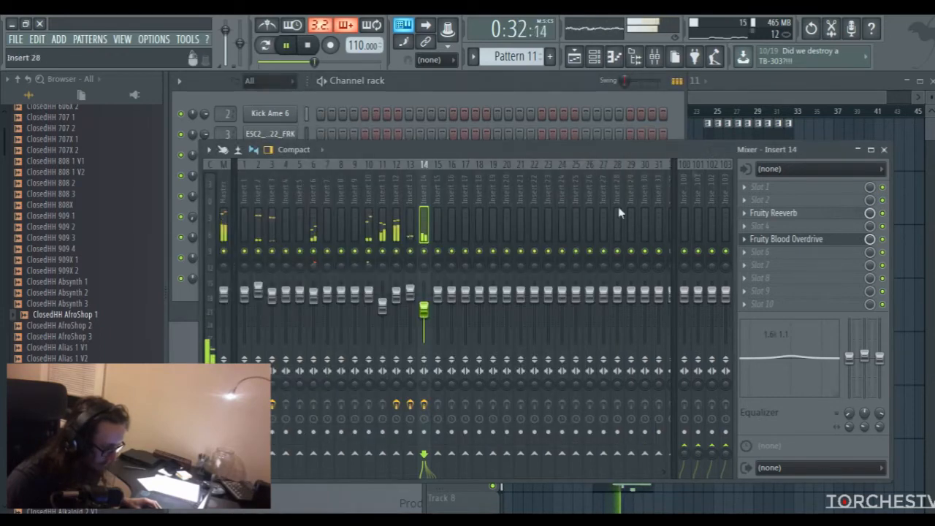
left_click_drag(424, 310, 423, 318)
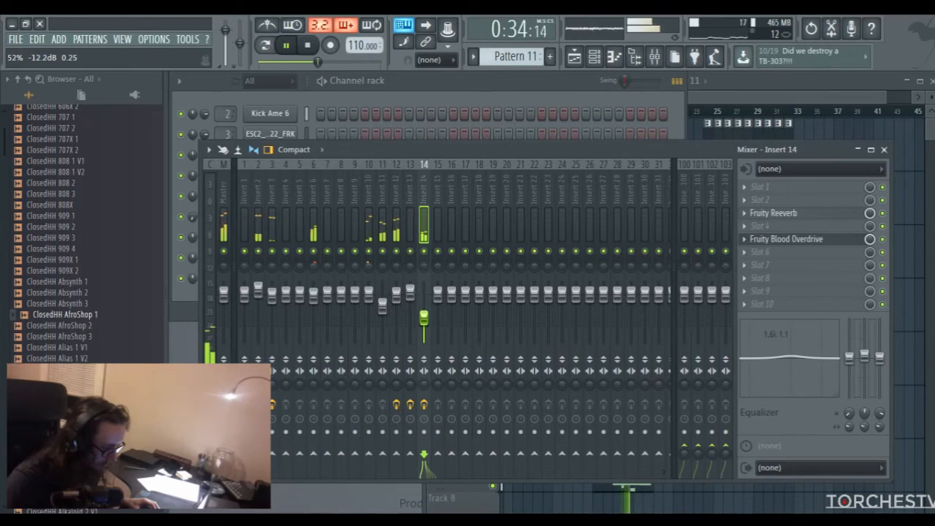
Show the full arrangement in the playlist, stop playback and move the song position to bar 12
key("F5")
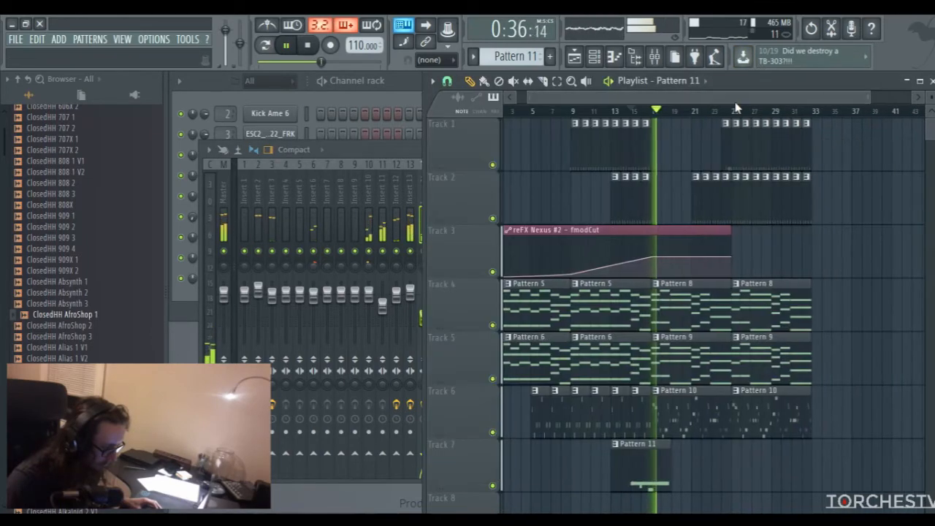
left_click_drag(870, 98, 796, 93)
key("space")
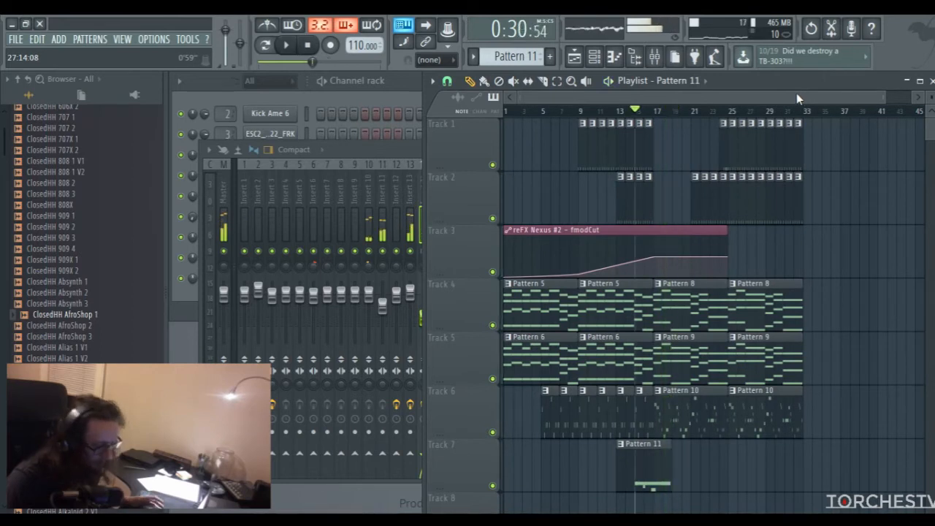
left_click(608, 111)
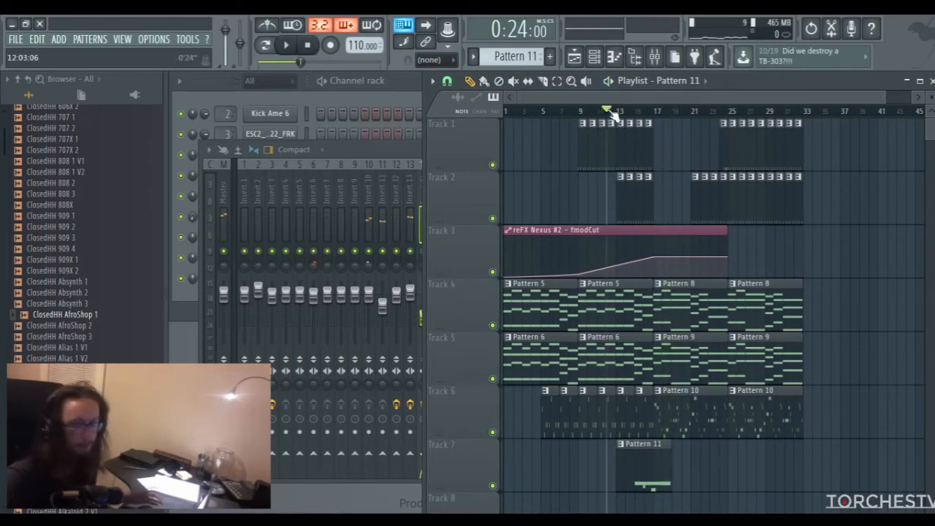
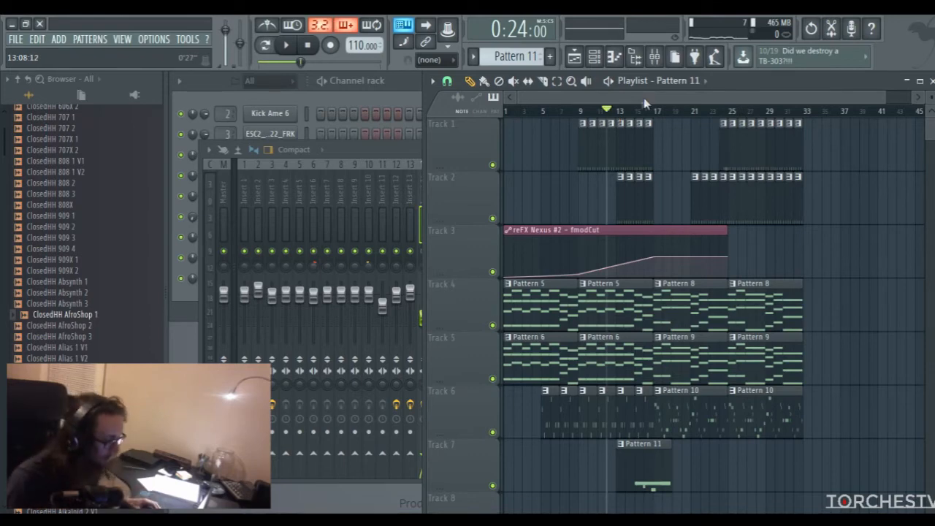
Set oscillator 2's stereo phase offset in 3x Osc to about -25% and close the plugin
left_click_drag(881, 99, 777, 101)
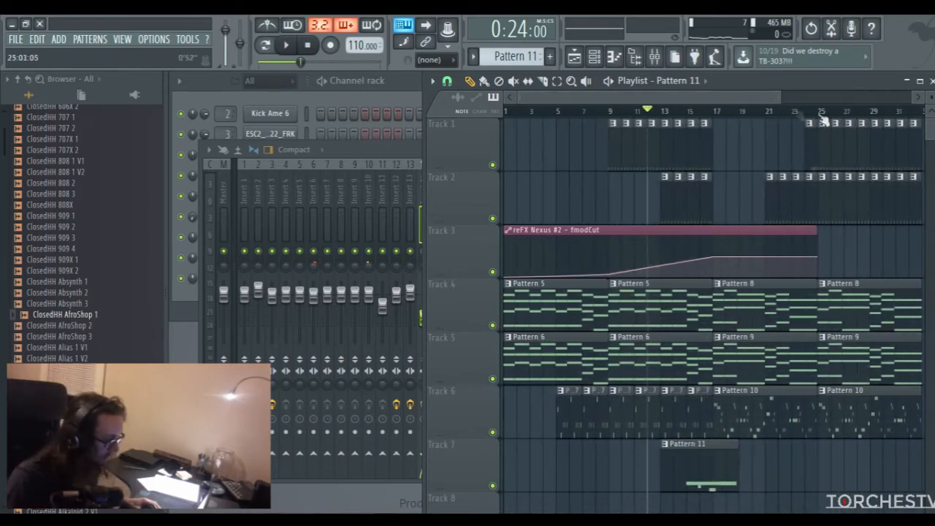
left_click_drag(931, 97, 931, 107)
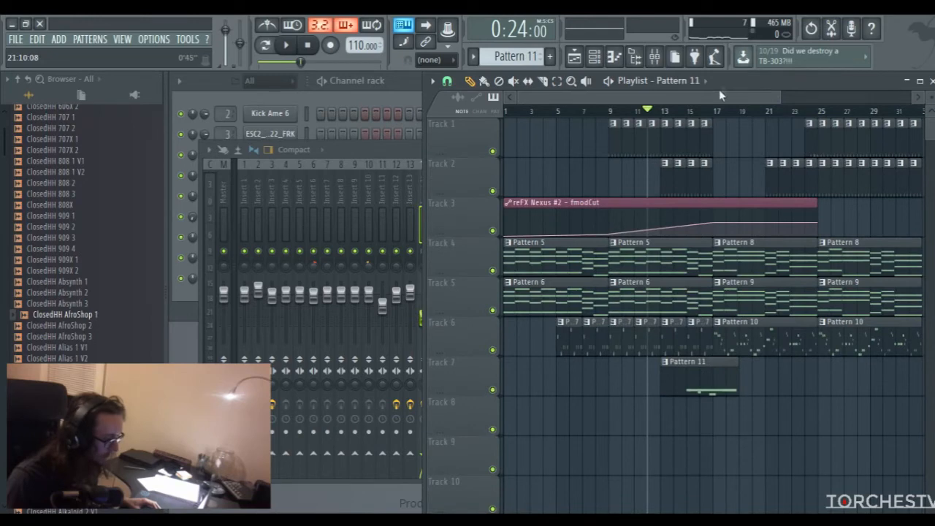
scroll(554, 137, "right", 2)
left_click(405, 92)
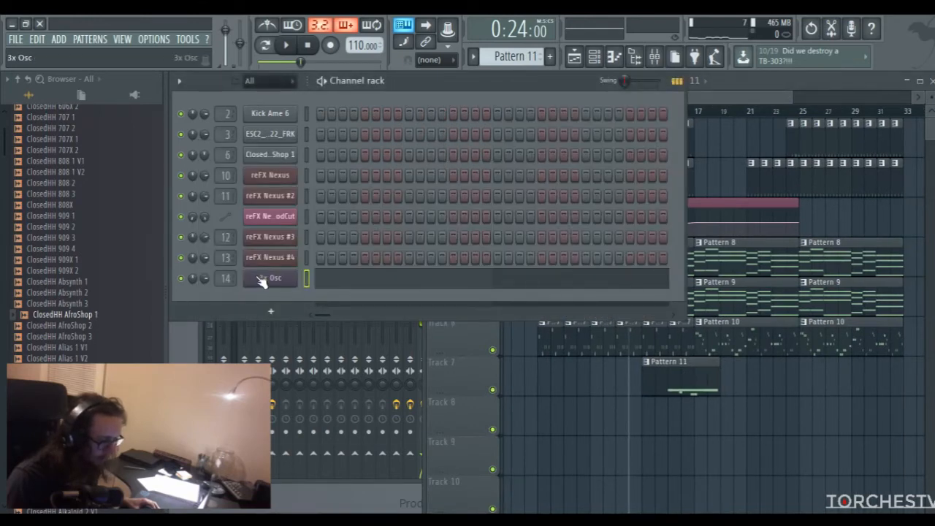
left_click(261, 277)
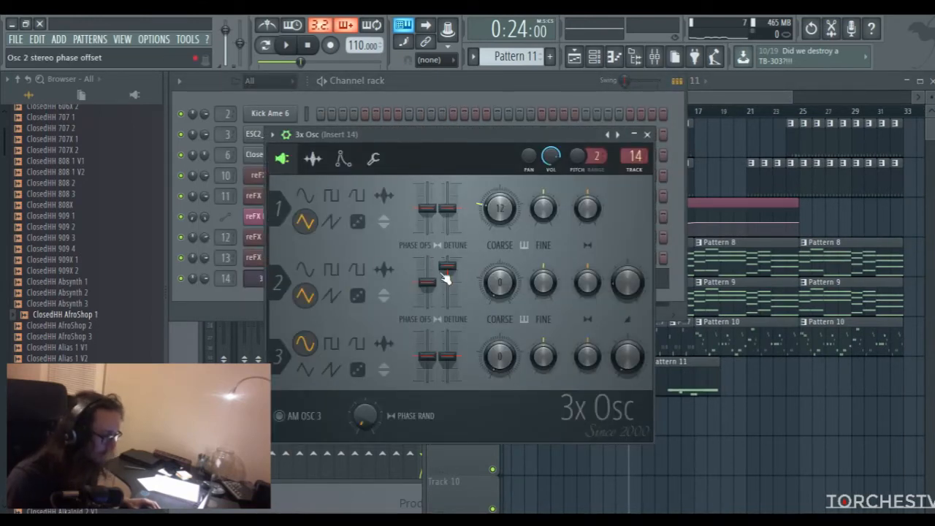
left_click_drag(428, 280, 429, 288)
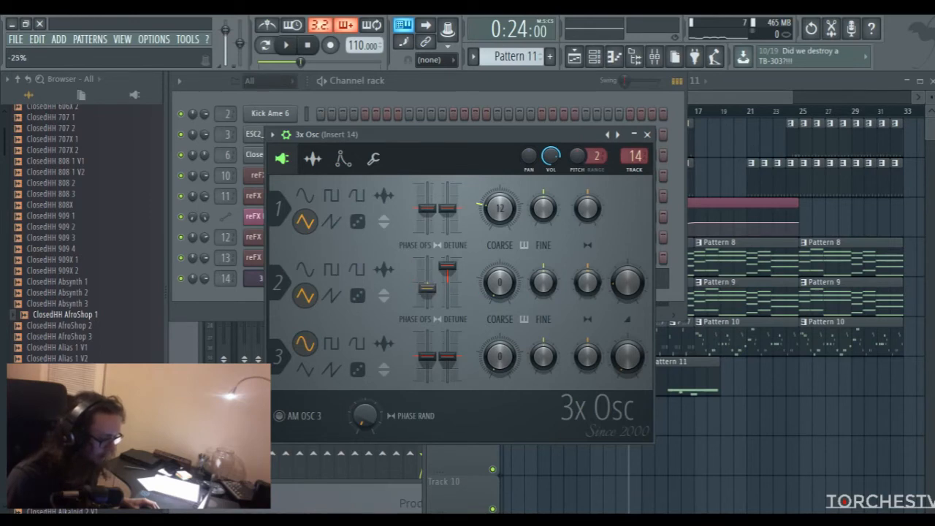
left_click(647, 136)
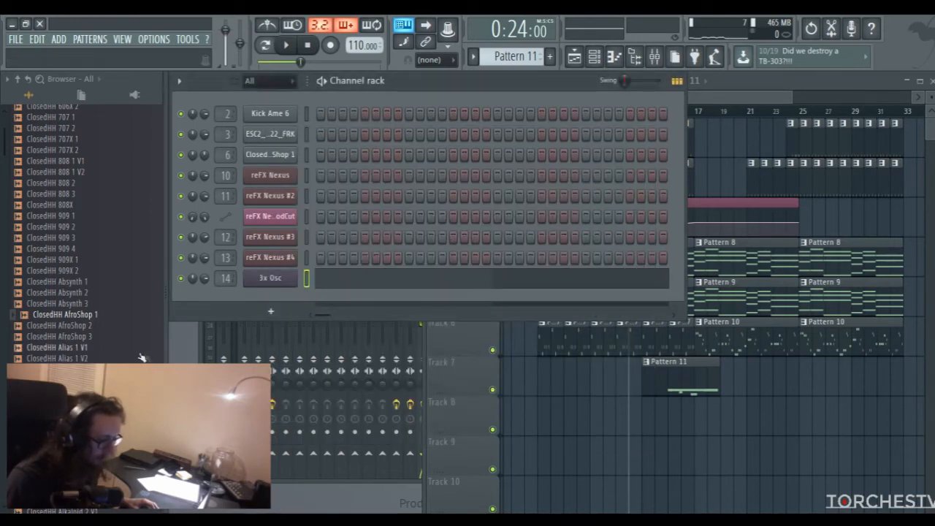
Play the song and mark a playback range from bar 16 to bar 19 in the playlist
left_click(201, 333)
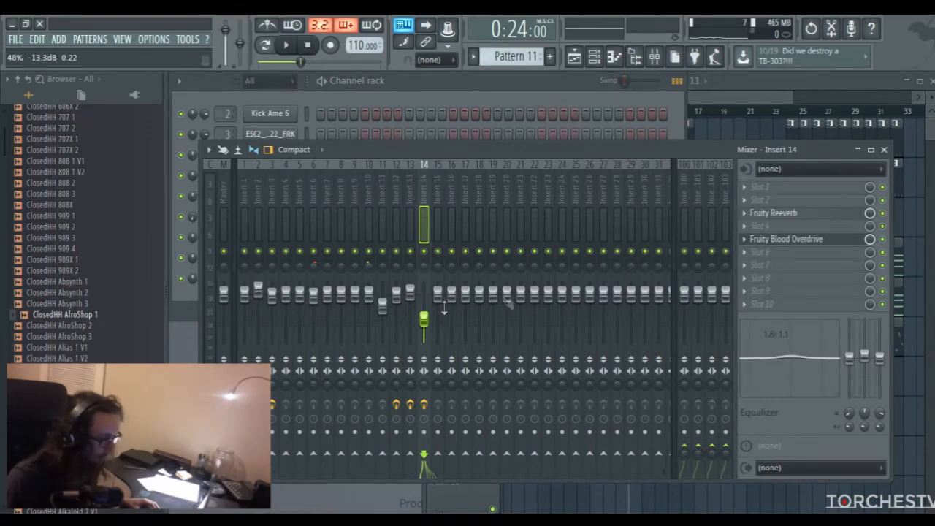
key("space")
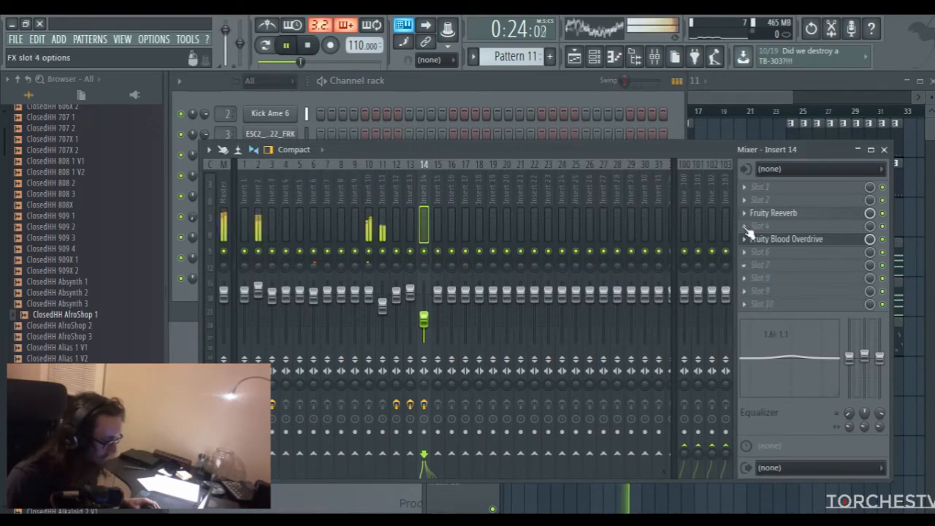
left_click(759, 226)
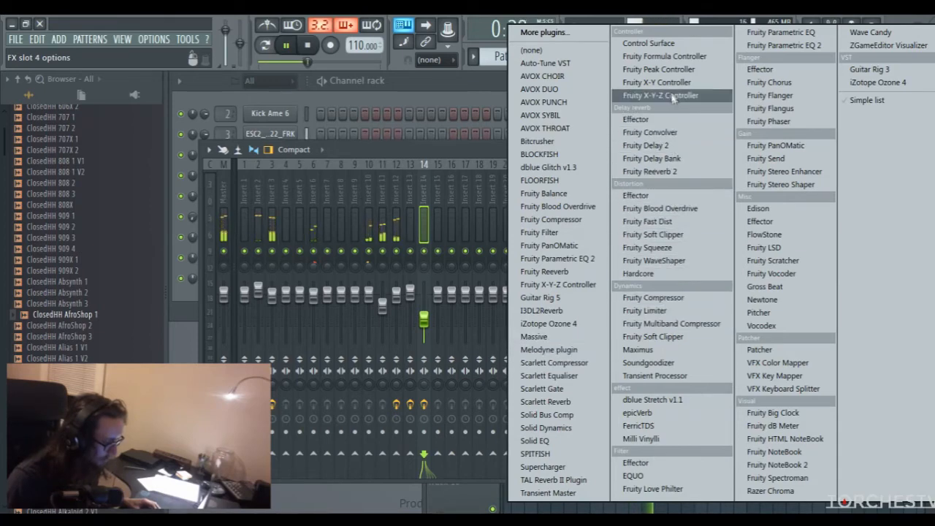
left_click(468, 168)
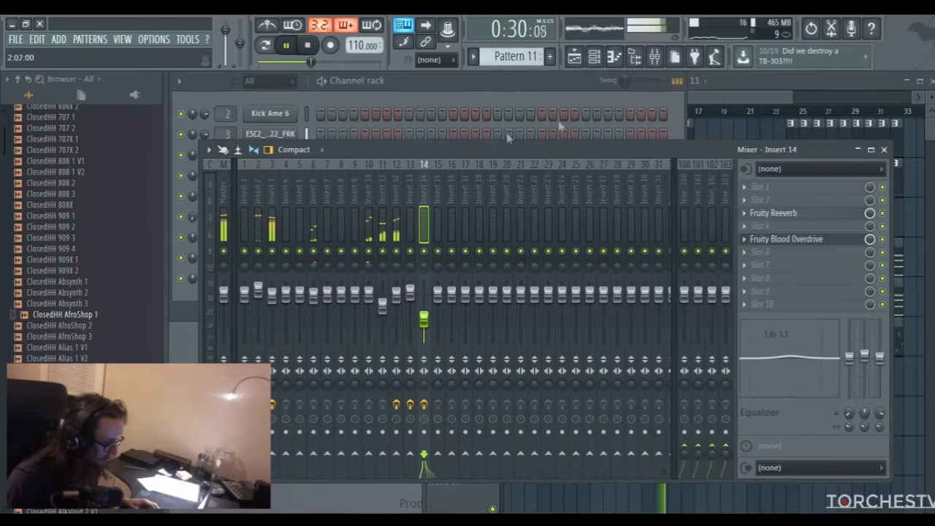
left_click(750, 100)
left_click_drag(687, 114, 719, 117)
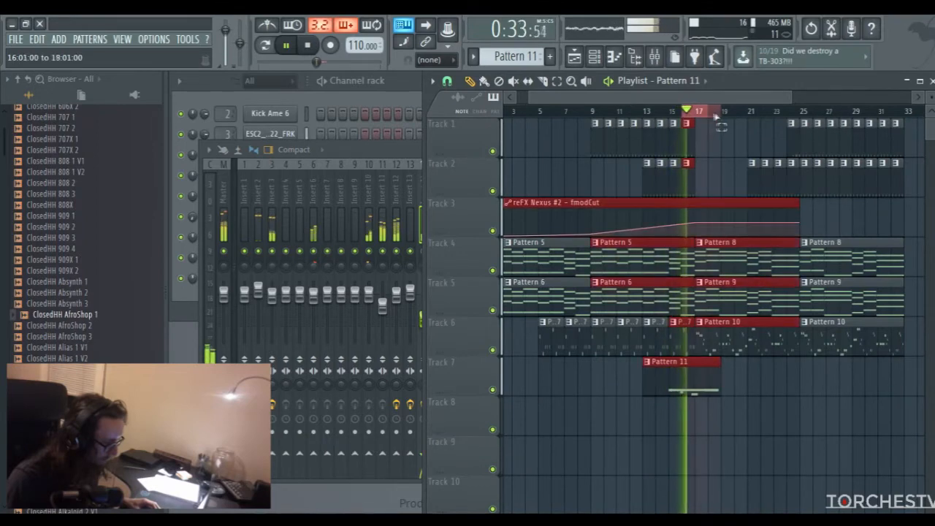
left_click(411, 150)
left_click(404, 100)
left_click(267, 278)
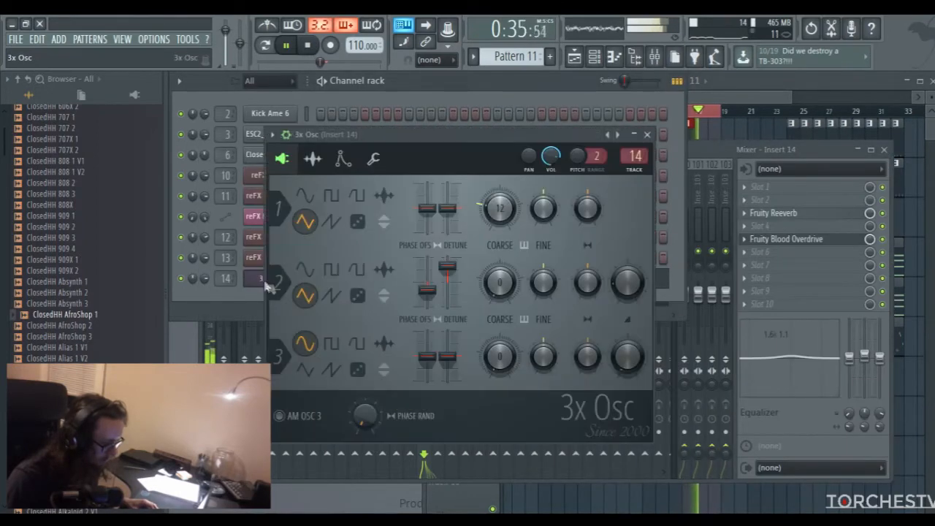
left_click(647, 135)
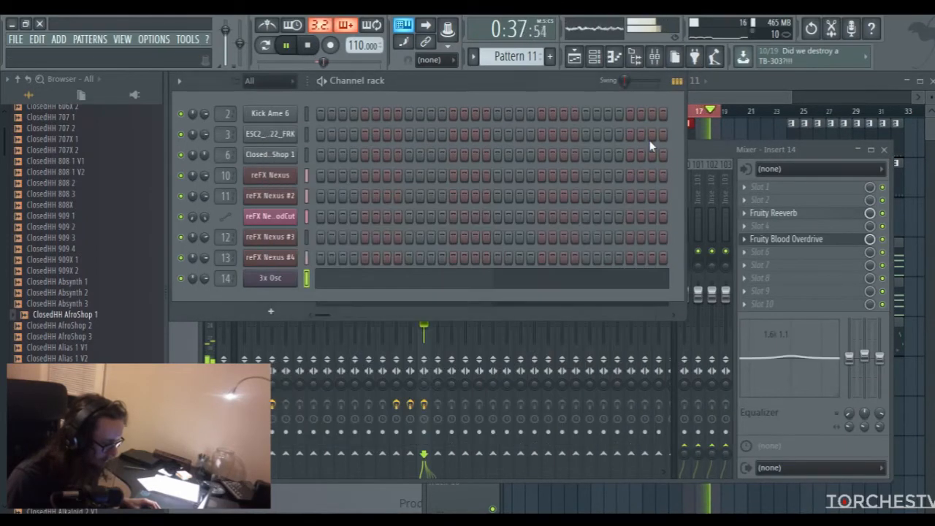
Add Fruity Parametric EQ 2 to slot 6 of Insert 14 and shape it with a band 4 boost and a band 5 cut
left_click(707, 148)
key("space")
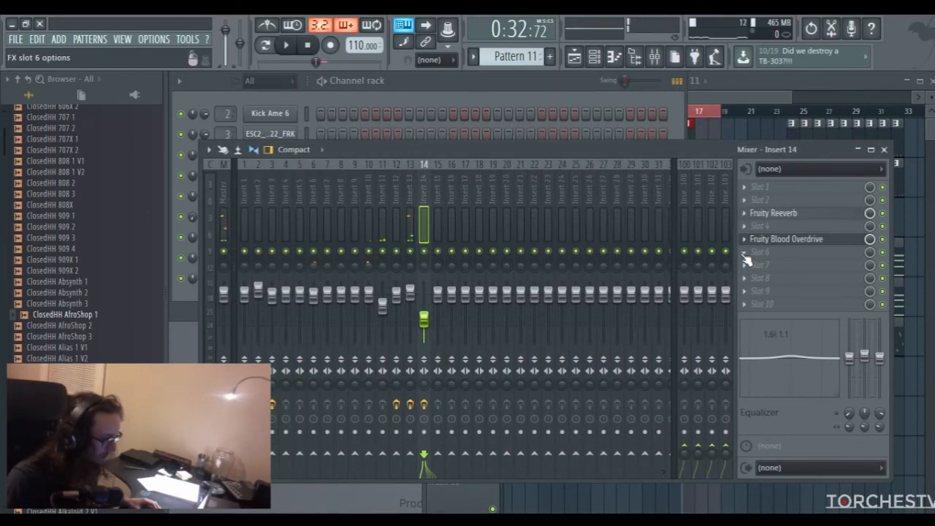
left_click(749, 229)
left_click(582, 261)
mouse_move(387, 301)
left_mouse_down()
mouse_move(384, 334)
mouse_move(381, 306)
mouse_move(435, 340)
mouse_move(381, 292)
left_mouse_up()
key("space")
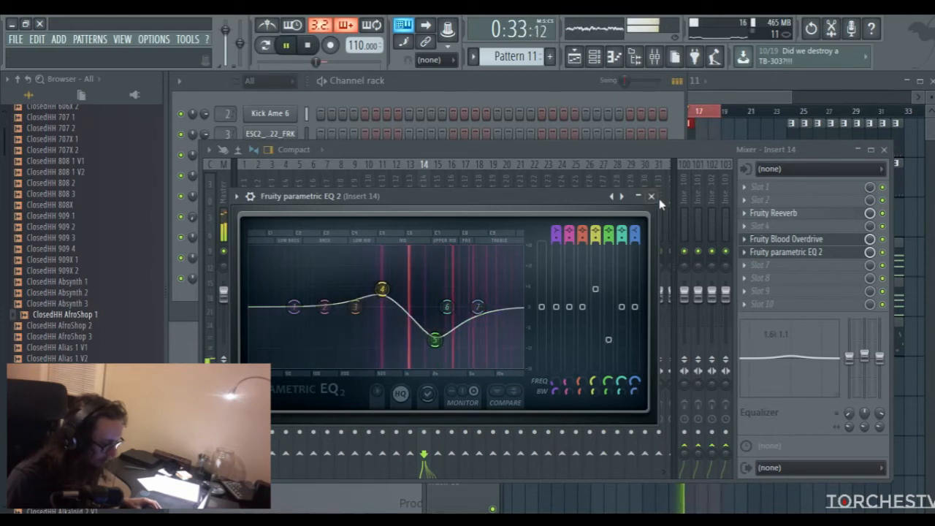
left_click(651, 196)
Move the EQ above Fruity Reeverb on Insert 14 and refine its curve with a band 6 cut, a slight band 7 boost and a higher-frequency band 4 boost
left_click_drag(779, 263, 780, 213)
left_click(780, 212)
mouse_move(382, 292)
left_mouse_down()
mouse_move(365, 280)
mouse_move(375, 283)
left_mouse_up()
left_click_drag(448, 308, 451, 340)
left_click_drag(477, 307, 474, 309)
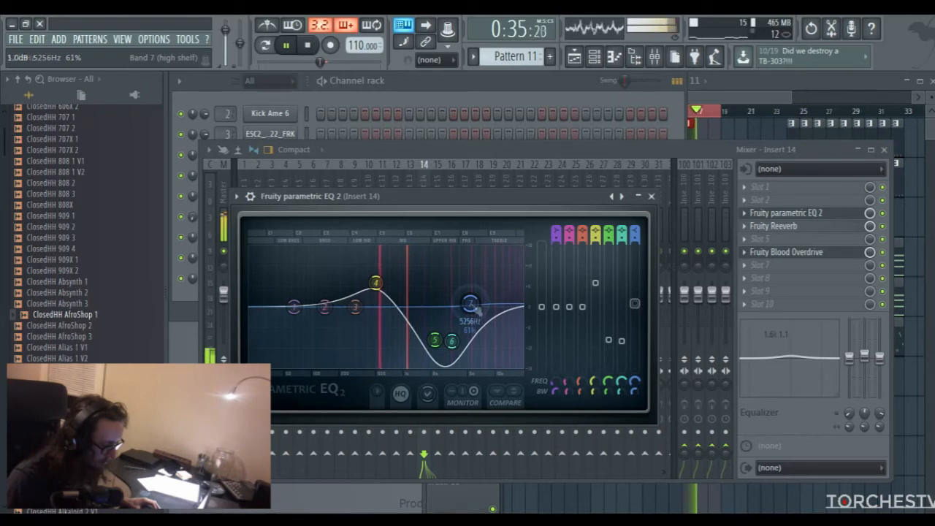
left_click_drag(376, 282, 400, 288)
key("space")
left_click(651, 196)
Try sine on oscillators 1 and 2 and square on oscillator 2 in 3x Osc, and return both to triangle
left_click(517, 92)
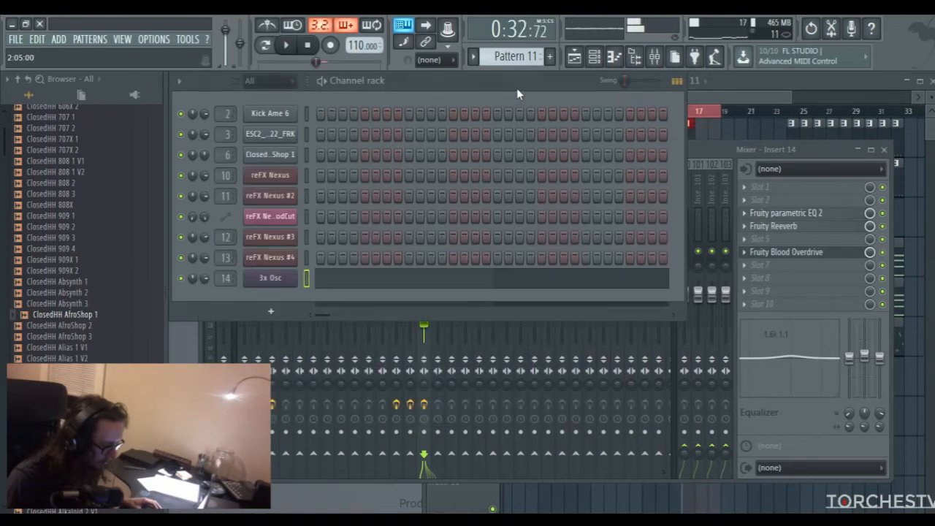
left_click(289, 278)
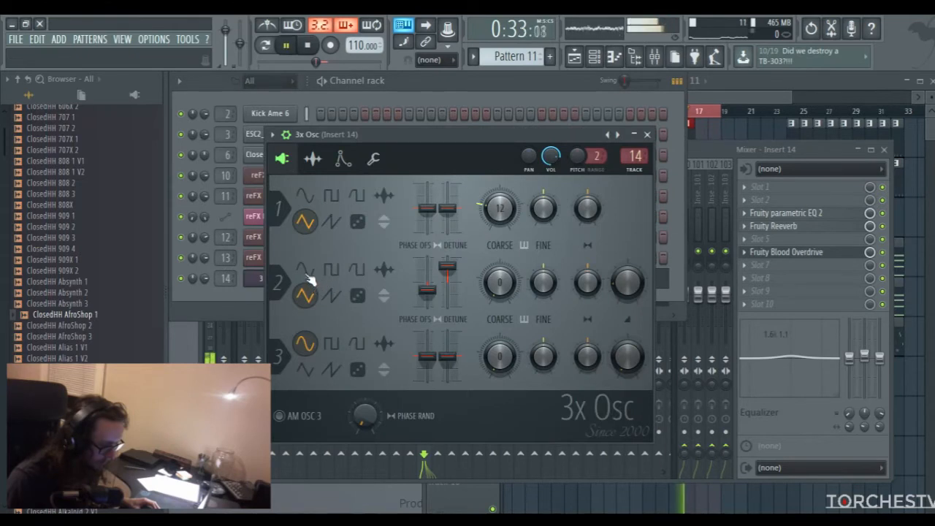
left_click(306, 271)
left_click(303, 196)
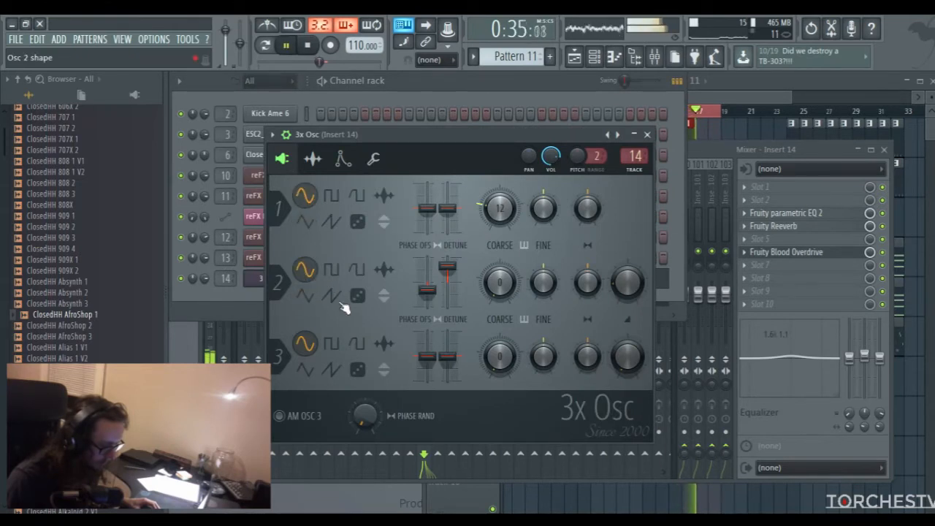
left_click(331, 270)
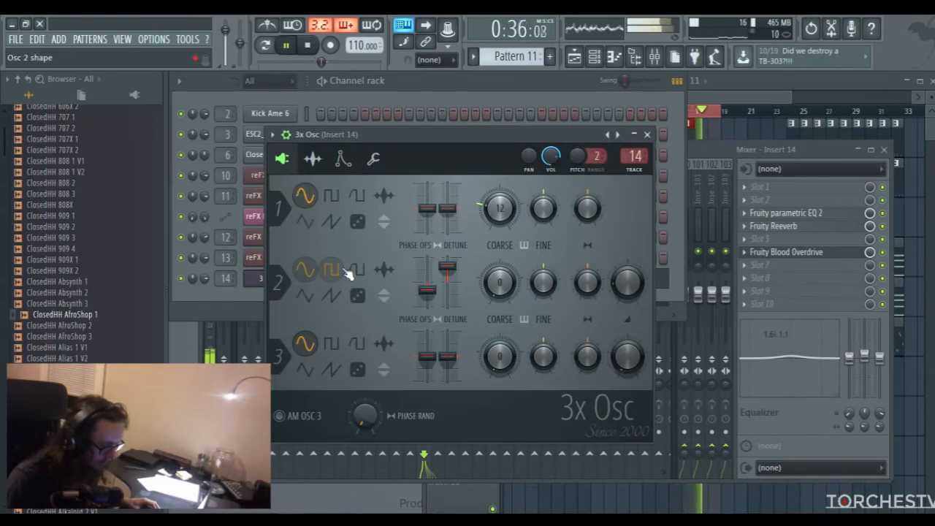
left_click(305, 295)
left_click(305, 221)
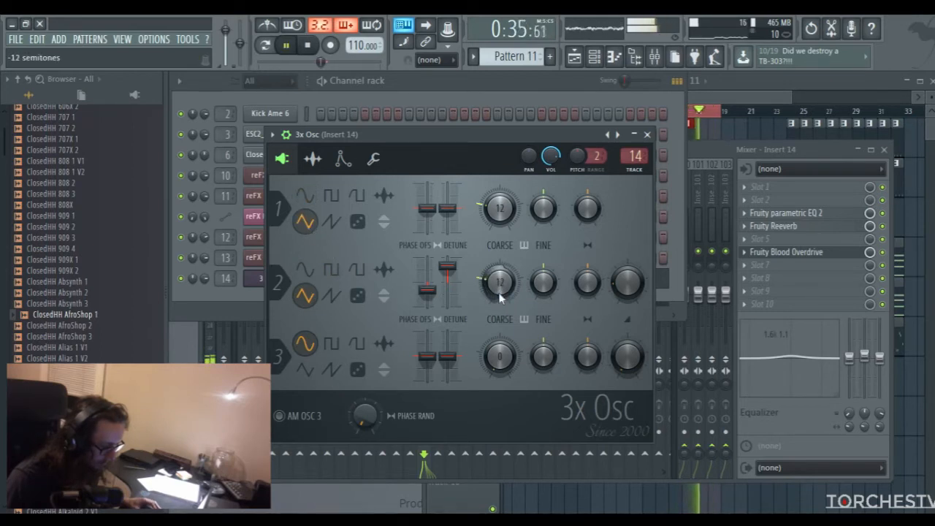
Set the coarse pitch of oscillators 1 and 2 in 3x Osc to 0 semitones, close the plugin and stop playback
left_click_drag(497, 287, 510, 290)
mouse_move(499, 208)
left_mouse_down()
mouse_move(538, 203)
mouse_move(504, 213)
left_mouse_up()
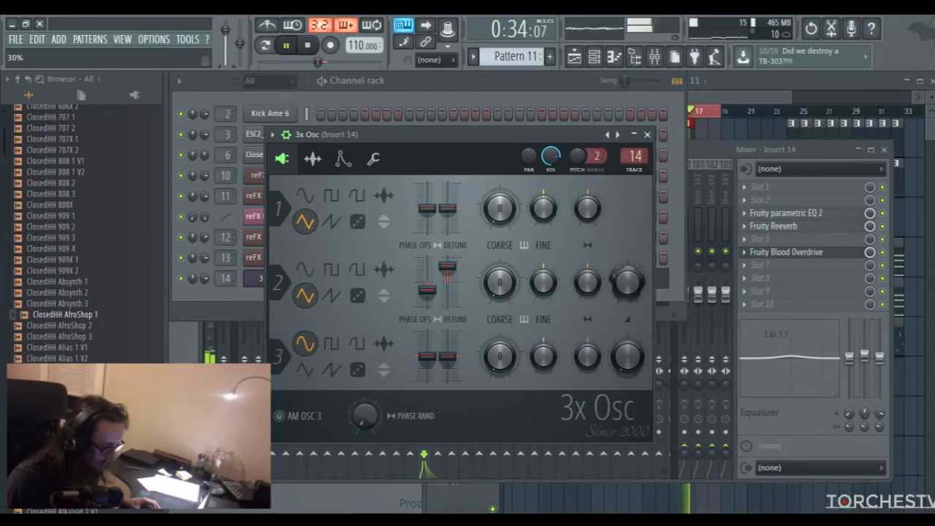
left_click(647, 135)
key("space")
Raise the Insert 14 fader slightly, check it in playback, and move the song position to bar 14
left_click_drag(425, 327, 424, 313)
key("space")
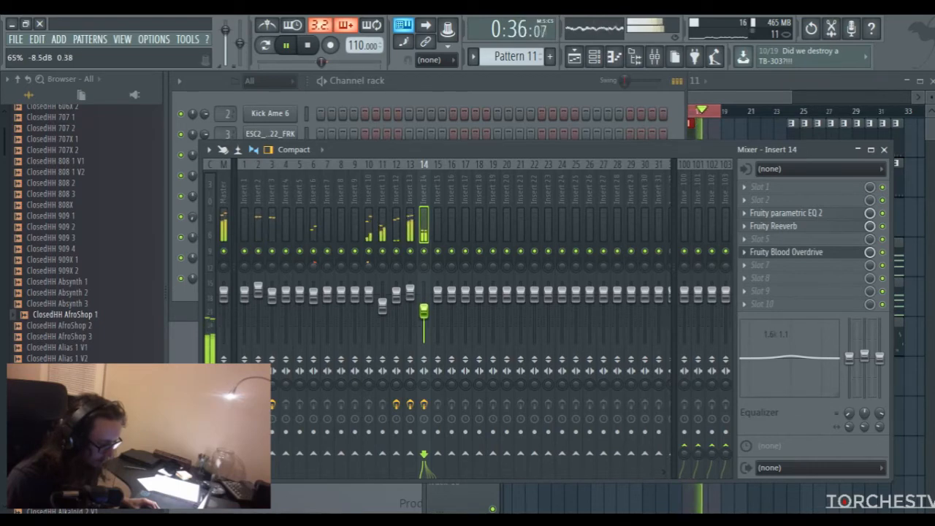
left_click(799, 99)
key("space")
left_click(647, 110)
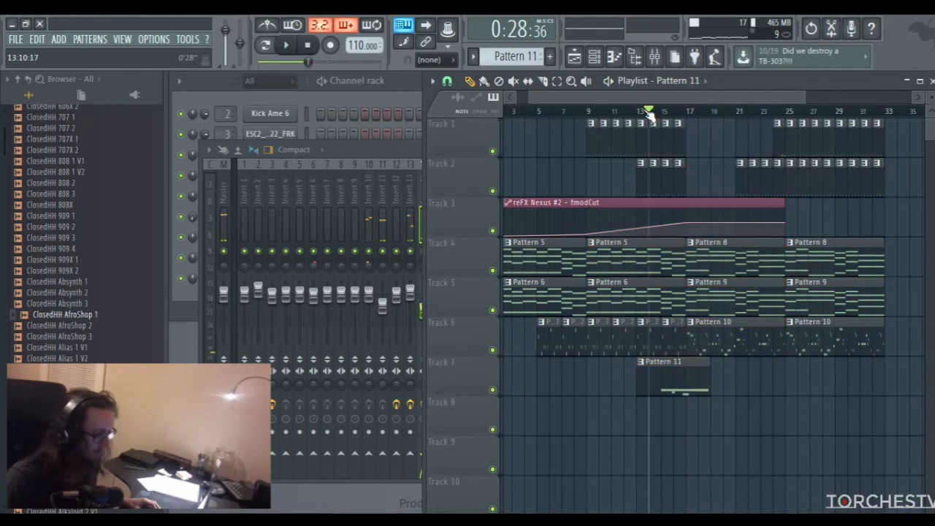
Play the arrangement from bar 14 to check how the lead in Pattern 11 sits with the other tracks
left_click_drag(661, 96, 672, 96)
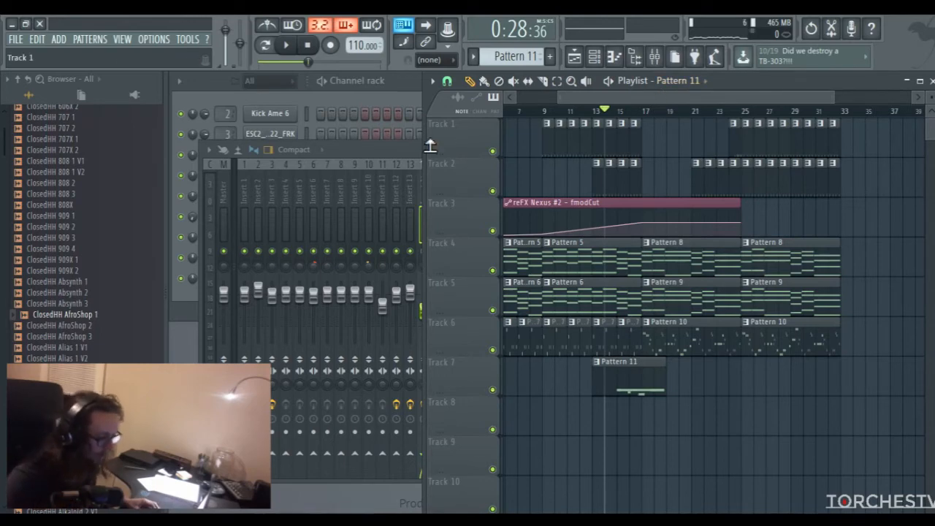
left_click(414, 163)
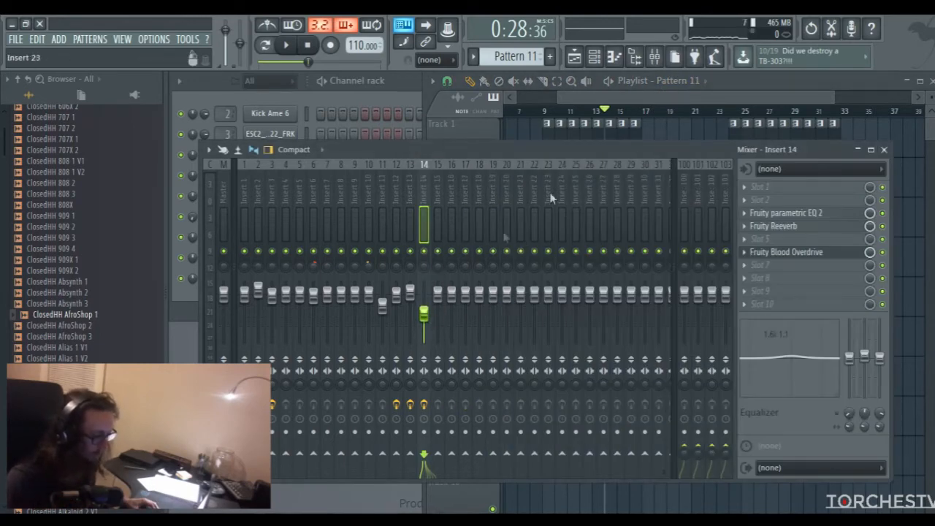
left_click_drag(677, 98, 626, 111)
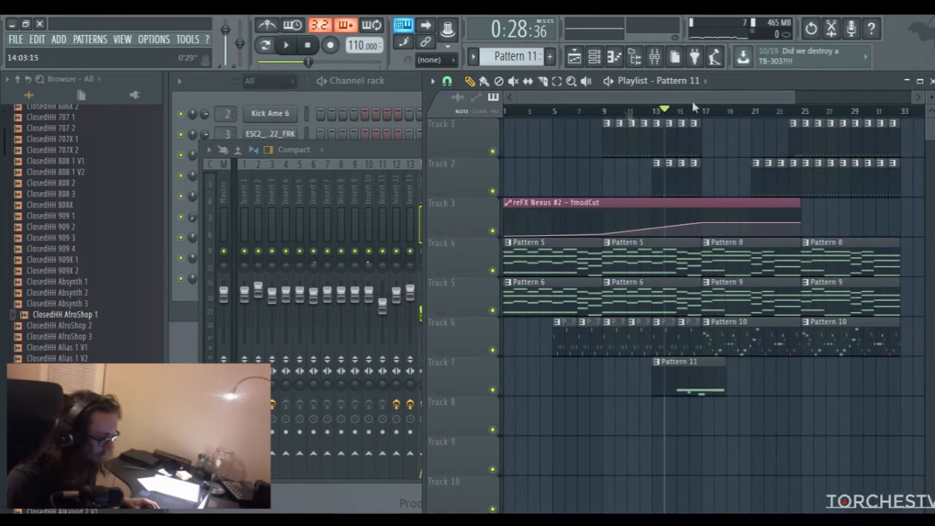
left_click_drag(794, 97, 875, 97)
key("space")
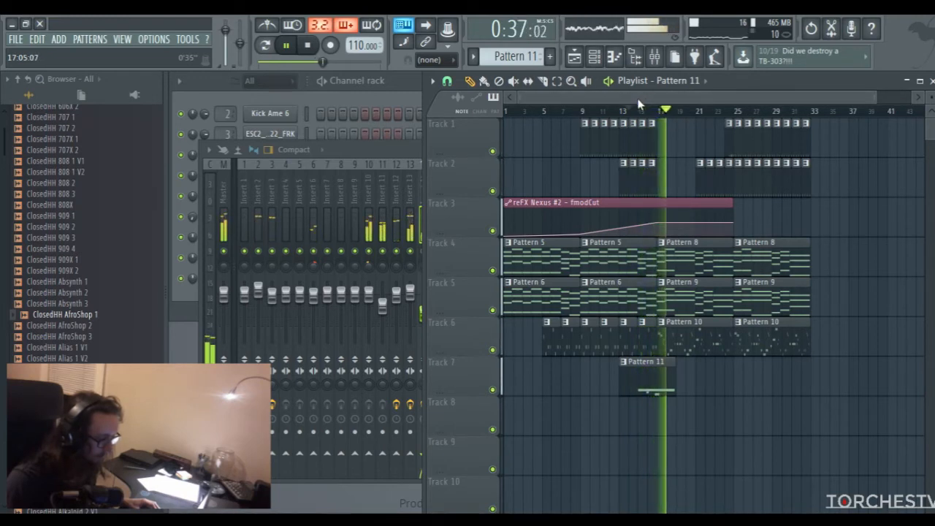
key("space")
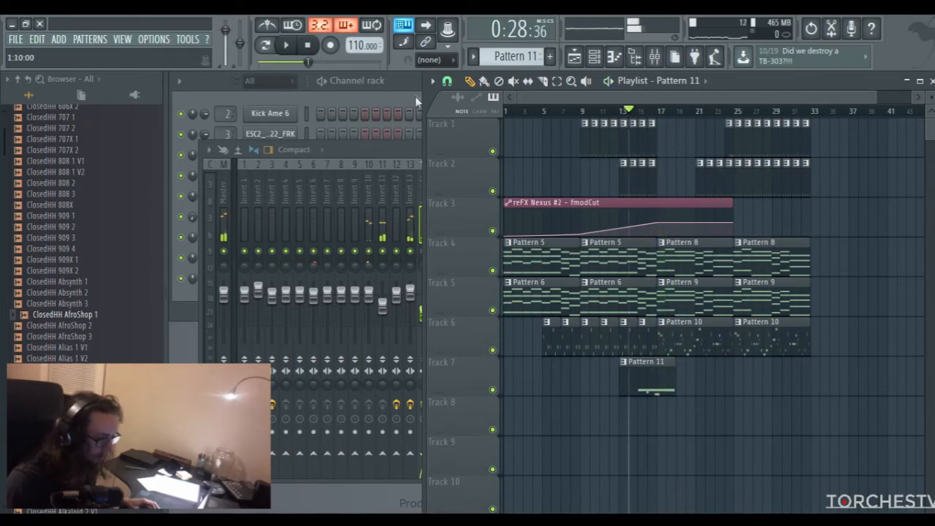
Add a new reFX Nexus instrument channel to the project
left_click(405, 81)
left_click(57, 39)
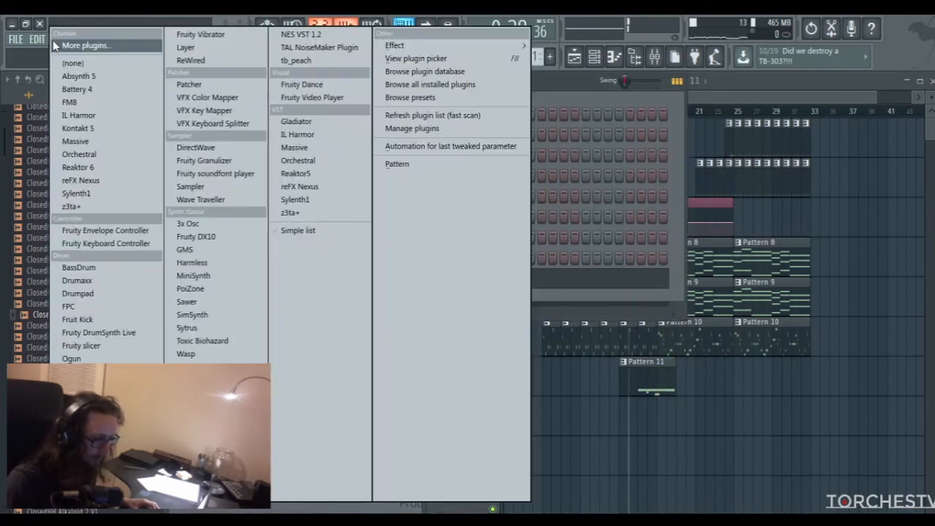
left_click(86, 180)
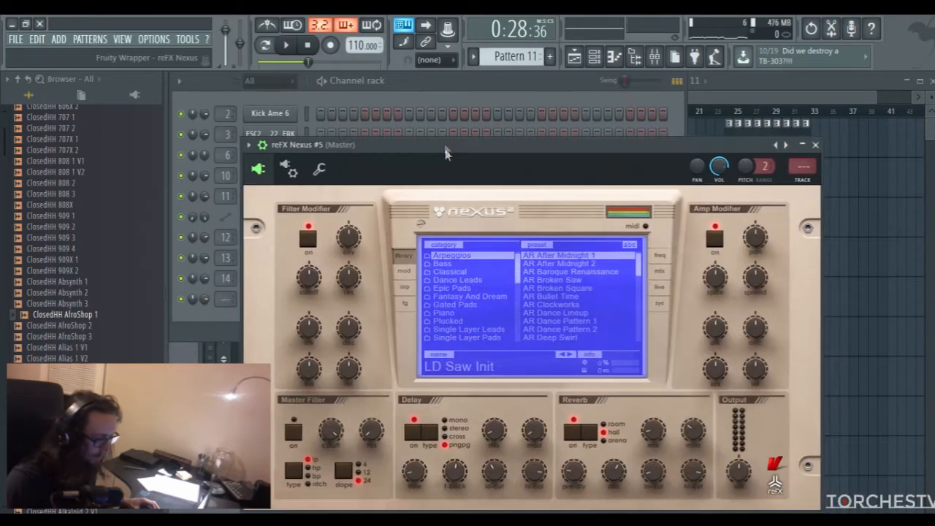
left_click_drag(446, 153, 411, 121)
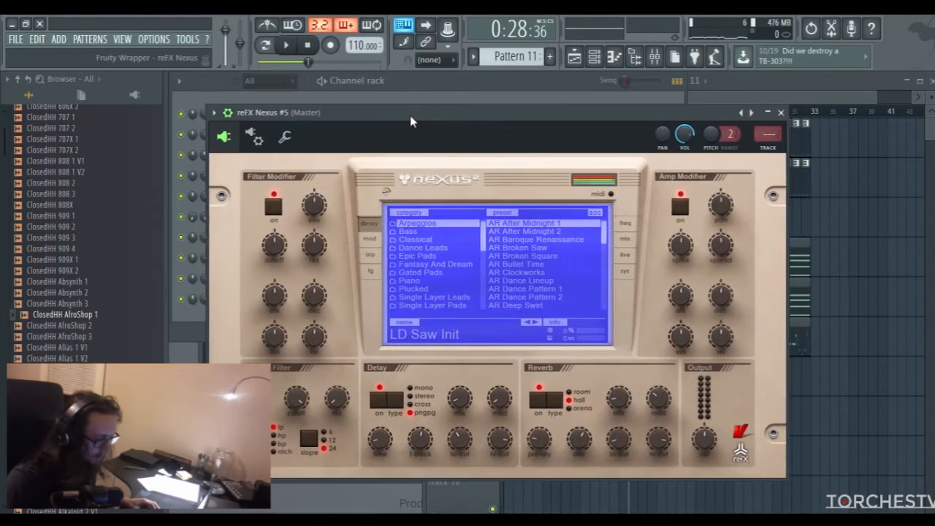
Load the PL Mute Guitars 2 preset from the Plucked category in Nexus, audition it with test notes and close the plugin
left_click(424, 291)
scroll(535, 273, "down", 5)
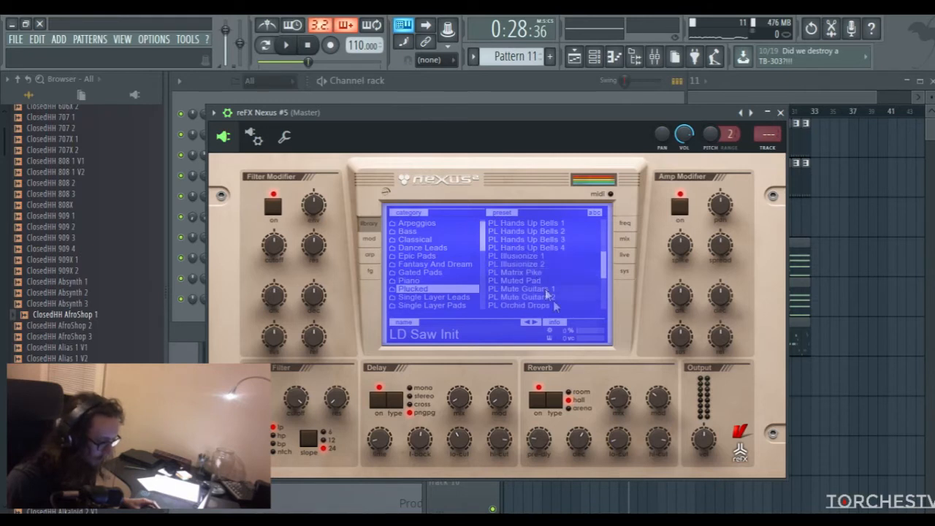
left_click(545, 299)
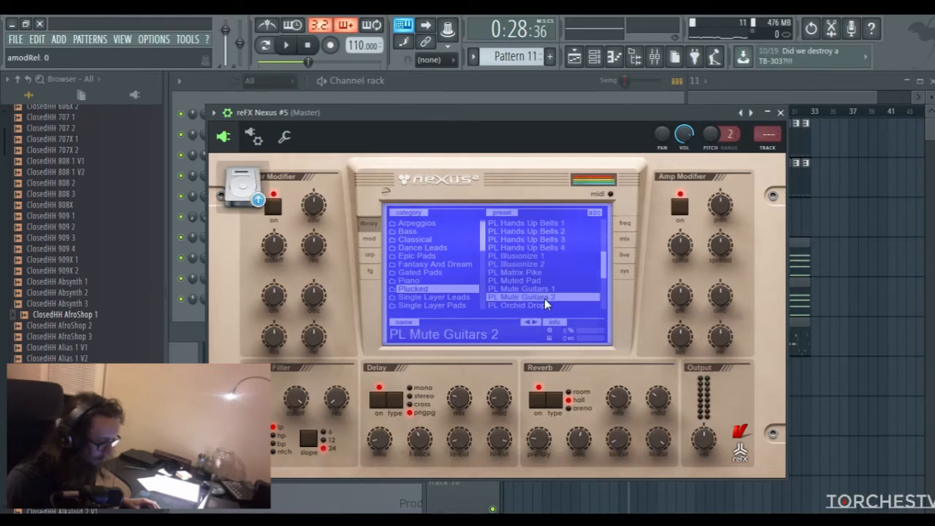
key("z")
key("z")
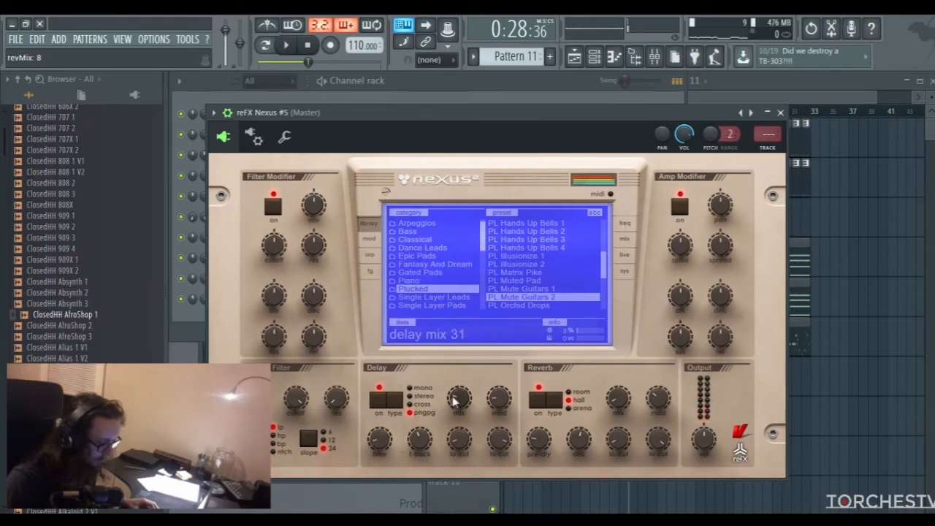
left_click(781, 113)
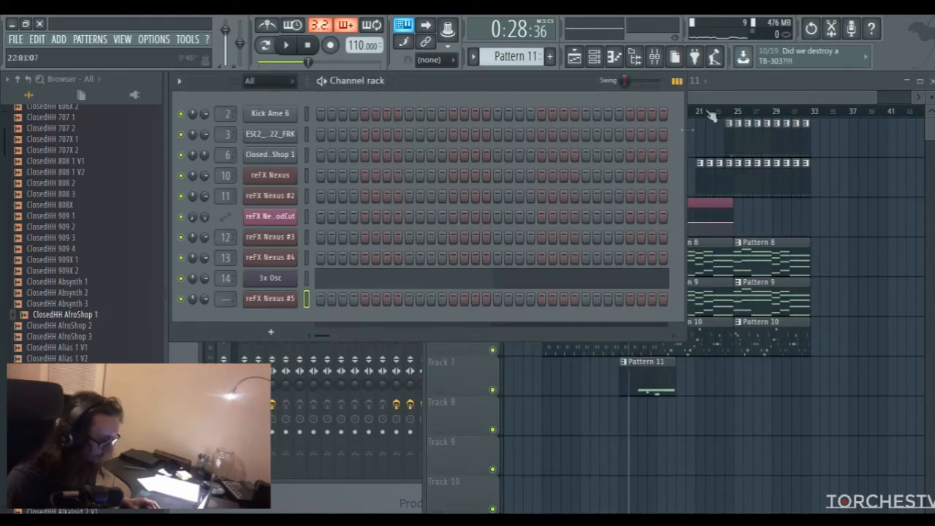
Create a new empty Pattern 12 and route the reFX Nexus #5 channel to mixer insert 15
left_click(727, 100)
left_click(661, 113)
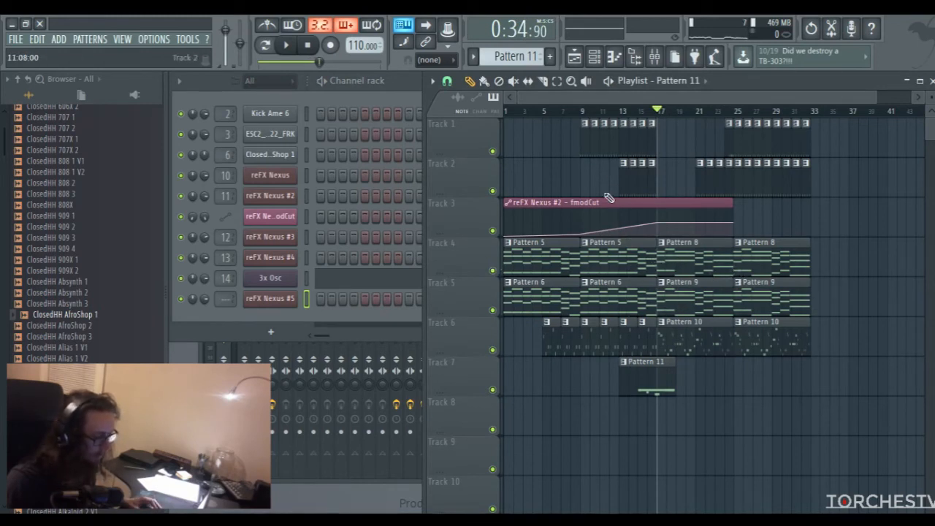
left_click(550, 56)
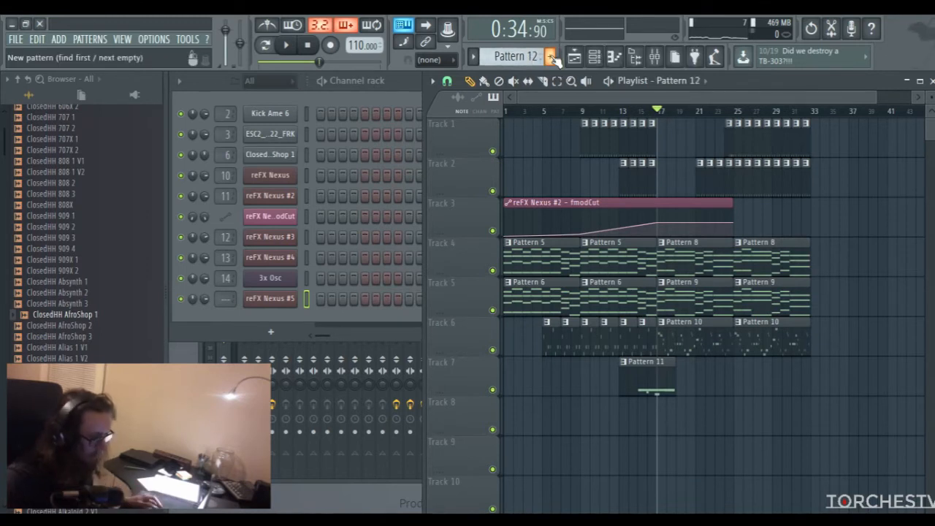
left_click_drag(230, 300, 230, 289)
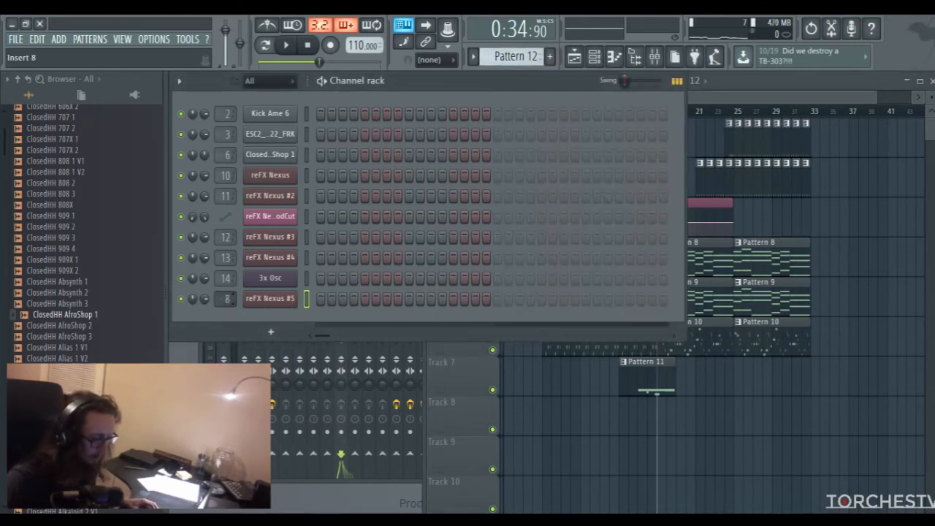
Open the piano roll for reFX Nexus #5 and audition the A notes in several octaves on its keyboard
right_click(267, 300)
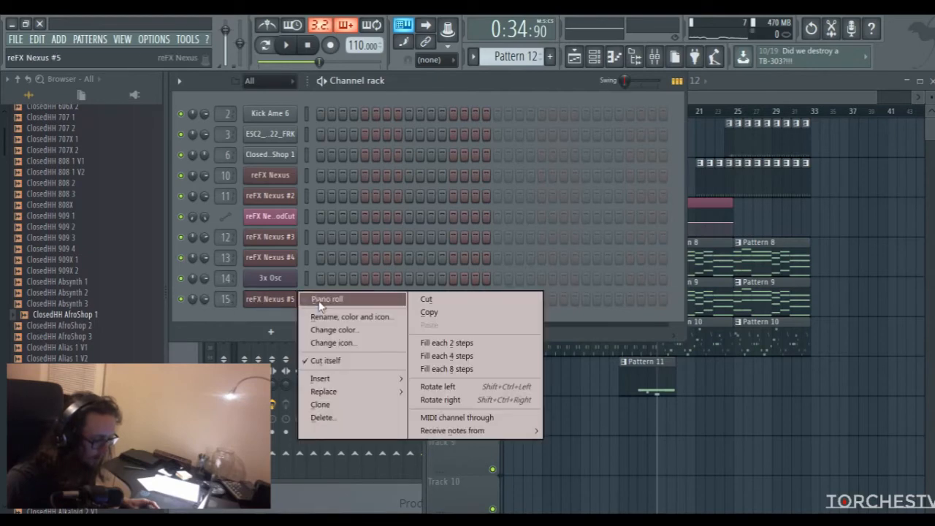
left_click(322, 300)
left_click_drag(673, 96, 488, 109)
scroll(452, 190, "down", 6)
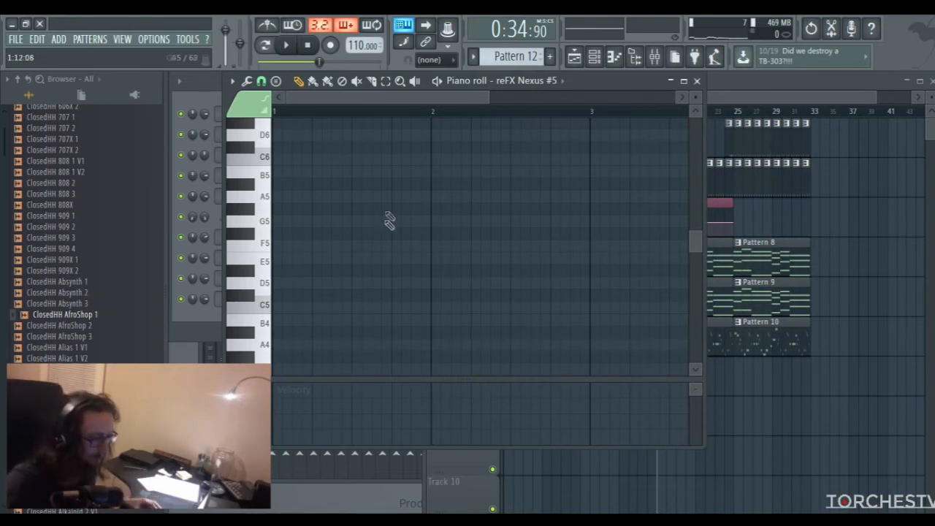
left_click(264, 202)
left_click(264, 202)
scroll(292, 275, "down", 3)
left_click(261, 278)
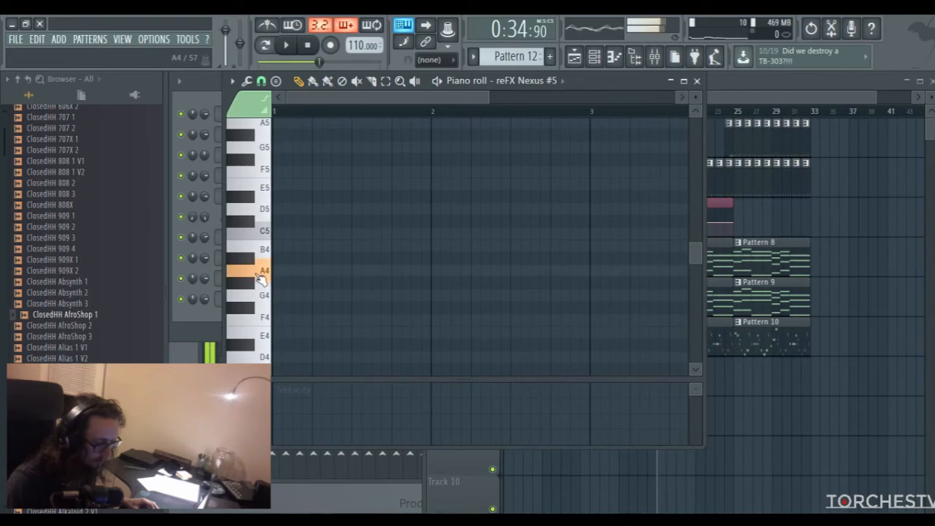
scroll(271, 276, "down", 3)
left_click(260, 276)
scroll(264, 267, "down", 1)
scroll(267, 268, "up", 1)
left_click(266, 202)
Enter the bar 1 riff: four short repeated A4 notes, ending with a quick E4, G4, A4 run
left_click(293, 197)
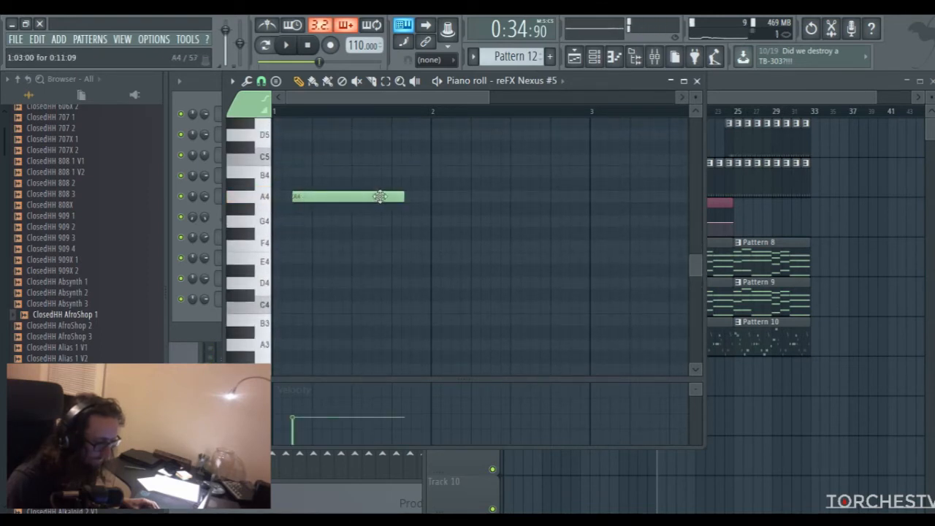
left_click_drag(404, 197, 310, 216)
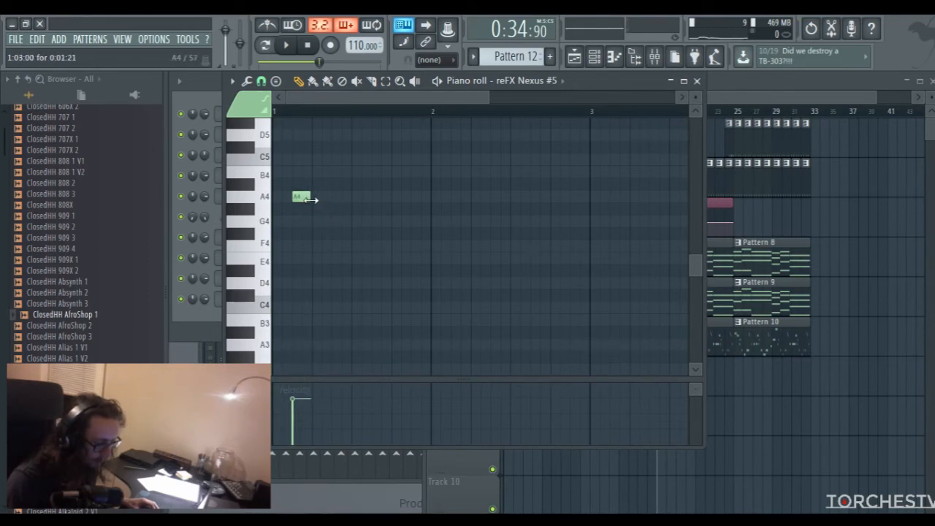
left_click(324, 198)
left_click(354, 198)
left_click(385, 198)
left_click_drag(399, 270, 403, 257)
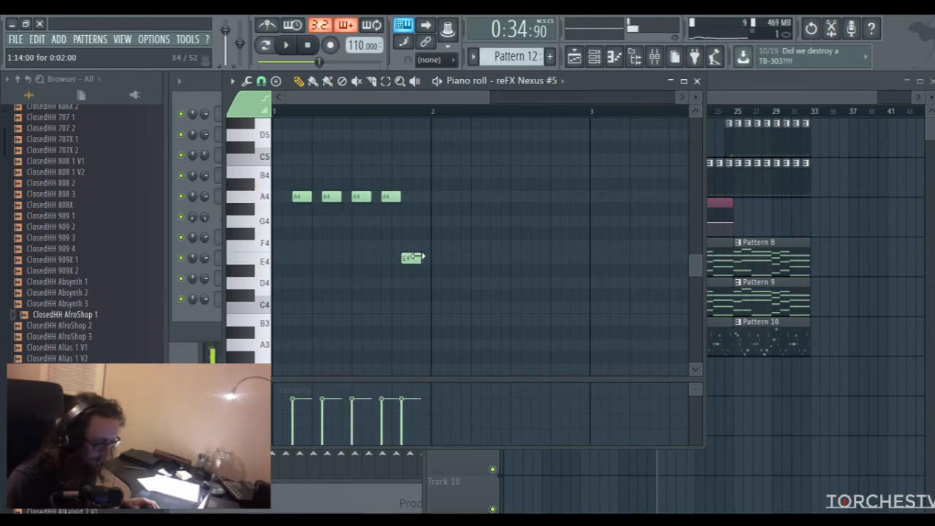
left_click(413, 220)
left_click(425, 198)
Enter the bar 2 riff: four short repeated D5 notes, ending with a short E5 and a C5
scroll(382, 236, "up", 1)
left_click_drag(437, 173, 459, 173)
left_click(516, 176)
left_click(546, 173)
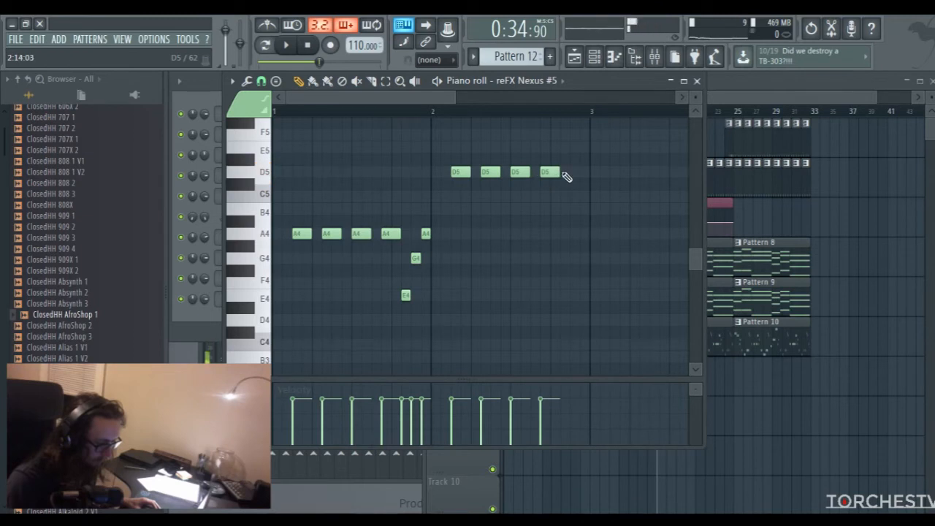
left_click_drag(437, 98, 464, 98)
left_click(504, 138)
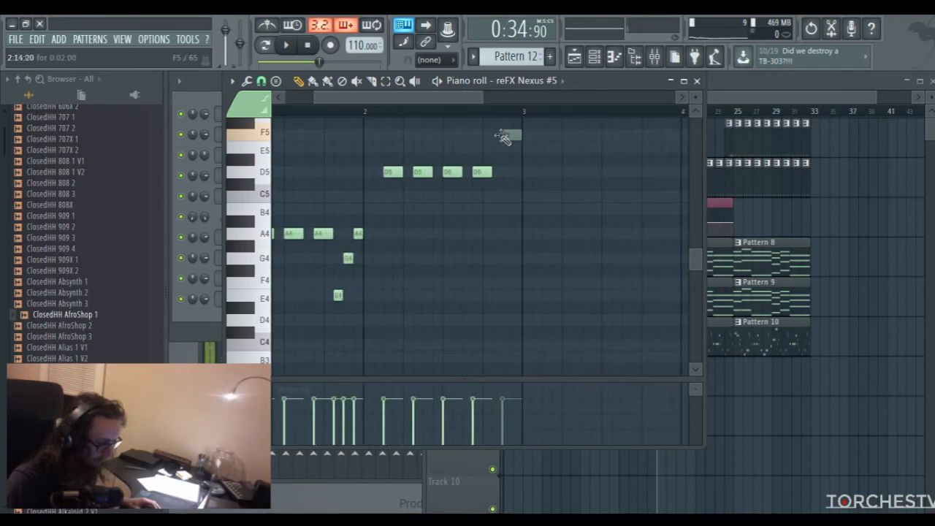
left_click_drag(497, 143, 497, 151)
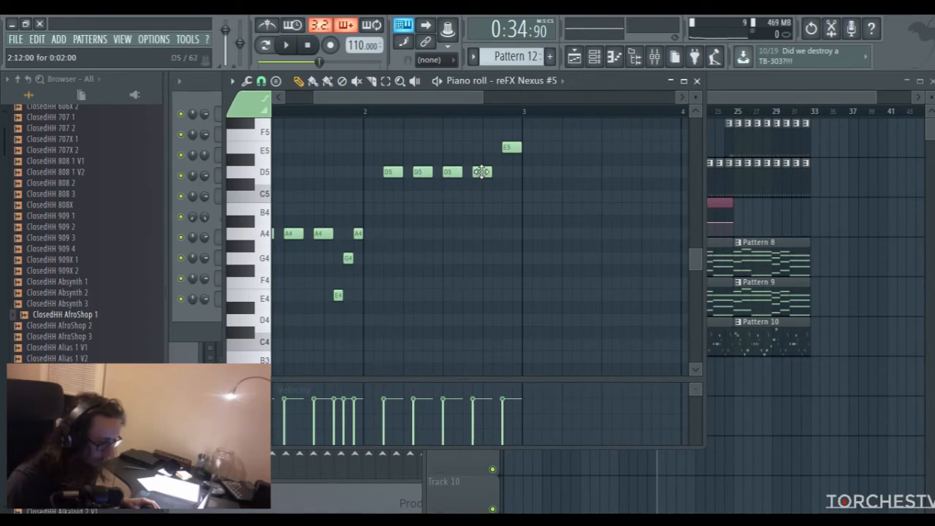
left_click_drag(512, 148, 501, 149)
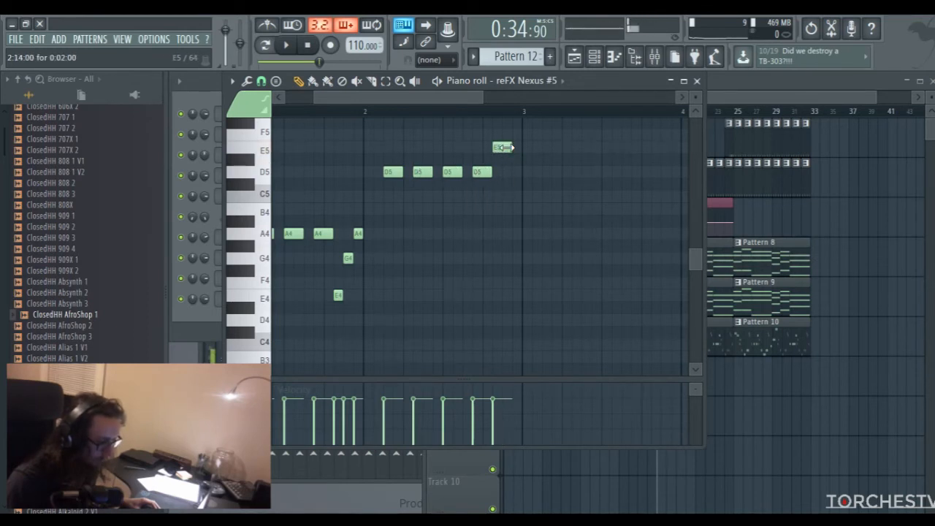
left_click_drag(502, 216, 504, 193)
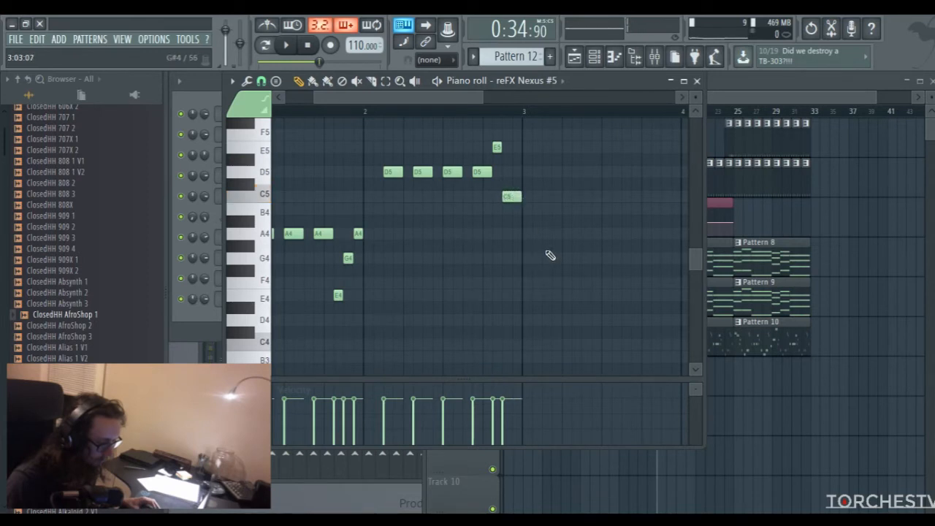
Enter five evenly spaced short F4 notes in bar 3
left_click(551, 282)
left_click(578, 282)
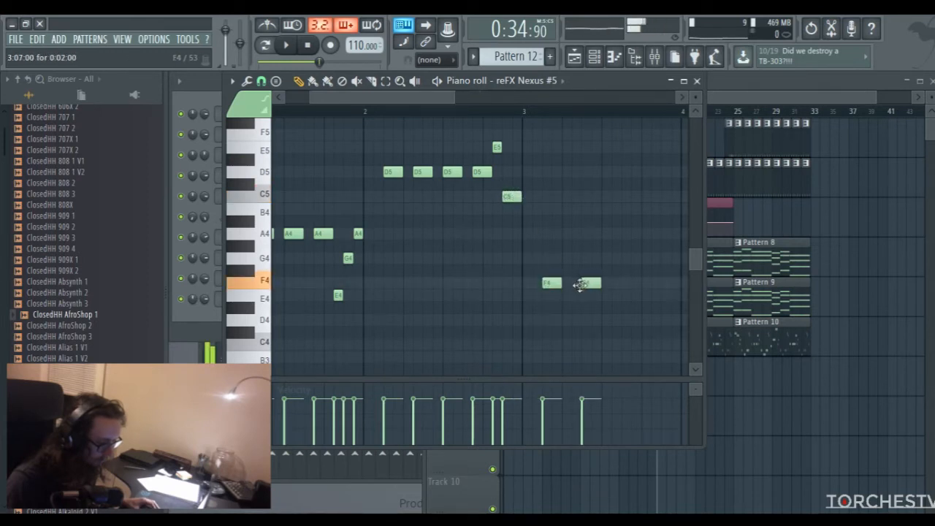
left_click_drag(425, 96, 461, 94)
left_click(472, 283)
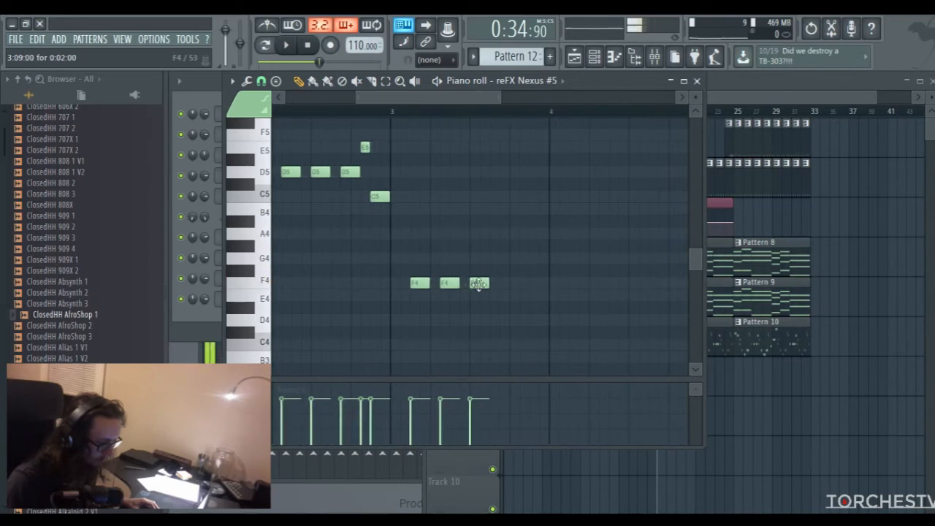
left_click(534, 284)
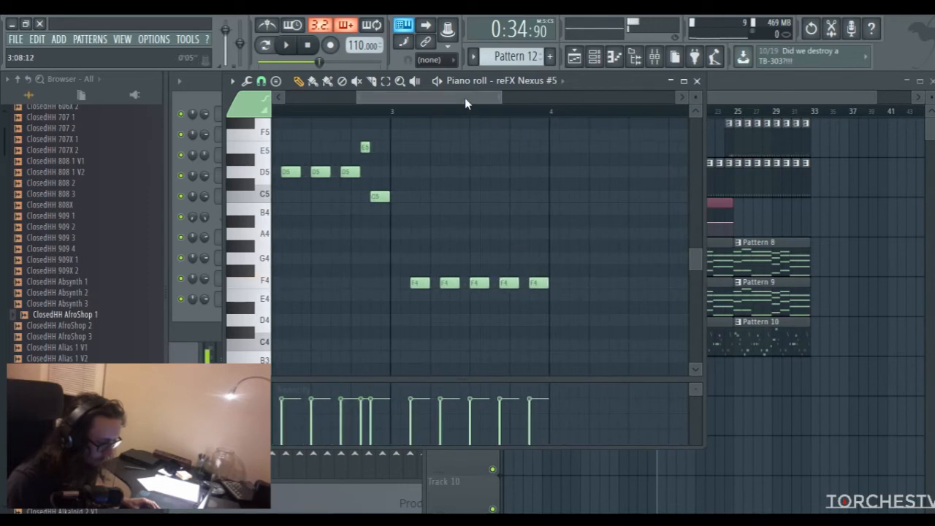
Enter four short F4 notes in bar 4, end the bar with F5 and C5, and close the piano roll
left_click_drag(464, 98, 475, 98)
left_click(509, 283)
left_click(539, 284)
left_click(567, 283)
left_click(600, 284)
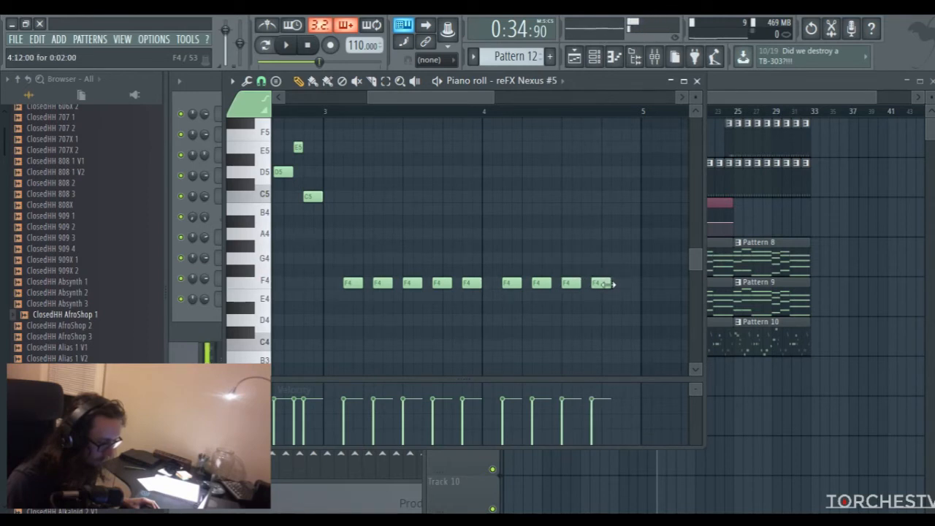
left_click_drag(601, 172, 602, 134)
left_click(624, 196)
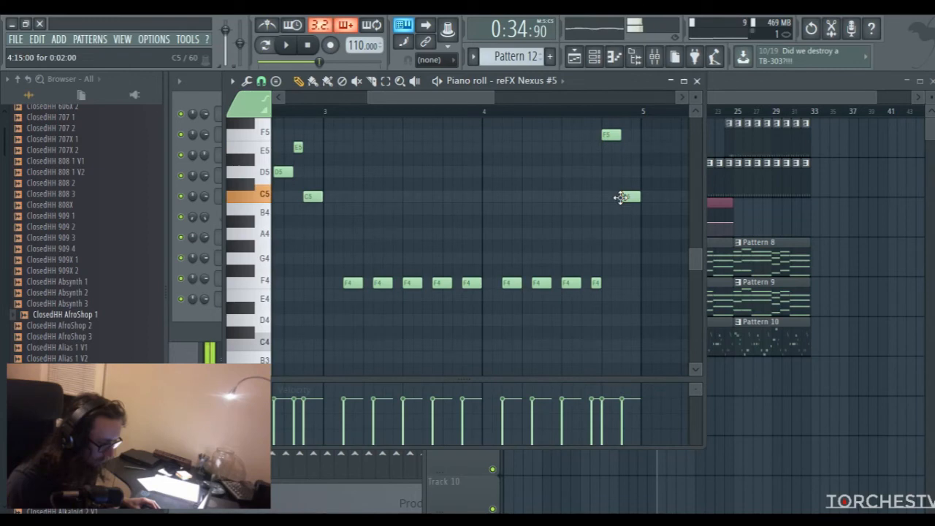
left_click(697, 81)
Set the delay mix of the reFX Nexus #5 guitar to 0 and close the plugin
left_click(276, 300)
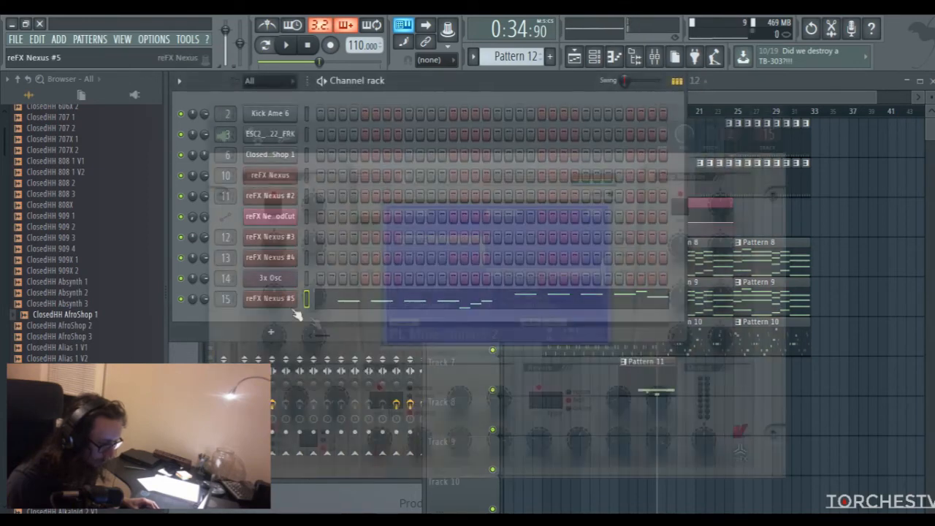
left_click_drag(460, 396, 458, 429)
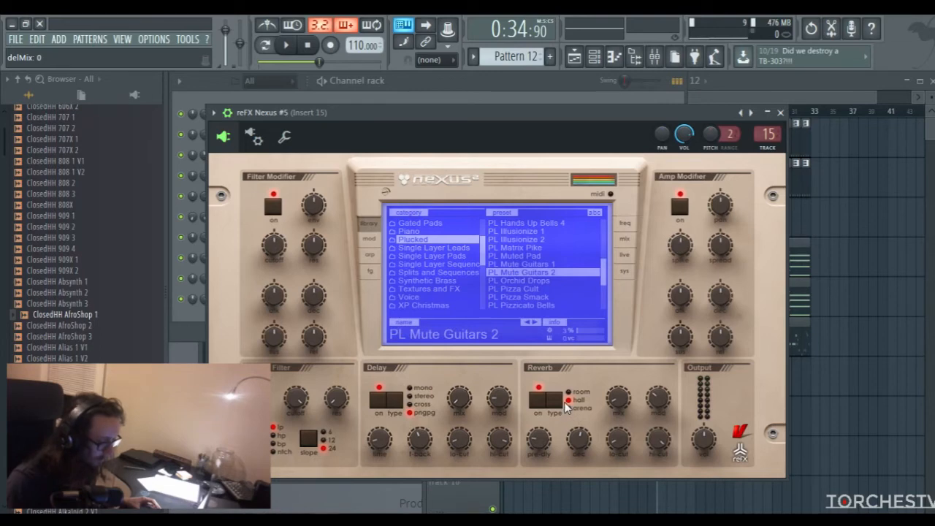
left_click(781, 112)
Show the mixer and play Pattern 12 in the piano roll to check the four-bar guitar melody
left_click(654, 56)
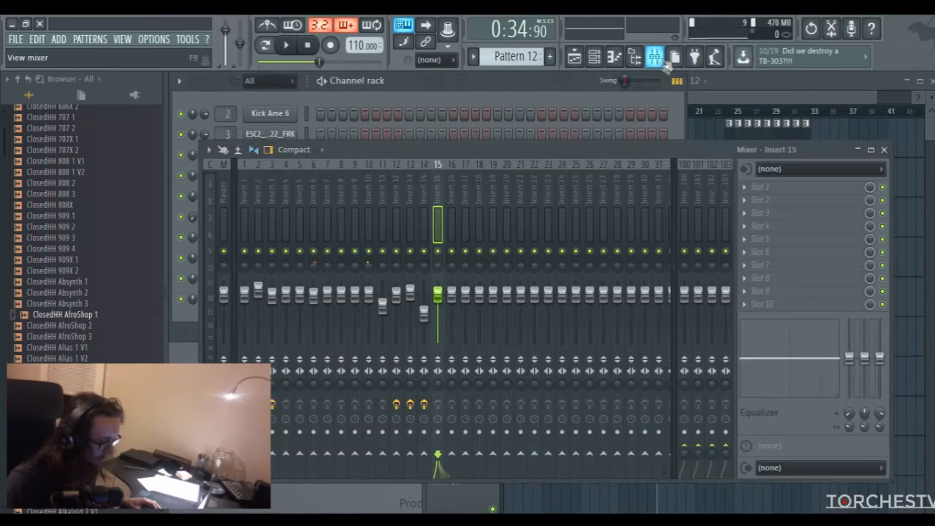
left_click(542, 83)
key("space")
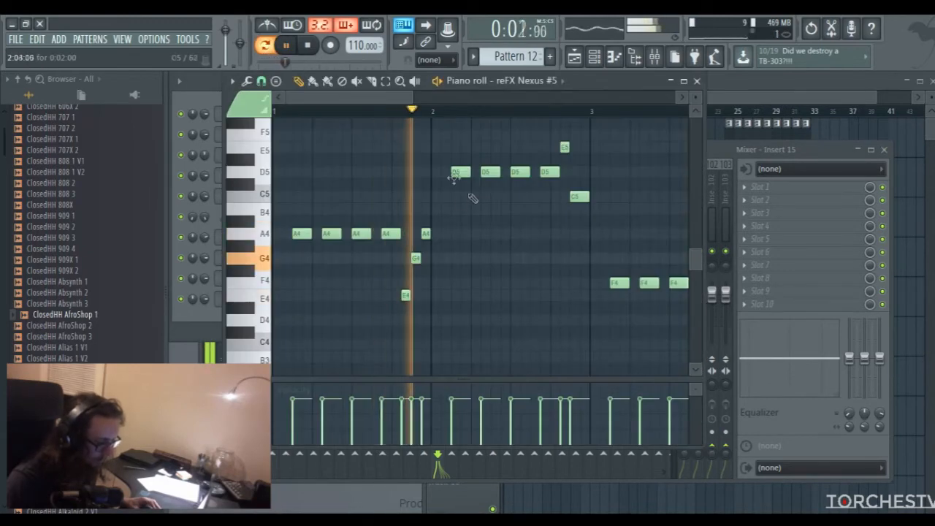
left_click_drag(413, 96, 482, 103)
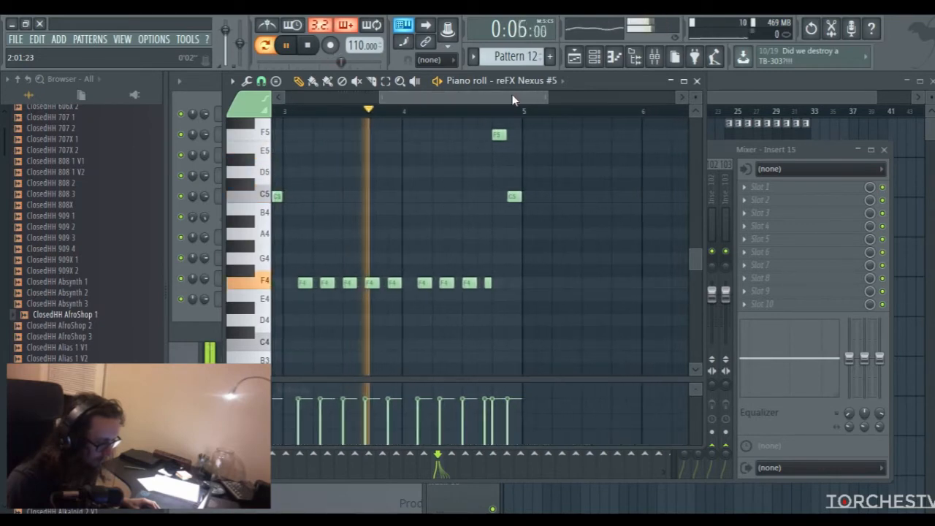
left_click_drag(489, 101, 507, 119)
key("space")
Select all notes of the four-bar guitar melody and duplicate them into bars 5 to 8
key("ctrl+a")
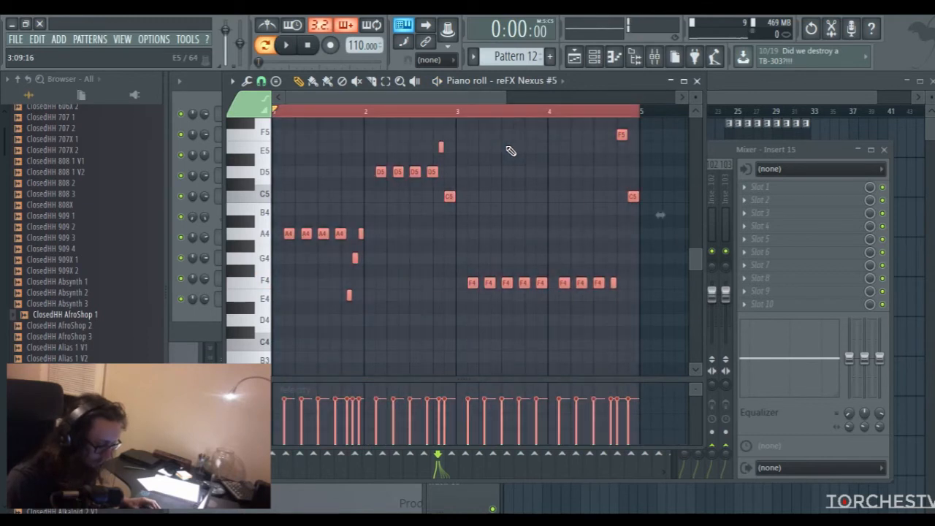
left_click_drag(451, 95, 521, 102)
key("ctrl+b")
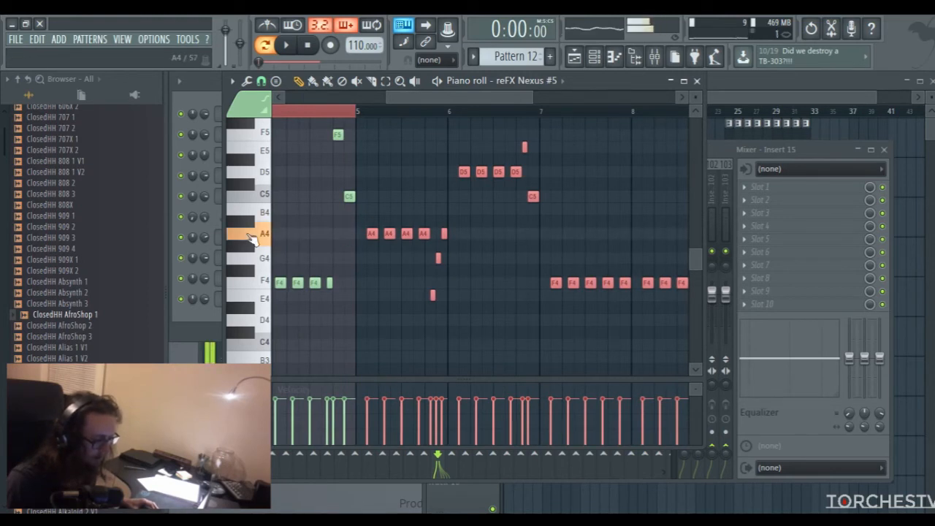
Lower the four repeated A4 notes in bar 5 to G4 and change its closing run to G4, C5, D5
mouse_move(364, 217)
left_mouse_down()
mouse_move(382, 240)
mouse_move(431, 250)
left_mouse_up()
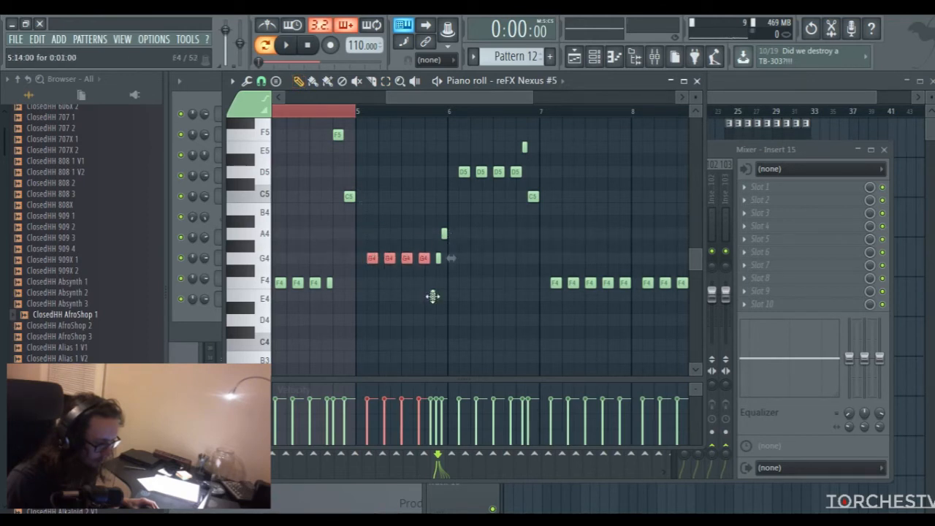
left_click_drag(533, 98, 471, 98)
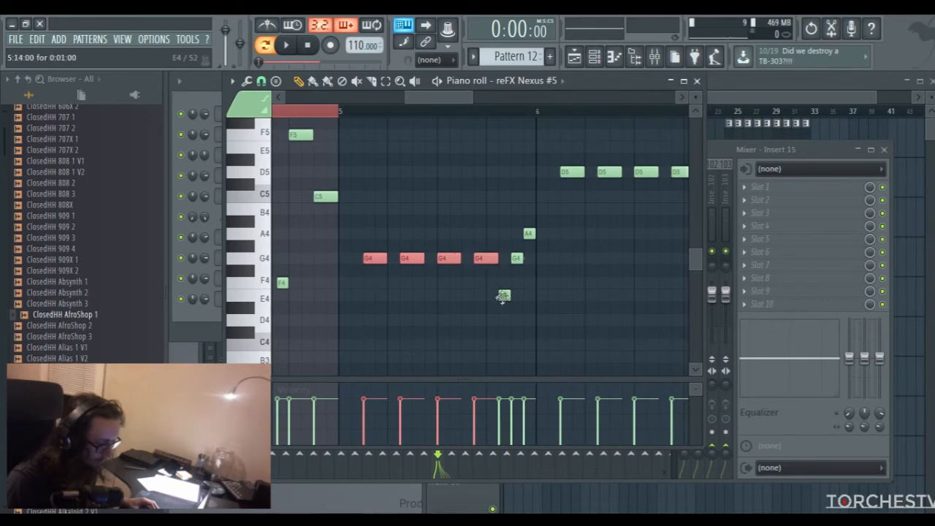
left_click_drag(502, 295, 503, 264)
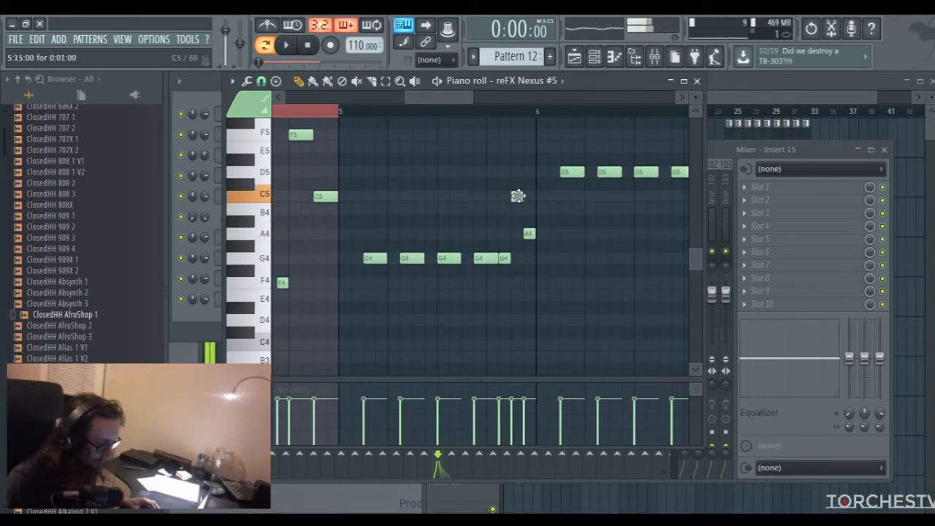
left_click_drag(529, 233, 528, 170)
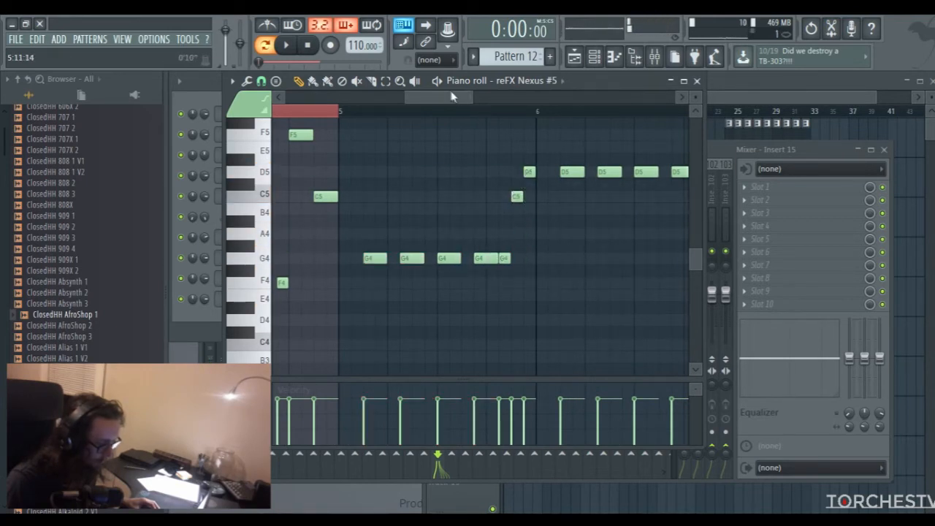
Lower the four D5 notes in bar 6 to A4 and delete the short E5 before the closing C5
scroll(451, 98, "right", 3)
left_click_drag(432, 142, 564, 216)
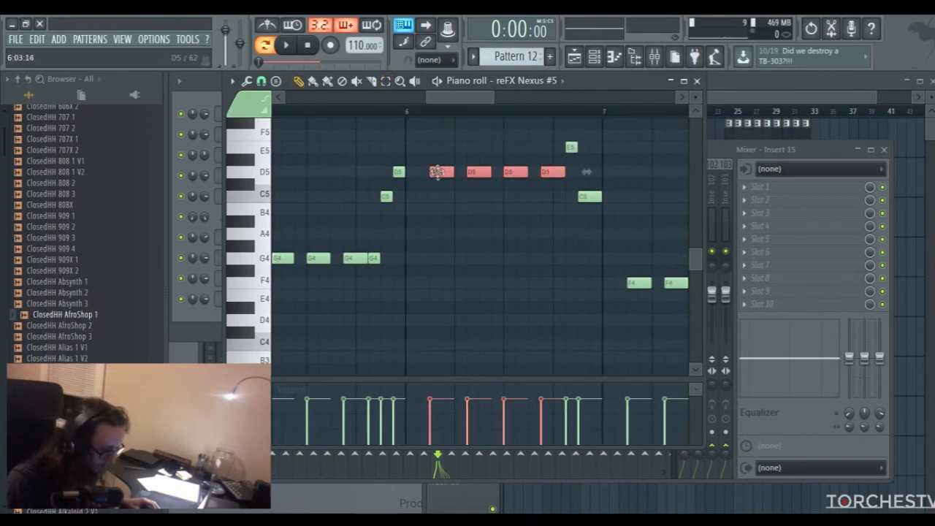
left_click_drag(437, 172, 436, 234)
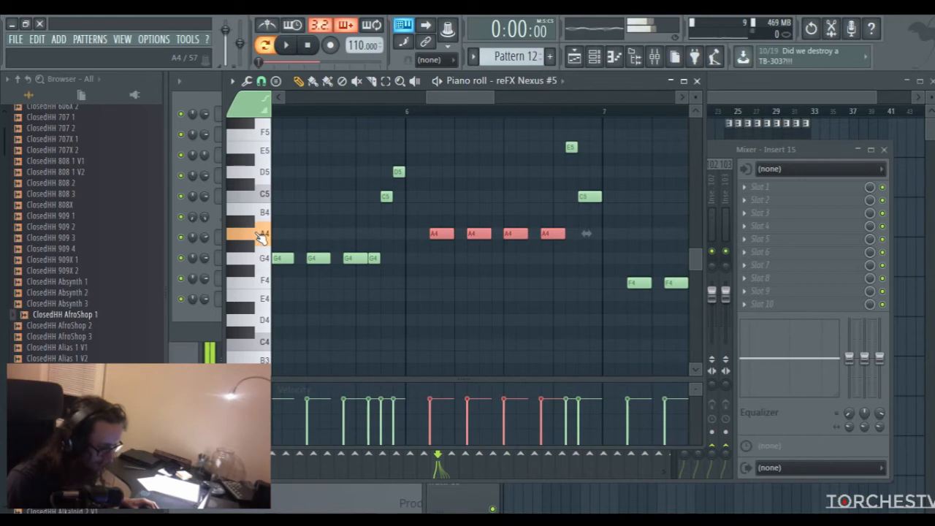
scroll(469, 95, "right", 3)
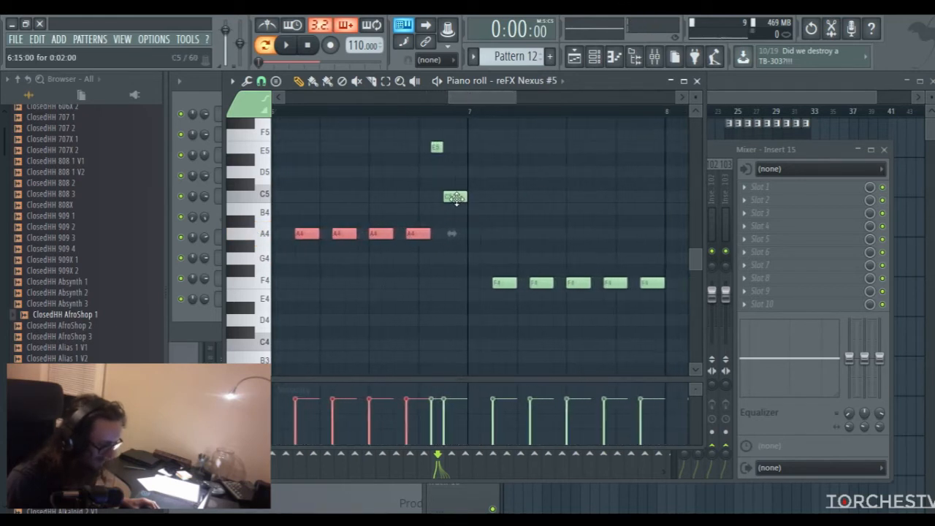
scroll(466, 97, "left", 1)
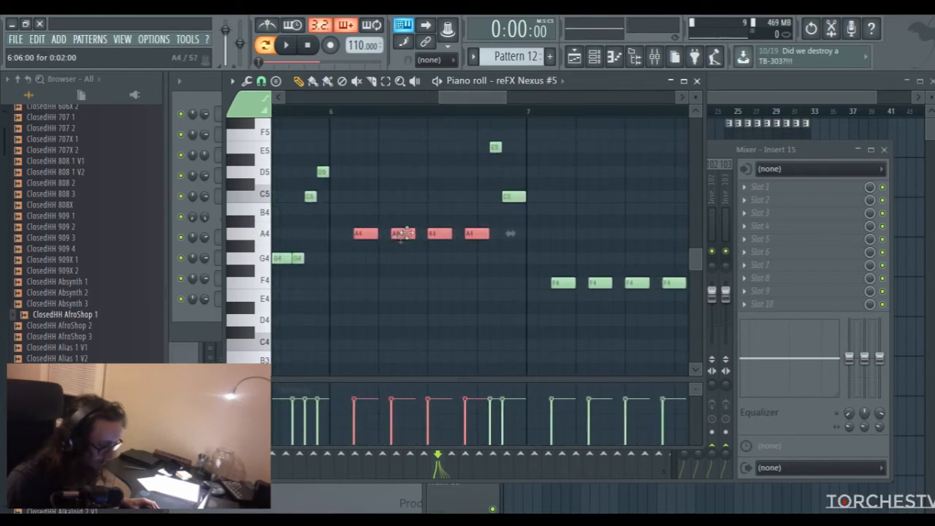
left_click(504, 195)
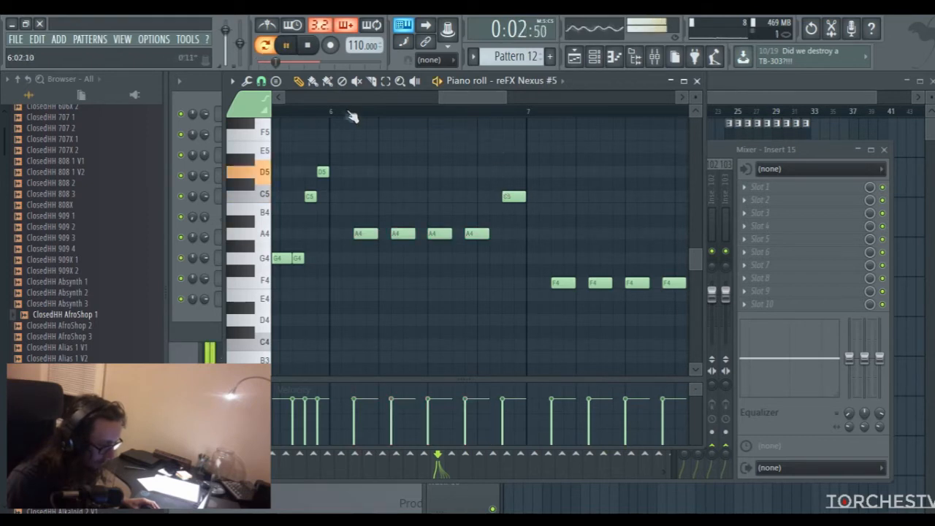
Add a short A4 note directly after the fourth A4 in bar 6 of the guitar melody, before the closing C5
left_click_drag(458, 99, 385, 99)
left_click(443, 114)
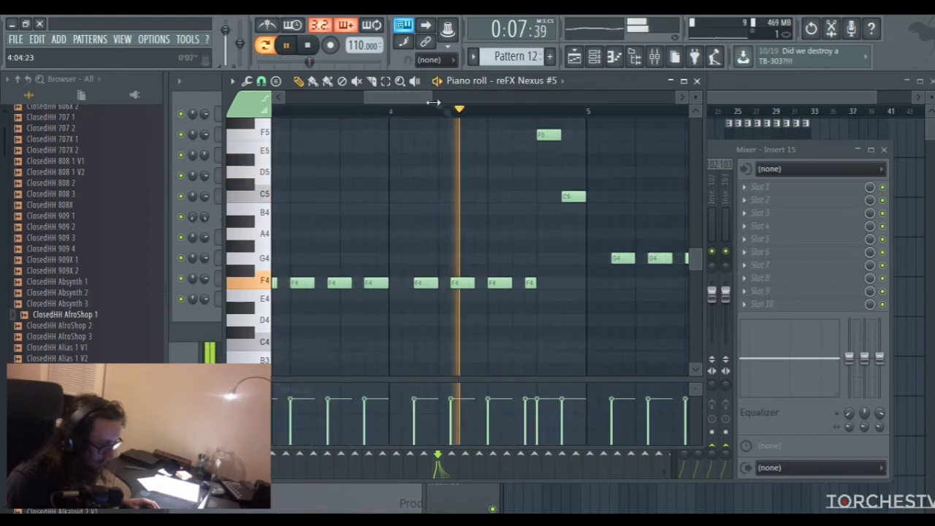
left_click_drag(442, 99, 500, 98)
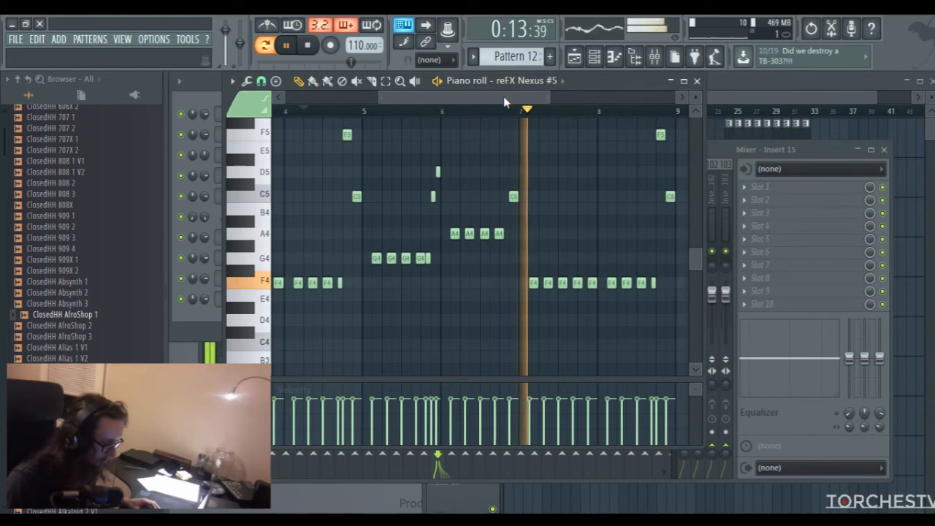
left_click_drag(418, 97, 421, 95)
left_click(399, 81)
left_click_drag(462, 171, 536, 253)
key("space")
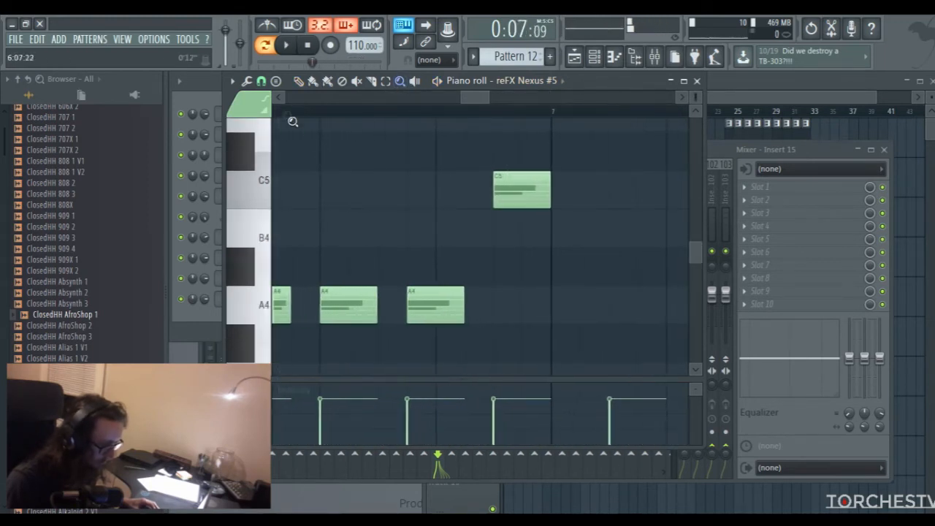
left_click(503, 306)
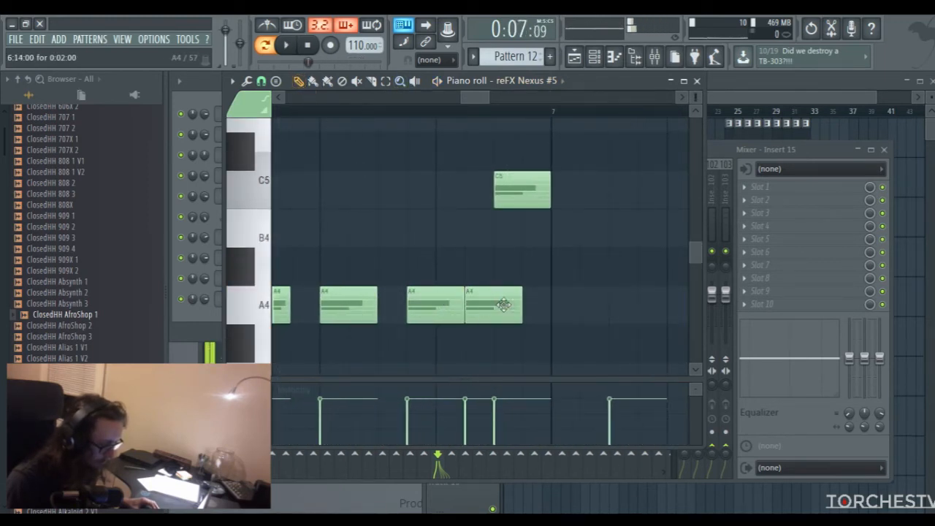
left_click(697, 81)
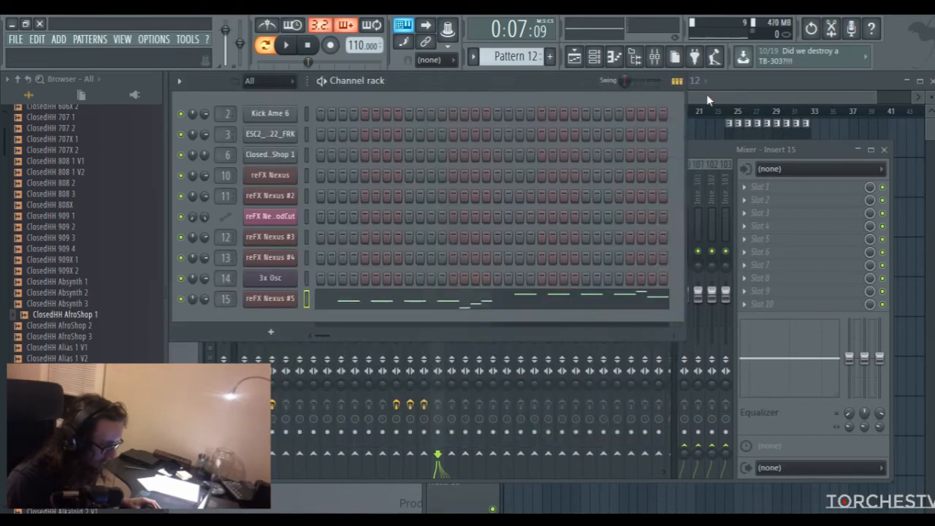
Move the Pattern 11 clip to Track 8 and place Pattern 12 clips at bars 17 and 25 on Track 7
key("F5")
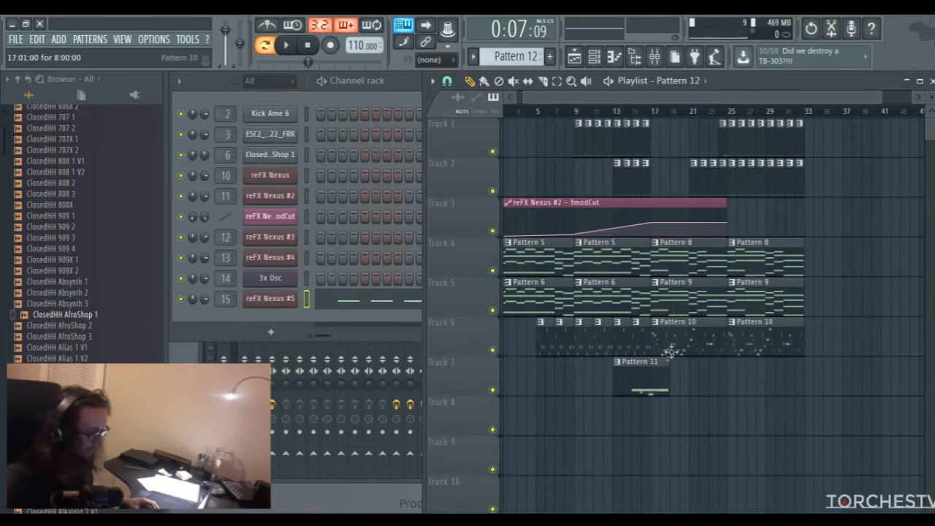
left_click_drag(643, 380, 645, 428)
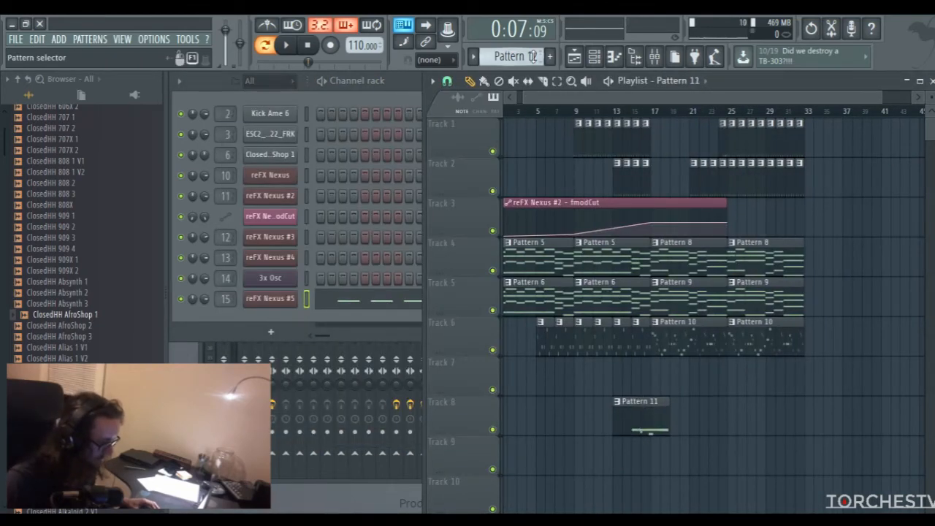
left_click(656, 380)
left_click_drag(623, 98, 636, 100)
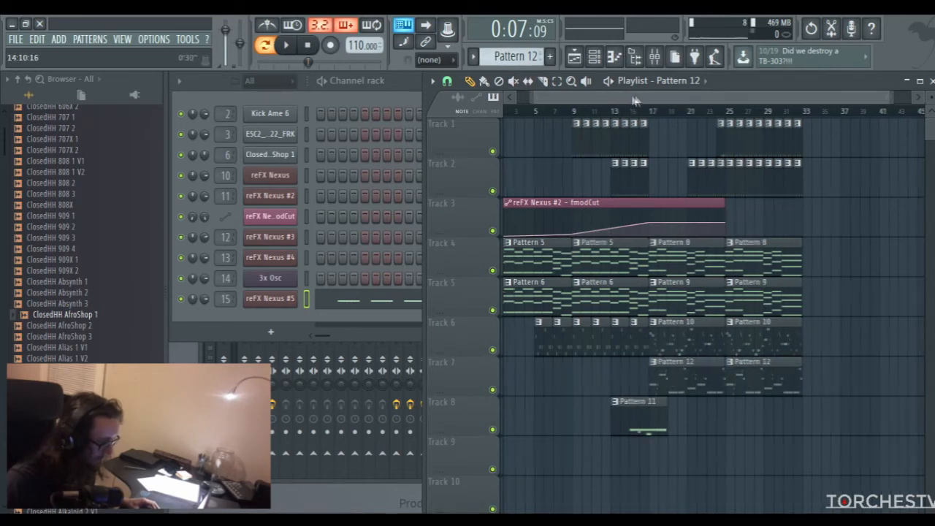
Add Fruity Parametric EQ 2 to slot 5 of Insert 15, slightly boosting bands 1 and 2 and cutting band 4 by 2.0 dB at 641 Hz
key("space")
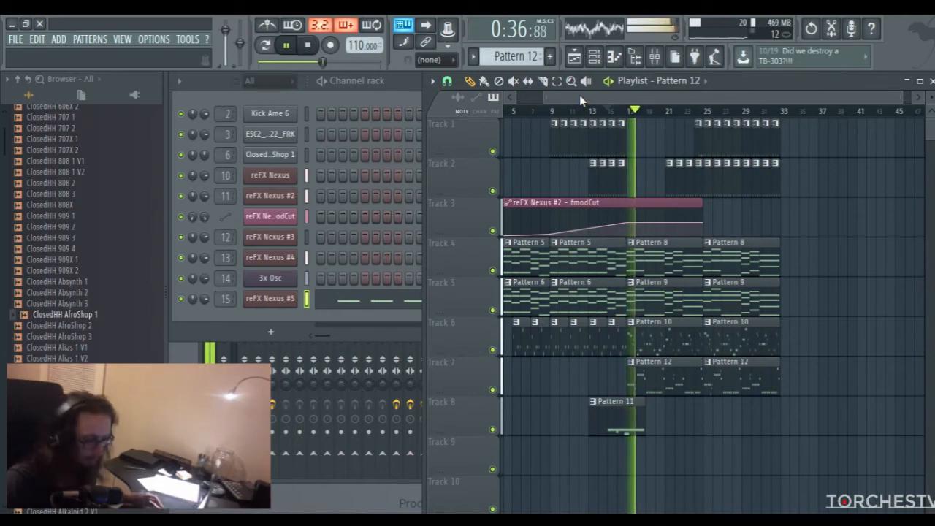
key("F9")
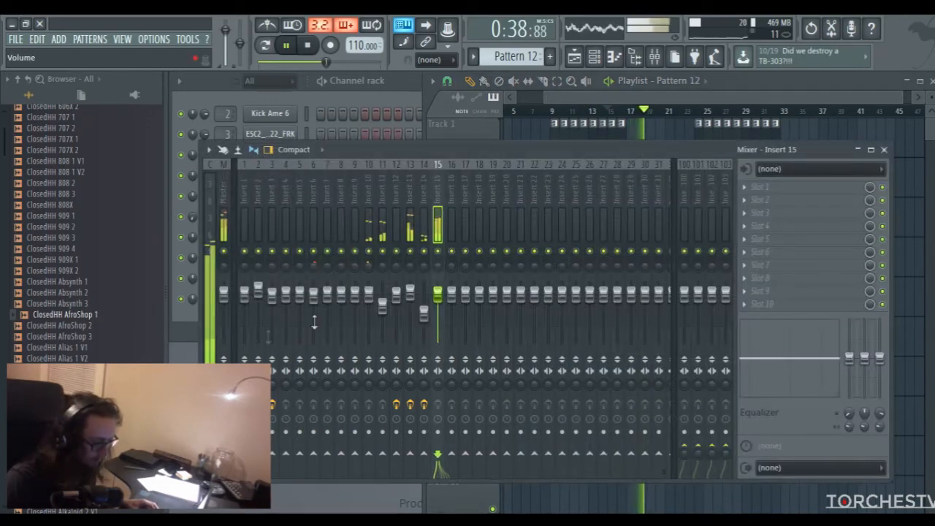
left_click(739, 243)
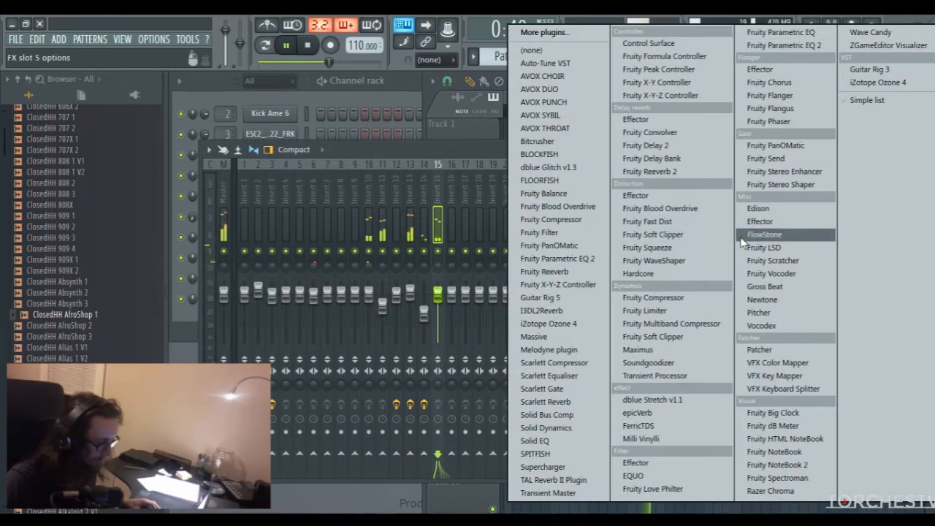
left_click(557, 258)
left_click_drag(372, 320, 313, 321)
left_click_drag(404, 324, 403, 328)
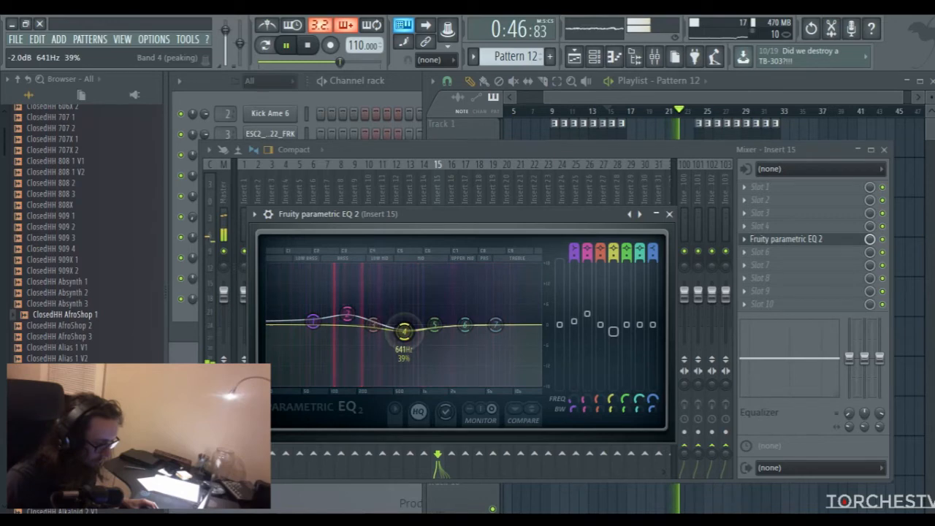
left_click(668, 213)
Add Fruity Compressor to slot 6 of Insert 15 with threshold -15.5 dB, ratio 3.4:1 and gain 2.3 dB
left_click(418, 103)
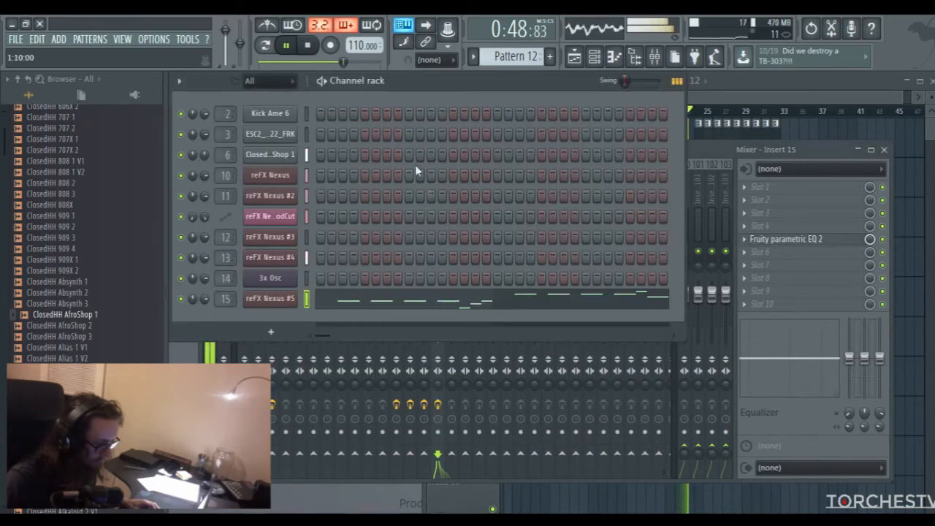
key("space")
left_click(750, 243)
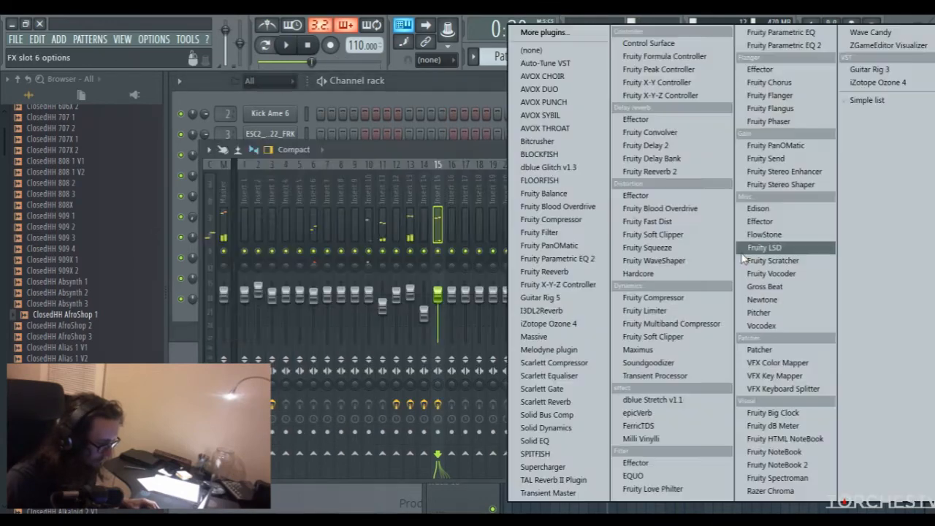
left_click(540, 229)
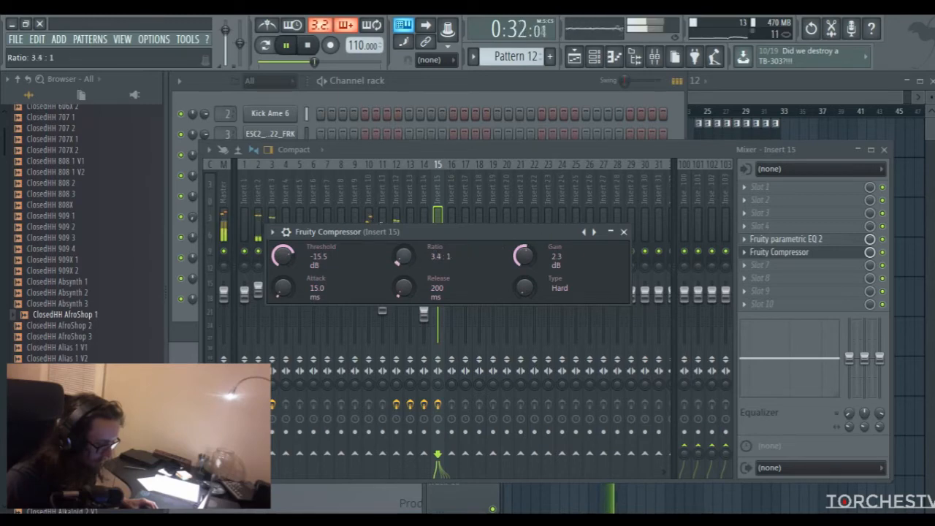
left_click(623, 231)
Select bars 17 to 24 in the playlist for looped playback and bring the mixer forward
left_click(743, 94)
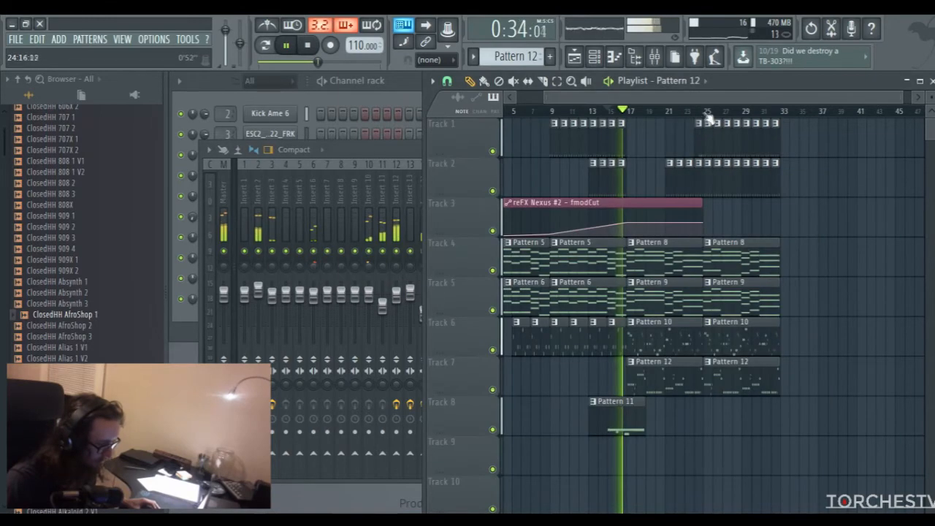
left_click_drag(627, 111, 696, 117)
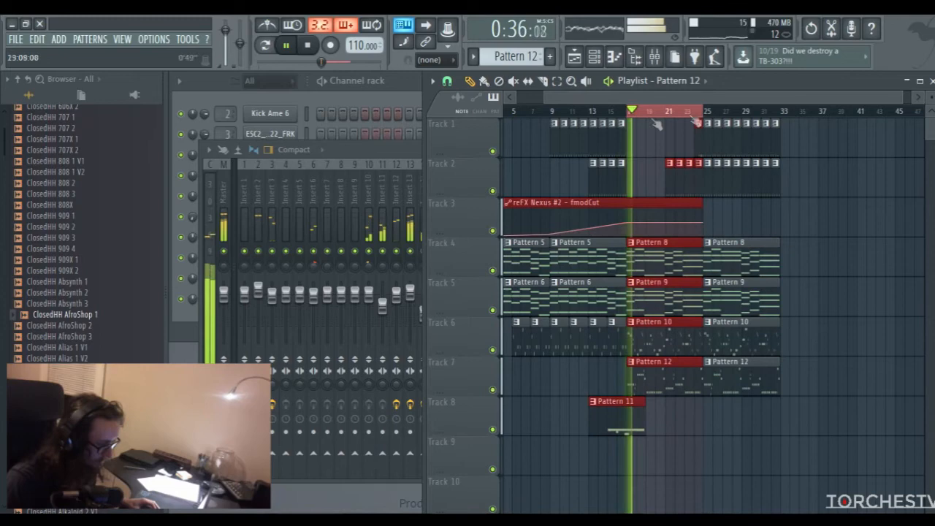
left_click(417, 152)
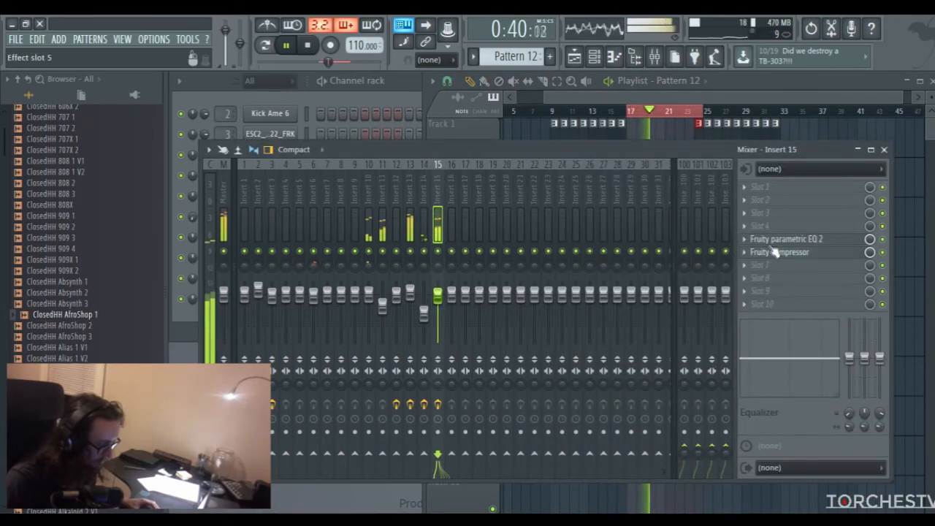
Set the reverb mix of the reFX Nexus #5 guitar preset to 11
left_click(405, 123)
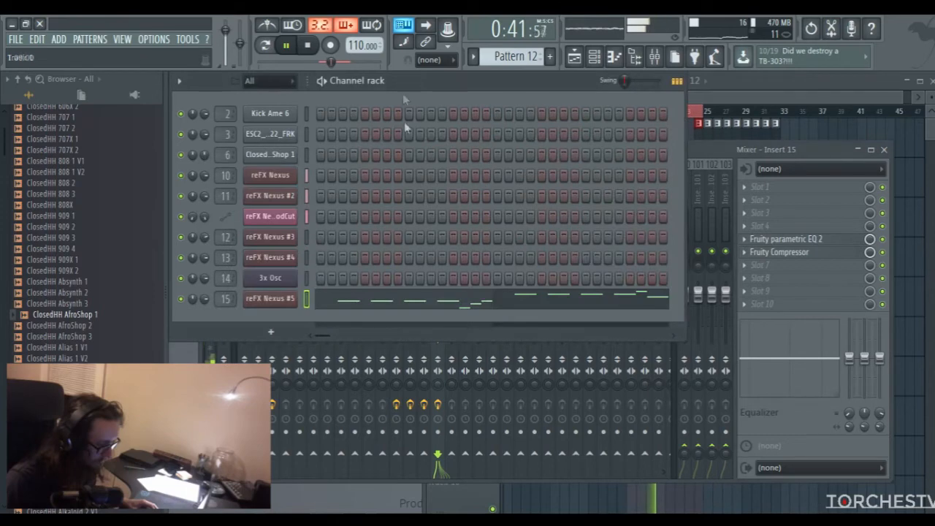
left_click(281, 301)
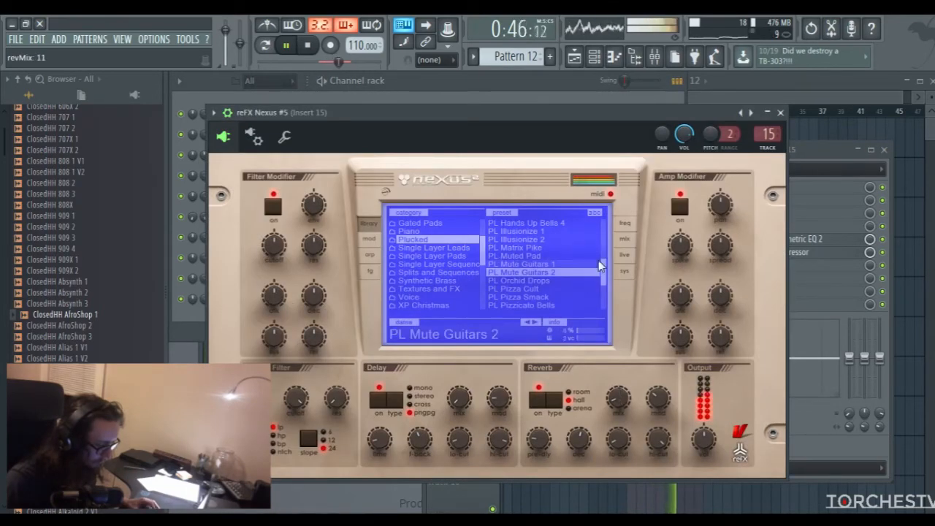
left_click(780, 112)
left_click(774, 151)
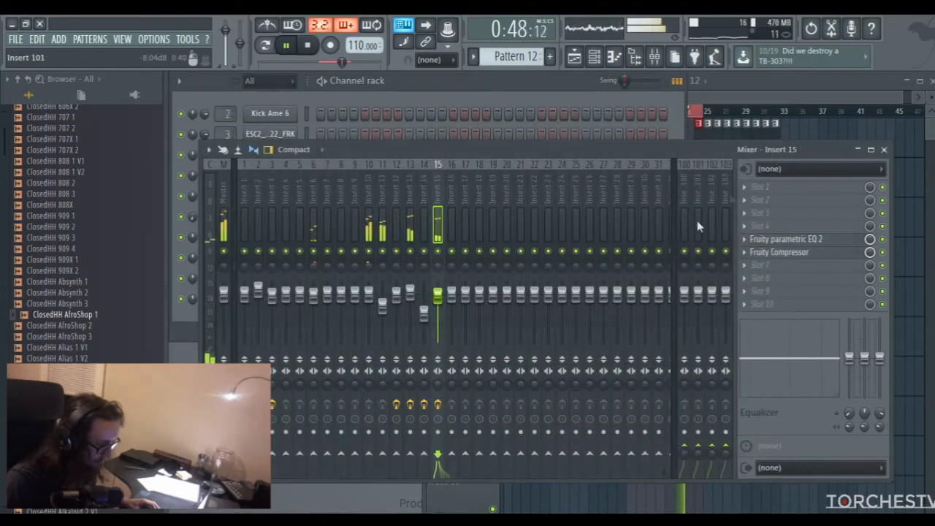
Lower the velocity of the short E5 in bar 2 and of the extra A4 in bar 6 of the guitar melody
left_click(493, 79)
left_click(410, 294)
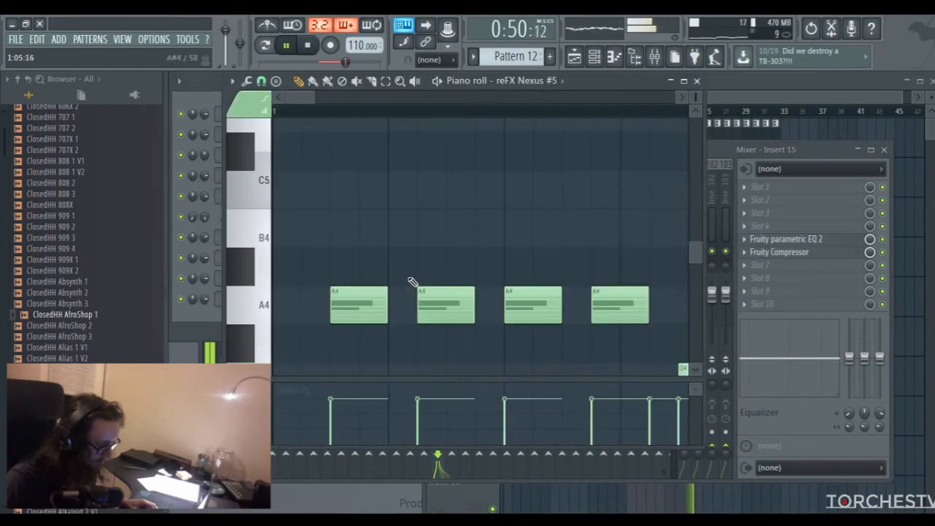
left_click_drag(314, 97, 544, 111)
left_click_drag(695, 97, 693, 109)
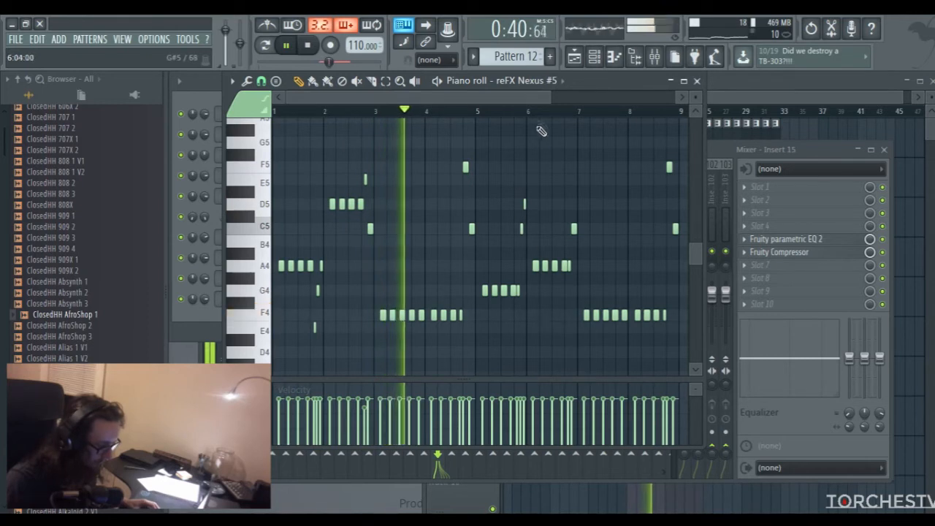
left_click(554, 112)
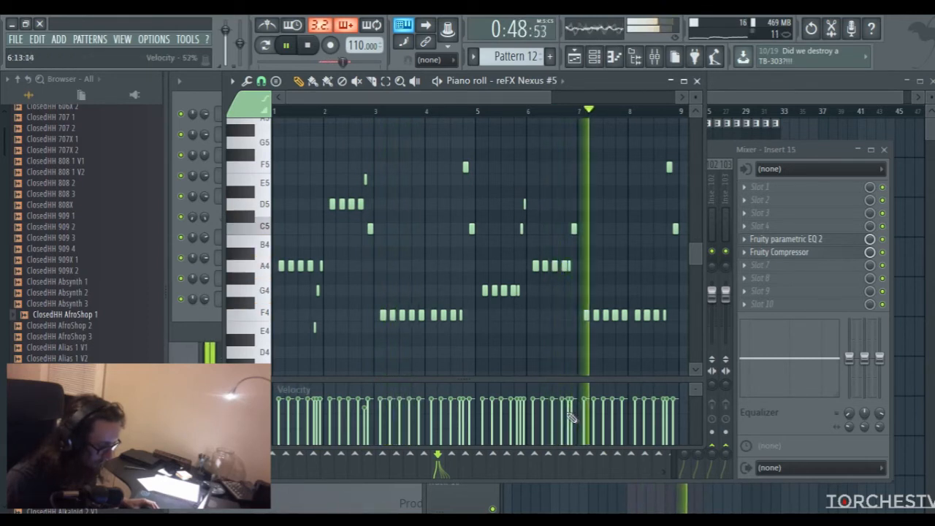
left_click(565, 112)
left_click(563, 112)
Shorten the extra A4 in bar 6 and slightly raise the velocity of the C5 that follows it
left_click(402, 82)
left_click_drag(534, 251, 599, 294)
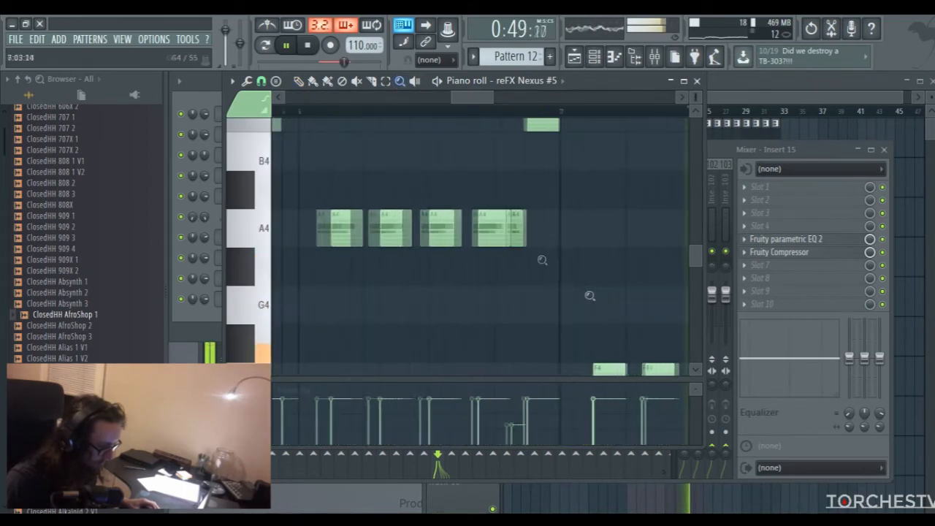
key("space")
left_click(361, 111)
key("space")
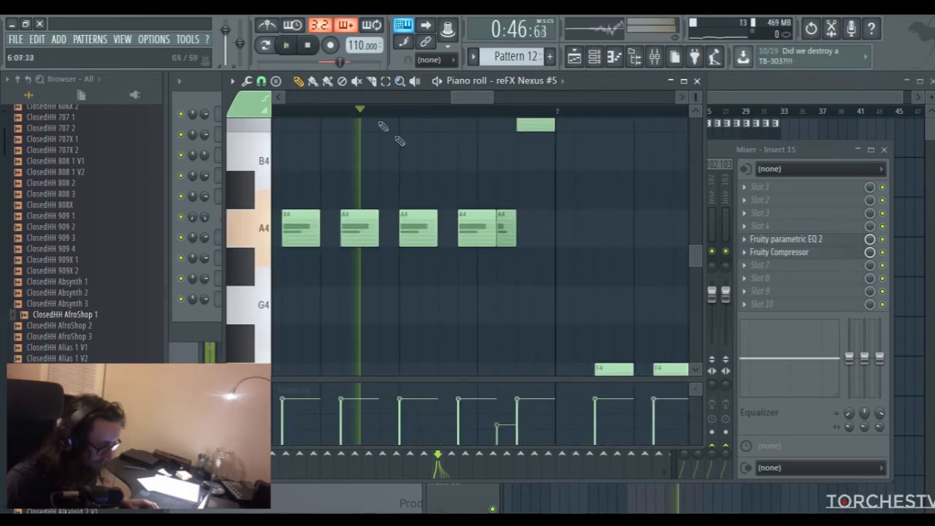
key("space")
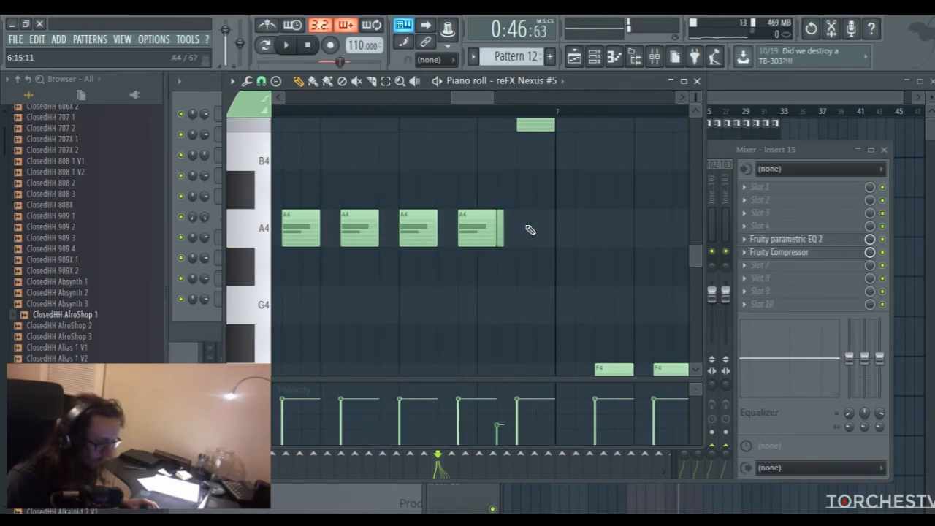
key("space")
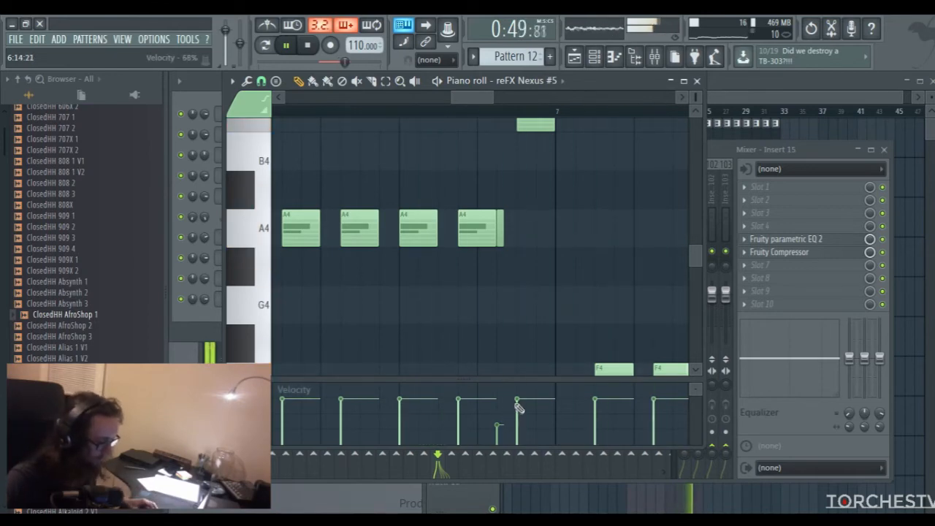
left_click(698, 81)
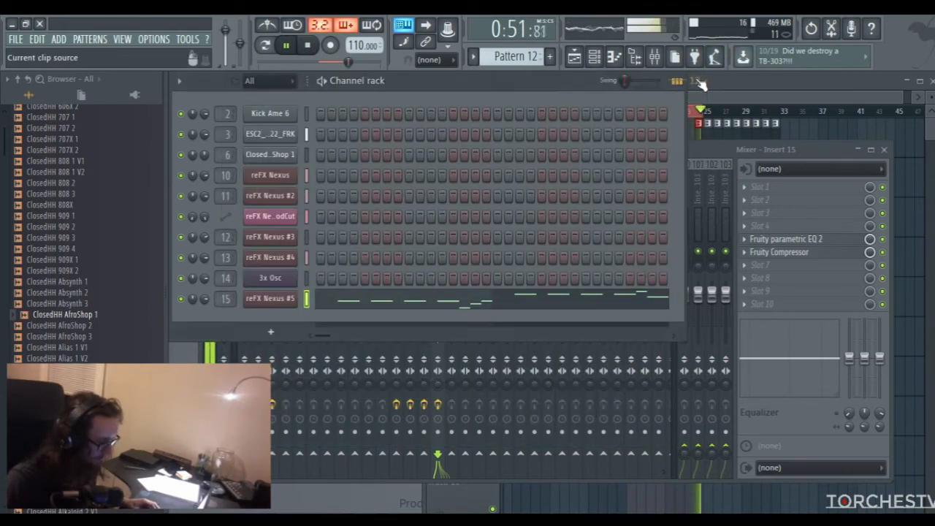
Clear the playlist's bar 17 to 24 selection and play the arrangement from about bar 19
left_click(714, 95)
key("space")
key("ctrl+d")
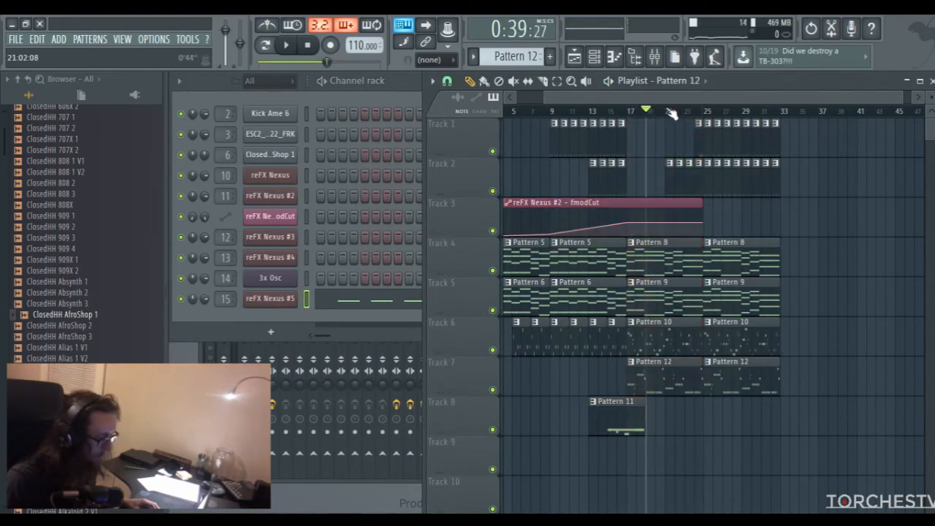
key("space")
left_click_drag(665, 101, 685, 100)
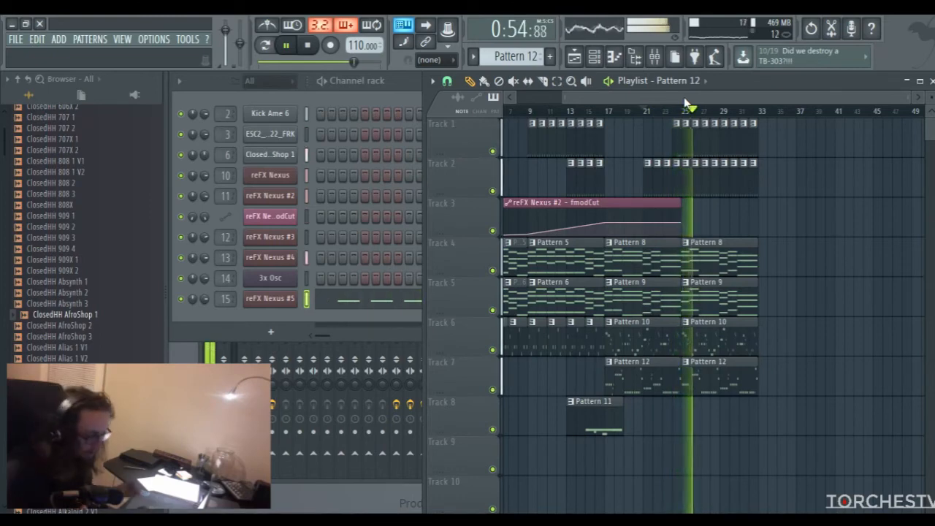
Check the reFX Nexus #5 melody in the piano roll with nearly all eight bars in view during playback
left_click(310, 304)
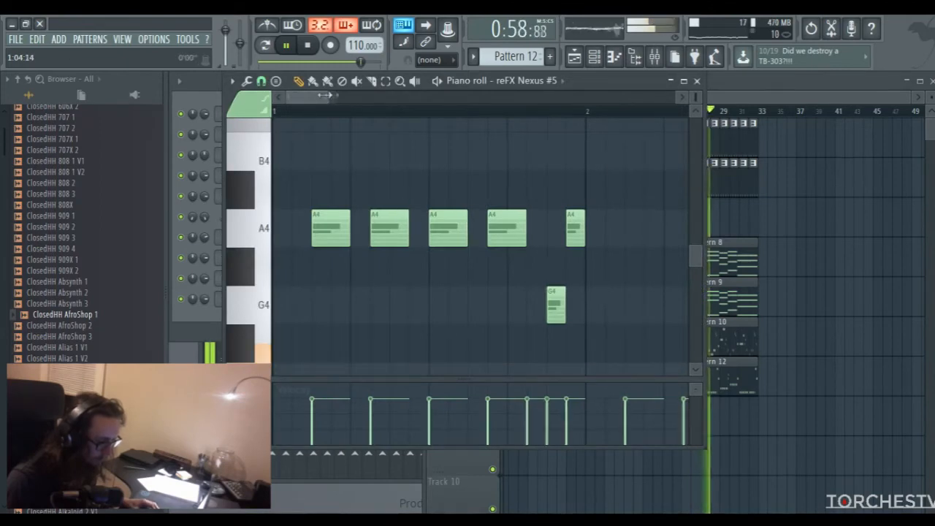
scroll(338, 104, "down", 4)
left_click_drag(695, 97, 695, 121)
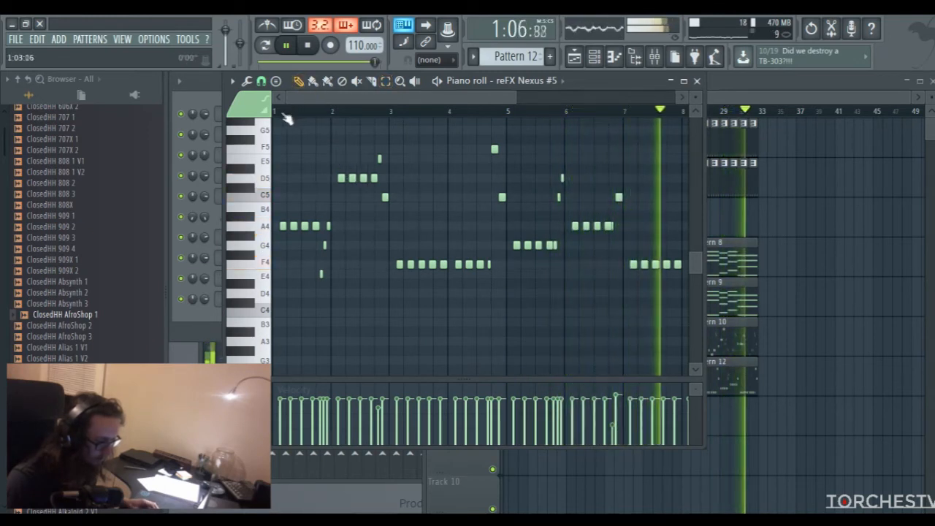
left_click(377, 82)
left_click(385, 81)
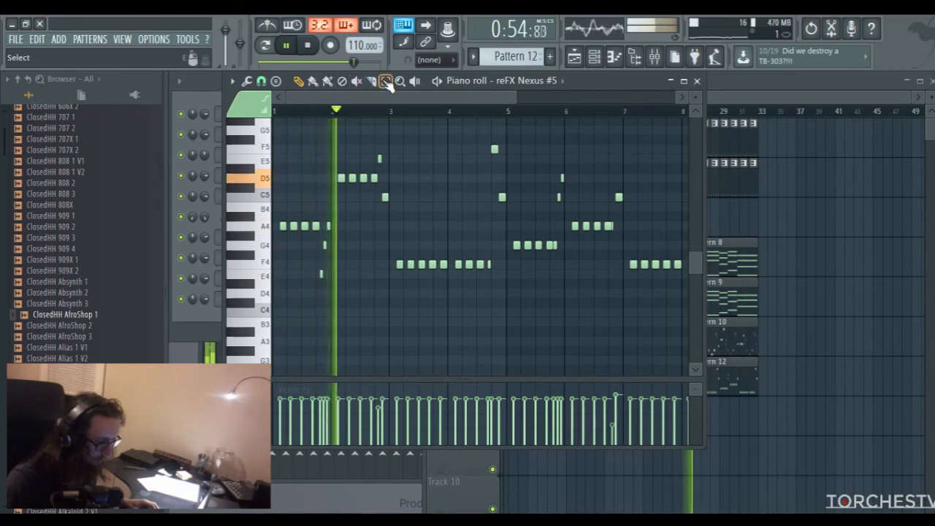
left_click(696, 80)
key("space")
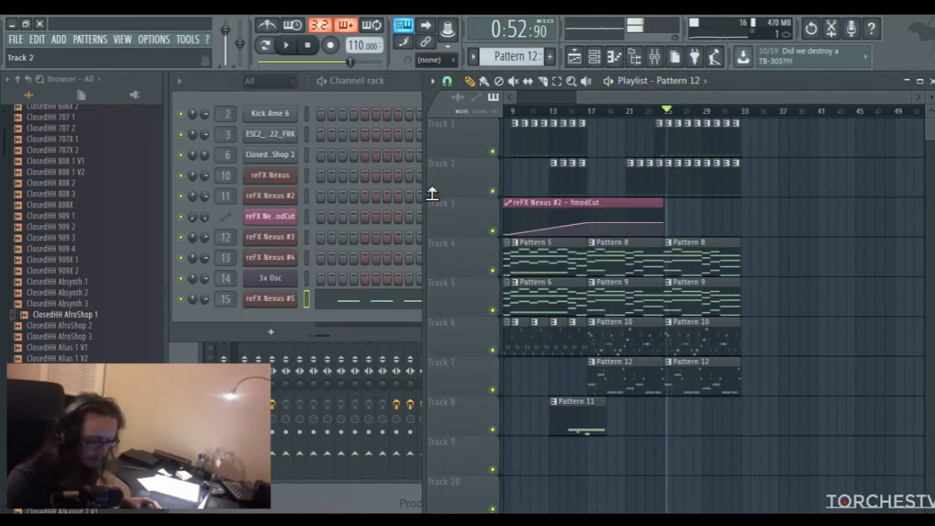
Set the volume of the reFX Nexus #5 channel to 80%
left_click(205, 298)
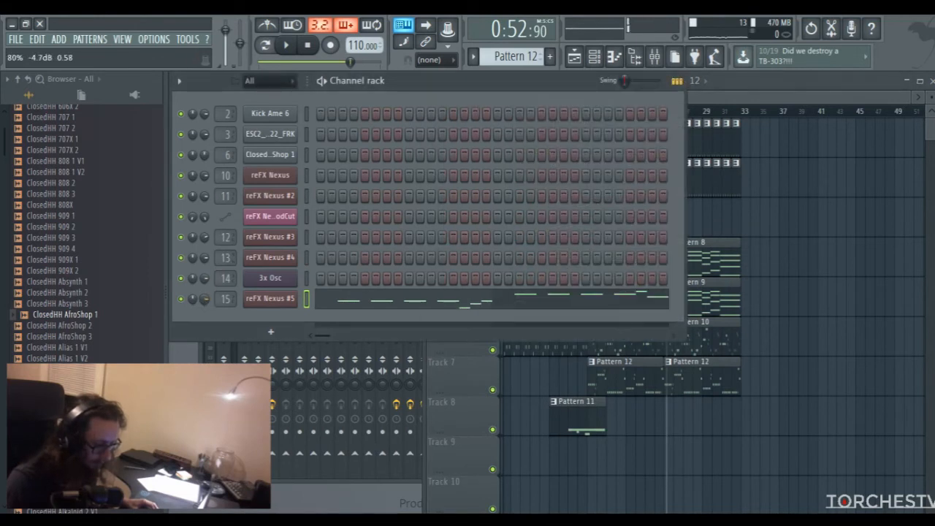
left_click(713, 87)
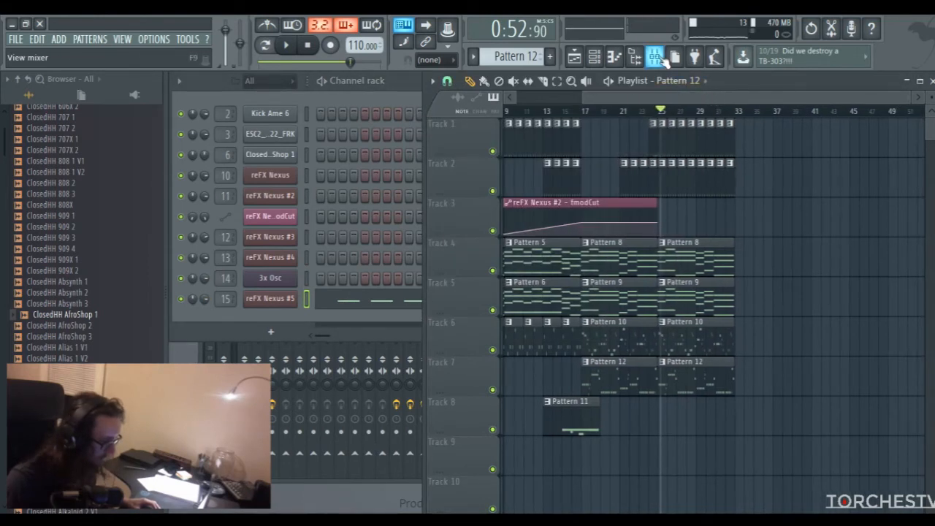
scroll(62, 248, "up", 10)
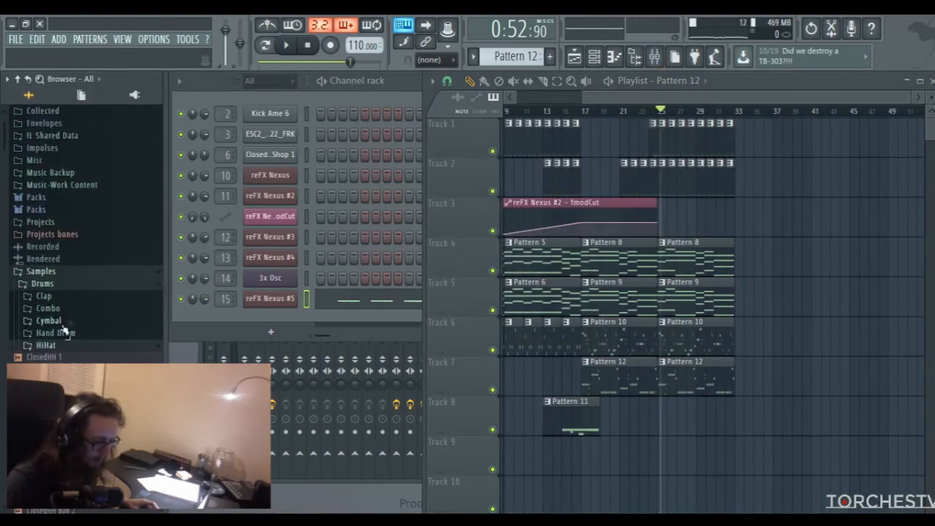
scroll(67, 278, "up", 4)
Look over the arrangement in the playlist from bar 1 to bar 32 and briefly play it from the beginning
left_click_drag(724, 99, 614, 111)
left_click_drag(873, 97, 802, 99)
left_click_drag(735, 100, 781, 97)
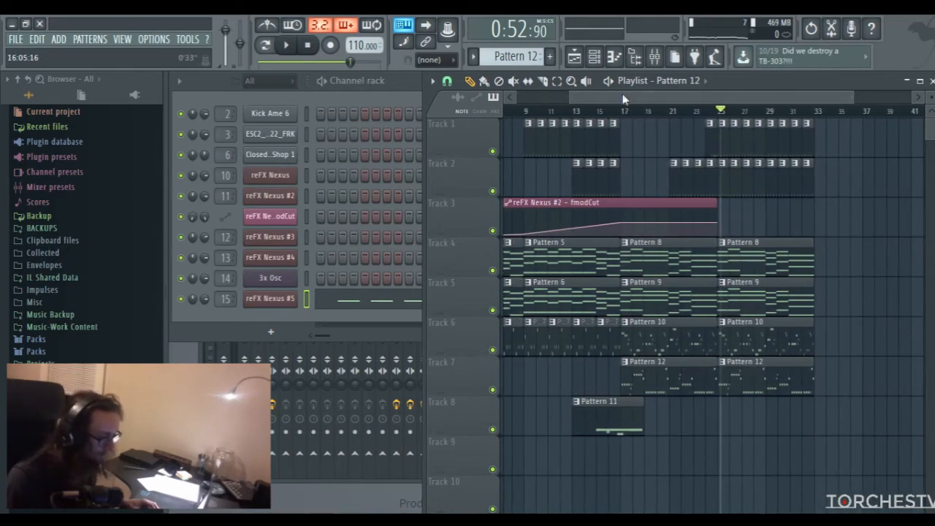
left_click_drag(622, 94, 611, 95)
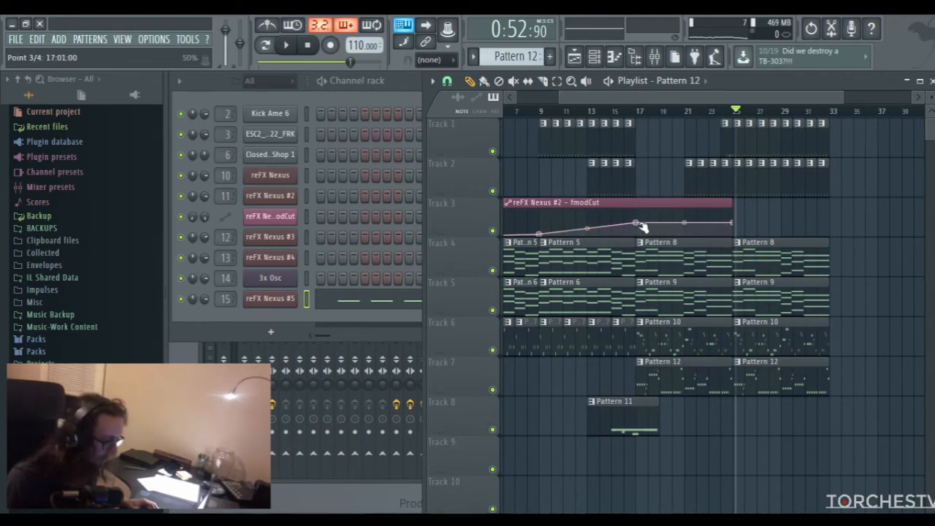
left_click_drag(713, 98, 661, 102)
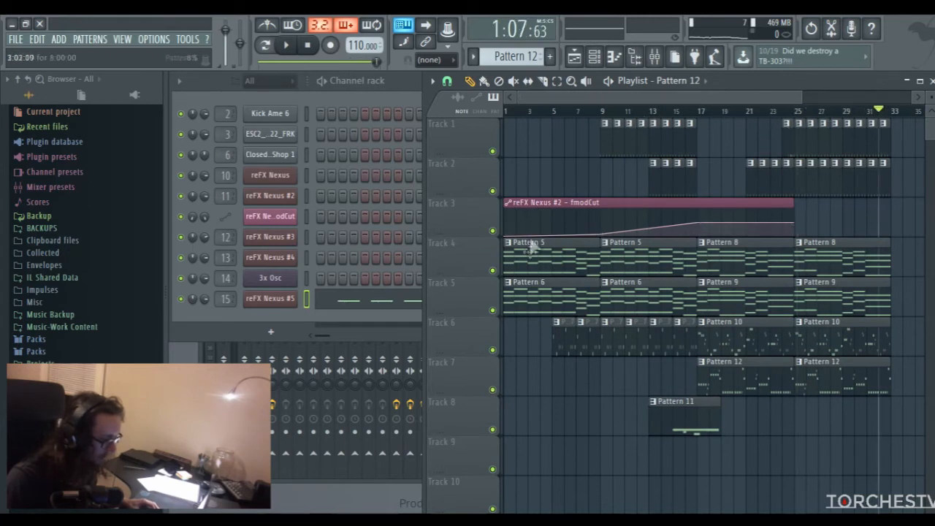
key("space")
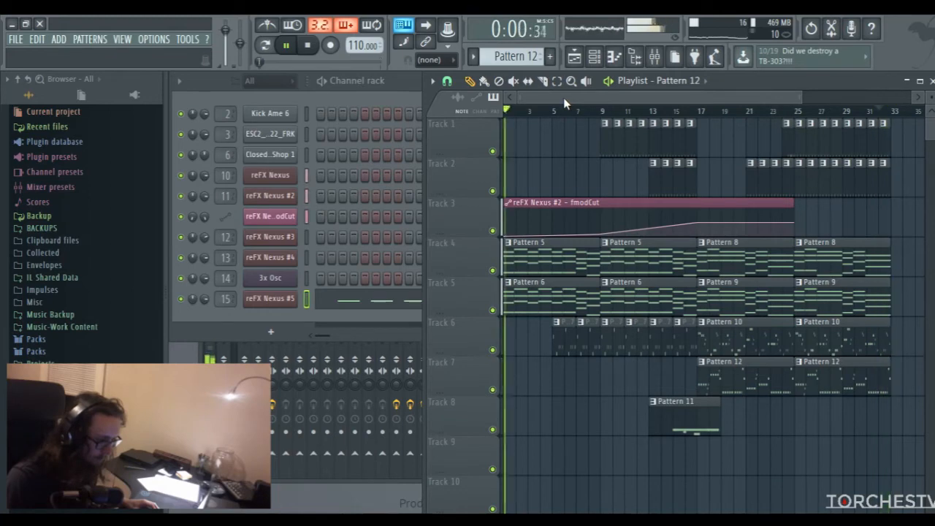
key("space")
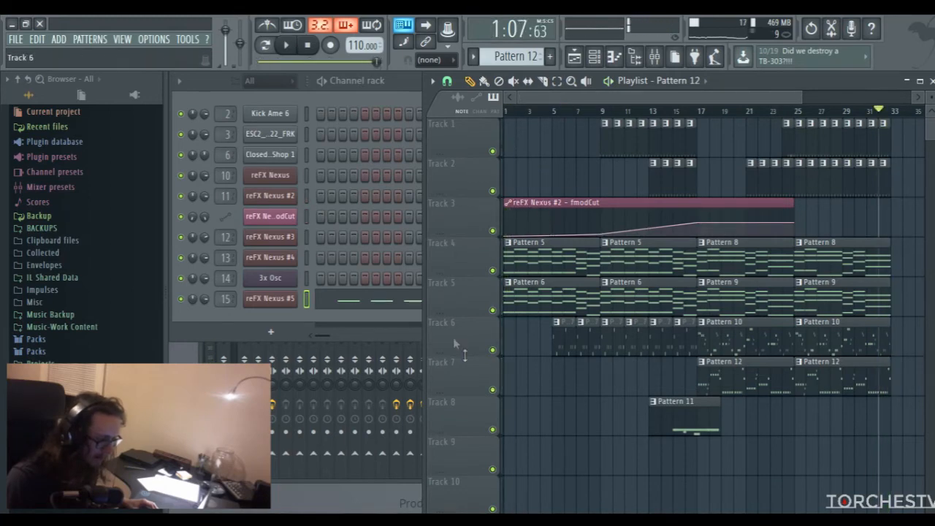
Check the chords of Pattern 9 in the reFX Nexus #2 piano roll, then return to the playlist
double_click(833, 295)
scroll(292, 249, "up", 3)
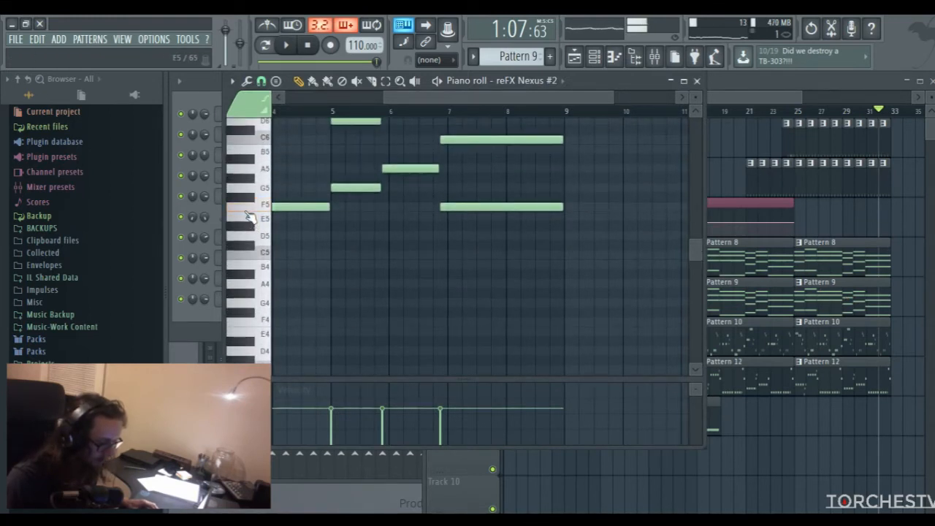
scroll(263, 252, "up", 2)
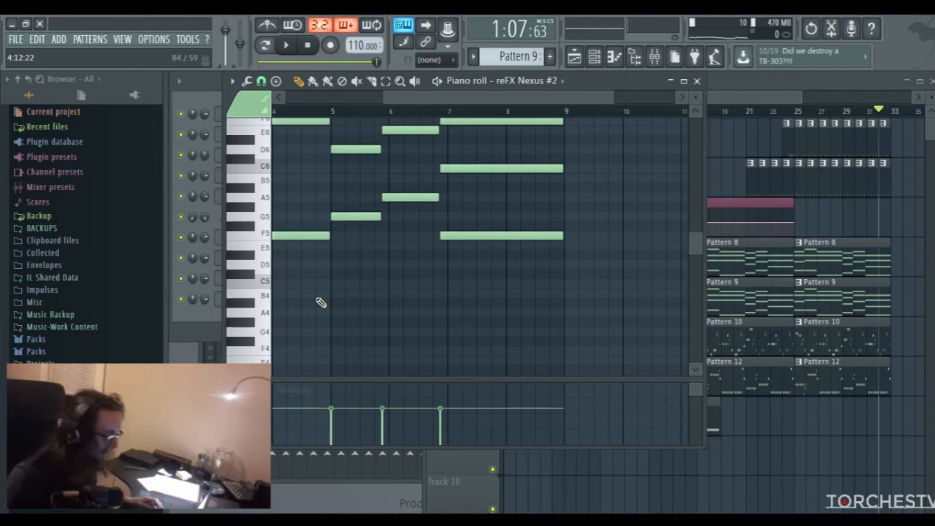
left_click(699, 83)
left_click(642, 113)
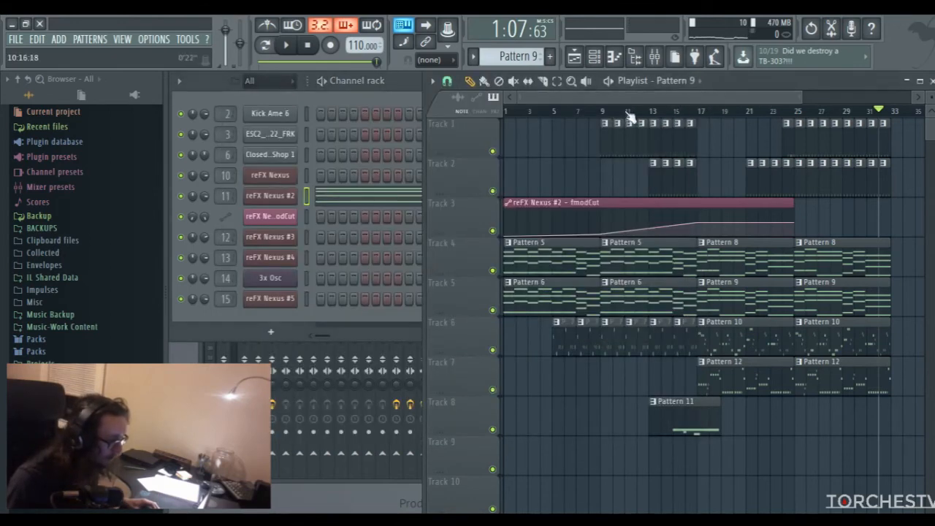
Examine the end of the arrangement in the playlist and place the playhead at bar 32
left_click_drag(801, 97, 869, 95)
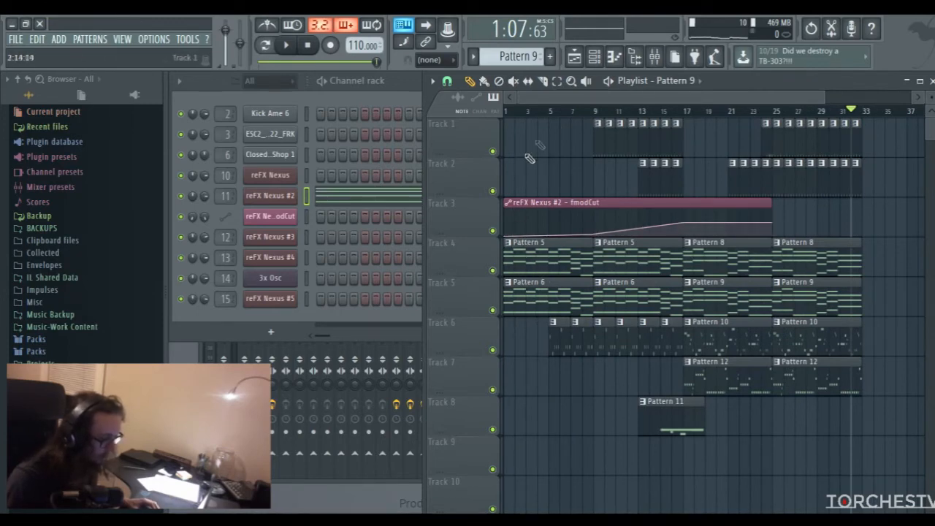
left_click_drag(561, 101, 663, 110)
left_click(655, 109)
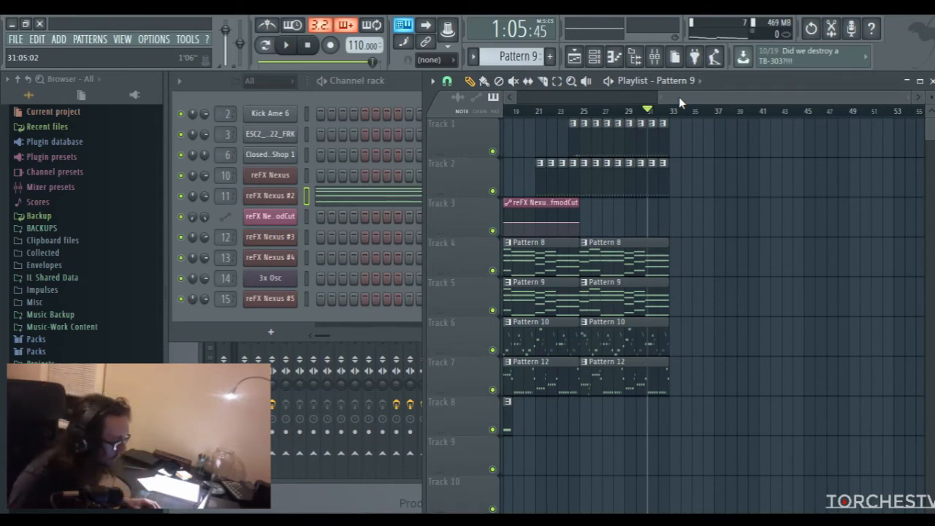
scroll(701, 101, "up", 3)
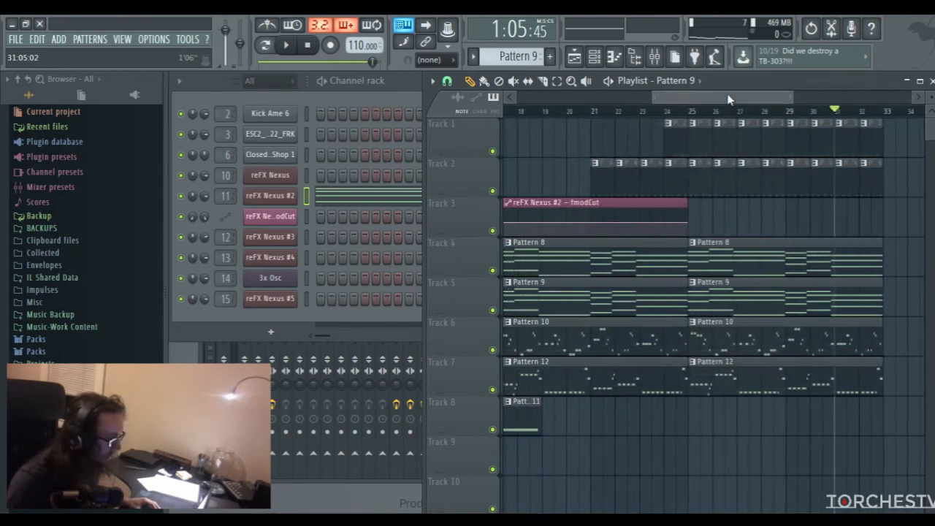
left_click_drag(728, 100, 796, 95)
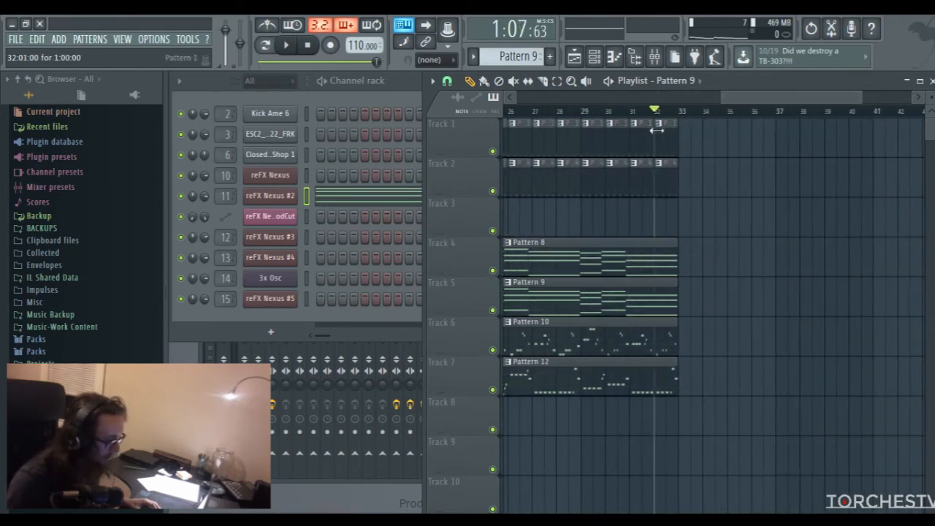
Create the empty Pattern 13 and open the reFX Nexus channel's piano roll with its first bars enlarged
left_click(549, 57)
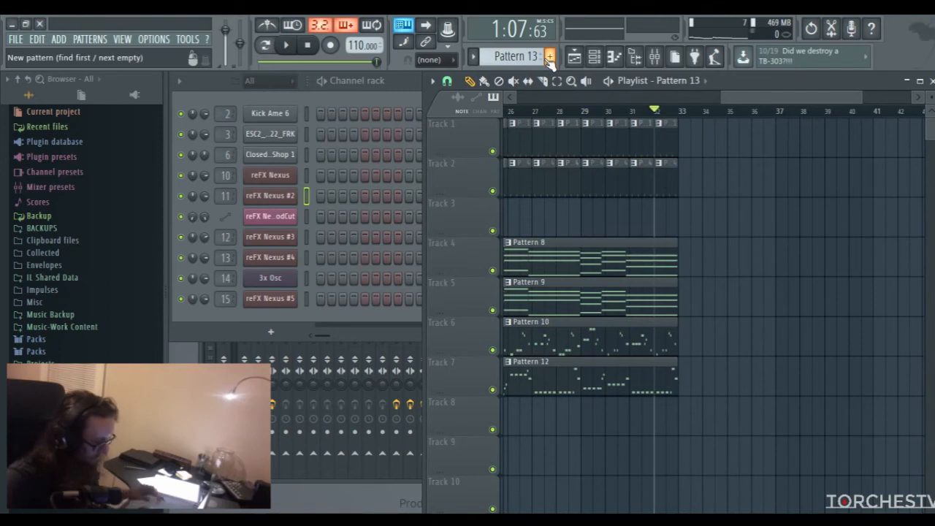
right_click(296, 175)
left_click(304, 178)
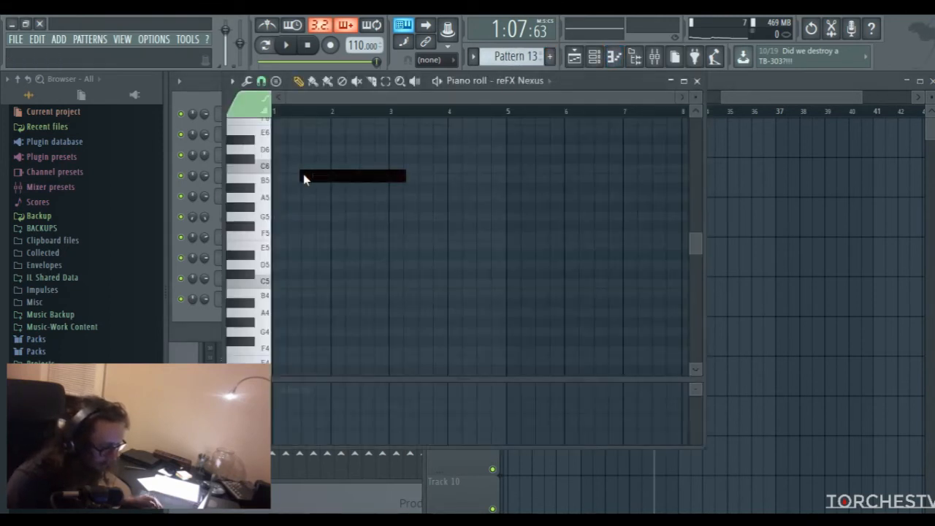
left_click_drag(670, 100, 697, 90)
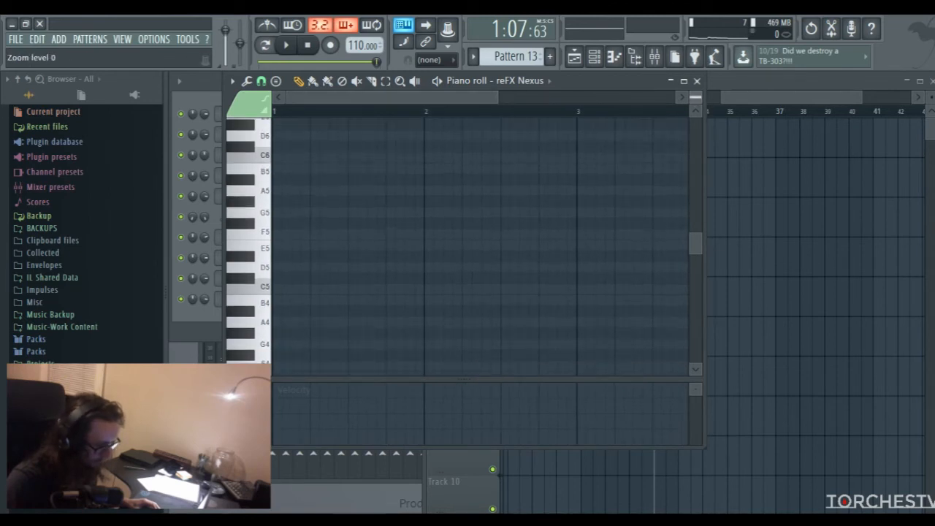
Draw a one-beat G5 at the start of bar 1 and a one-beat A5 directly after it
left_click(281, 216)
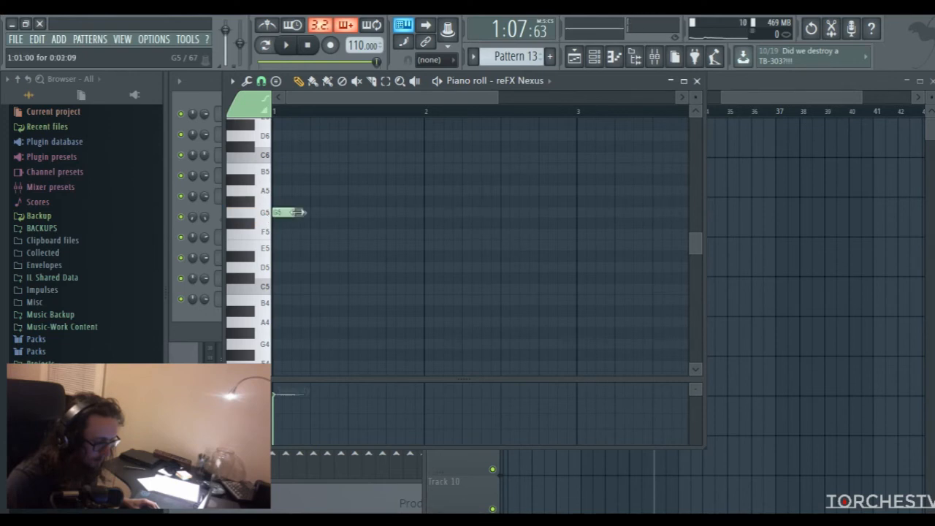
key("ctrl+a")
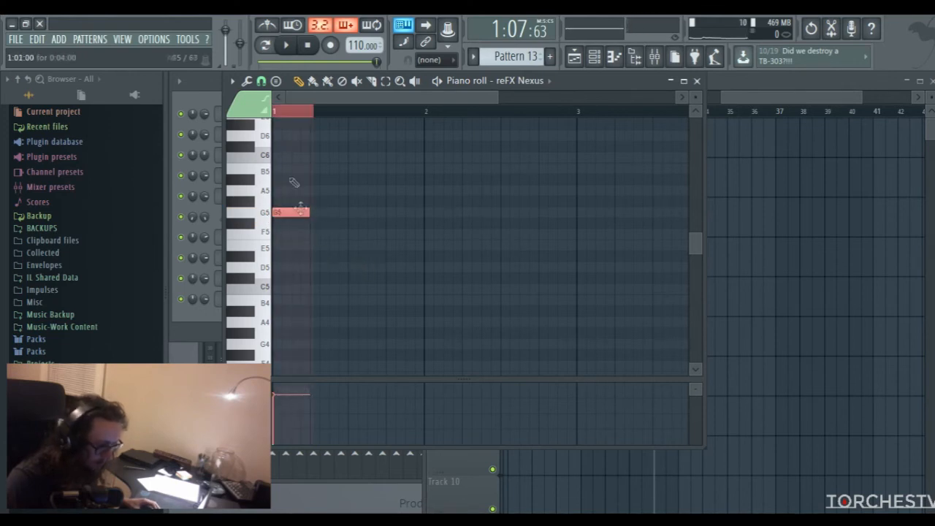
left_click(261, 80)
left_click(268, 114)
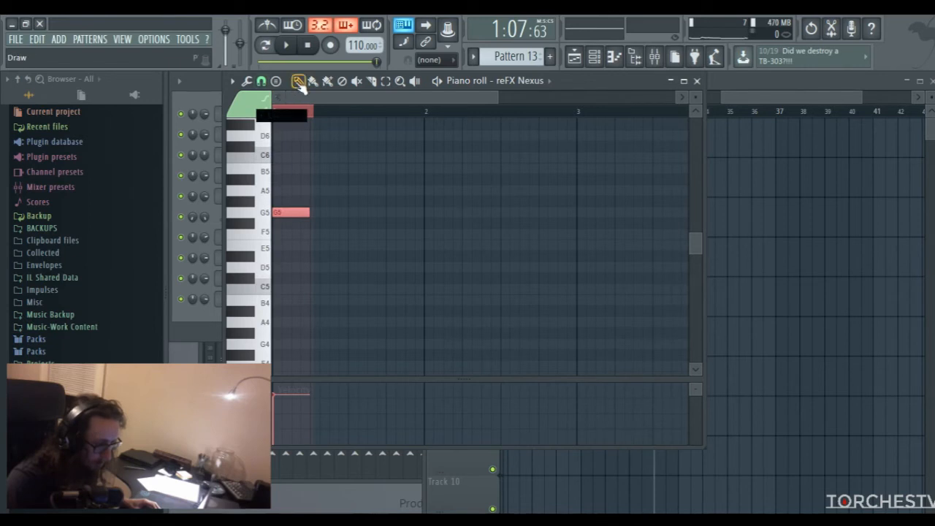
left_click(752, 99)
left_click(314, 126)
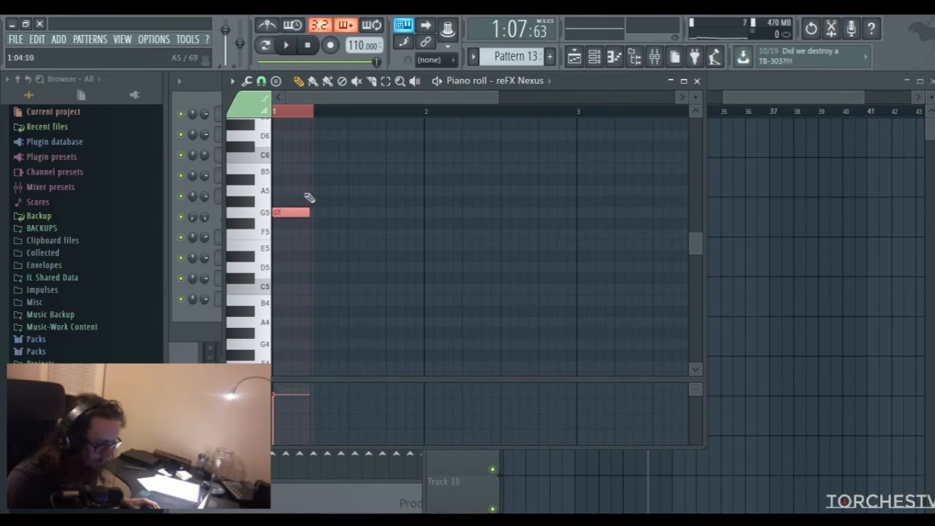
left_click(316, 193)
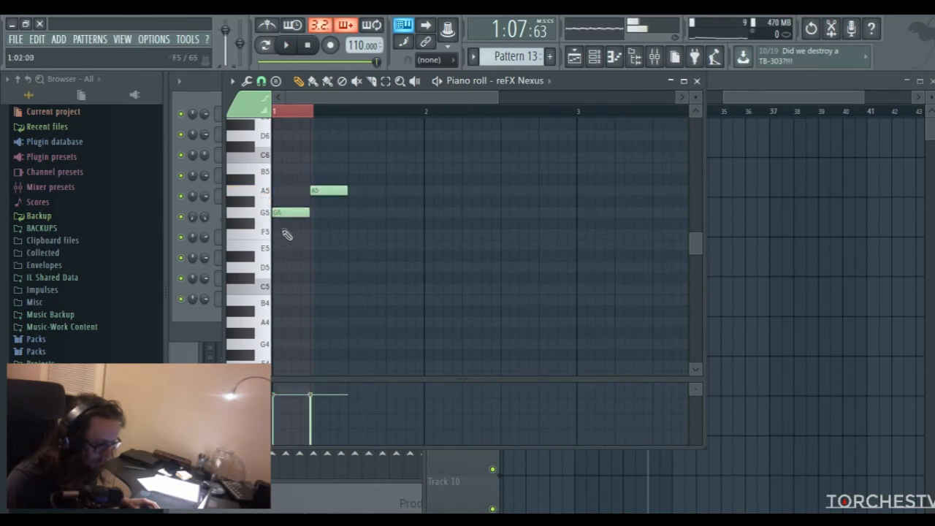
Stack one-beat D6, G6 and B6 notes above the G5 to form a chord on beat 1
scroll(293, 234, "up", 3)
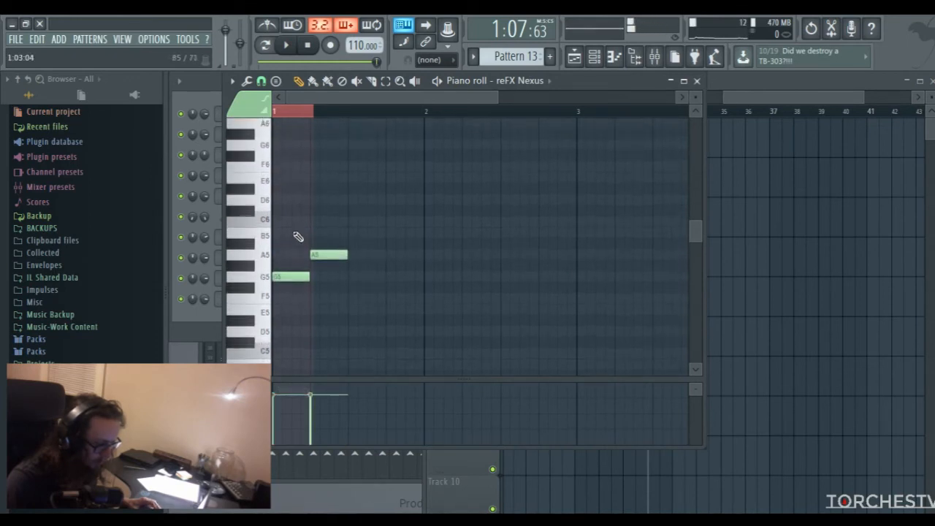
left_click(285, 202)
left_click(282, 149)
scroll(278, 198, "up", 1)
left_click(276, 150)
right_click(279, 147)
left_click(277, 137)
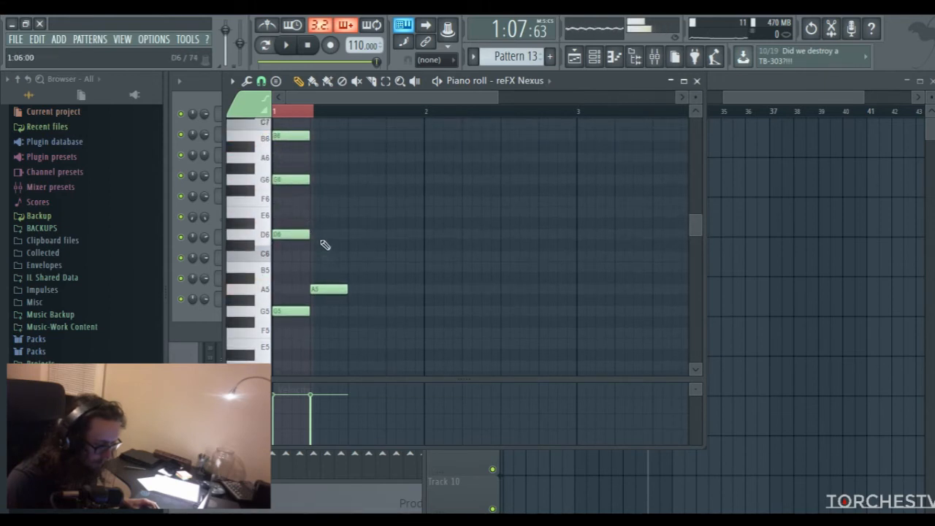
Stack E6 and A6 above the A5 on beat 2, trying and removing a C7 as the top note
left_click(316, 212)
left_click(314, 157)
left_click(316, 124)
scroll(355, 191, "up", 2)
right_click(327, 156)
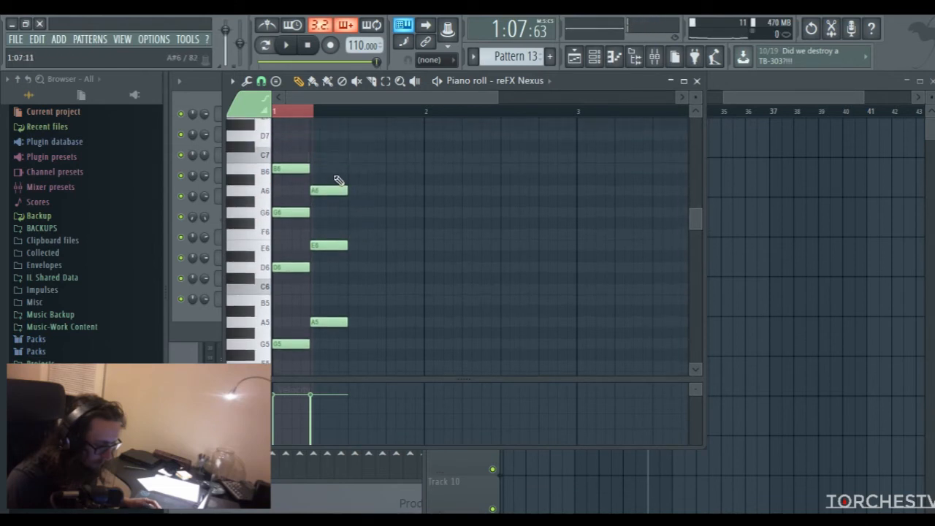
left_click(316, 158)
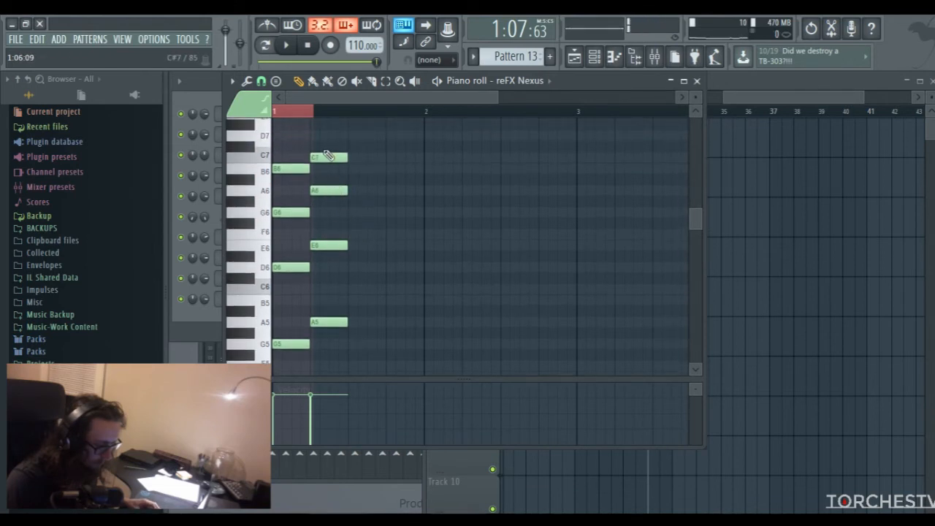
right_click(327, 156)
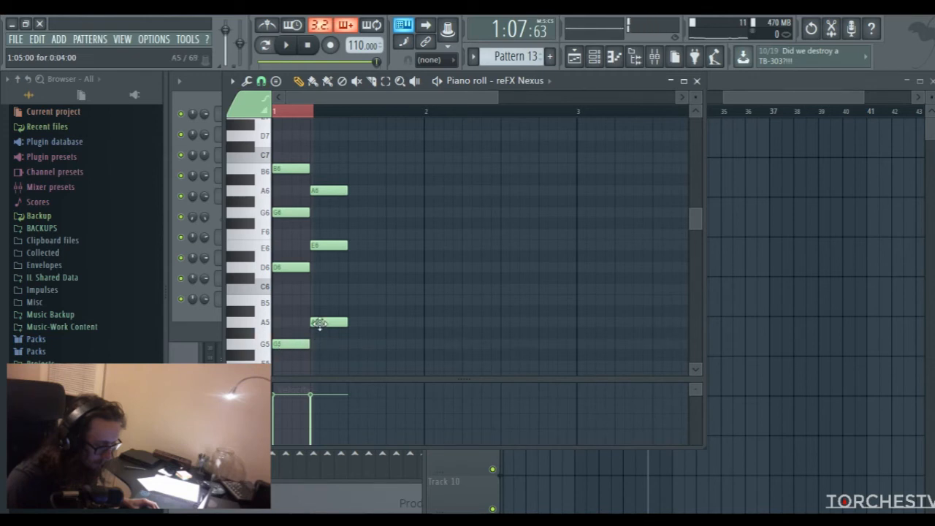
Try transposing both chords of Pattern 13 down two semitones
key("ctrl+a")
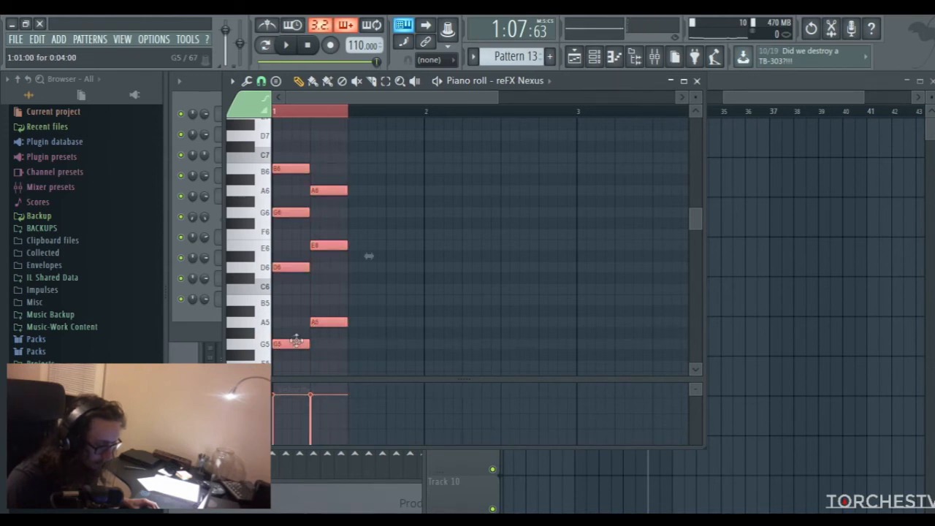
left_click_drag(284, 346, 280, 370)
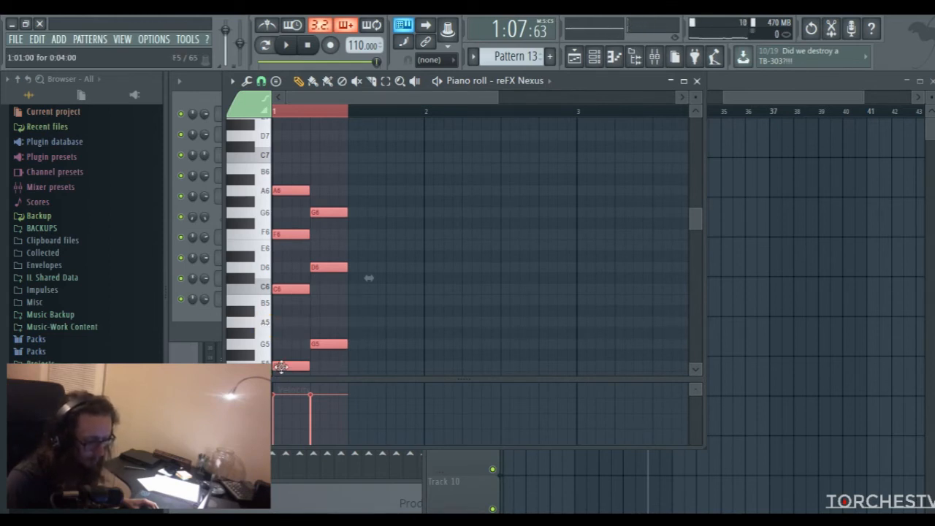
left_click_drag(281, 366, 270, 352)
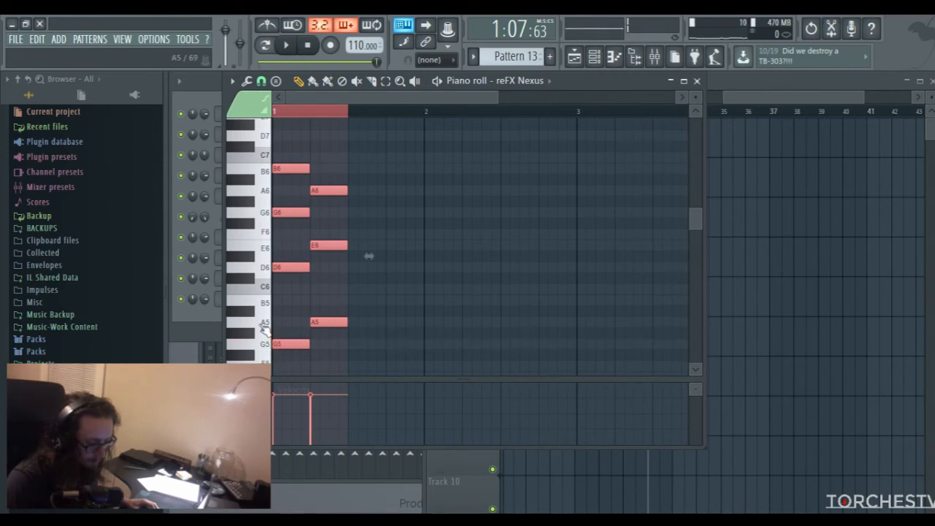
Try a C#7 on top of the beat 2 chord, audition it in pattern mode, and delete the note
left_click(265, 326)
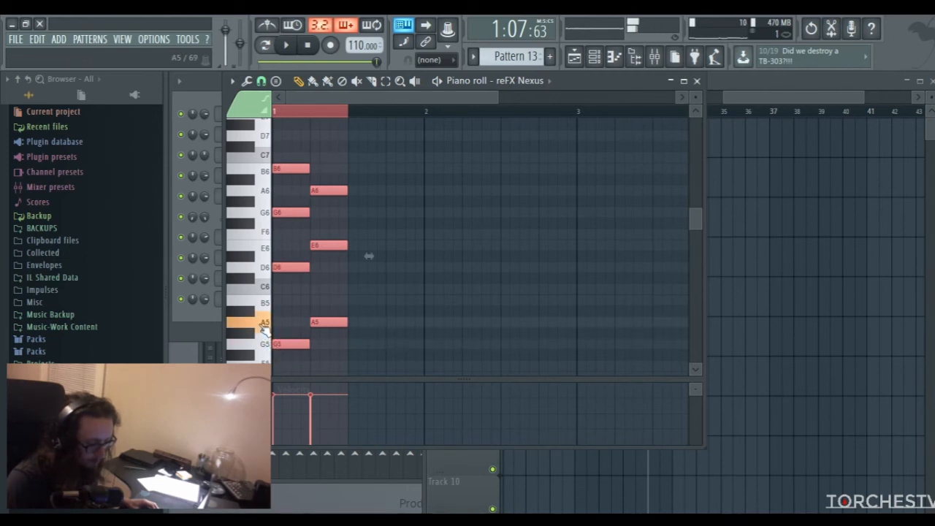
left_click(313, 162)
left_click(314, 146)
key("space")
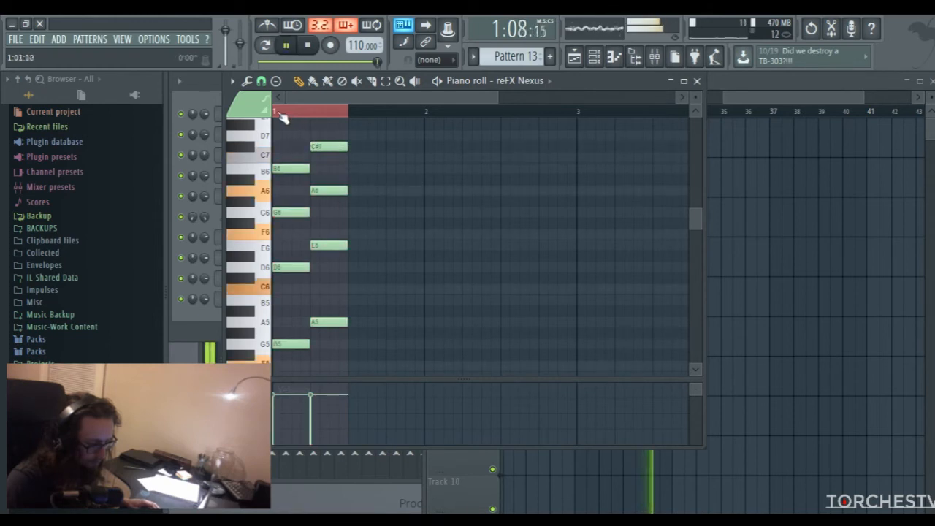
right_click(281, 111)
left_click(270, 46)
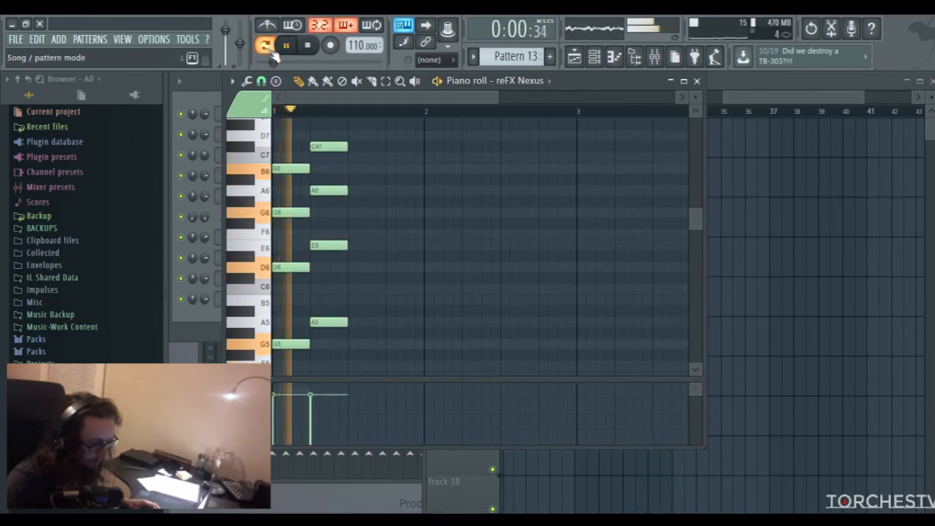
key("space")
right_click(316, 144)
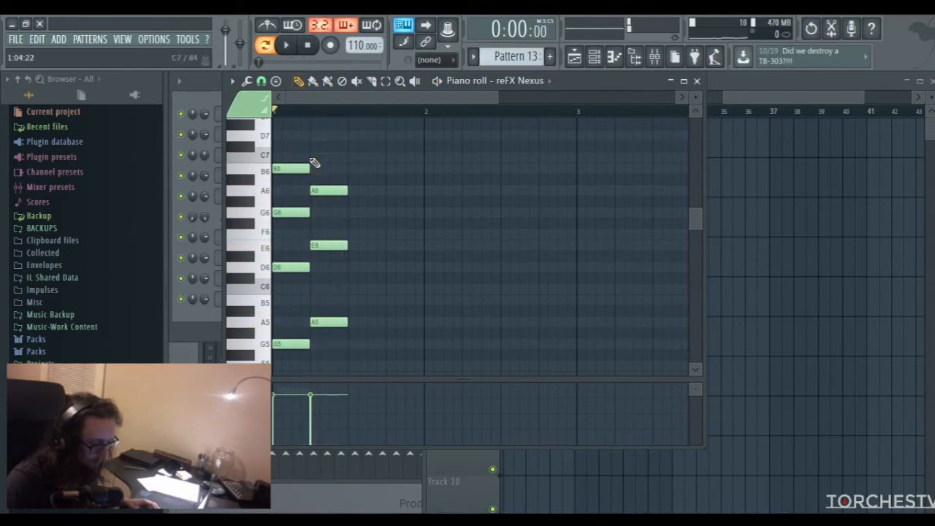
Add a C7 on top of the beat 2 chord in Pattern 13 and audition the chords
left_click(312, 158)
right_click(328, 158)
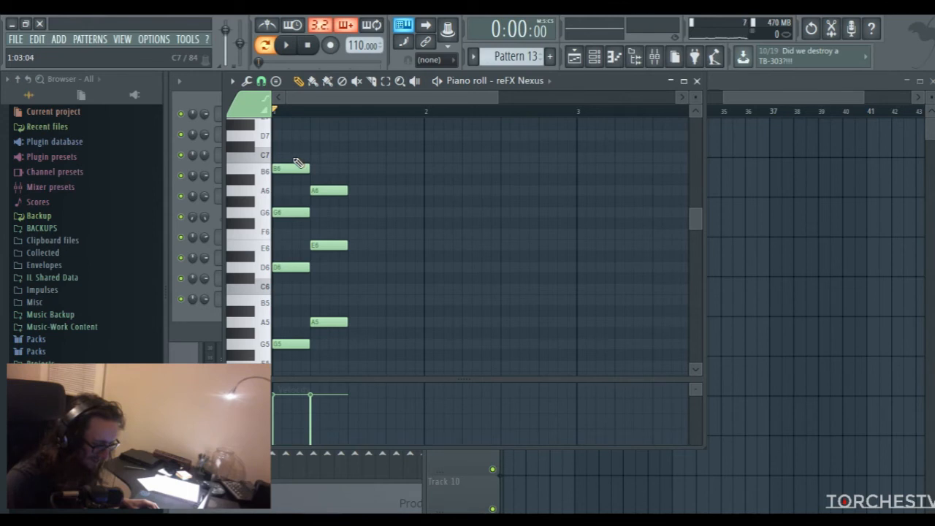
left_click(318, 158)
key("space")
key("space")
Stretch all notes of both chords to two beats each, filling the bar, and audition the result
key("ctrl+a")
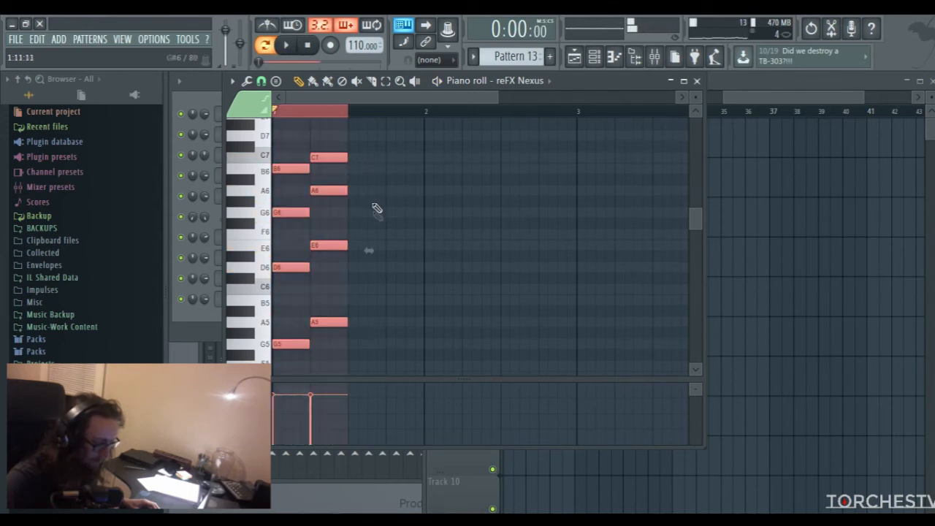
left_click_drag(367, 251, 441, 255)
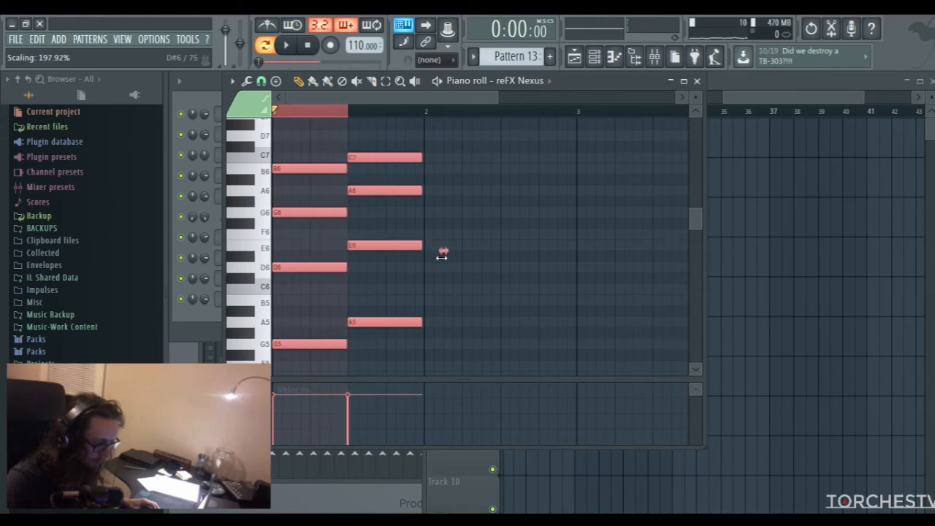
key("space")
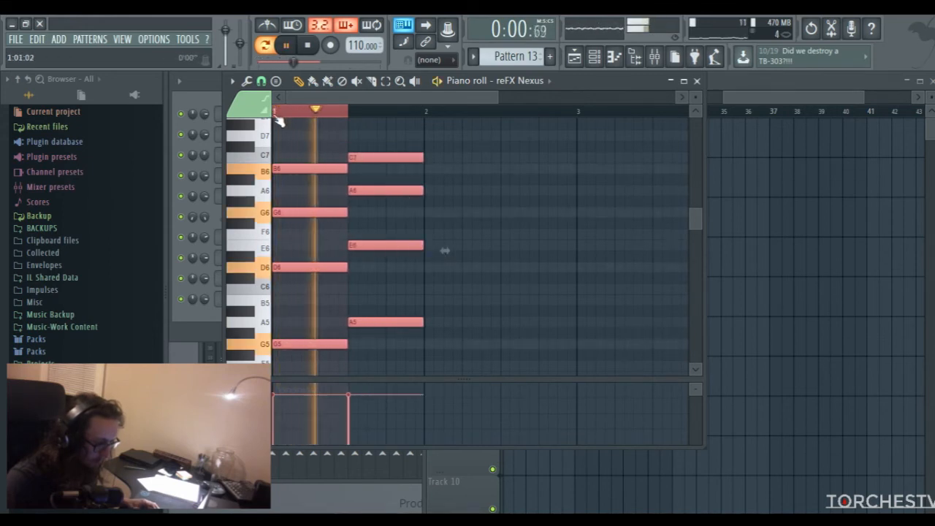
double_click(279, 114)
key("space")
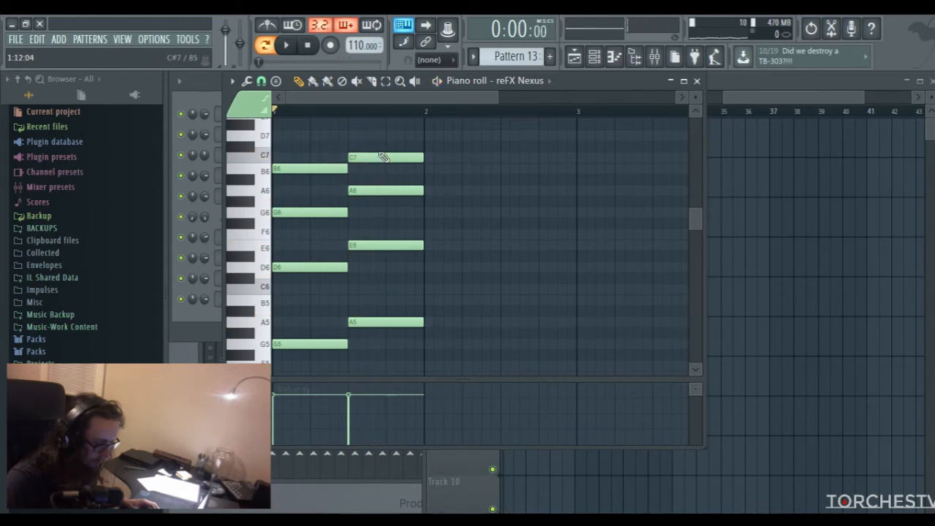
Replace the first chord with two-beat A5, E6, A6 and C7 notes at the start of the bar
right_click(322, 168)
right_click(319, 213)
right_click(319, 268)
right_click(322, 343)
scroll(295, 326, "down", 1)
left_click(279, 295)
scroll(270, 302, "up", 1)
scroll(271, 302, "up", 1)
left_click_drag(276, 252, 277, 282)
left_click(278, 228)
left_click(277, 195)
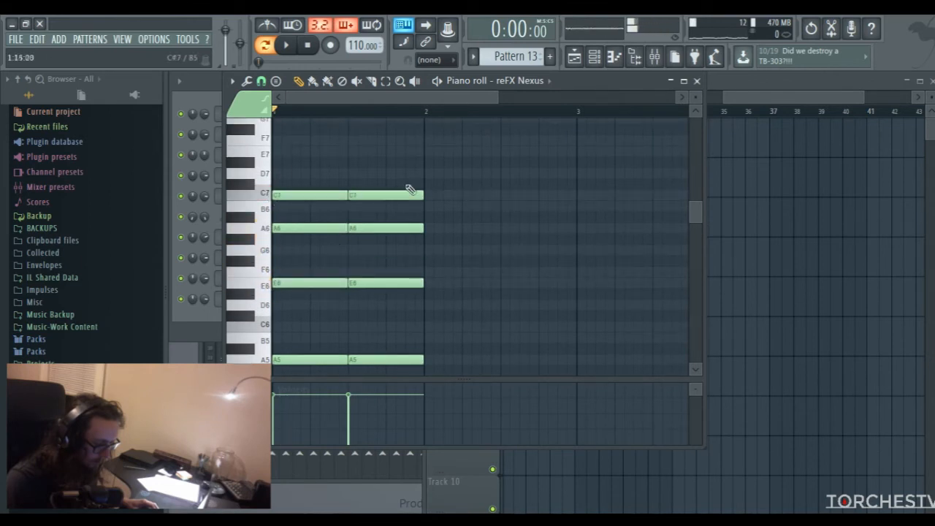
Replace the second chord with two-beat G5, D6, G6 and B6 notes starting on beat 3
right_click(397, 195)
right_click(399, 228)
right_click(401, 283)
right_click(403, 359)
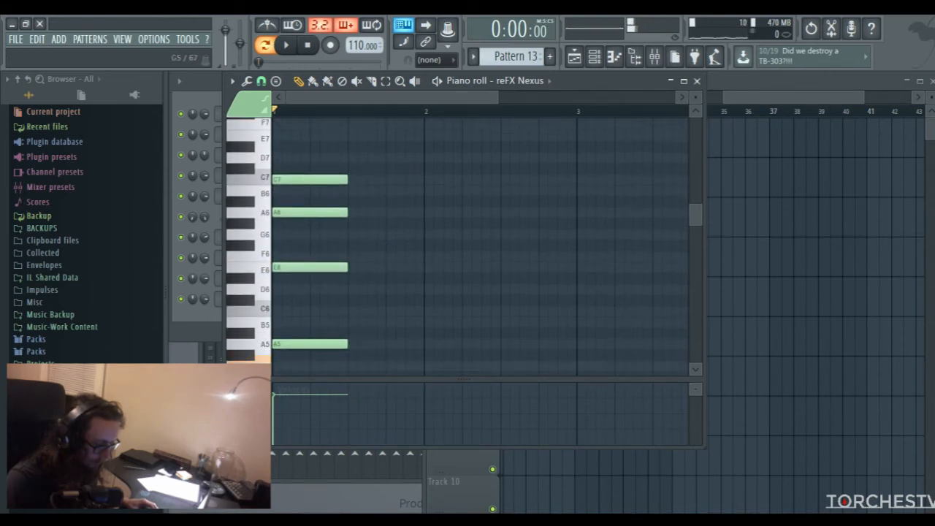
left_click(354, 365)
left_click_drag(355, 300, 354, 289)
left_click(350, 245)
left_click_drag(349, 244, 351, 234)
left_click(346, 193)
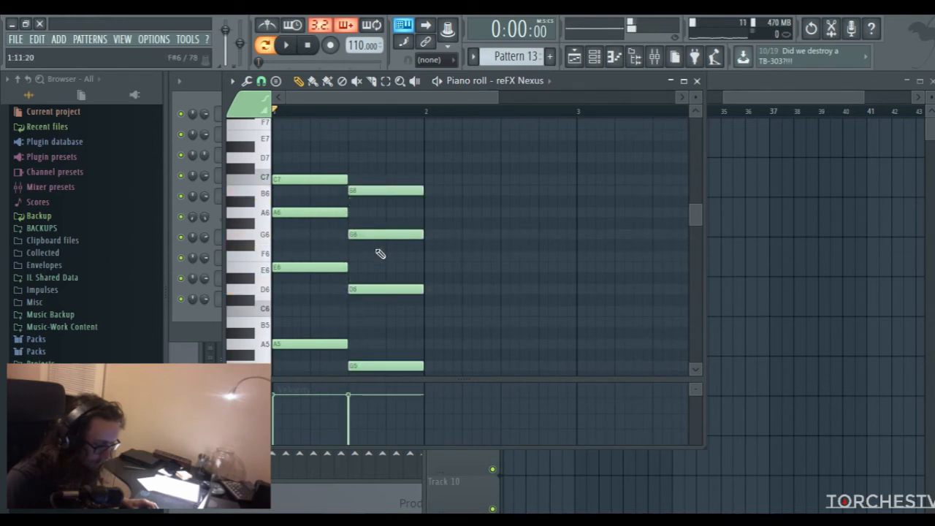
Audition the single G5 and B5 keys on the reFX Nexus keyboard
scroll(362, 285, "down", 2)
left_click(263, 337)
left_click(264, 339)
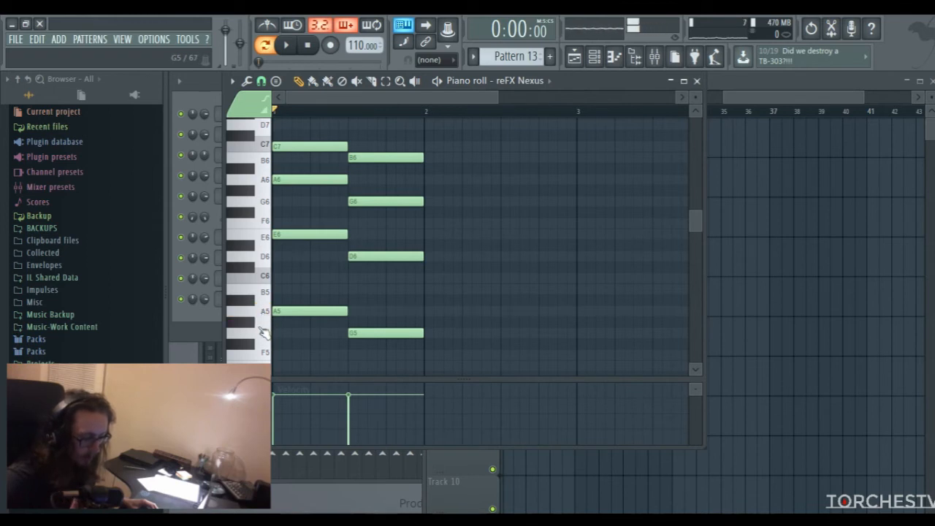
left_click(263, 294)
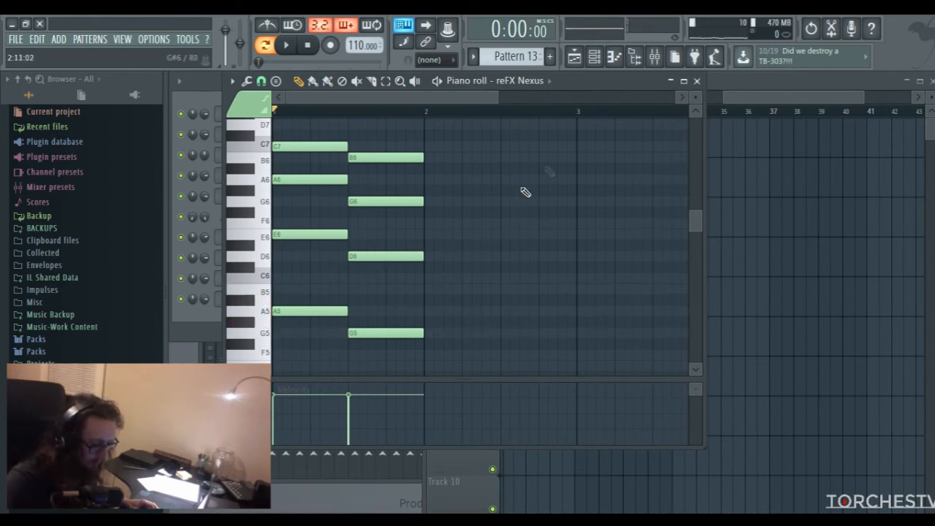
Place a Pattern 13 clip on Track 4 at bar 33, right after the last Pattern 8 clip
left_click(697, 80)
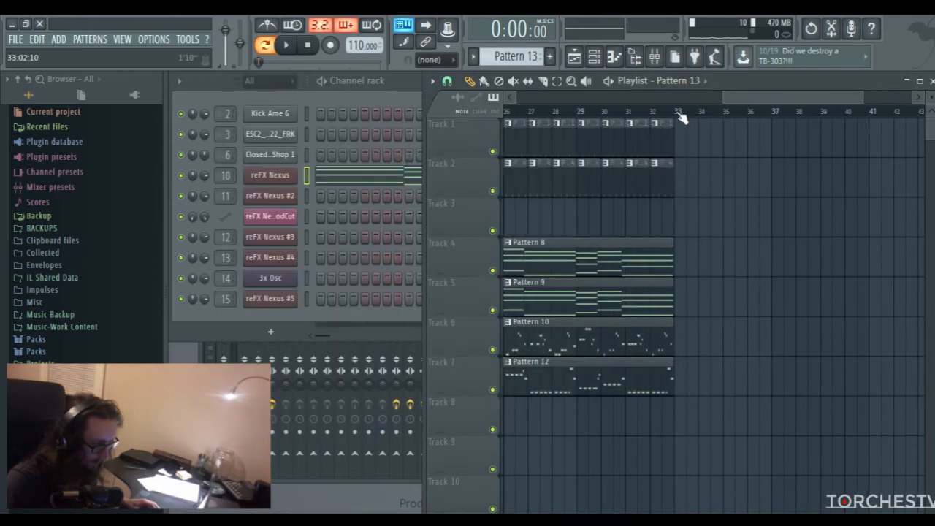
left_click(680, 250)
left_click_drag(741, 100, 755, 100)
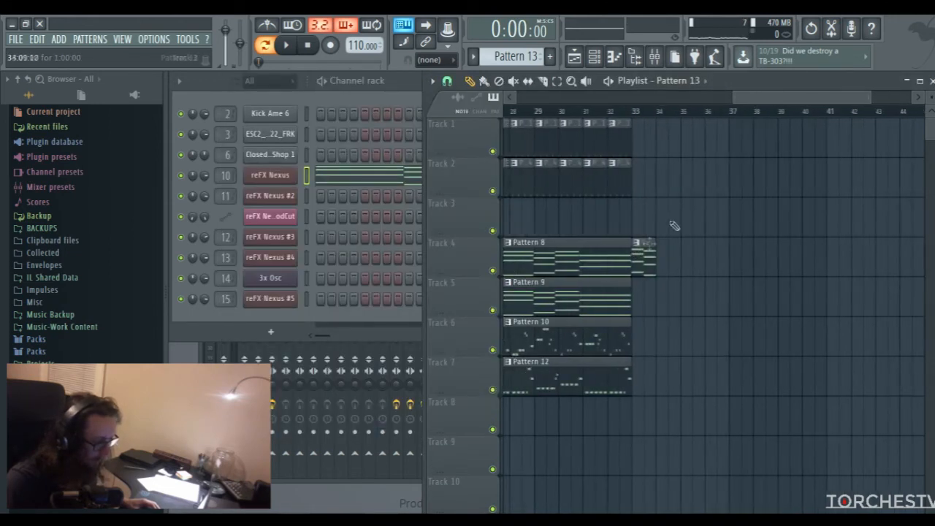
Copy all chord notes of Pattern 13 from reFX Nexus to the start of the reFX Nexus #2 piano roll
double_click(640, 266)
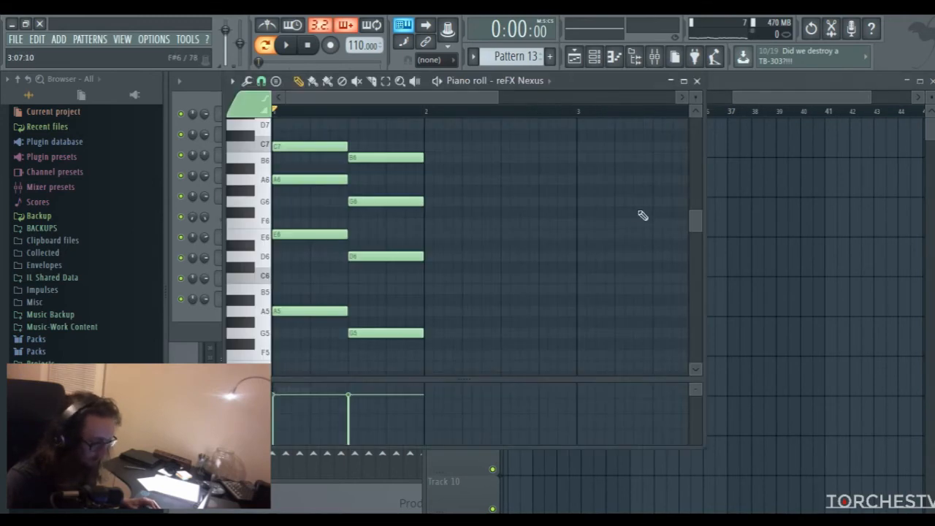
key("ctrl+a")
key("F6")
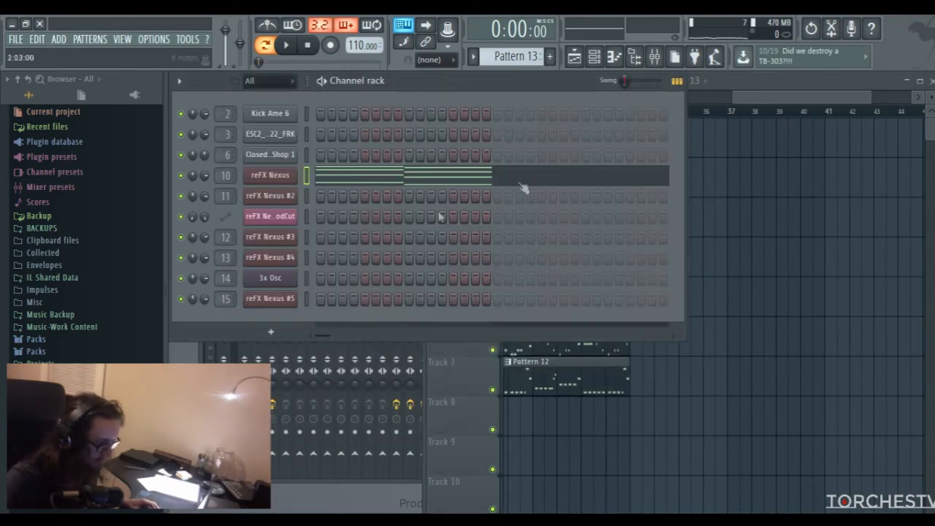
right_click(311, 195)
left_click(326, 196)
key("ctrl+v")
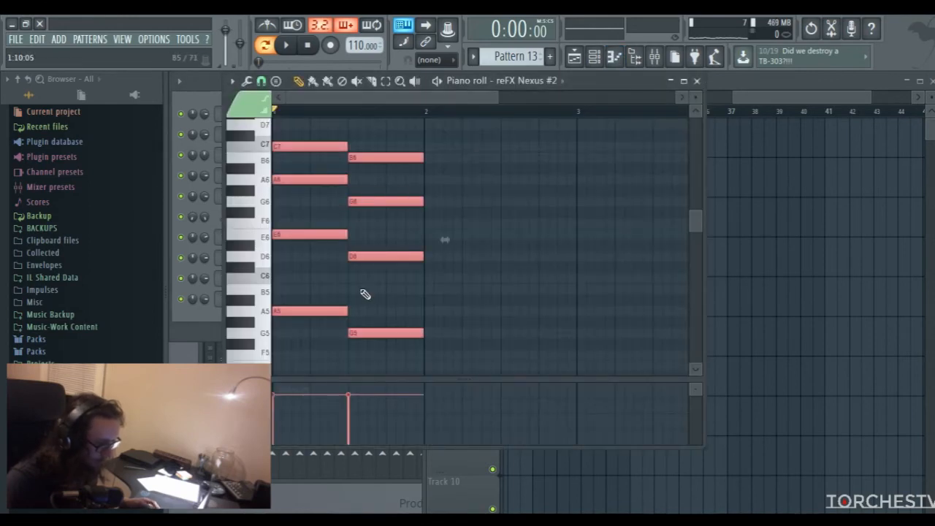
left_click(696, 80)
Play the arrangement from bar 33 to hear the layered chord transition
left_click(683, 118)
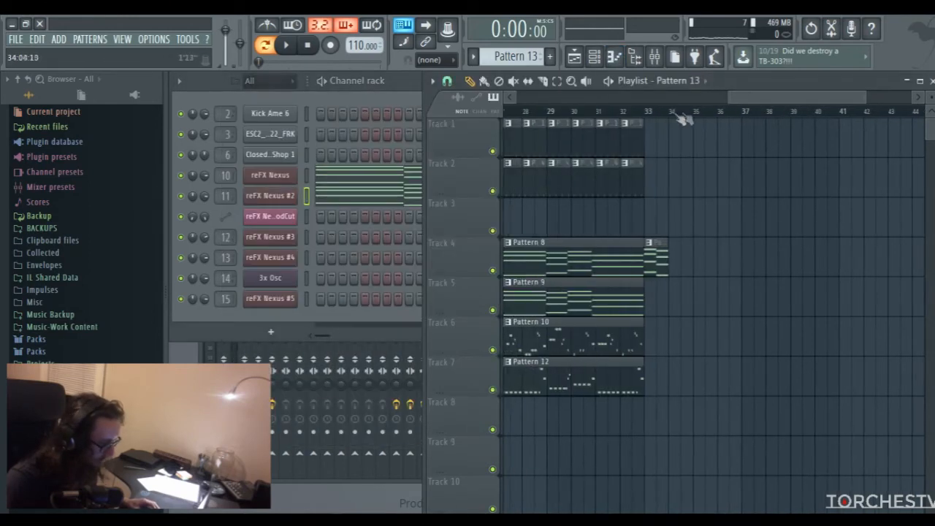
left_click(648, 112)
key("space")
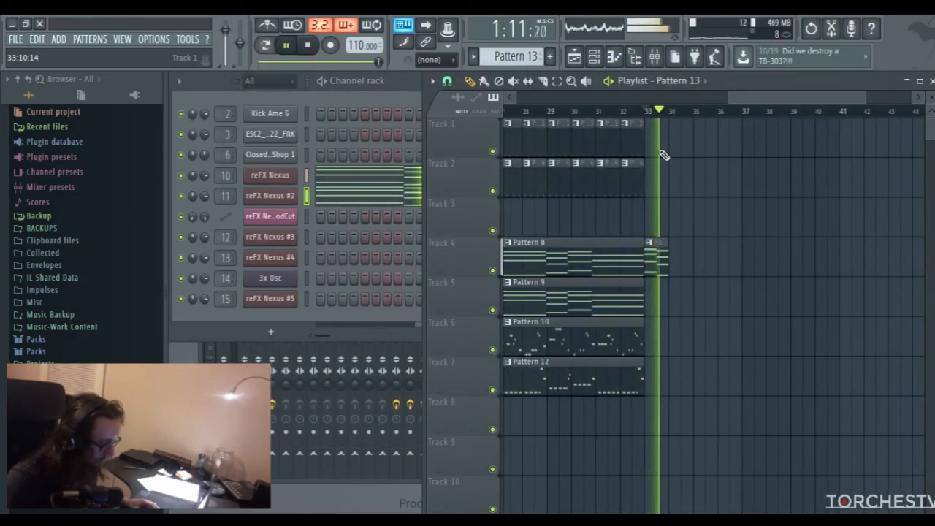
key("space")
Duplicate the clips from bar 9 through the Pattern 13 clip, without the automation, and move the copies to start at bar 34
left_click_drag(745, 98, 501, 114)
left_click_drag(652, 104, 854, 99)
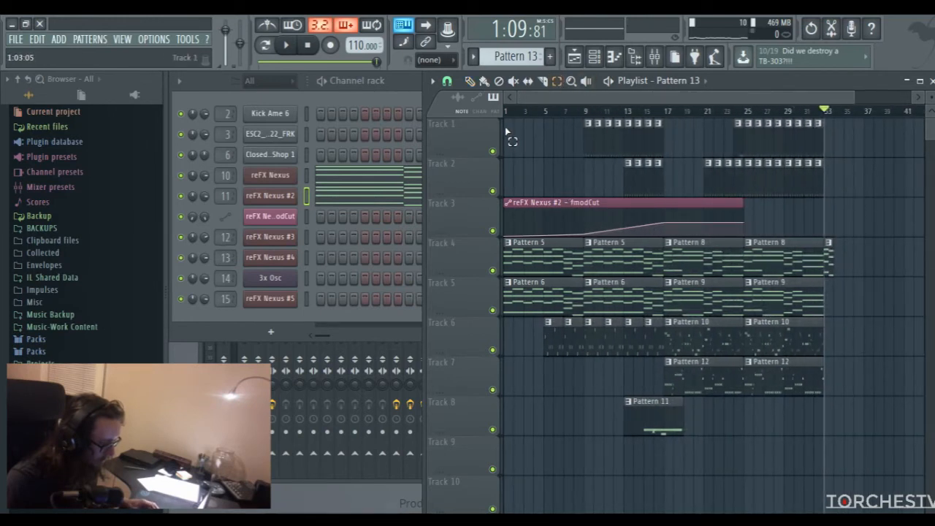
left_click_drag(588, 137, 672, 184)
left_click_drag(588, 261, 840, 367)
left_click_drag(686, 137, 837, 180)
mouse_move(700, 101)
left_mouse_down()
mouse_move(792, 94)
mouse_move(637, 103)
left_mouse_up()
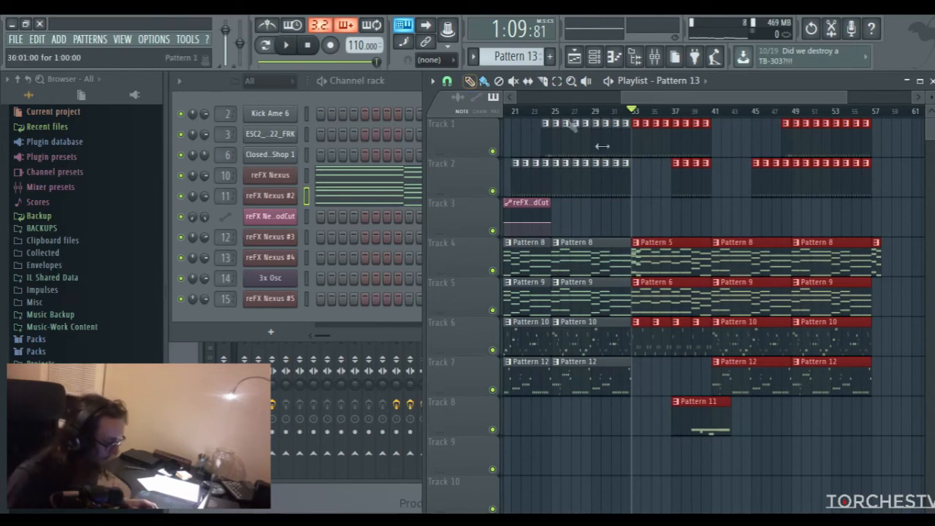
left_click_drag(656, 254, 665, 255)
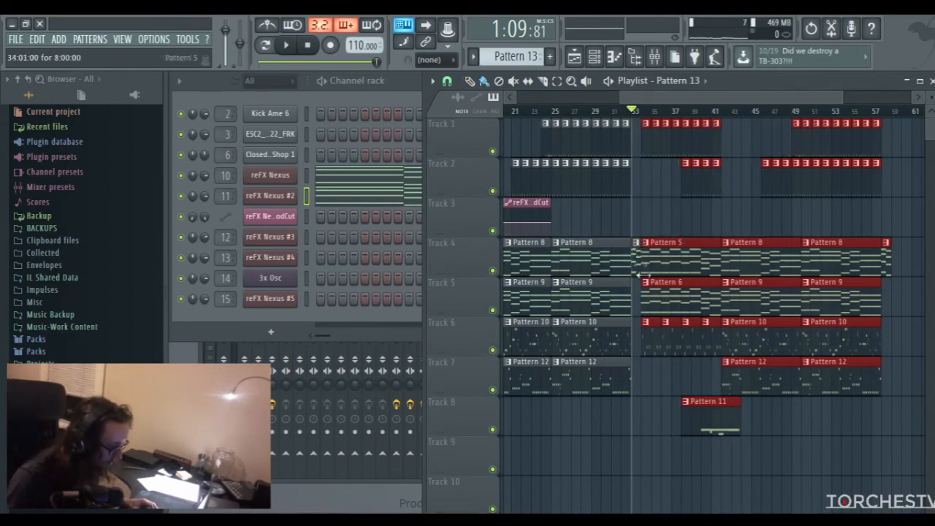
scroll(730, 292, "right", 2)
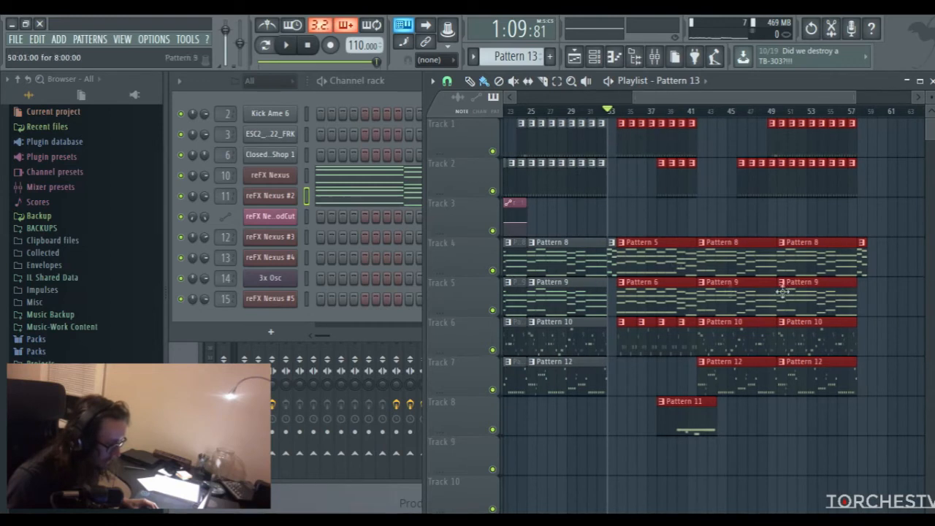
Deselect the copied clips and extend the reFX Nexus #2 fmodCut automation clip on Track 3 to bar 58
left_click(470, 82)
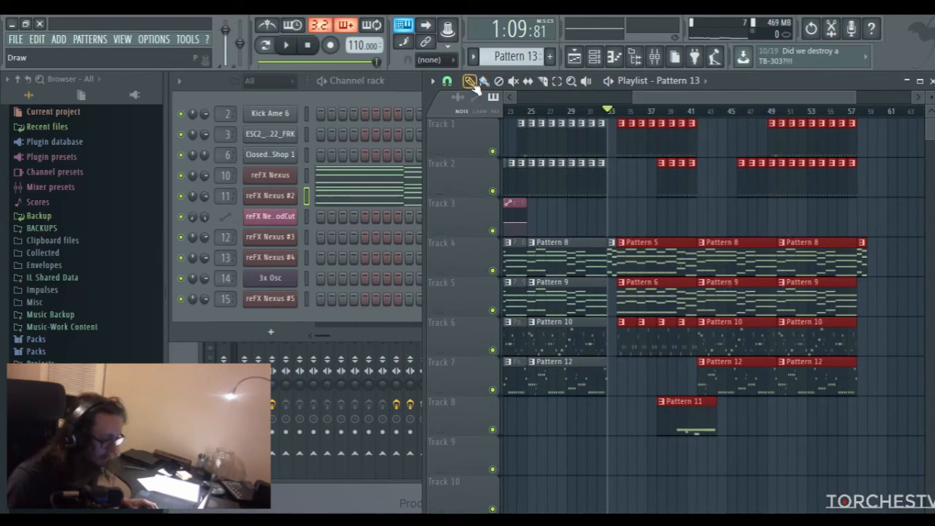
left_click(647, 113)
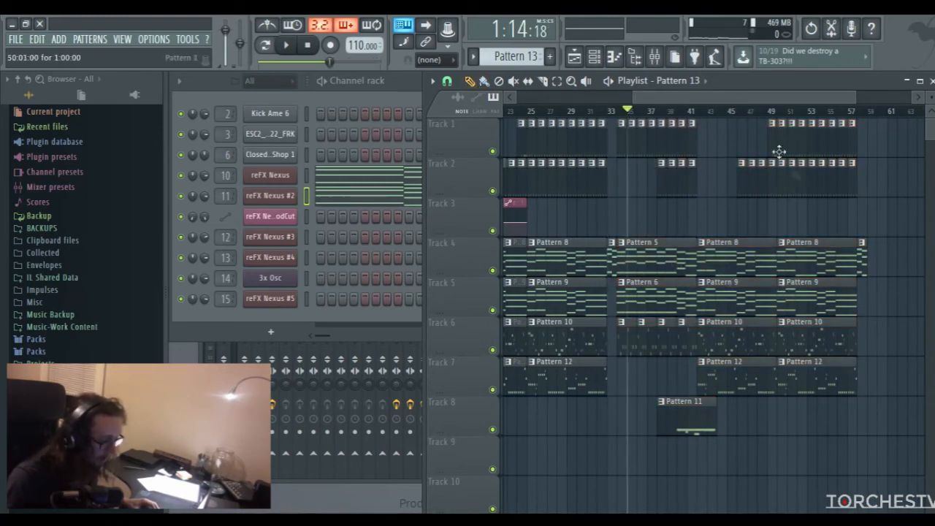
scroll(760, 139, "left", 8)
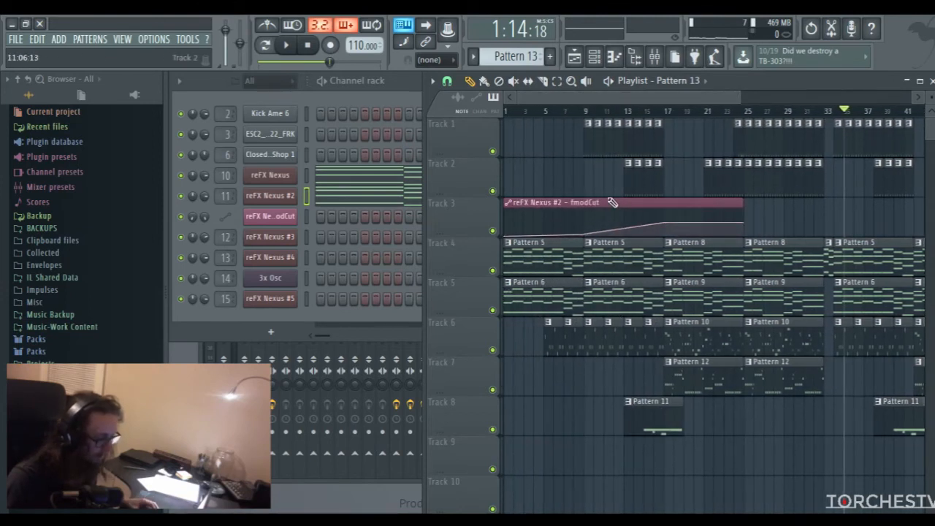
scroll(657, 168, "right", 5)
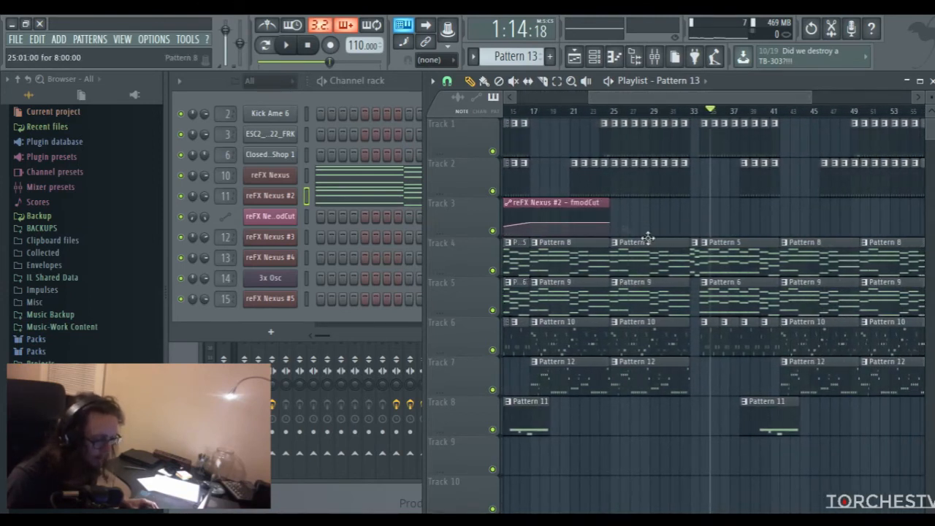
left_click_drag(613, 214, 878, 214)
scroll(679, 129, "left", 2)
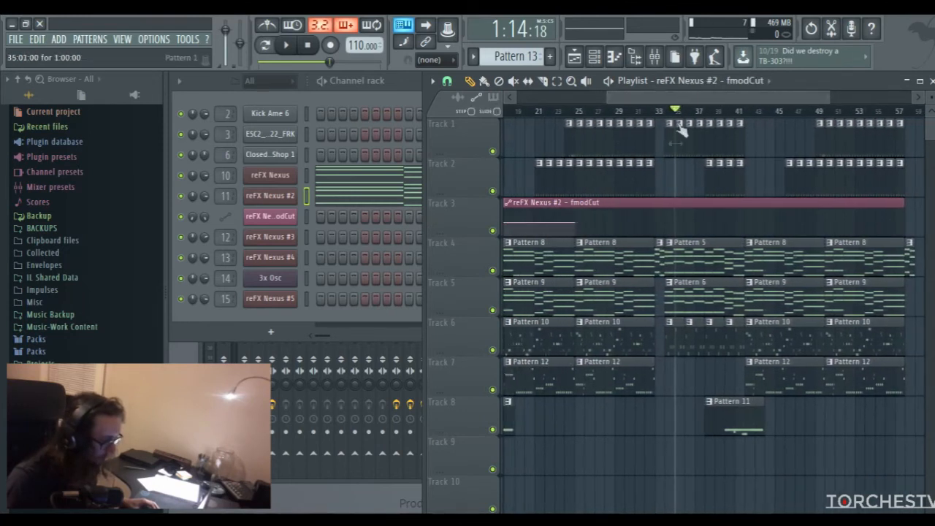
Shape the fmodCut automation to dip to 10% at bar 34, curve back up by bar 42, and hold level until bar 58
left_click(657, 222)
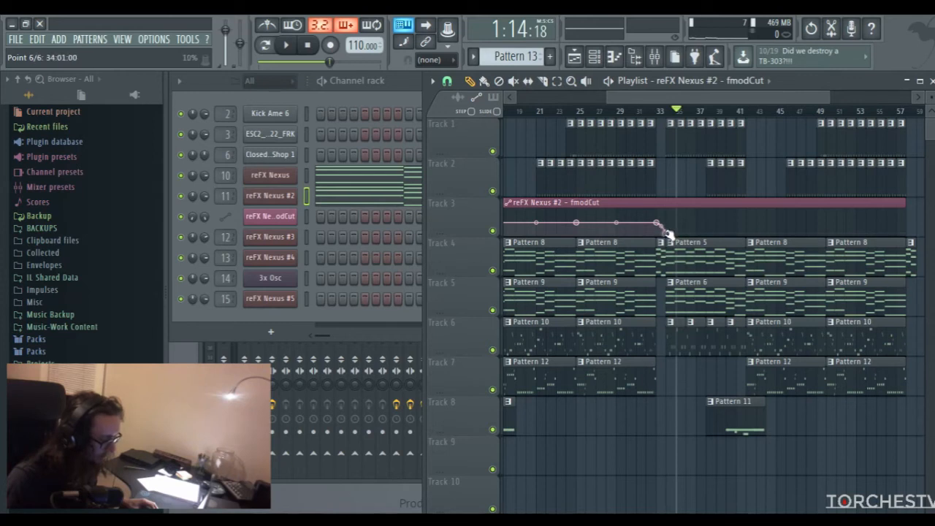
left_click(746, 228)
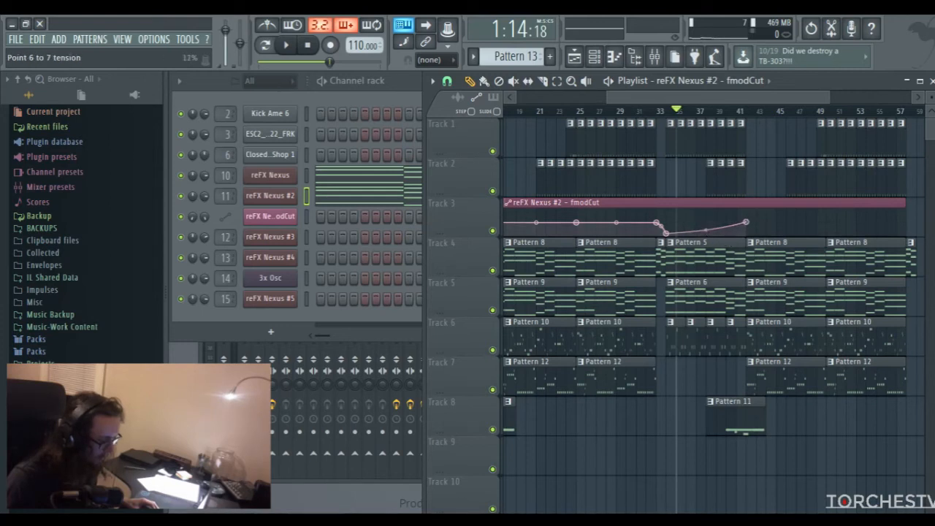
left_click(906, 222)
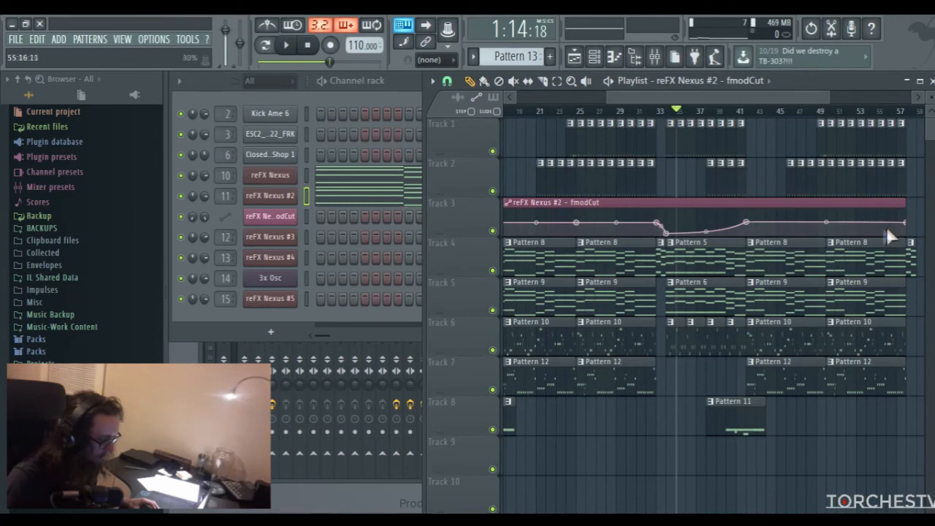
Play the arrangement from just before bar 33 to check the transition and the filter dip
left_click(650, 113)
key("space")
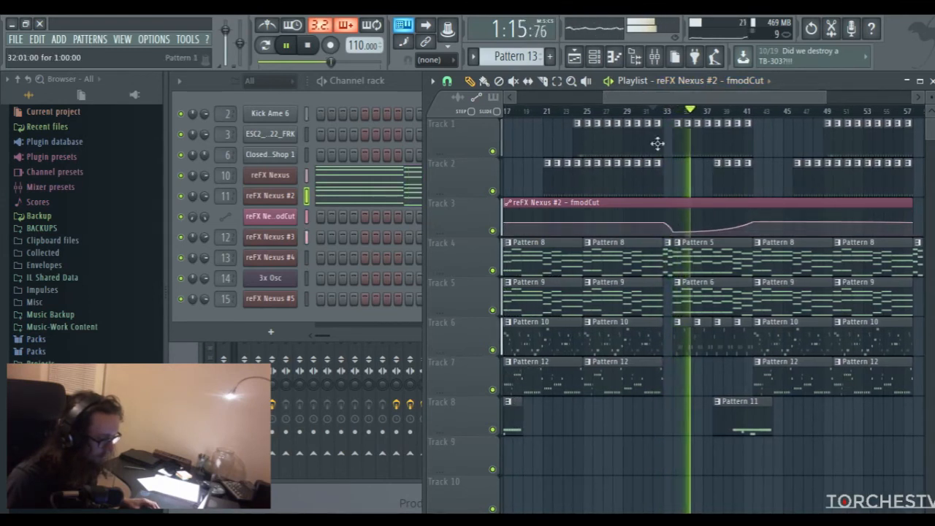
key("space")
left_click_drag(665, 100, 660, 103)
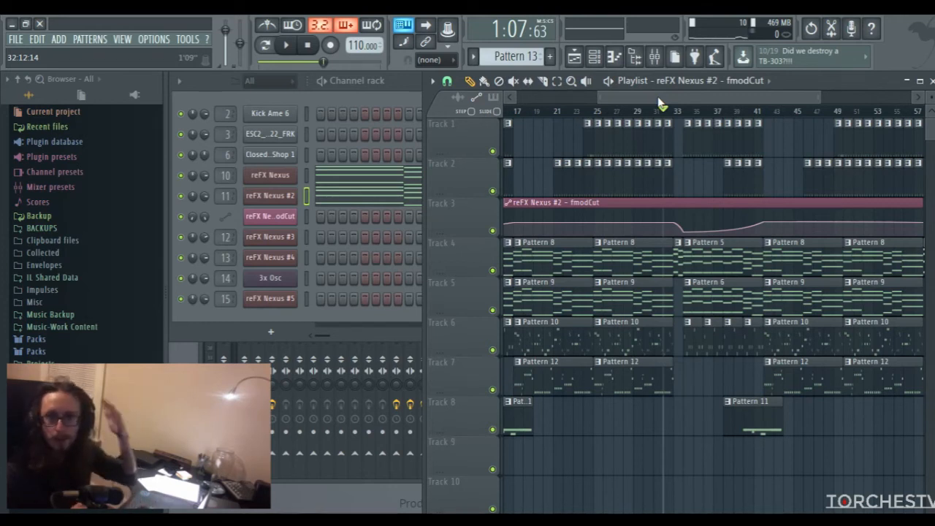
left_click_drag(687, 98, 692, 97)
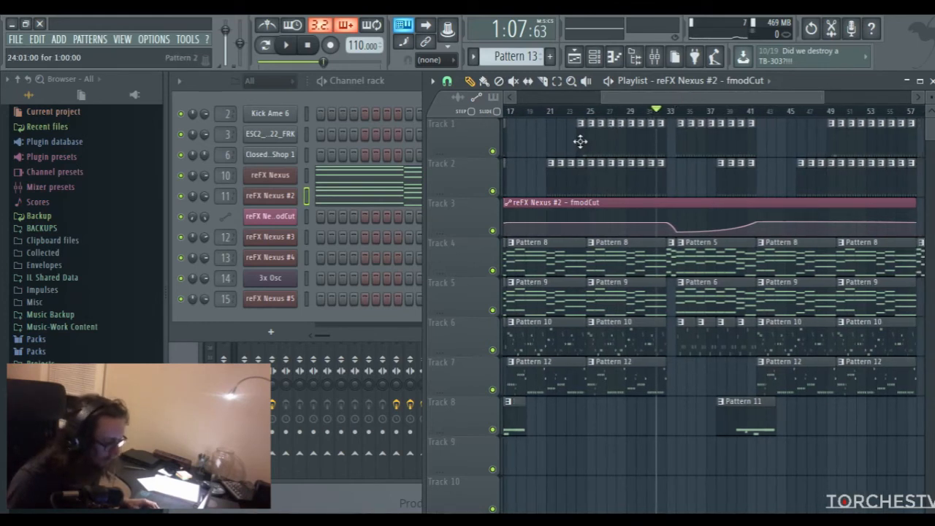
Place a Pattern 2 clip at bar 33 on Track 1, make it unique as a separate pattern, and open its step sequence
left_click(649, 140)
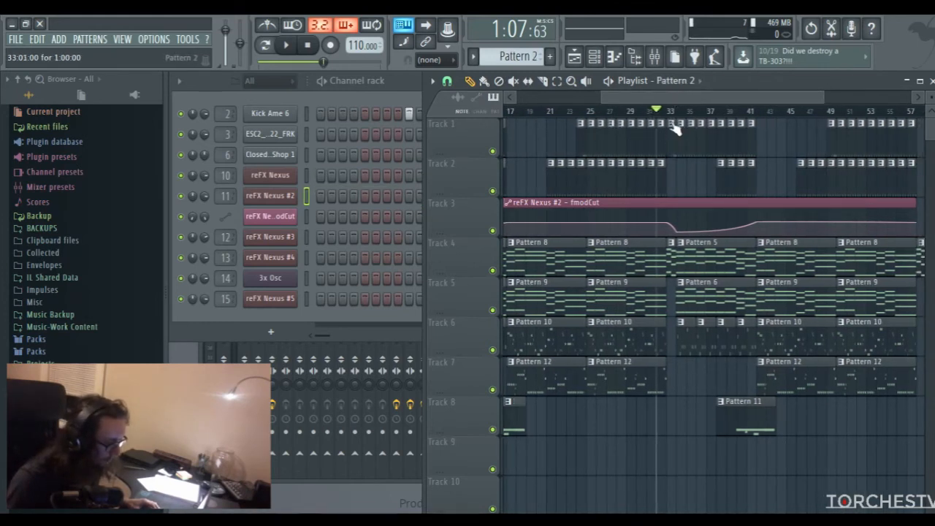
left_click(674, 125)
left_click(692, 212)
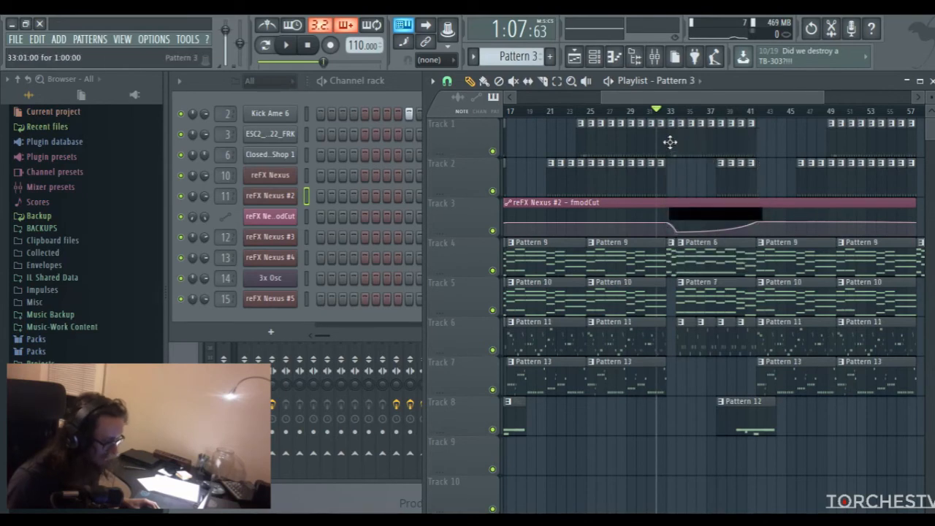
double_click(669, 142)
left_click(697, 81)
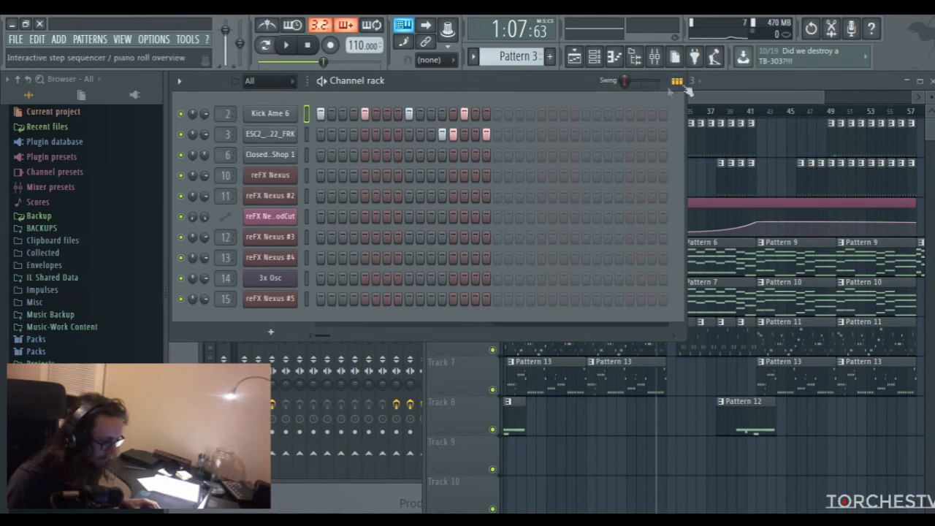
Place a Pattern 11 clip at bar 61 on Track 6 and slice it down to its first bar
left_click(701, 93)
left_click_drag(675, 101, 686, 101)
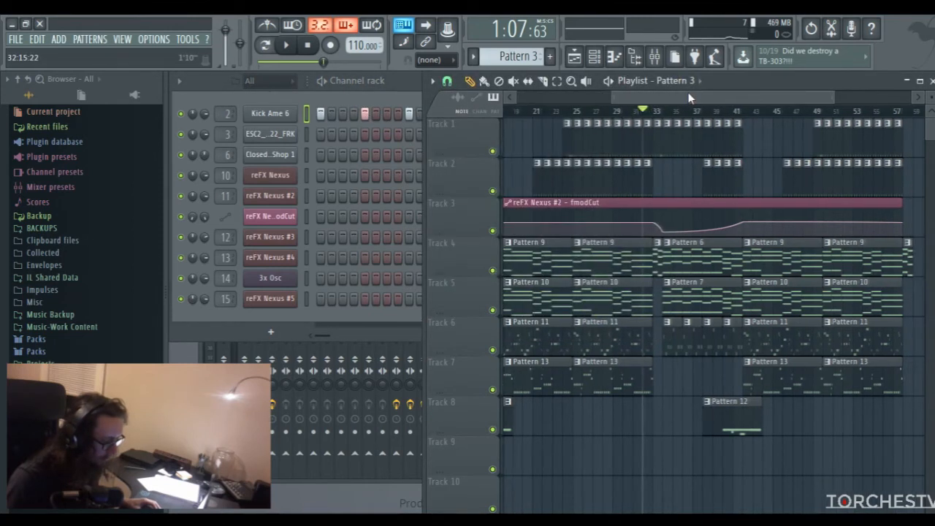
left_click(544, 83)
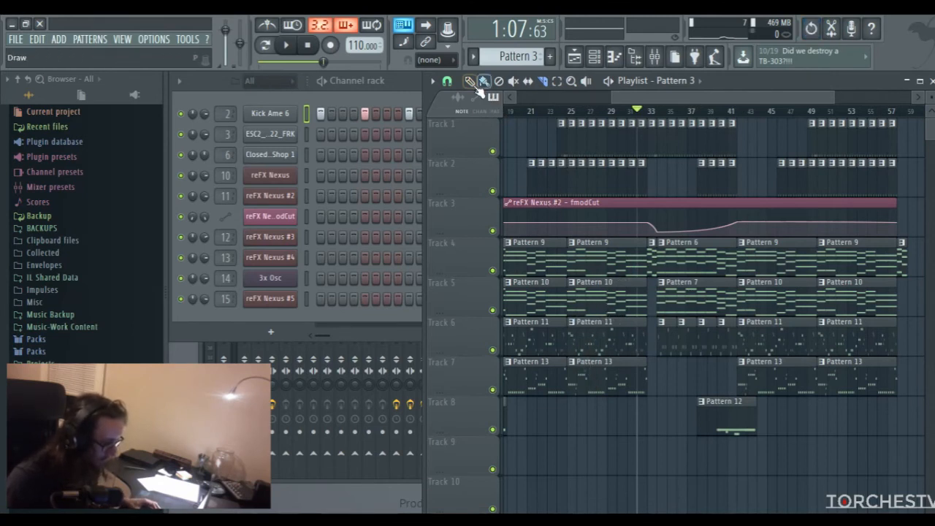
left_click(609, 352)
left_click_drag(693, 95, 740, 95)
left_click(815, 339)
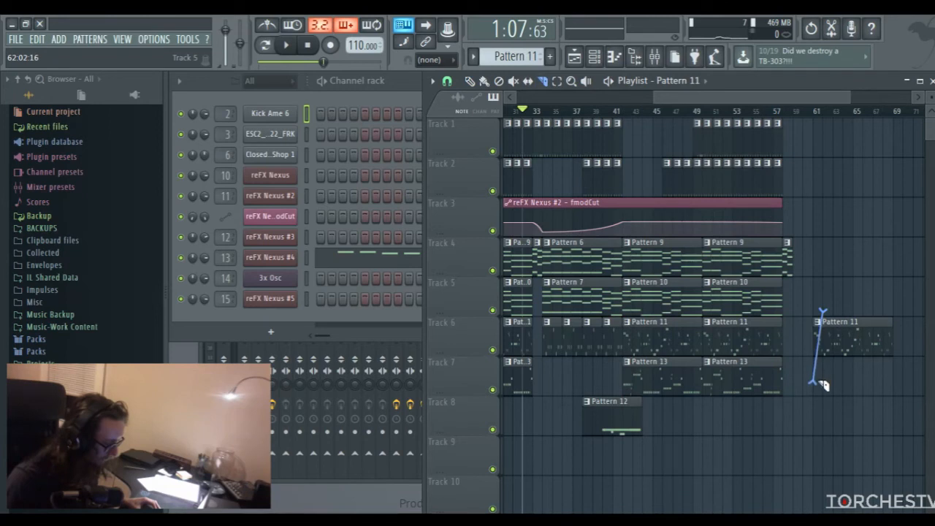
left_click_drag(685, 98, 674, 100)
right_click(884, 340)
Move the one-bar Pattern 11 slice to bar 33 on Track 6 and make it unique
left_click_drag(840, 333, 597, 335)
right_click(563, 333)
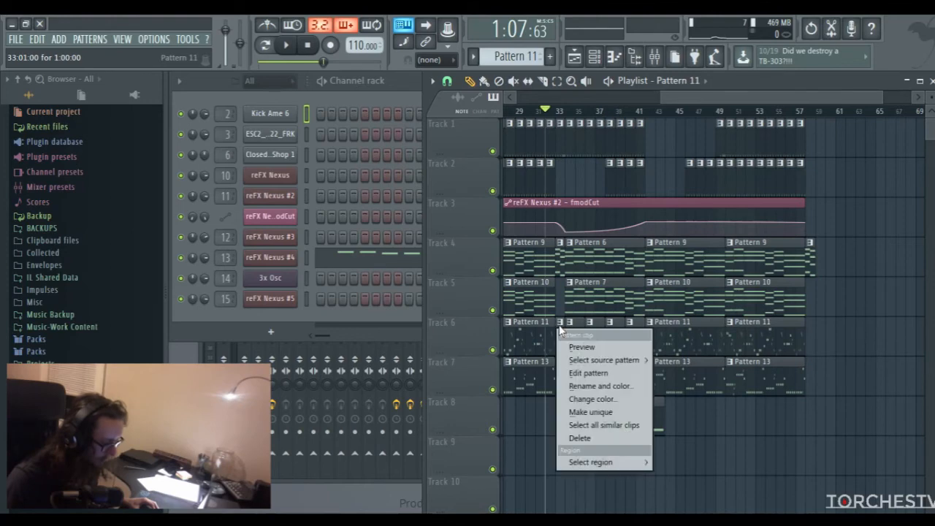
left_click(577, 412)
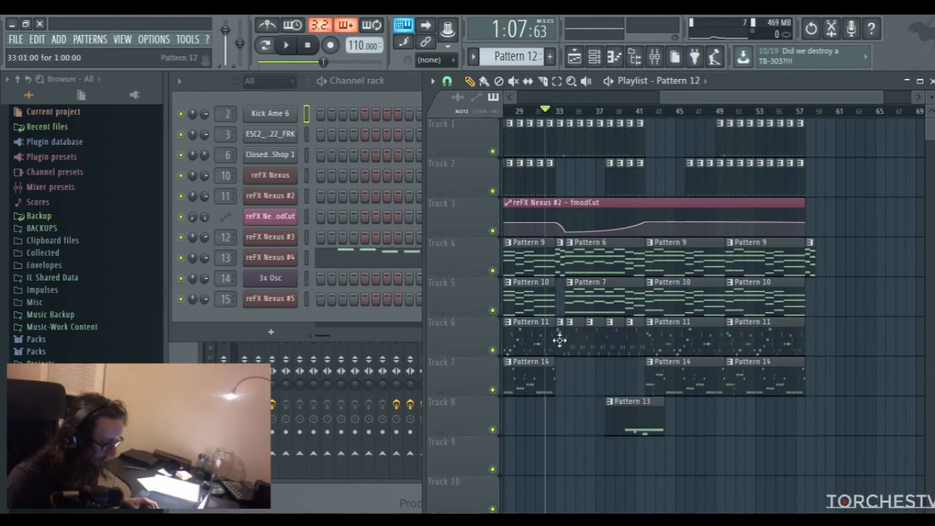
Set the first two notes of the unique bar 33 clip to F6 in the reFX Nexus #4 piano roll
double_click(558, 343)
left_click(300, 224)
left_click(315, 223)
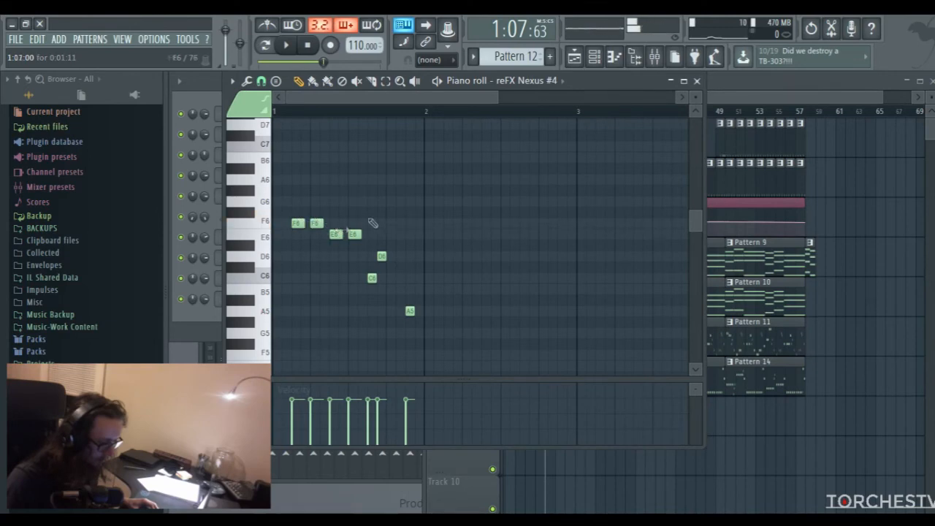
left_click(697, 81)
Play the arrangement from just before bar 33 to check the new melody clip
left_click(646, 118)
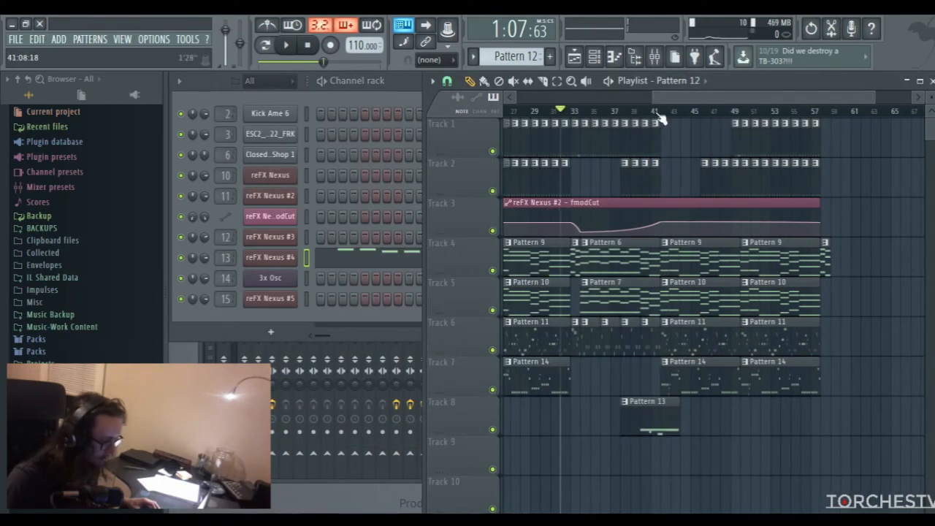
left_click_drag(684, 97, 672, 100)
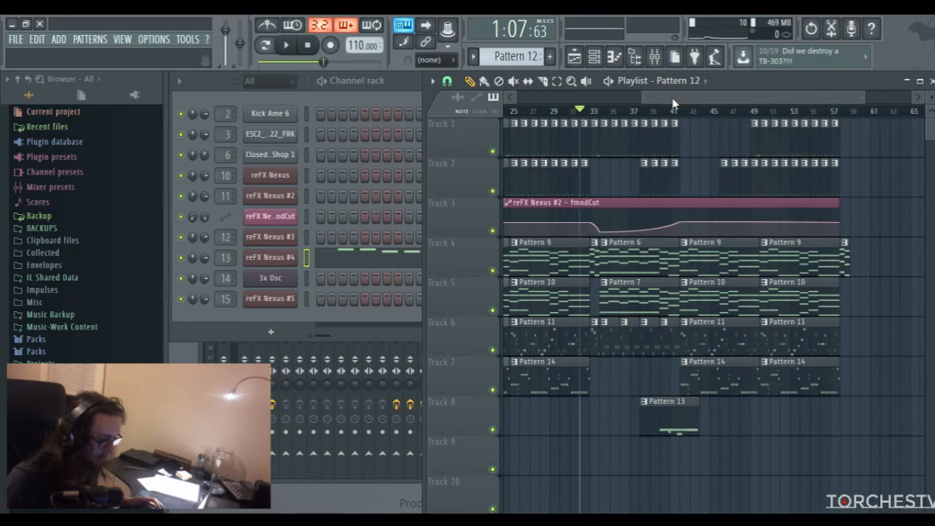
key("space")
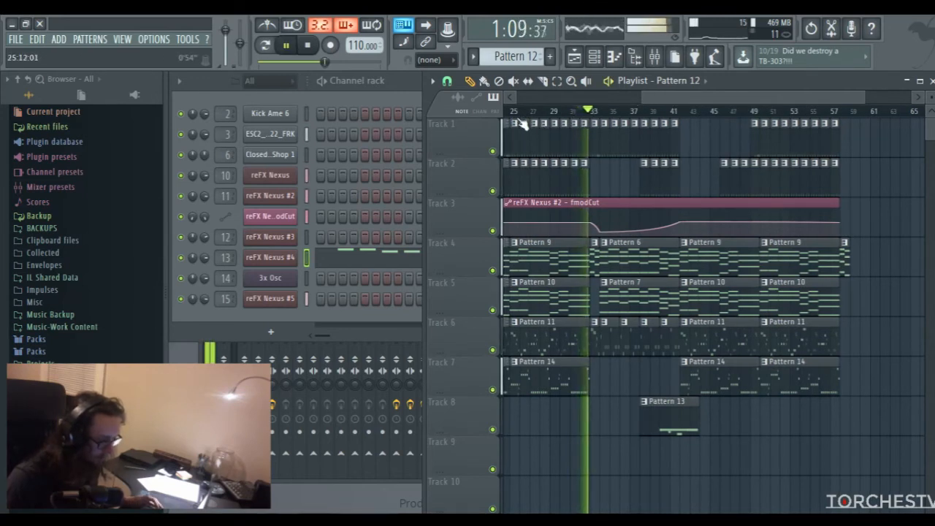
key("space")
Delete the closing A5 note from the bar 33 melody on reFX Nexus #4 and replay the transition
left_click(409, 255)
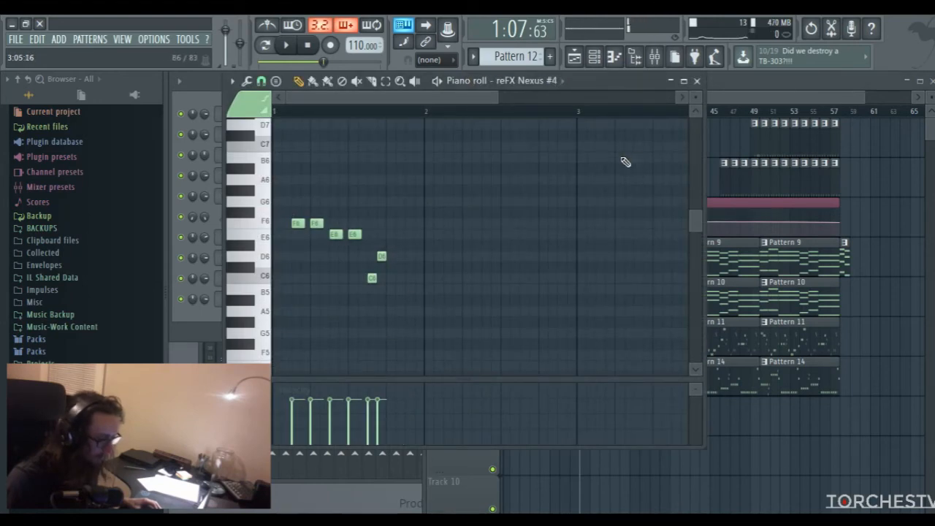
left_click(697, 81)
left_click_drag(699, 96, 695, 106)
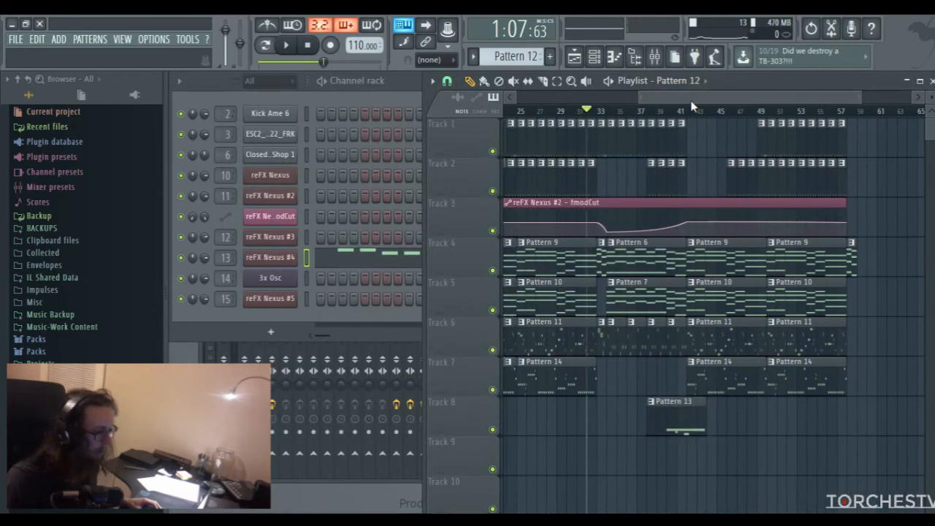
key("space")
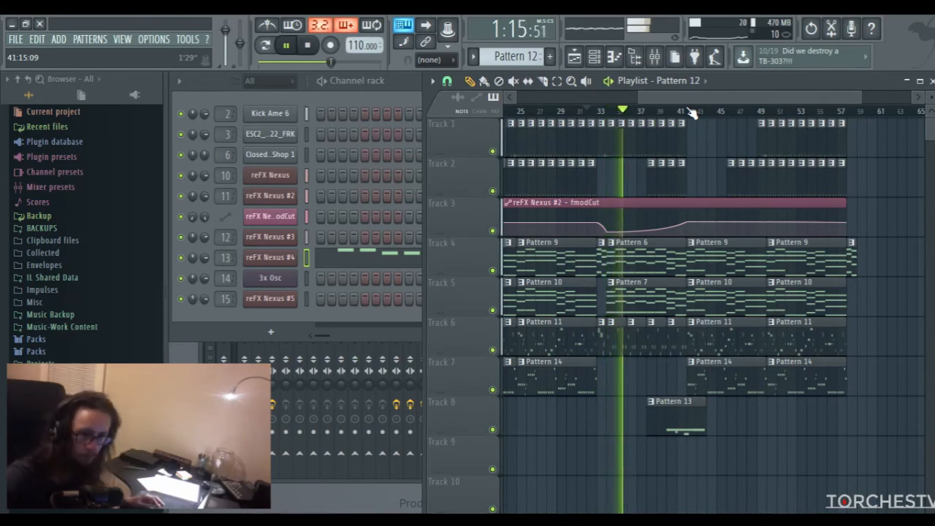
key("space")
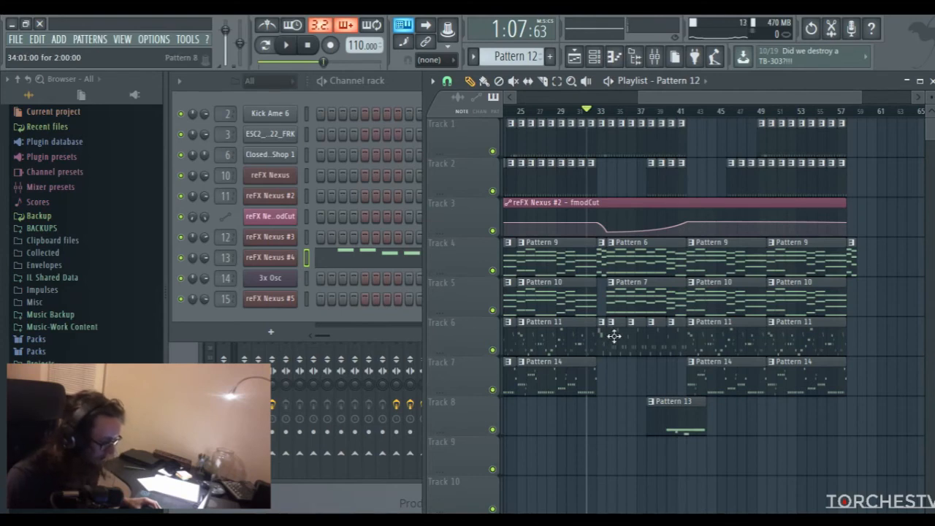
Examine the reFX Nexus #3 notes of the Pattern 8 clip at bar 34 on Track 6
double_click(614, 336)
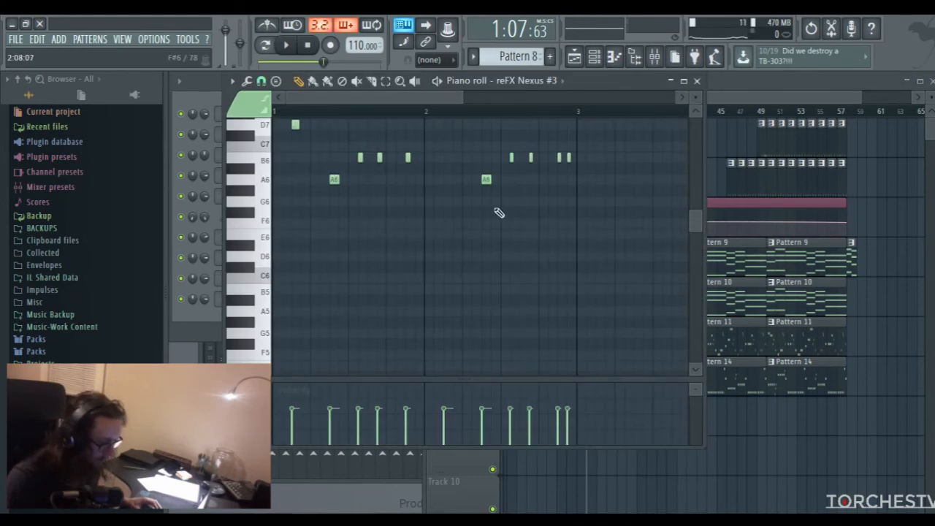
scroll(499, 213, "up", 3)
left_click(448, 201)
left_click(334, 277)
right_click(359, 256)
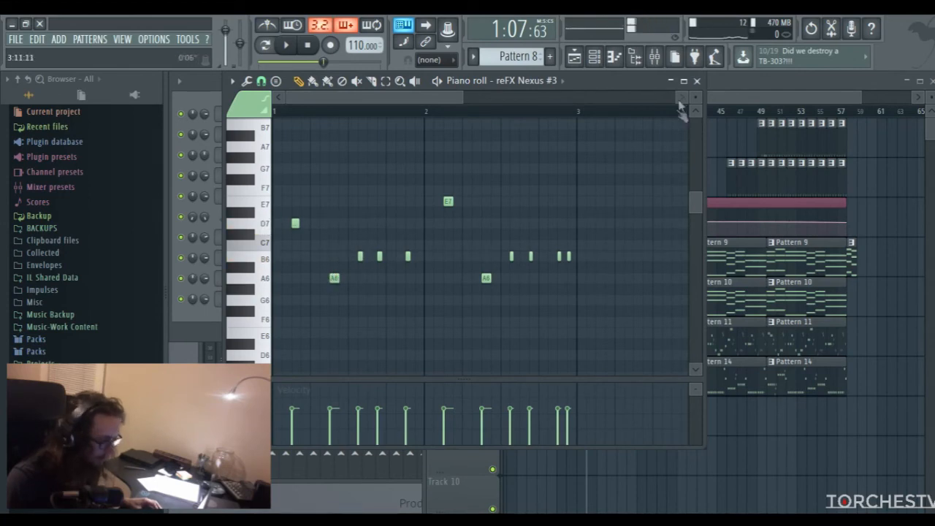
left_click(697, 81)
left_click(701, 87)
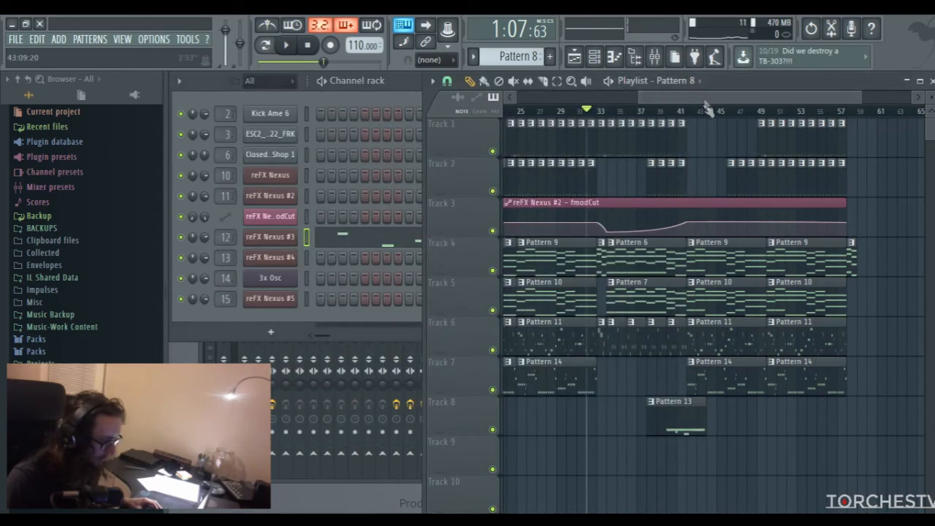
Reopen the bar 33 melody in the reFX Nexus #4 piano roll and audition the F6 and D6 keys
double_click(600, 336)
scroll(267, 314, "down", 4)
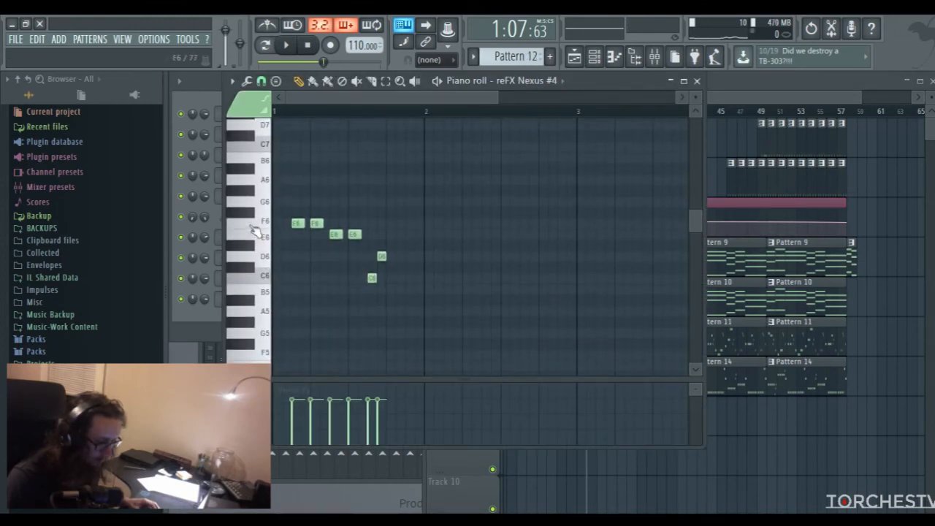
left_click(254, 232)
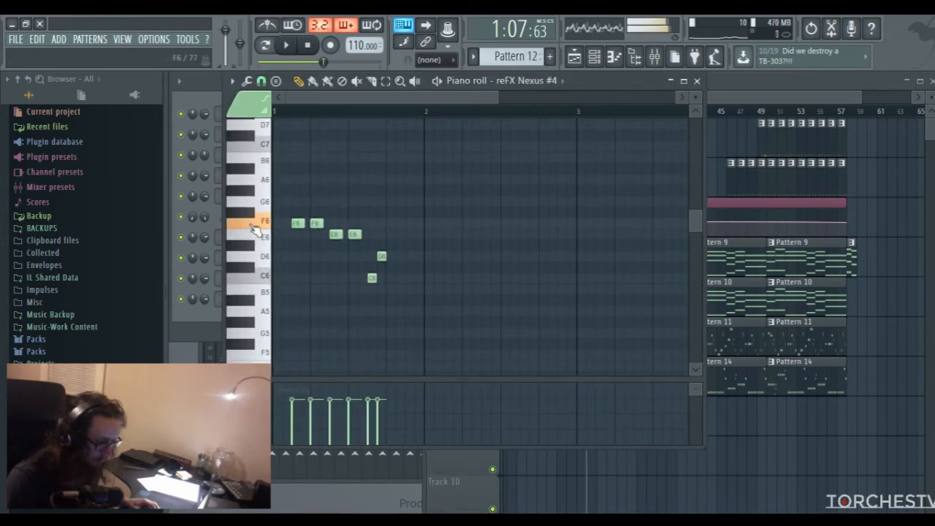
left_click(265, 261)
left_click(265, 262)
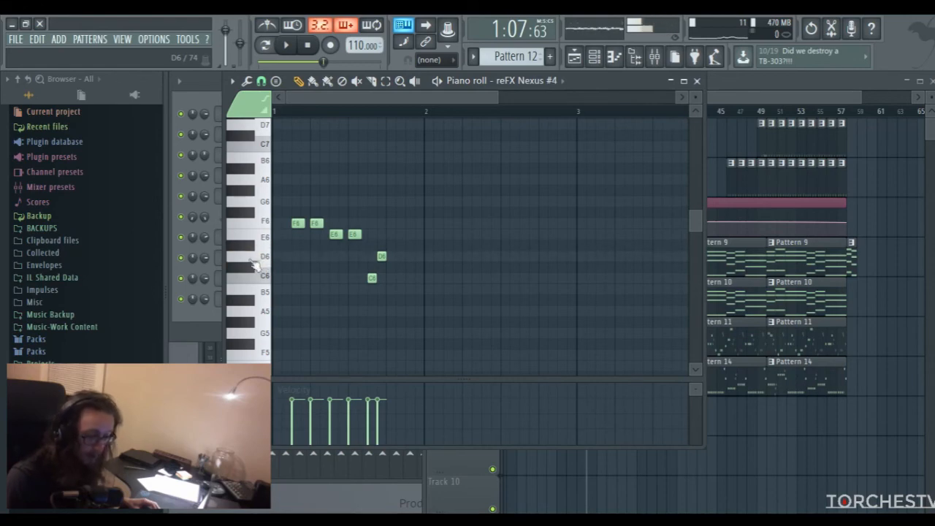
left_click(697, 80)
left_click(705, 95)
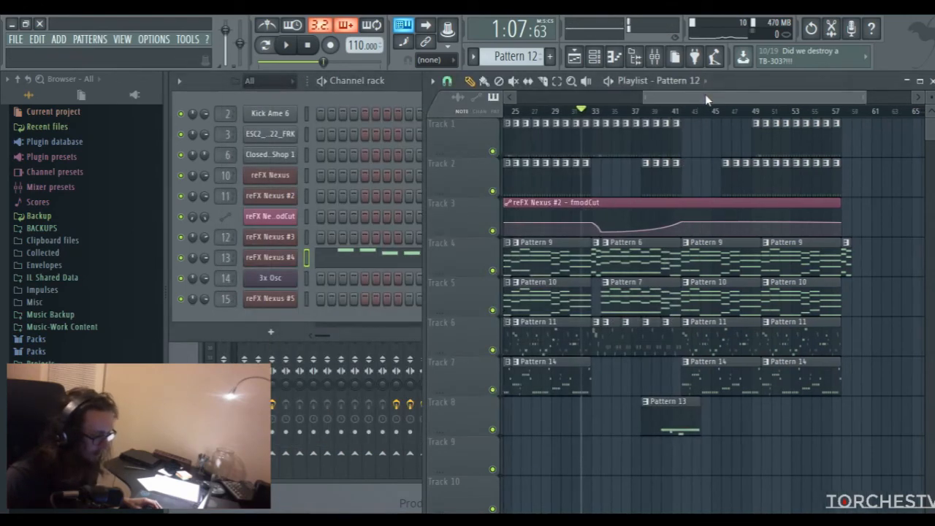
Play through the bar 33 transition into the following section to check how it sounds
key("space")
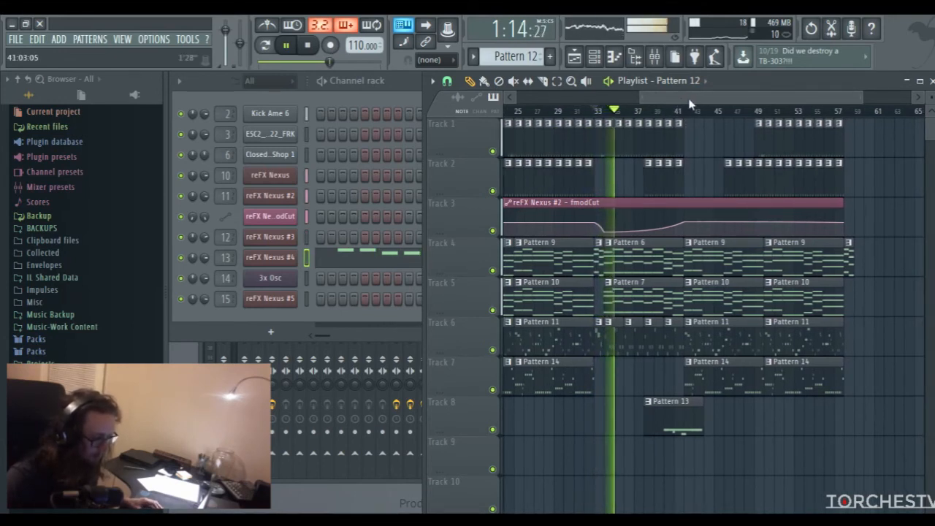
left_click_drag(671, 97, 641, 98)
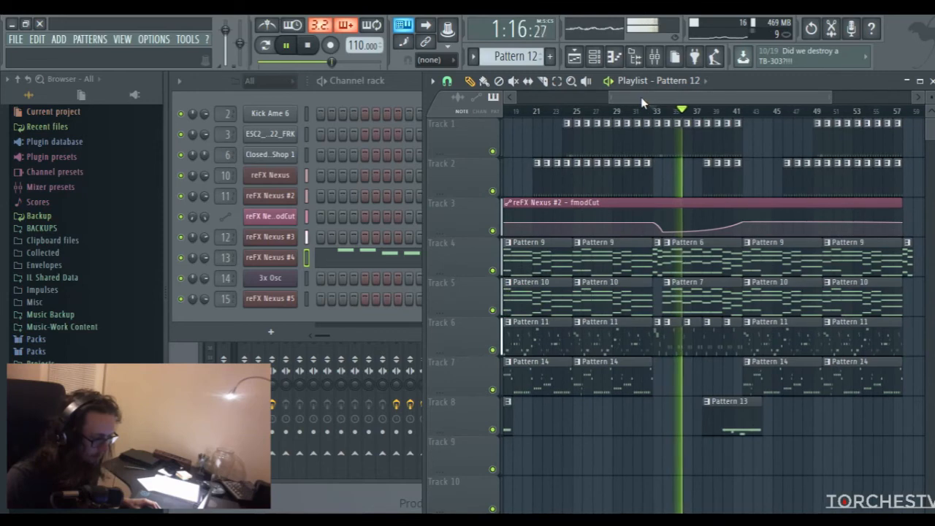
key("space")
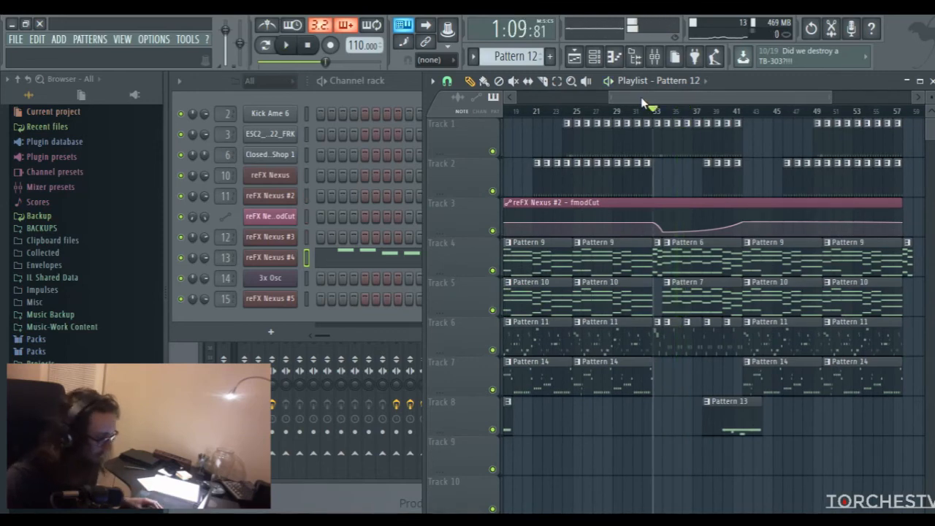
Review the arrangement from the start and the mixer, and set the playback position to bar 9
left_click_drag(840, 99, 639, 96)
left_click(608, 112)
left_click(330, 47)
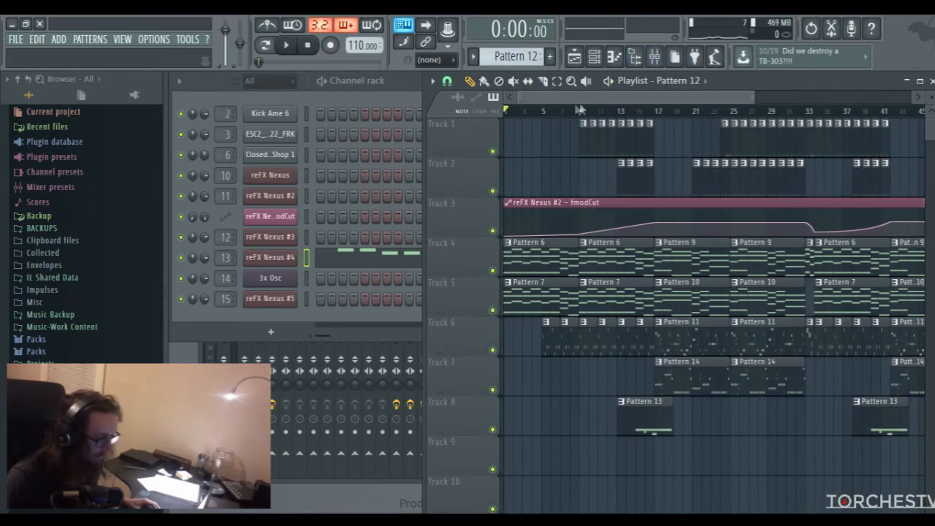
left_click_drag(751, 97, 801, 103)
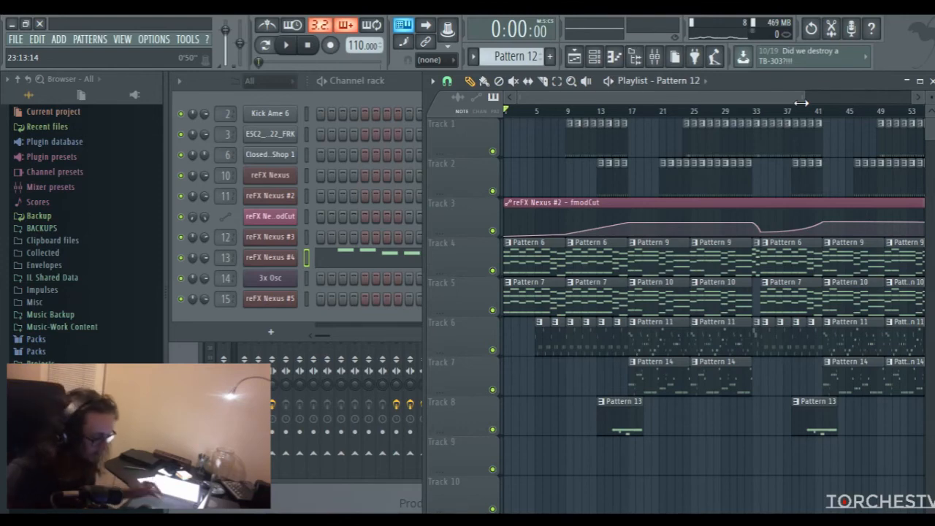
left_click(654, 56)
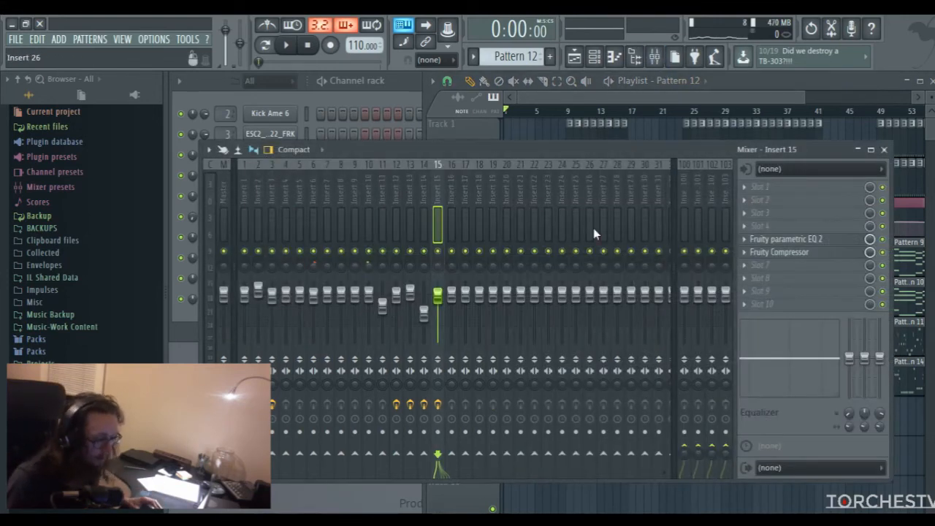
left_click(595, 94)
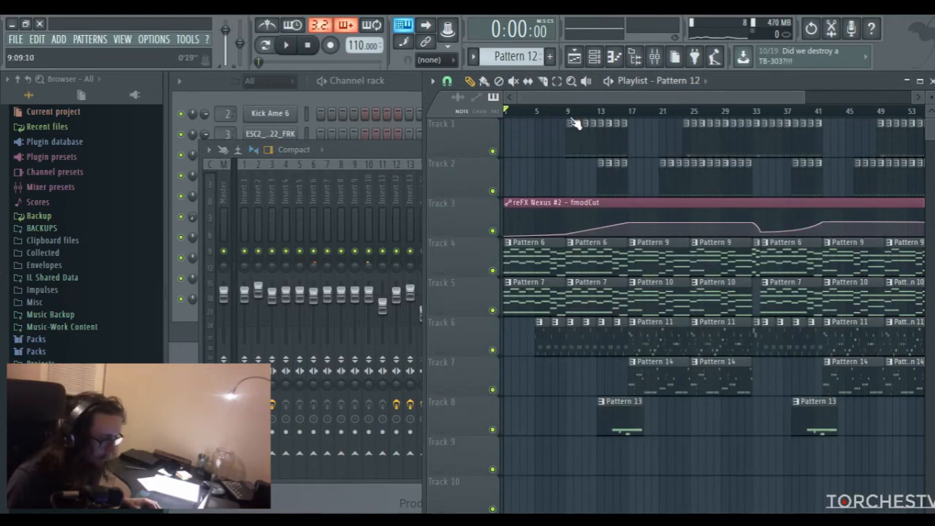
left_click(569, 112)
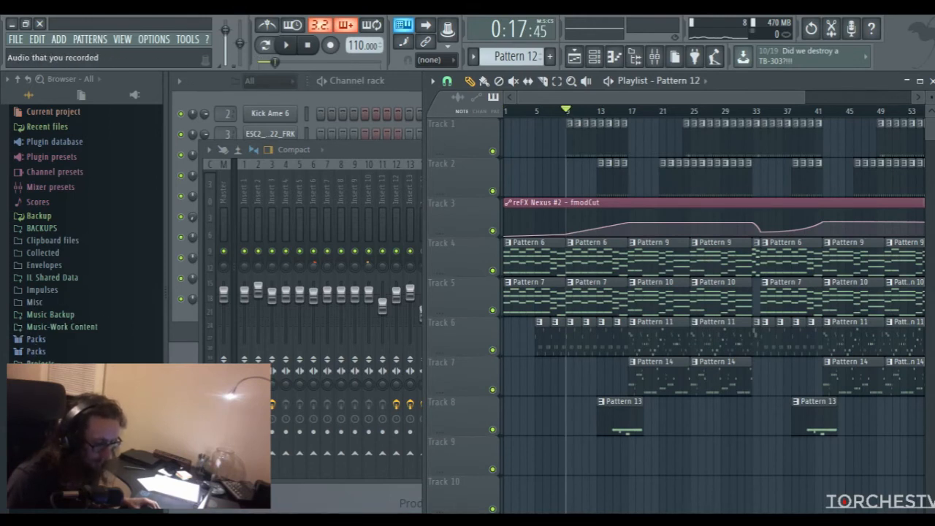
Browse the Drums samples from Cymbal to HiHat and audition the ClosedHH Absynth 1 sample
left_click(36, 351)
scroll(78, 284, "down", 5)
scroll(78, 282, "up", 5)
left_click(36, 220)
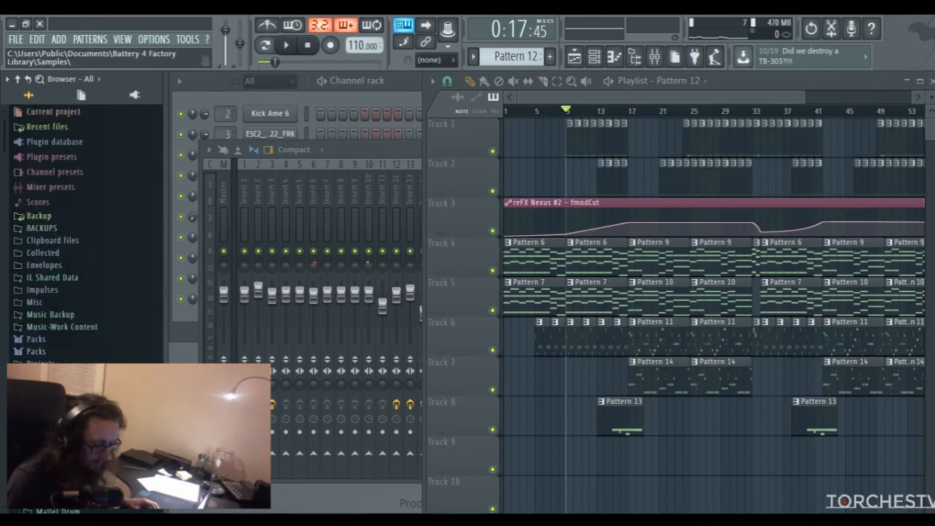
scroll(69, 356, "down", 4)
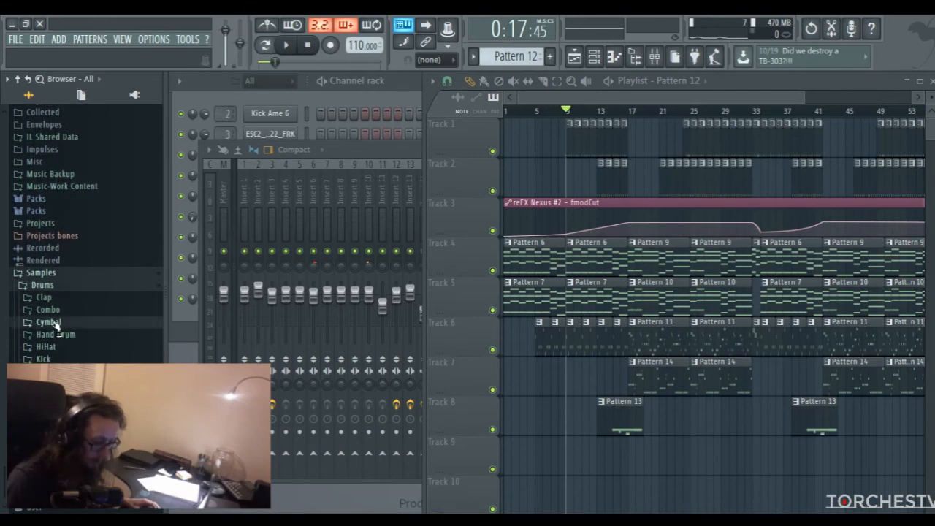
left_click(54, 322)
left_click(62, 325)
left_click(57, 349)
scroll(50, 339, "down", 5)
left_click(58, 281)
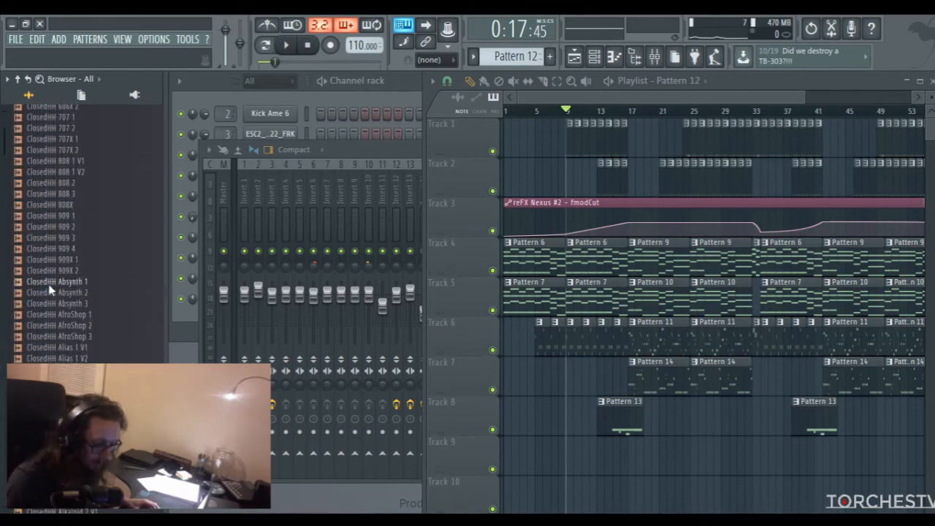
Add the ClosedHH Absynth 1 sample as a new channel below reFX Nexus #5 and create an empty pattern with the default name
left_click(401, 87)
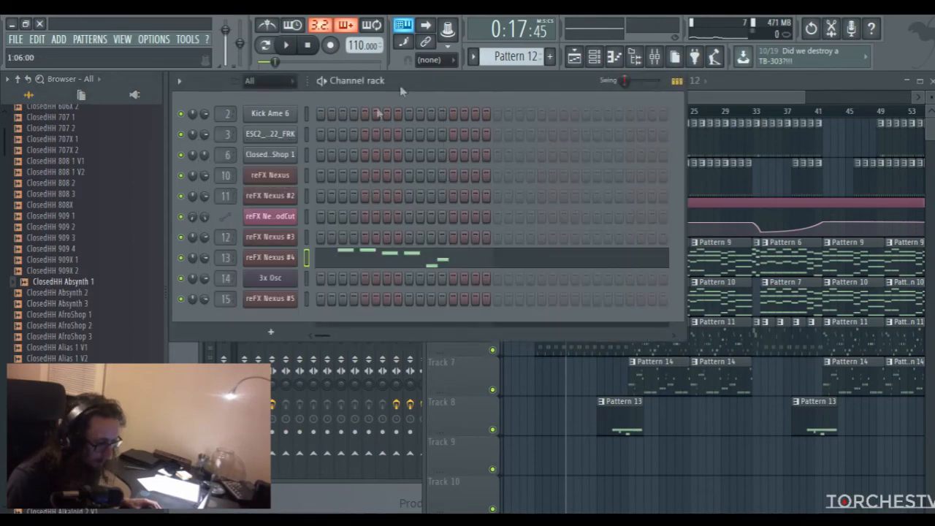
left_click(63, 284)
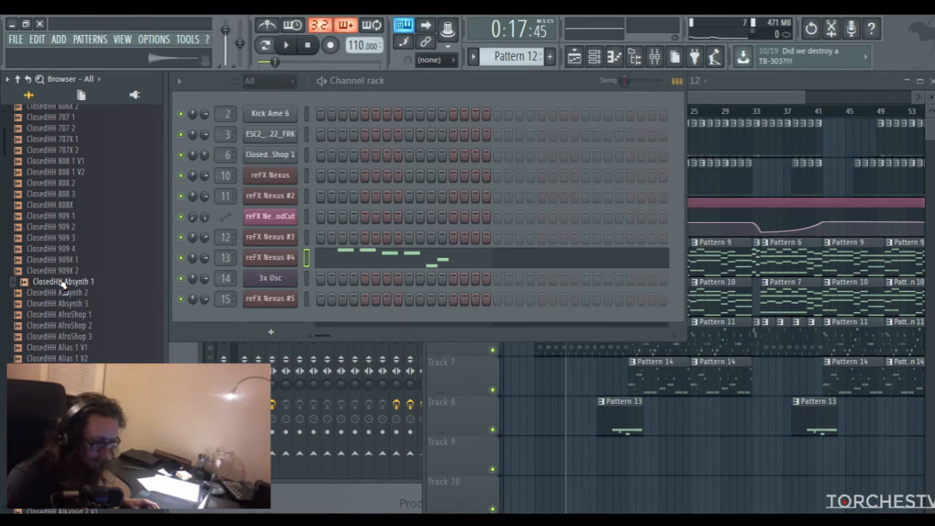
left_click_drag(63, 284, 278, 322)
left_click(550, 56)
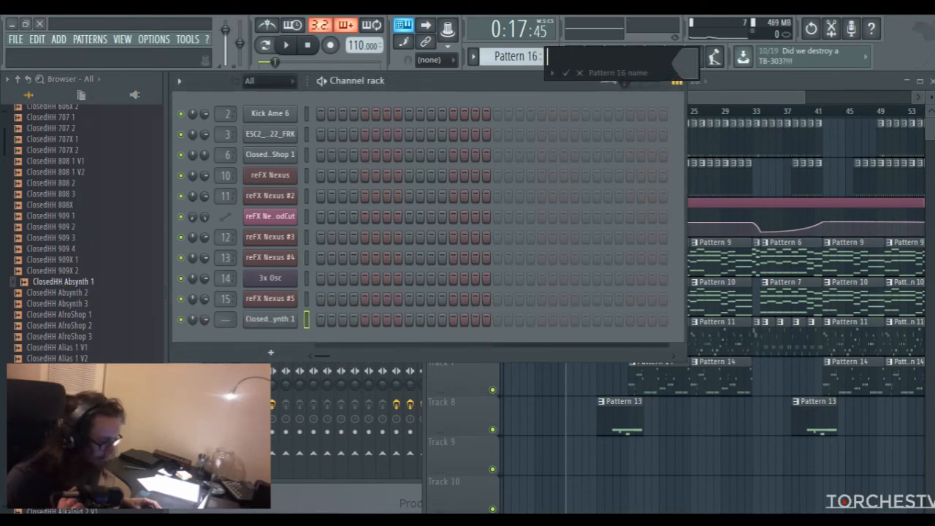
key("Return")
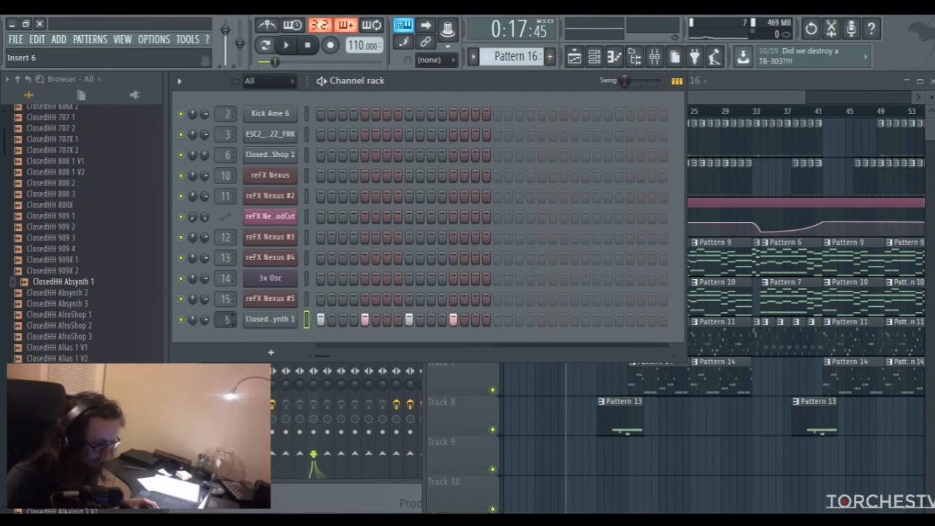
Route the ClosedHH Absynth 1 channel to Insert 7 and load a Fruity Peak Controller into its sixth effect slot
key("F9")
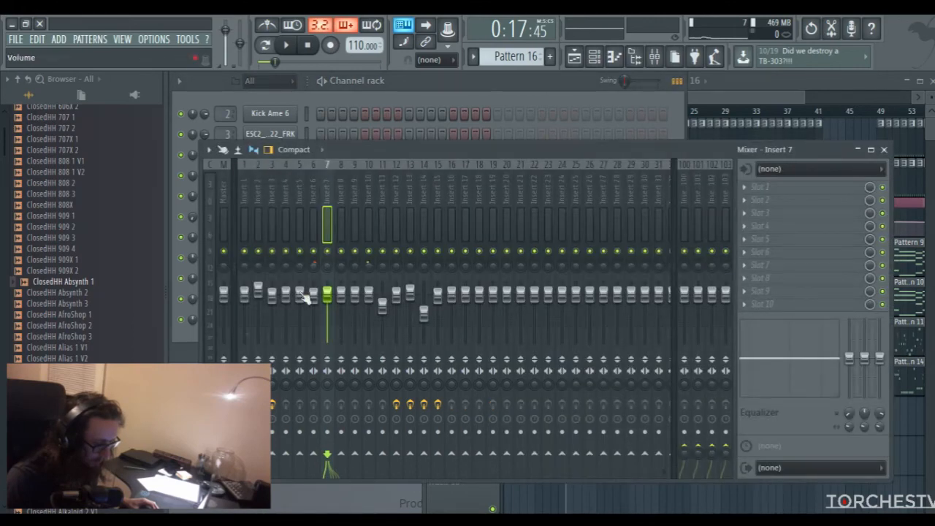
left_click(749, 250)
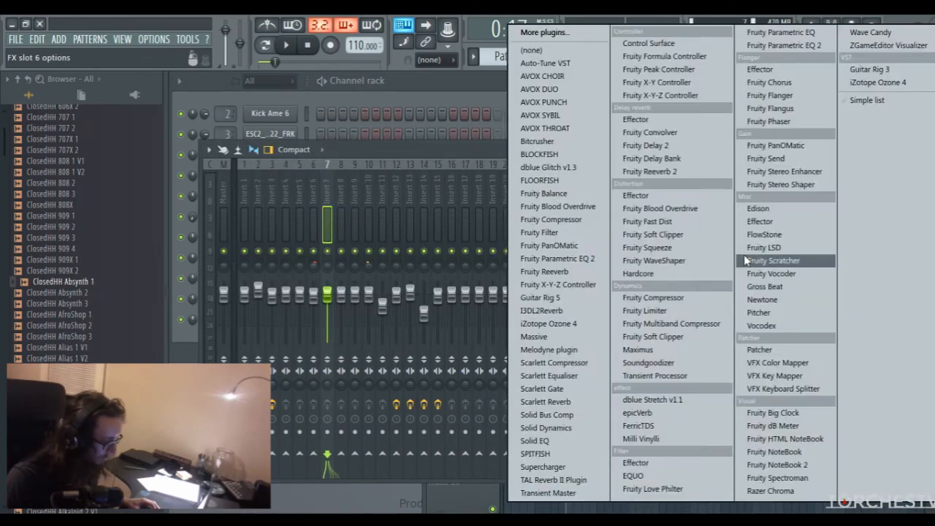
left_click(678, 74)
left_click_drag(505, 229, 496, 183)
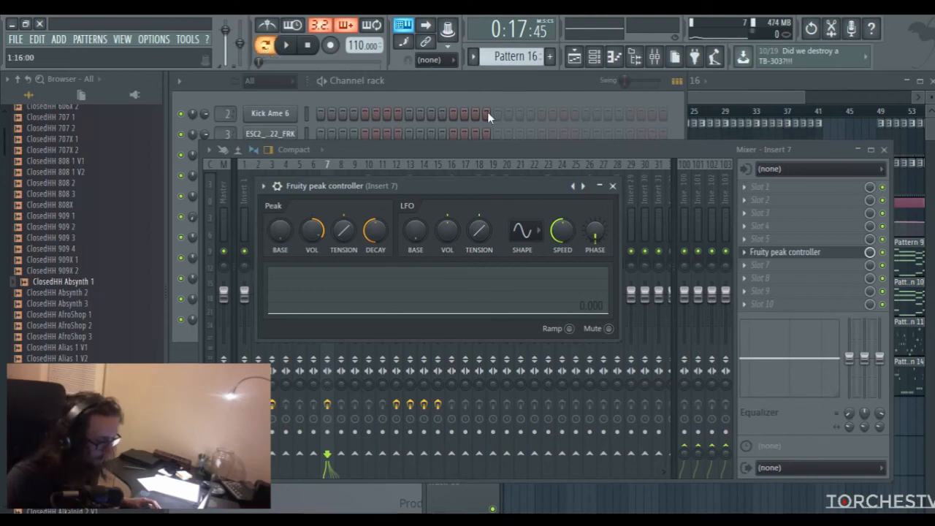
Play Pattern 16 and tune the Insert 7 peak controller, setting the peak volume to about 157% and lowering the decay
left_click(458, 88)
key("space")
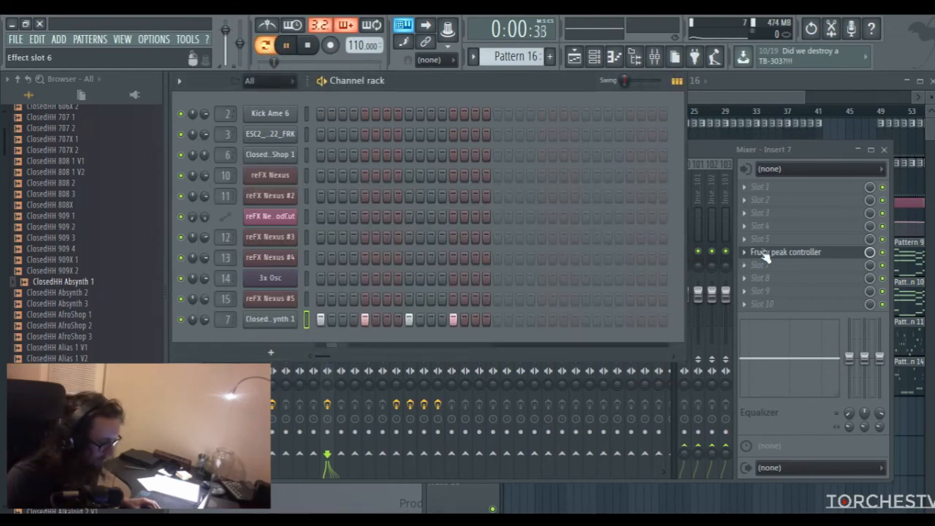
left_click(764, 254)
left_click(766, 254)
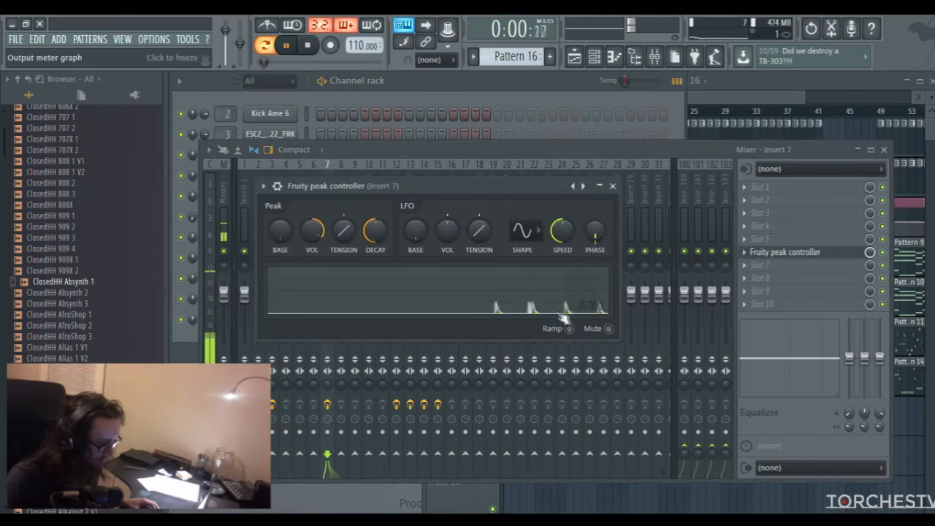
left_click_drag(312, 233, 311, 222)
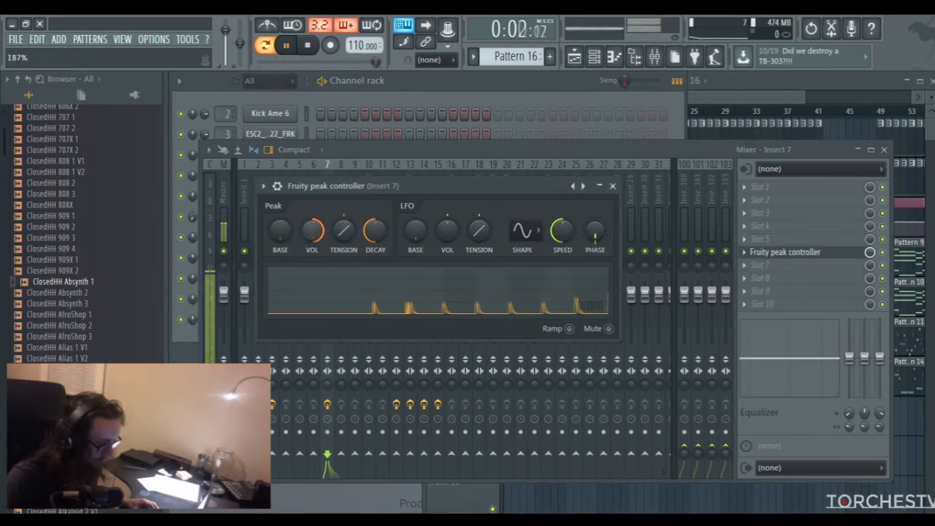
left_click_drag(343, 230, 343, 219)
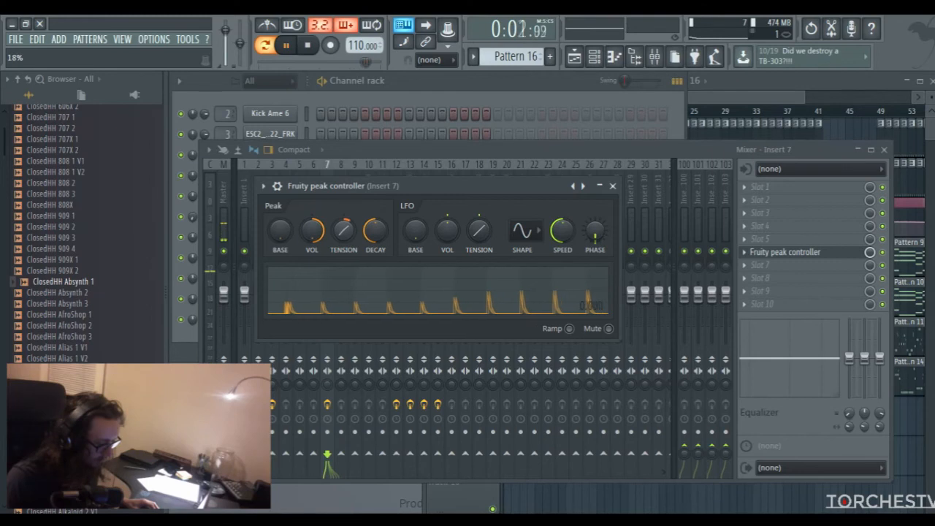
mouse_move(343, 230)
left_mouse_down()
mouse_move(344, 257)
mouse_move(343, 216)
mouse_move(344, 240)
mouse_move(343, 230)
left_mouse_up()
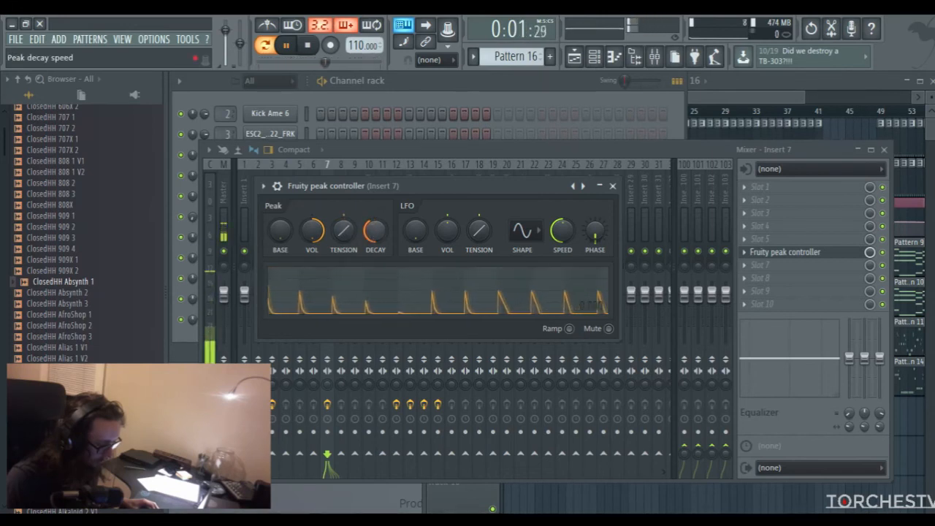
left_click_drag(317, 237, 317, 236)
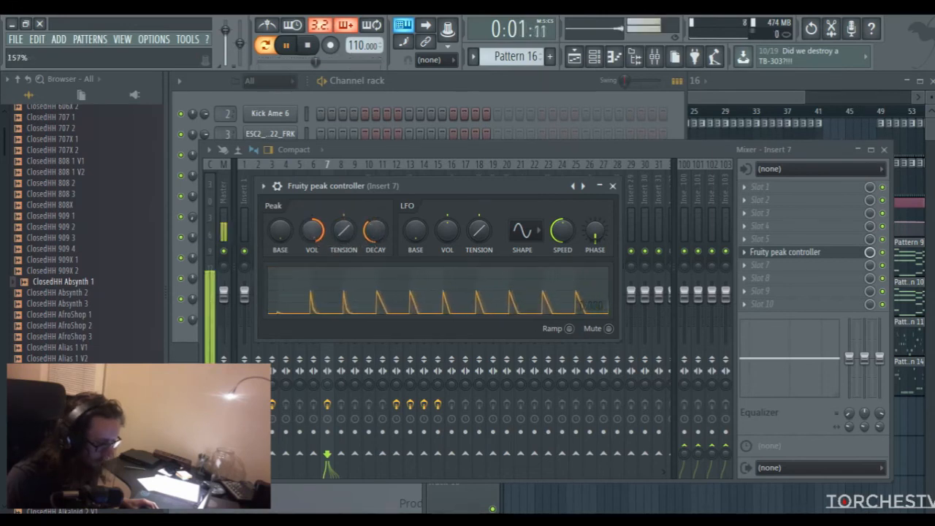
left_click_drag(316, 235, 316, 234)
left_click(613, 186)
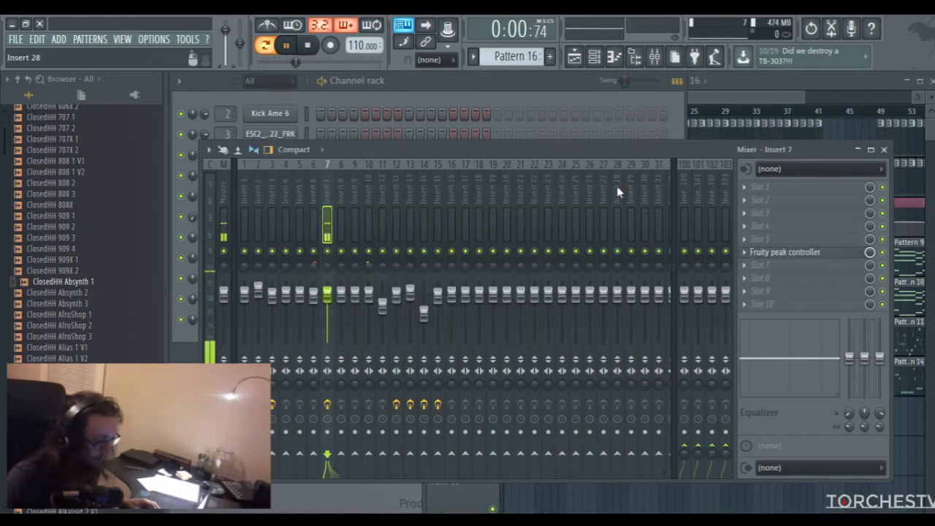
key("space")
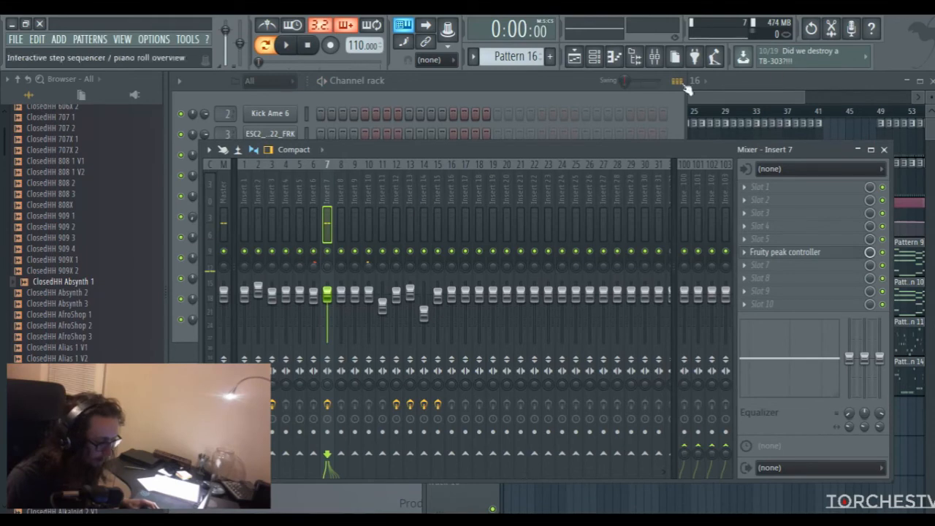
Paint Pattern 16 clips across bars 9 to 16 on Track 9 of the playlist
left_click(747, 91)
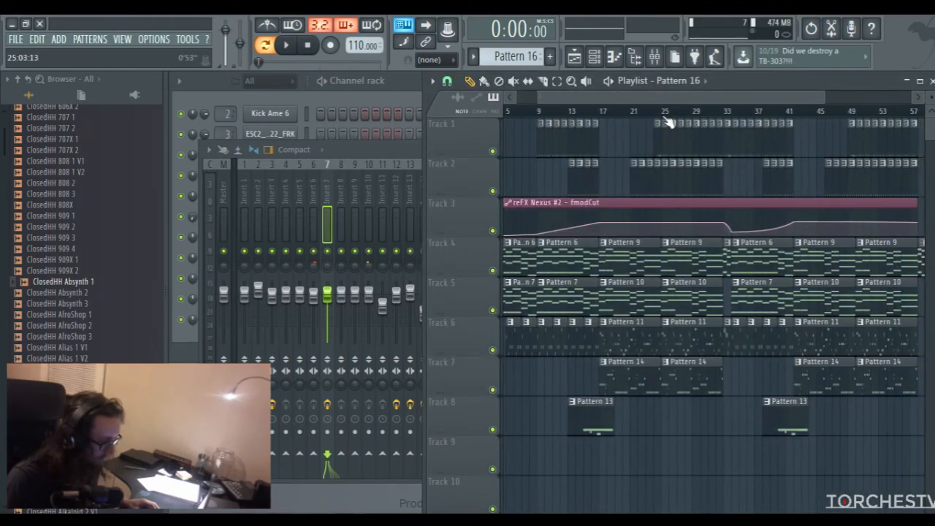
left_click(484, 81)
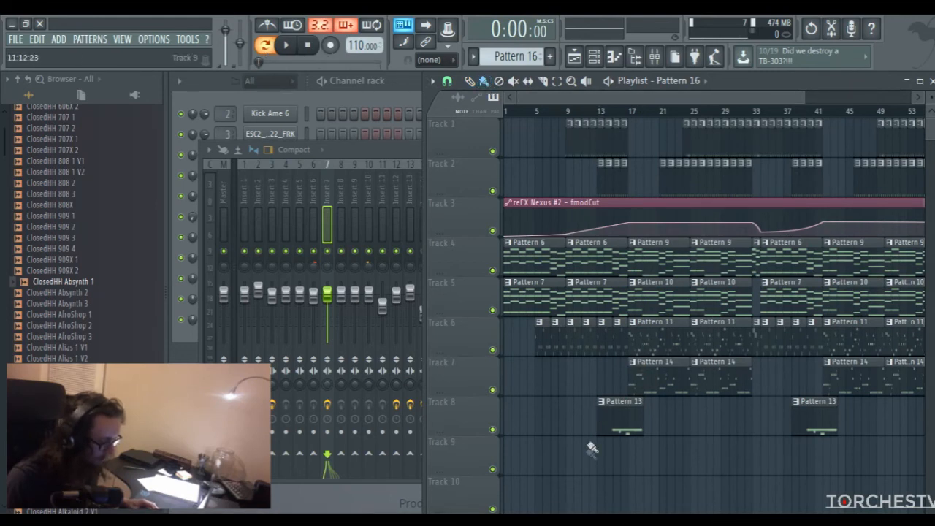
left_click_drag(574, 457, 612, 458)
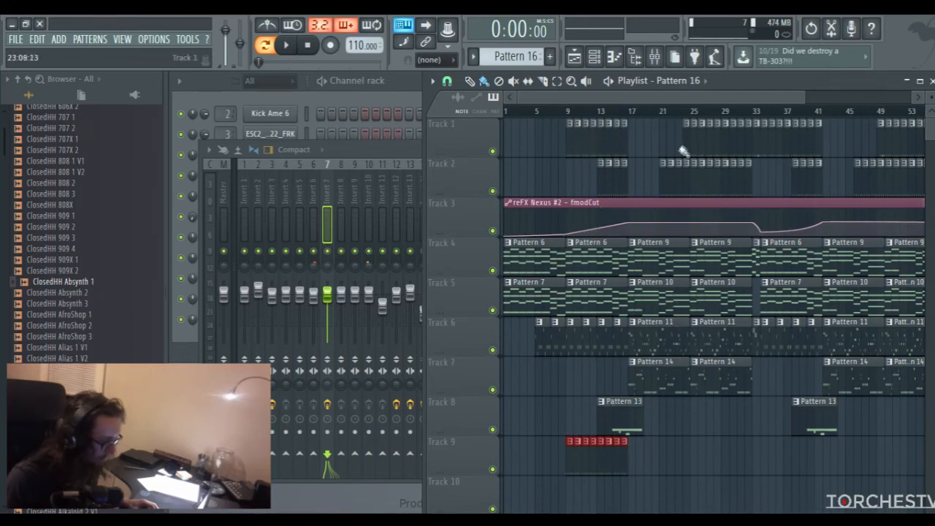
Paint more Pattern 16 clips on Track 9 across bars 25 to 40 and bars 50 to 57
left_click(698, 116)
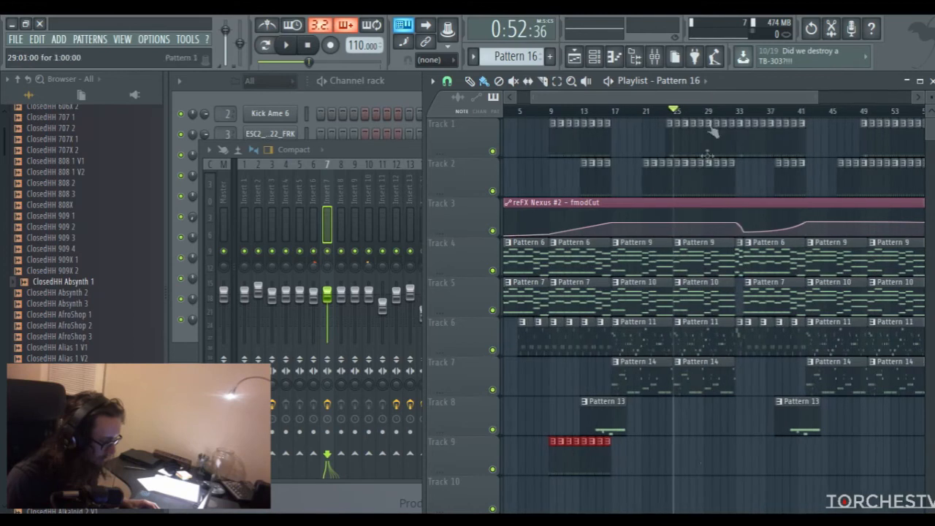
left_click_drag(678, 459, 780, 458)
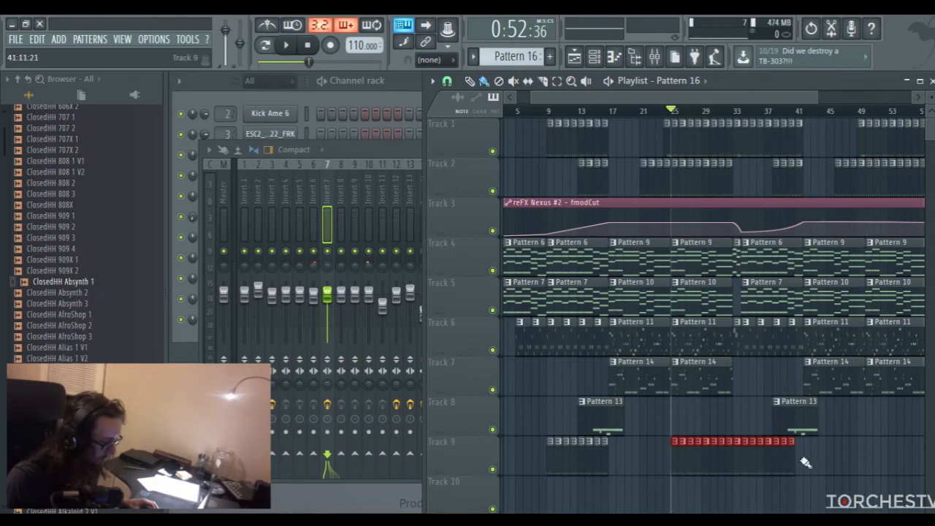
left_click_drag(805, 461, 801, 462)
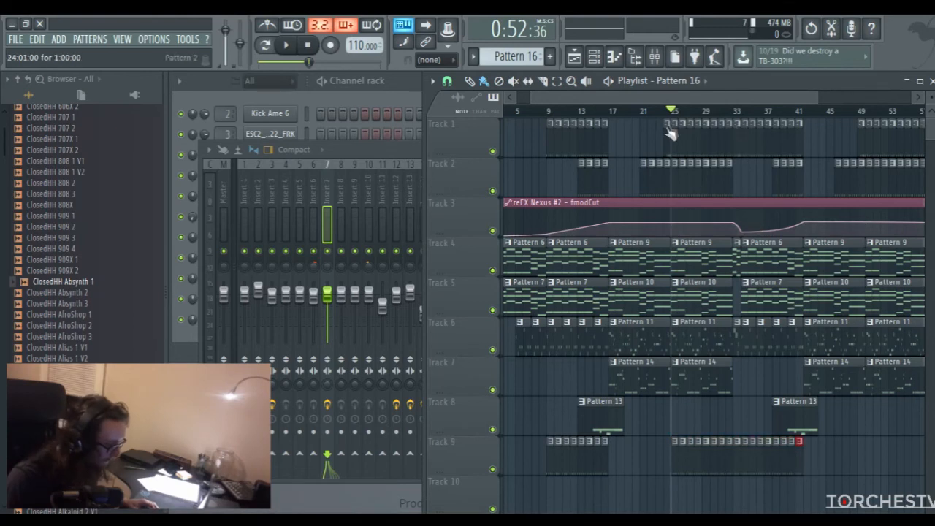
scroll(676, 127, "right", 4)
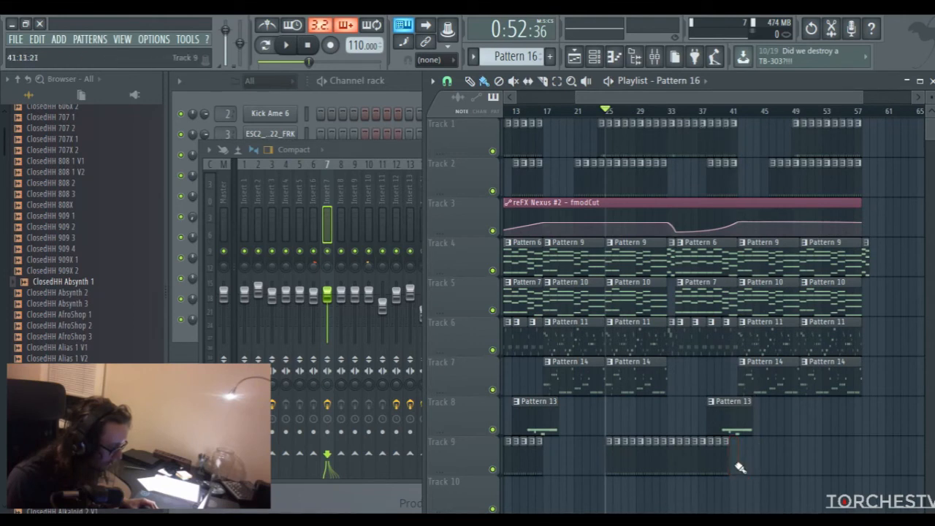
scroll(664, 120, "right", 4)
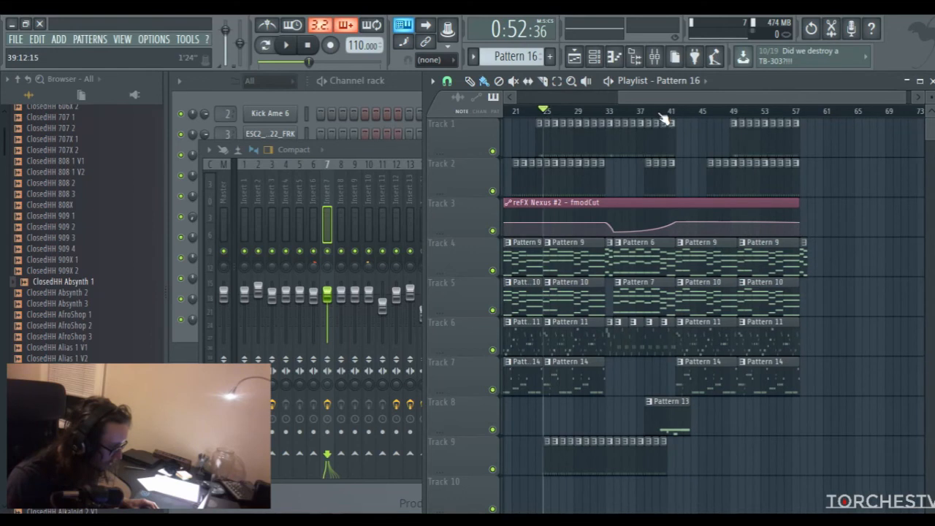
left_click(731, 113)
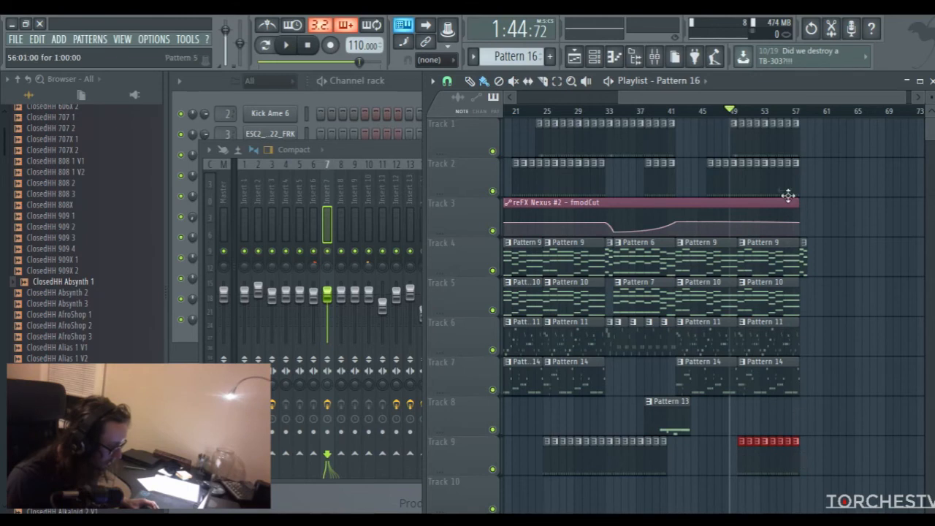
Select and play bars 13 to 16, and turn on Mute in the peak controller on Insert 7
left_click_drag(707, 97, 526, 98)
left_click(590, 113)
key("space")
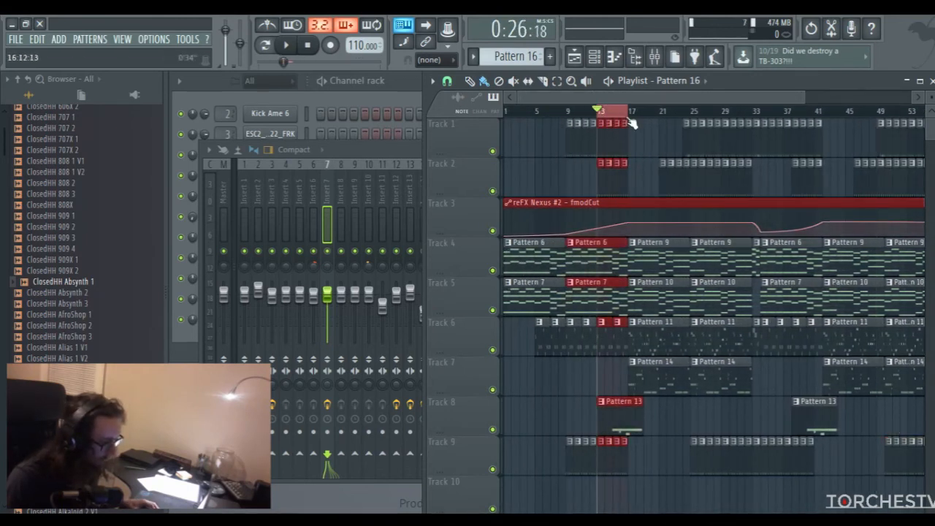
left_click(392, 168)
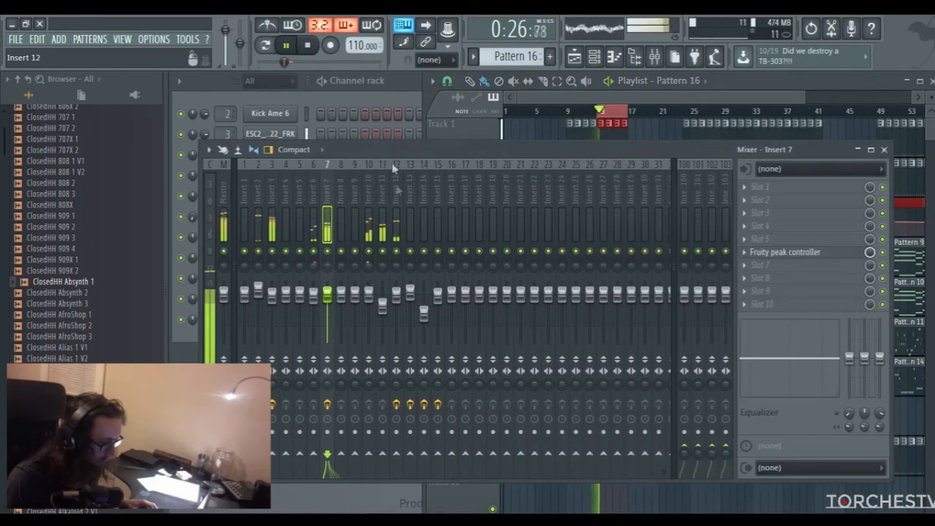
left_click(760, 252)
left_click(608, 329)
key("space")
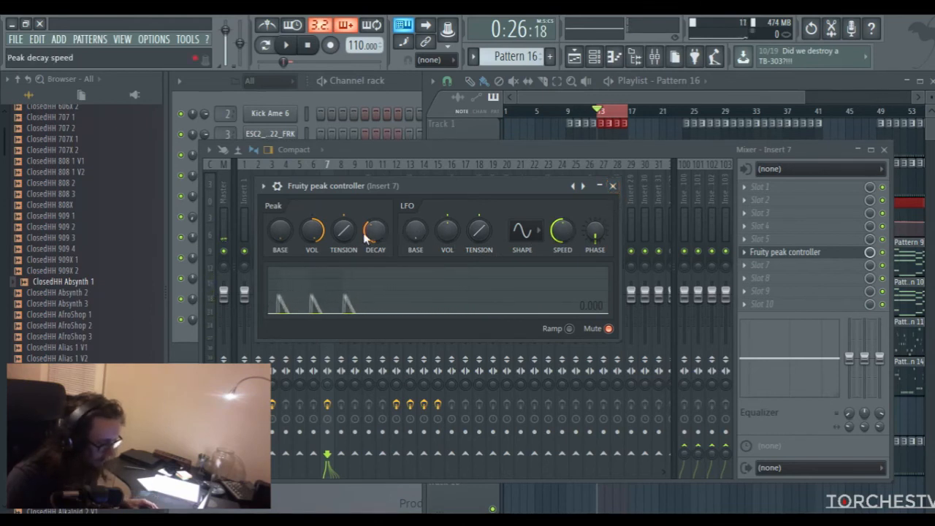
Fine-tune the peak volume of the Insert 7 peak controller, audition the selected bars and close the plugin
left_click_drag(314, 232, 314, 228)
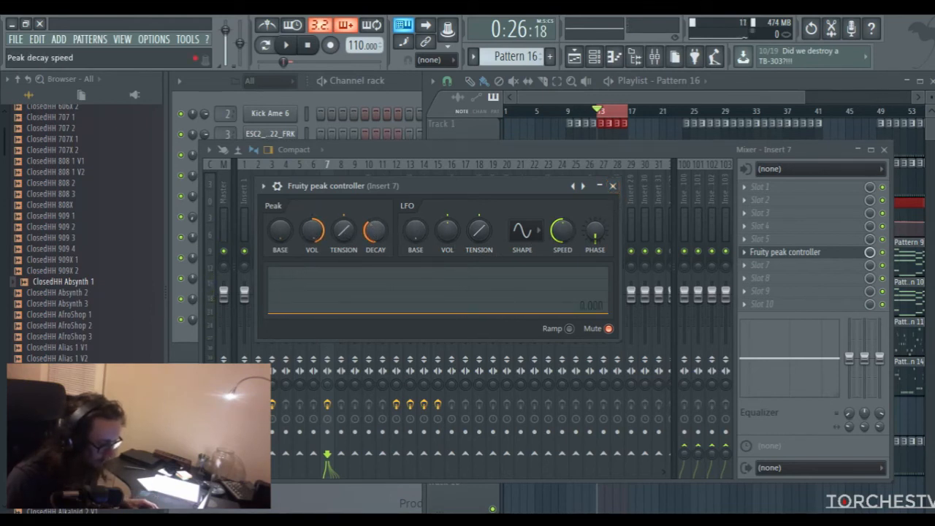
key("space")
key("space")
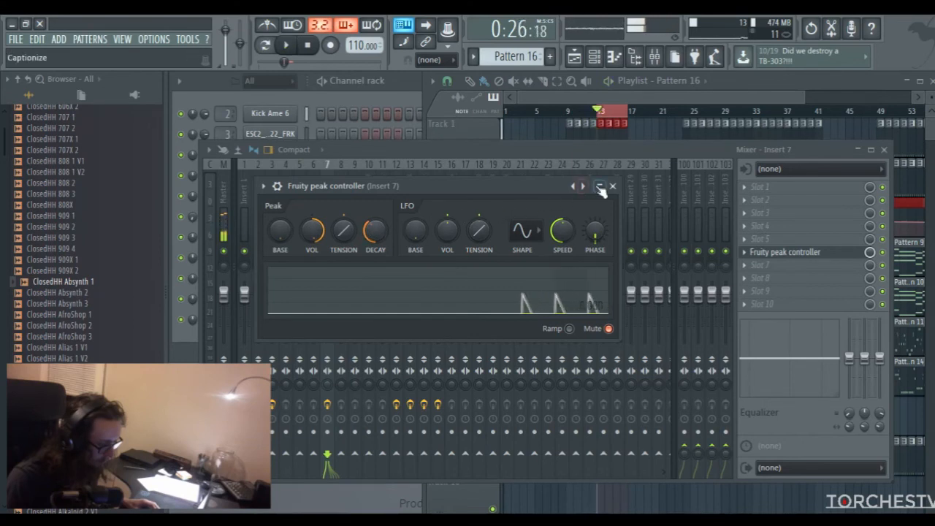
left_click(613, 185)
Identify the melodic mixer tracks, enable a send from Insert 10 to Insert 16 and play it back
left_click(369, 193)
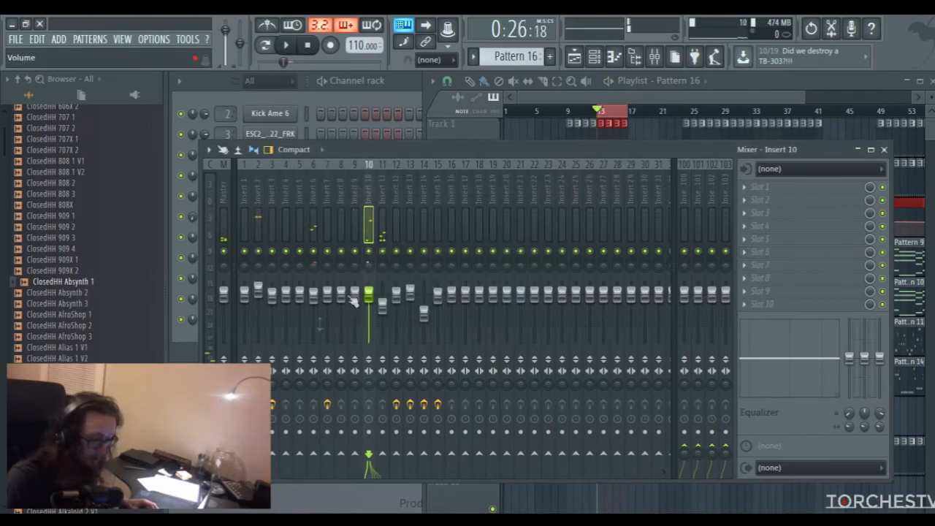
left_click(396, 198)
left_click(370, 198)
left_click(391, 198)
left_click(375, 200)
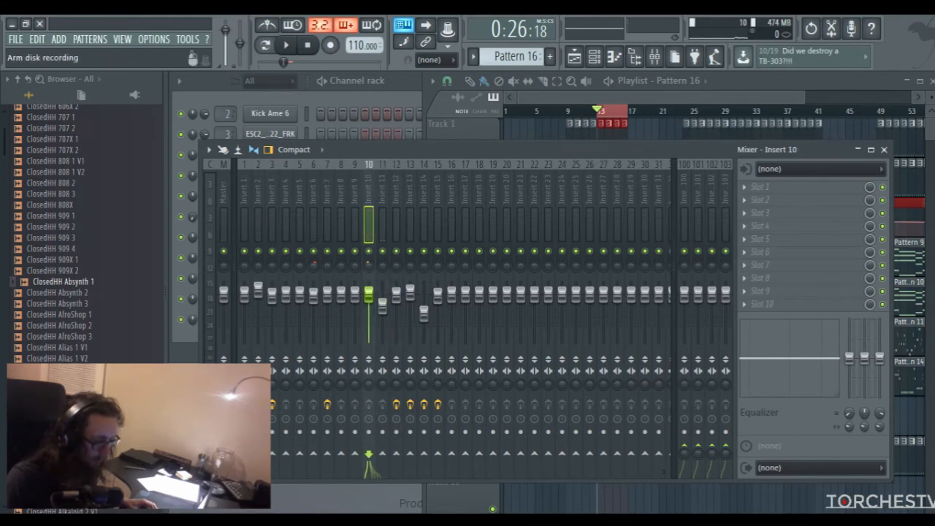
left_click(451, 455)
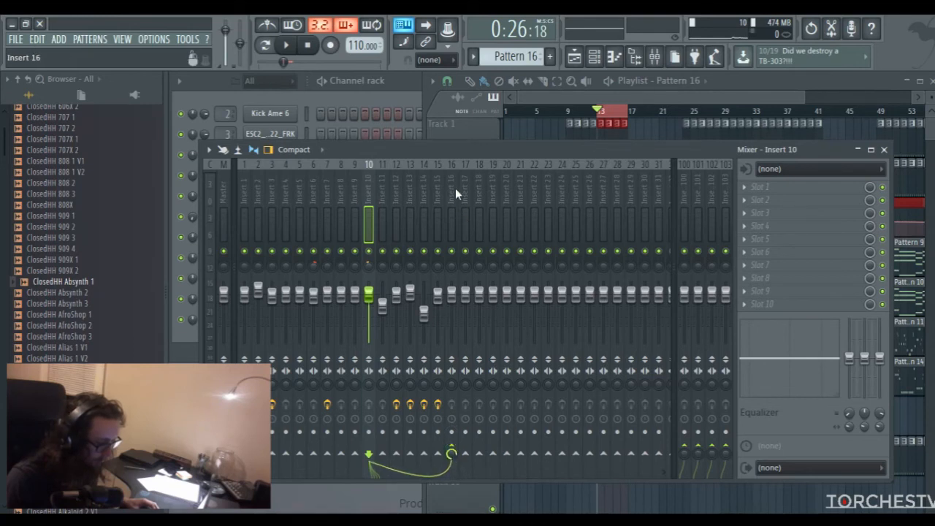
left_click(455, 188)
key("space")
Enable sends from Insert 11 and Insert 12 to Insert 16, checking the signal during playback
left_click(377, 200)
key("space")
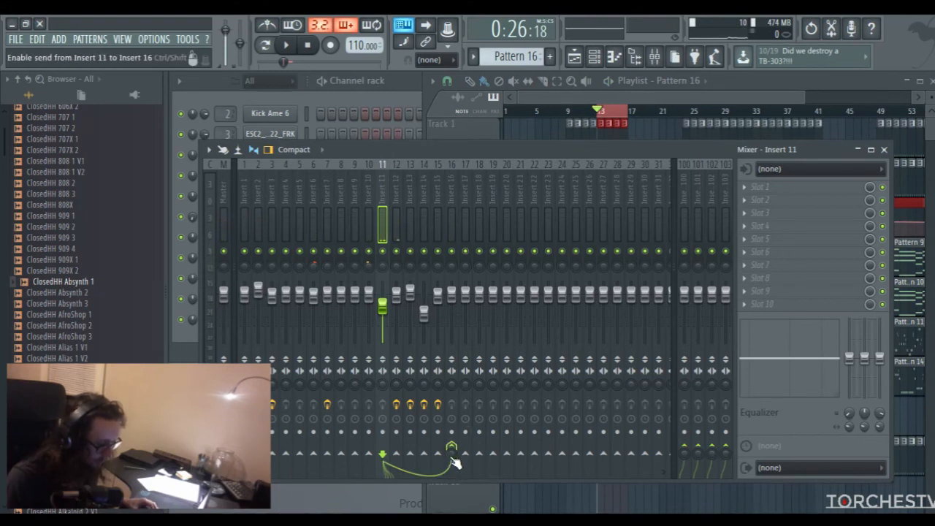
left_click(451, 186)
key("space")
left_click(395, 185)
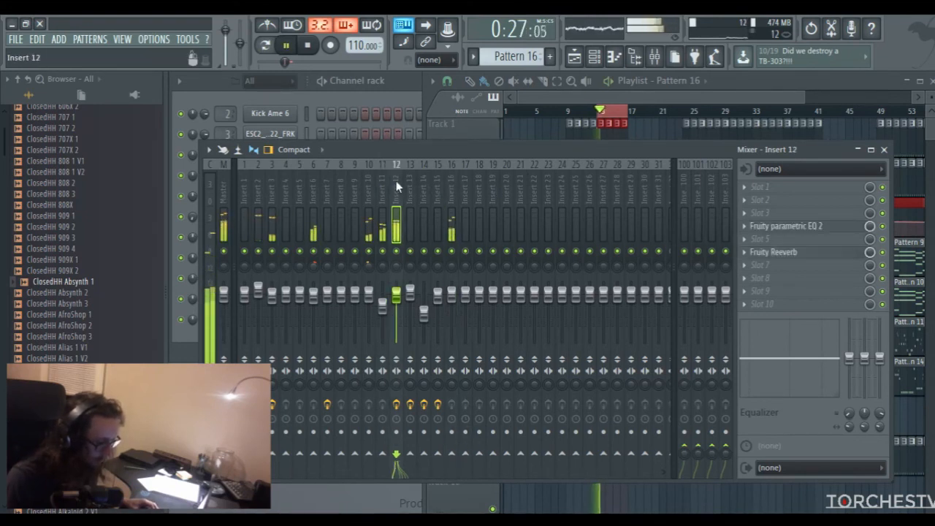
key("space")
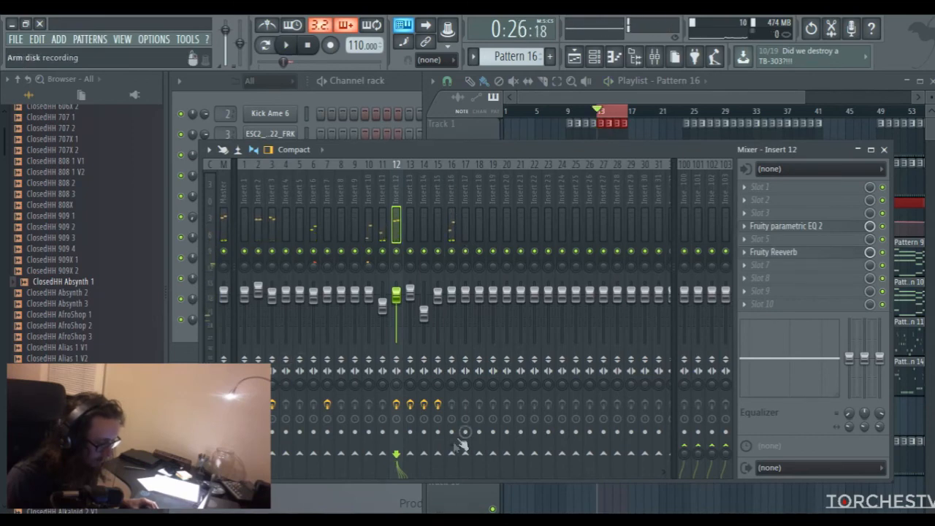
left_click(454, 184)
key("space")
Play the selection from bar 21 to bar 25 and enable a send from Insert 13 to Insert 16
left_click_drag(633, 97, 673, 115)
right_click(640, 113)
left_click(642, 112)
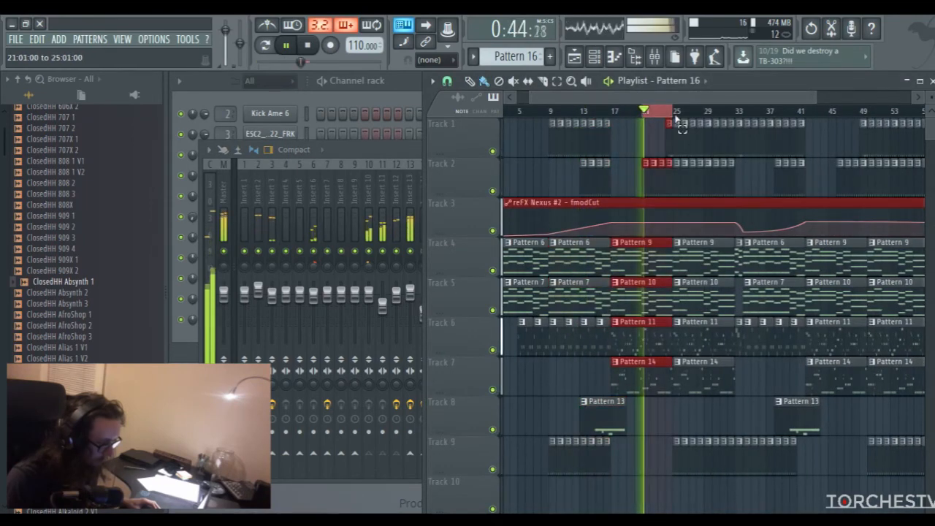
left_click(397, 154)
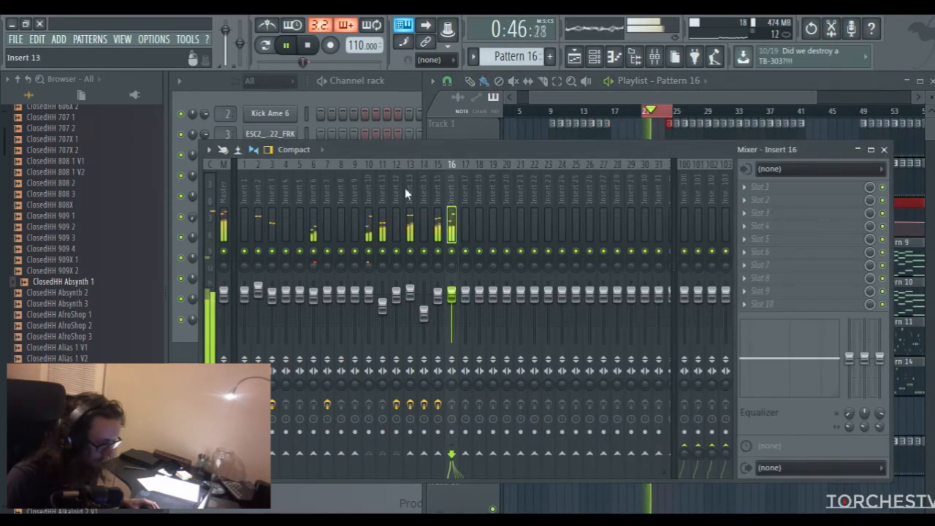
left_click(407, 186)
key("space")
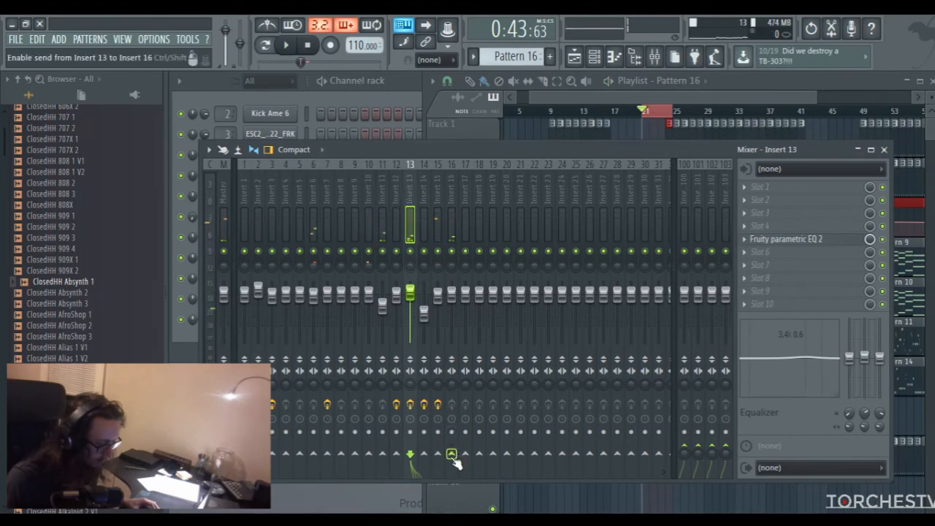
Check Insert 14 during playback and enable a send from Insert 15 to Insert 16
left_click(421, 199)
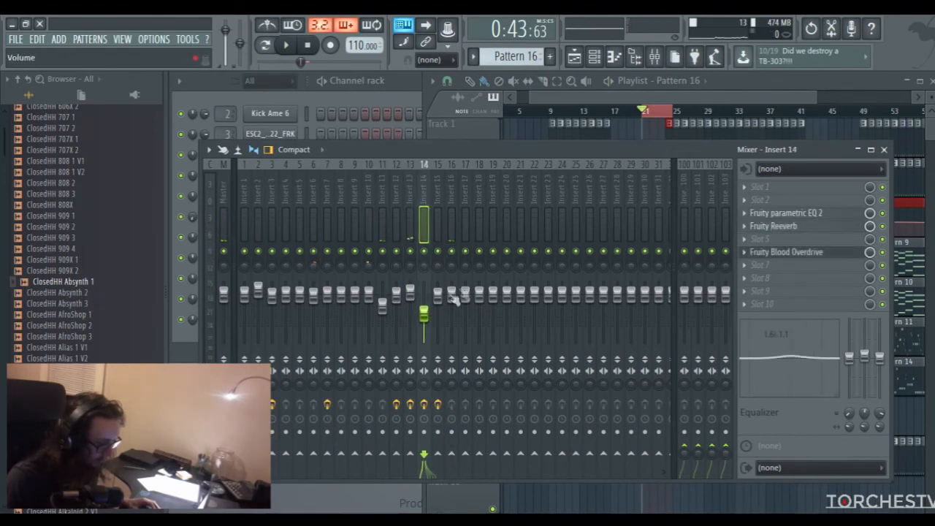
key("space")
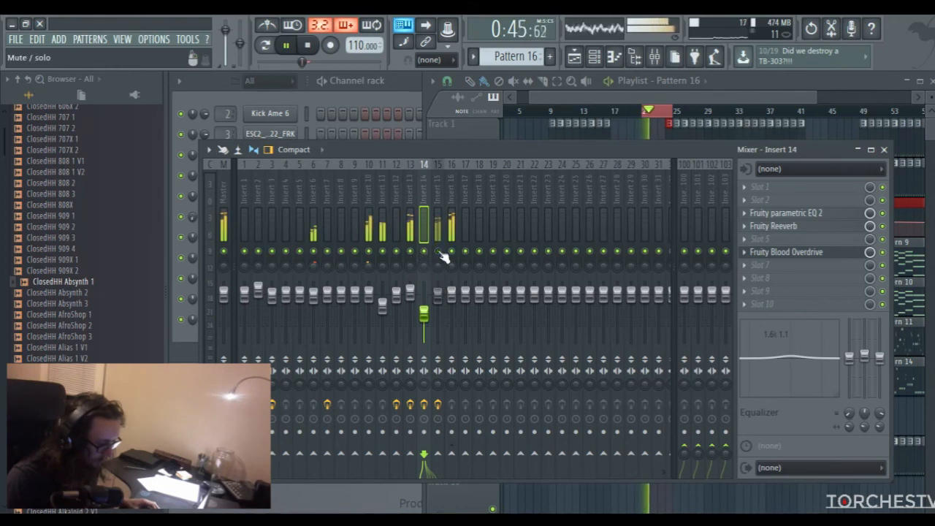
left_click(437, 210)
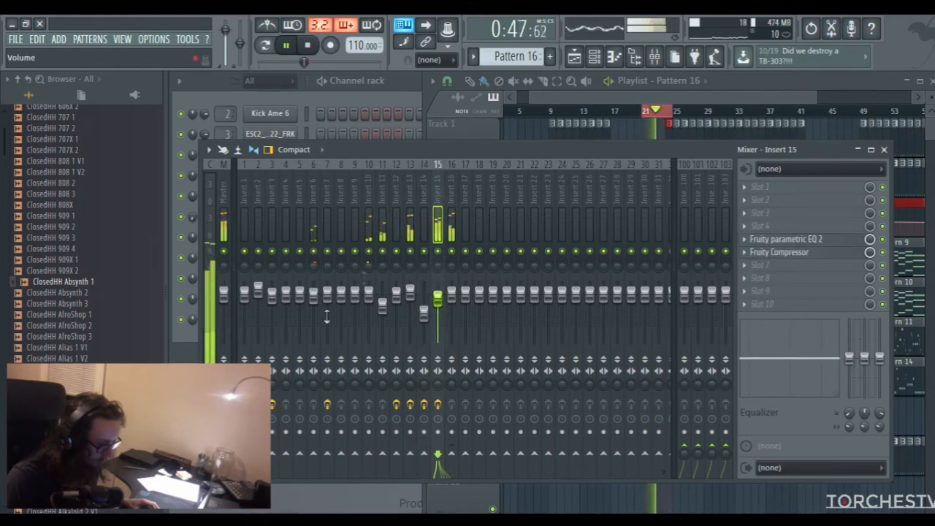
left_click(452, 454)
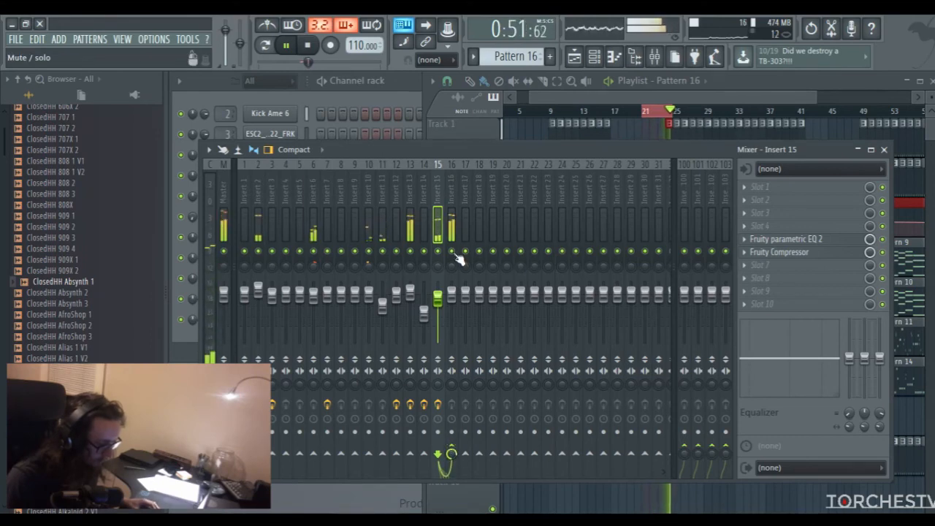
Audition the arrangement from several playlist positions between bar 13 and bar 39 while watching the mixer levels
left_click(634, 101)
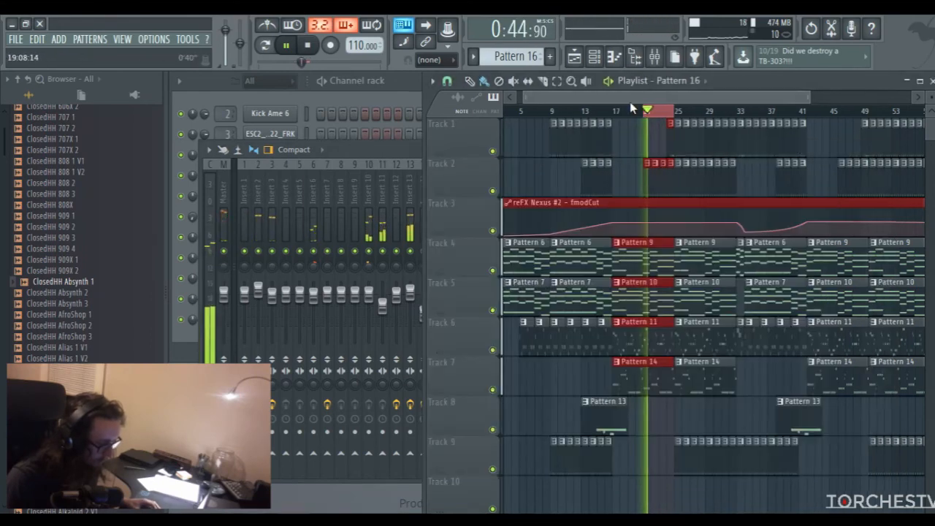
left_click(593, 112)
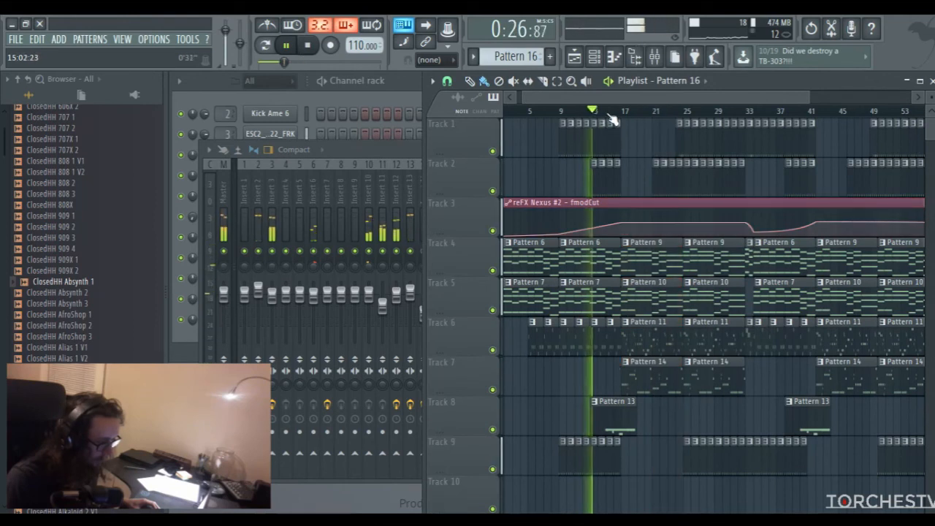
left_click(618, 112)
left_click_drag(627, 99, 643, 97)
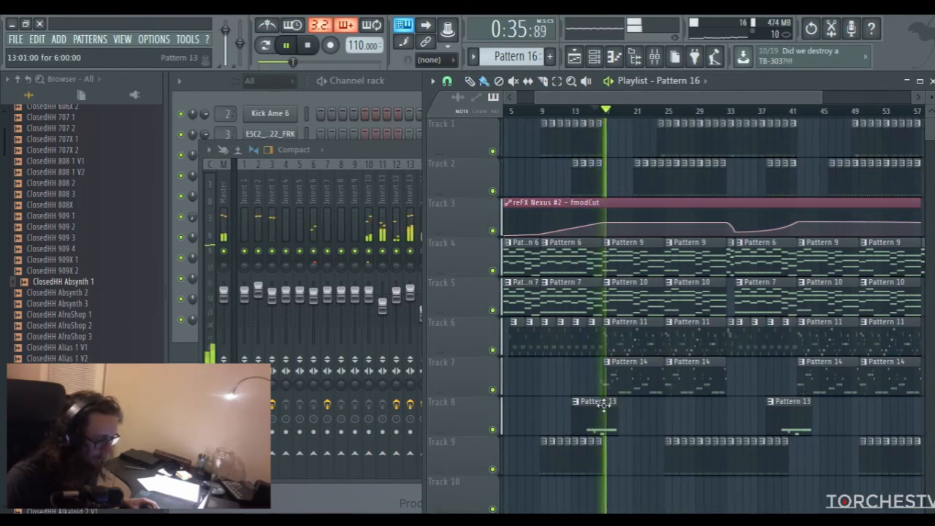
left_click(636, 111)
left_click_drag(643, 96, 699, 103)
left_click(650, 111)
left_click(660, 110)
left_click(665, 111)
left_click(676, 110)
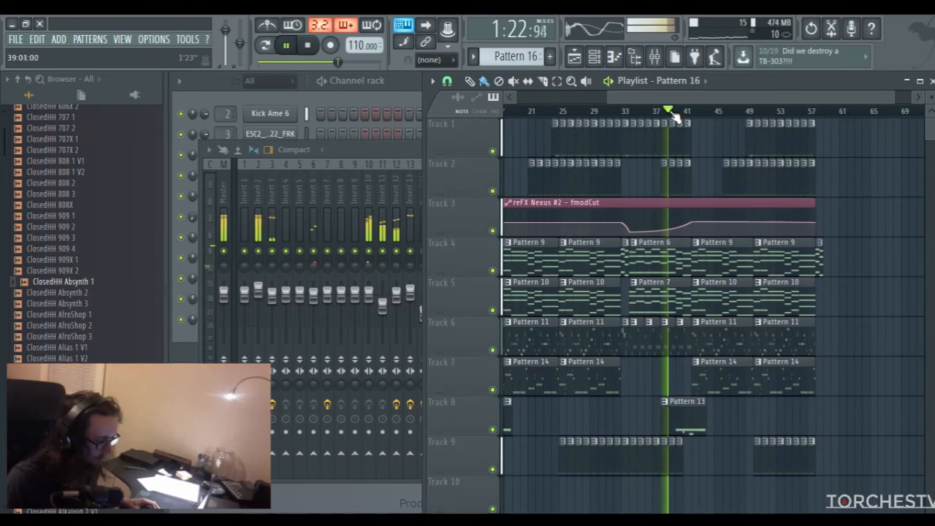
Stop playback and load Fruity Balance into effect slot 9 of Insert 16
left_click(398, 150)
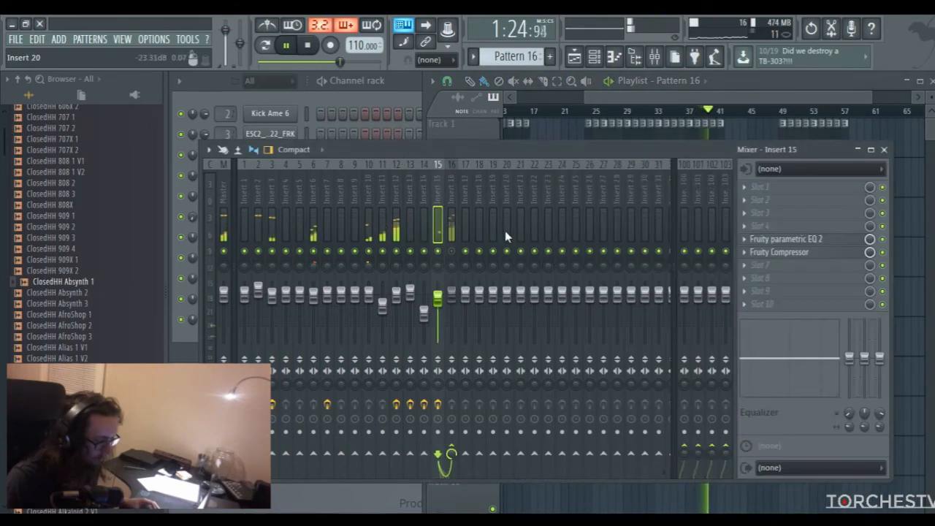
key("space")
left_click(451, 201)
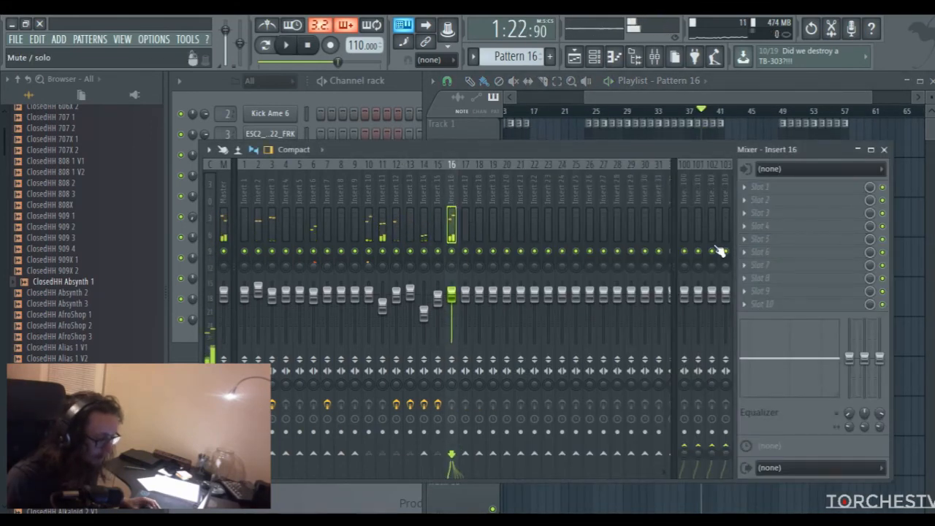
left_click(751, 306)
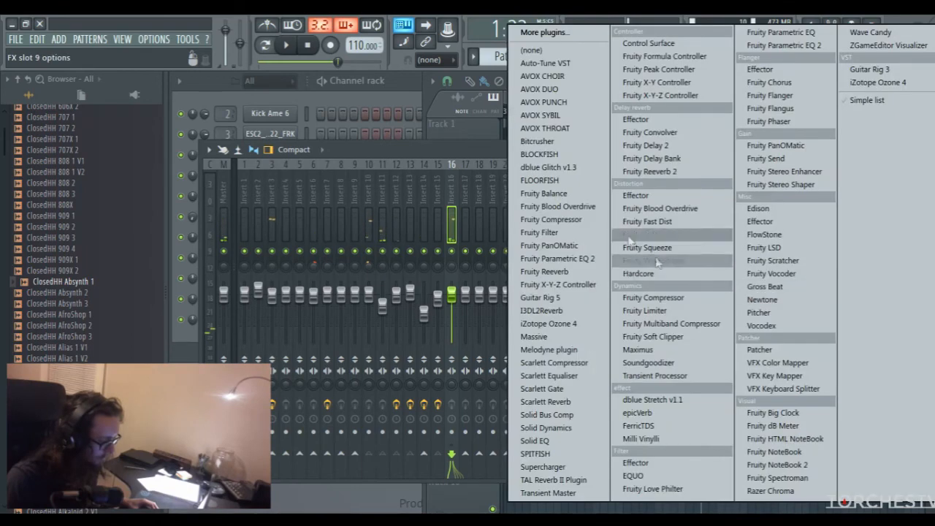
left_click(553, 199)
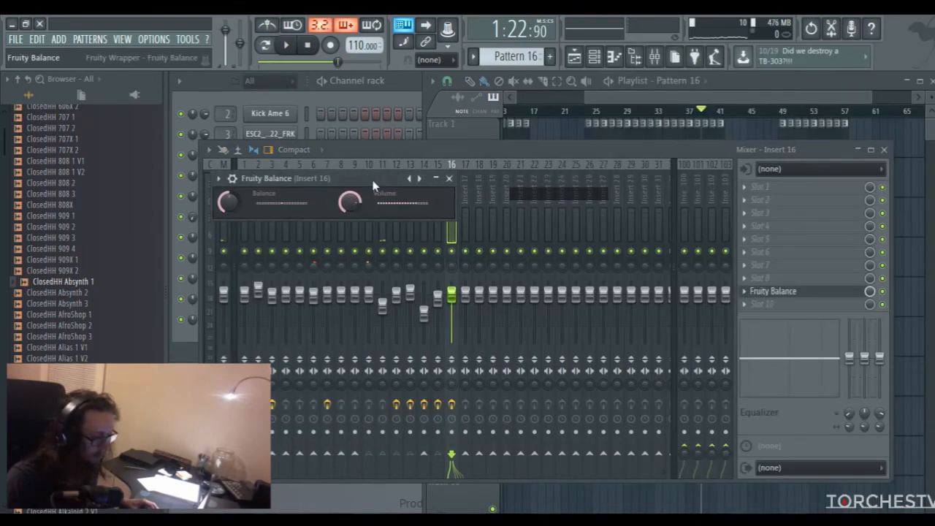
left_click_drag(365, 179, 430, 188)
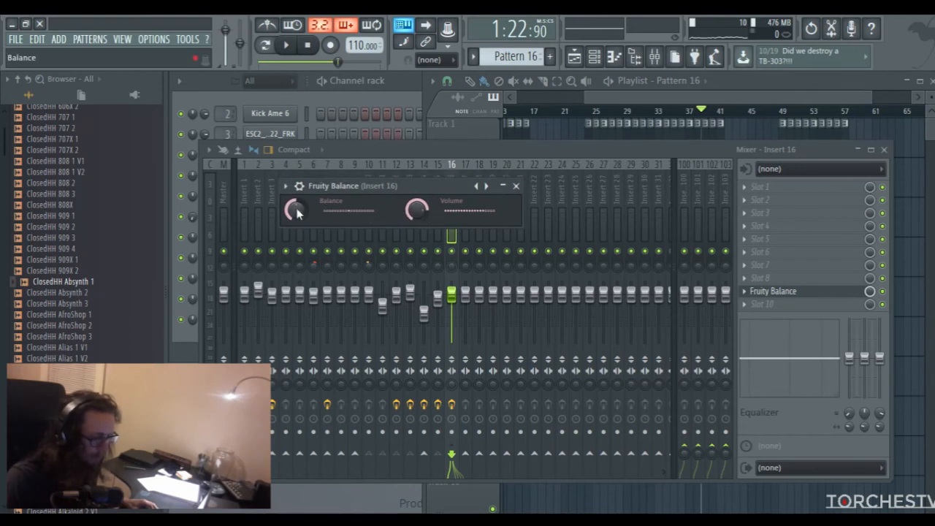
Reset the Balance control of Fruity Balance and reposition the plugin window
right_click(297, 209)
left_click(312, 218)
mouse_move(425, 186)
left_mouse_down()
mouse_move(369, 148)
mouse_move(424, 171)
left_mouse_up()
Link the Fruity Balance volume to the internal controller Peak ctrl - Peak with the mapping formula 0.8-Input
right_click(416, 196)
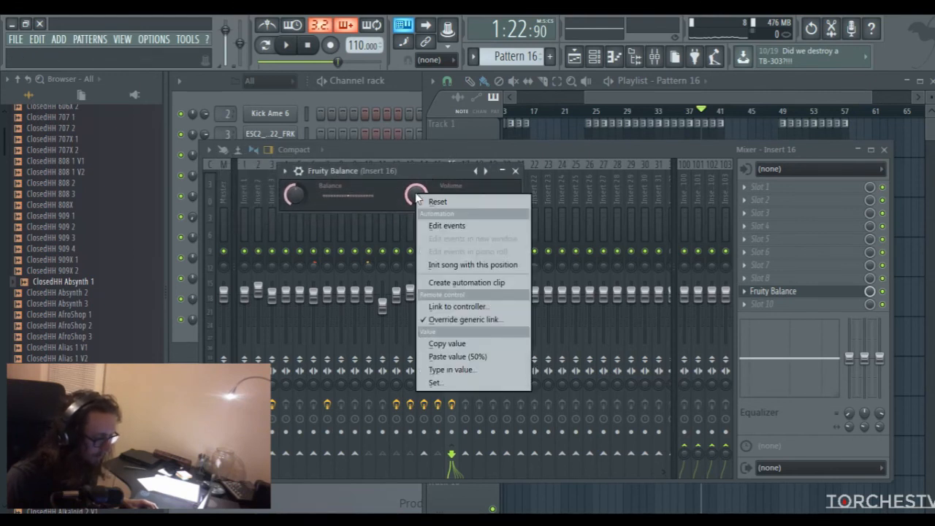
left_click(406, 201)
right_click(417, 197)
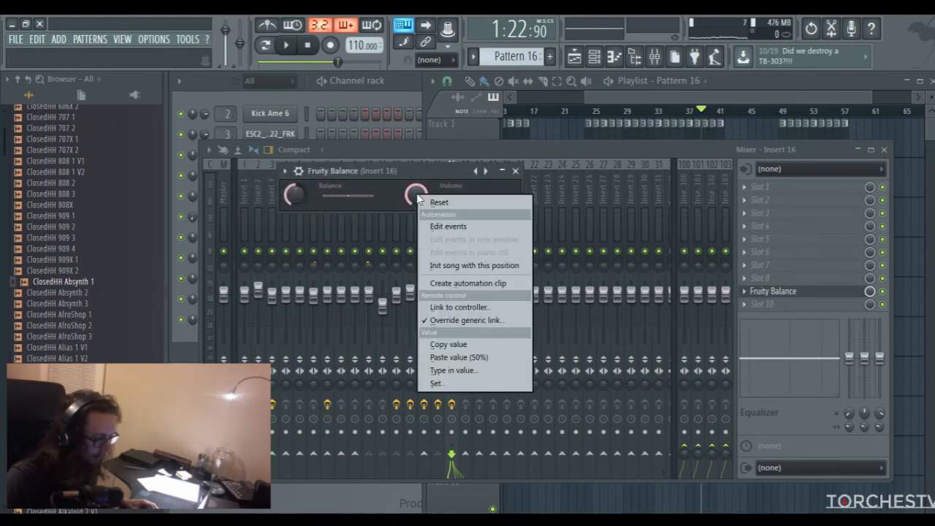
left_click(444, 309)
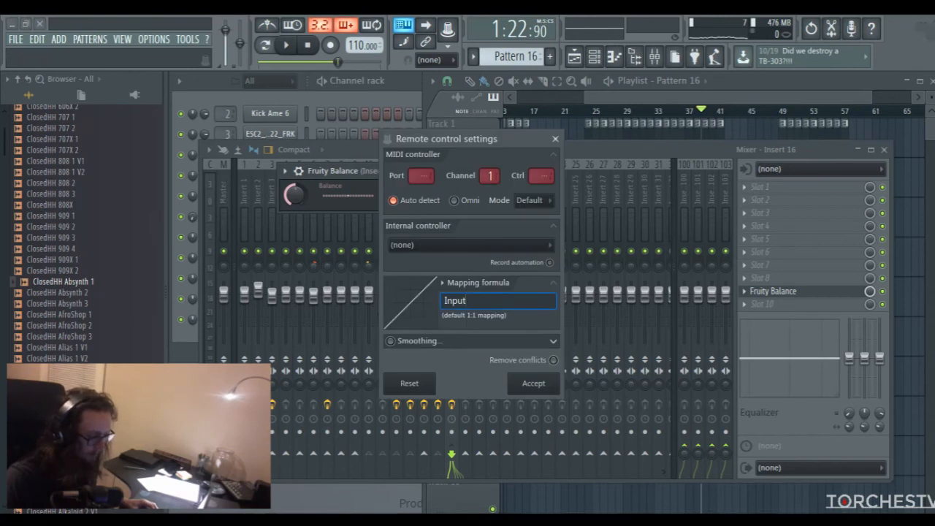
mouse_move(467, 139)
left_mouse_down()
mouse_move(464, 131)
mouse_move(459, 140)
left_mouse_up()
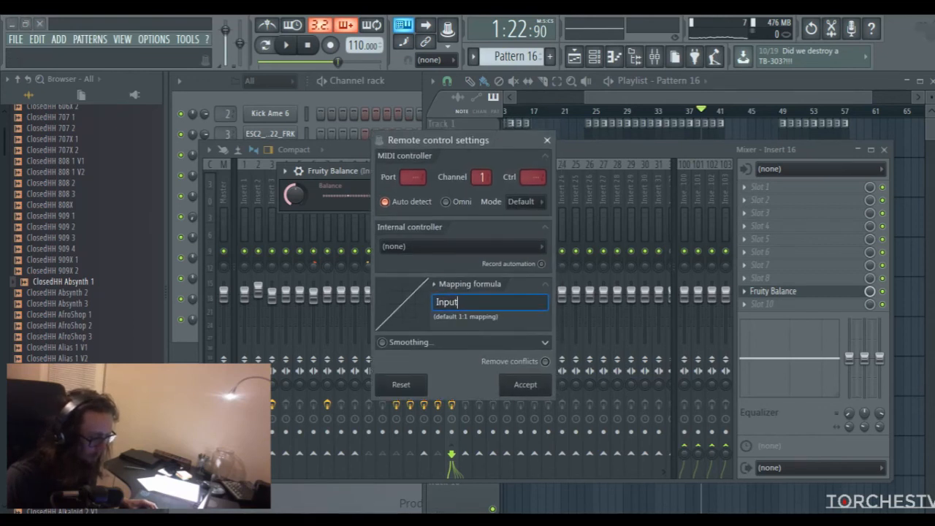
left_click(464, 247)
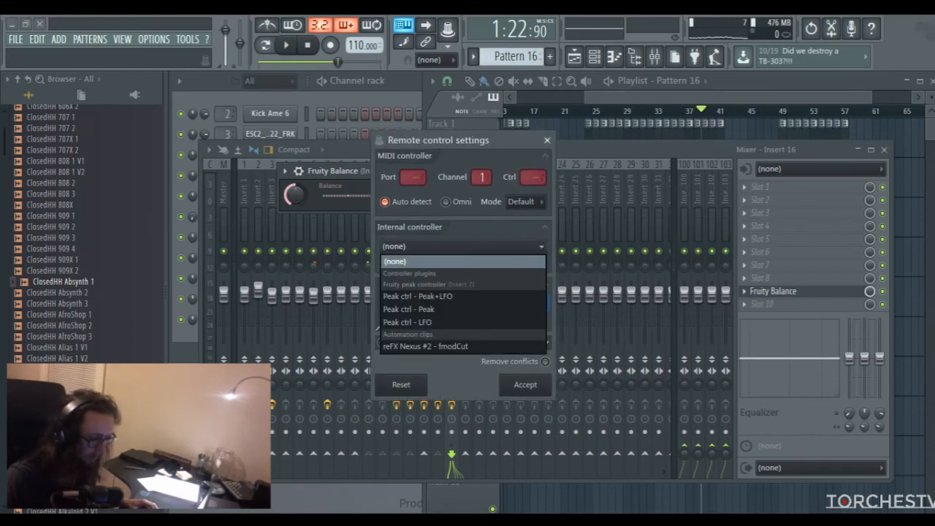
left_click(462, 309)
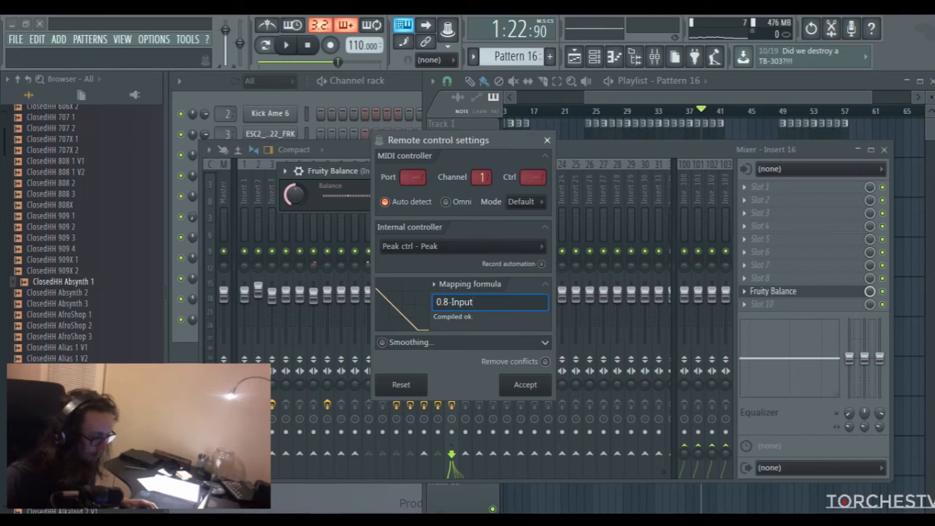
left_click_drag(453, 140, 613, 120)
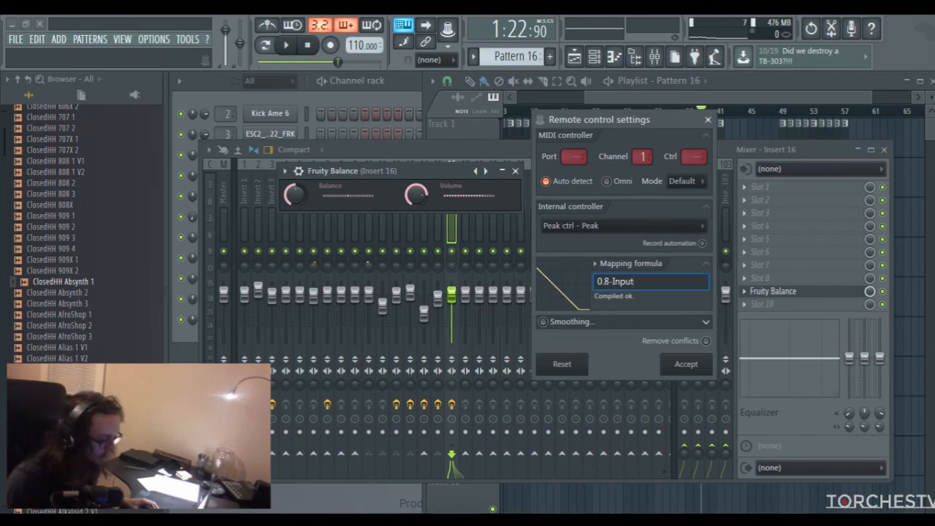
key("Return")
Audition the selection from bar 29 to bar 33 with the linked volume, close Fruity Balance and return to the mixer
left_click_drag(633, 98, 641, 98)
left_click(616, 114)
key("space")
left_click(396, 169)
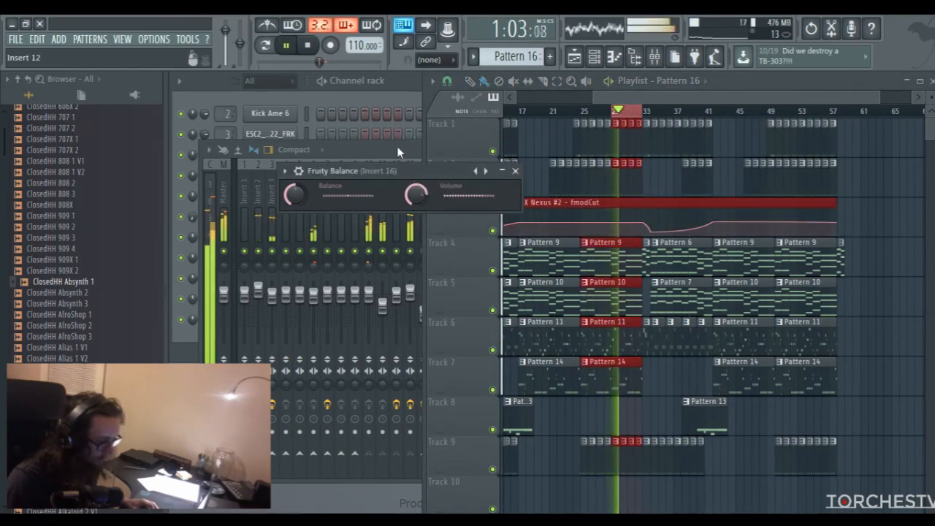
key("space")
left_click(515, 171)
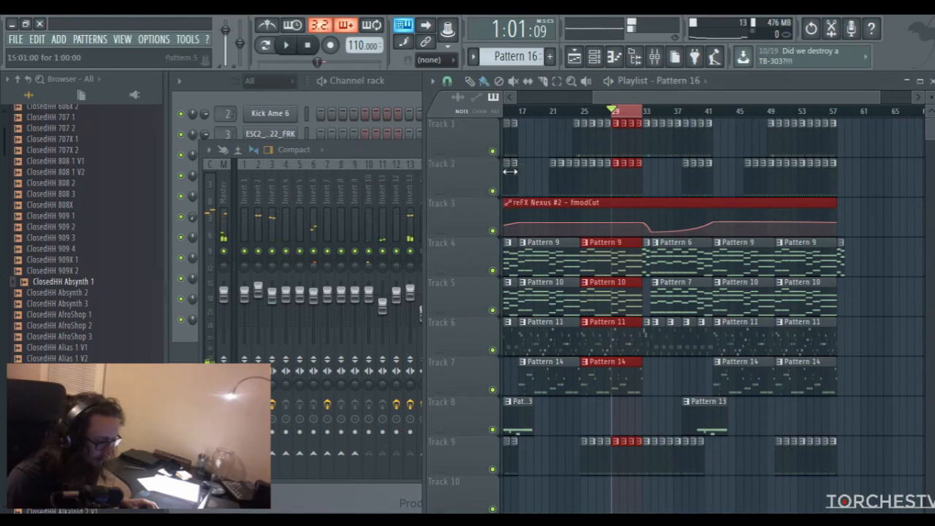
left_click(408, 146)
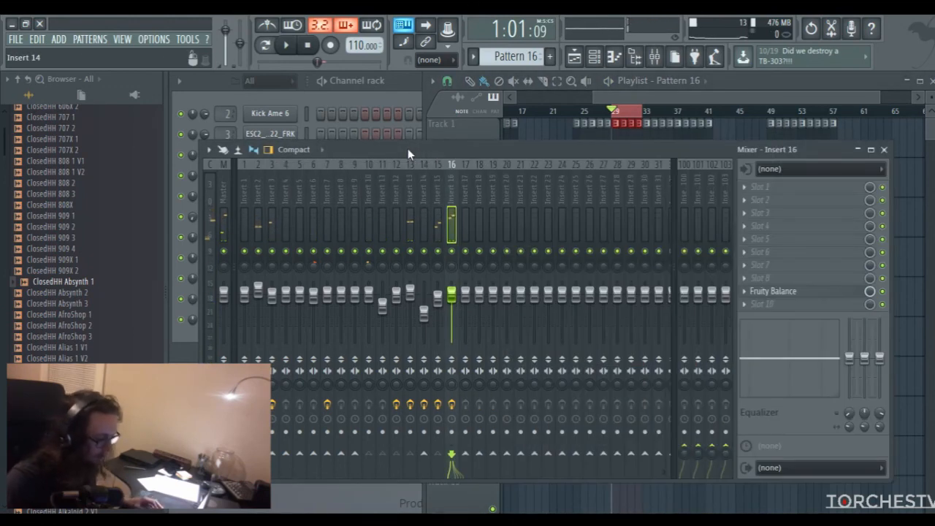
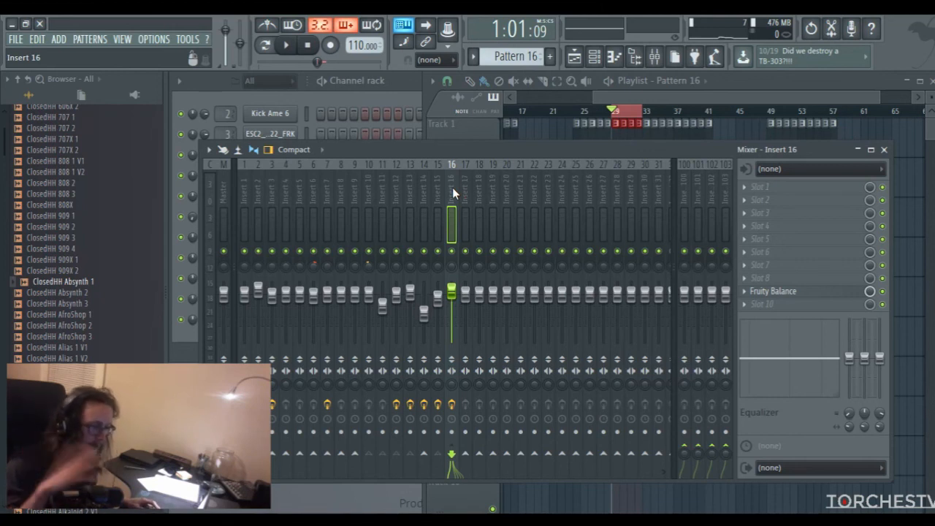
Play the selected bars of the song and solo mixer track Insert 13 to hear it alone
key("space")
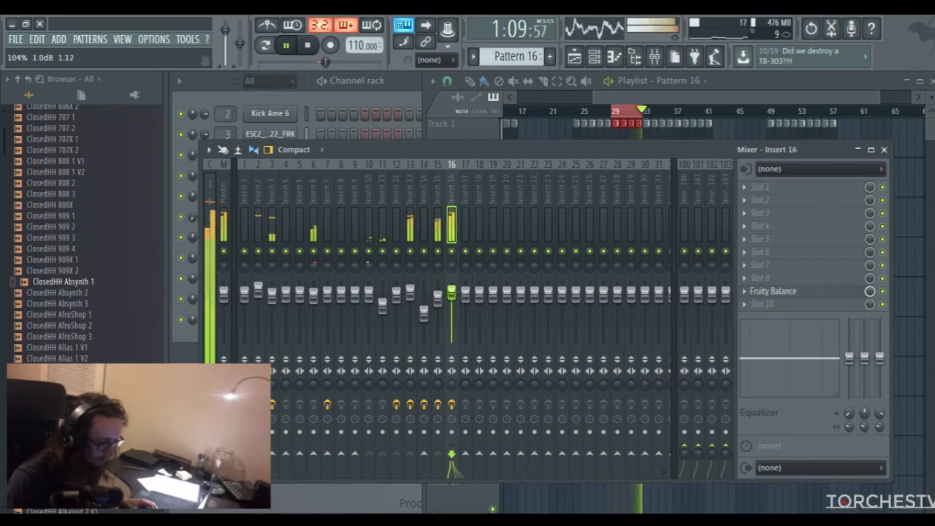
right_click(411, 252)
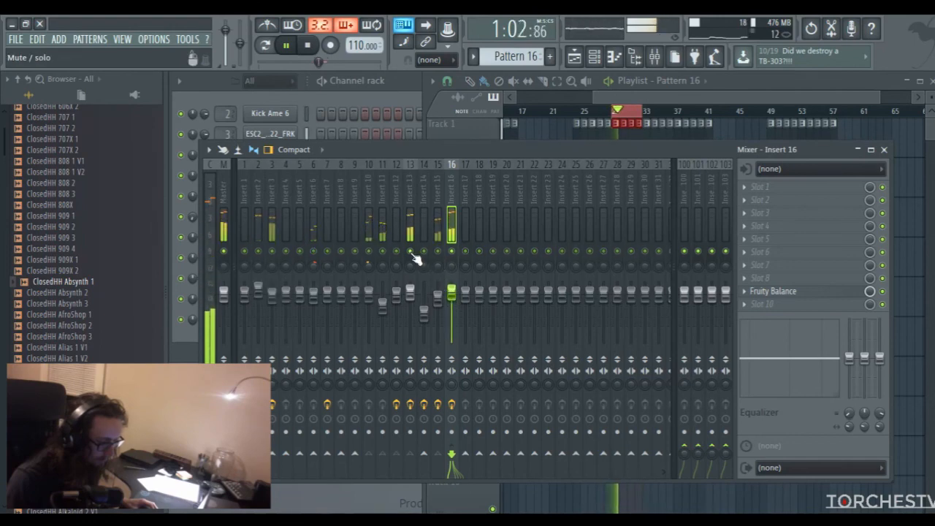
left_click(606, 105)
key("space")
Open the Pattern 11 clip on Track 6 in the piano roll and audition it in pattern mode
left_click_drag(704, 100, 654, 99)
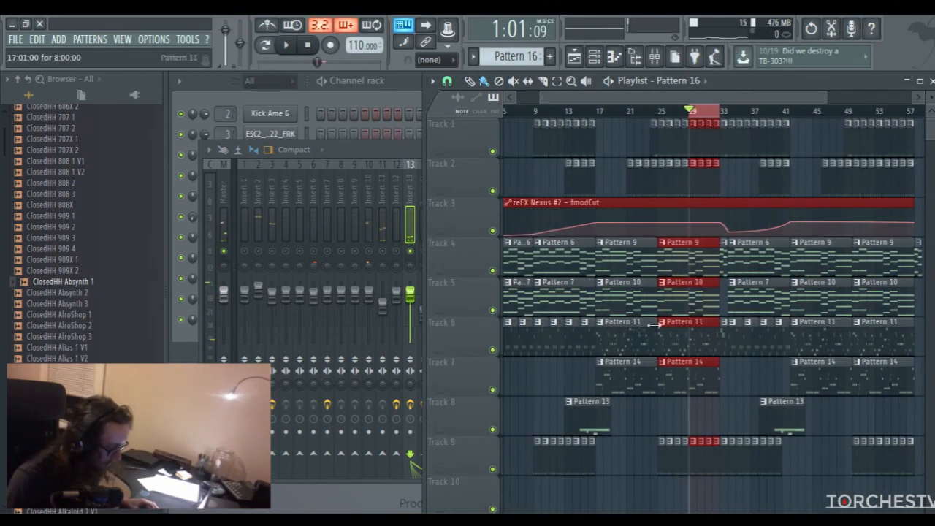
double_click(626, 332)
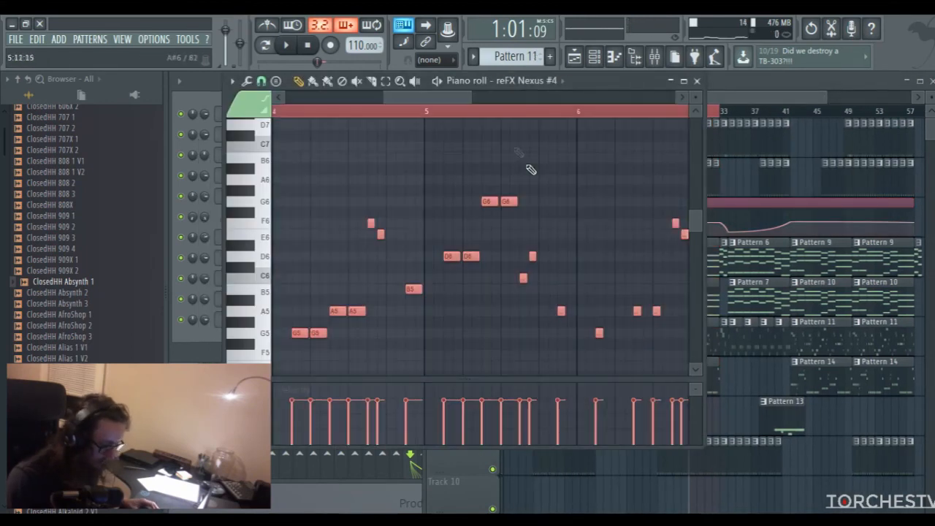
left_click_drag(471, 97, 271, 124)
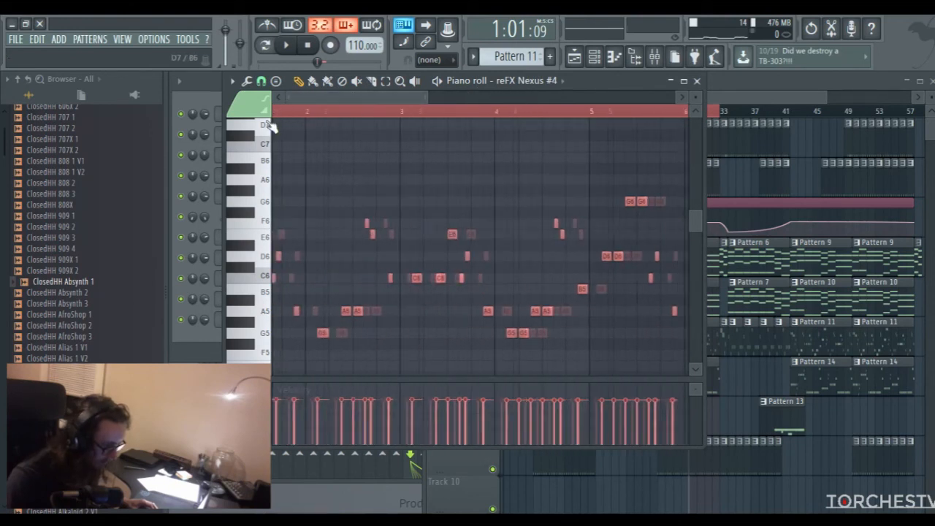
left_click(267, 48)
key("space")
scroll(409, 236, "up", 3)
key("space")
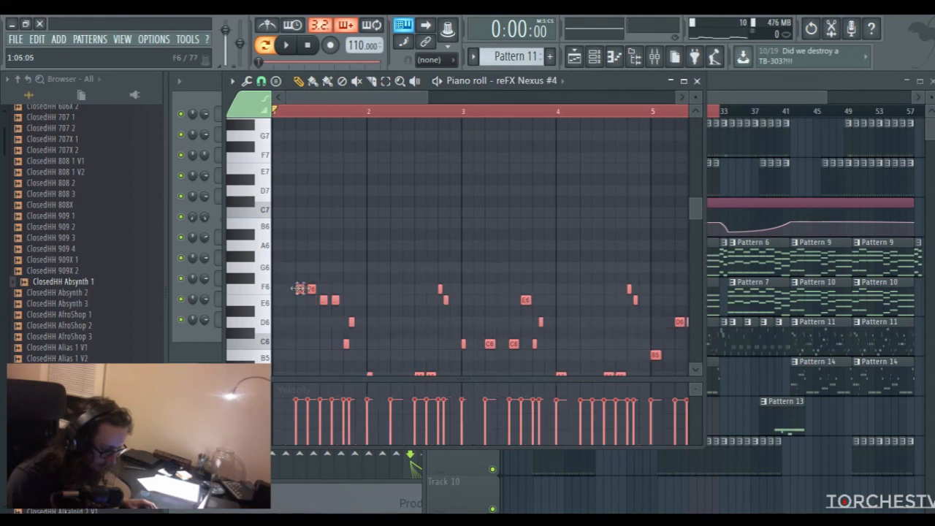
Duplicate all reFX Nexus #4 notes in Pattern 11 one octave higher, aligned with the original melody
mouse_move(320, 300)
left_mouse_down()
mouse_move(291, 261)
mouse_move(286, 152)
left_mouse_up()
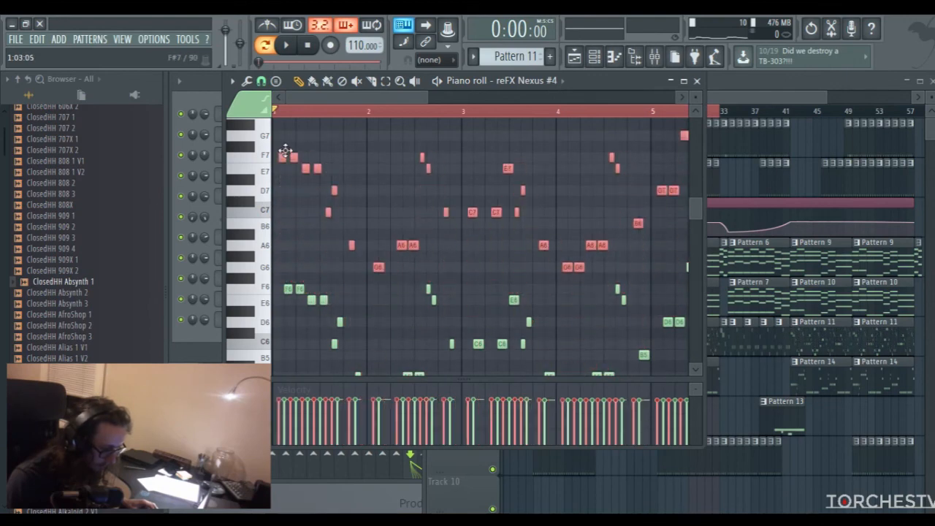
left_click_drag(420, 98, 321, 97)
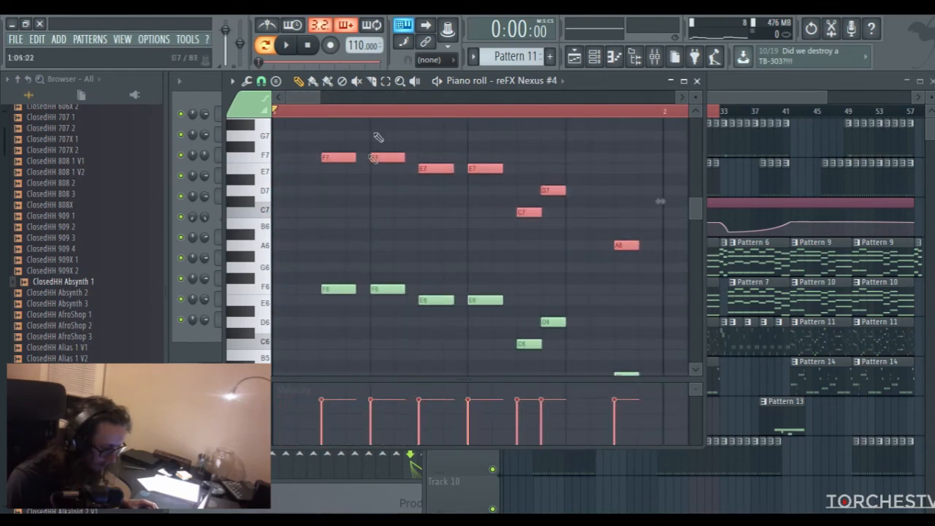
left_click_drag(321, 99, 486, 112)
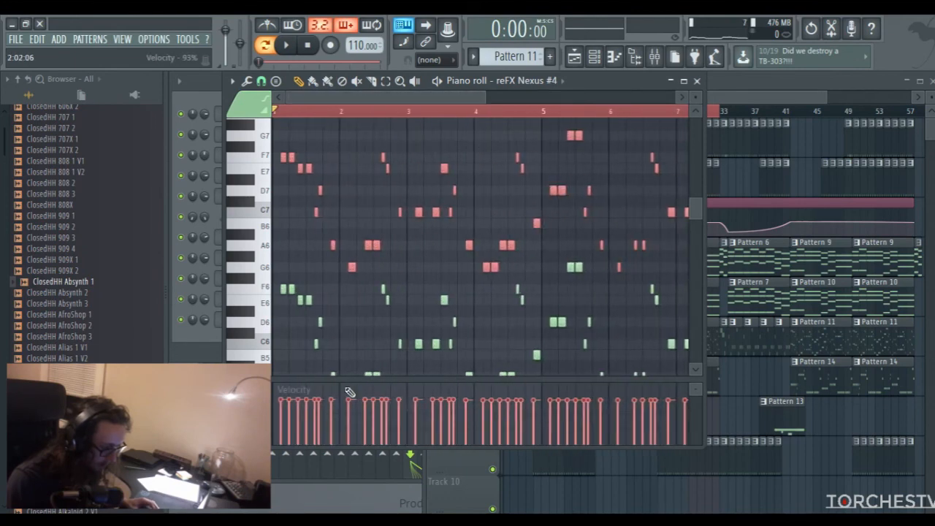
Lower the velocities of the octave-up note copies across the whole pattern and play the result
mouse_move(287, 432)
left_mouse_down()
mouse_move(709, 425)
mouse_move(729, 435)
left_mouse_up()
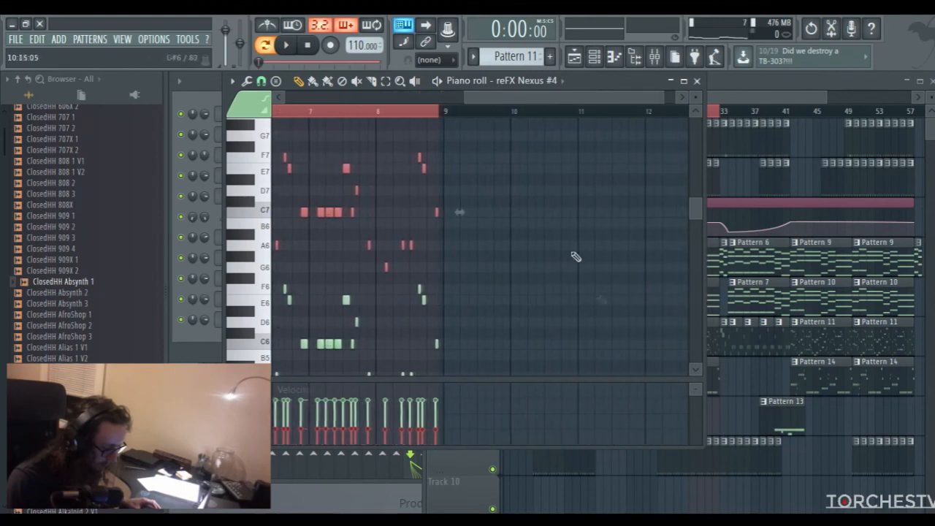
left_click_drag(540, 101, 177, 124)
key("space")
Return to full song playback with Insert 13 unsoloed, and set its volume to about -1.0 dB
left_click(697, 80)
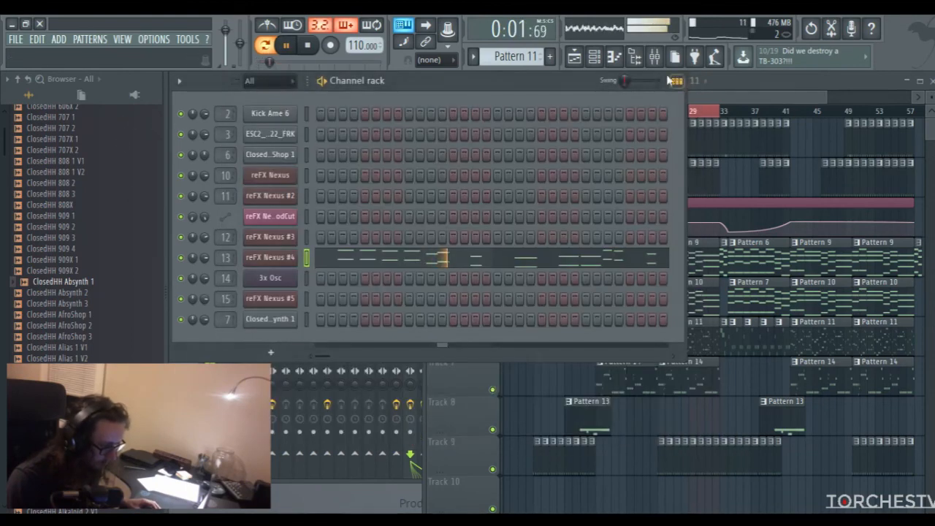
left_click(654, 57)
right_click(413, 257)
left_click(265, 45)
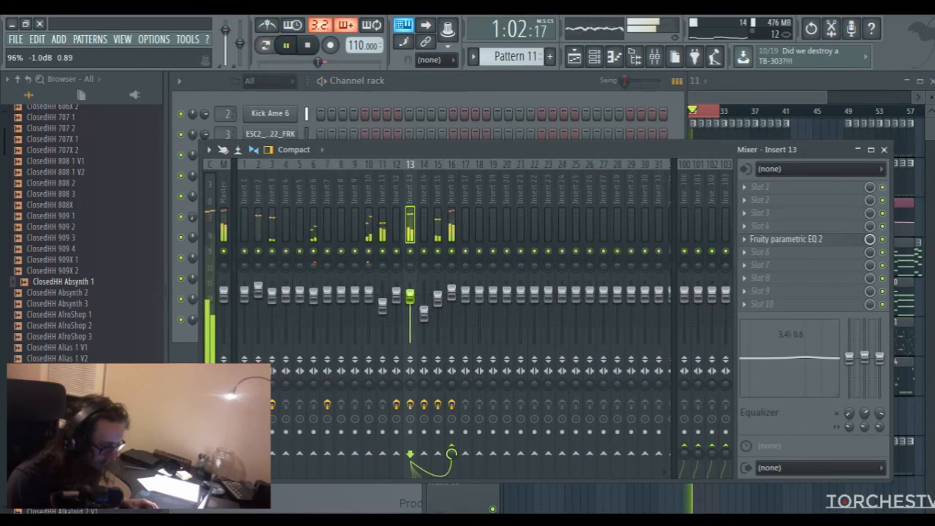
Replace the TAL Reverb II Plugin in slot 8 of Insert 3 with Fruity Reeverb, reverb level at 14%
left_click(274, 307)
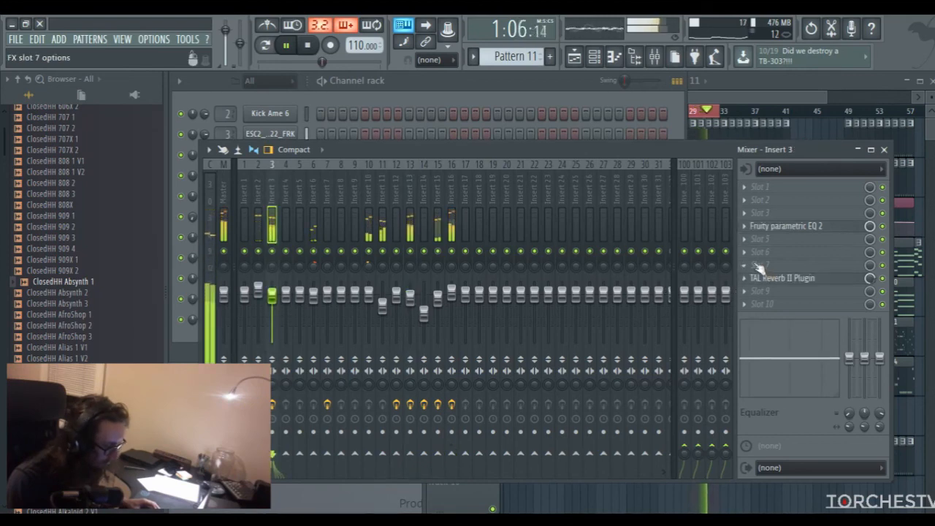
left_click(757, 266)
left_click(468, 149)
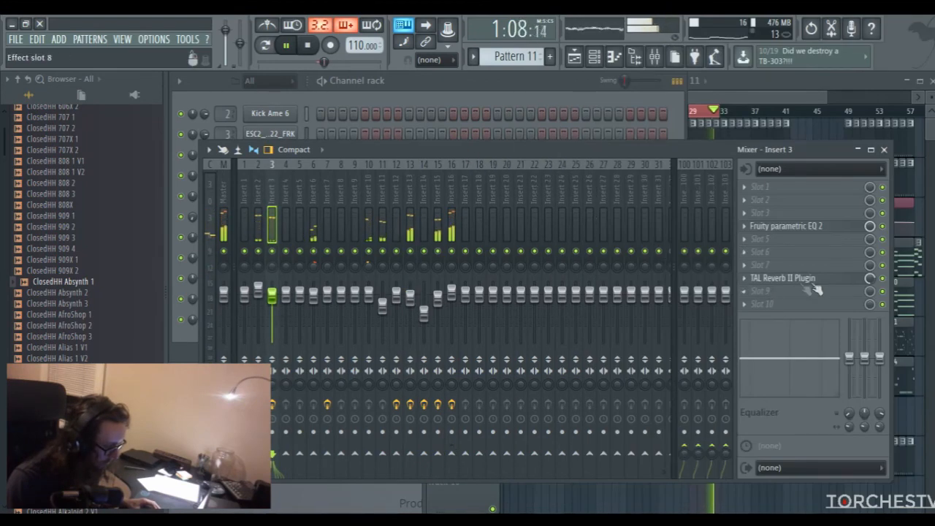
left_click(747, 277)
mouse_move(753, 229)
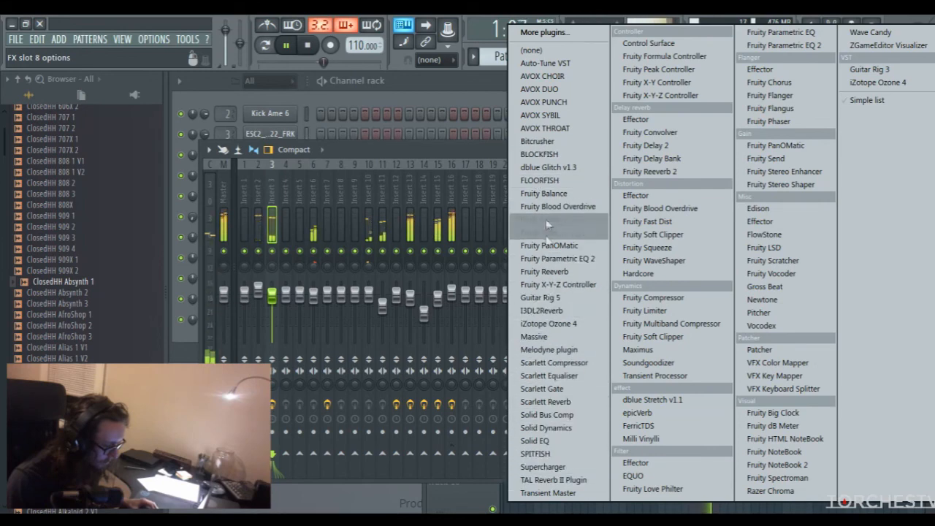
left_click(547, 271)
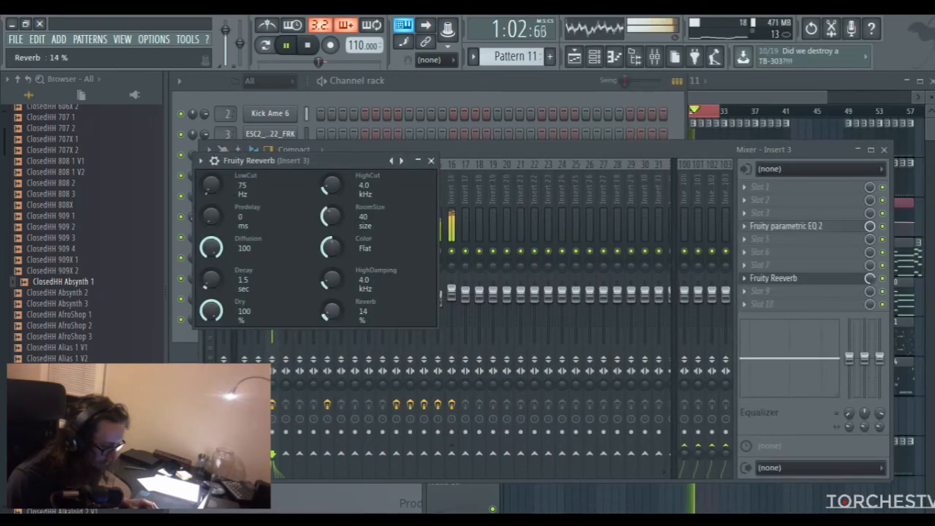
left_click(431, 161)
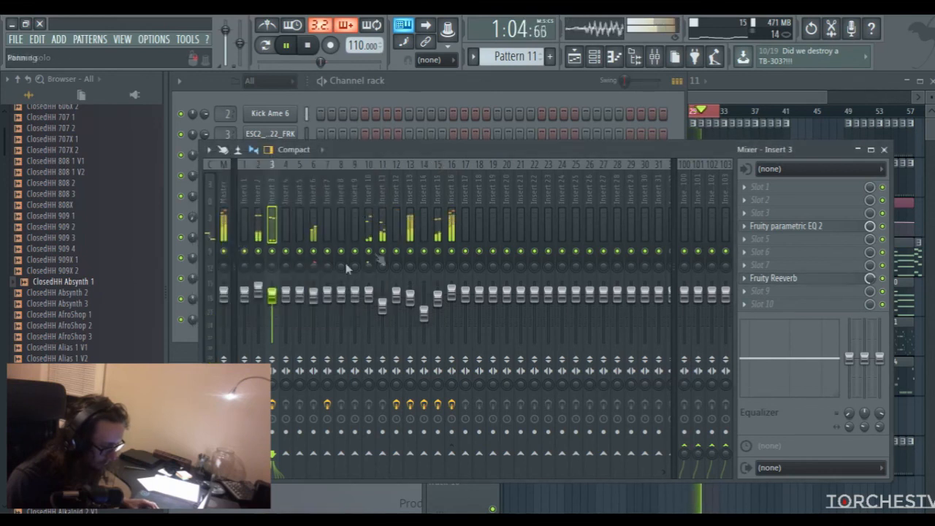
Raise the volume faders of Insert 6 and Insert 11 slightly
left_click(312, 294)
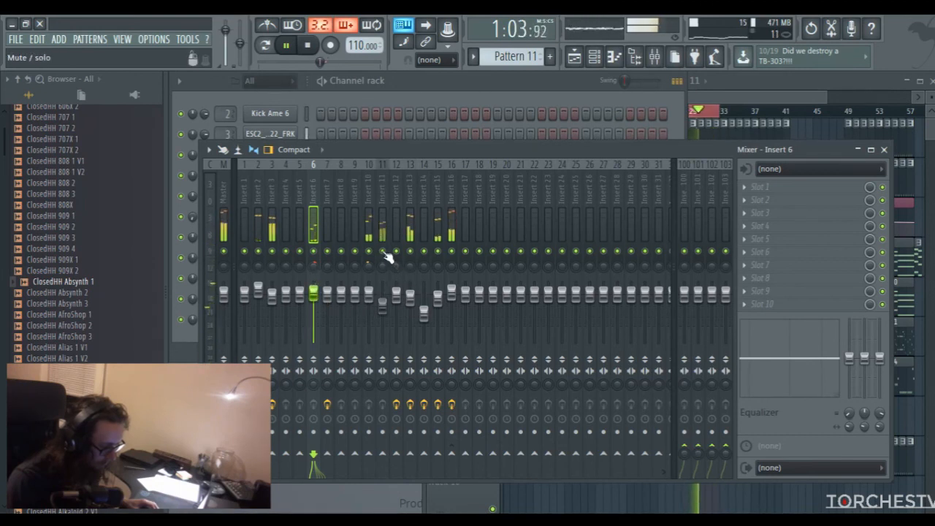
left_click_drag(382, 305, 382, 302)
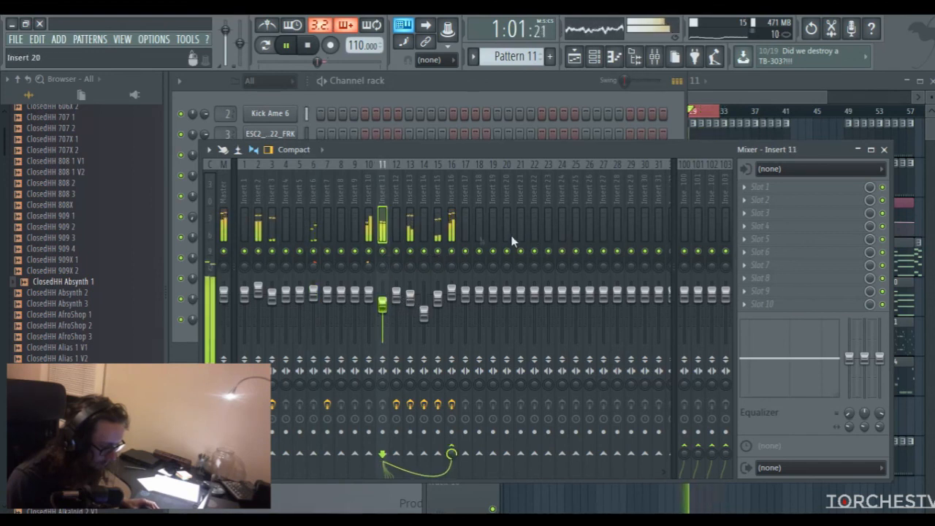
Add Maximus to slot 4 of the Master track and put away its plugin window
left_click(228, 192)
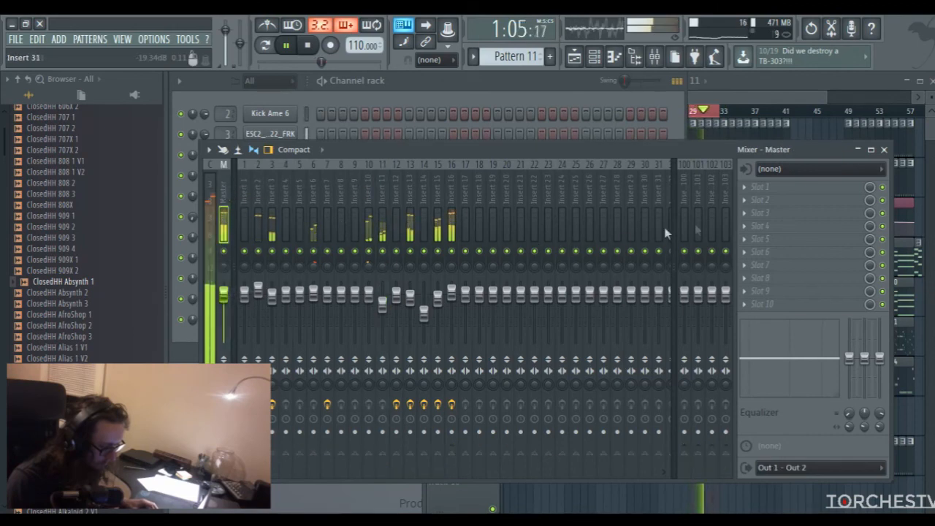
left_click(748, 228)
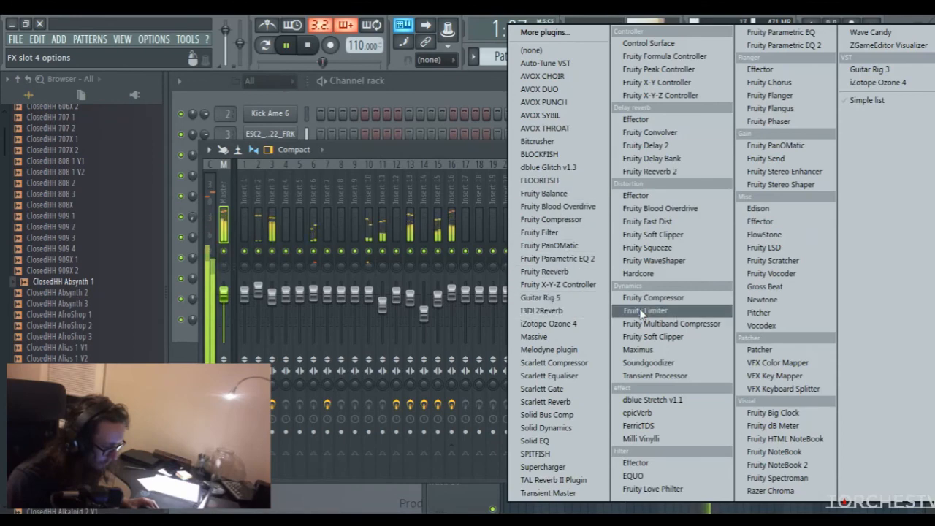
left_click(647, 350)
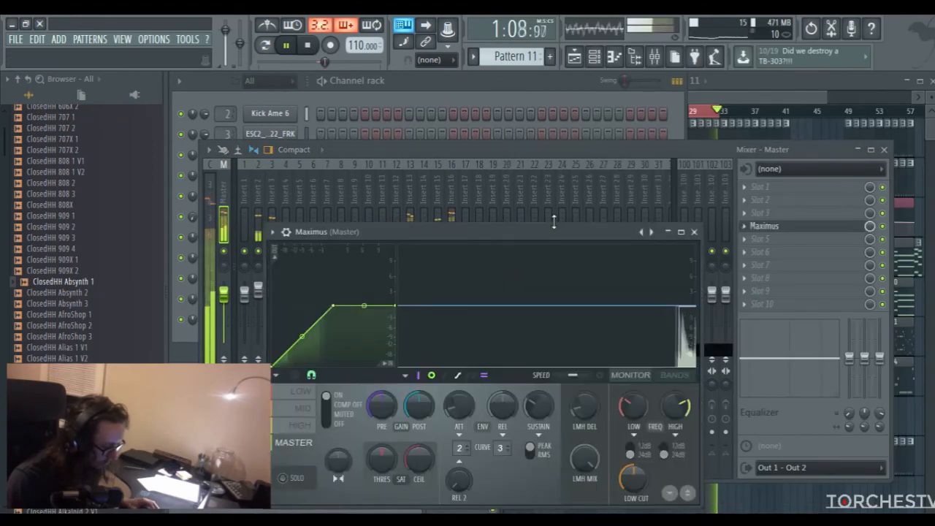
left_click(667, 232)
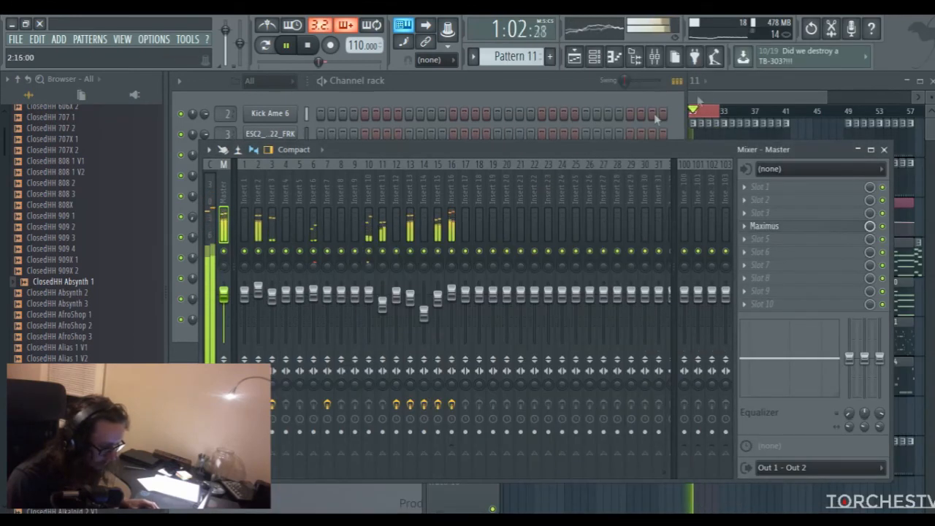
Stop playback and clear the time selection over bars 29 to 32 in the playlist
left_click(722, 92)
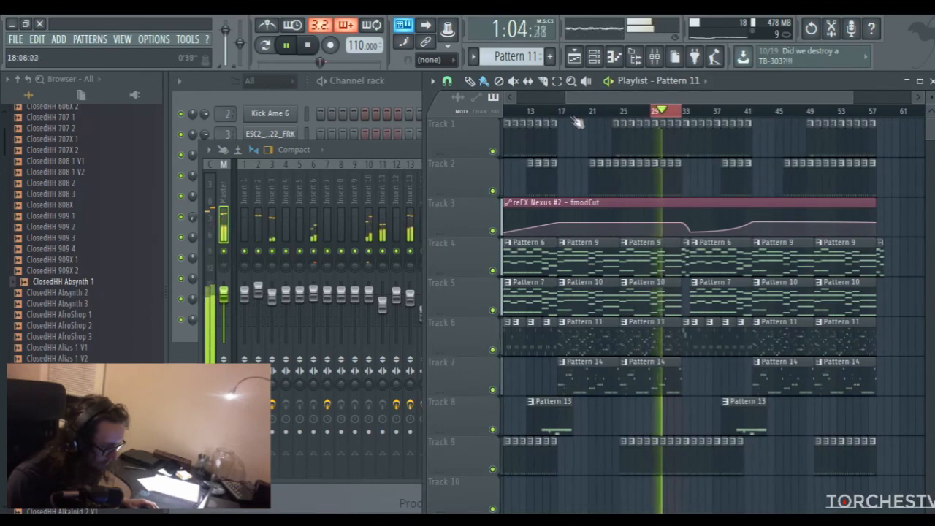
key("space")
double_click(533, 113)
left_click_drag(589, 99, 464, 99)
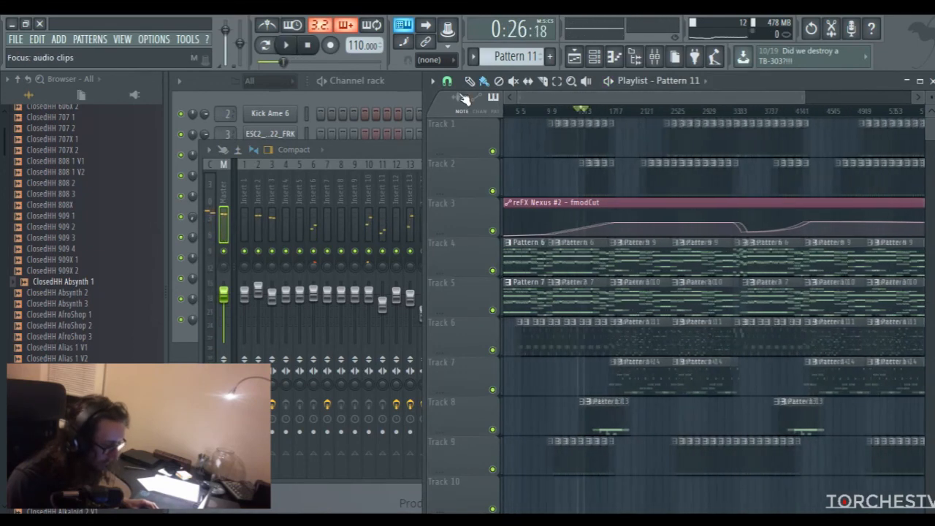
Set the playback position to the start of the song in the playlist
left_click_drag(803, 98, 841, 97)
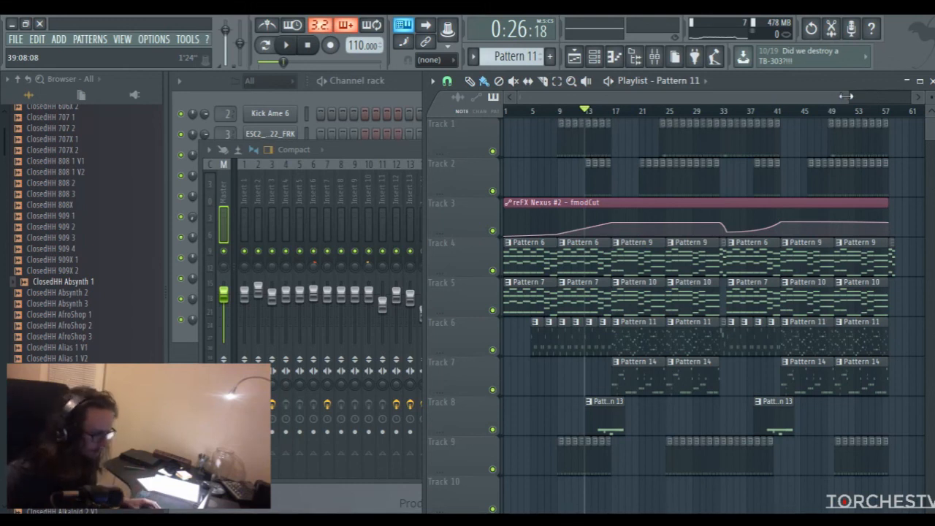
left_click_drag(849, 90, 760, 96)
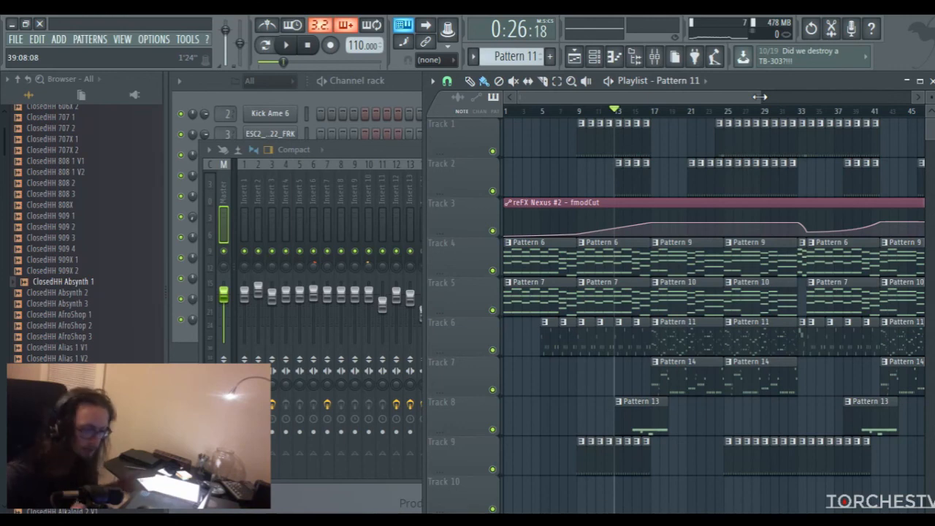
left_click_drag(715, 95, 818, 96)
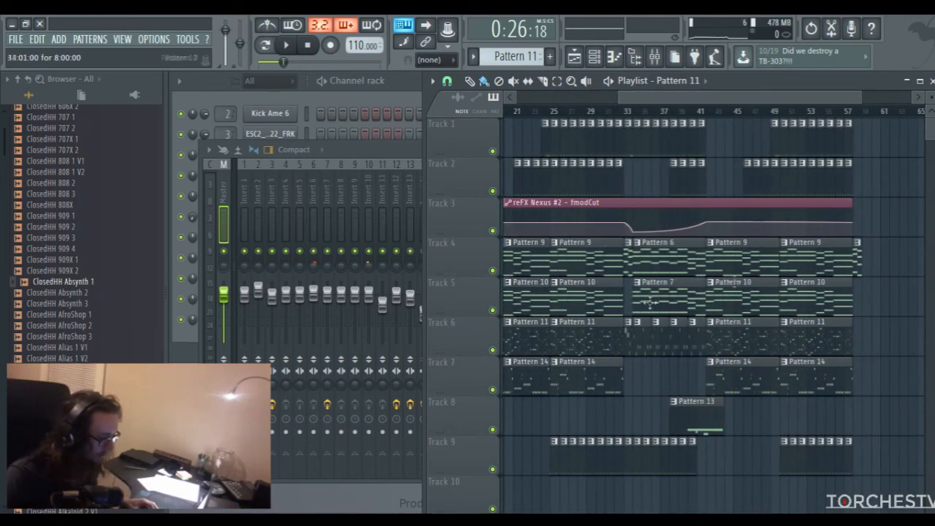
left_click_drag(746, 99, 772, 99)
left_click(808, 113)
left_click(815, 113)
left_click_drag(816, 99, 529, 95)
left_click_drag(614, 112, 495, 120)
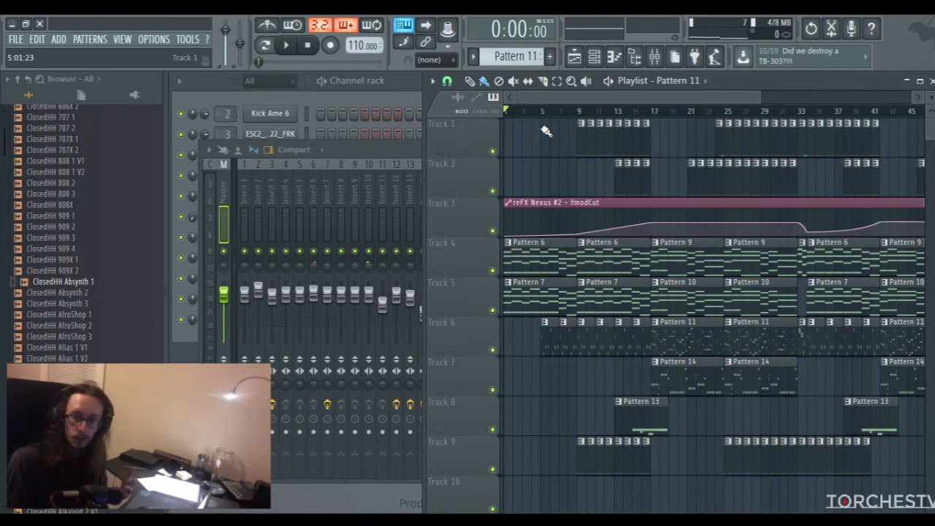
Review the mixer, the channel rack and the full playlist arrangement
left_click_drag(577, 94, 569, 95)
left_click_drag(761, 97, 847, 98)
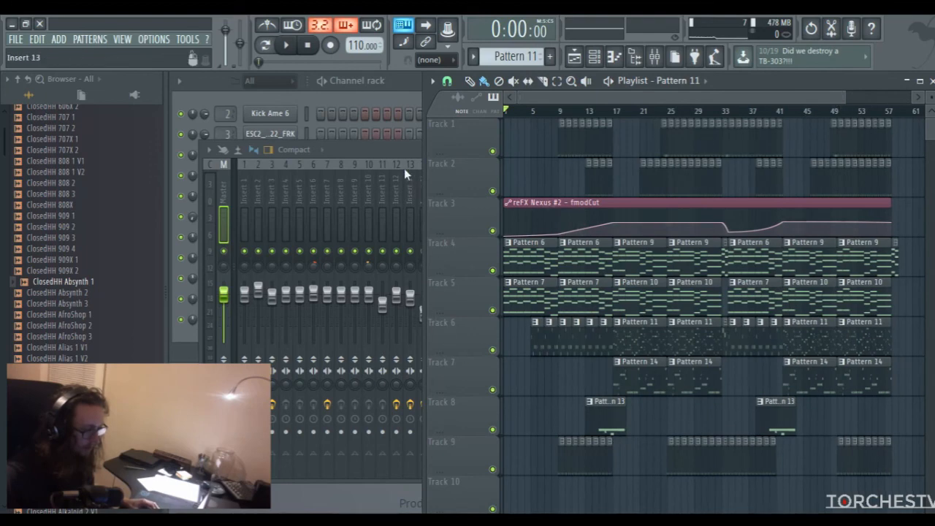
left_click(391, 146)
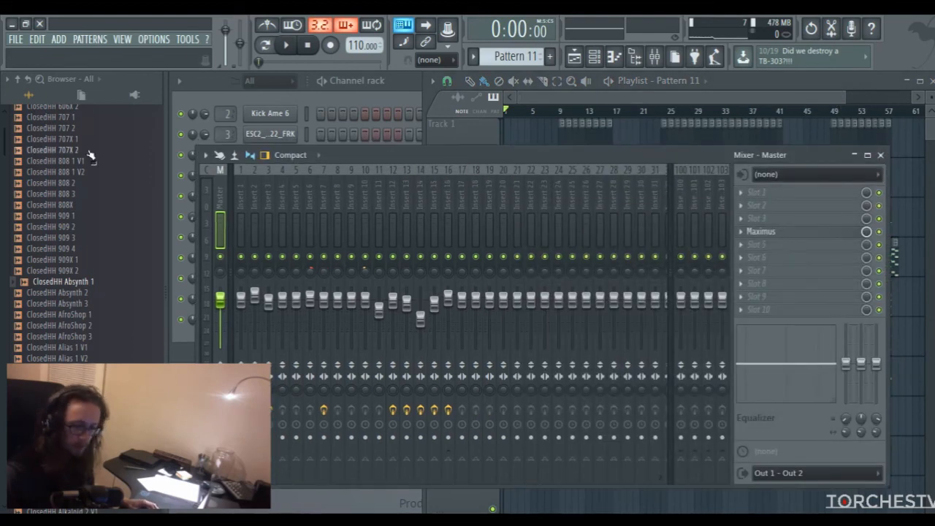
left_click(641, 120)
left_click(413, 84)
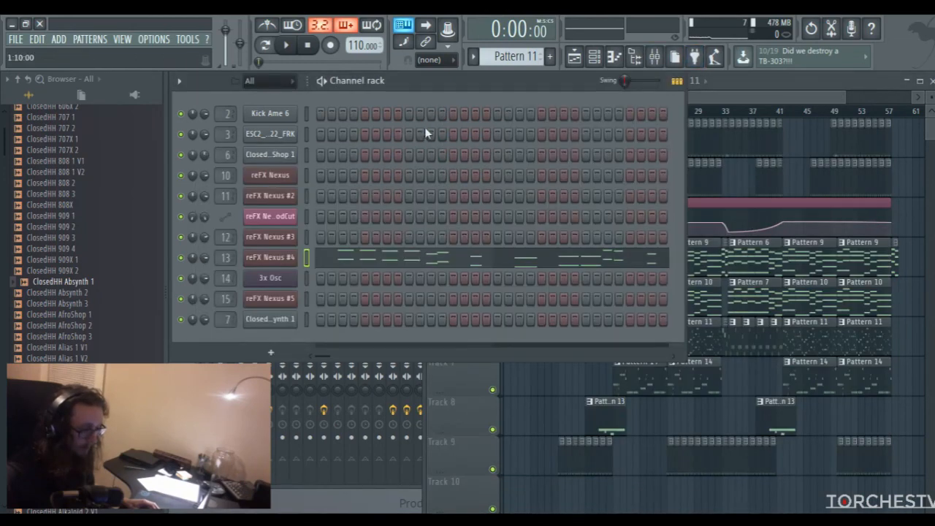
left_click(715, 110)
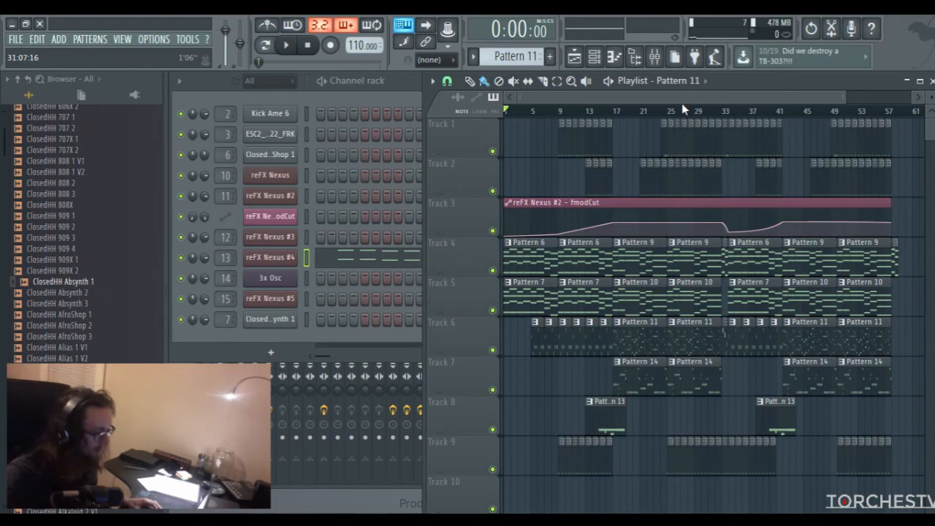
left_click_drag(845, 99, 781, 100)
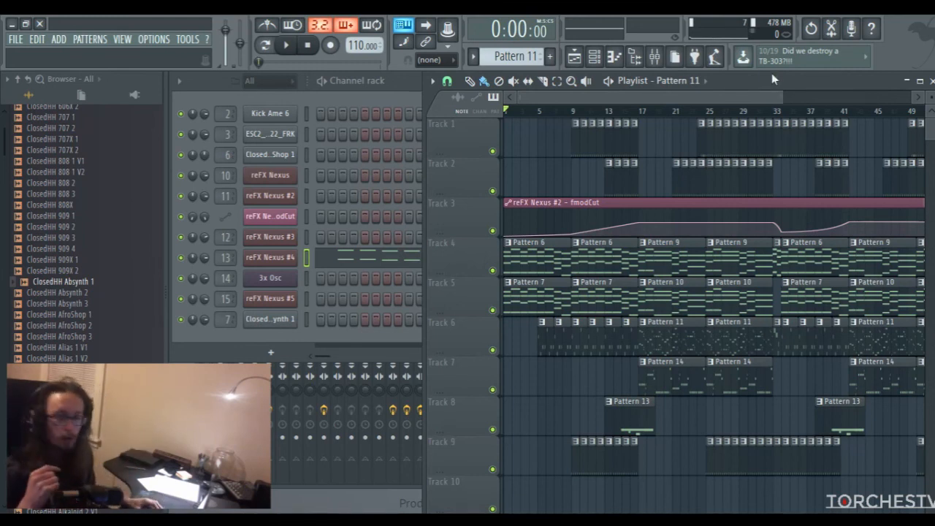
left_click_drag(783, 102, 821, 98)
left_click_drag(821, 98, 604, 97)
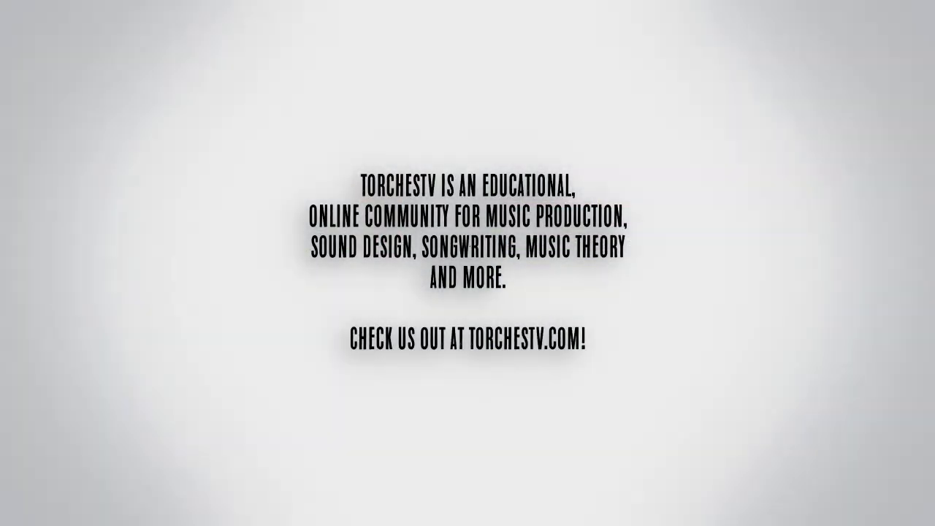